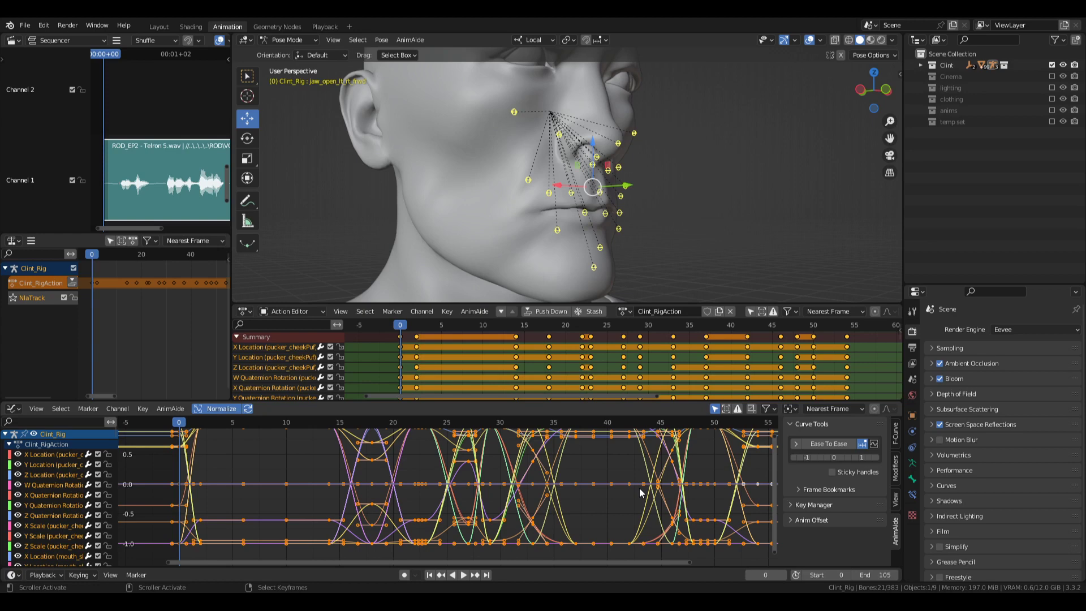
- Open the Clint_Rig armature data settings and examine the Lib_Phonemes pose library and the Rhubarb Lipsync mouth mappings
middle_drag(640, 489, 615, 498)
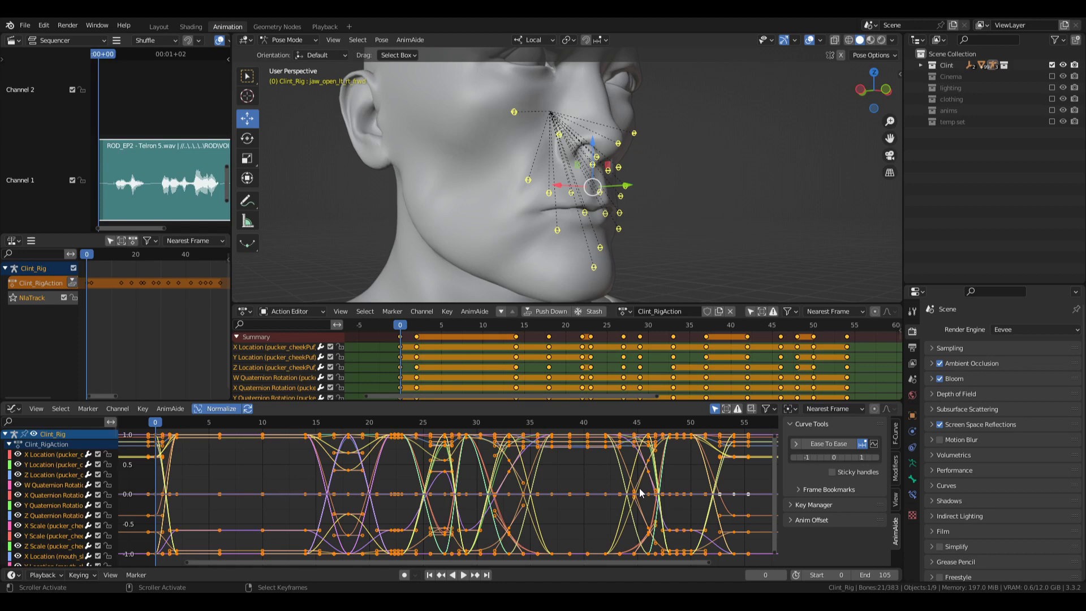
click(912, 463)
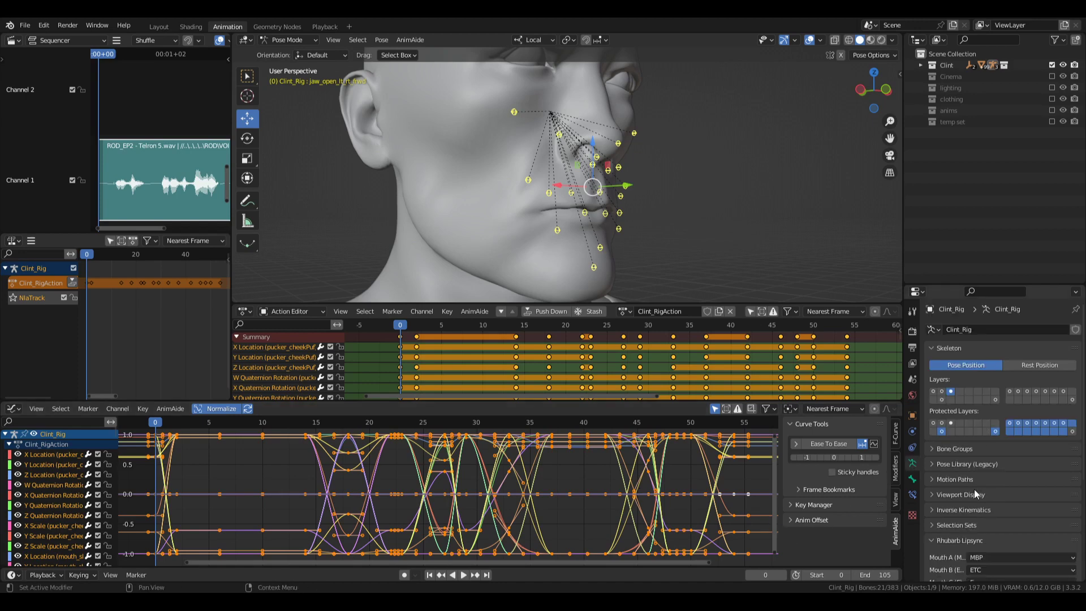
click(956, 466)
scroll(956, 465, down, 5)
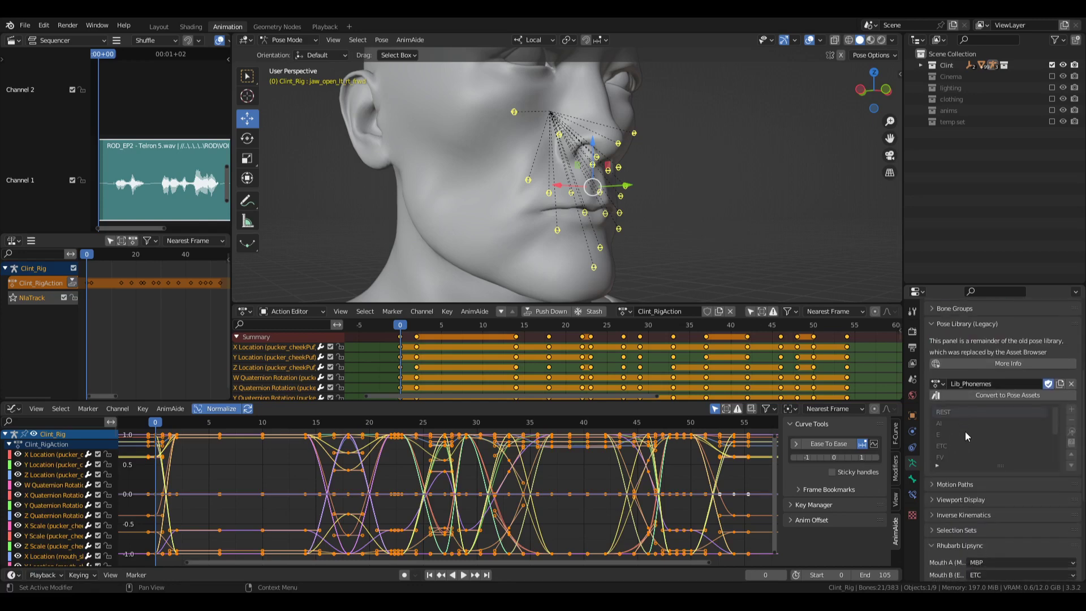
scroll(969, 441, up, 1)
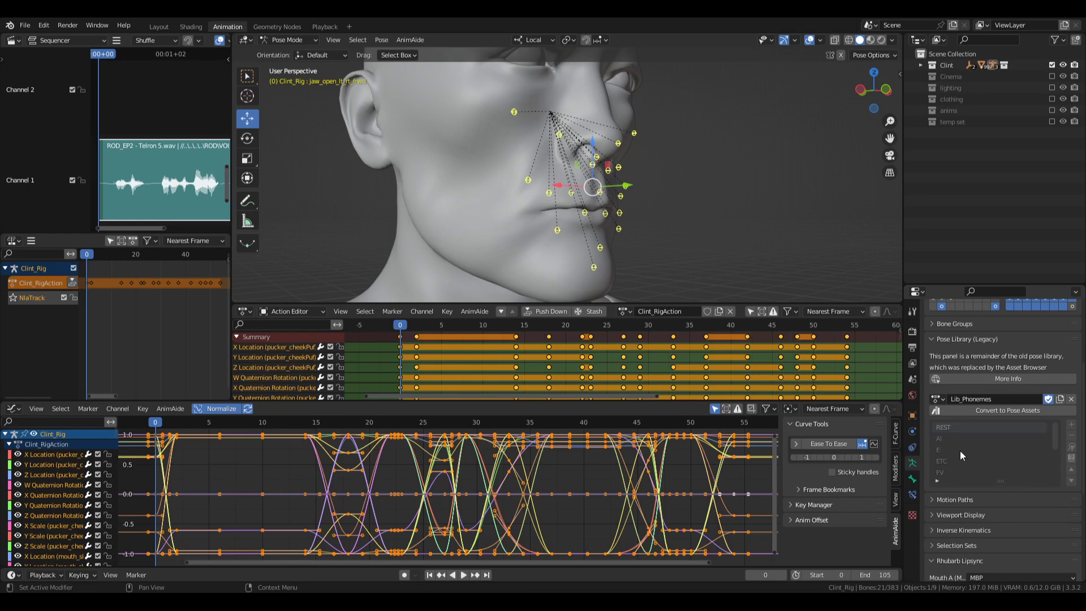
key(a)
scroll(984, 468, down, 2)
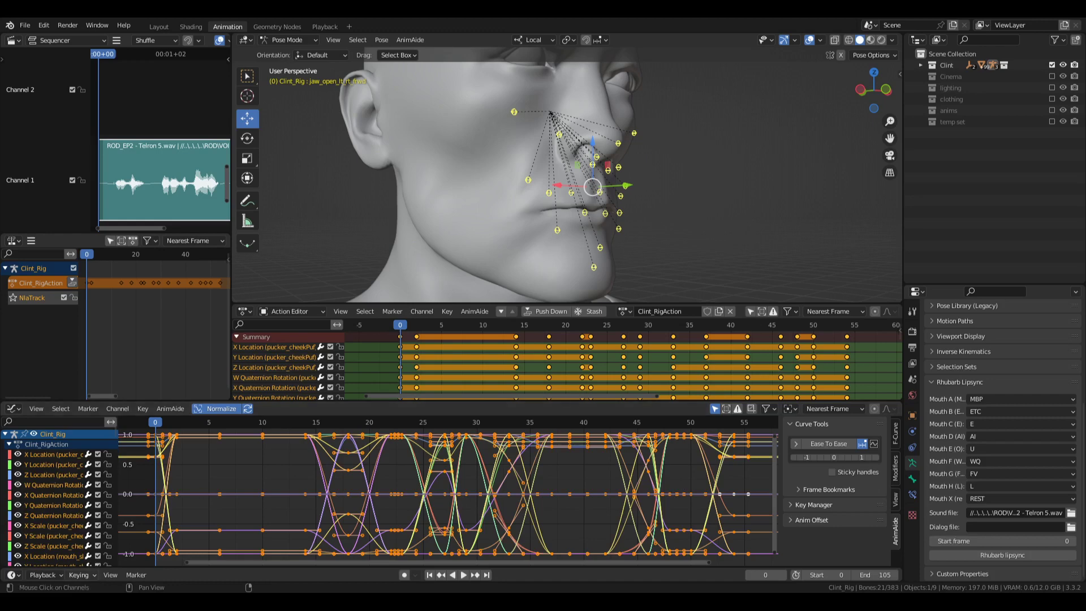
click(45, 574)
click(37, 408)
click(291, 313)
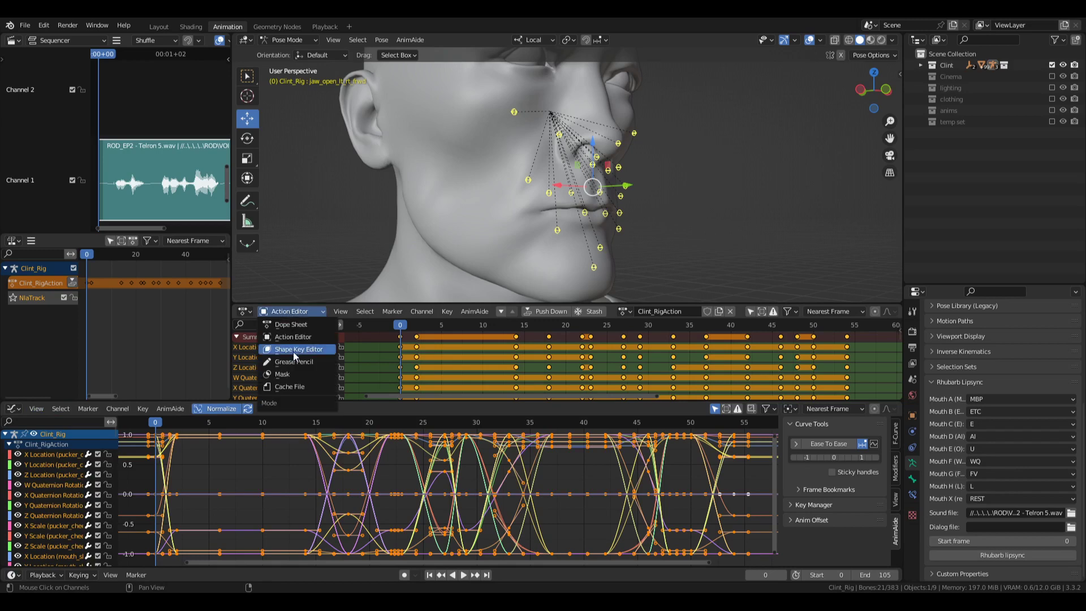
click(294, 363)
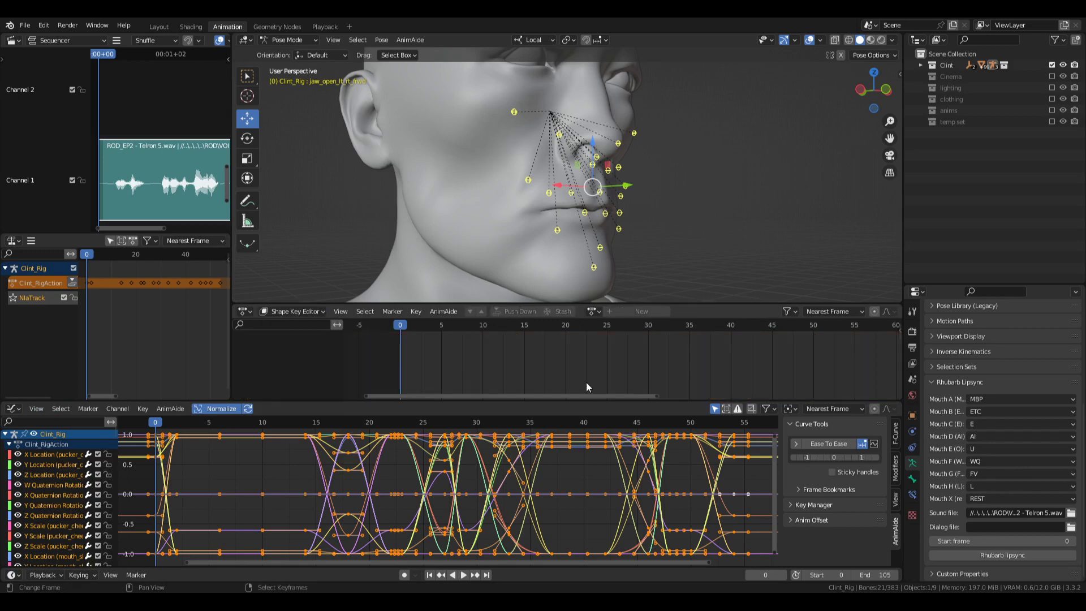
click(294, 318)
click(294, 347)
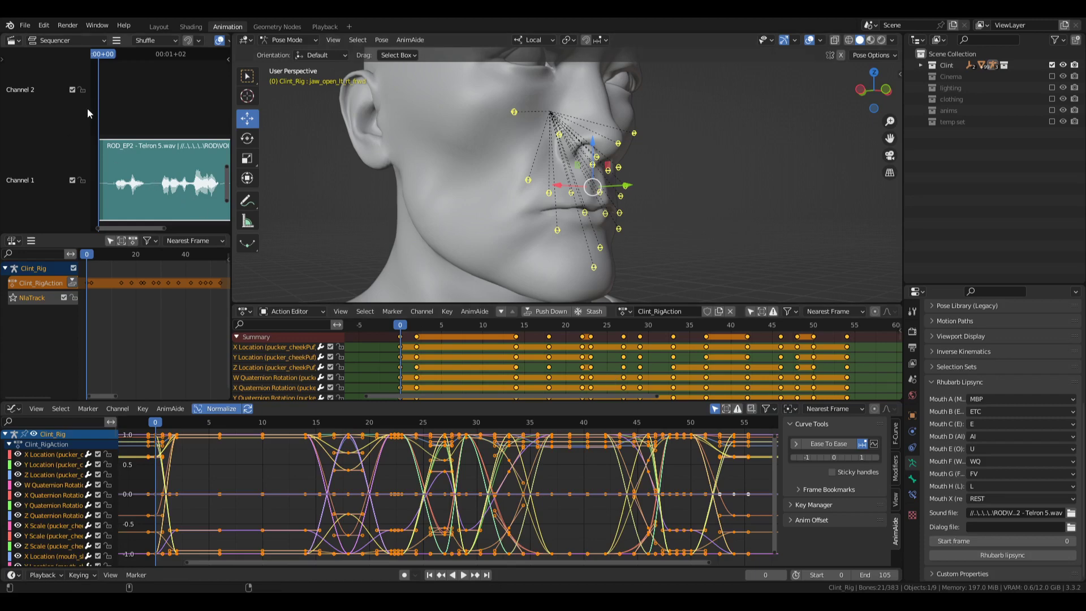
- Play the animation with the voice clip and stop near the end of the audio strip
drag(90, 110, 49, 114)
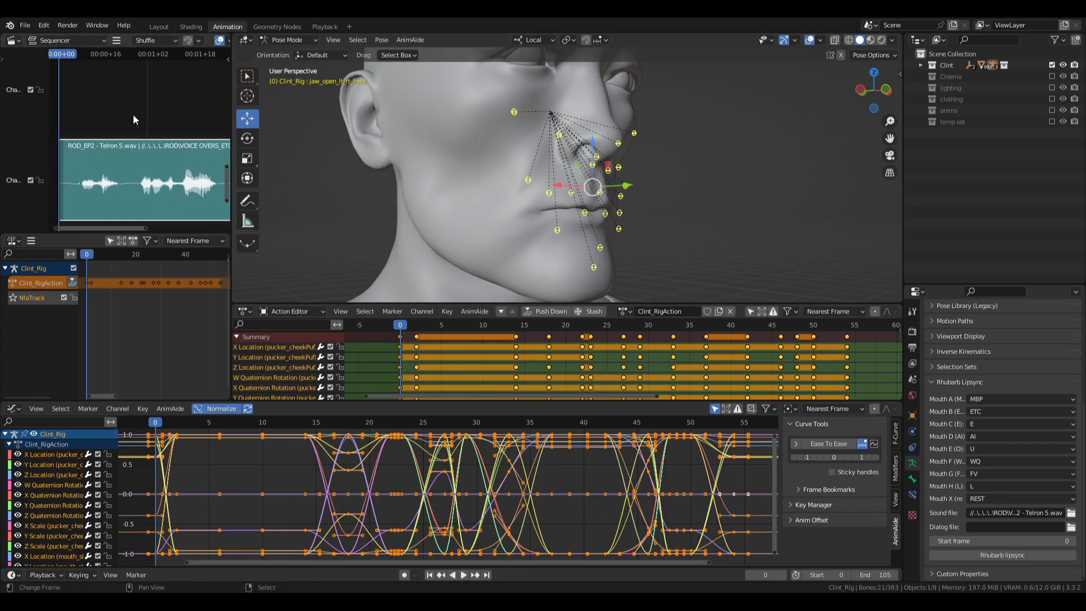
key(space)
scroll(132, 115, down, 4)
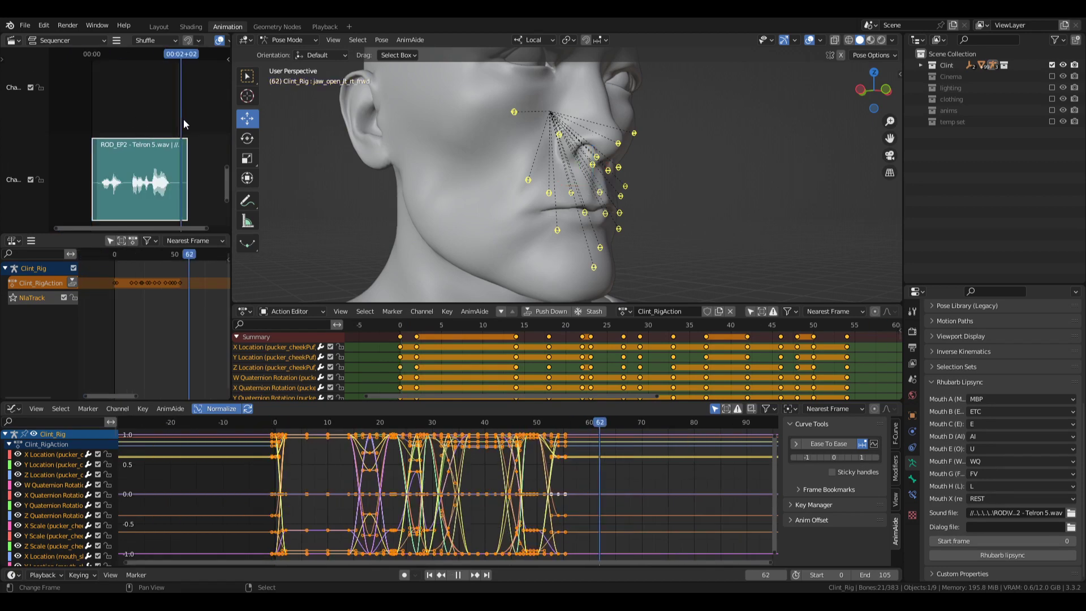
key(space)
- Set the scene's end frame to 65 and save the file
click(877, 574)
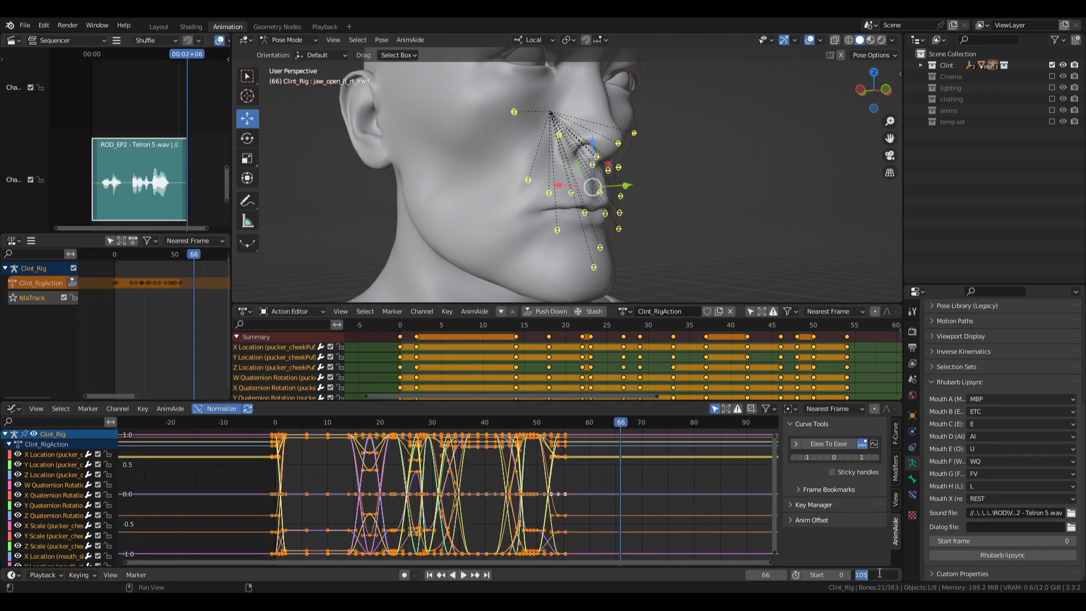
text(65)
key(Return)
key(Home)
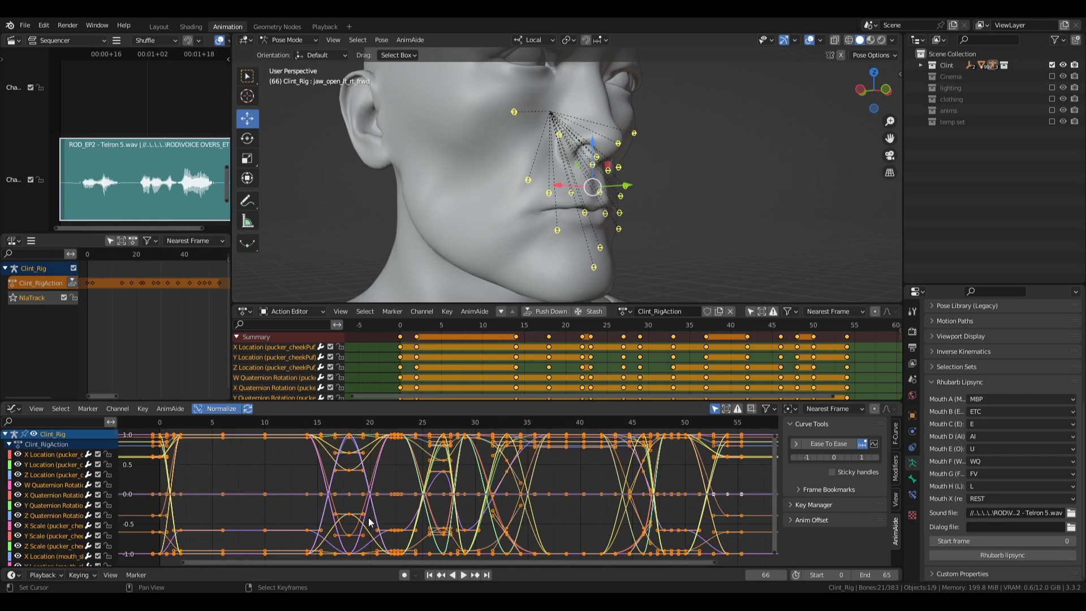
key(ctrl+s)
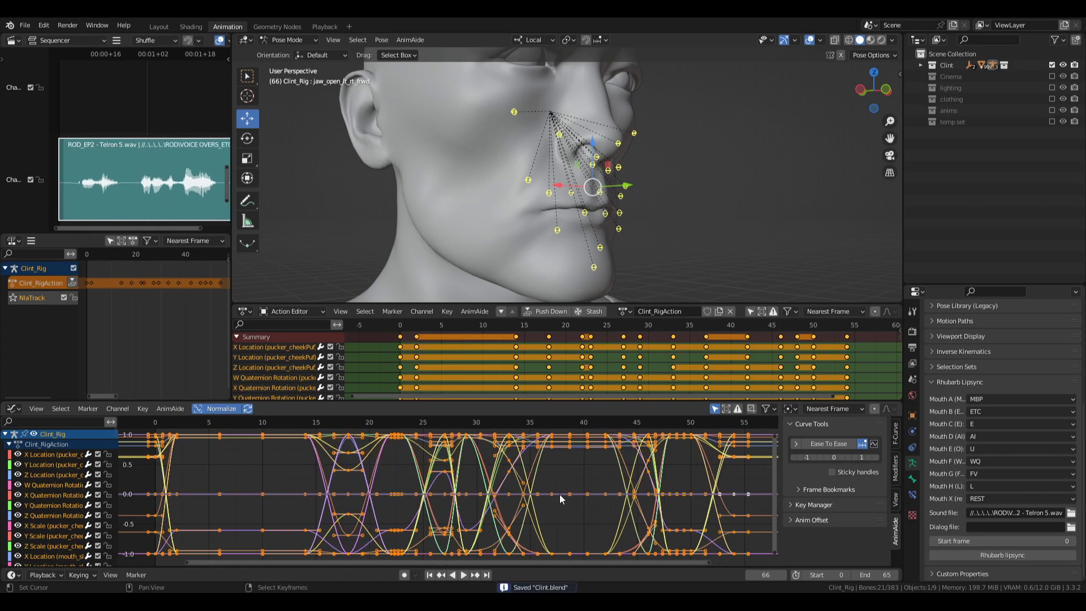
- Enlarge the Graph Editor, make the Sequencer wider and shorter, and save the file
drag(644, 399, 647, 372)
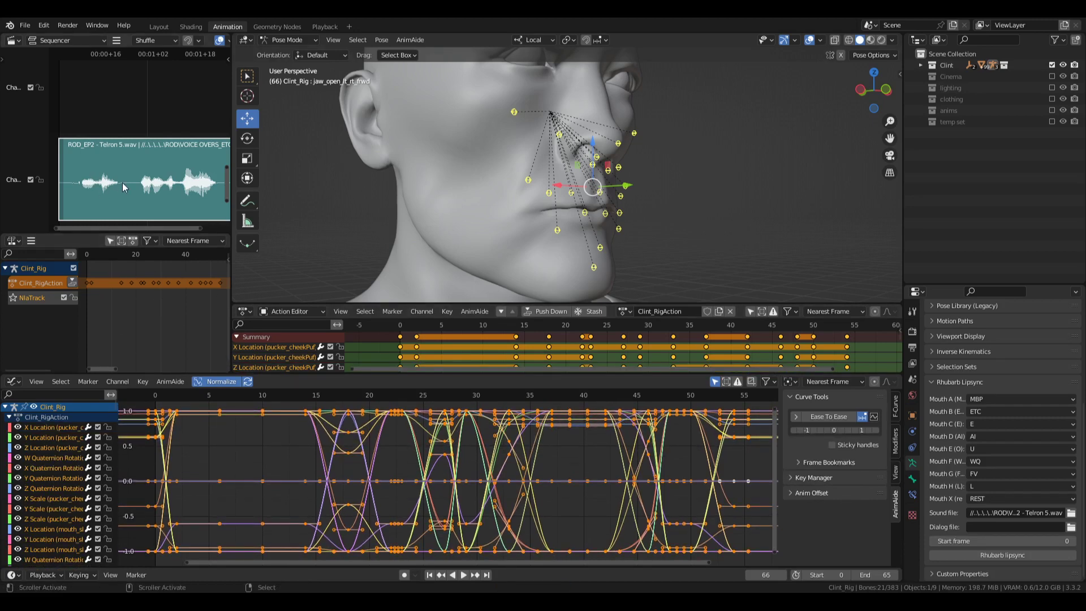
mouse_move(129, 138)
middle_down()
mouse_move(144, 138)
mouse_move(134, 142)
middle_up()
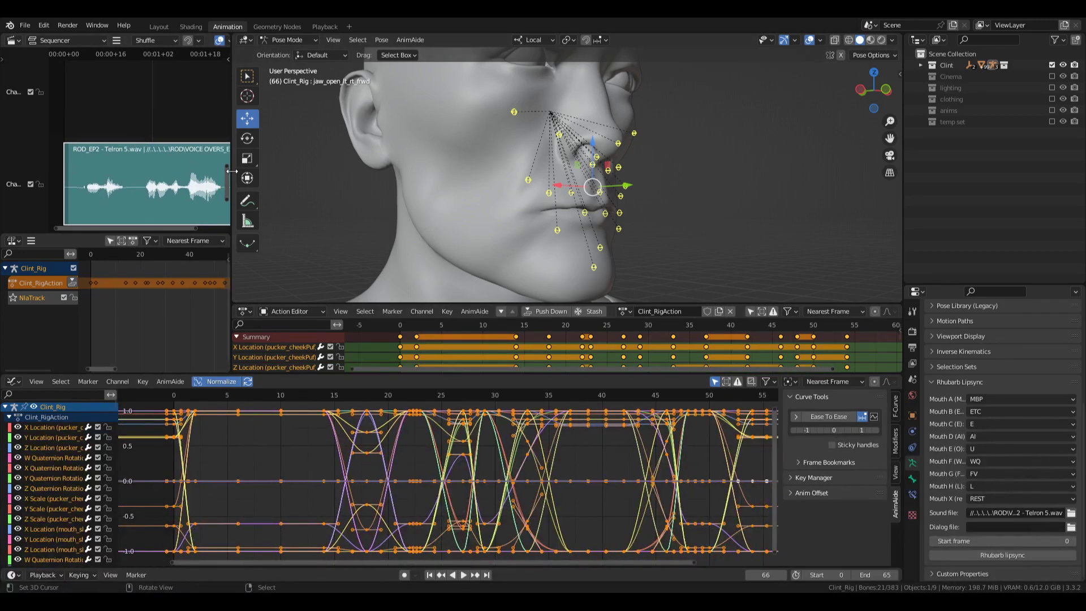
drag(237, 175, 291, 171)
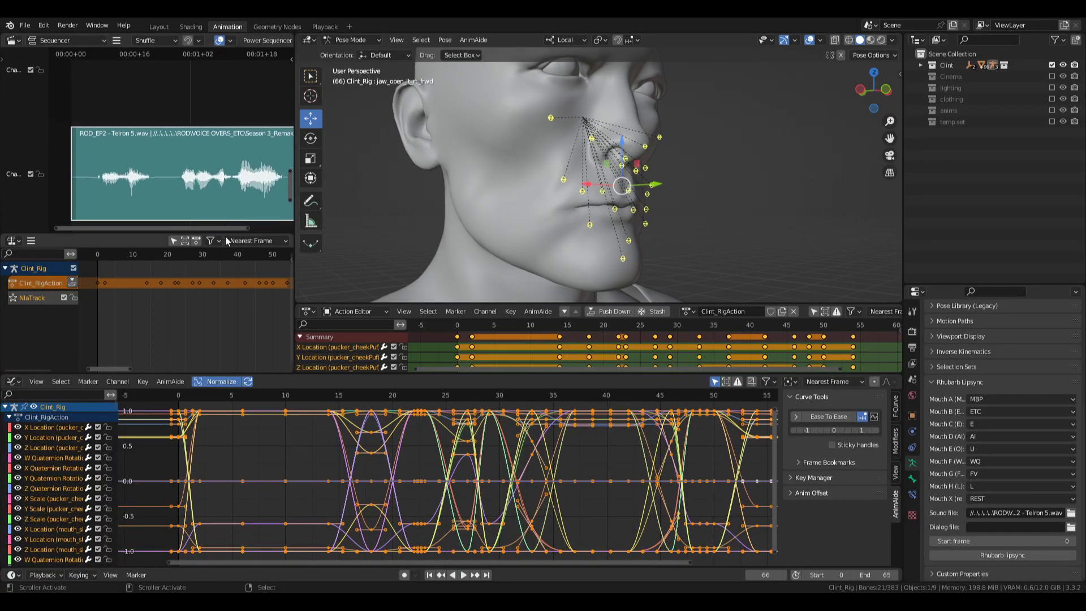
drag(222, 234, 221, 169)
middle_drag(214, 108, 199, 103)
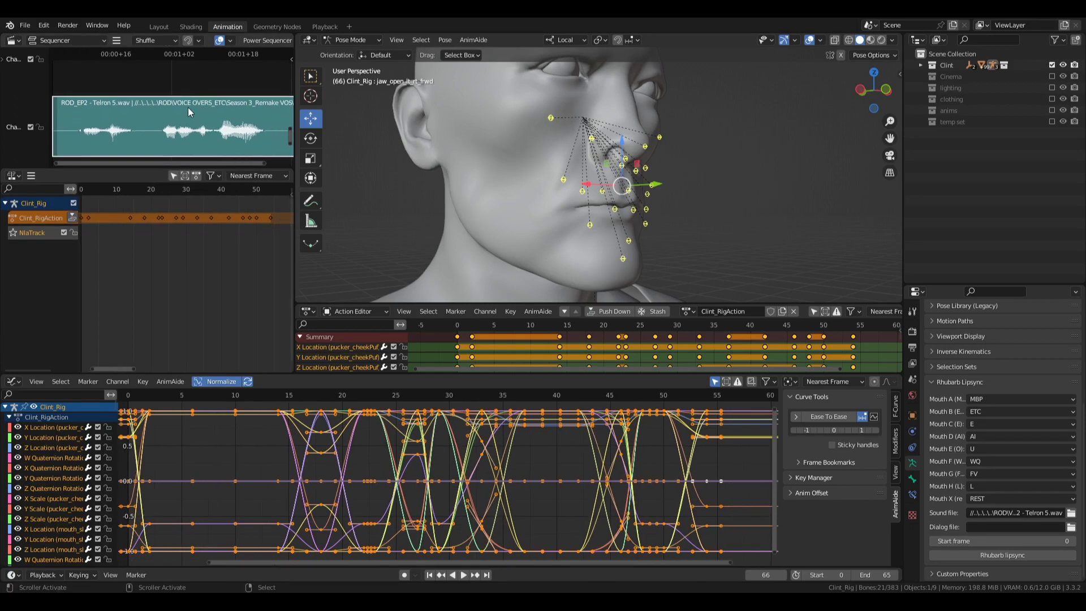
key(KP_Decimal)
key(ctrl+s)
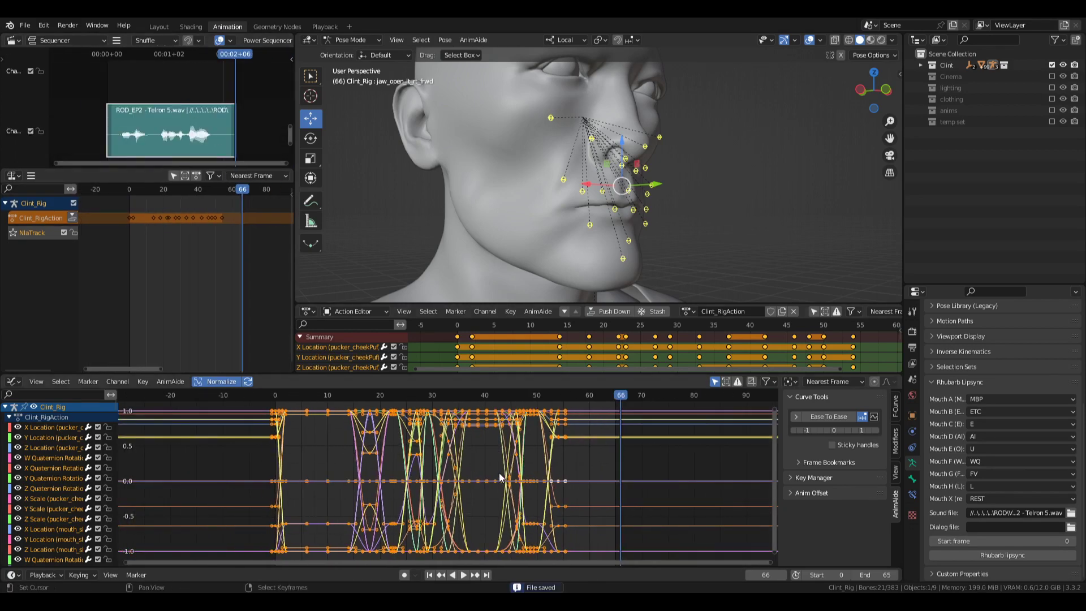
- Return the playhead to frame 0 and expand AnimAide's Anim Offset settings in the Graph Editor
click(259, 493)
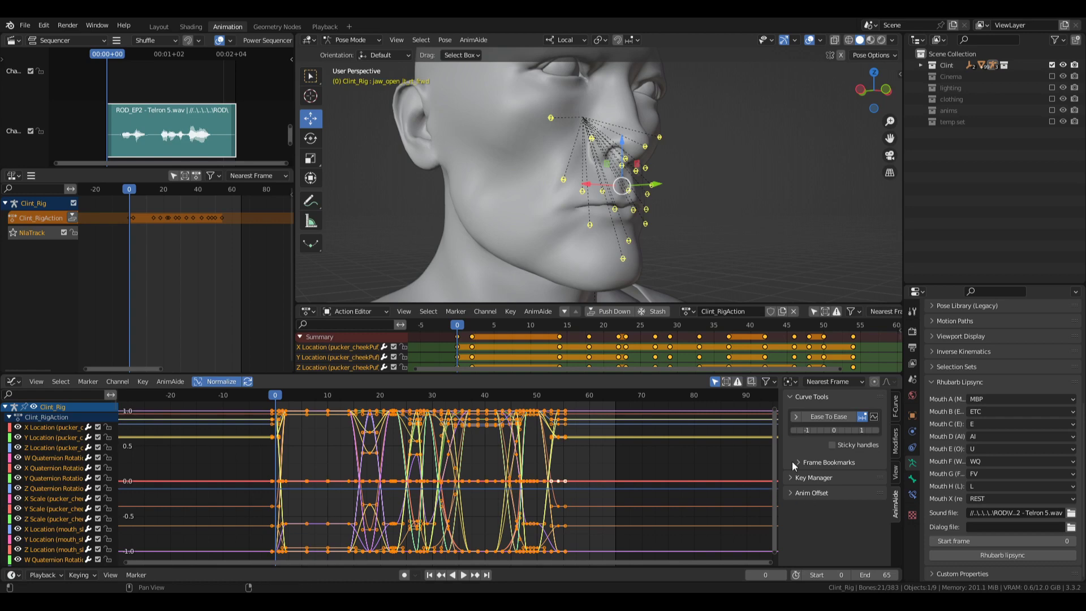
click(473, 40)
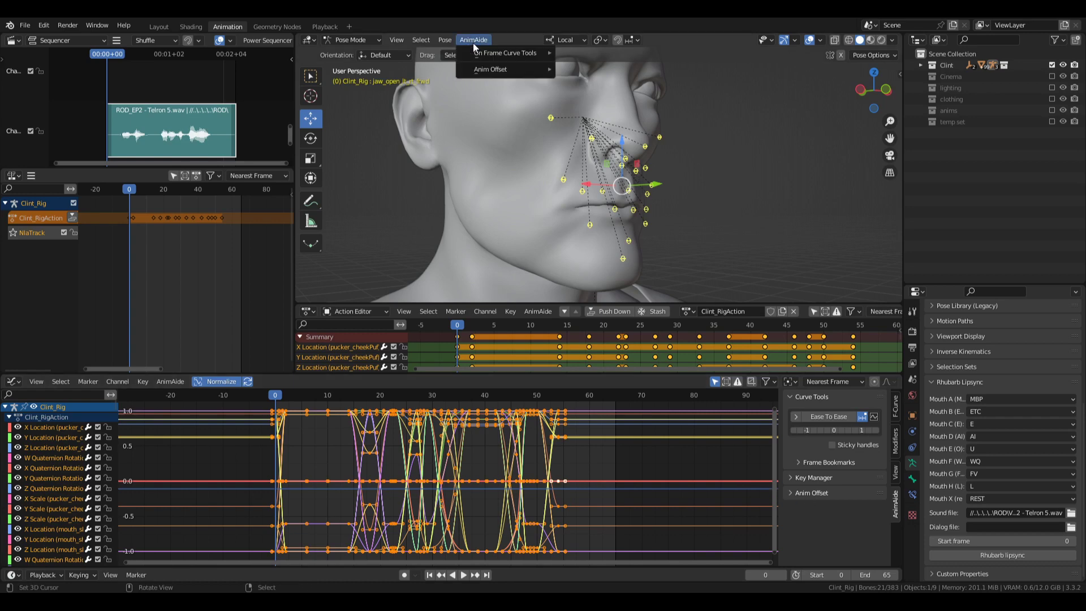
mouse_move(509, 70)
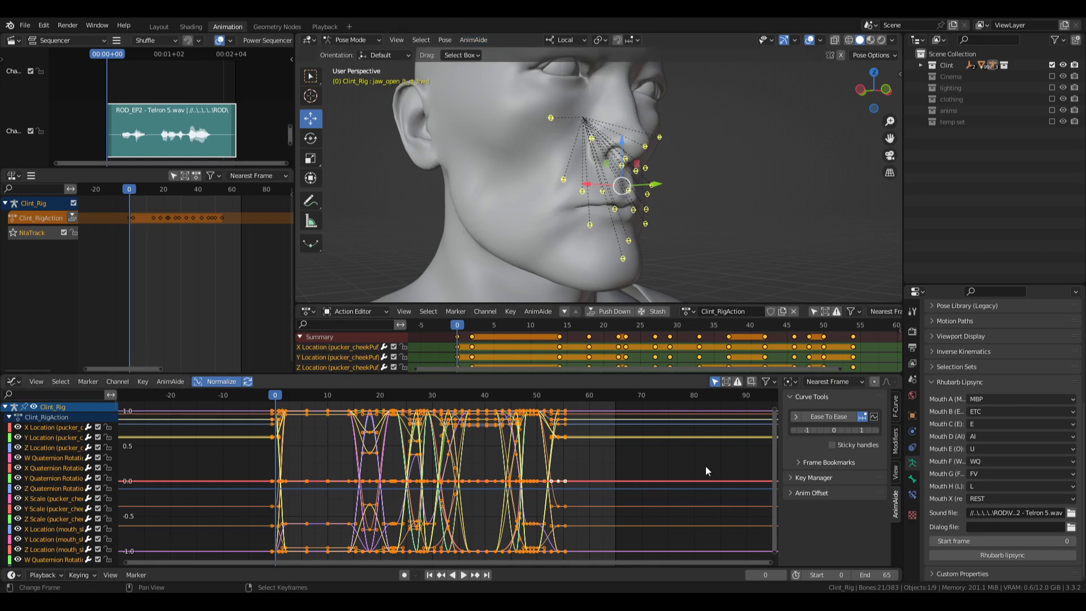
click(829, 491)
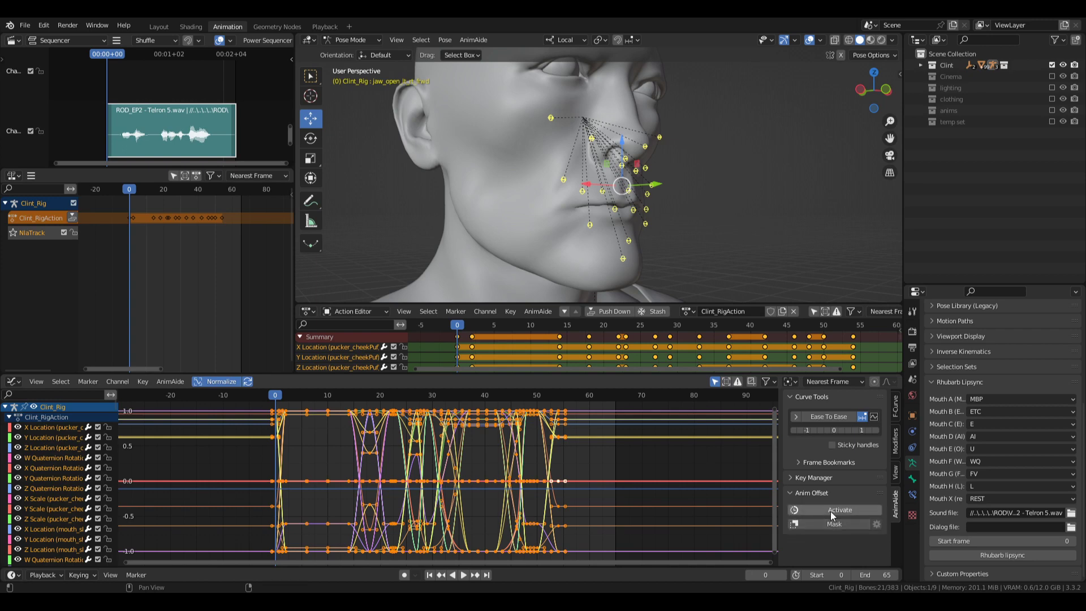
click(830, 511)
click(833, 510)
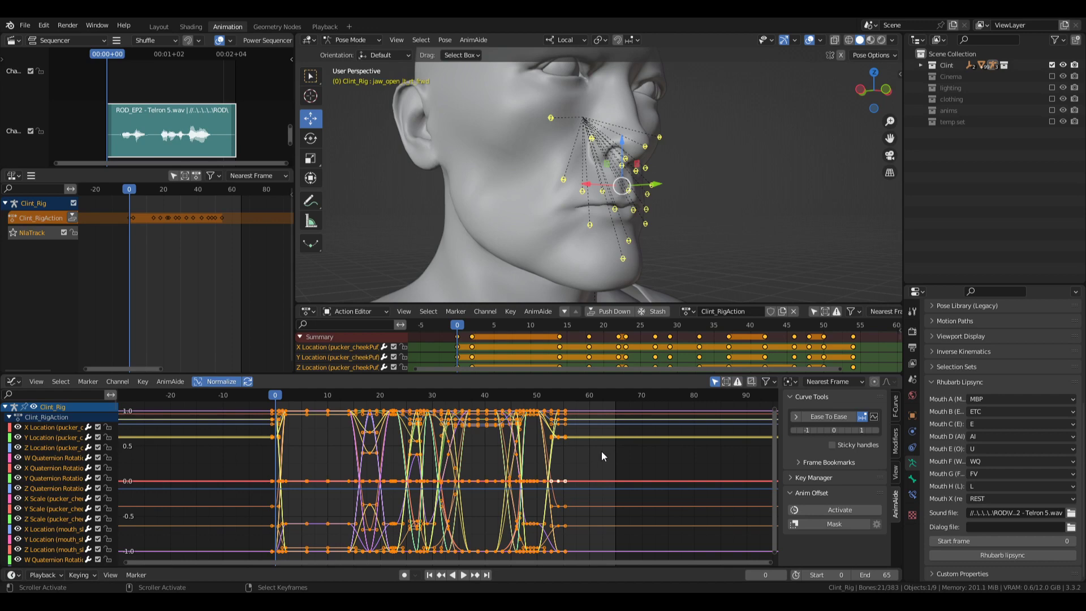
- Inspect the mouth control bones around the face and save the file
middle_drag(723, 217, 673, 213)
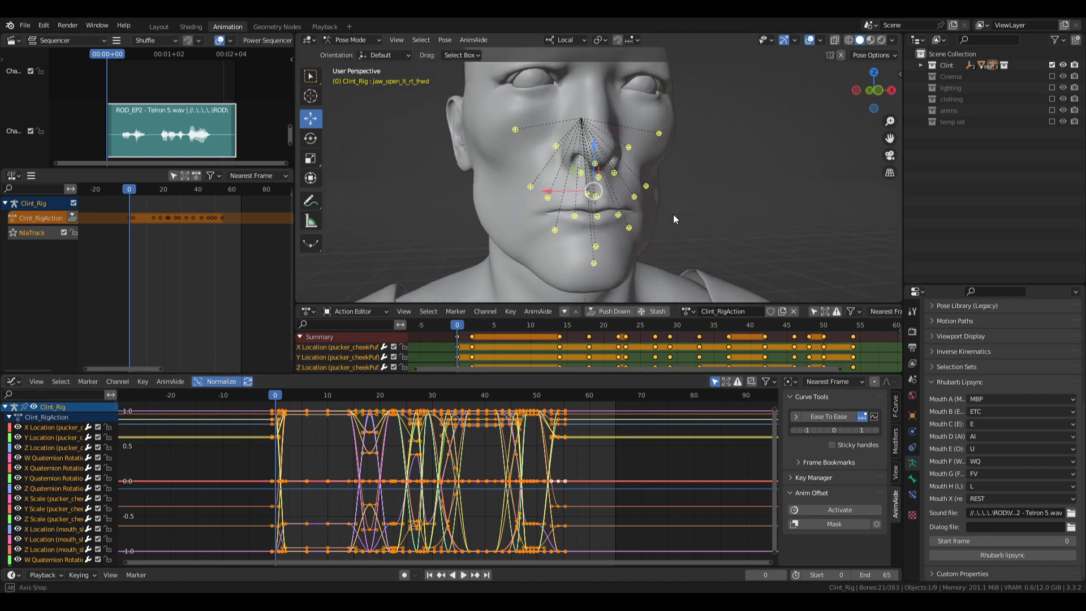
middle_drag(594, 225, 608, 268)
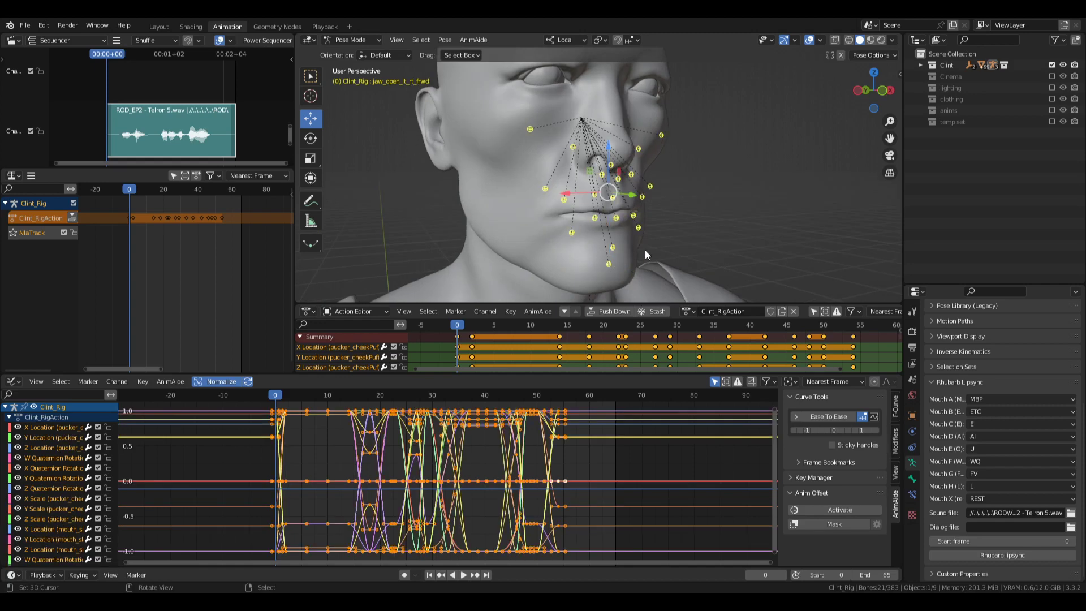
key(ctrl+s)
middle_drag(700, 222, 718, 228)
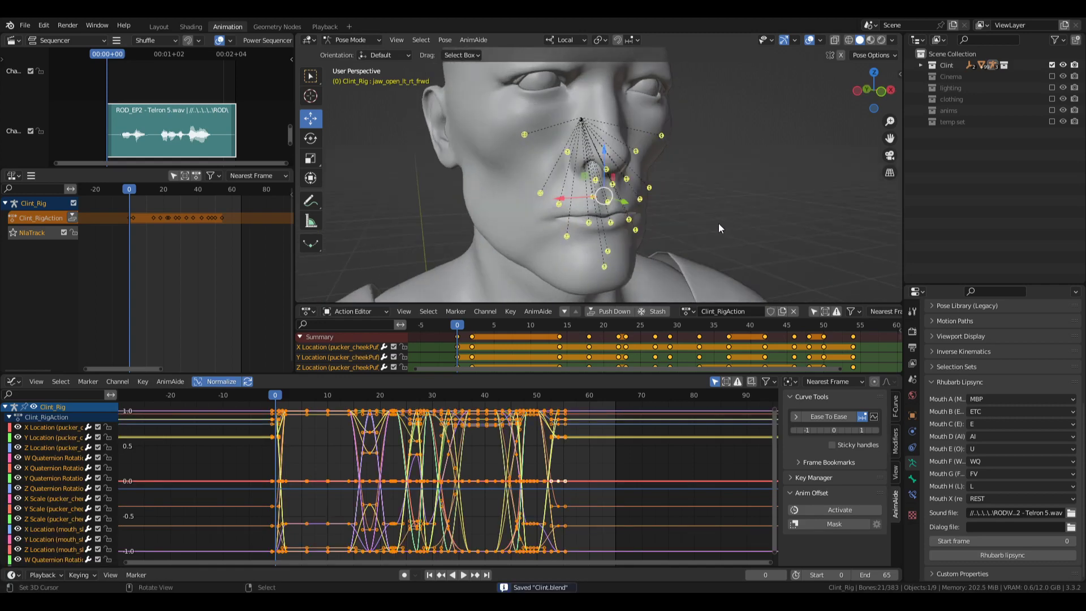
- Expand the rig's Pose Library (Legacy) settings and save the file again
scroll(979, 374, up, 2)
click(955, 344)
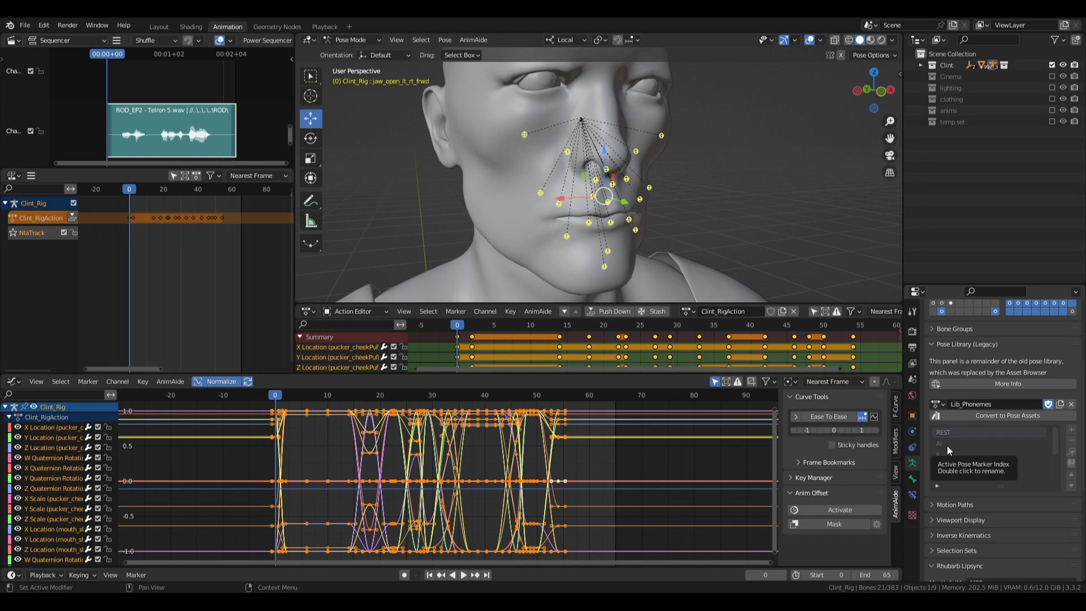
scroll(597, 215, up, 2)
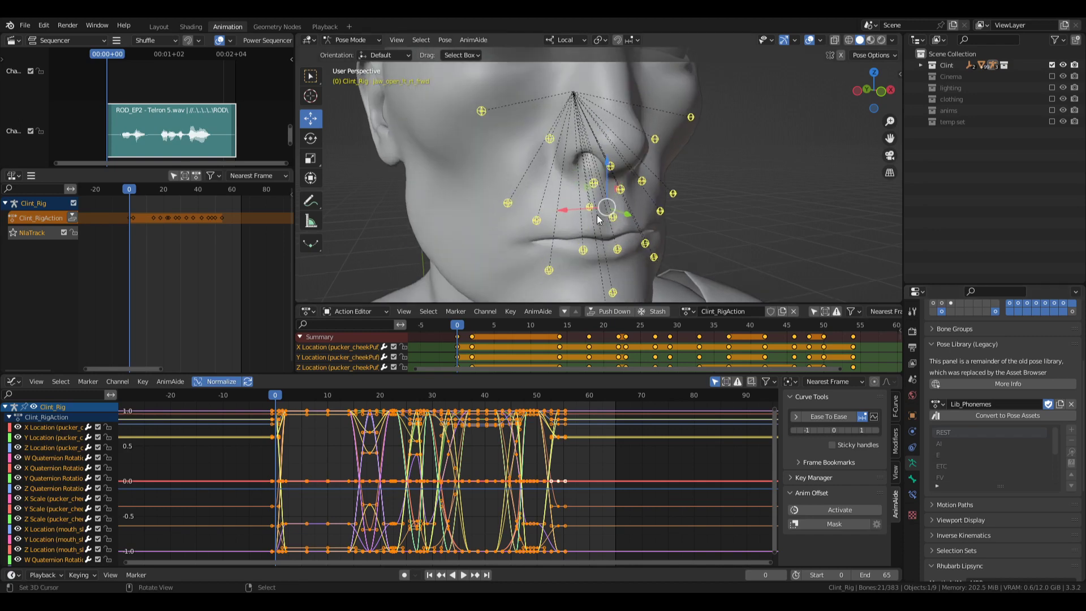
middle_drag(650, 229, 627, 215)
key(ctrl+s)
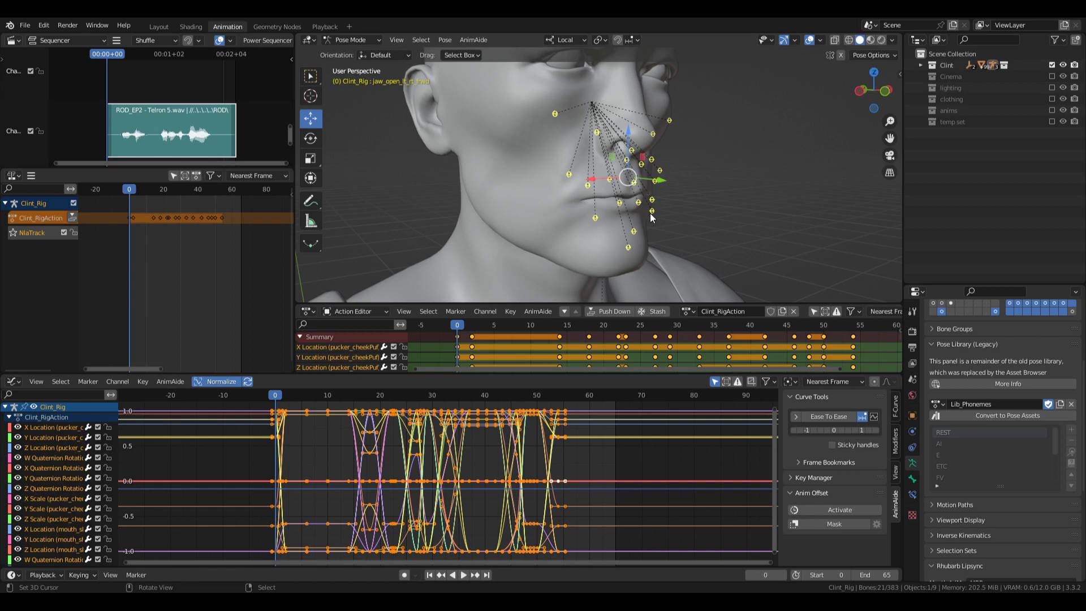
- Look through the phoneme poses stored in Lib_Phonemes and return to the Rhubarb Lipsync mouth mappings
scroll(985, 467, down, 5)
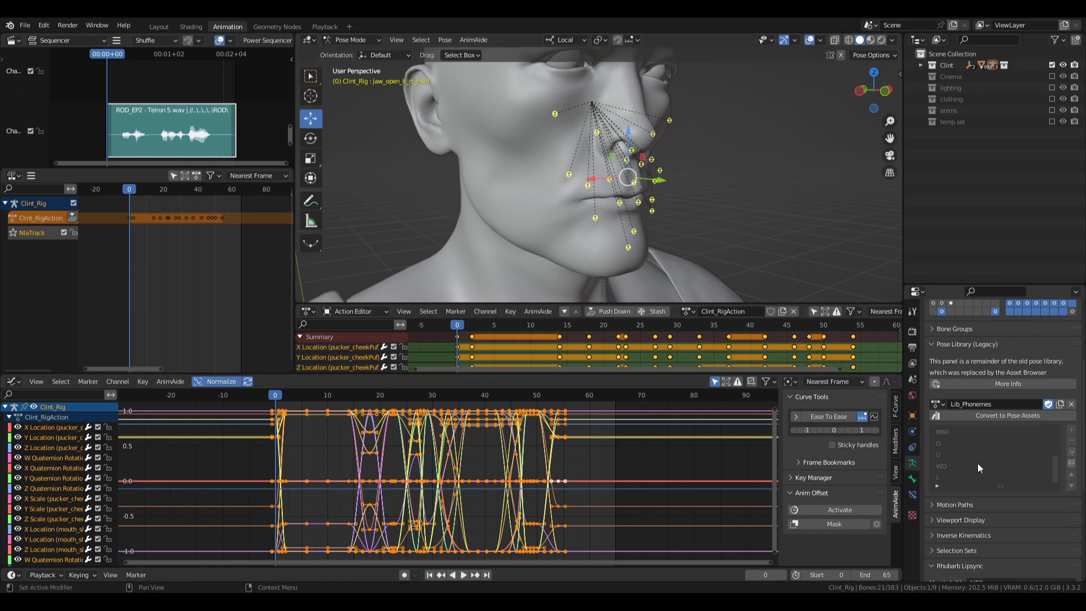
scroll(977, 462, up, 3)
scroll(978, 463, down, 3)
scroll(977, 463, up, 5)
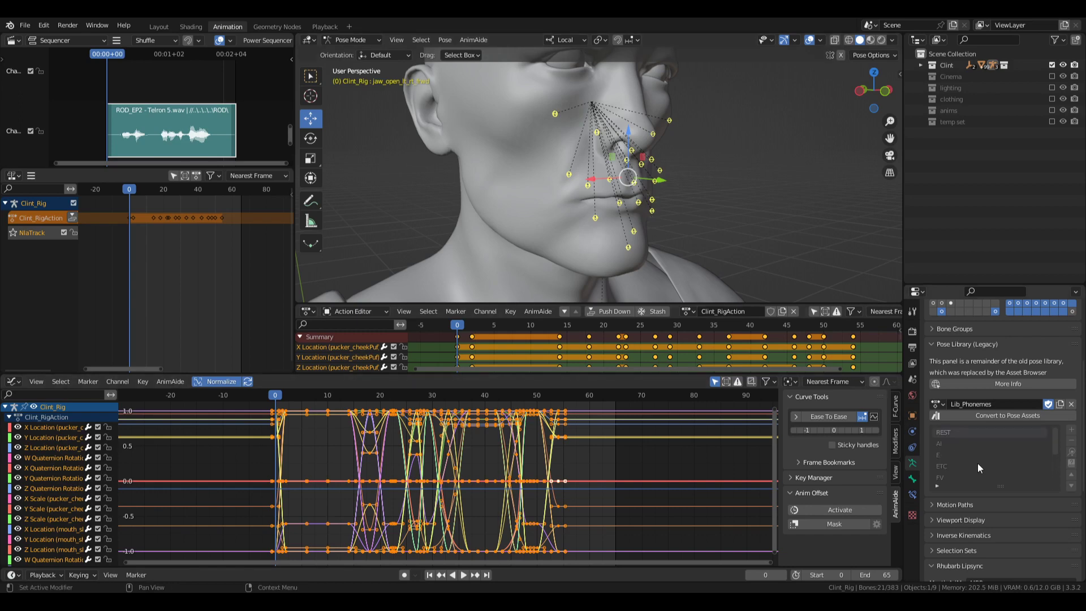
scroll(964, 520, down, 8)
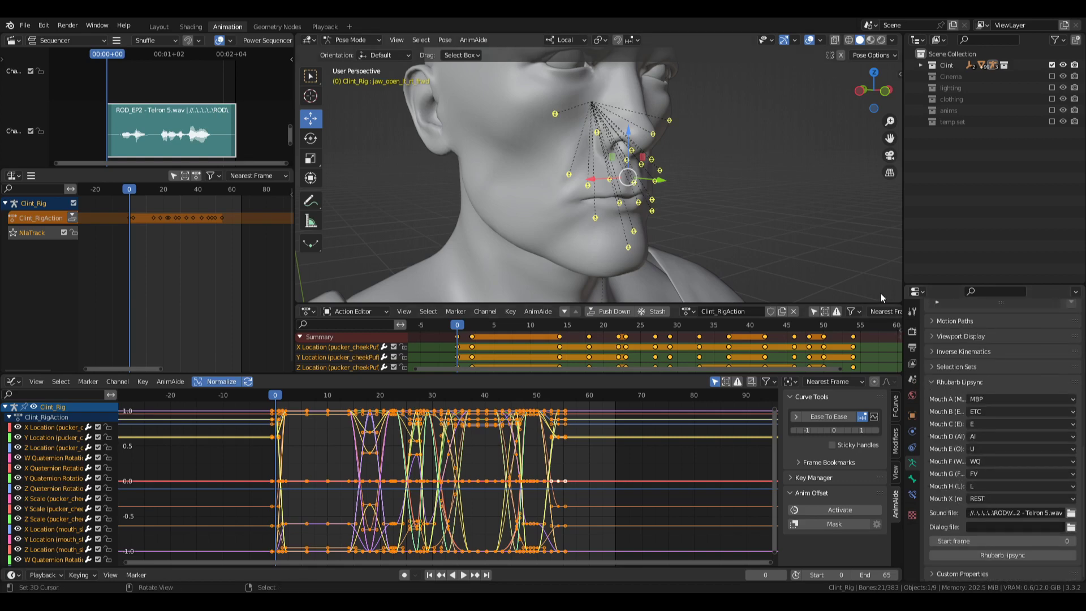
- Widen the Properties editor to show the full Rhubarb Lipsync labels and check the pose choice for Mouth X (rest)
drag(902, 256, 826, 256)
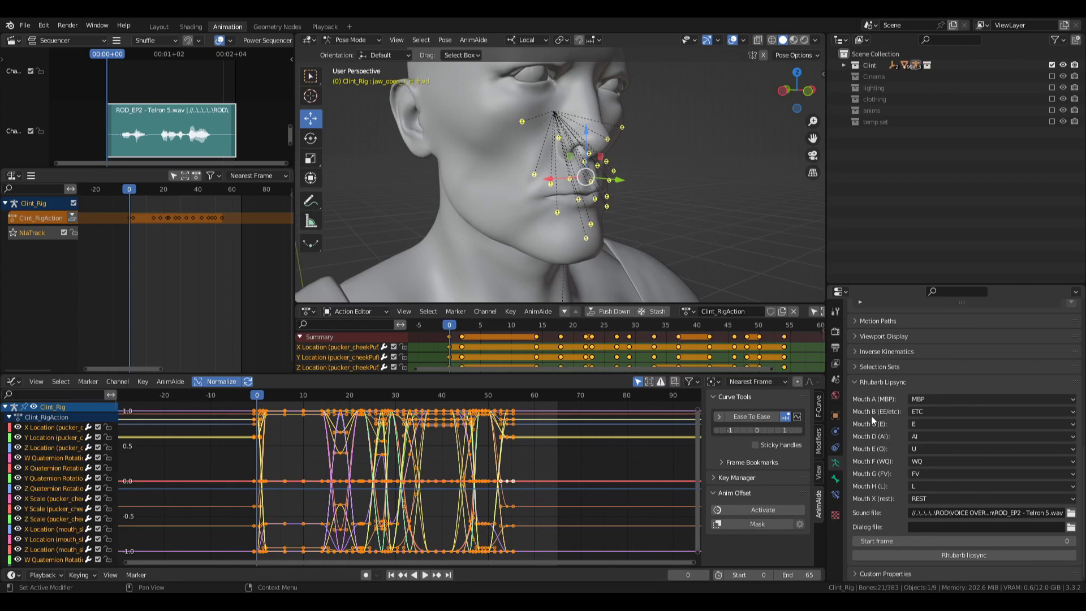
click(933, 498)
click(916, 499)
- Play the lip-sync animation and review the mouth movement closely from another angle
key(space)
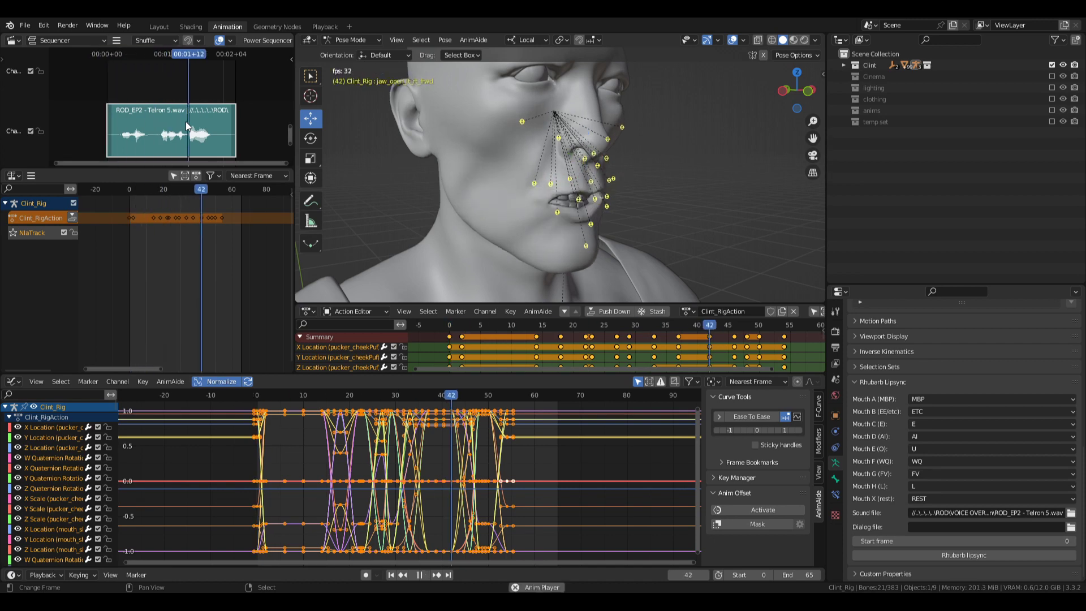
key(space)
middle_drag(568, 167, 543, 166)
key(space)
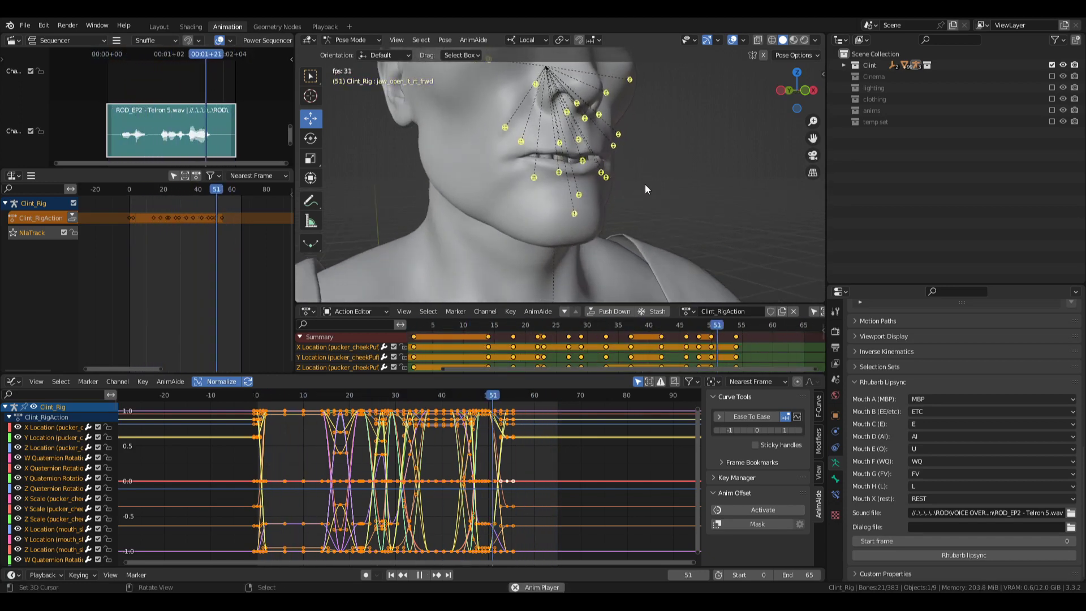
- Replay the lip-sync animation from frame 0 and review the mouth movement from a three-quarter view, turning to the front
key(space)
click(257, 485)
middle_drag(603, 190, 608, 216)
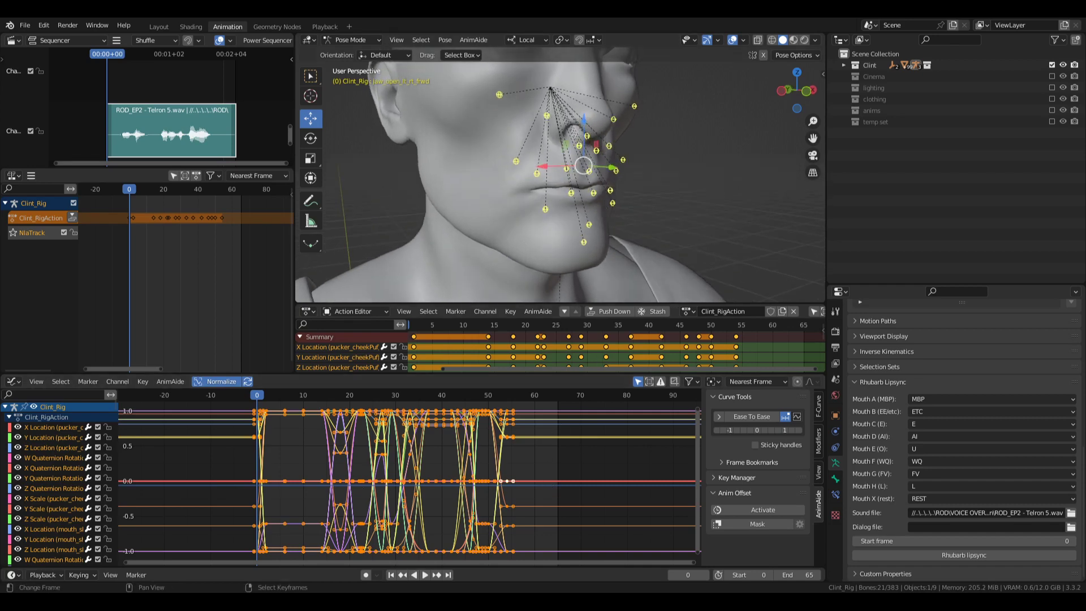
key(space)
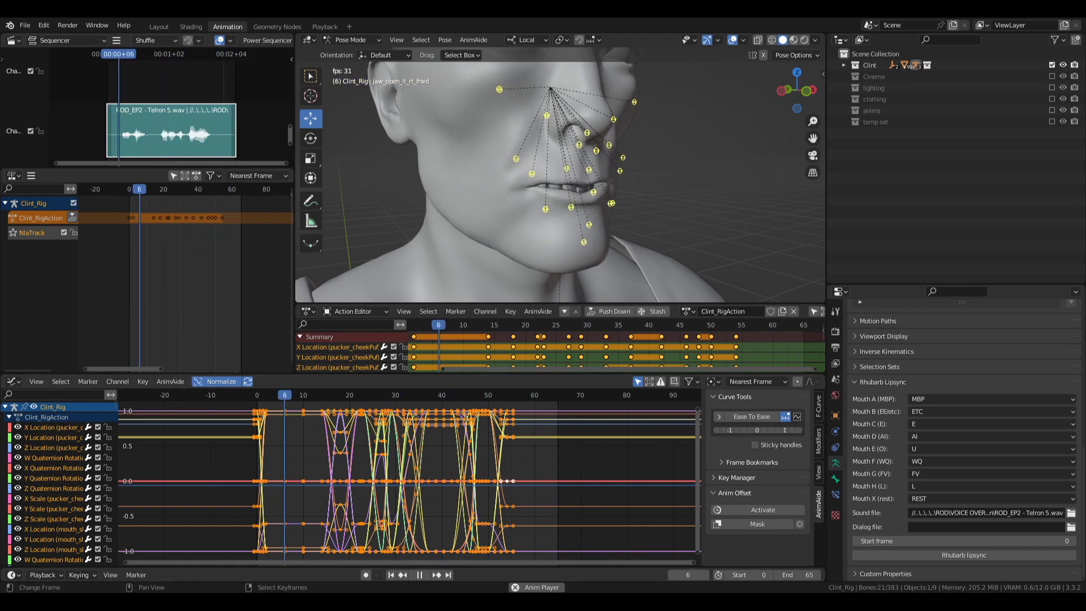
middle_drag(582, 260, 586, 226)
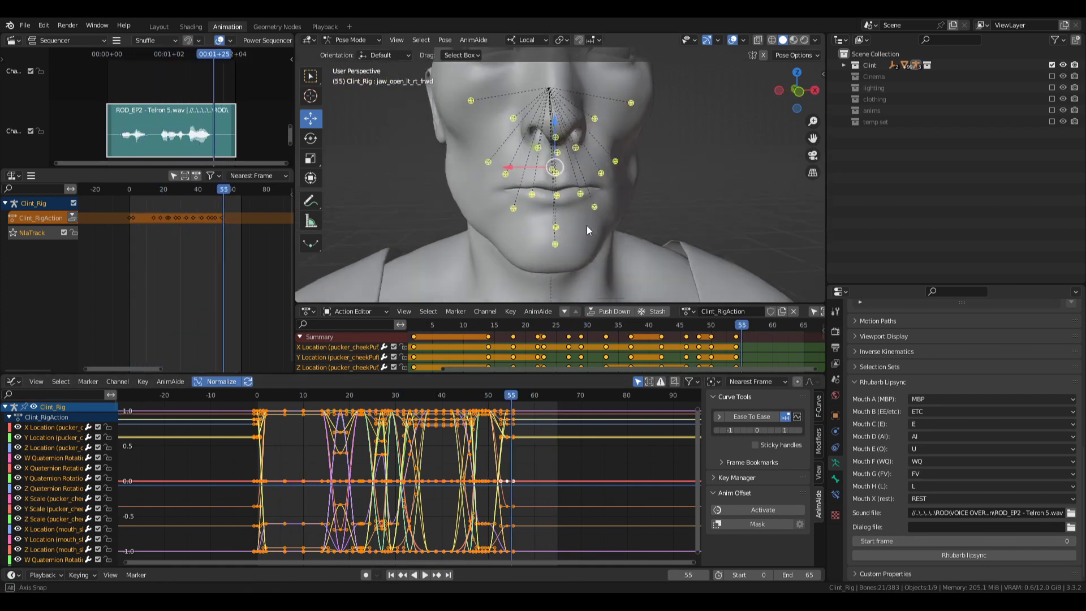
- Replay the lip-sync from the front of the face with the Graph Editor framed on its curves
key(space)
key(Home)
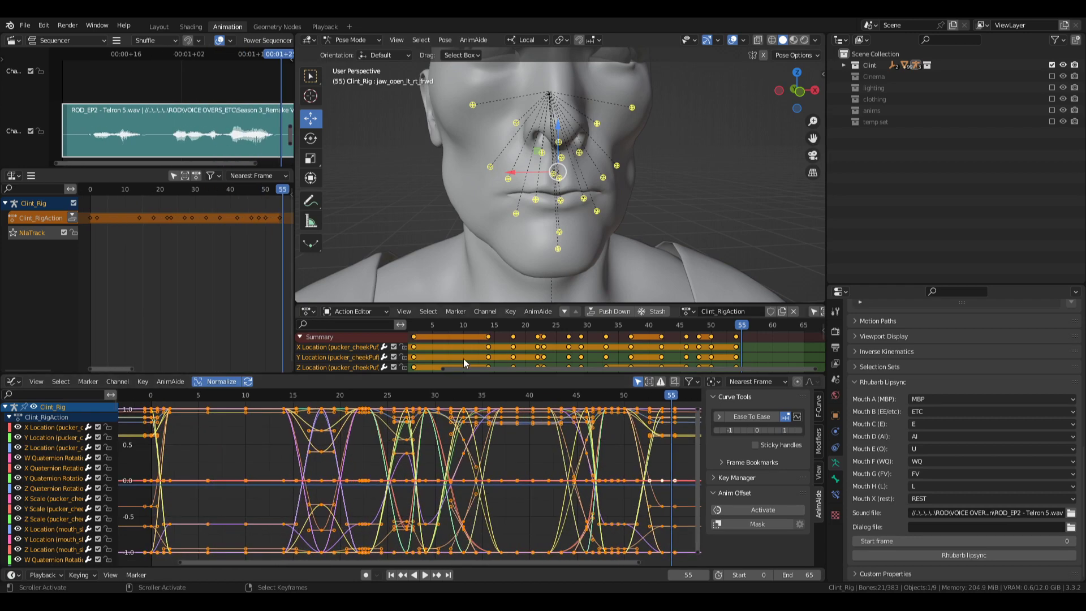
middle_drag(468, 361, 527, 358)
key(space)
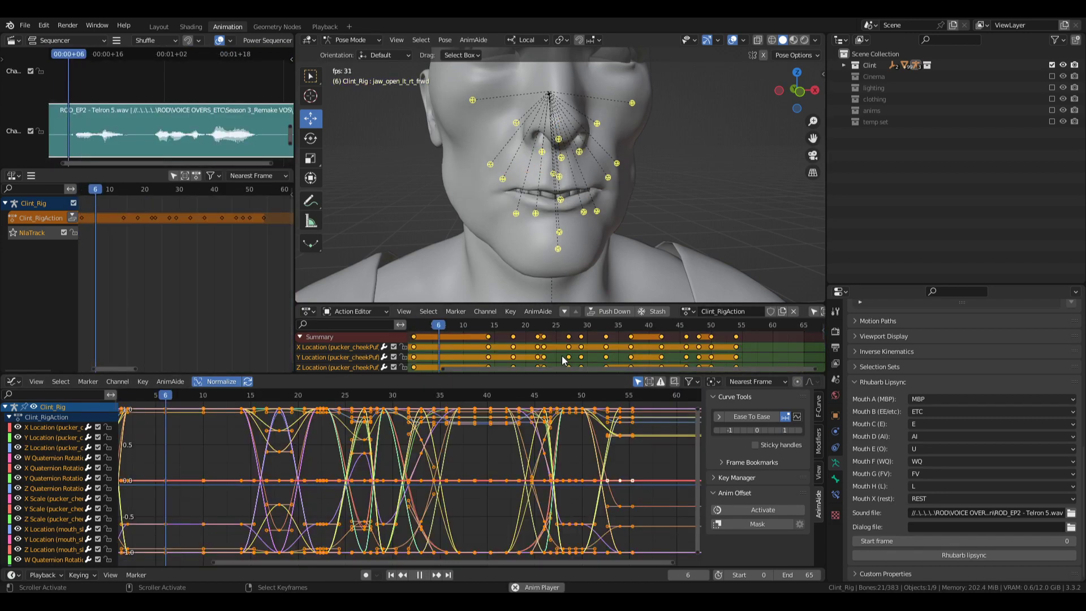
key(space)
key(Home)
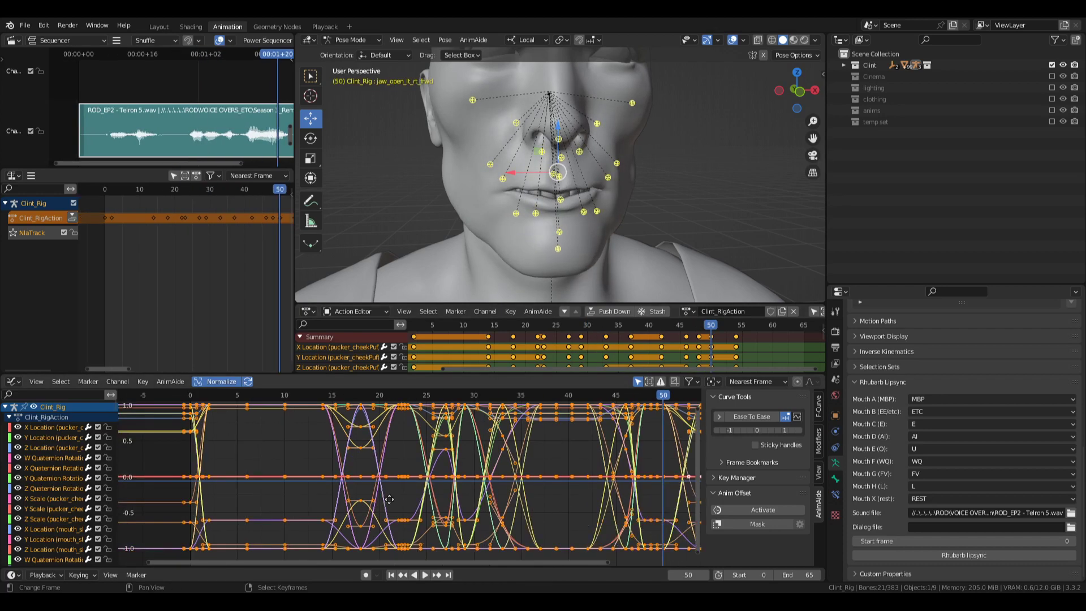
right_click(453, 496)
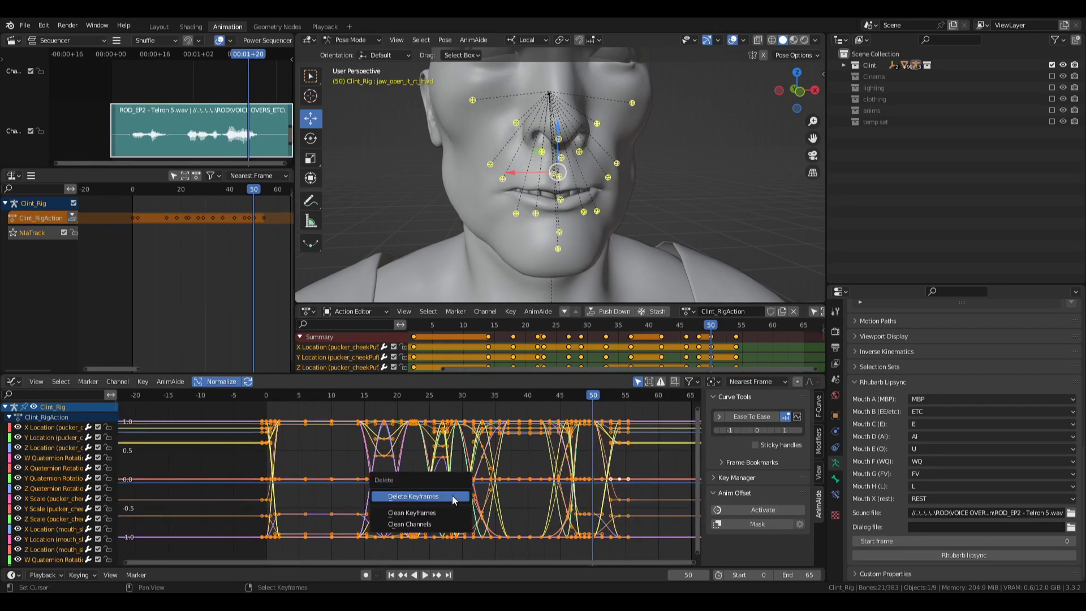
click(314, 441)
click(452, 358)
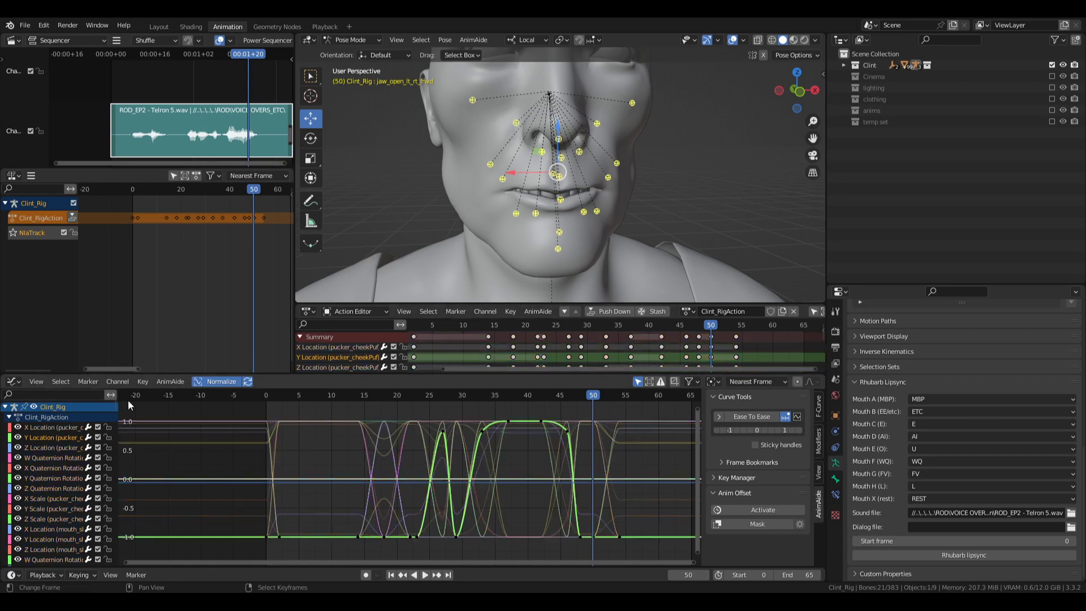
- Select all keyframes of the face controls in the Graph Editor and run Clean Keyframes on them
key(alt+a)
key(a)
key(alt+a)
key(a)
key(a)
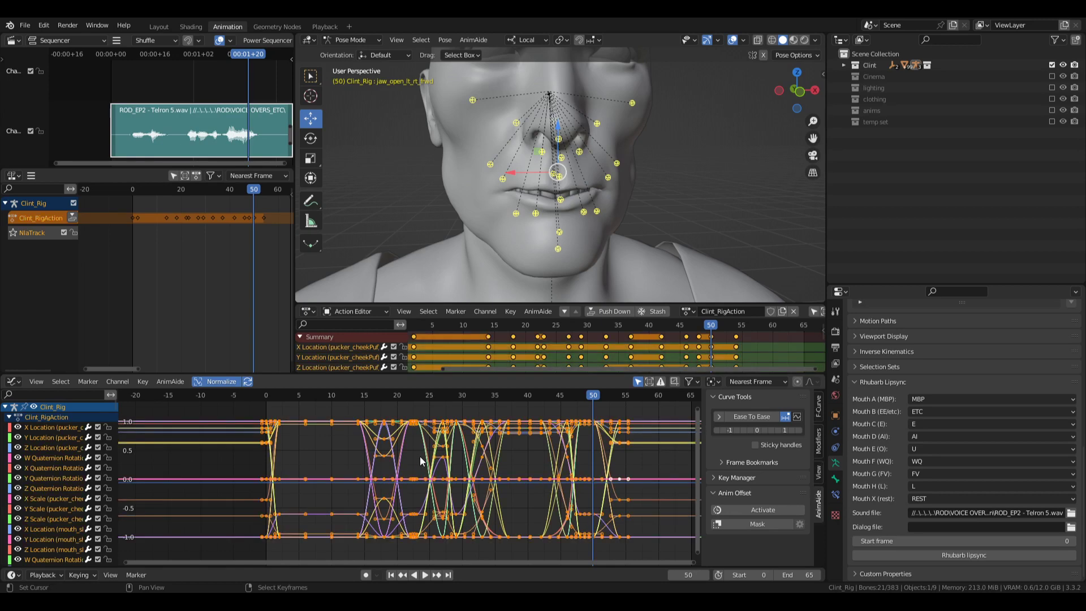
key(x)
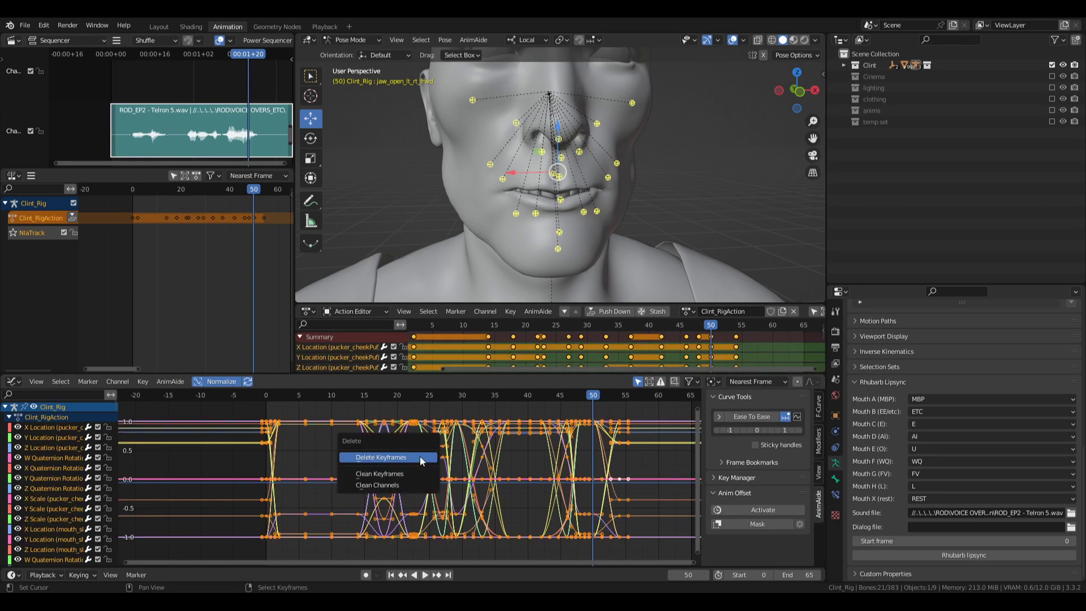
click(393, 485)
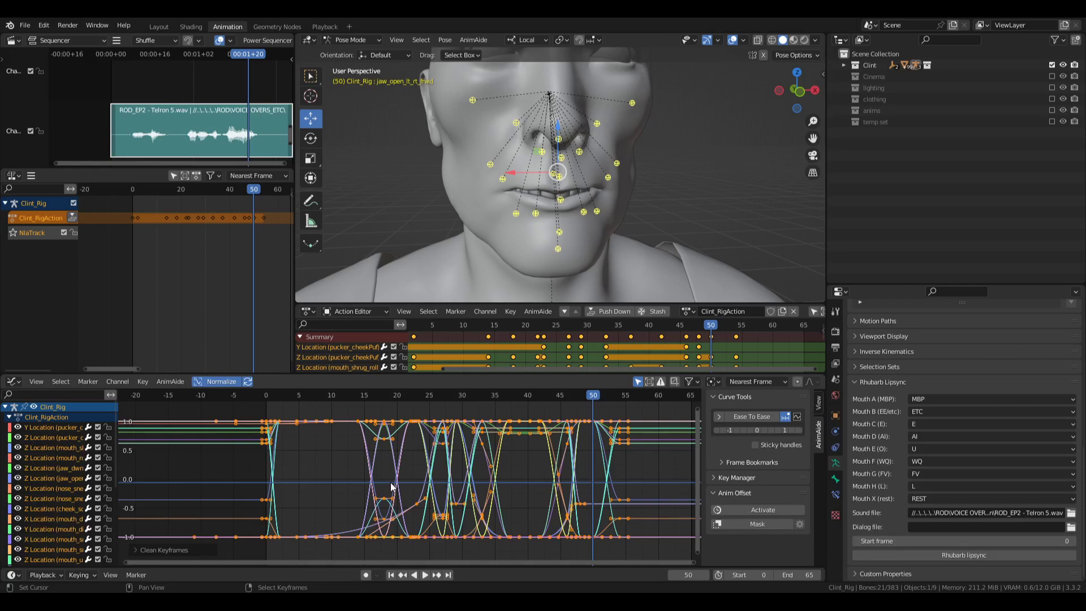
- Run Clean Keyframes on the selected curves again and return to frame 0
key(x)
click(376, 480)
key(Home)
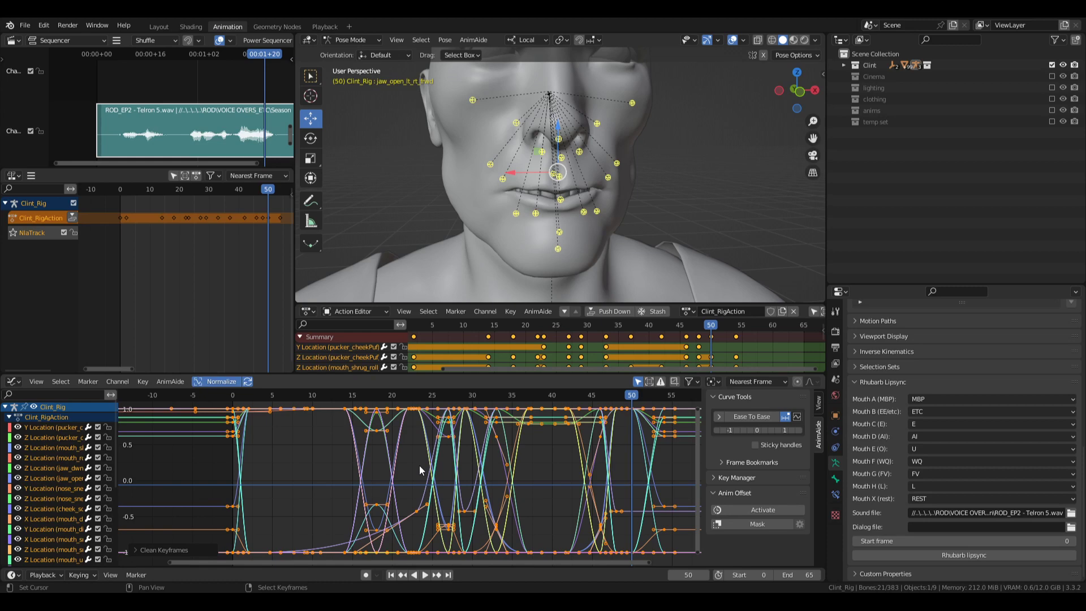
key(x)
click(401, 474)
key(shift+Left)
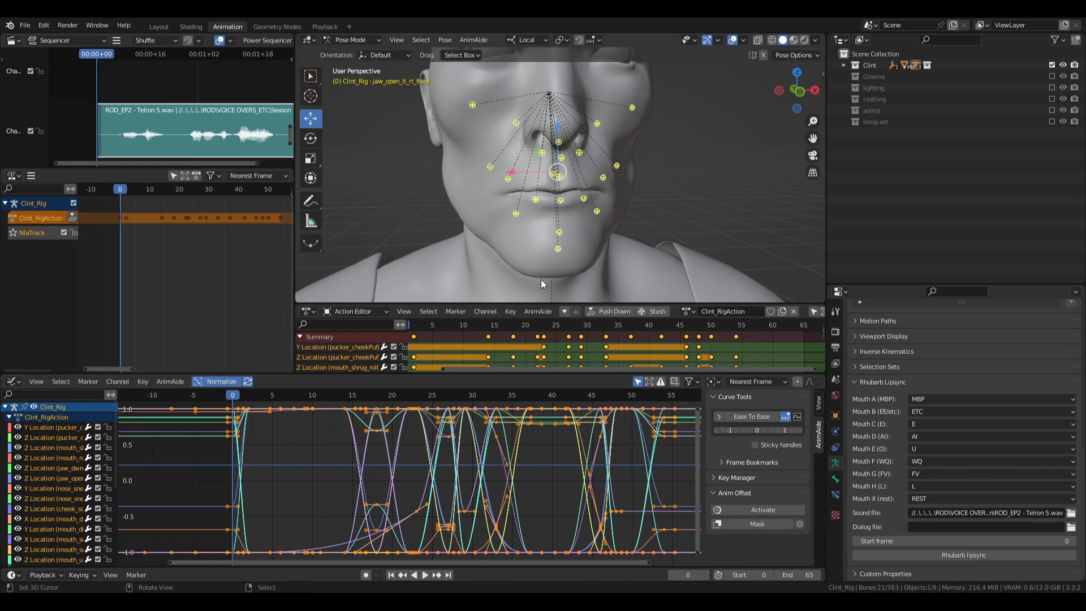
- Check the chin control's curve, reselect all face controls and set the AnimAide curve tool to Smooth
click(557, 251)
mouse_move(557, 251)
middle_down()
mouse_move(605, 239)
mouse_move(531, 228)
mouse_move(624, 222)
mouse_move(563, 235)
middle_up()
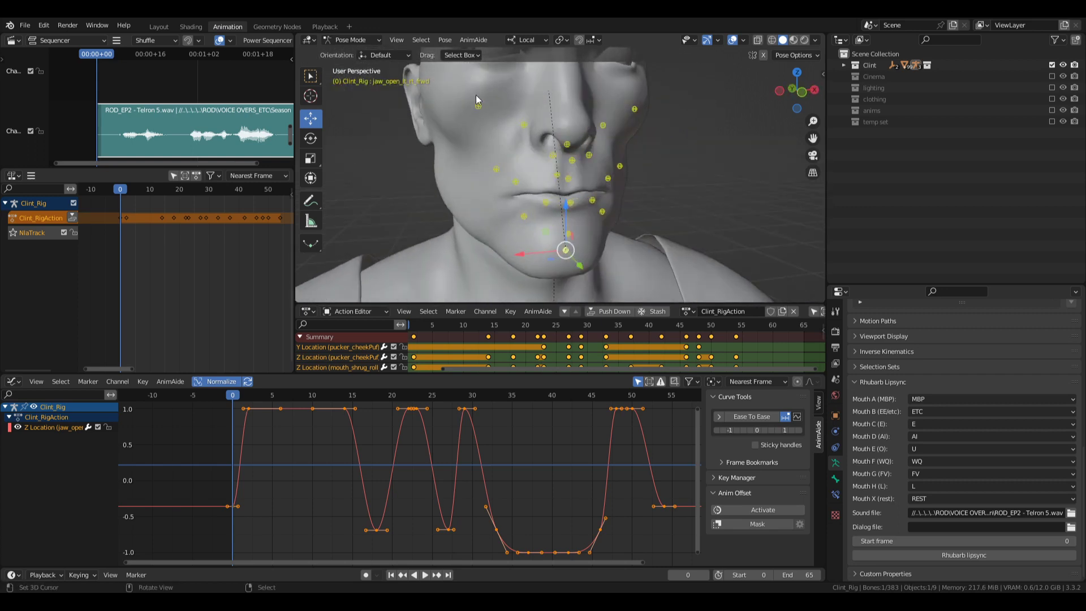
key(a)
click(796, 417)
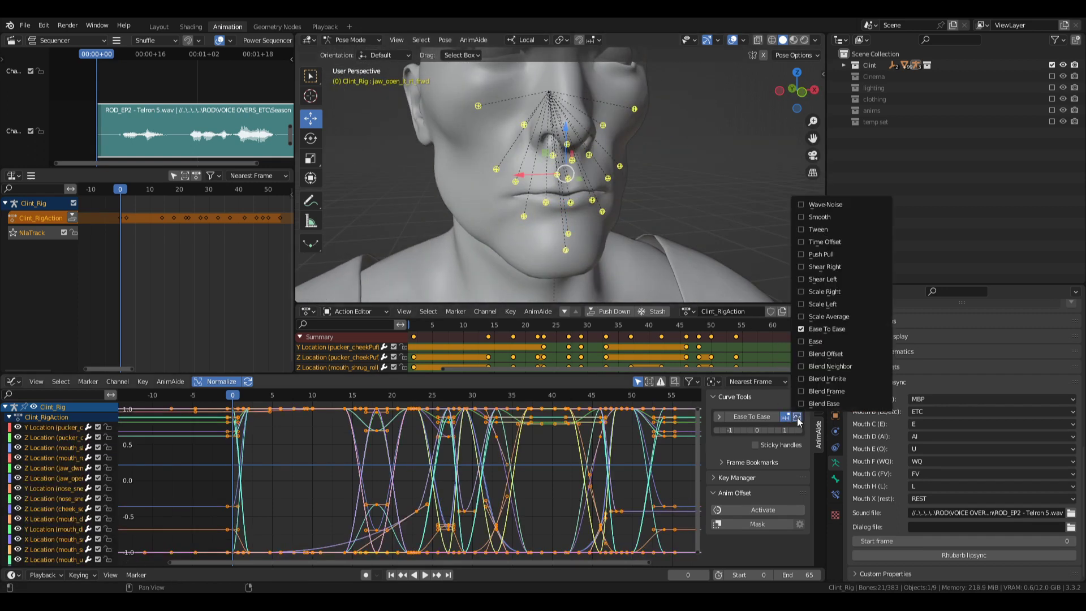
click(818, 217)
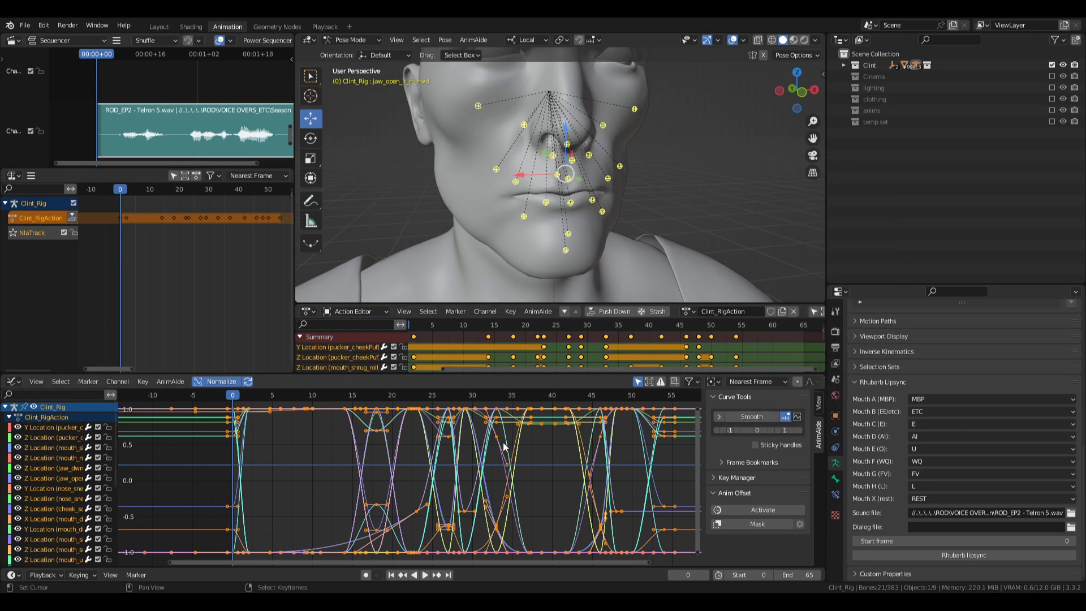
- Select the chin's jaw control, box-select the first plateau keyframes of its Z Location curve and scrub to frame 3
click(565, 250)
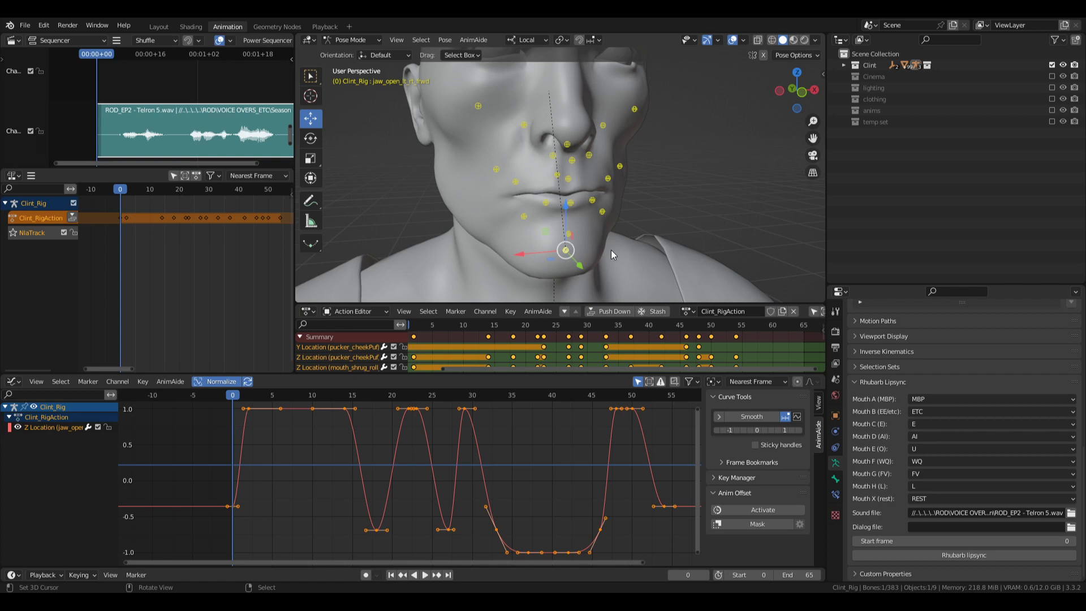
key(alt+a)
middle_drag(290, 441, 355, 474)
key(b)
drag(276, 415, 430, 454)
drag(289, 467, 321, 463)
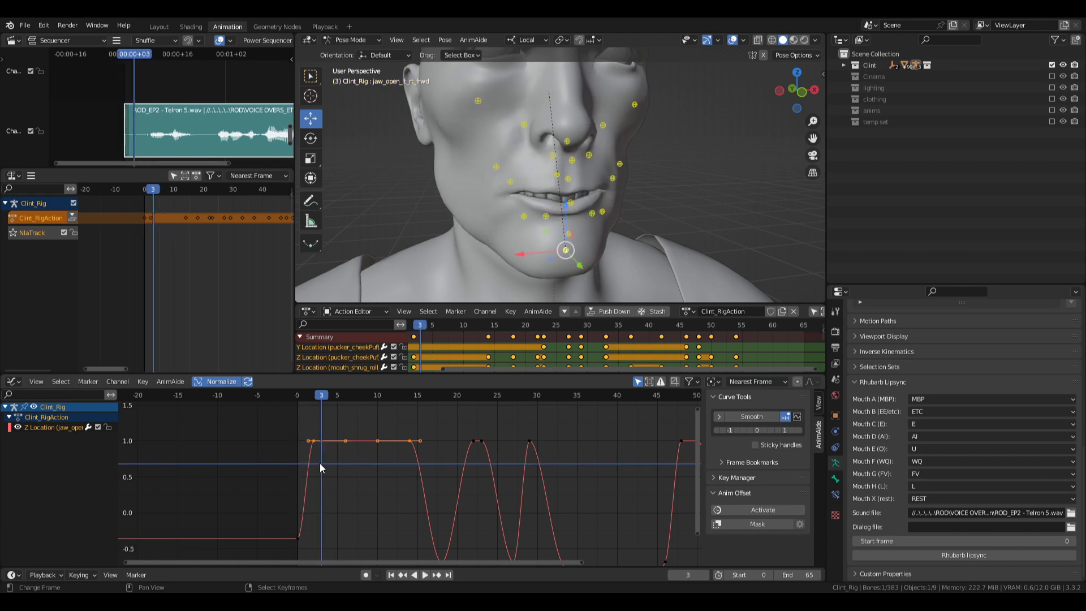
- Zoom in on the start of the jaw curve, go to frame 1 and select the keyframe at frame 2
drag(257, 412, 347, 544)
key(KP_Decimal)
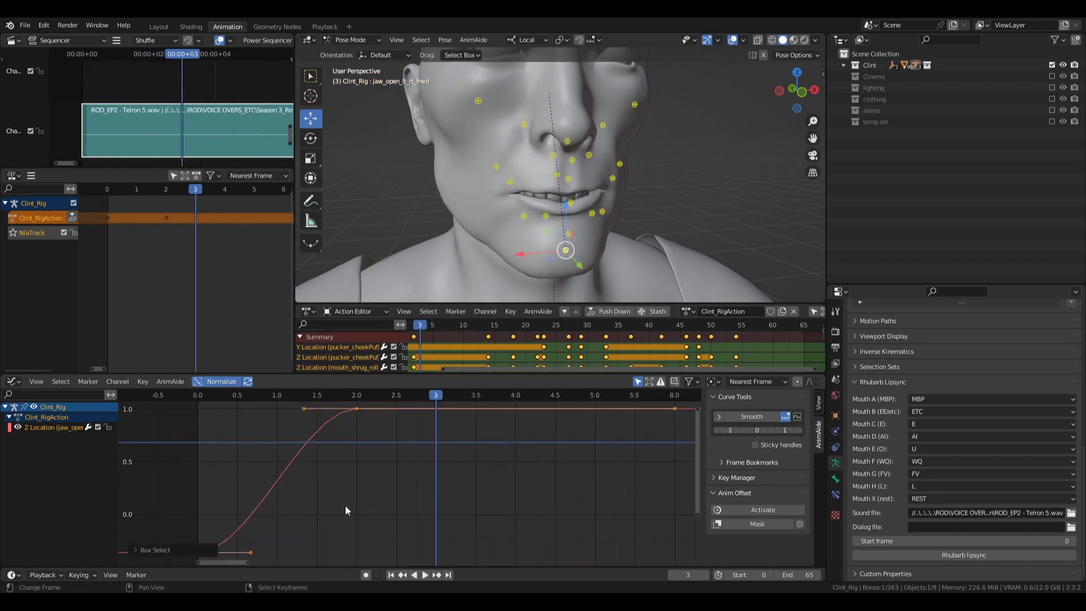
key(alt+a)
click(249, 441)
middle_drag(368, 463, 463, 503)
scroll(469, 492, up, 5)
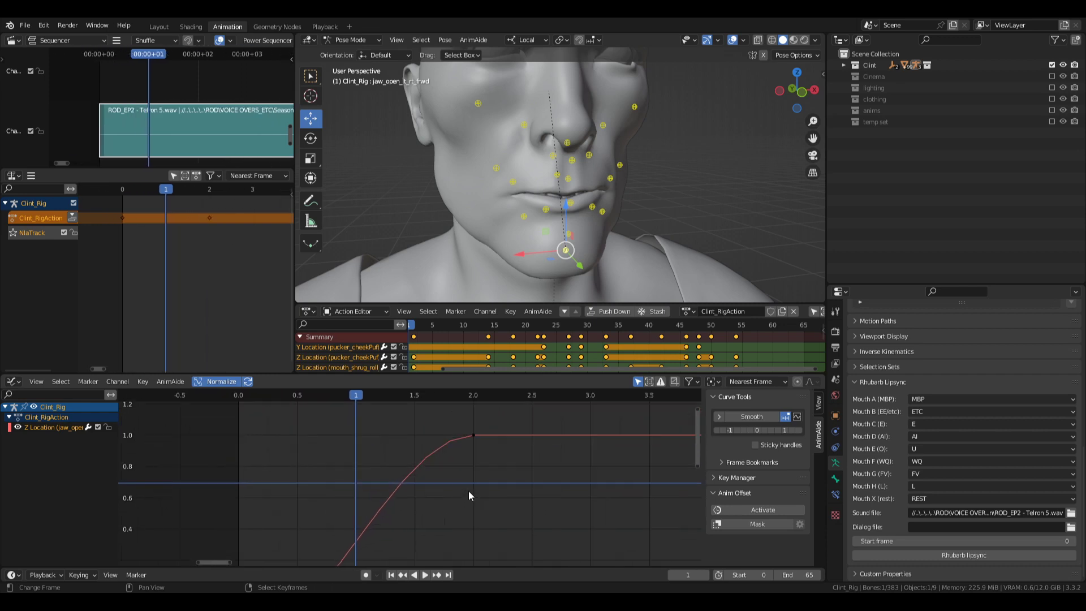
scroll(468, 490, up, 1)
click(490, 426)
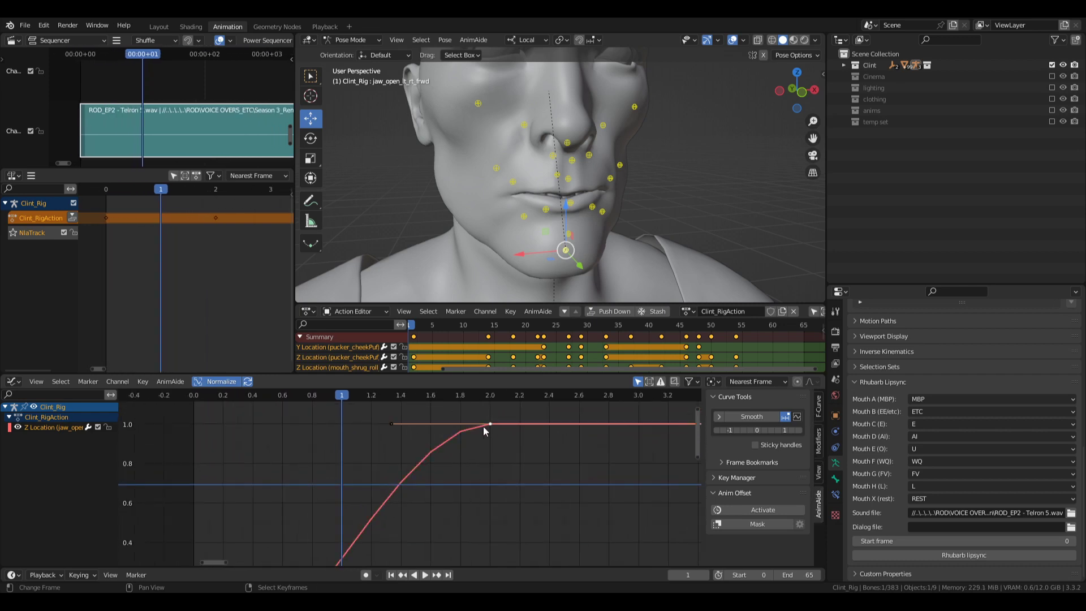
- Try to rotate the handles of the jaw curve's frame 2 keyframe, cancel, and select its left handle
scroll(488, 447, down, 10)
ctrl+middle_drag(489, 459, 454, 445)
key(r)
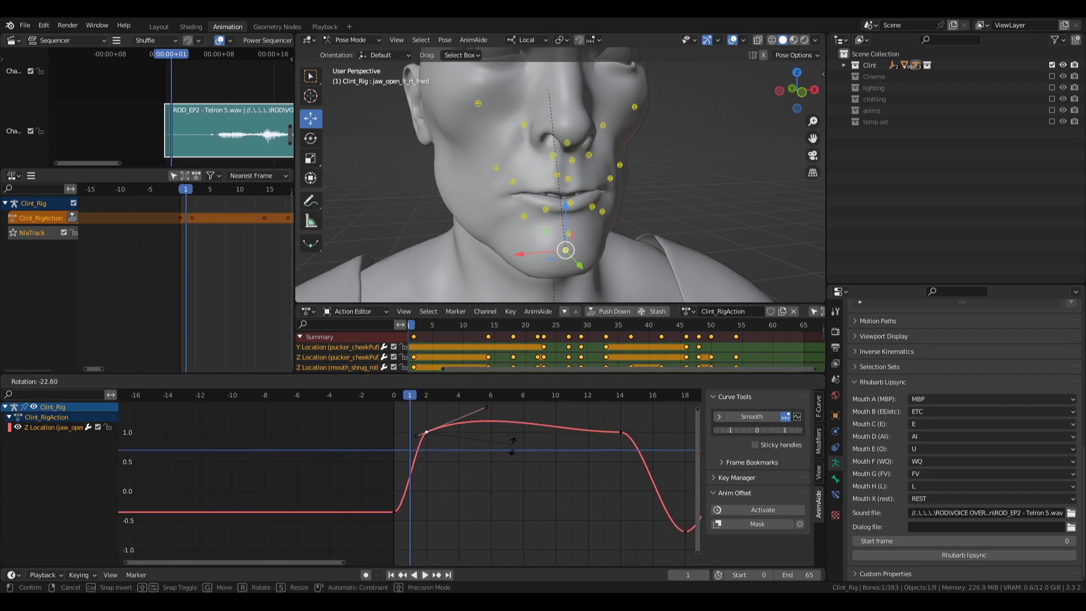
right_click(477, 490)
click(416, 433)
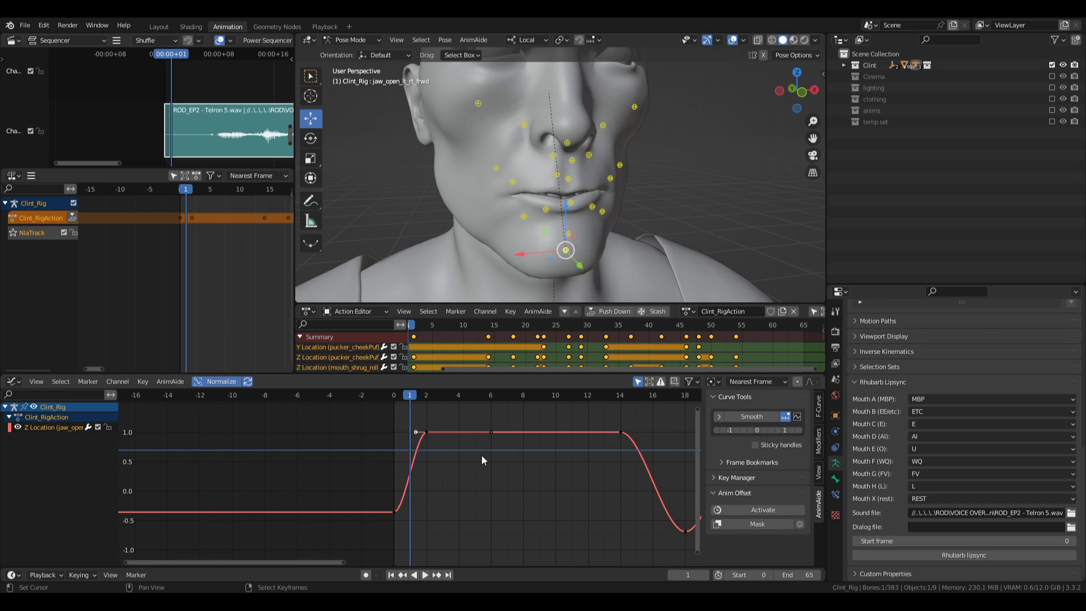
- Select all keyframes of the jaw curve and show the full key range in a slightly taller Action Editor
key(a)
key(Home)
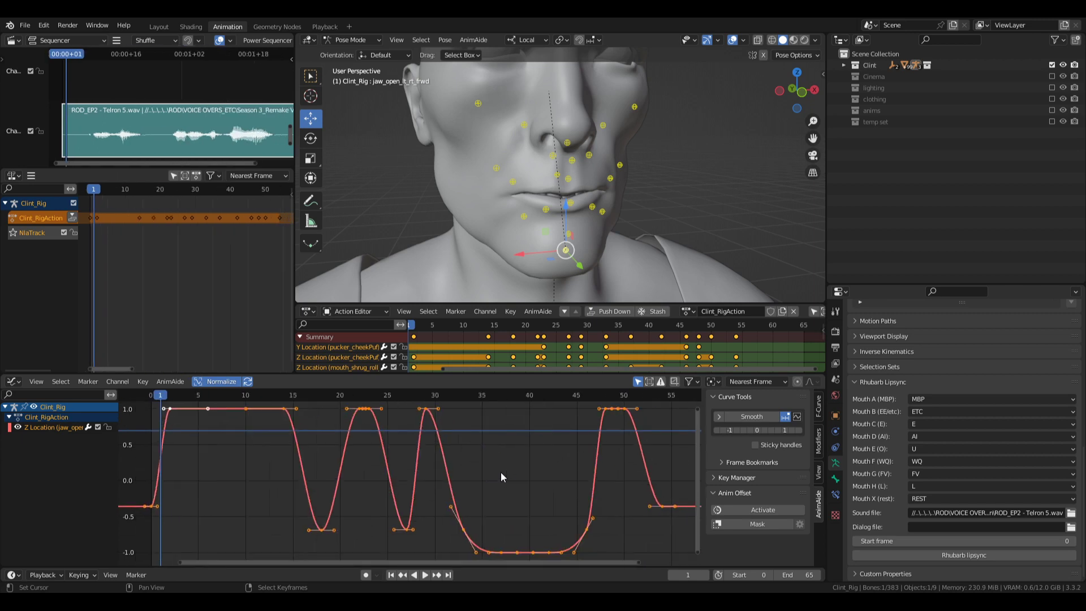
key(Home)
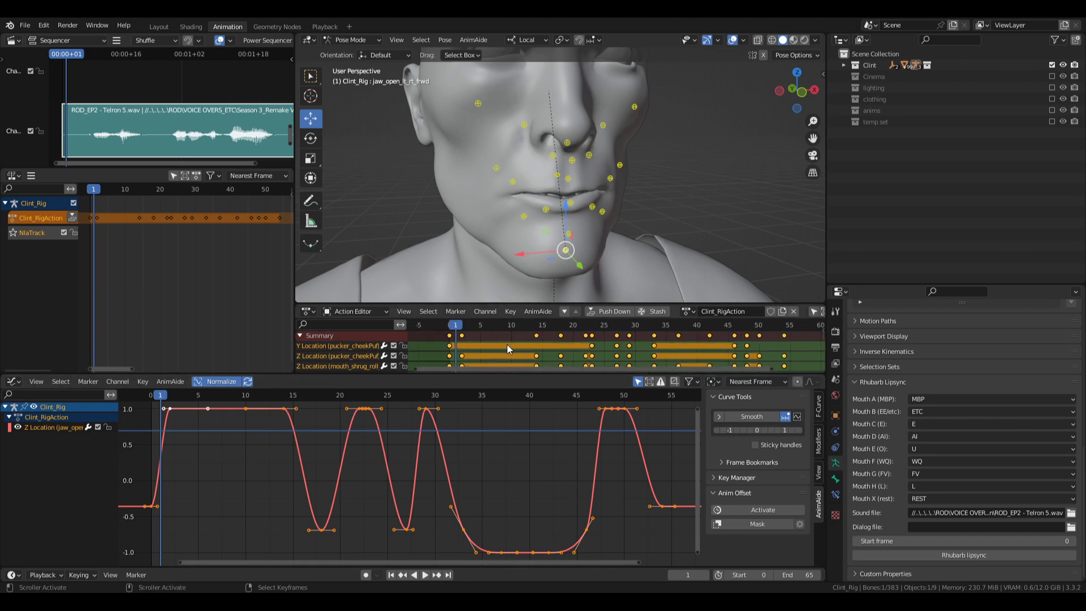
ctrl+middle_drag(591, 348, 581, 362)
drag(588, 374, 588, 382)
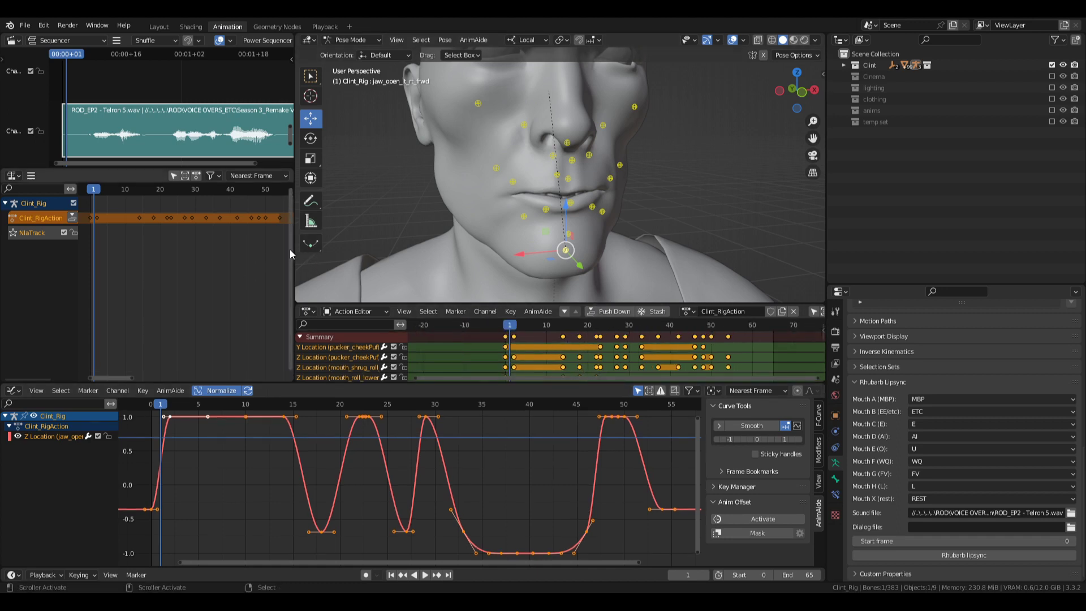
- Widen the 3D viewport by narrowing the Sequencer column, reframe the face and save the file
drag(294, 250, 197, 257)
scroll(509, 243, down, 5)
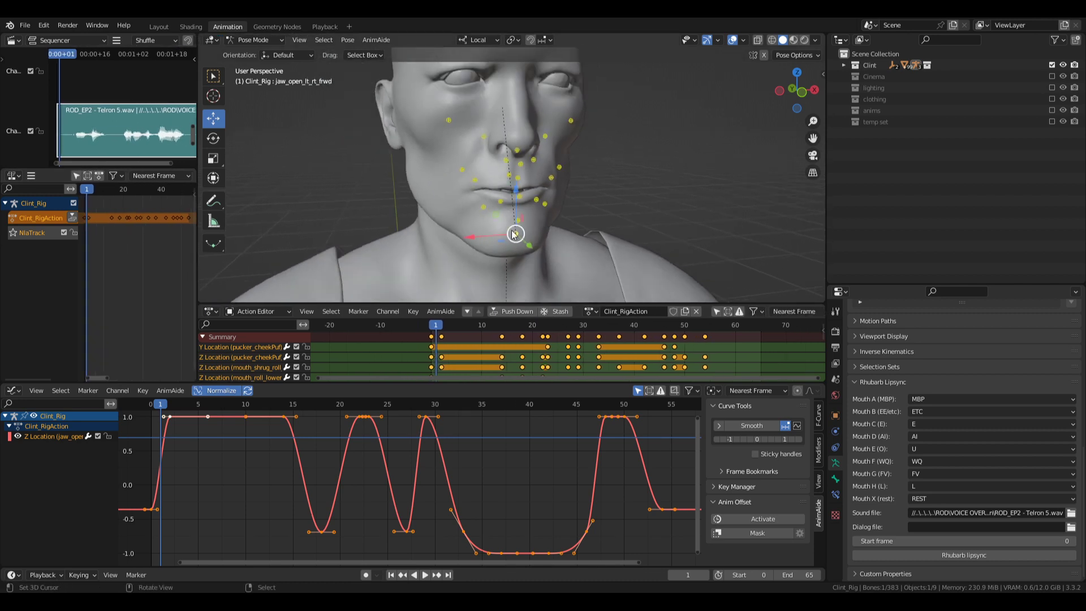
mouse_move(526, 255)
middle_down()
mouse_move(555, 246)
mouse_move(542, 265)
middle_up()
scroll(555, 246, up, 2)
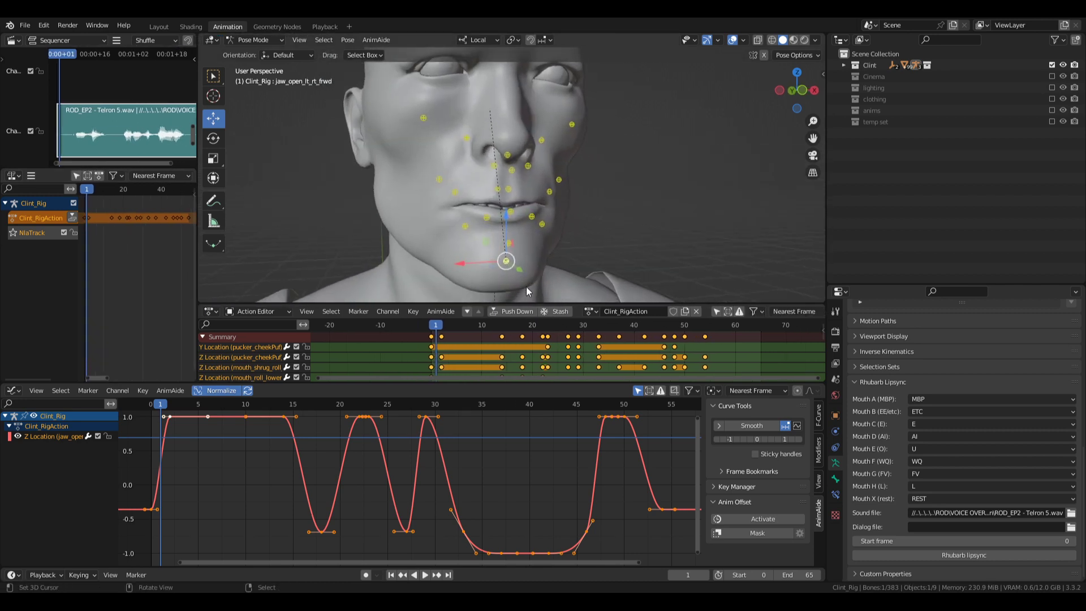
key(ctrl+s)
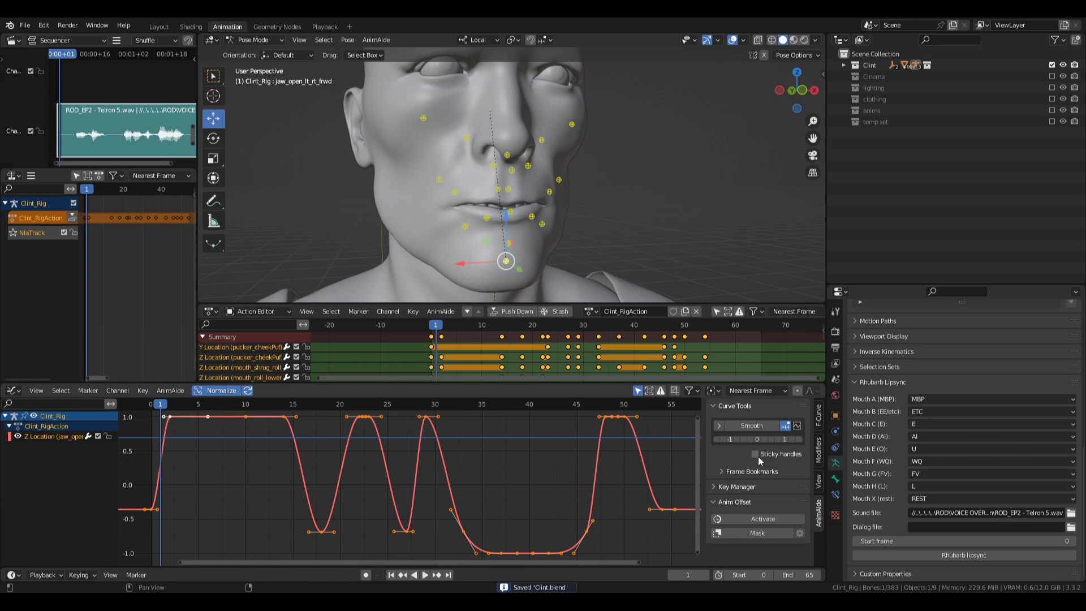
- Collapse the Anim Offset settings, apply Smooth to all keyframes of the jaw curve and deselect them
click(746, 502)
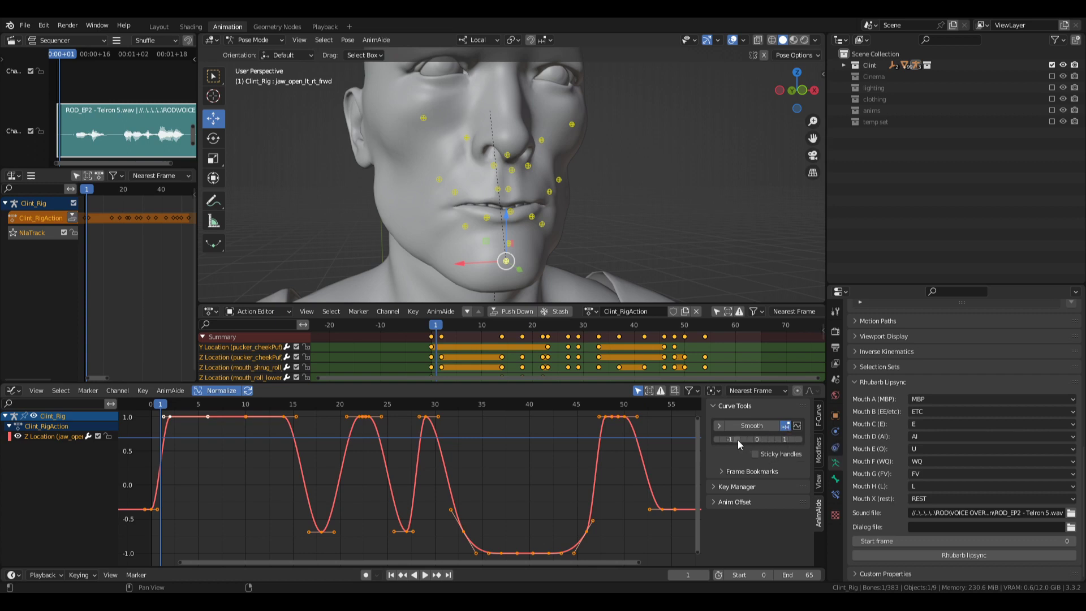
click(778, 439)
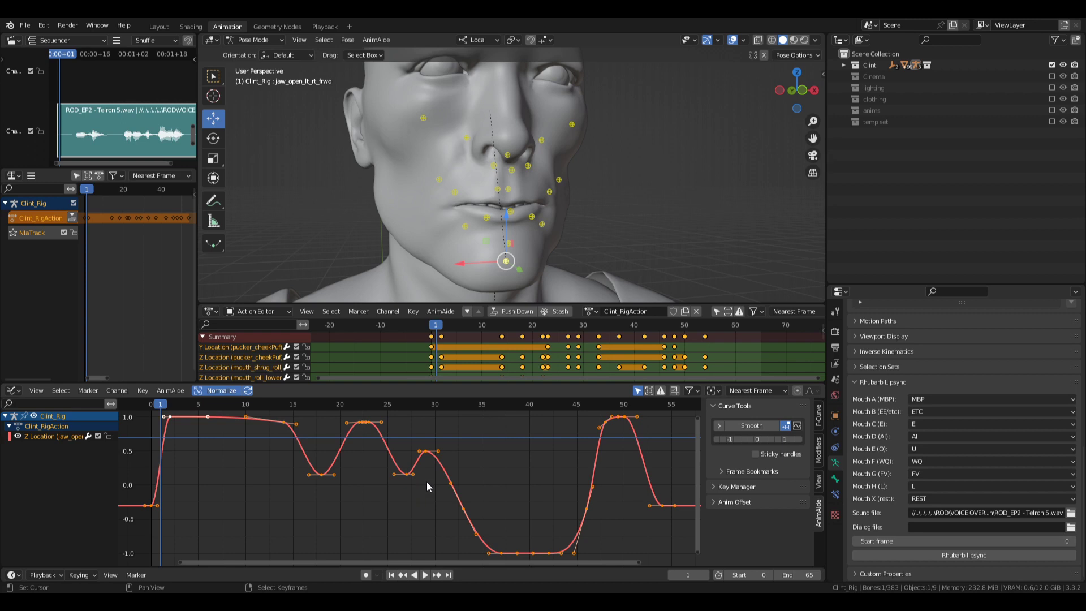
right_click(520, 470)
- Pull the left handle of the jaw curve's frame 2 keyframe down and outward so the curve arcs upward
middle_drag(339, 485, 412, 490)
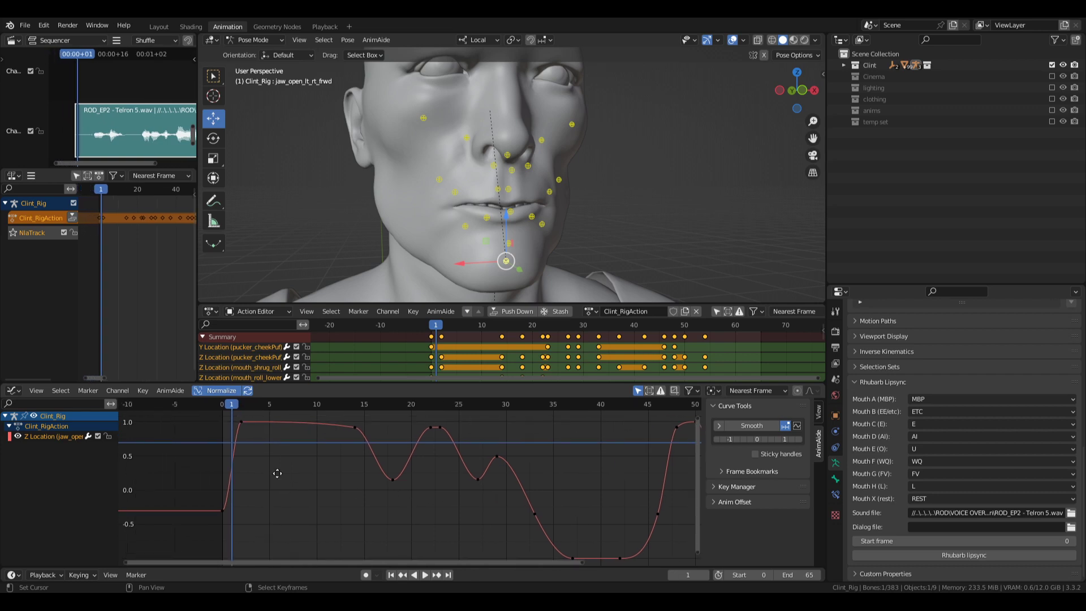
middle_drag(273, 475, 434, 490)
scroll(434, 490, up, 3)
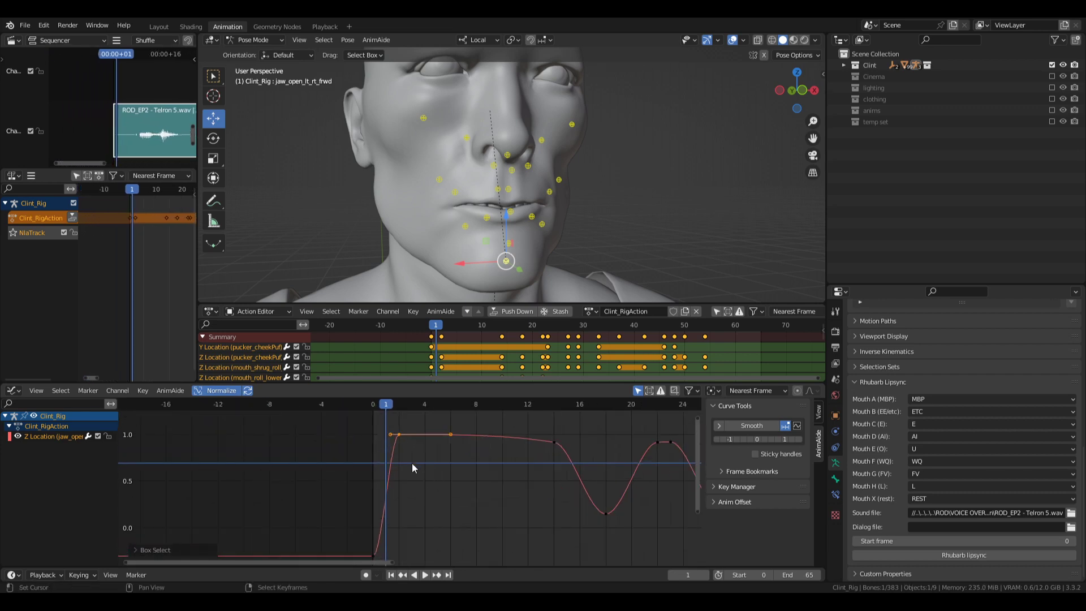
click(391, 450)
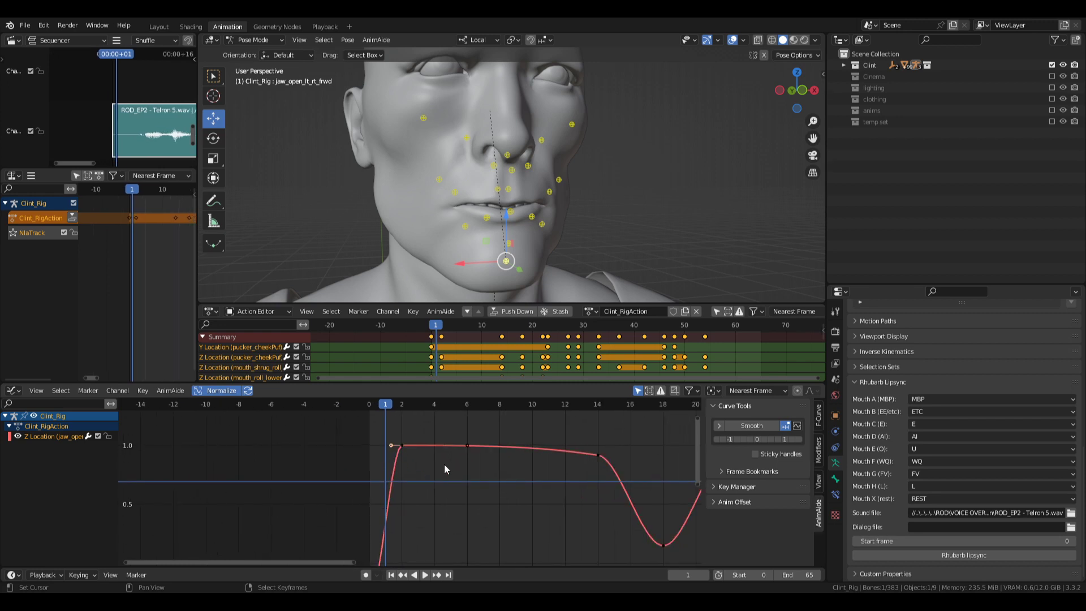
key(g)
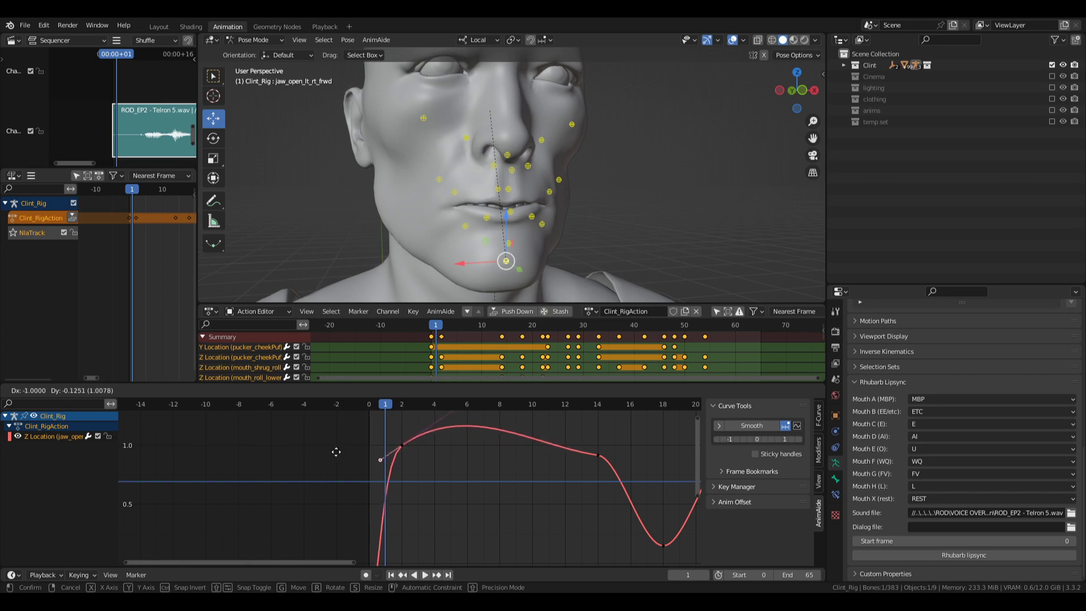
key(Escape)
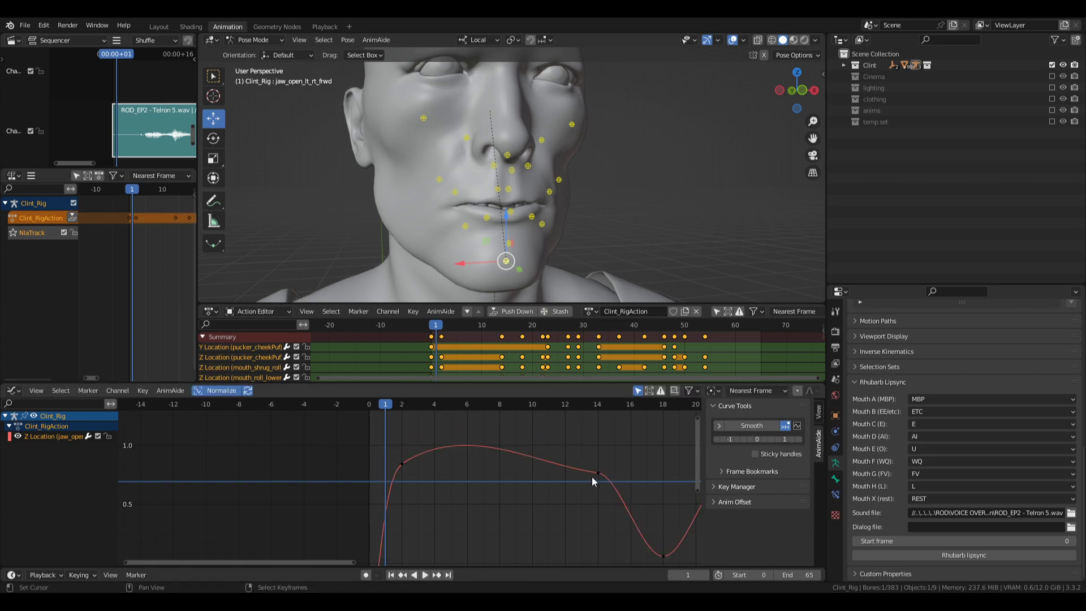
- Lower the right handle of the jaw curve's frame 14 keyframe to tilt the curve downward there
click(592, 482)
middle_drag(592, 481, 516, 450)
key(g)
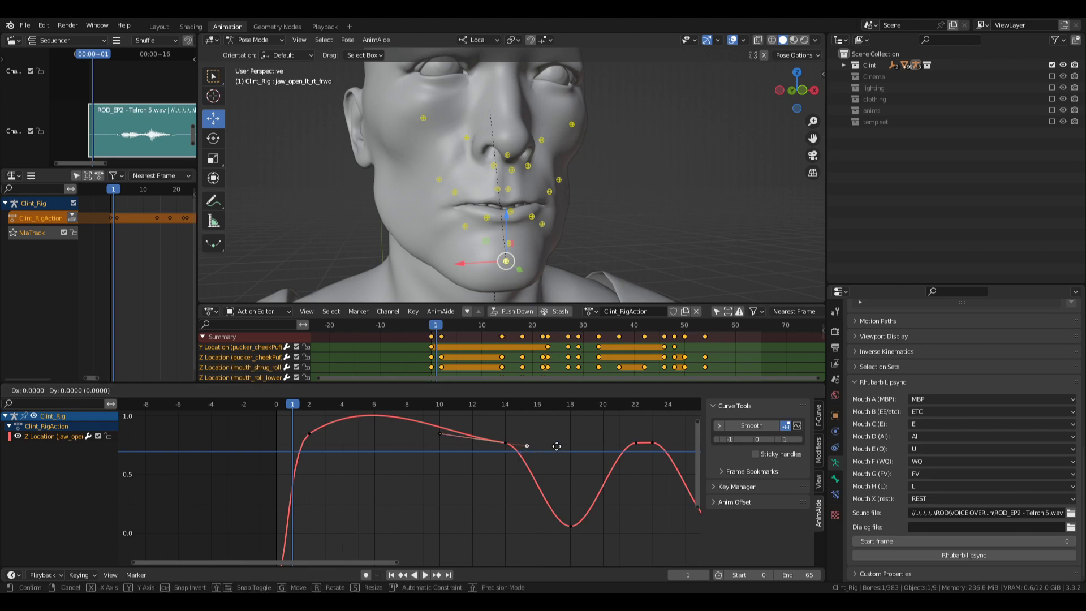
click(583, 440)
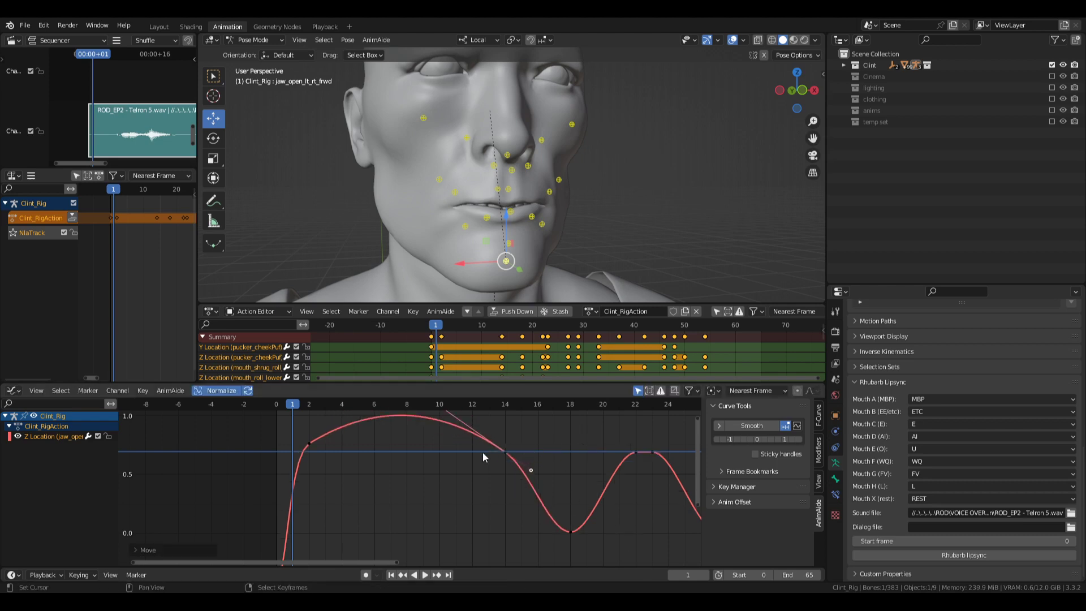
- Play back the animation with the full jaw curve in view and scrub to frame 10 to check the mouth
ctrl+middle_drag(483, 453, 526, 461)
click(438, 452)
key(space)
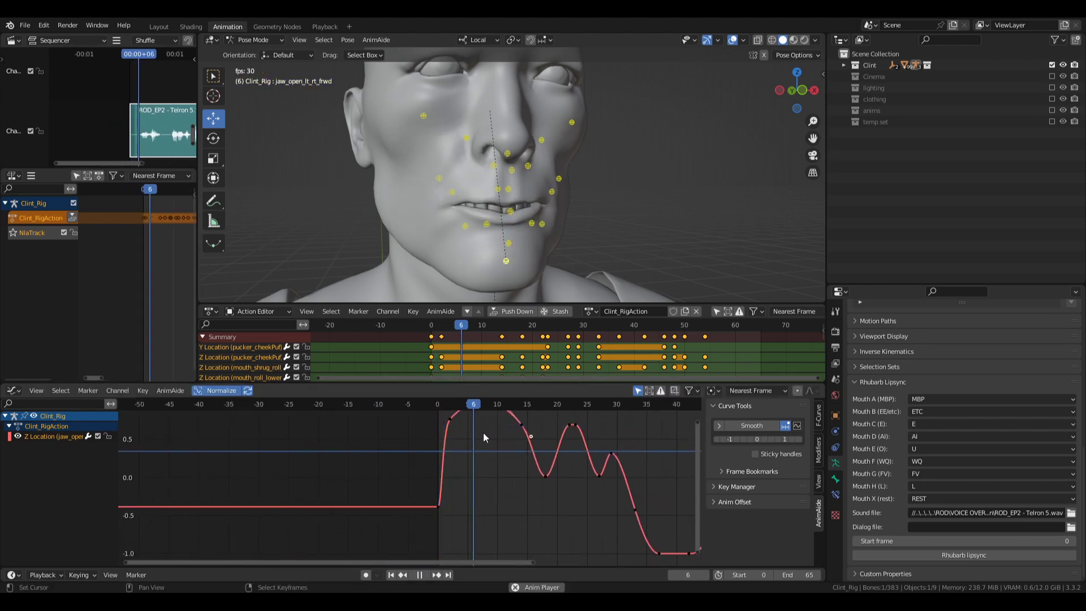
drag(424, 433, 494, 442)
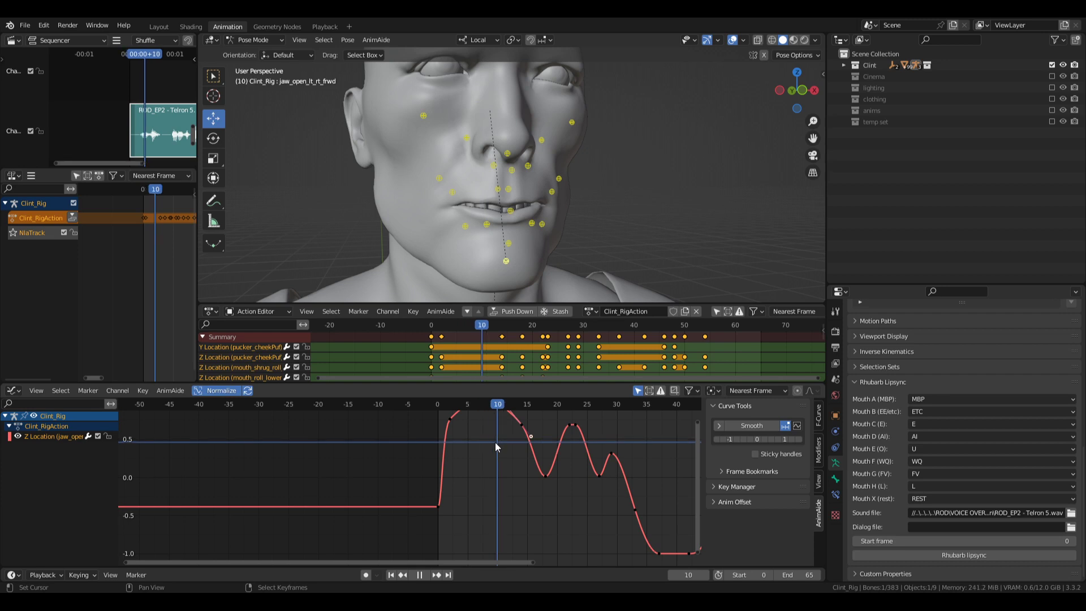
key(space)
- Select the jaw curve's keyframes at frames 2 and 14 and try the Push Pull curve tool on them
drag(430, 455, 506, 416)
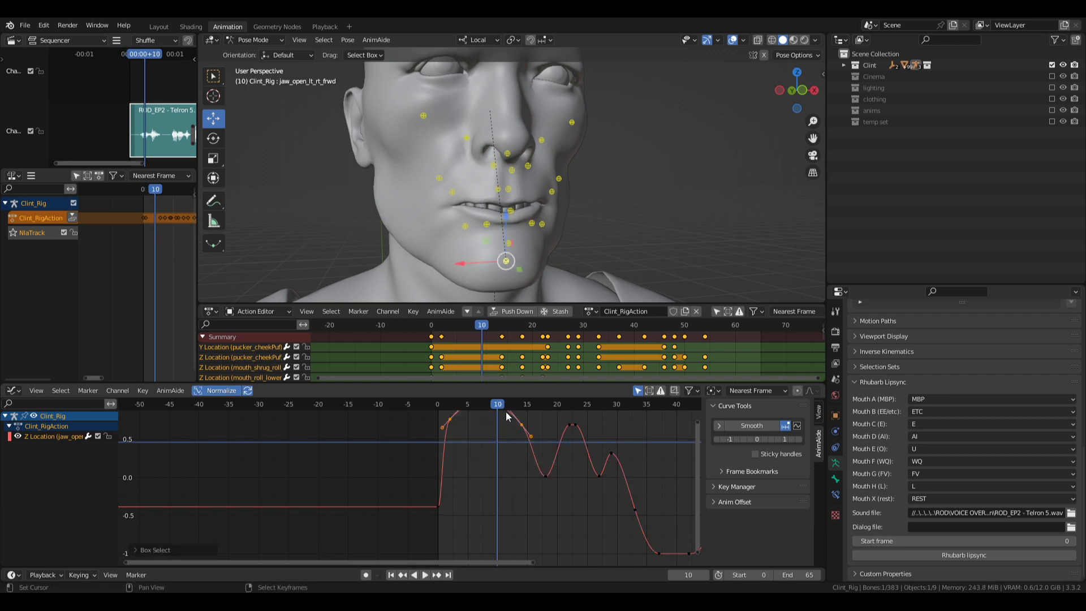
click(798, 427)
click(837, 263)
click(739, 423)
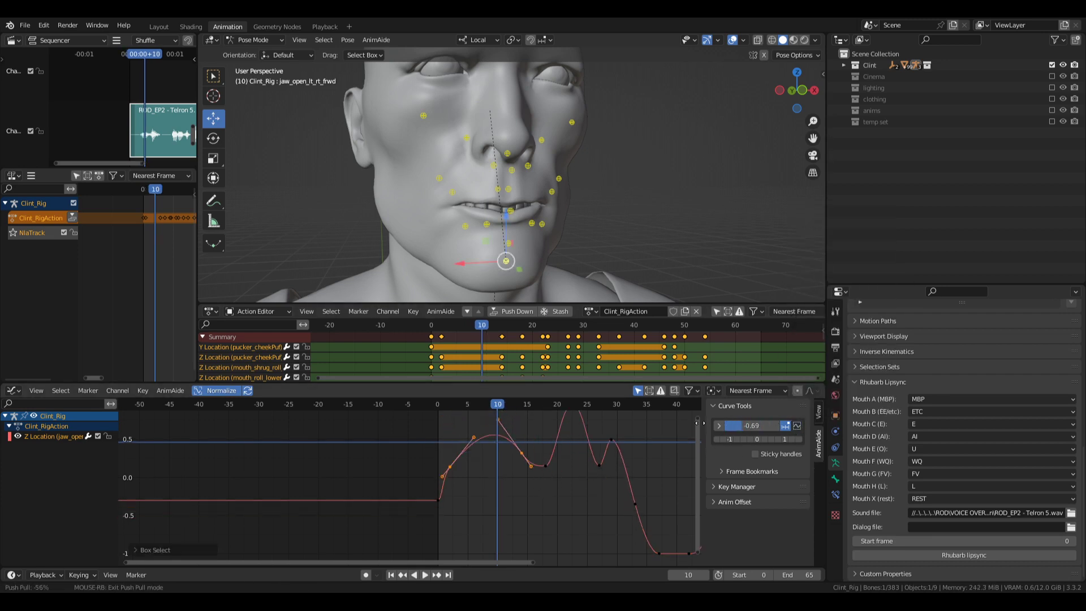
click(514, 484)
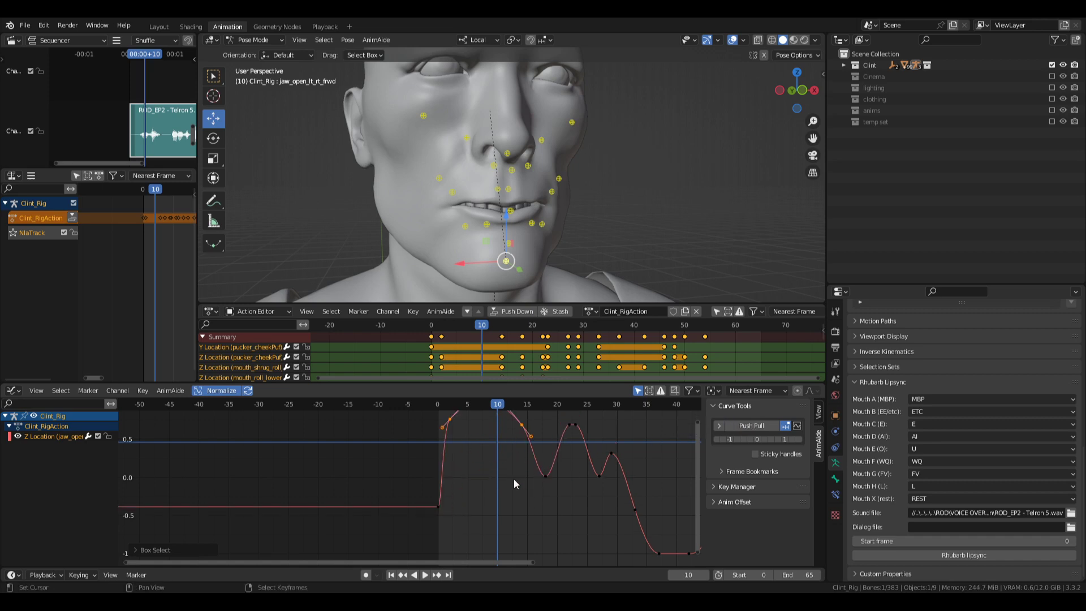
- Scale the two selected jaw keyframes to 0 along Y and move them down to about -0.85 to open the mouth
key(s)
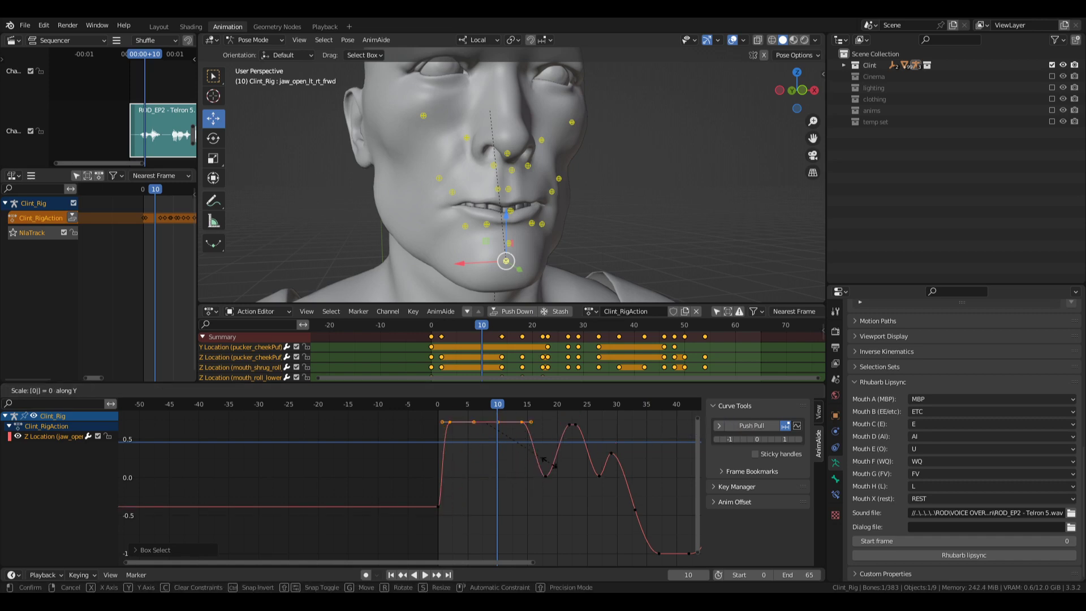
click(550, 466)
key(g)
key(y)
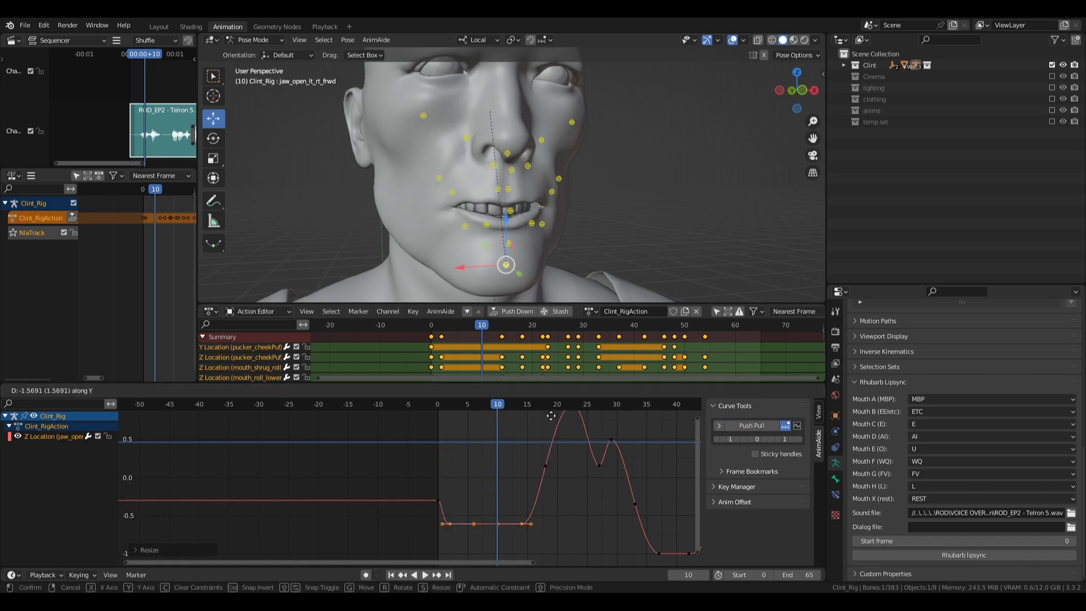
click(554, 432)
- Flatten the two lowered jaw keyframes again along Y, nudge them vertically to about -0.8 and preview the motion
middle_drag(586, 545, 626, 485)
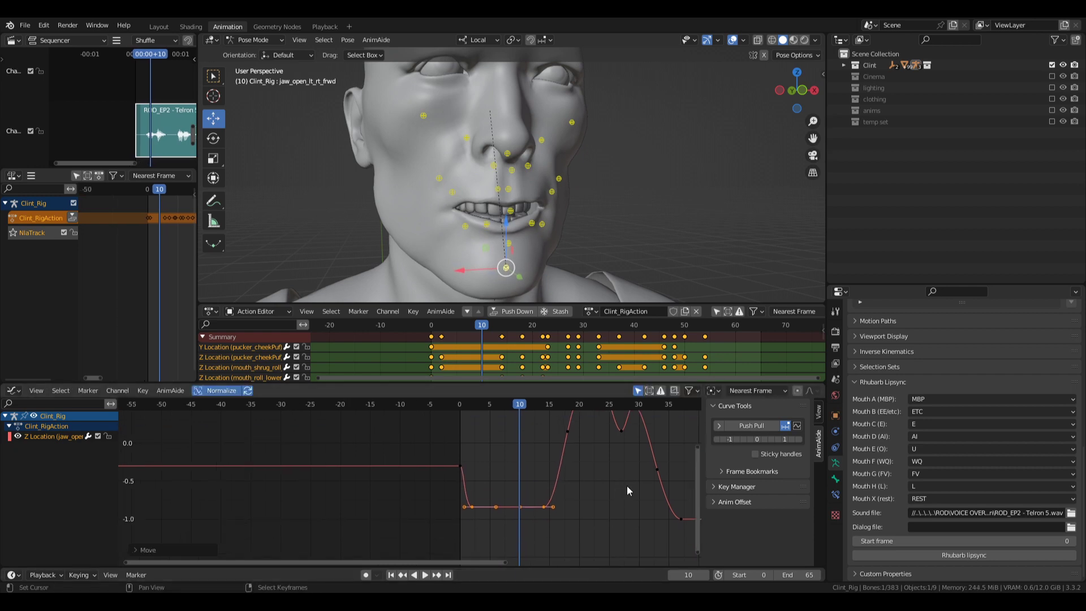
key(s)
key(y)
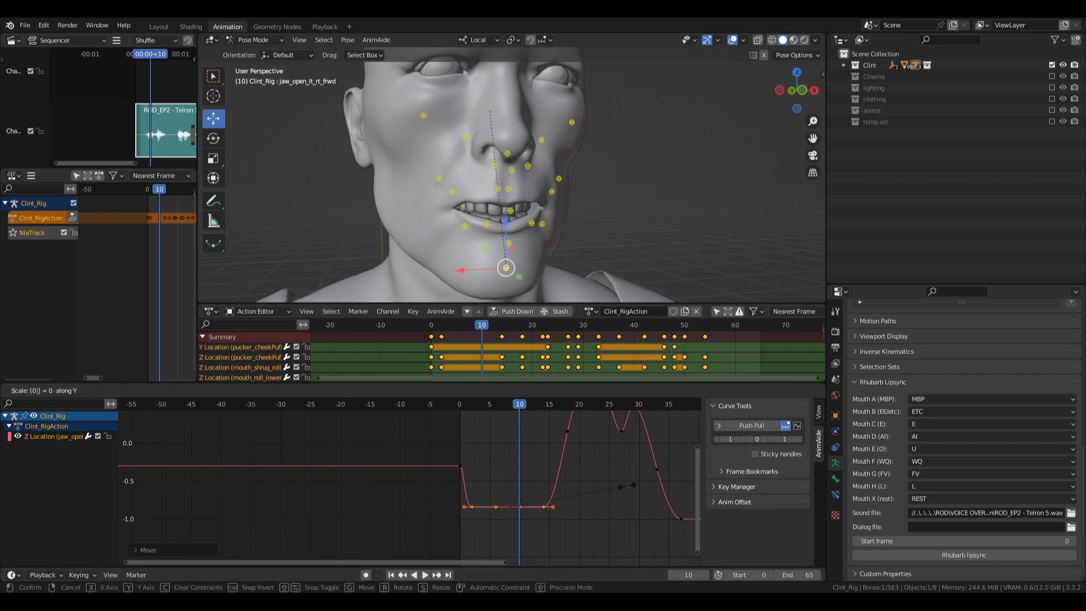
key(Return)
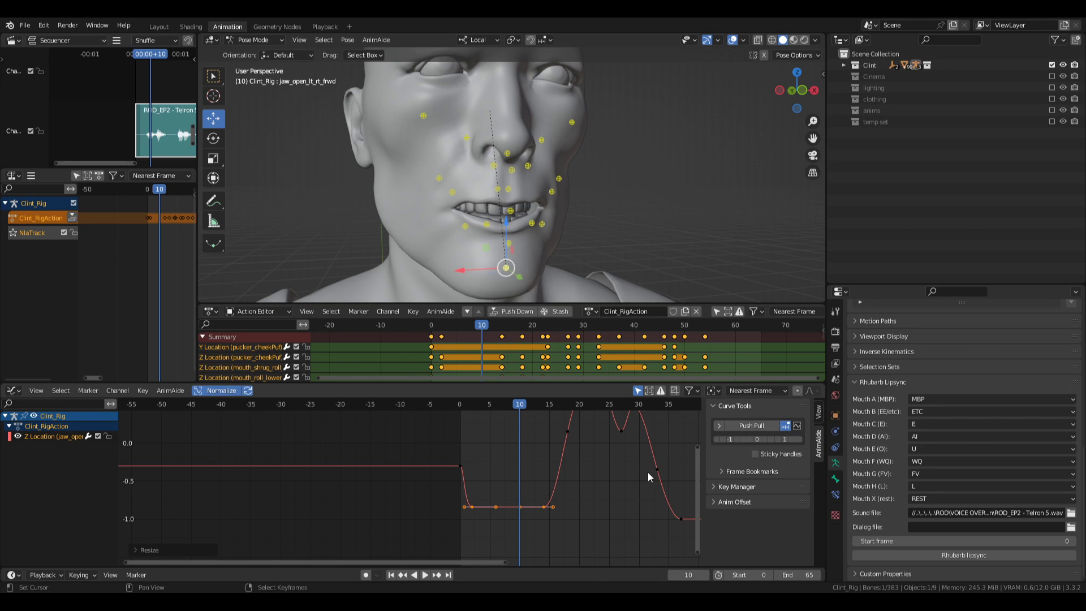
key(g)
key(y)
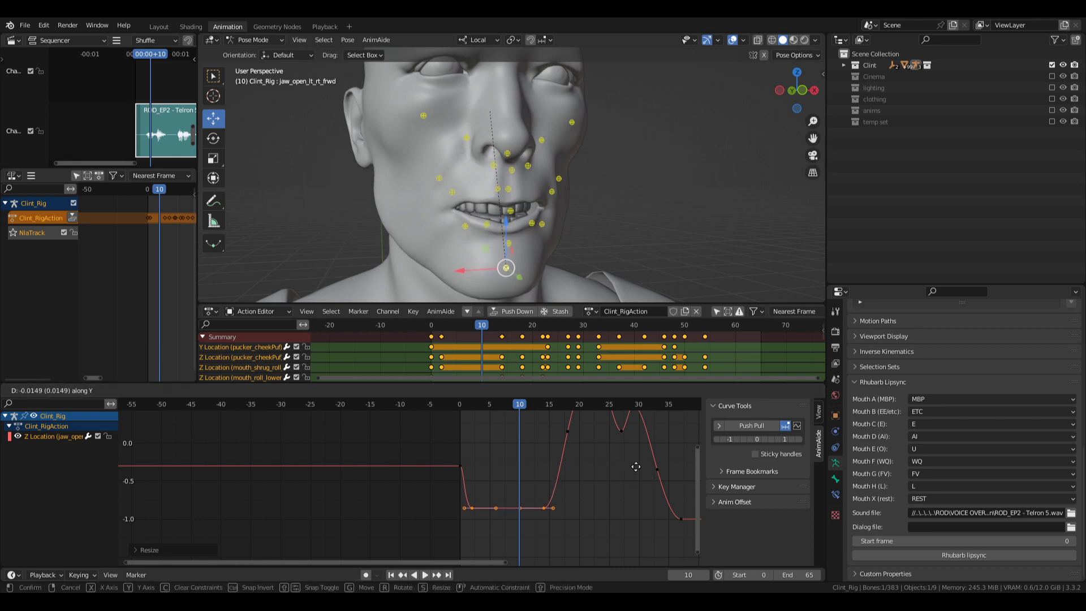
key(Return)
key(space)
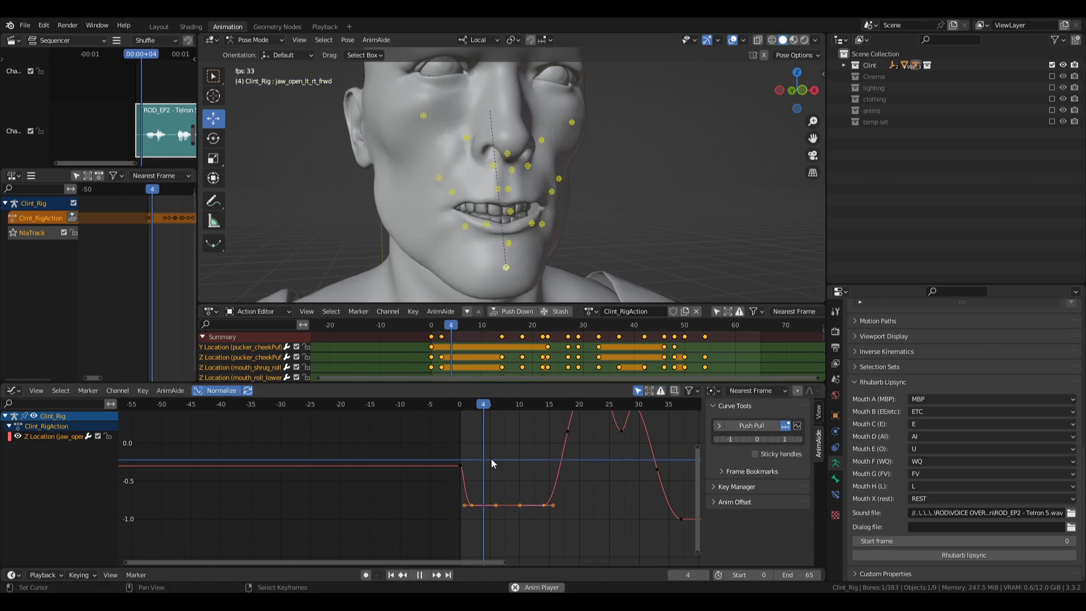
key(space)
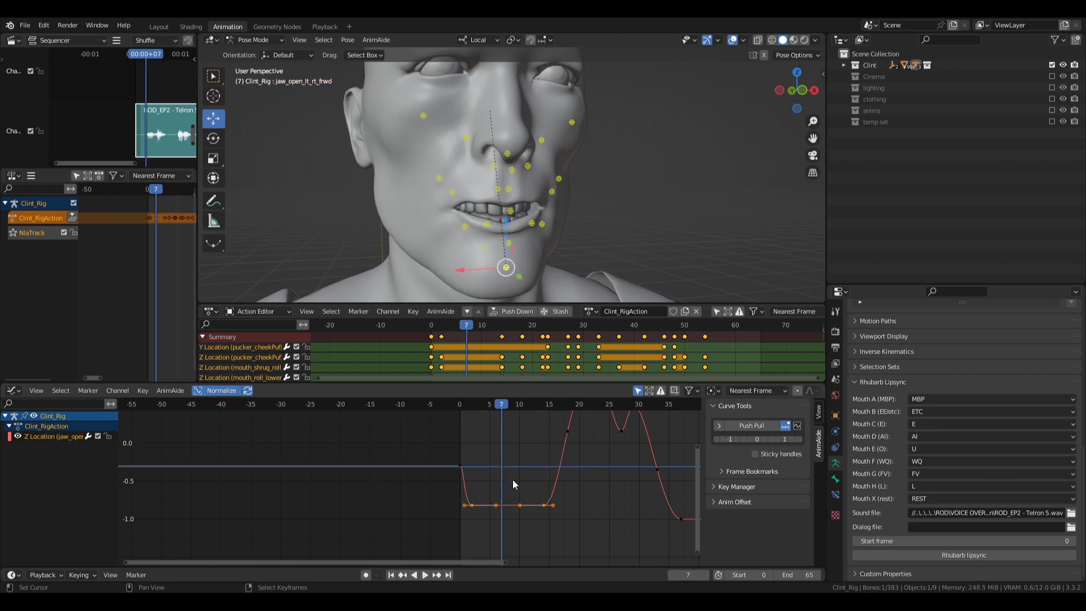
- Move the jaw curve's frame 2 keyframe to frame 4, keeping its value, so the mouth opens more gradually
middle_drag(513, 479, 555, 457)
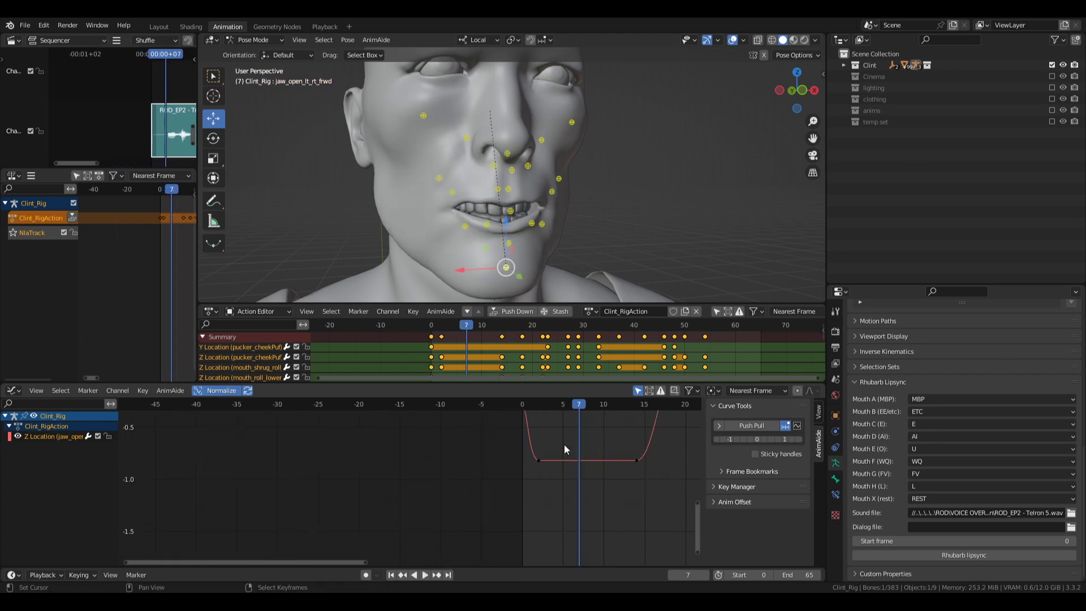
ctrl+drag(564, 445, 582, 474)
ctrl+middle_drag(582, 474, 510, 455)
ctrl+drag(460, 478, 514, 520)
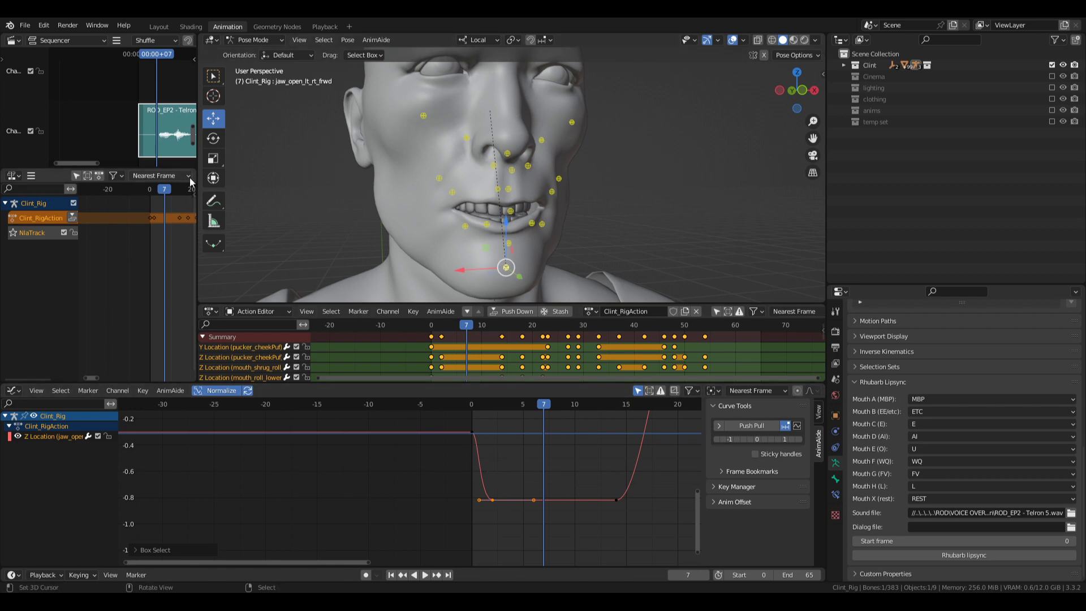
click(153, 156)
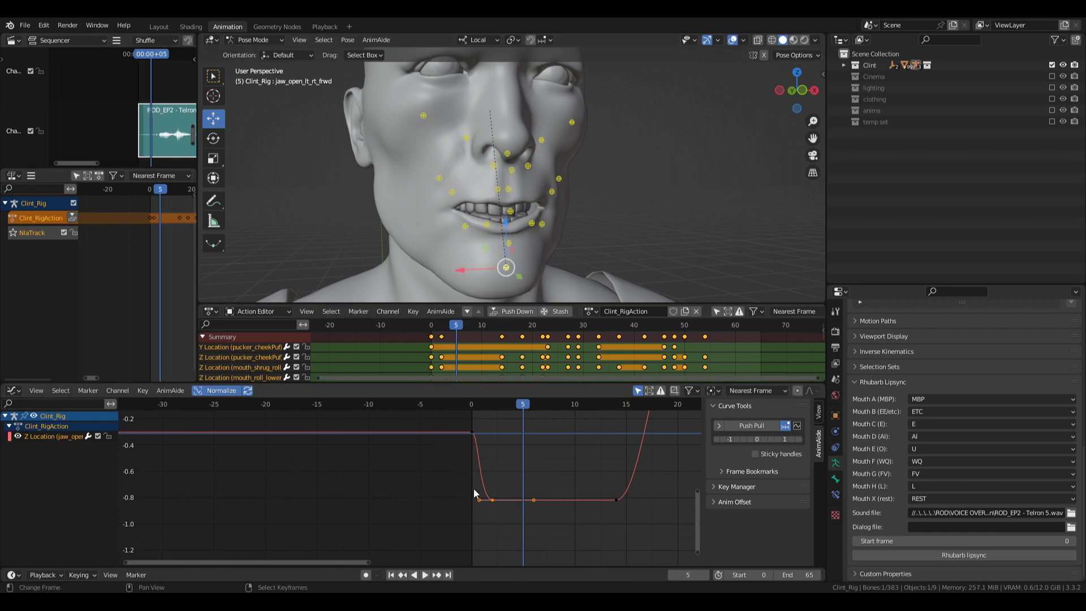
key(g)
key(x)
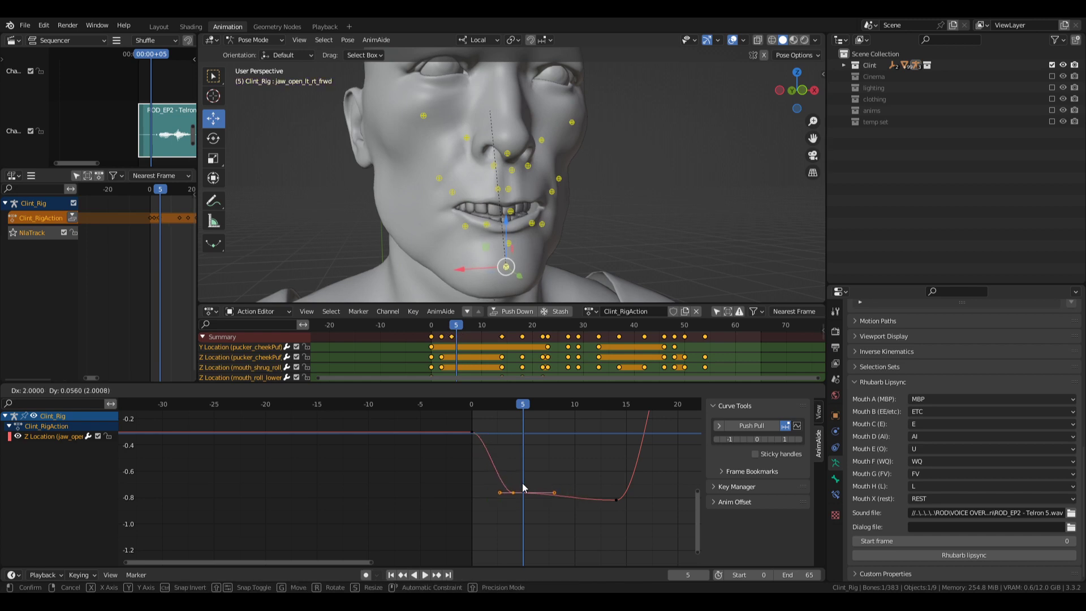
click(530, 481)
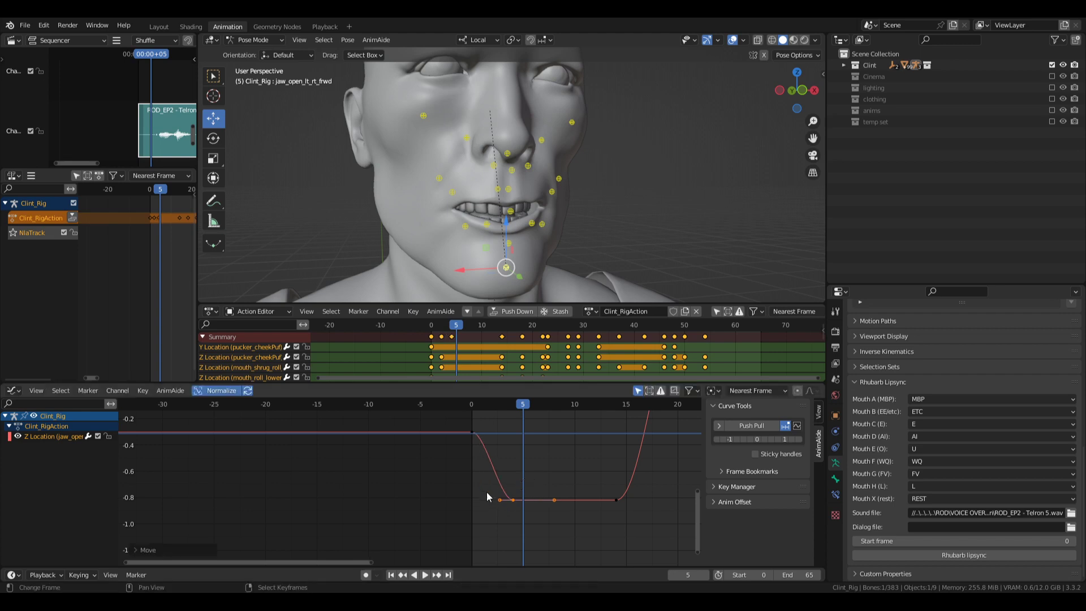
- Raise the left handle of the frame 4 jaw keyframe and the right handle of the frame 14 one to round the dip
click(500, 500)
key(g)
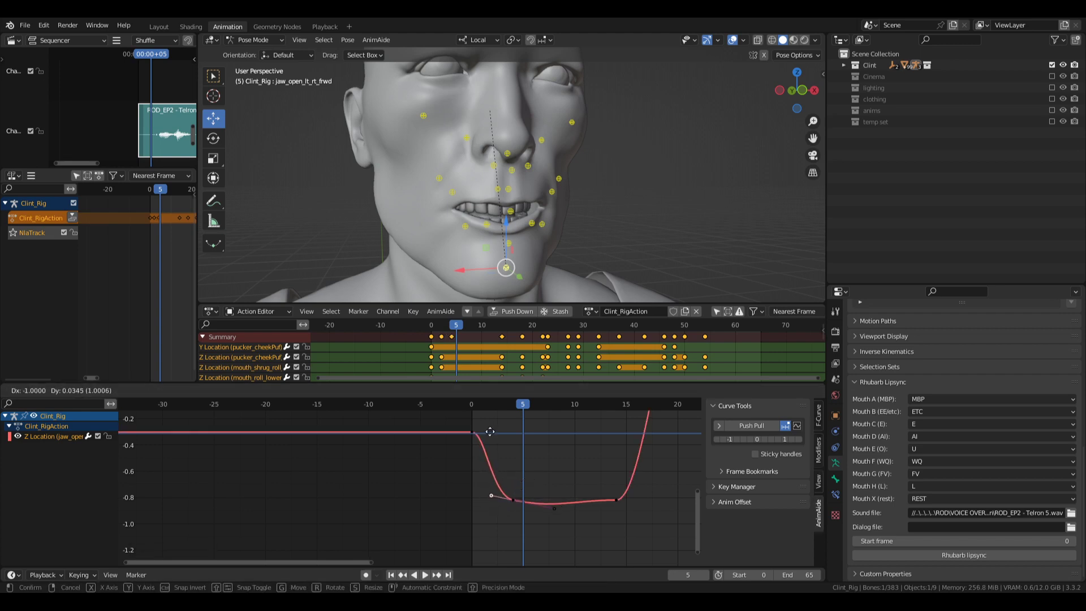
click(483, 405)
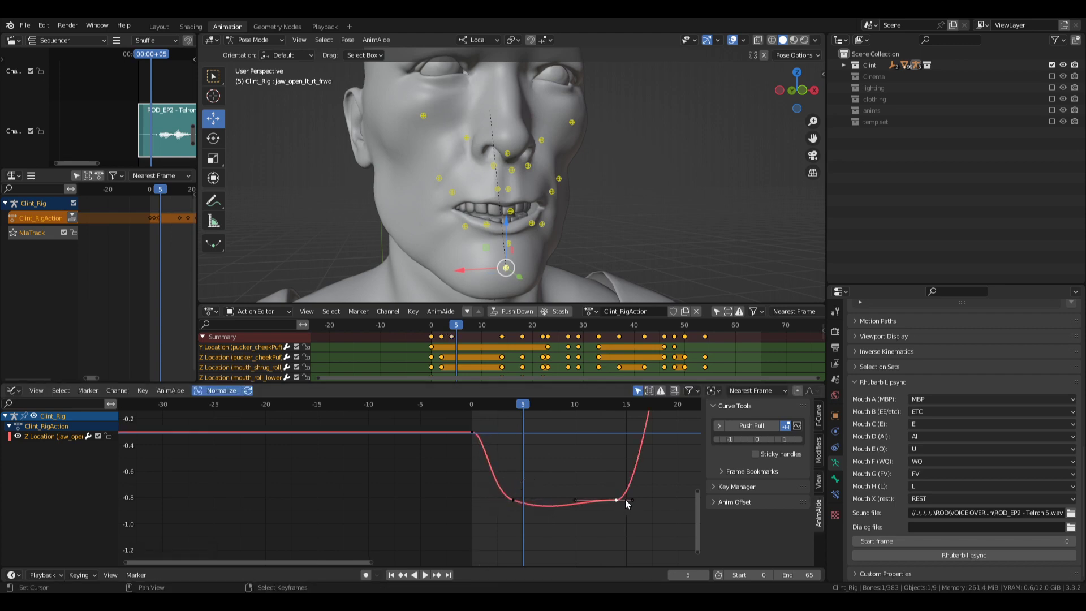
click(631, 500)
middle_drag(670, 505, 636, 516)
key(g)
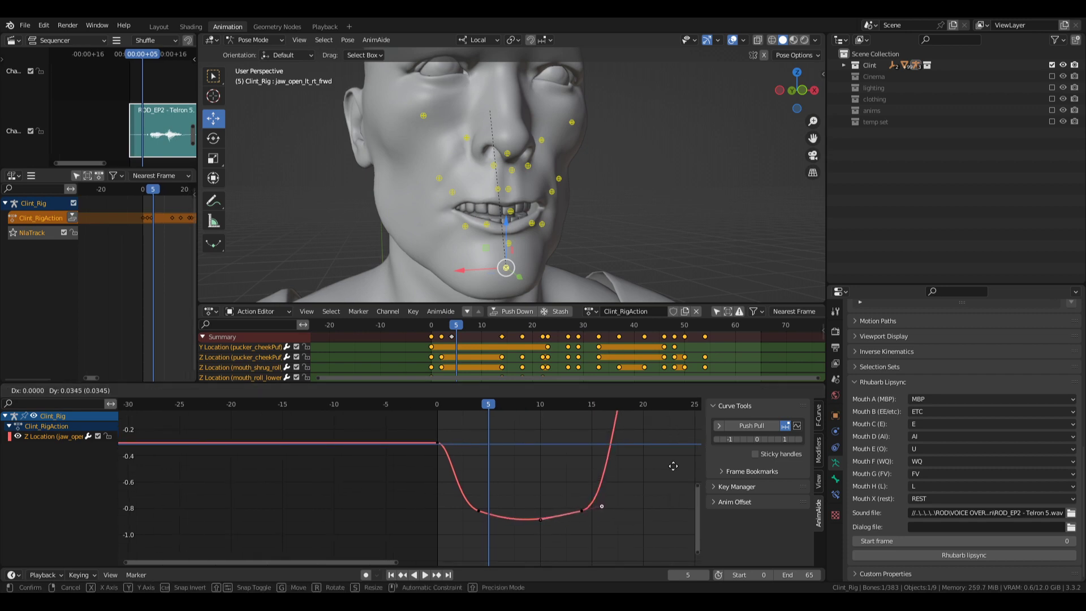
click(645, 461)
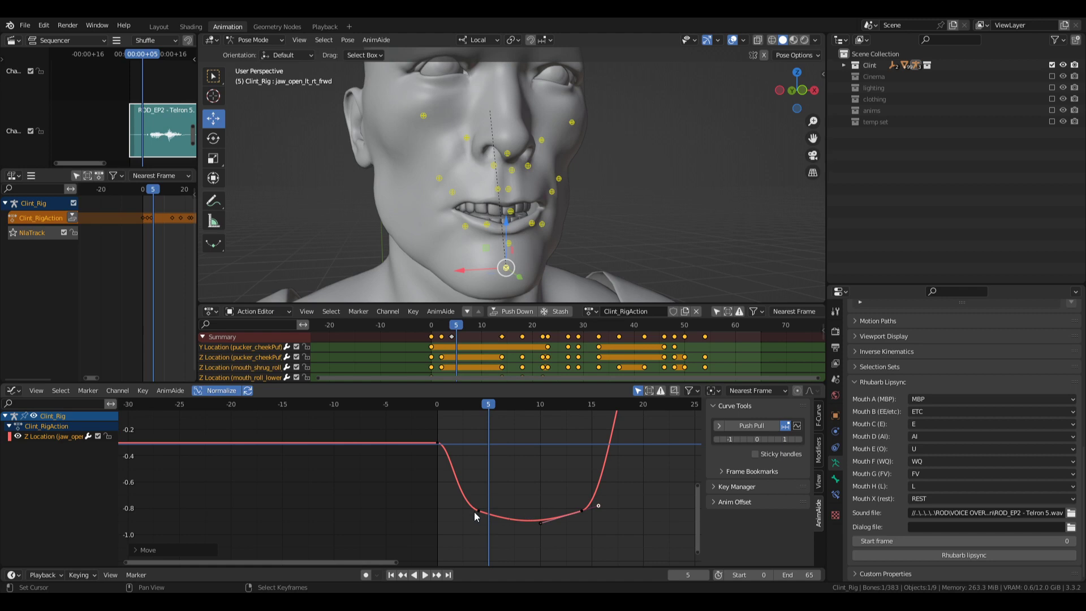
- Lower the frame 4 jaw keyframe's right handle and the frame 14 keyframe's left handle to deepen the curve between them
middle_drag(505, 516, 569, 494)
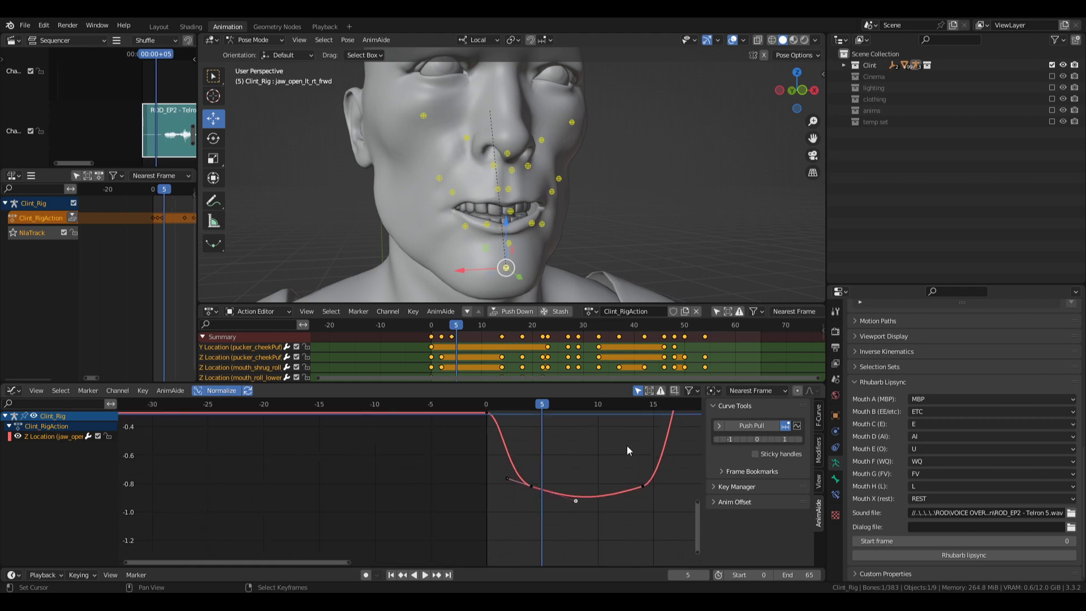
key(g)
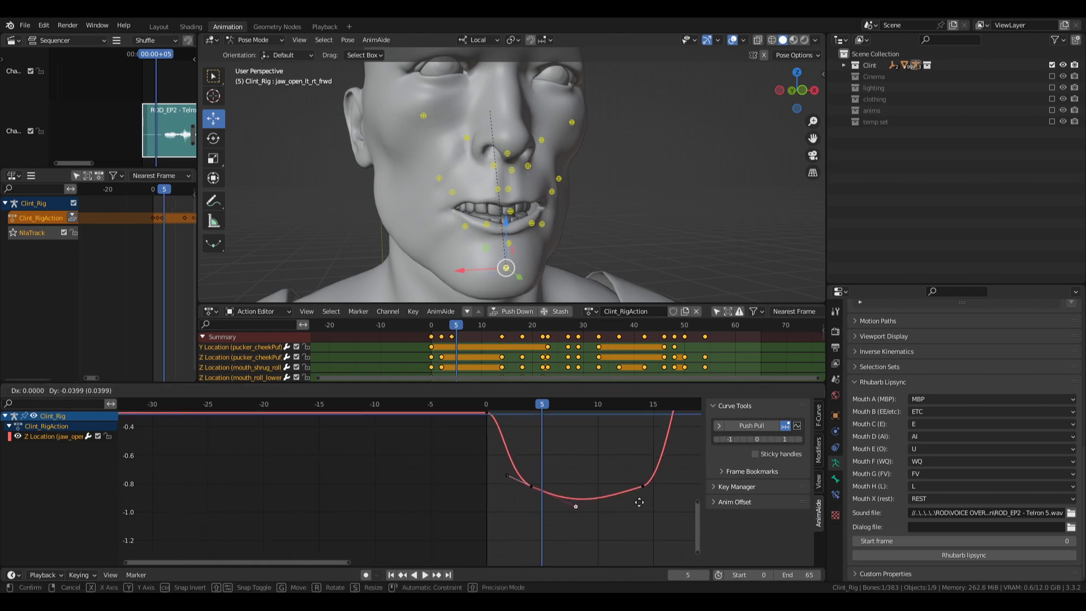
click(639, 501)
click(643, 484)
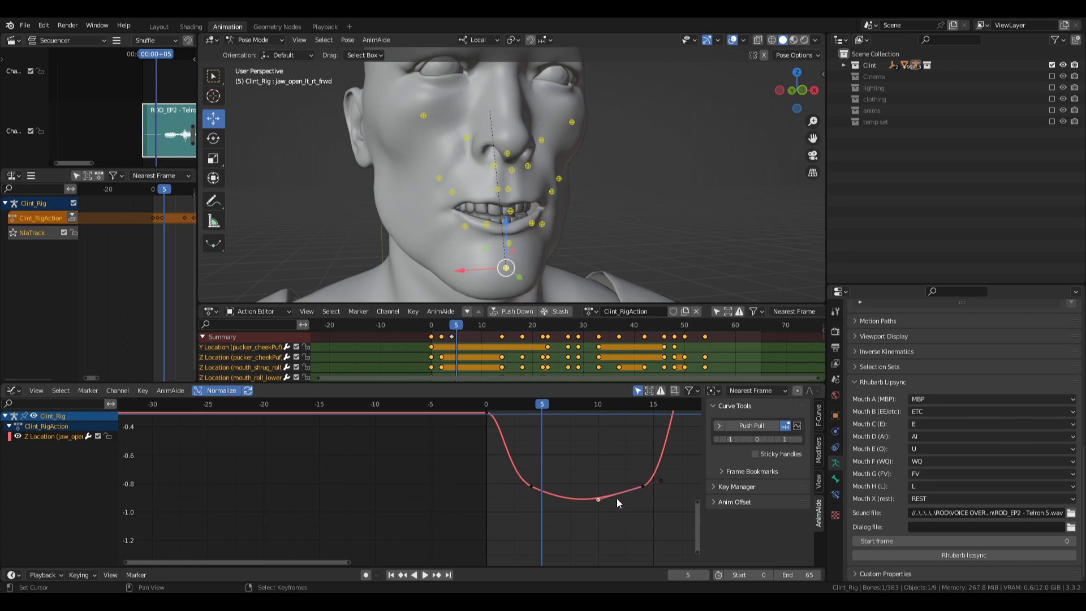
key(g)
click(625, 549)
- Play the animation from frame 0 to review the reshaped jaw motion, return to the start and save the file
click(485, 457)
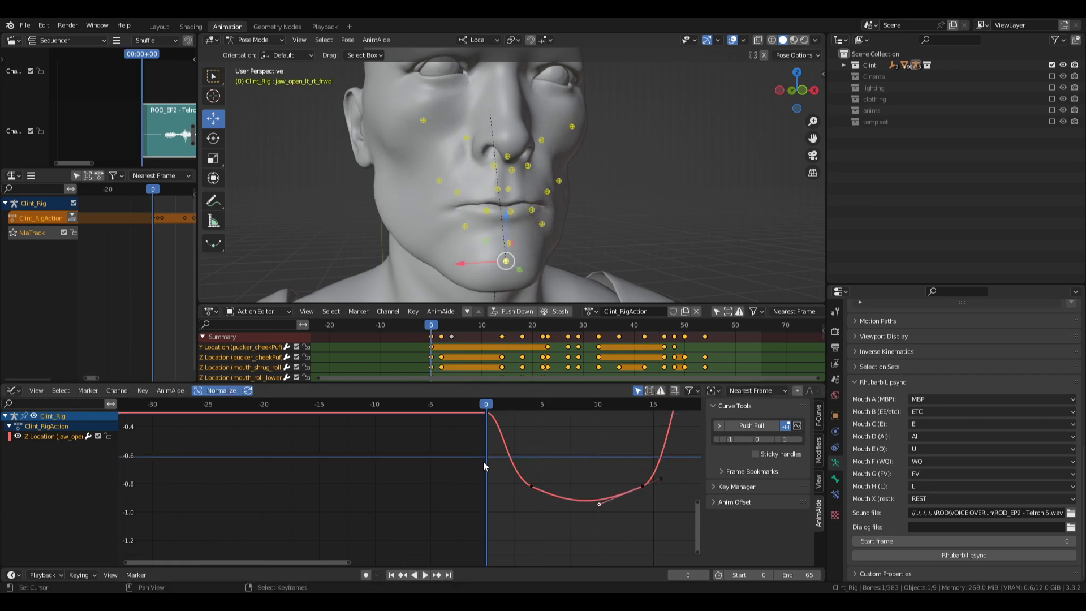
key(space)
middle_drag(177, 464, 439, 515)
click(338, 513)
key(shift+Left)
key(space)
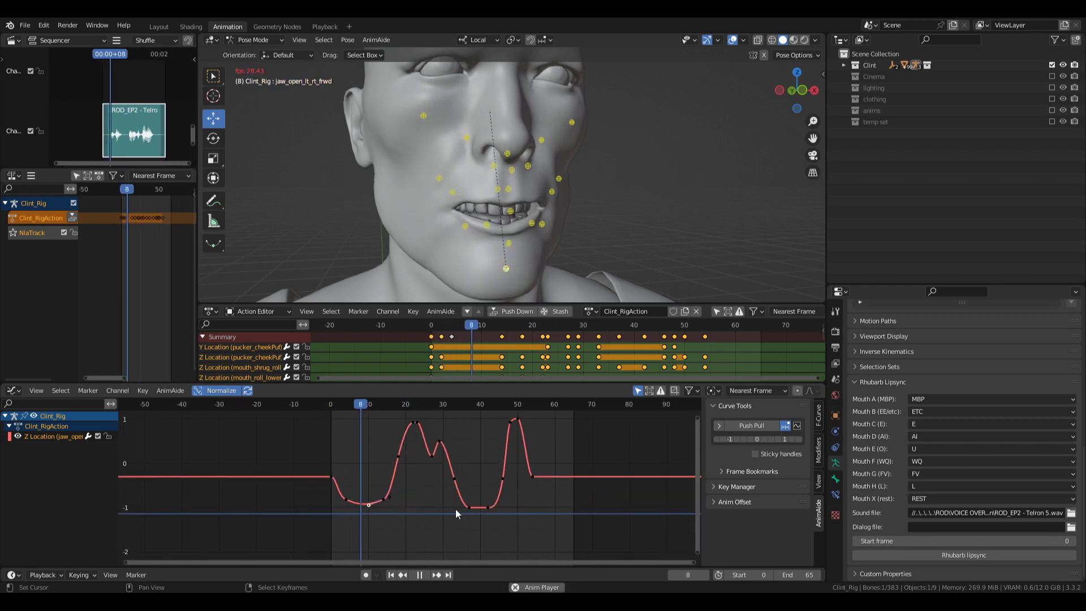
drag(455, 507, 330, 523)
scroll(535, 199, up, 8)
key(ctrl+s)
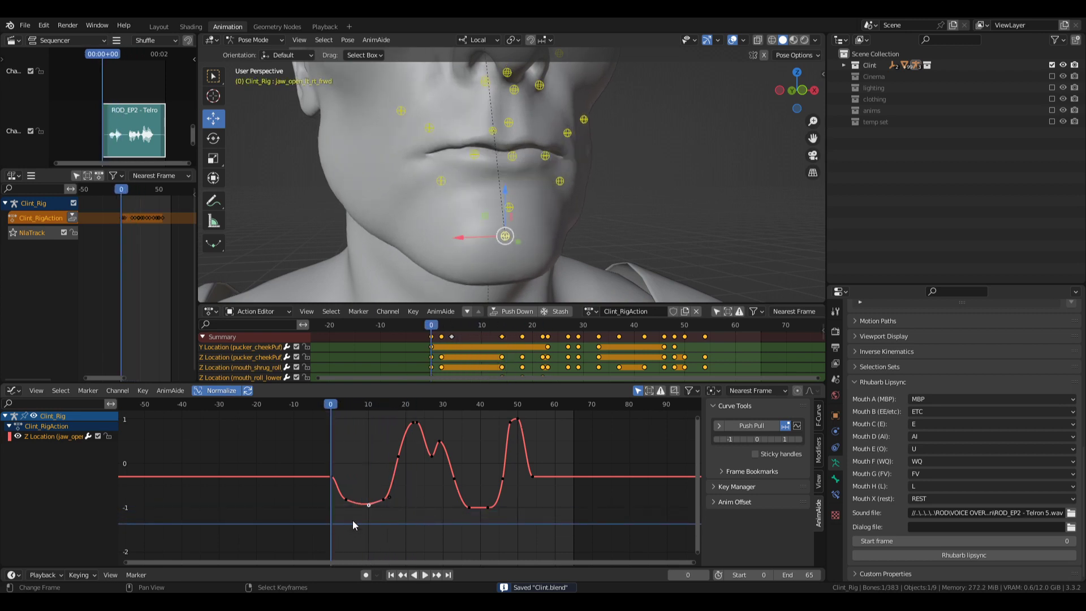
- Delete the jaw curve's peak keyframes around frames 22 and 23, and play back the flattened section
key(space)
mouse_move(394, 520)
mouse_down()
mouse_move(363, 520)
mouse_move(412, 520)
mouse_up()
drag(387, 413, 429, 432)
key(Delete)
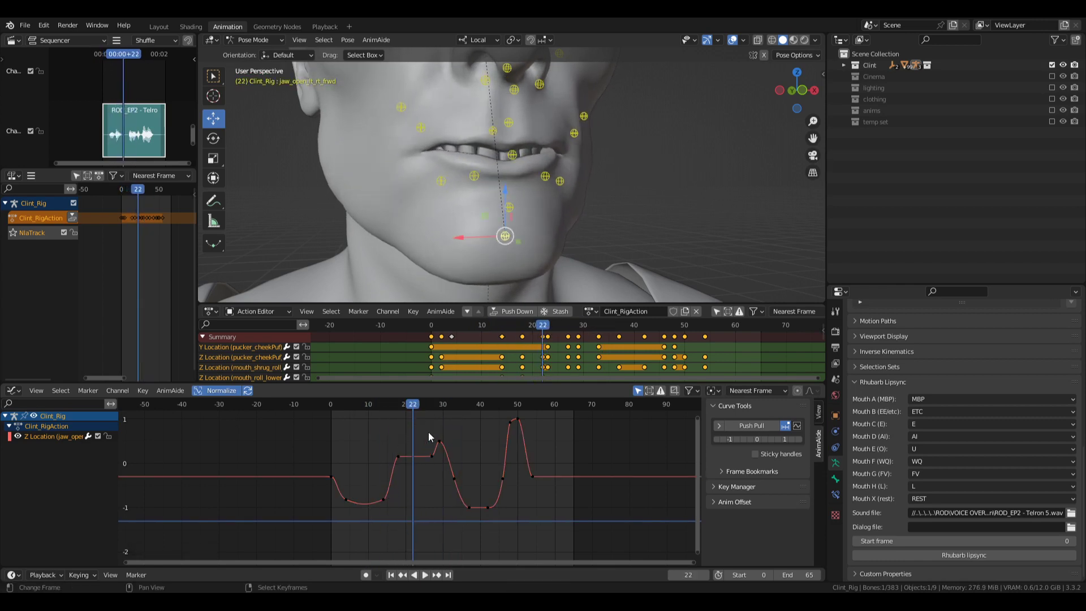
click(370, 477)
key(space)
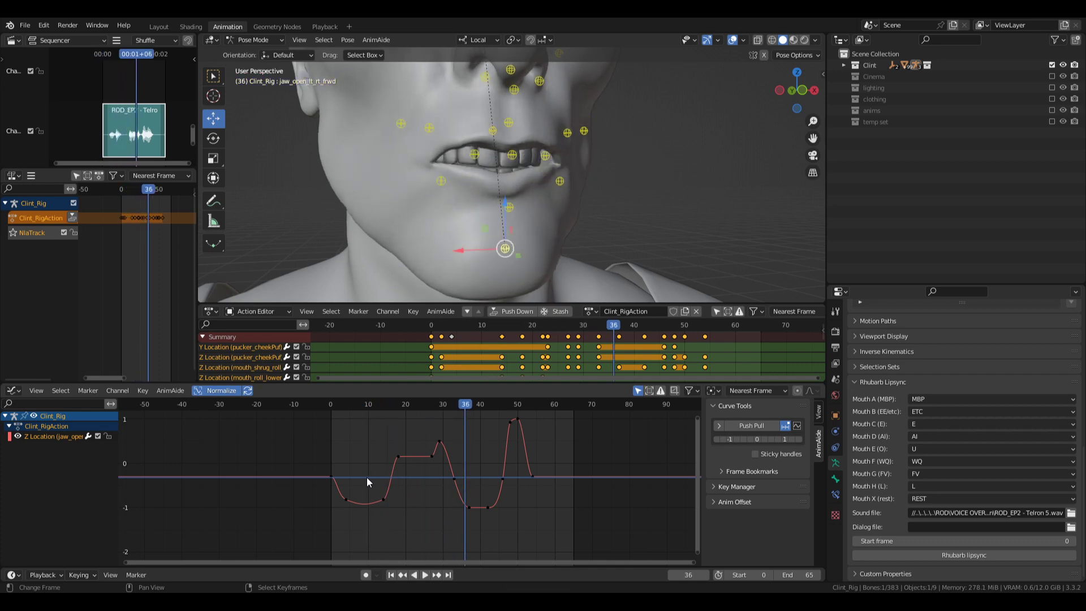
key(space)
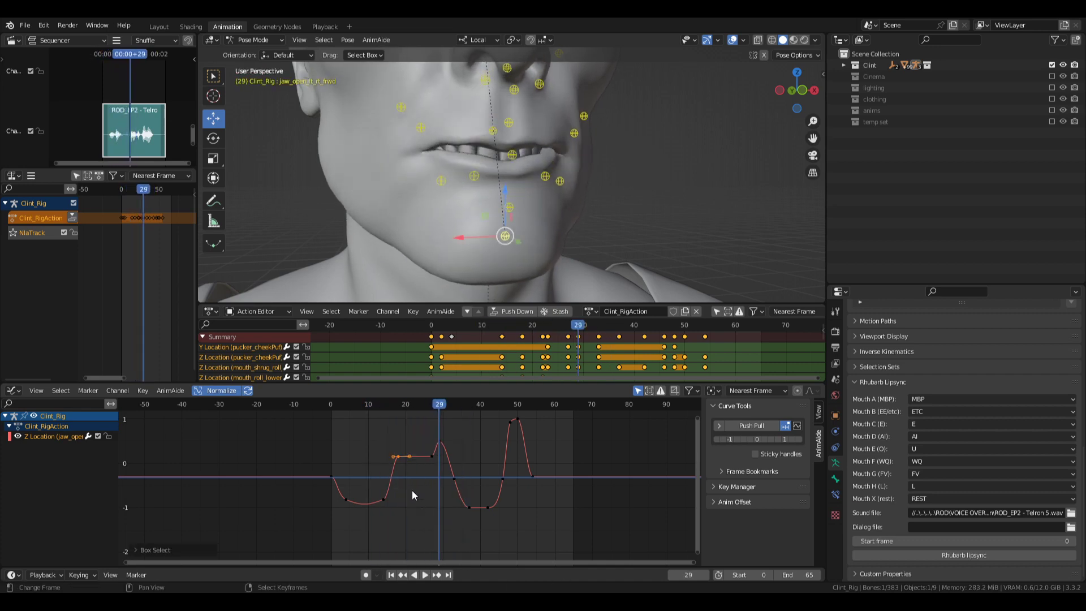
- Lower the left handle of the jaw curve's frame 18 keyframe slightly to round the start of the plateau
drag(364, 417, 436, 479)
key(KP_Decimal)
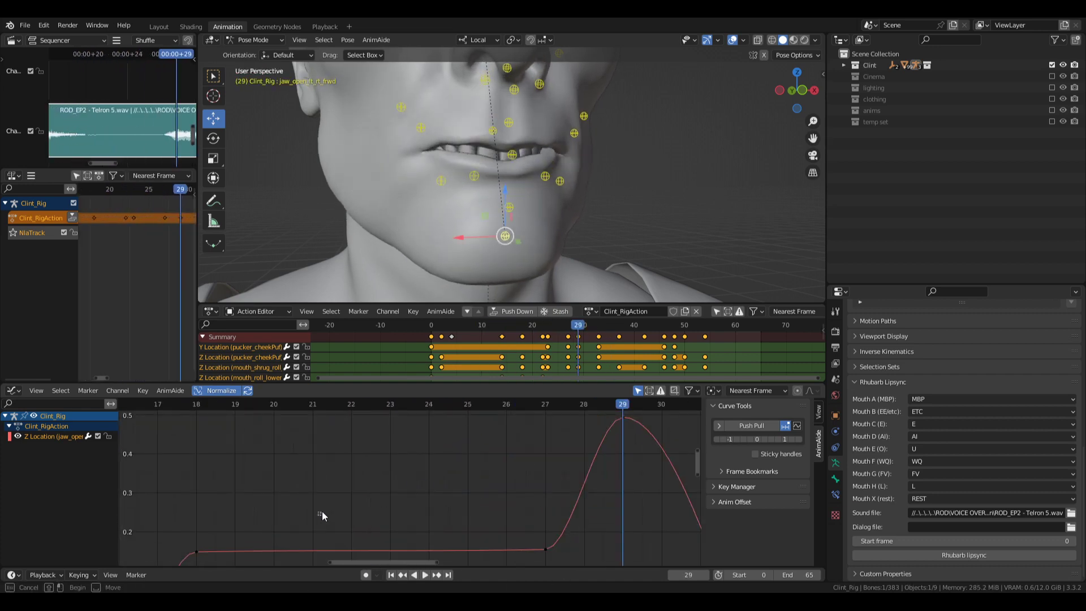
drag(321, 511, 553, 452)
middle_drag(228, 538, 460, 440)
click(462, 438)
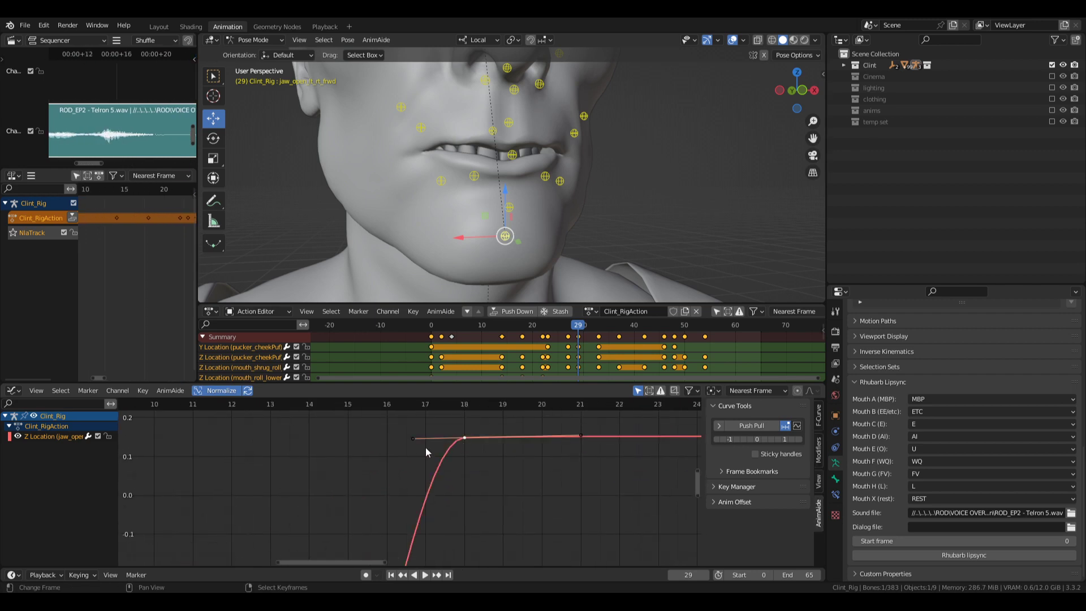
key(g)
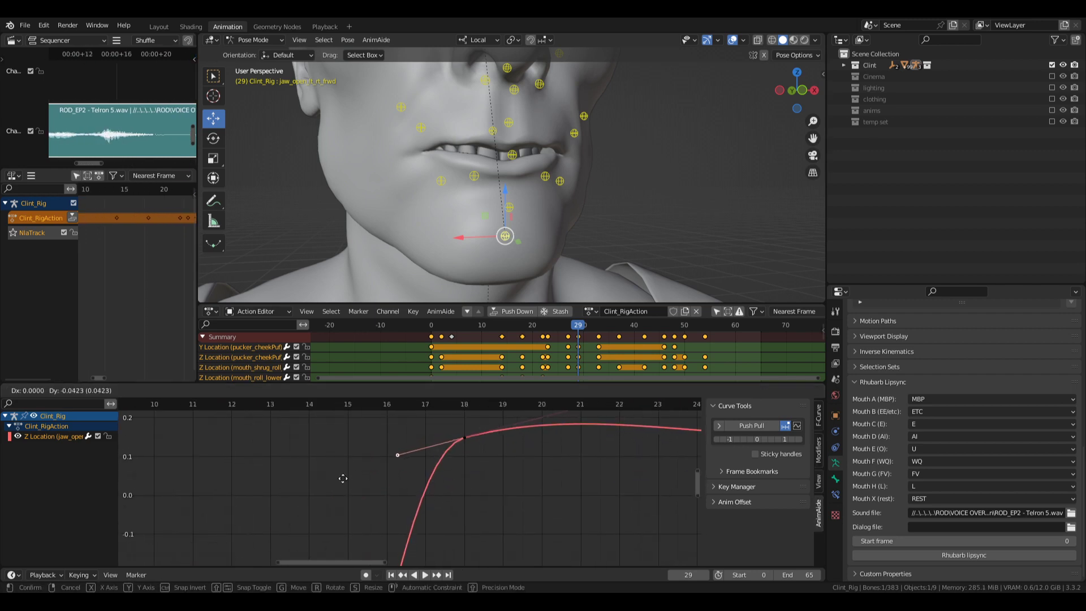
click(301, 496)
scroll(541, 433, down, 6)
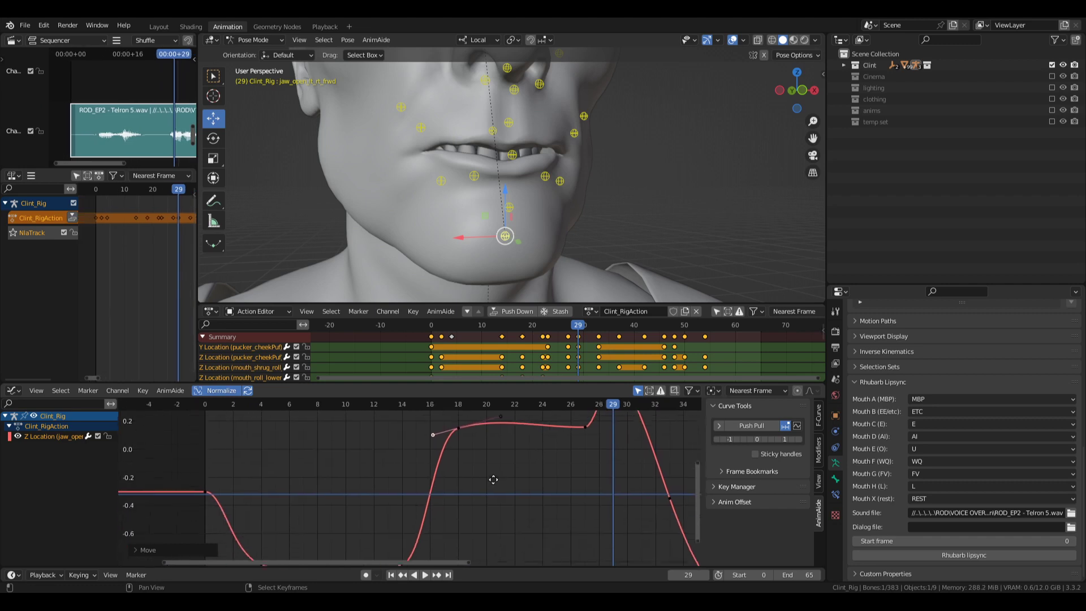
- Raise the jaw curve's frame 27 keyframe by about 0.04, keeping it on the same frame
drag(486, 437, 528, 479)
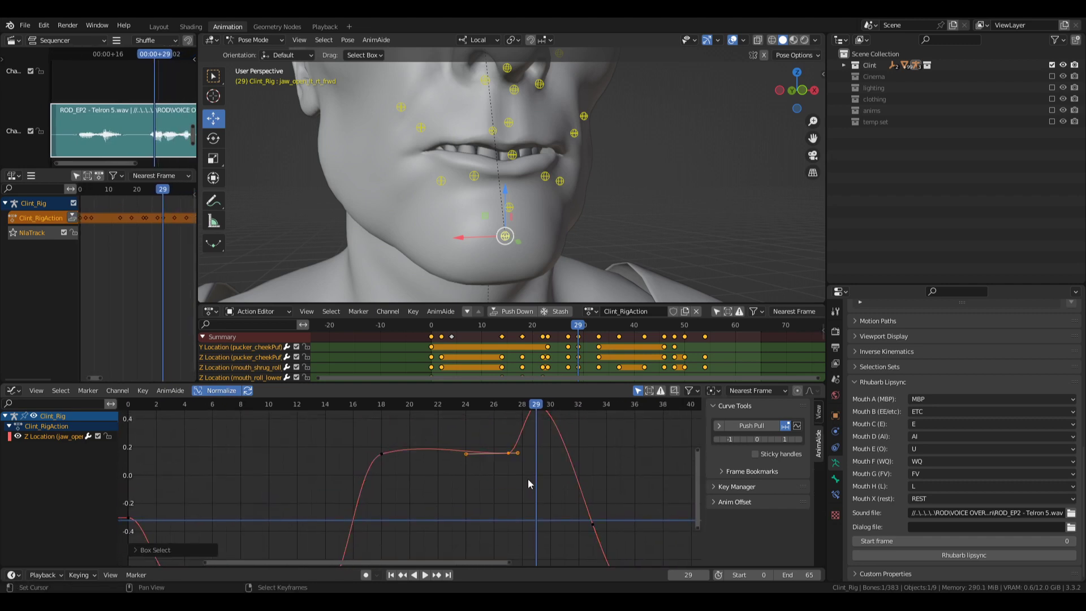
key(g)
key(y)
key(Escape)
key(g)
key(y)
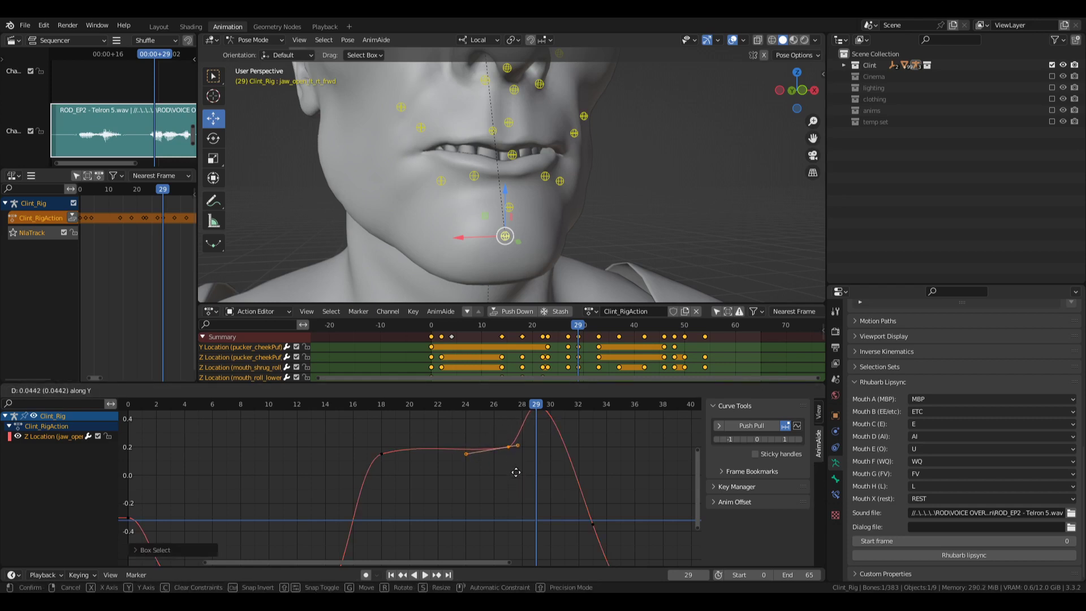
click(516, 472)
- Play the animation with the whole jaw curve in view to review the motion through the new plateau
key(space)
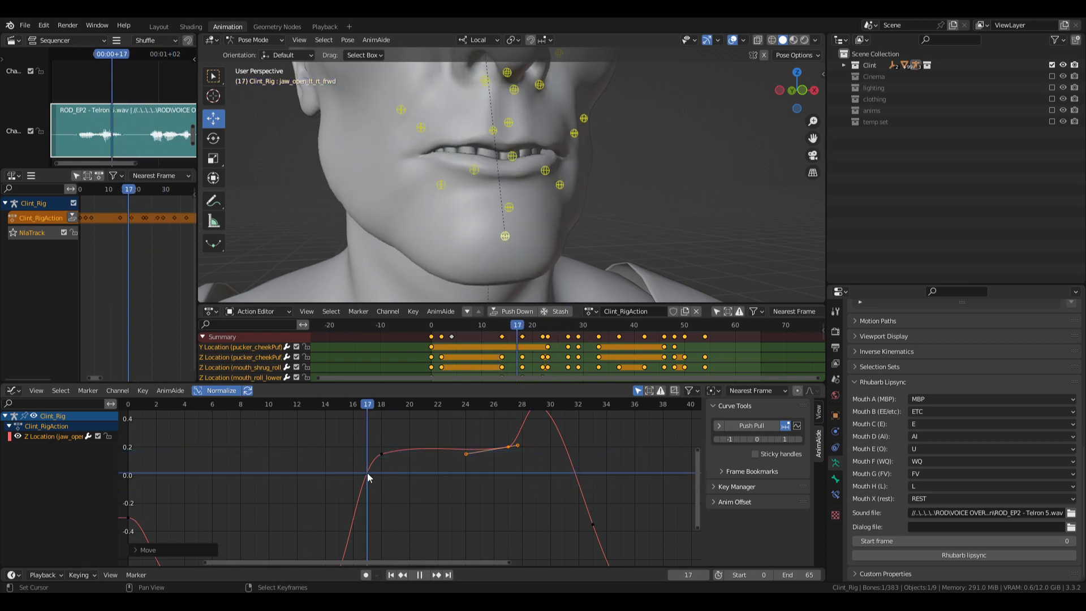
key(Home)
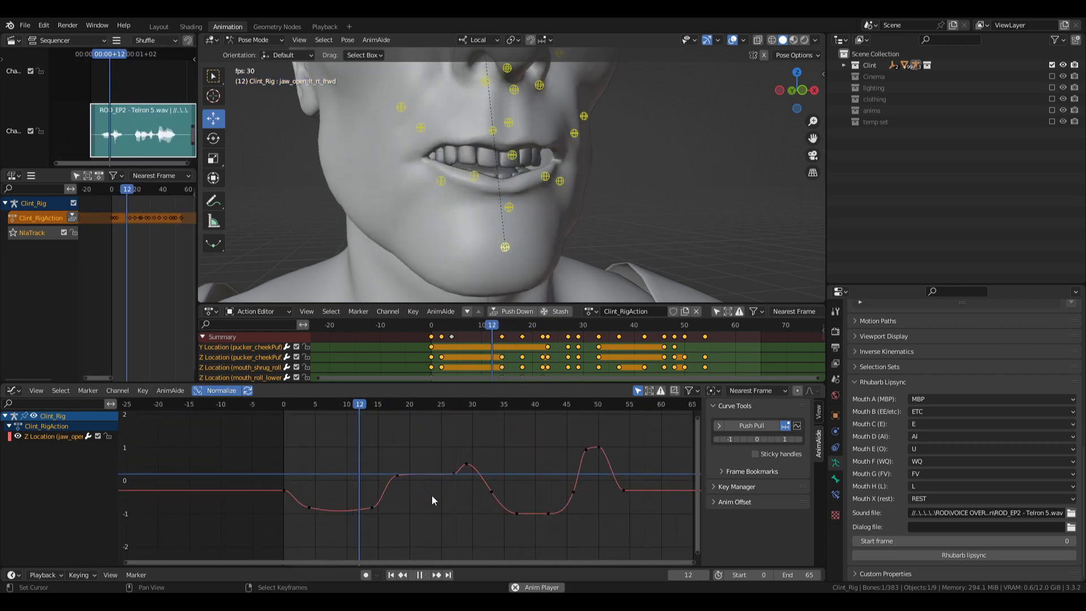
key(space)
click(346, 486)
key(space)
key(space)
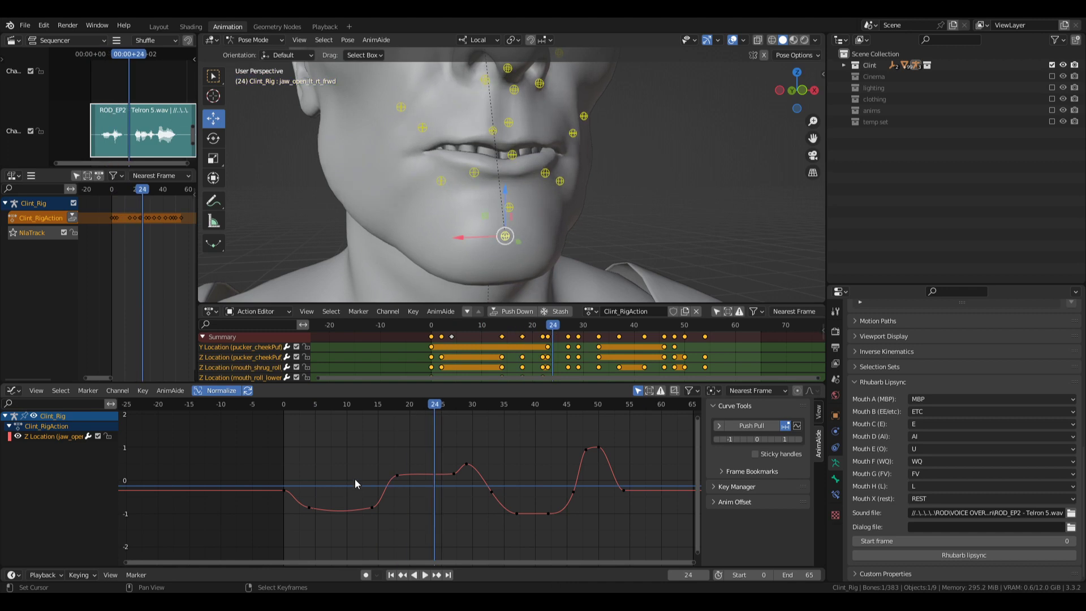
- Move the jaw curve's frame 18 keyframe to frame 20 at the same value, return to the start and save the file
key(b)
drag(385, 463, 409, 489)
key(g)
key(x)
click(399, 494)
key(shift+Left)
key(alt+a)
key(ctrl+s)
- Play and scrub the jaw motion between frames 11 and 19, and look up the audio scrubbing option in the playback settings
key(space)
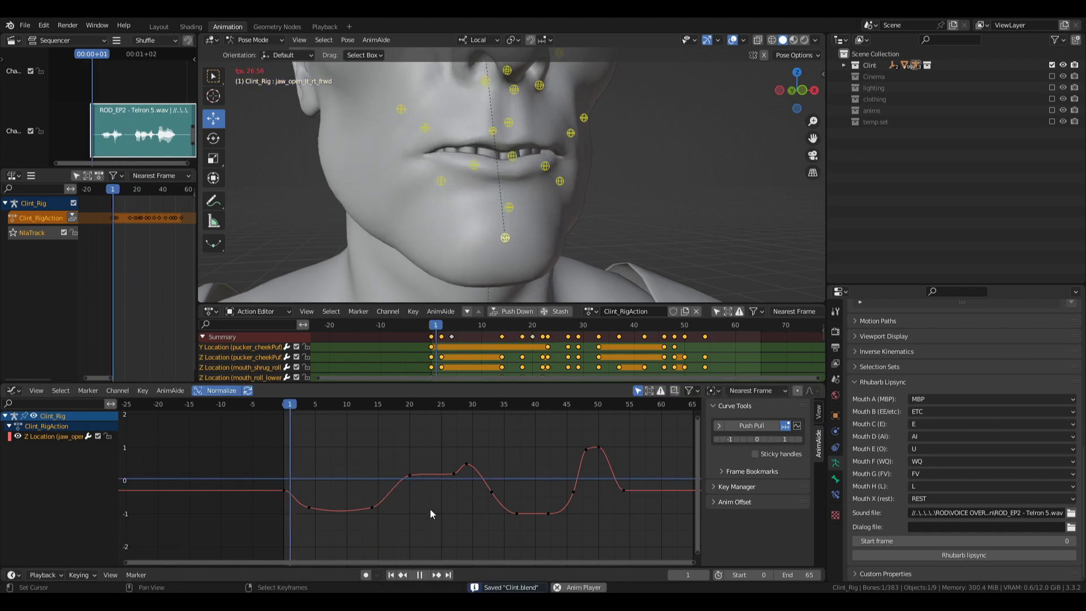
click(357, 524)
mouse_move(359, 524)
mouse_down()
mouse_move(423, 507)
mouse_move(346, 515)
mouse_move(360, 516)
mouse_up()
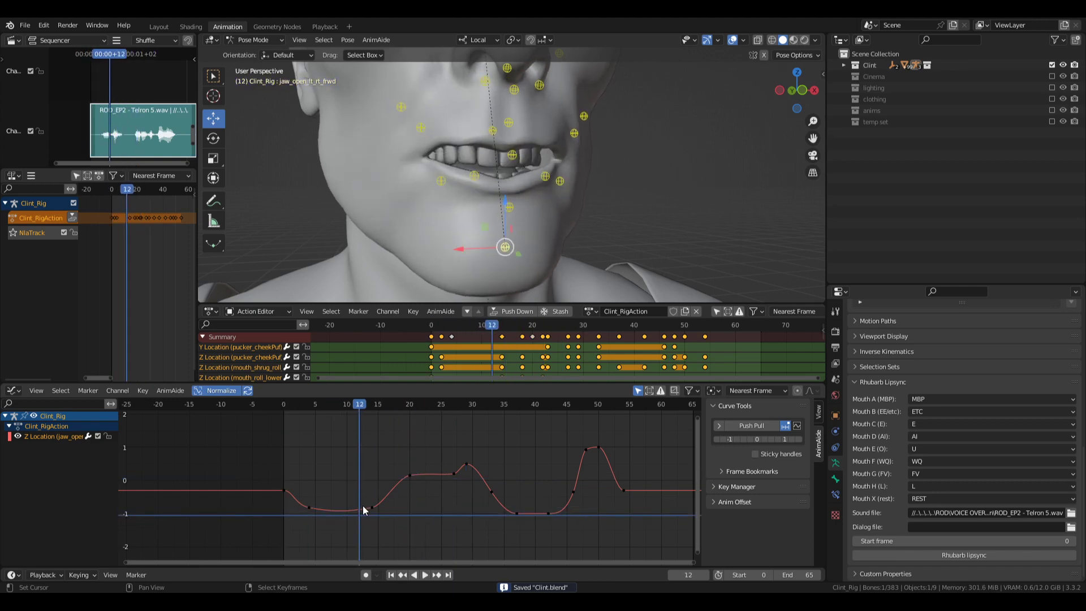
click(509, 208)
drag(425, 478, 354, 461)
click(504, 246)
key(space)
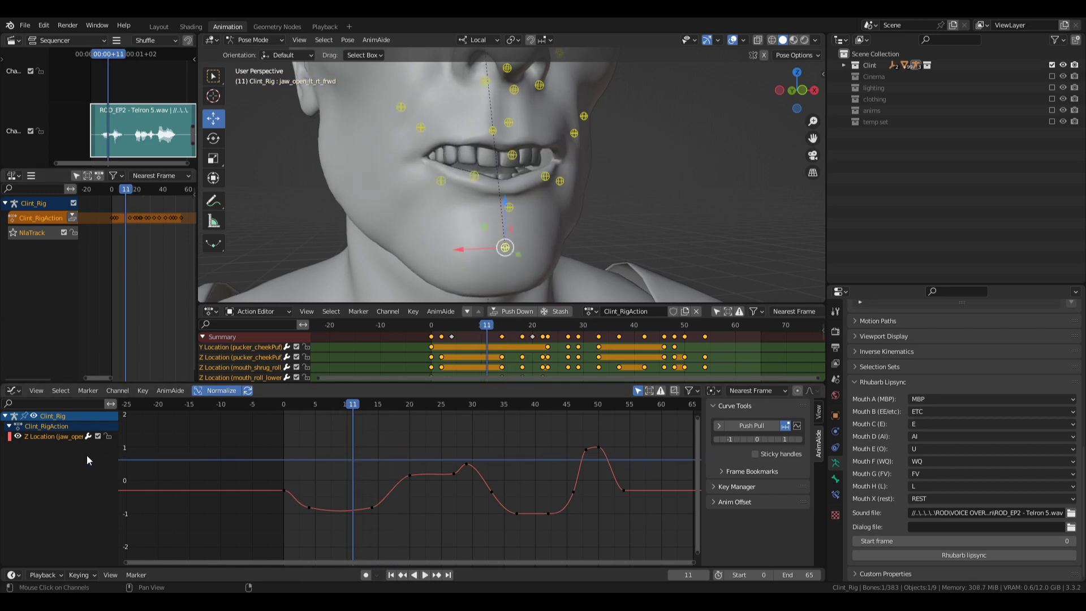
click(44, 575)
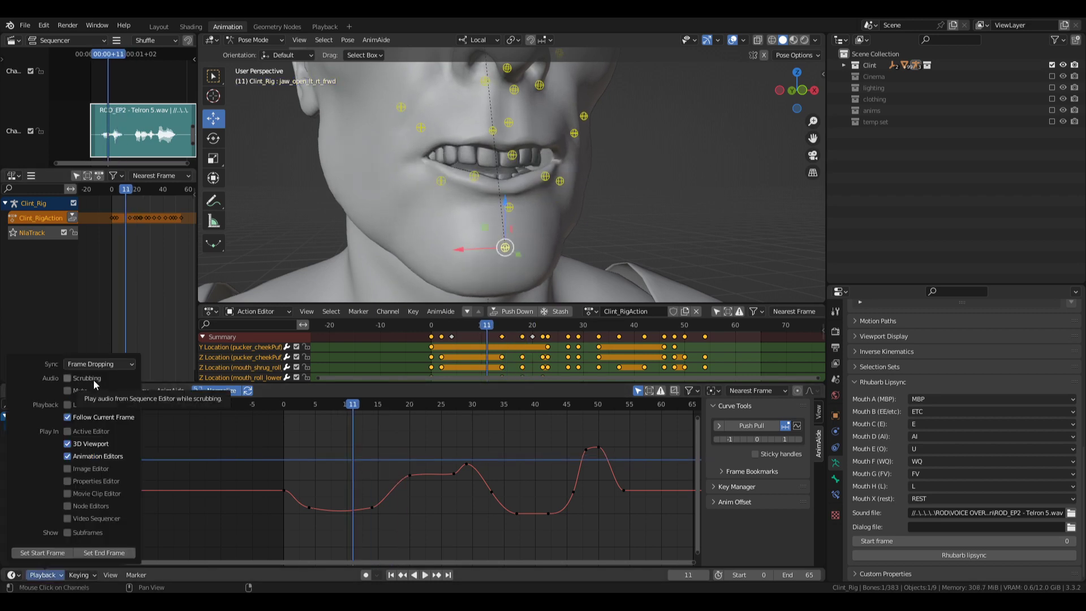
drag(351, 507, 407, 500)
- Move the jaw curve's frame 20 keyframe one frame earlier to frame 19, keeping its value
right_drag(419, 468, 398, 494)
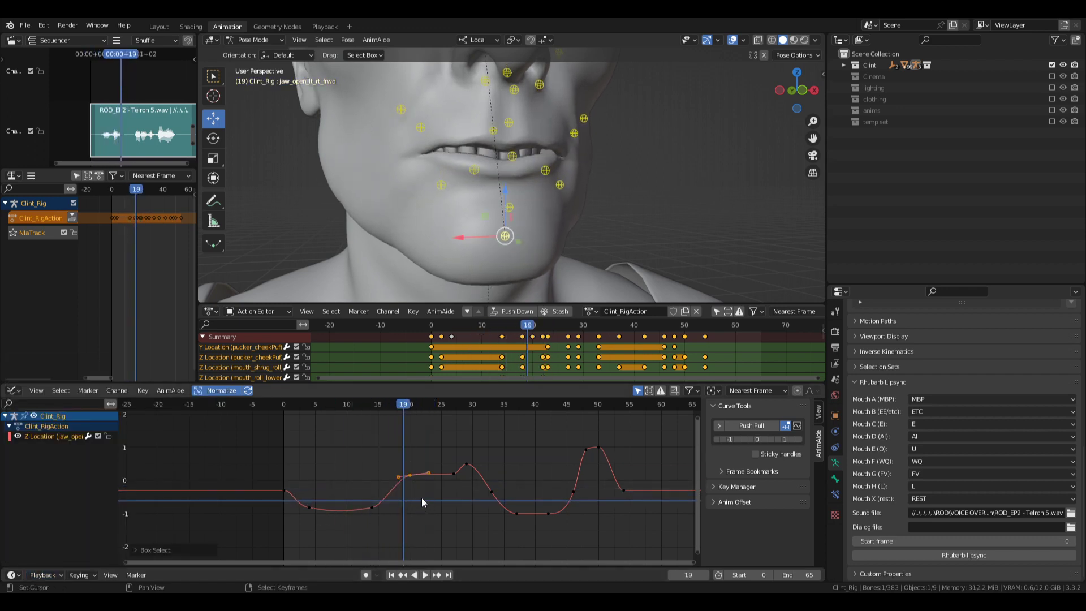
key(ctrl+z)
scroll(438, 502, up, 5)
key(g)
key(x)
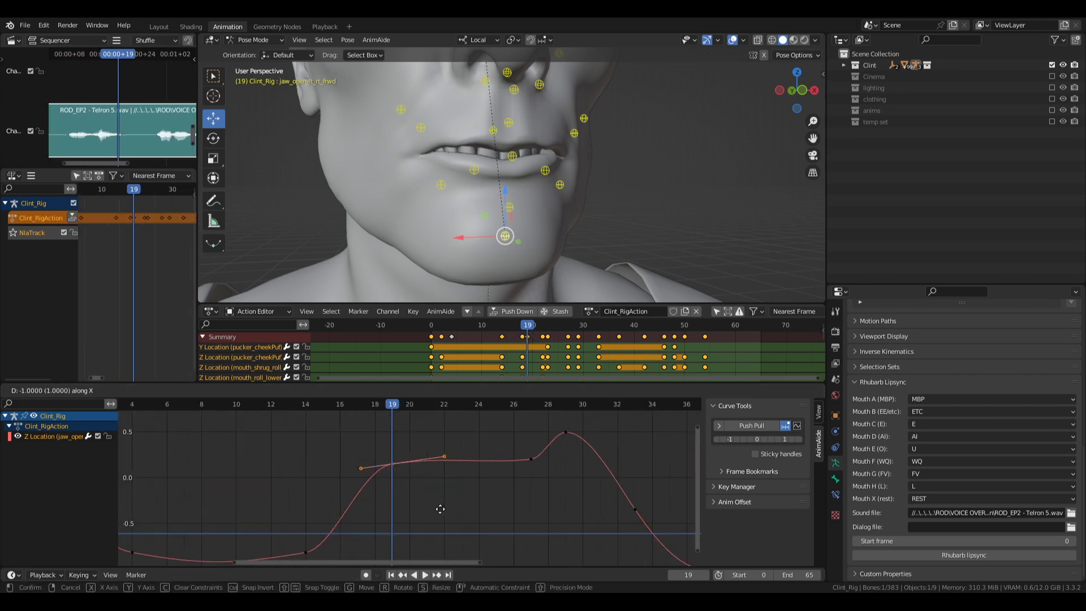
click(440, 509)
key(g)
key(x)
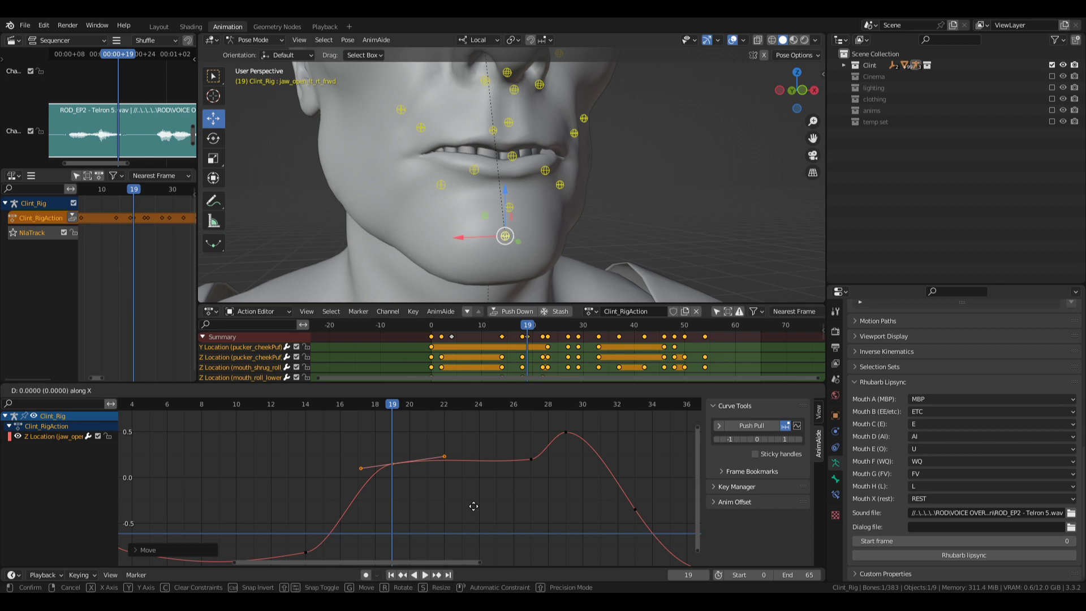
click(475, 508)
- Raise the left handle of the jaw curve's frame 37 keyframe by about 0.12 to round the entry into the second dip
ctrl+middle_drag(532, 469, 345, 453)
middle_drag(472, 518, 427, 479)
drag(349, 437, 636, 536)
key(KP_Decimal)
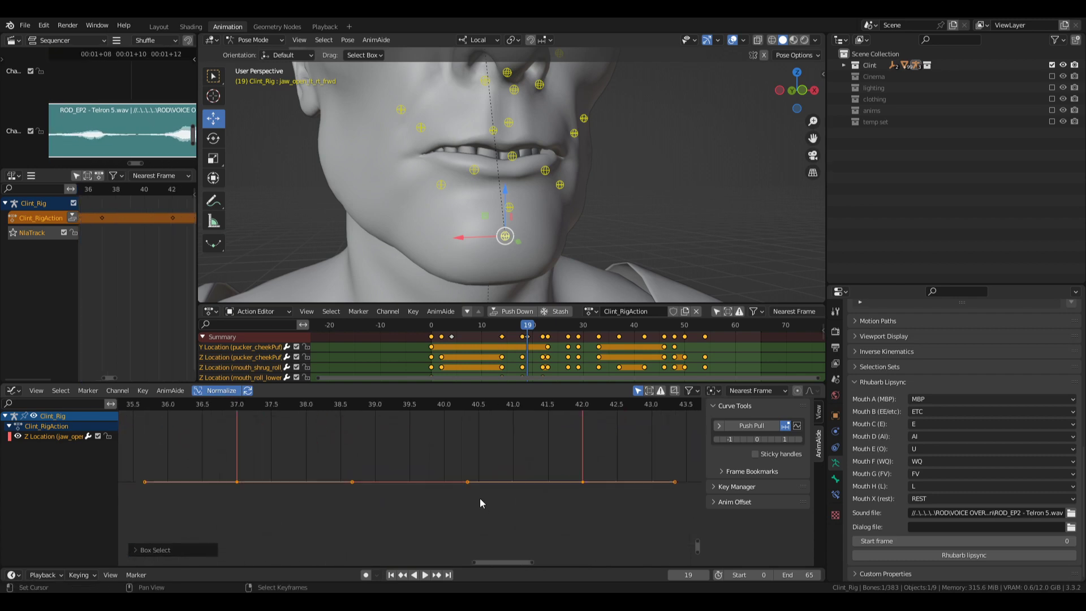
ctrl+middle_drag(291, 513, 486, 463)
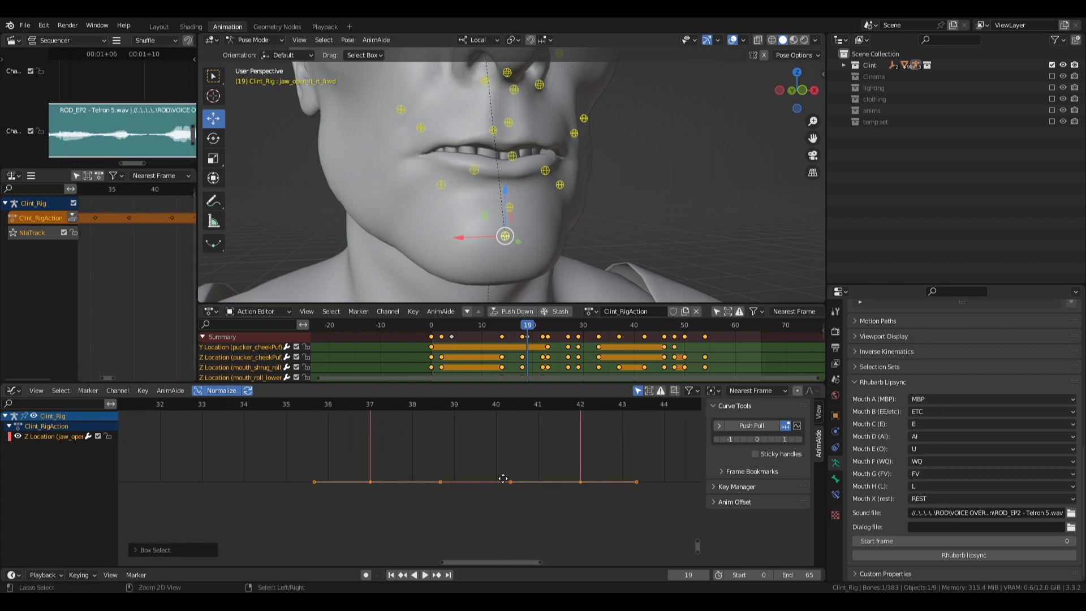
key(Home)
scroll(508, 462, up, 1)
middle_drag(546, 526, 498, 457)
drag(410, 475, 514, 513)
drag(393, 428, 590, 528)
key(KP_Decimal)
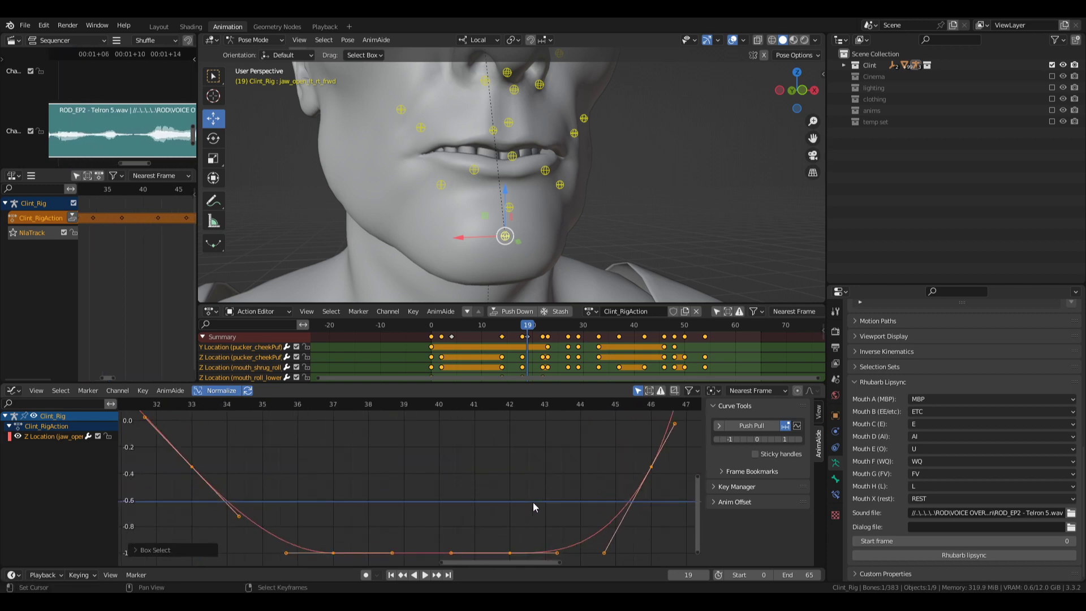
click(462, 514)
middle_drag(358, 542, 493, 476)
click(468, 484)
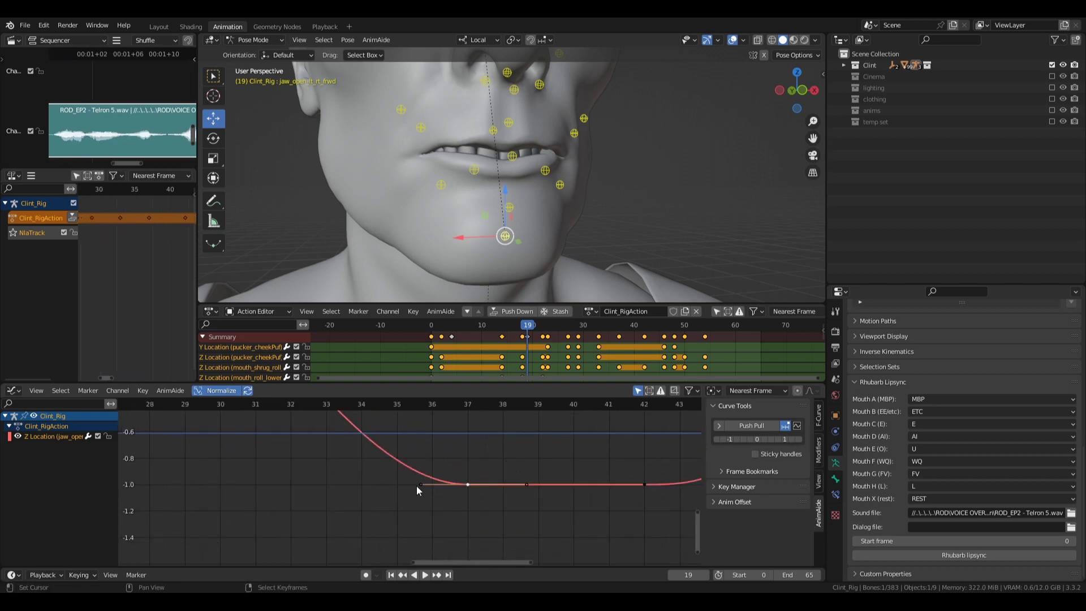
click(419, 485)
key(g)
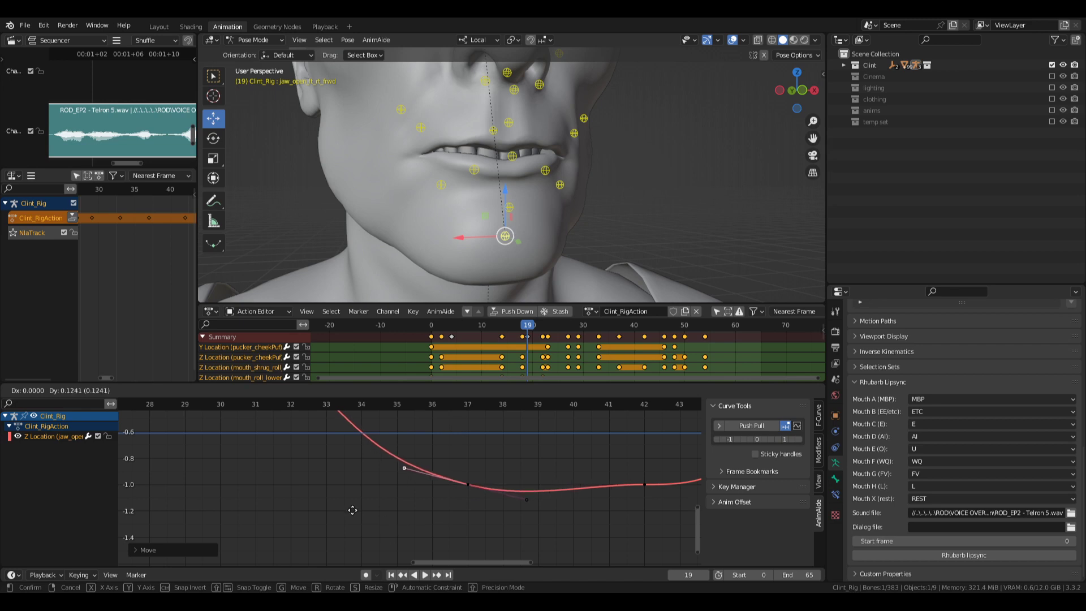
click(351, 508)
- Raise the right handle of the jaw curve's frame 42 keyframe by about 0.13 to round the exit from the dip
middle_drag(630, 504, 515, 504)
click(524, 495)
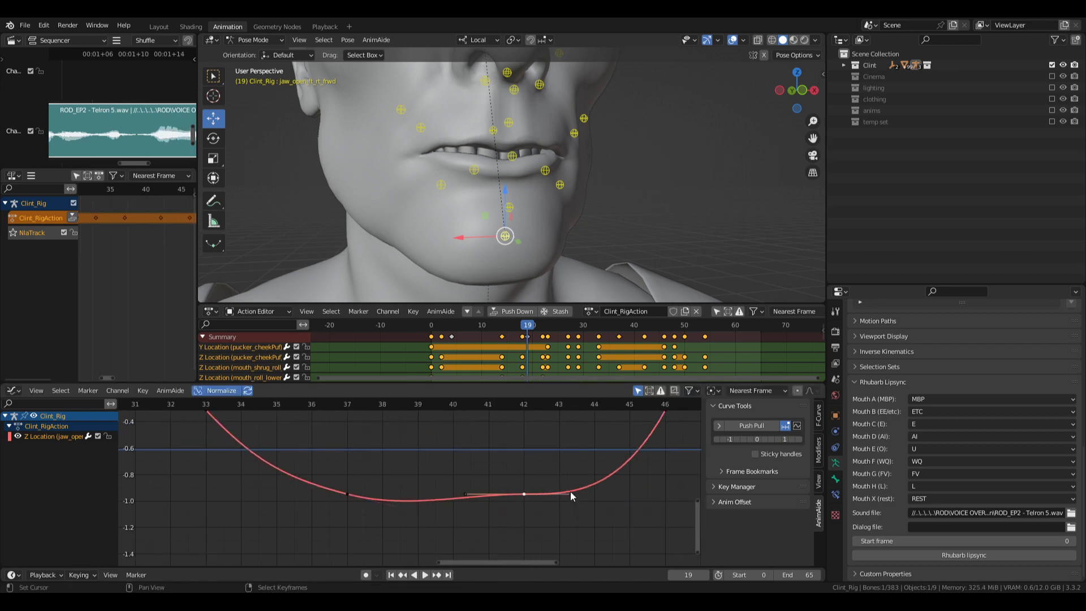
click(569, 494)
key(g)
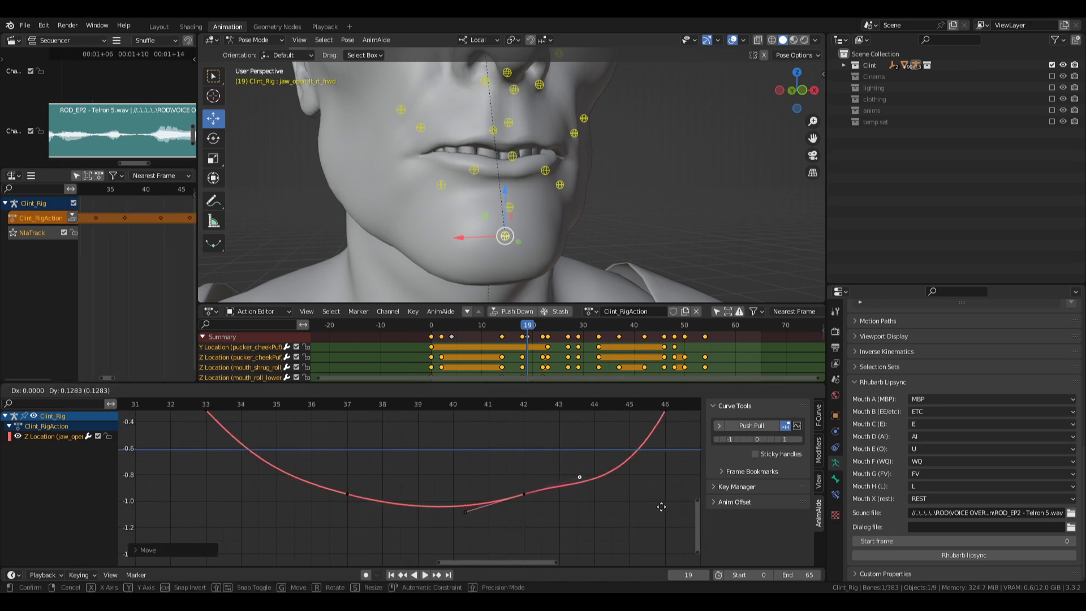
click(661, 507)
- Try shifting the value of the jaw curve's frame 46 keyframe while keeping it on the same frame
middle_drag(585, 473, 447, 537)
scroll(447, 537, down, 4)
right_drag(485, 479, 514, 503)
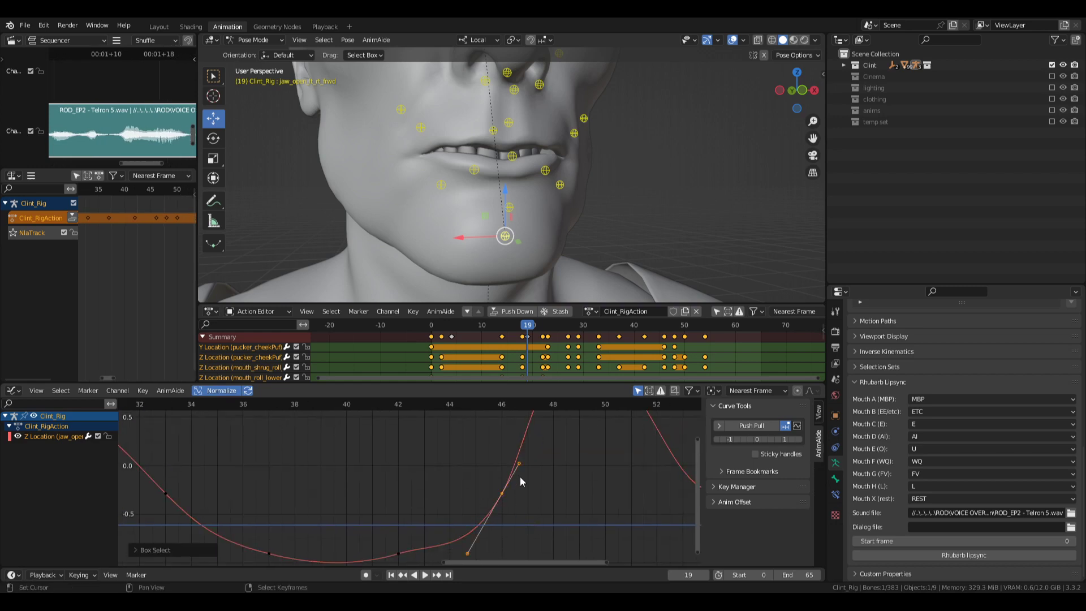
middle_drag(520, 481, 492, 502)
key(g)
key(y)
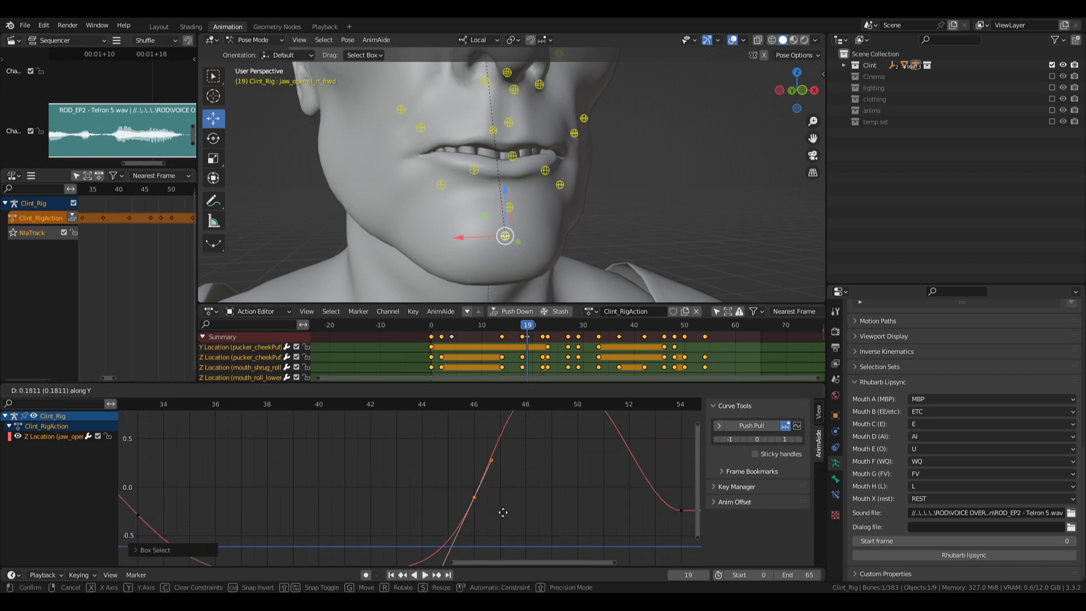
click(495, 541)
- Raise the left handle of the jaw curve's frame 46 keyframe to smooth the rise out of the dip
middle_drag(496, 541, 473, 504)
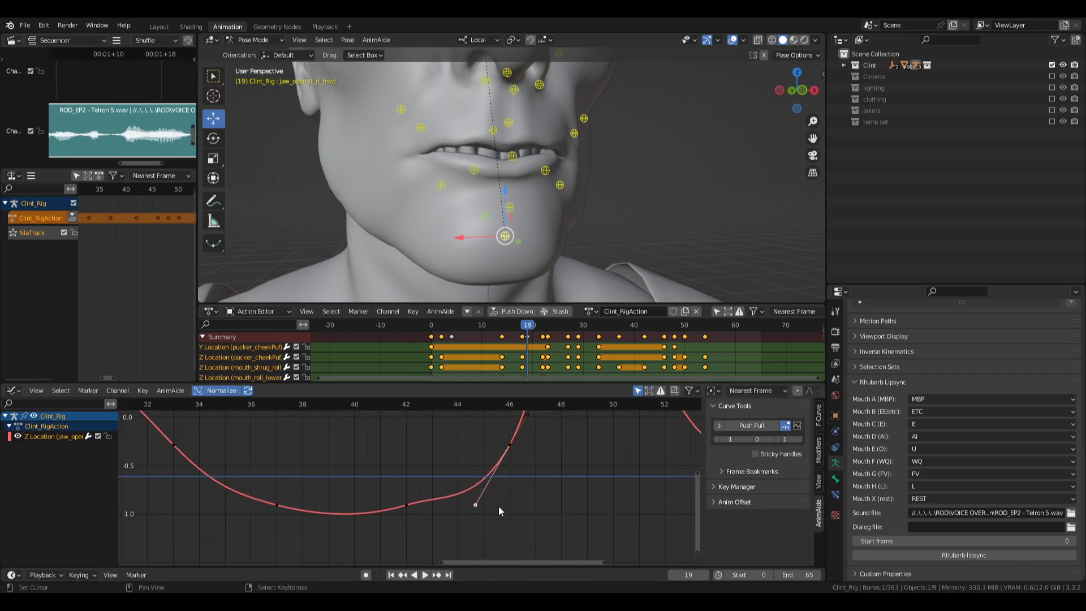
key(g)
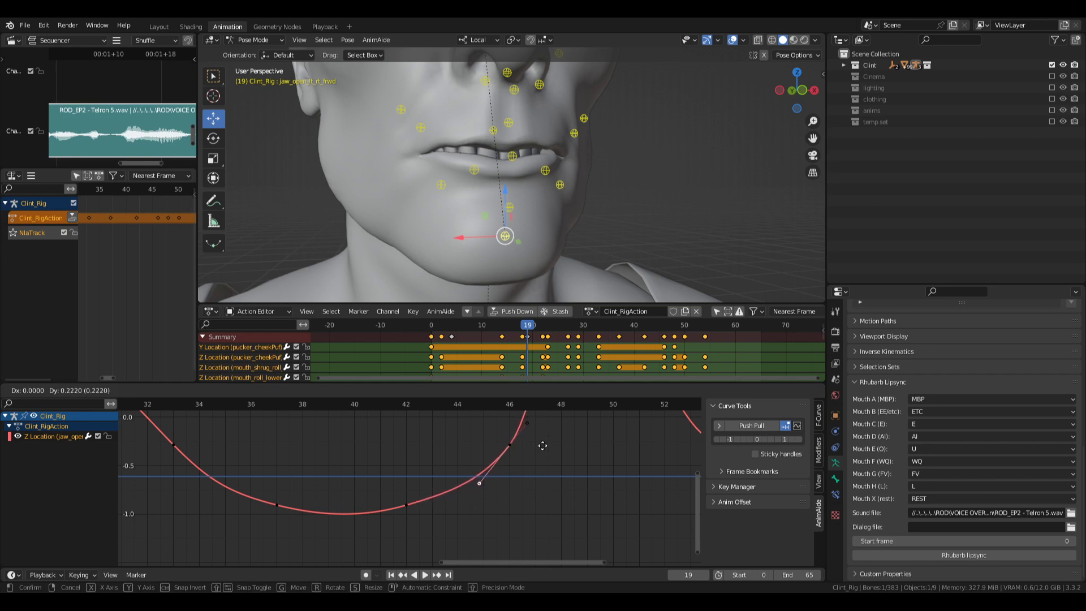
click(543, 459)
- Lower the left handle of the jaw curve's frame 48 keyframe to round the approach to the last peak
middle_drag(543, 459, 529, 524)
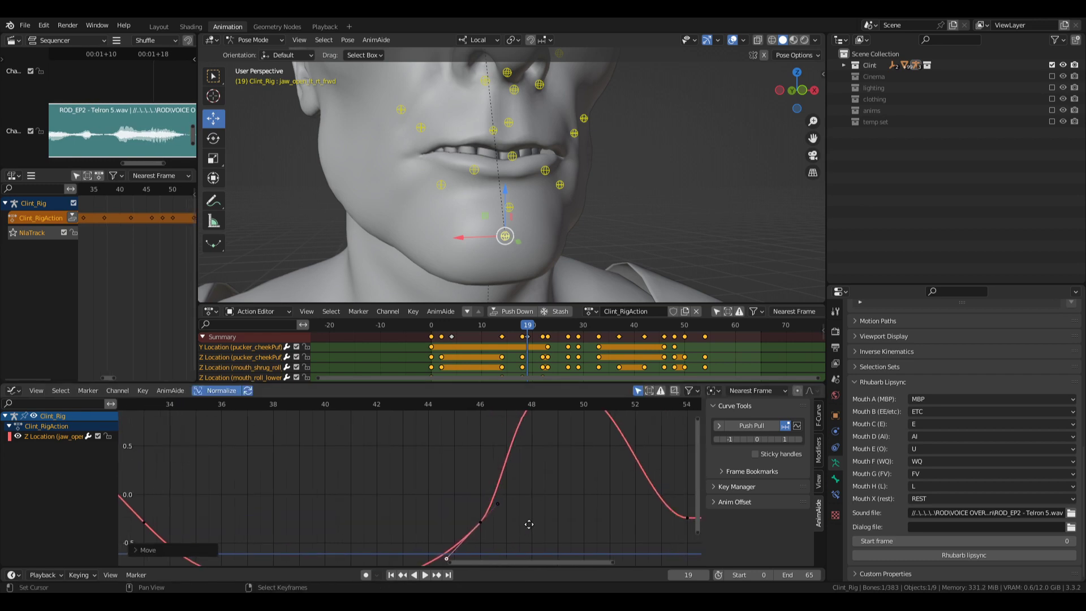
ctrl+middle_drag(548, 443, 504, 455)
click(497, 436)
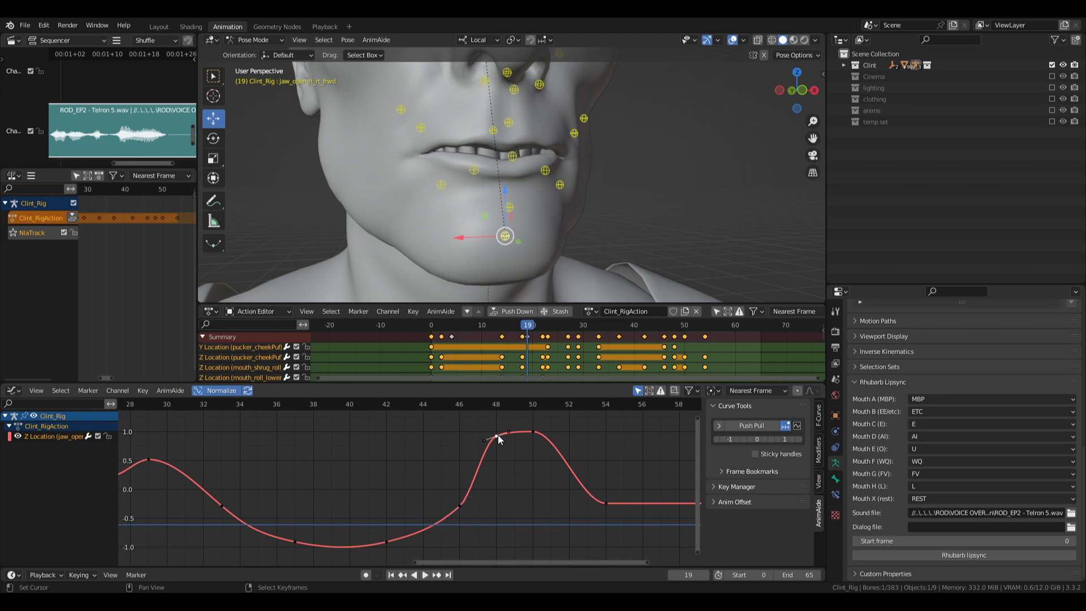
key(g)
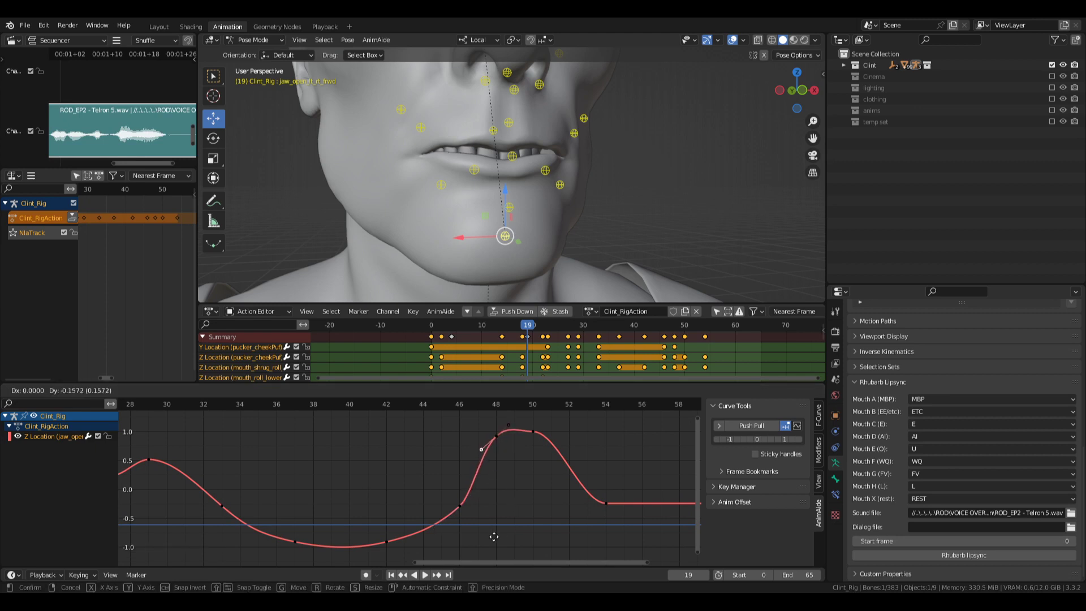
click(514, 493)
- Lower the right handle of the jaw curve's frame 50 keyframe to reshape the descent from the last peak
click(539, 436)
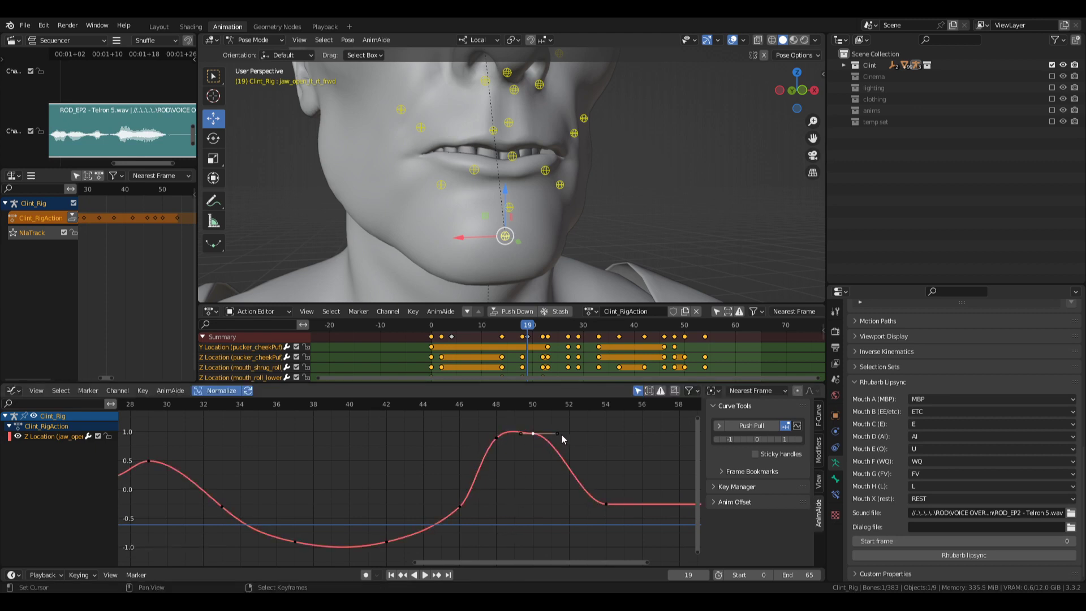
key(g)
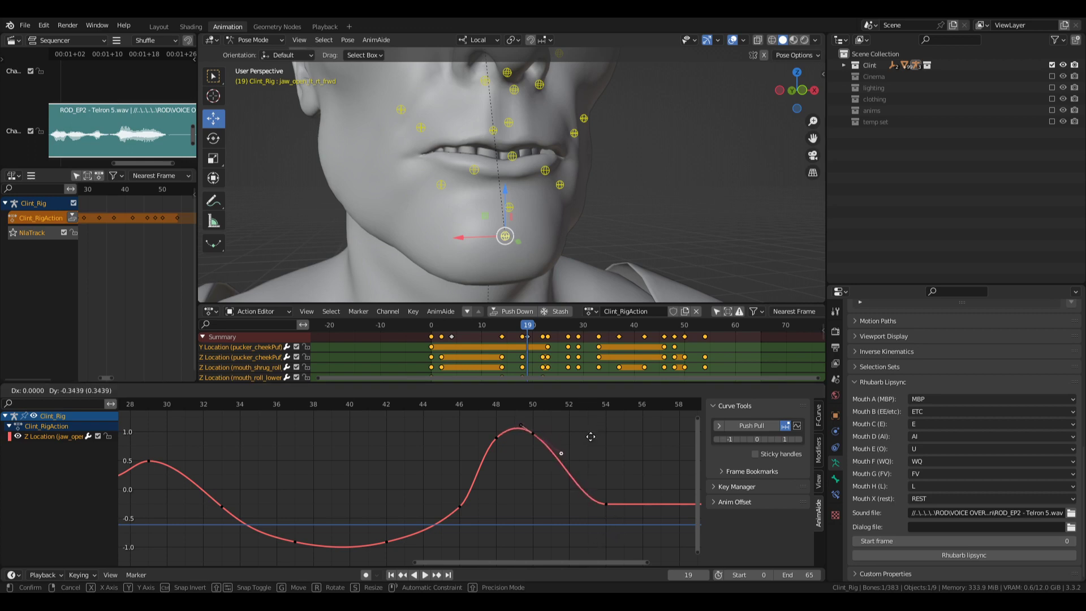
click(607, 507)
- Set the handle type of the jaw curve's frame 46 keyframe to Free
click(350, 491)
middle_drag(404, 491, 456, 451)
click(509, 467)
scroll(545, 492, up, 2)
scroll(545, 491, up, 3)
middle_drag(545, 461, 516, 494)
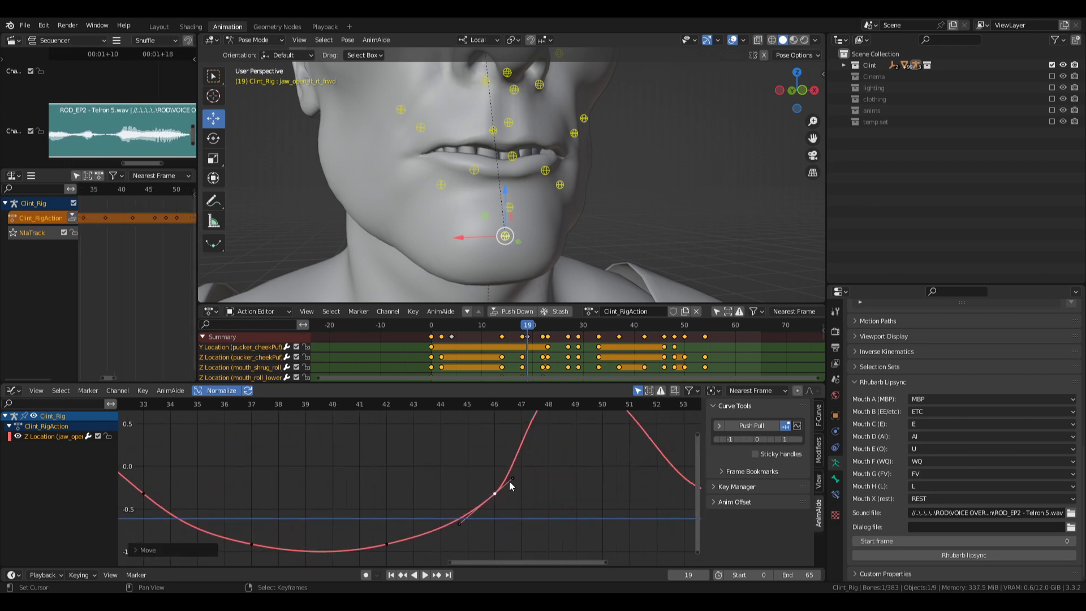
click(509, 480)
key(v)
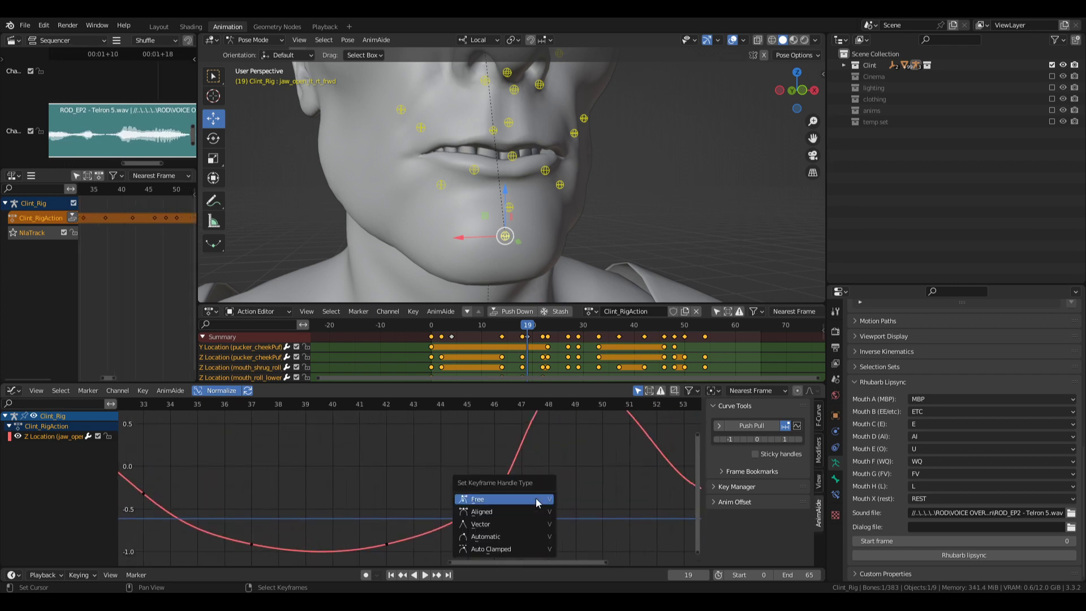
click(535, 497)
key(v)
- Reposition the right handle of the jaw curve's frame 46 keyframe to reshape the start of the rise
click(509, 492)
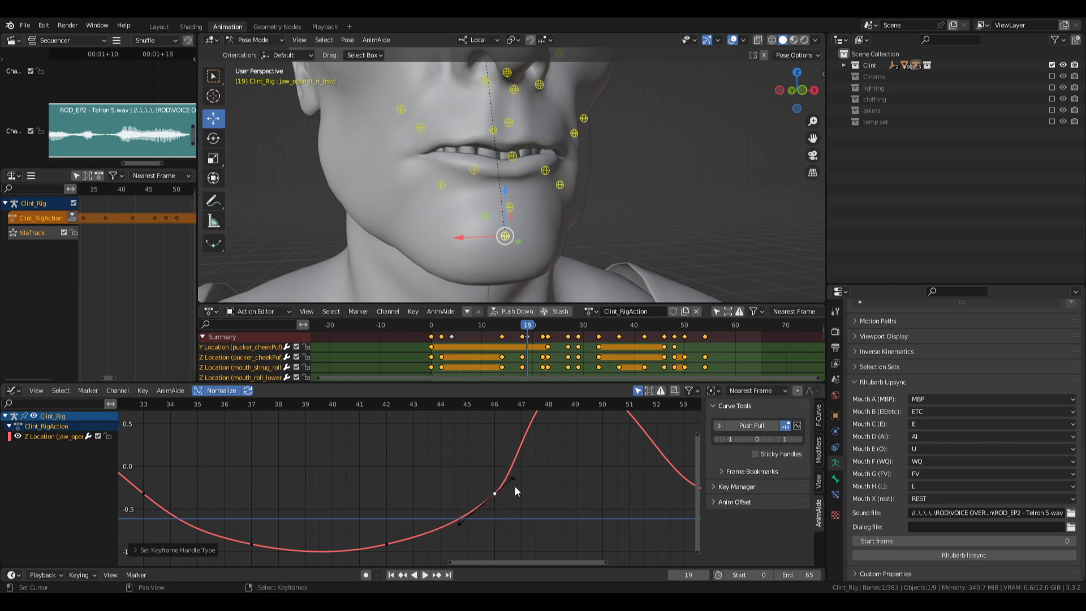
key(g)
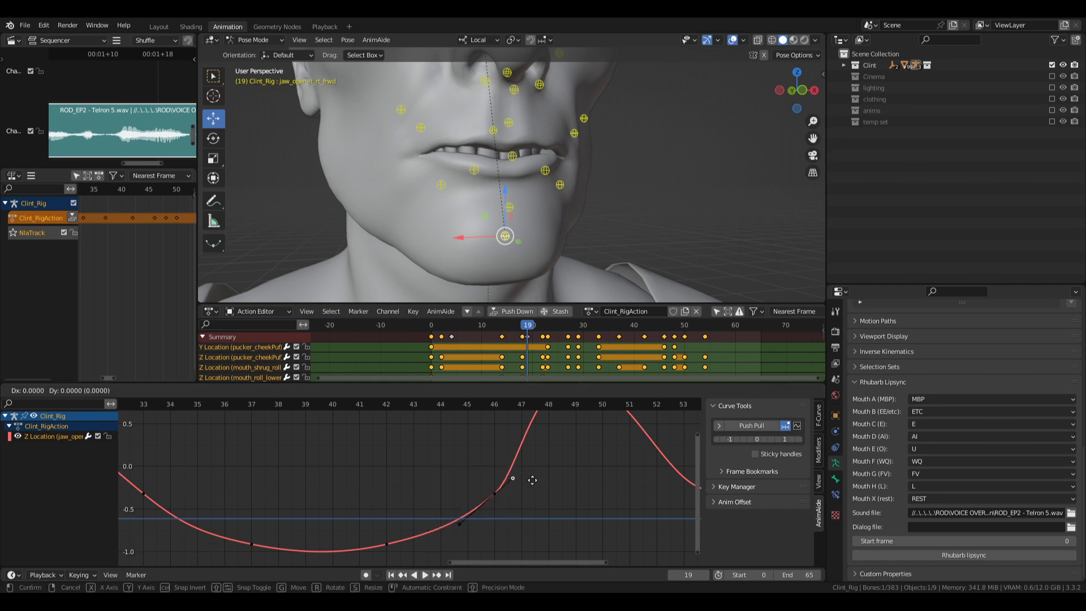
click(556, 497)
click(348, 487)
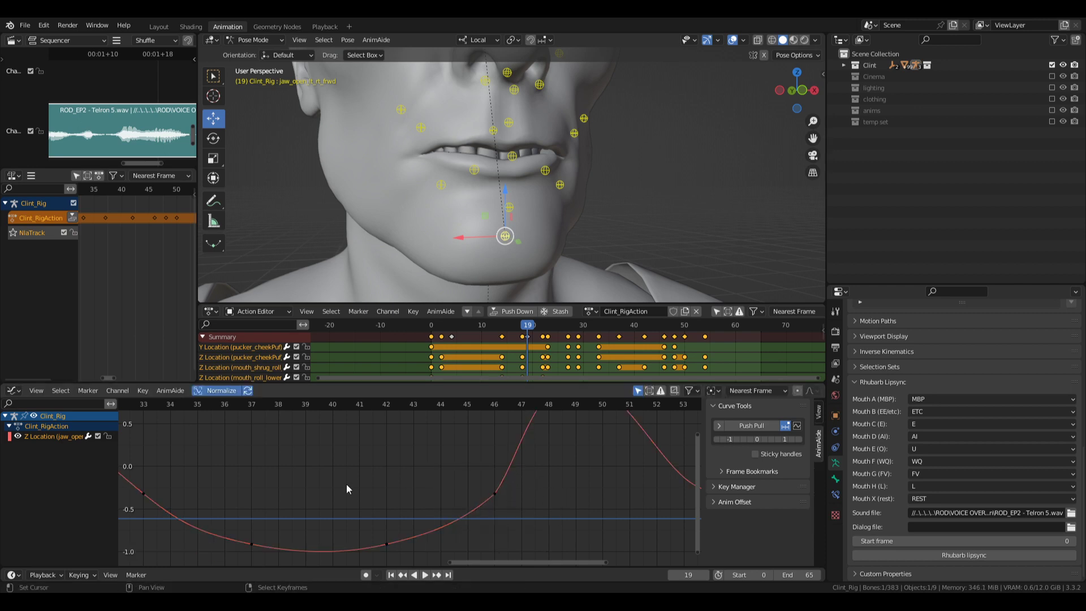
- Move the jaw curve's frame 54 keyframe 2 frames later, to frame 56
ctrl+middle_drag(457, 460, 434, 498)
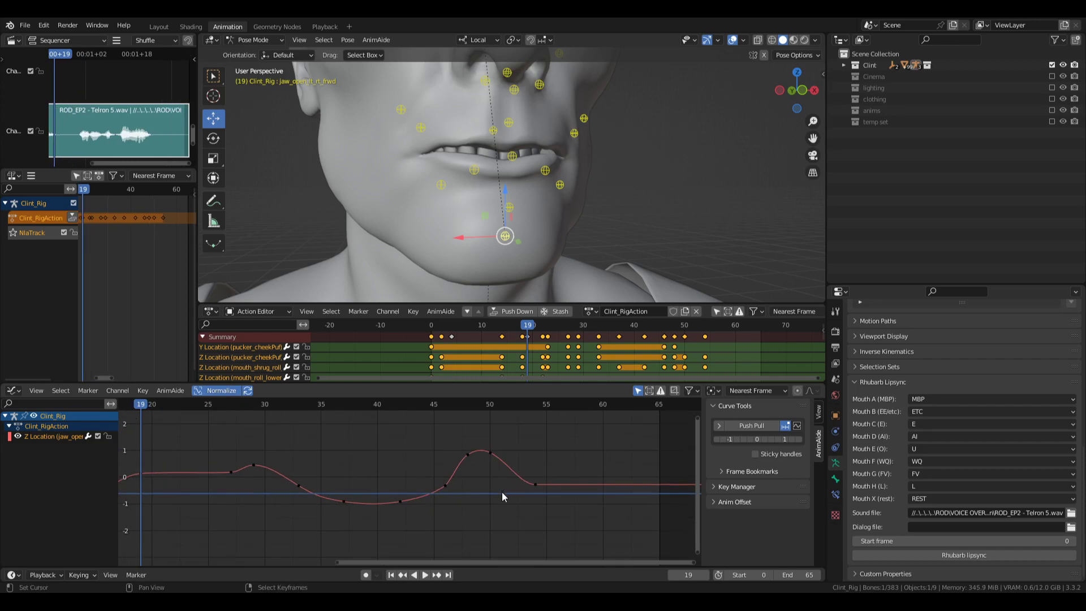
drag(502, 497, 598, 465)
text(g2)
key(Return)
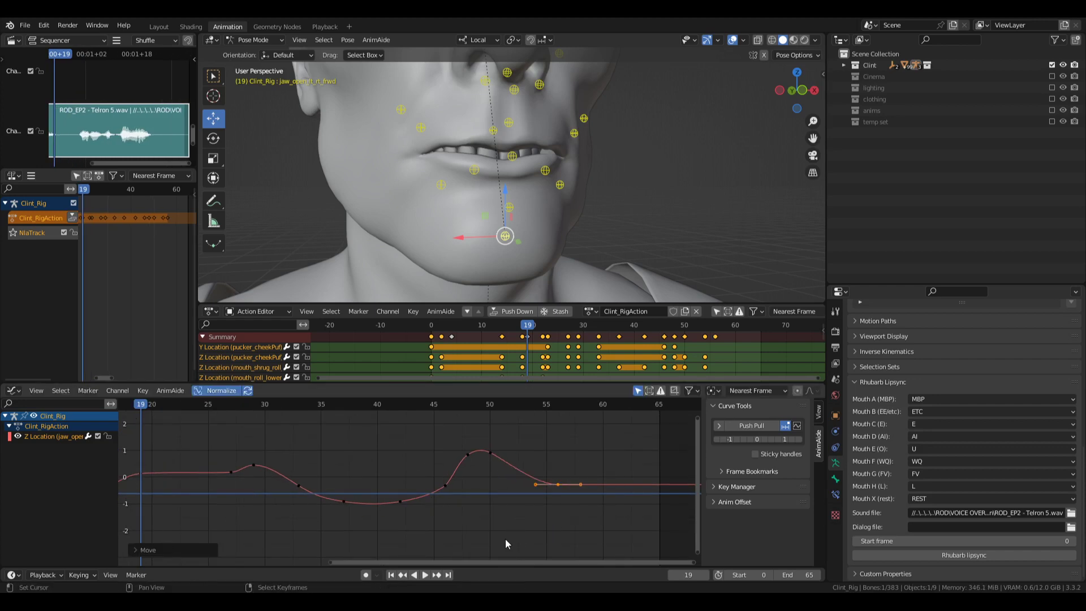
- Fit the whole jaw curve in view, save the file and play the animation from frame 0
ctrl+middle_drag(504, 539, 541, 517)
key(a)
key(KP_Decimal)
key(alt+a)
key(ctrl+s)
click(147, 467)
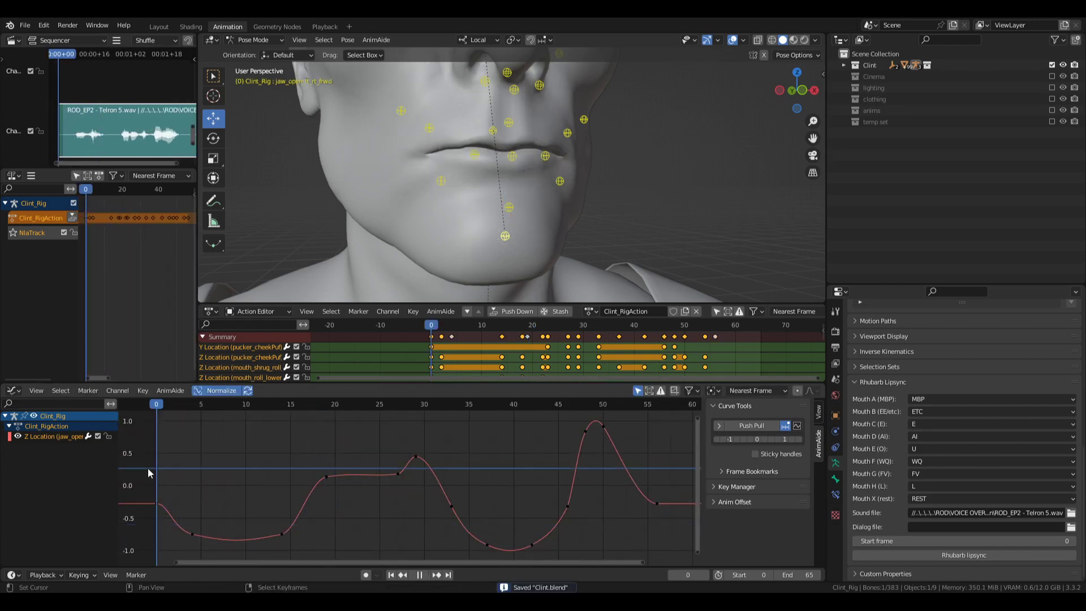
- Delete the jaw curve's last-peak keyframes at frames 48 and 50
middle_drag(627, 510, 529, 504)
drag(528, 504, 494, 483)
key(b)
drag(455, 415, 527, 446)
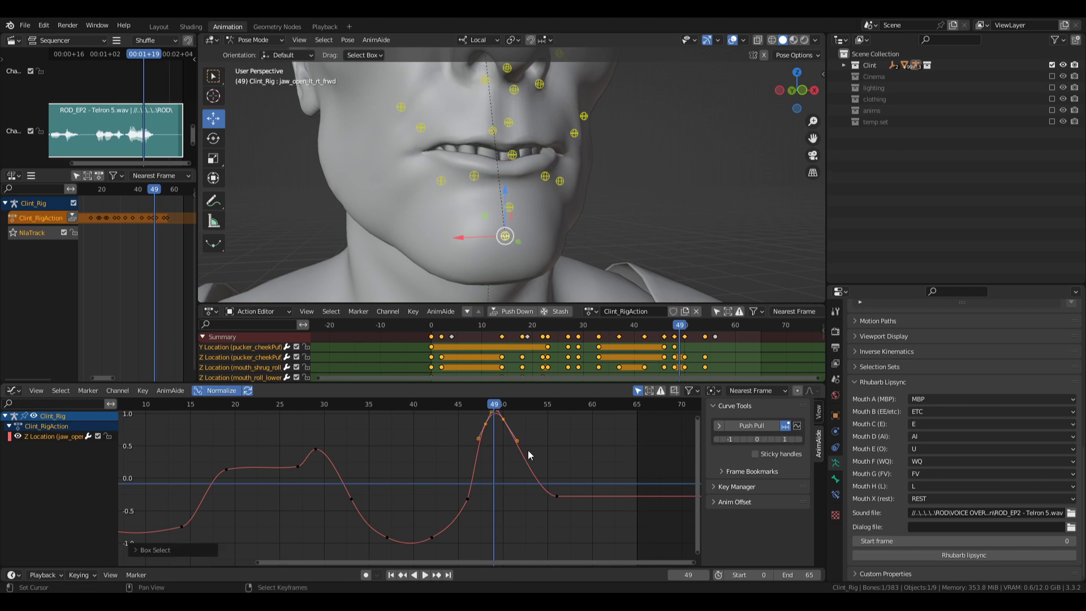
key(Delete)
- Flatten the handles of the jaw curve's frame 46 keyframe with a vertical scale of 0 and set them to Auto Clamped
drag(435, 502, 494, 492)
right_click(467, 482)
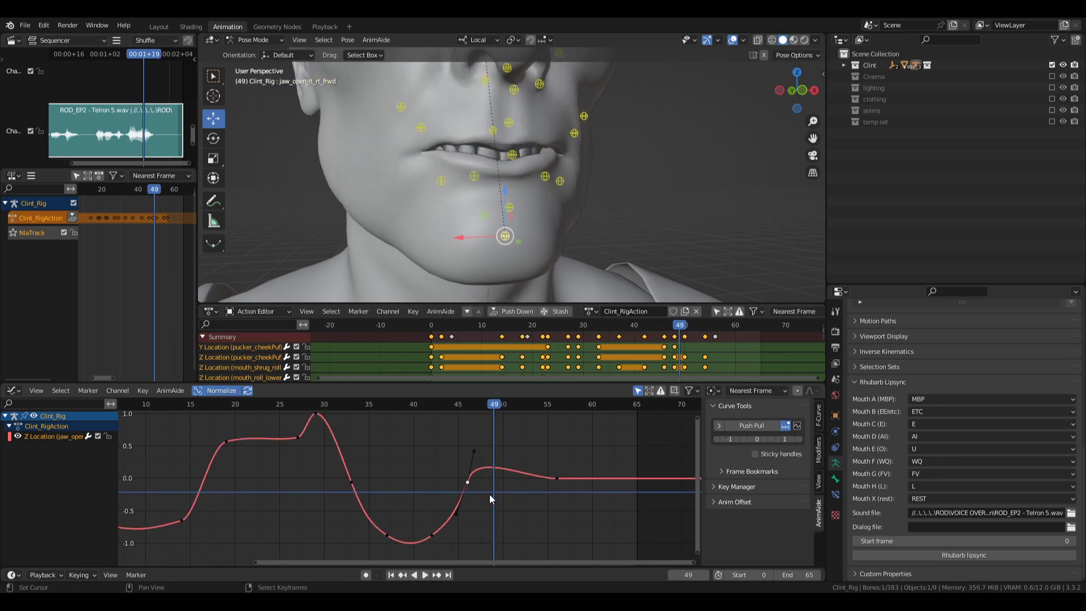
key(s)
key(y)
key(0)
key(Return)
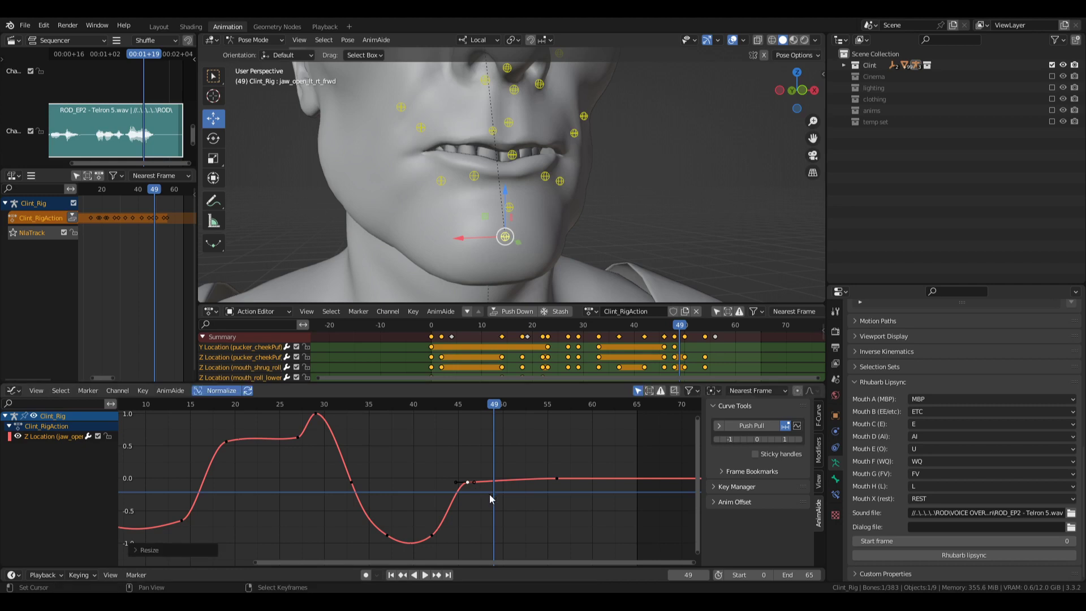
right_click(456, 484)
key(v)
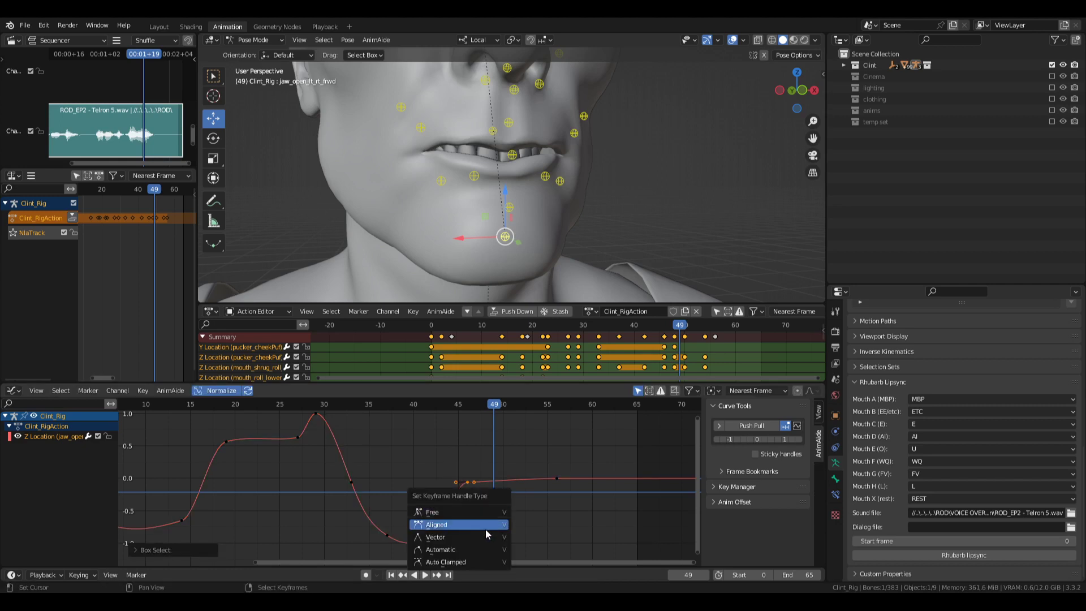
click(476, 554)
- Lower the left handle of the jaw curve's frame 46 keyframe slightly to tilt its tangent
scroll(459, 491, up, 4)
middle_drag(460, 501, 514, 474)
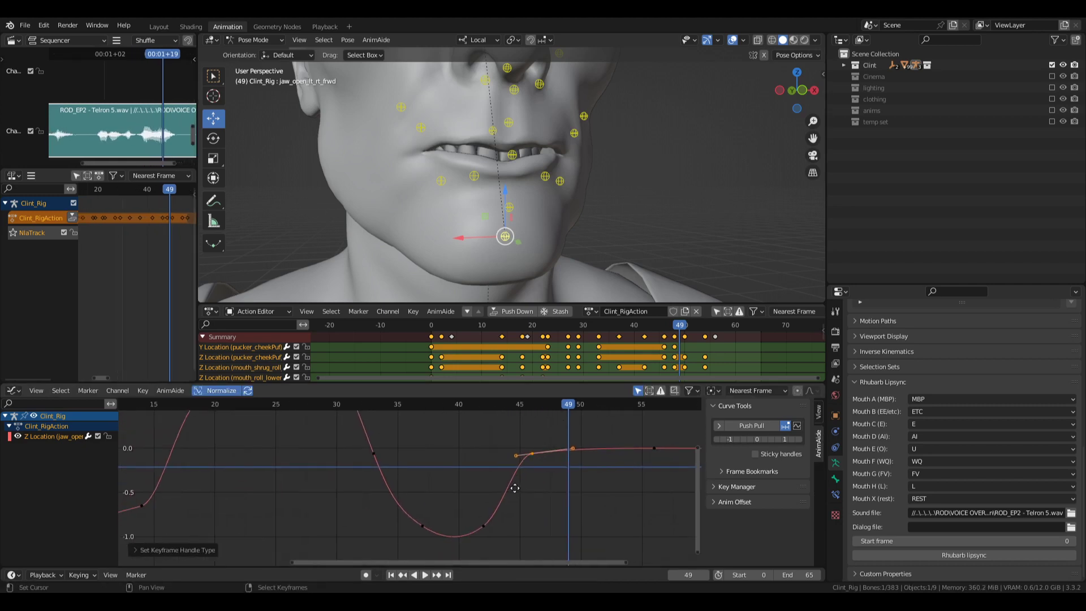
right_click(514, 456)
key(g)
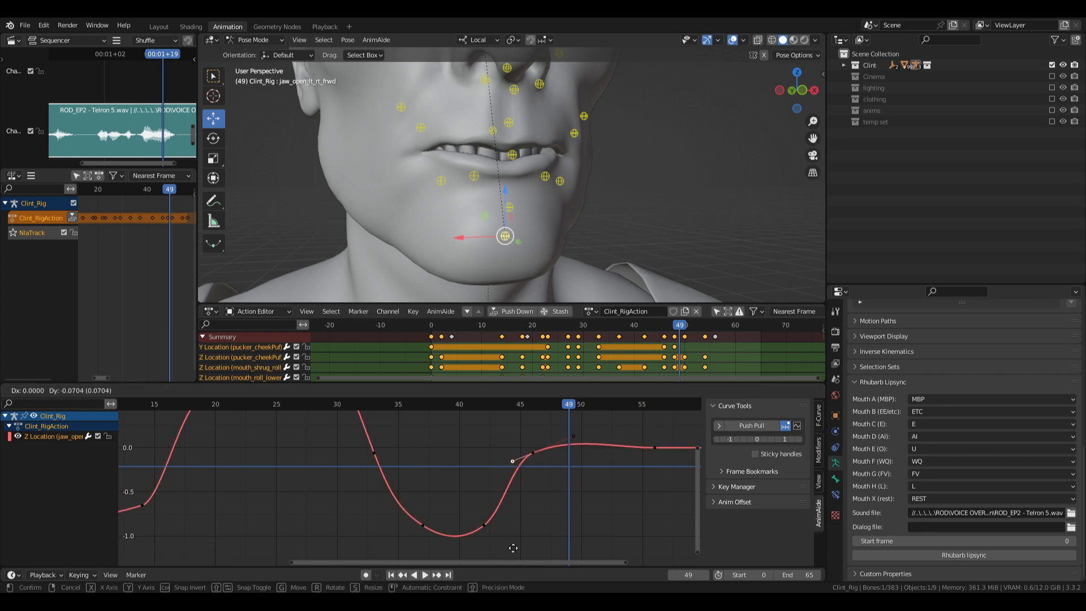
click(517, 423)
- Shift the jaw curve's frame 46 keyframe 3 frames later, to frame 49, keeping its value
drag(517, 423, 534, 474)
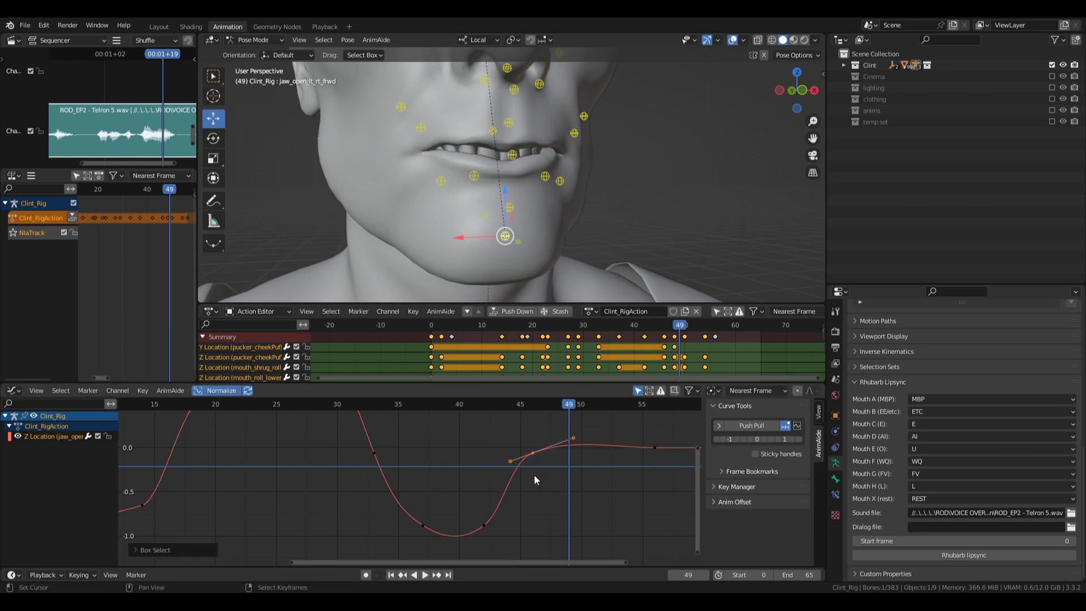
key(g)
key(x)
click(572, 470)
- Delete the jaw curve's frame 56 keyframe and shift the frame 49 keyframe 5 frames later, to frame 54
drag(664, 418, 664, 482)
middle_drag(635, 463, 576, 466)
key(g)
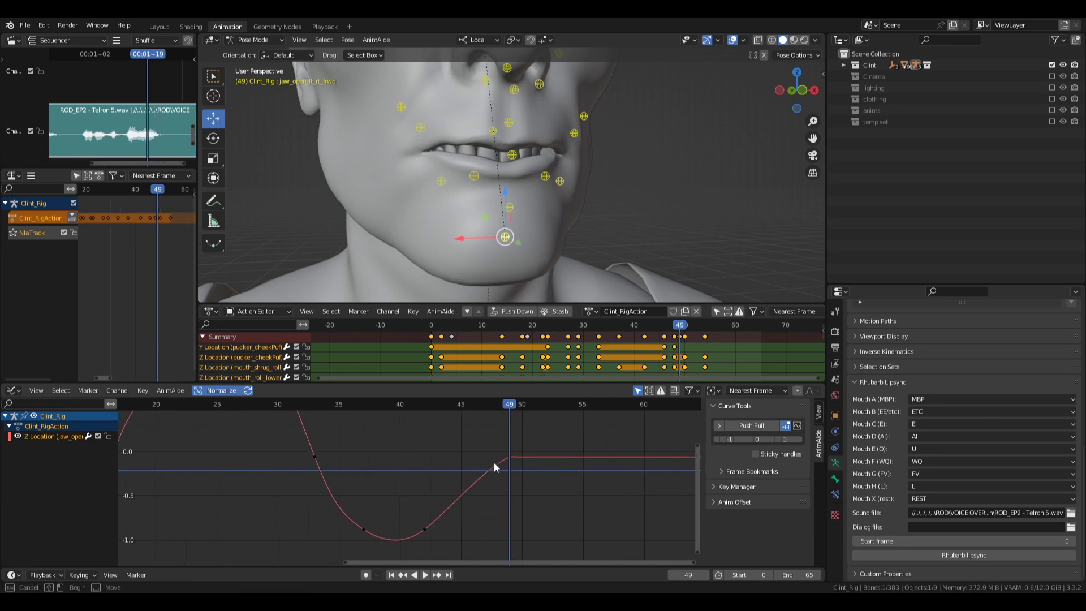
key(x)
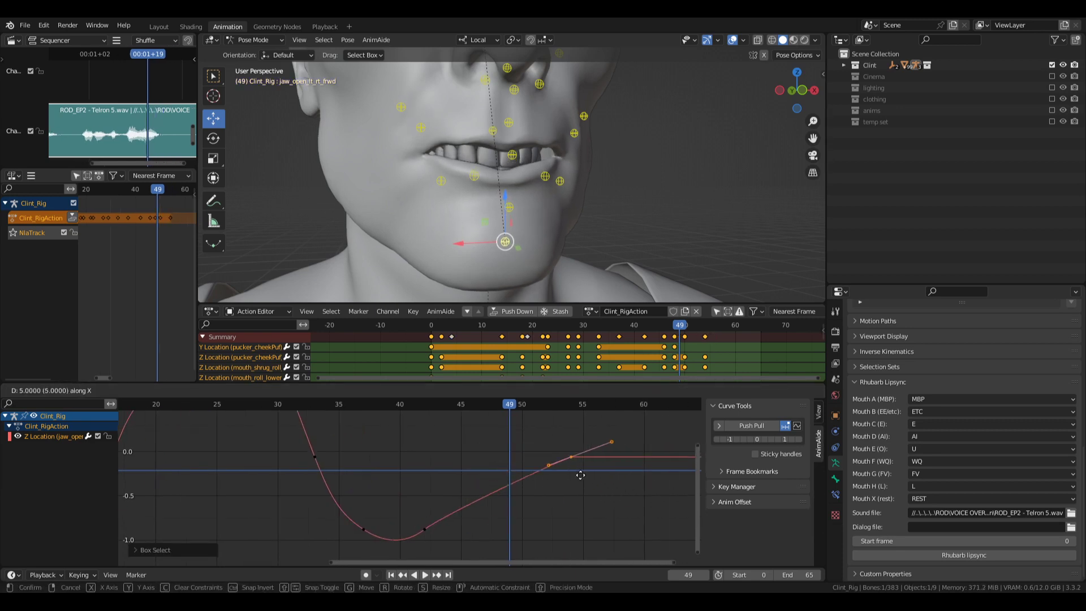
click(581, 475)
- Set the handles of the jaw curve's frame 54 keyframe to Auto Clamped and adjust its left handle for a smooth ease-in
click(547, 467)
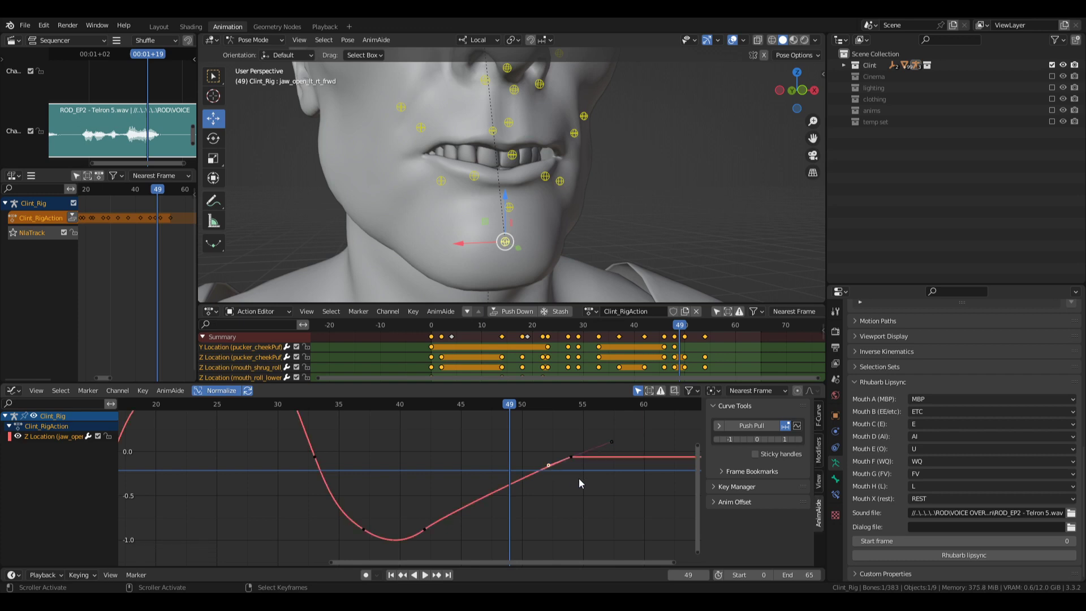
click(547, 466)
drag(559, 441, 609, 524)
key(v)
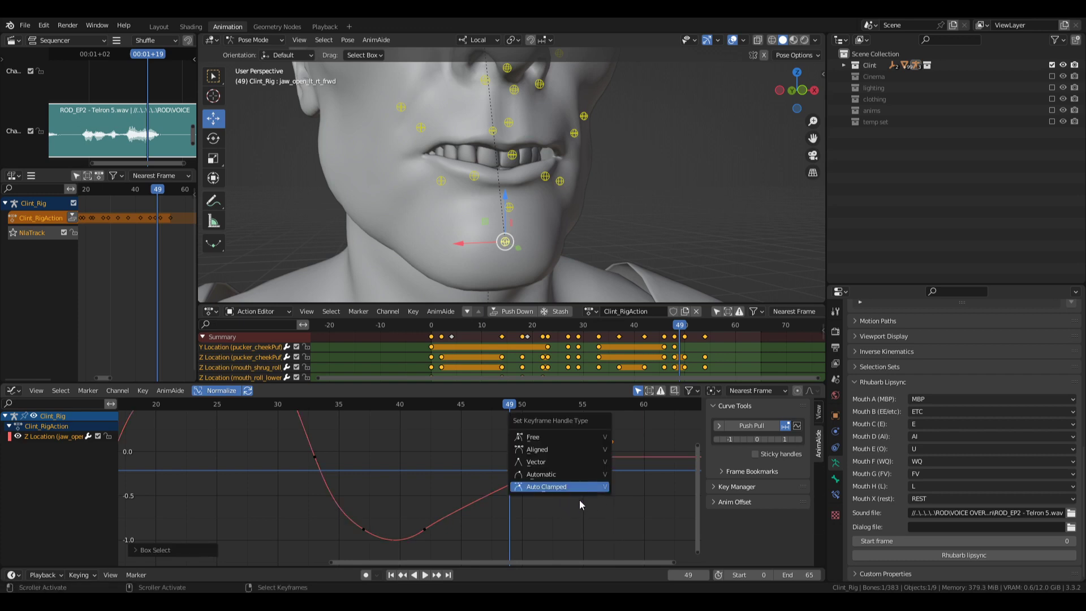
click(576, 487)
key(g)
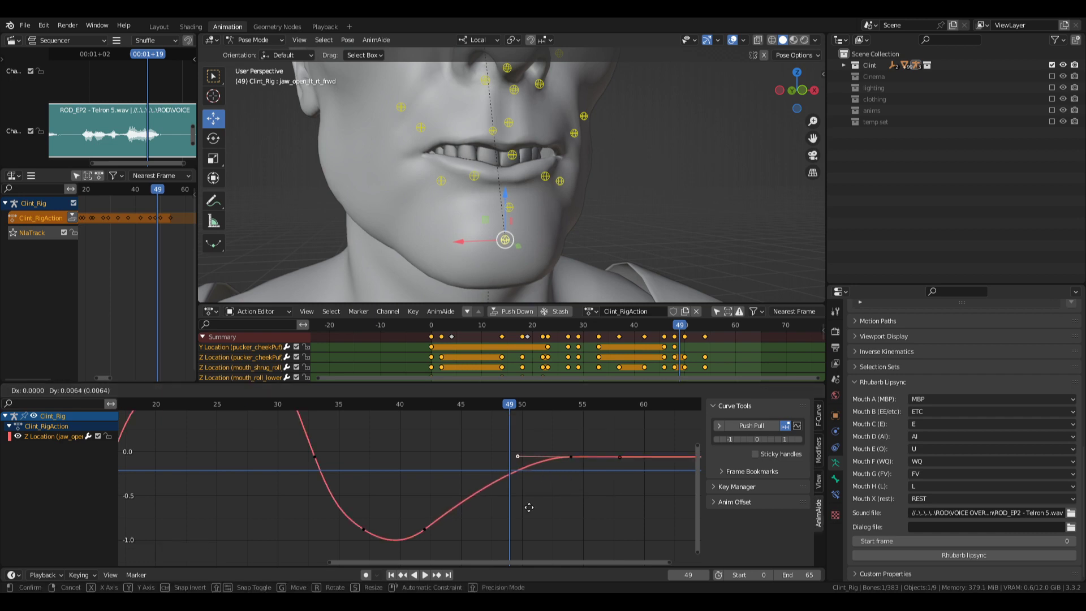
click(418, 500)
- Set the handle type of the jaw curve's frame 37 keyframe to Free
right_click(364, 530)
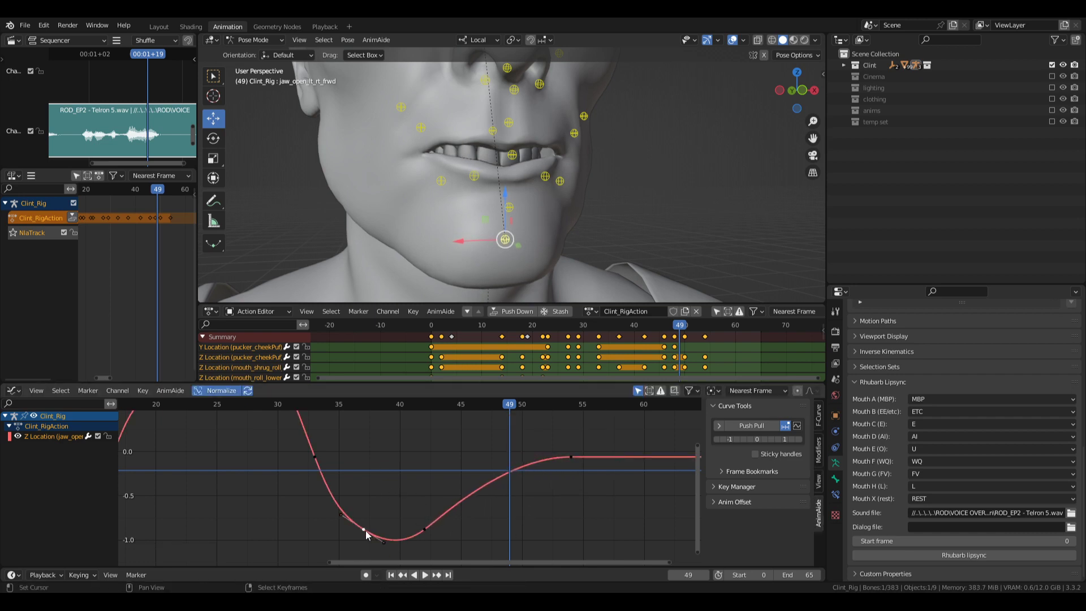
middle_drag(397, 534, 449, 507)
key(v)
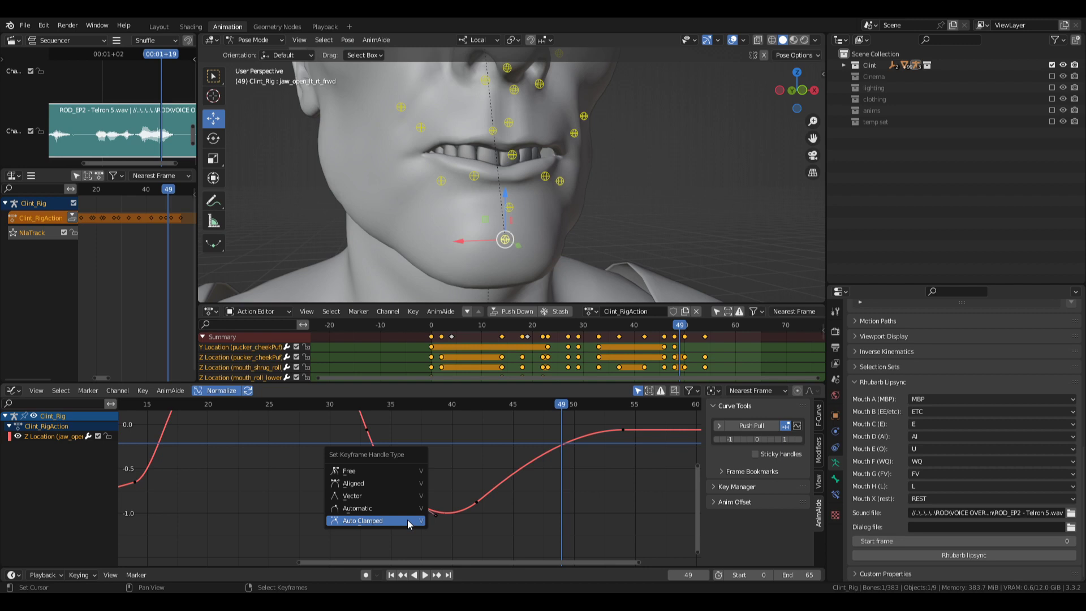
click(388, 469)
- Adjust the right and left handles of the jaw curve's frame 37 keyframe to round the entry into the dip
key(g)
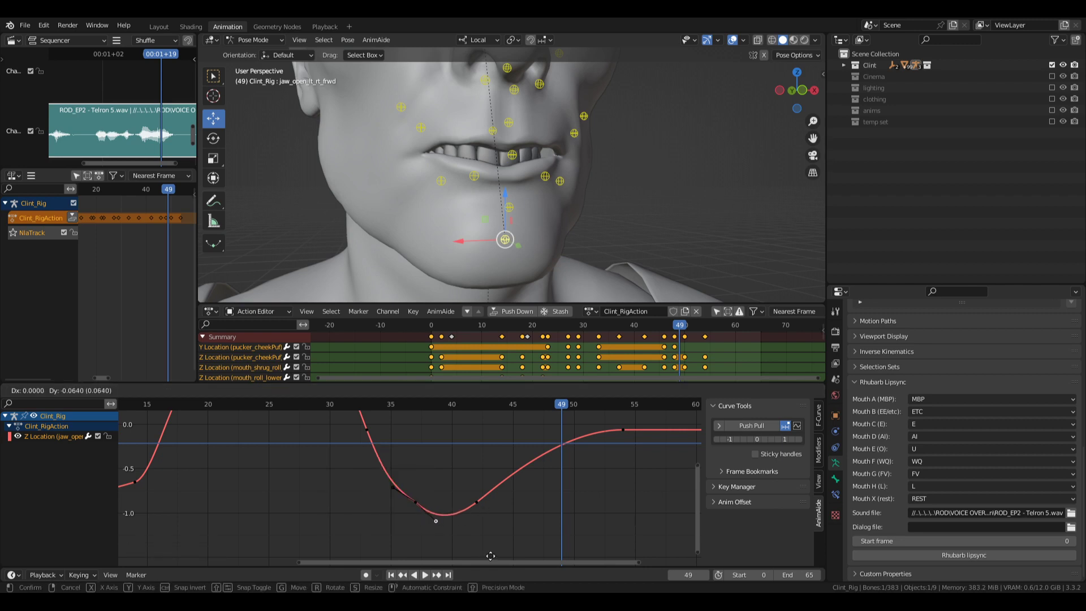
click(483, 505)
click(389, 487)
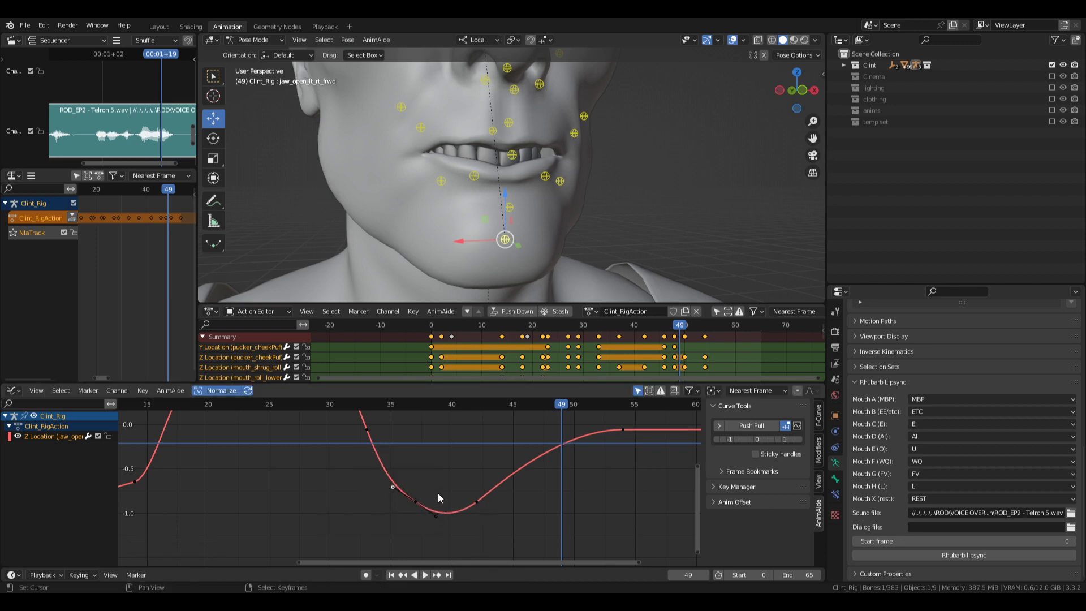
key(g)
click(455, 444)
- Play back the animation to check the reshaped jaw motion
ctrl+middle_drag(532, 447, 489, 478)
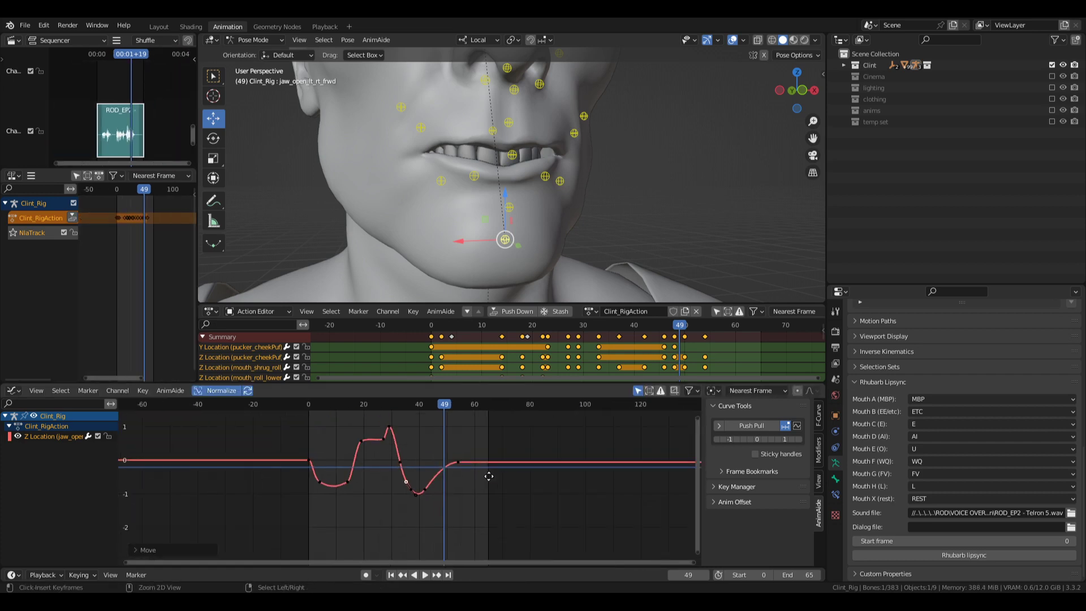
right_click(368, 495)
middle_drag(388, 495, 476, 510)
ctrl+middle_drag(476, 510, 443, 500)
drag(425, 498, 467, 496)
key(space)
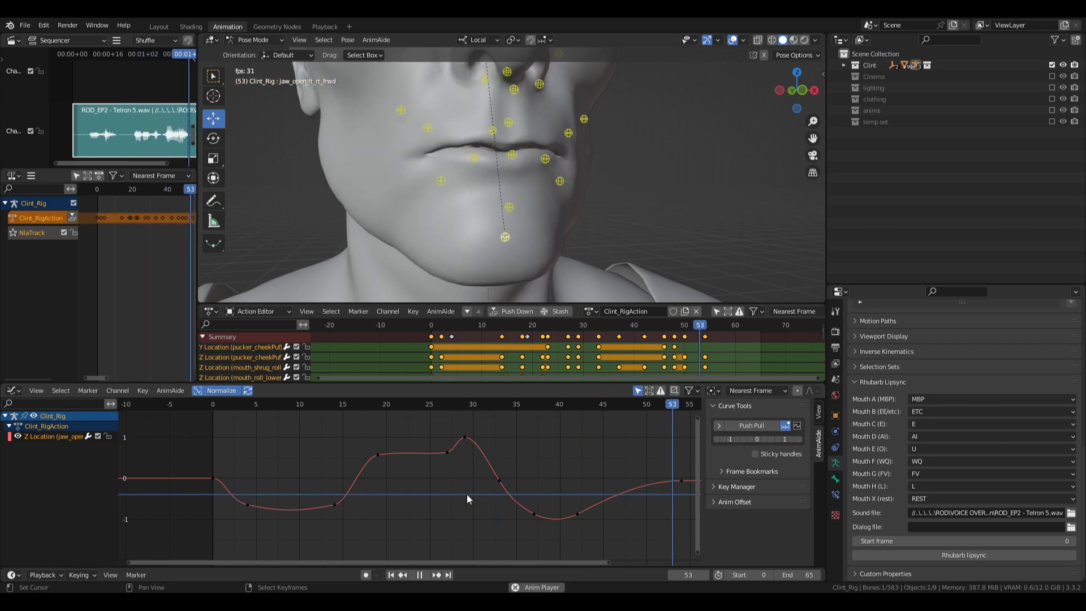
key(space)
- Return to frame 0, save the file and replay the lip-sync animation
click(353, 494)
key(Home)
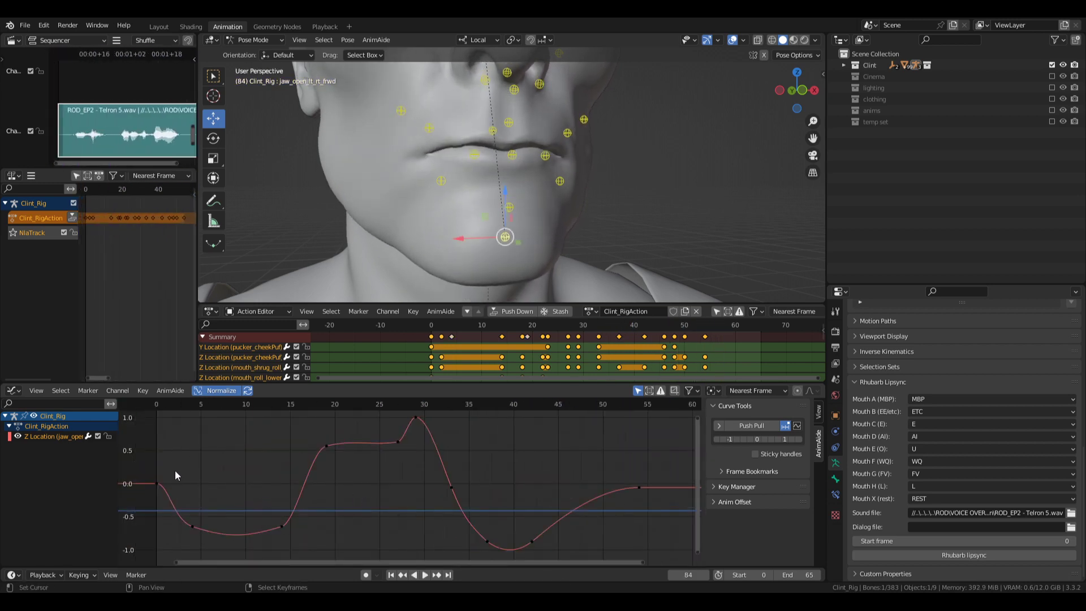
click(154, 454)
scroll(429, 480, down, 7)
middle_drag(483, 466, 479, 479)
key(ctrl+s)
key(space)
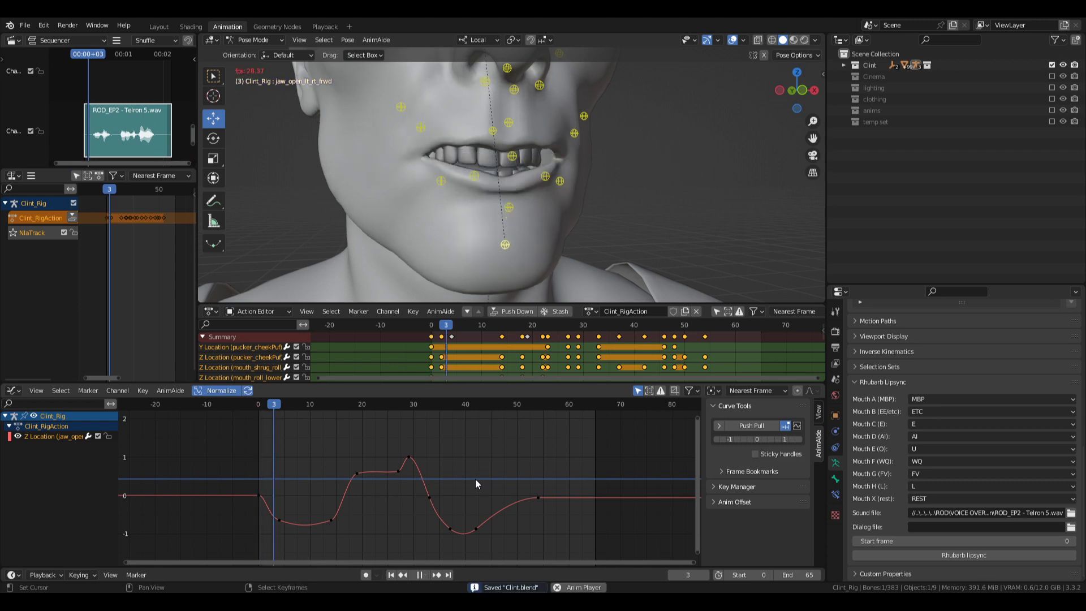
key(Escape)
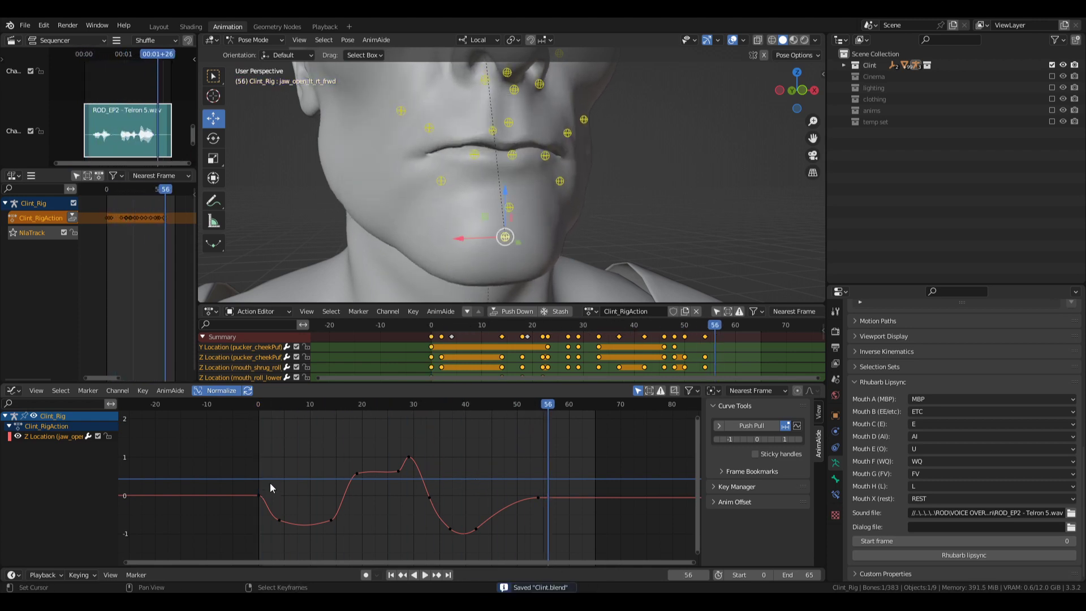
- Select the jaw_dwn_mouth_clsd control followed by the pucker_cheekPuf control to view their animation curves
shift+middle_drag(523, 236, 545, 253)
click(507, 218)
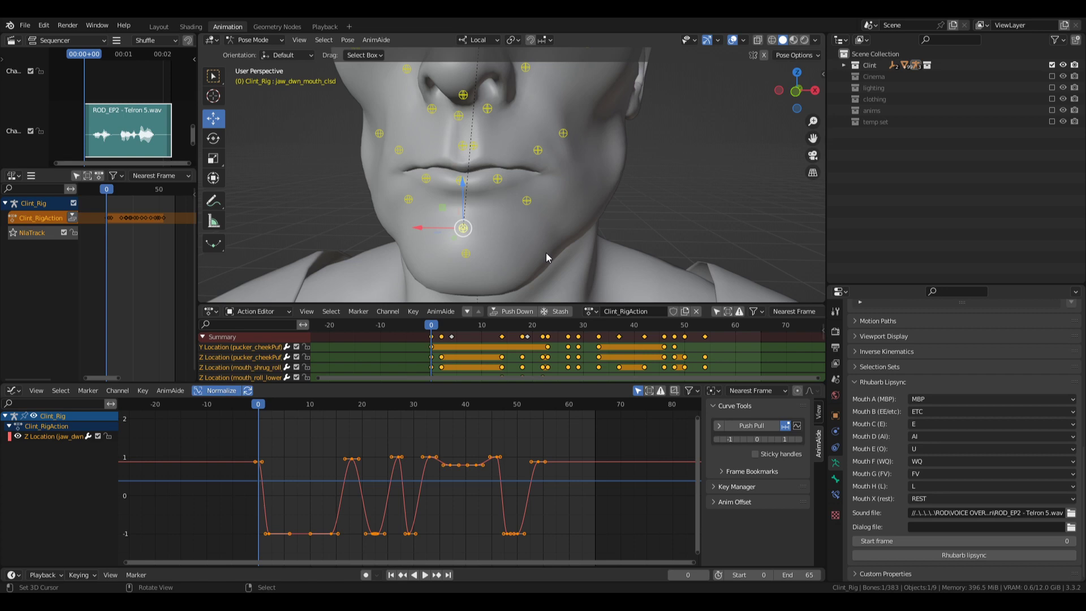
middle_drag(448, 175, 468, 177)
click(479, 122)
middle_drag(479, 122, 591, 179)
click(525, 111)
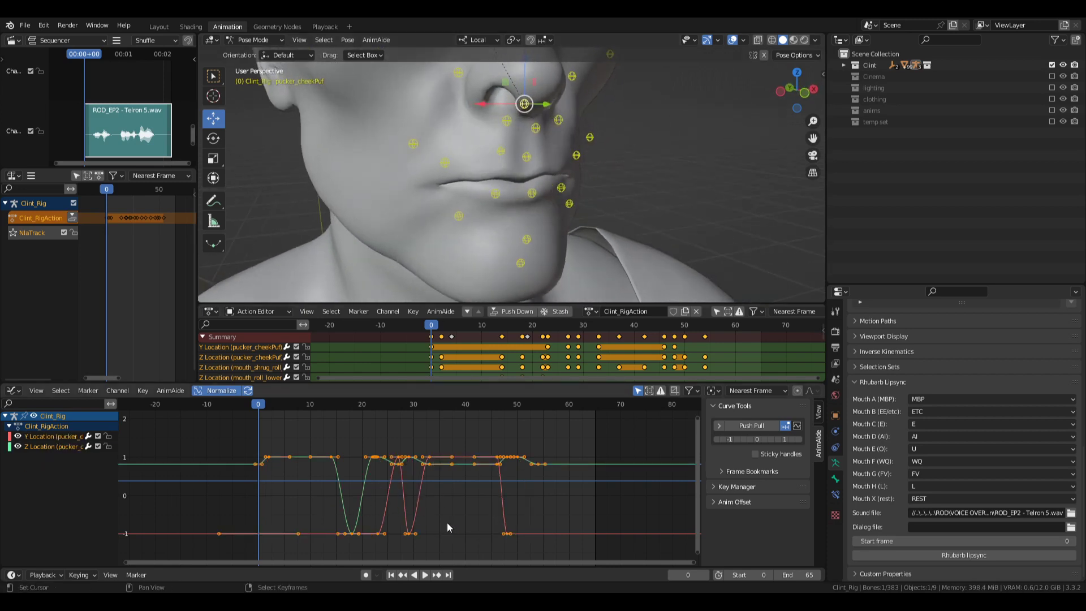
key(g)
key(y)
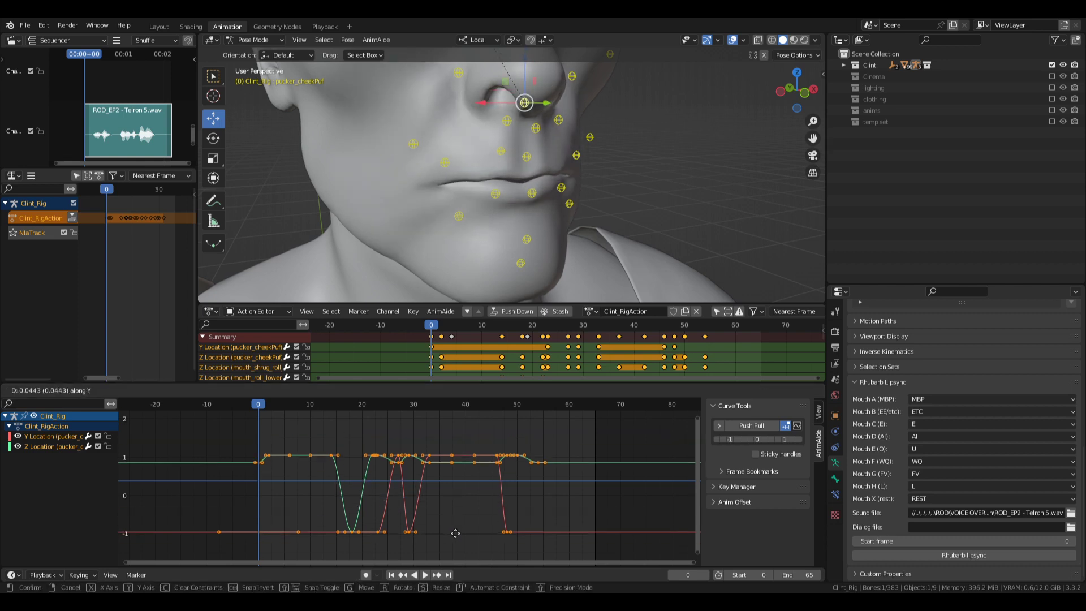
click(461, 459)
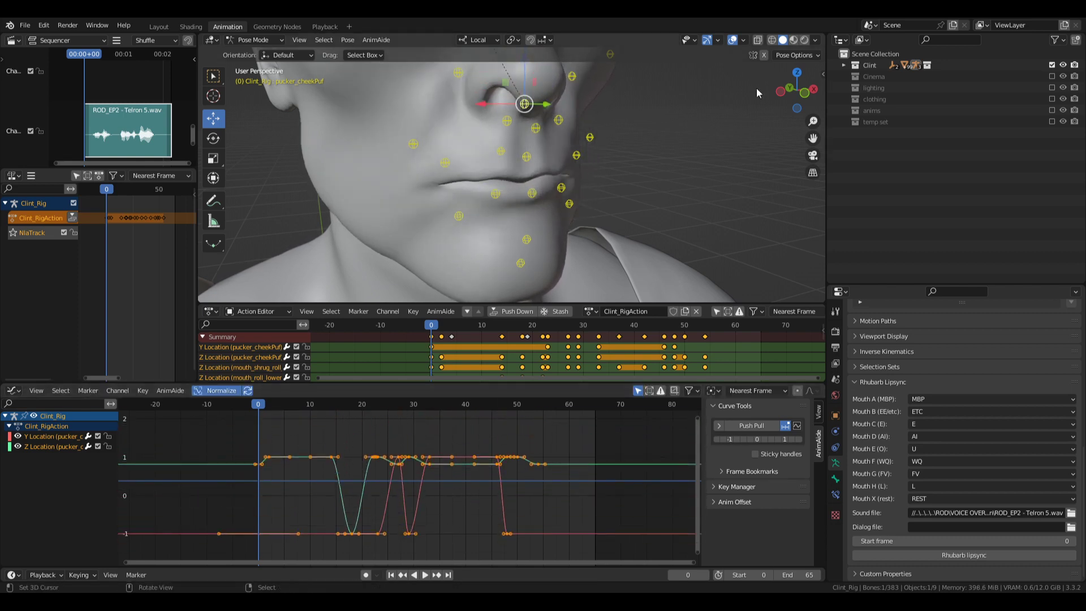
- Save the file and select the mouth_upper_up_L and mouth_upper_up_R controls together to view their curves
middle_drag(756, 87, 521, 212)
key(ctrl+s)
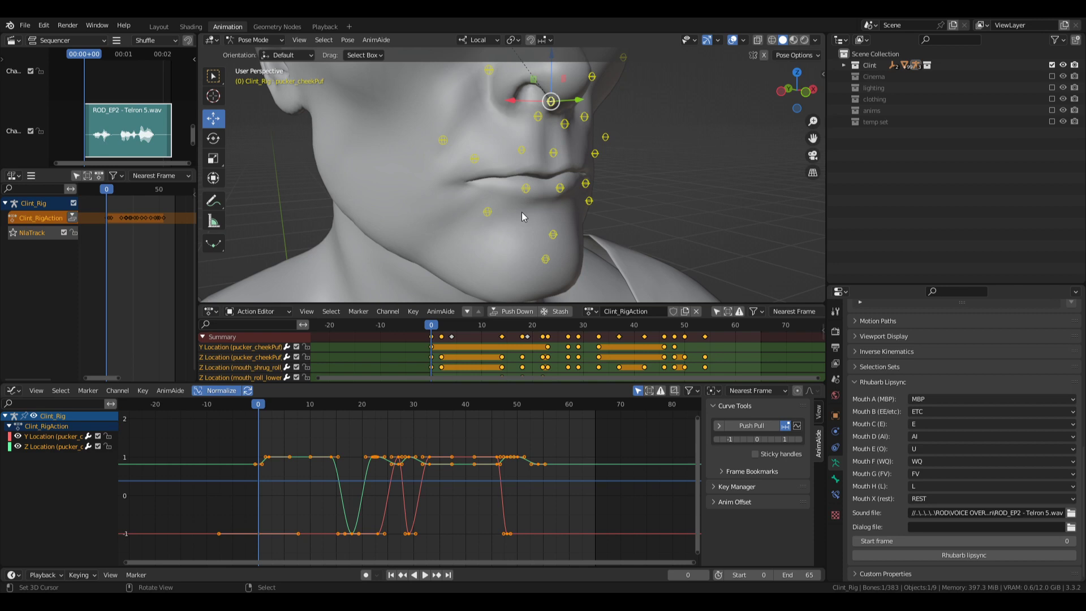
middle_drag(555, 217, 531, 145)
click(446, 112)
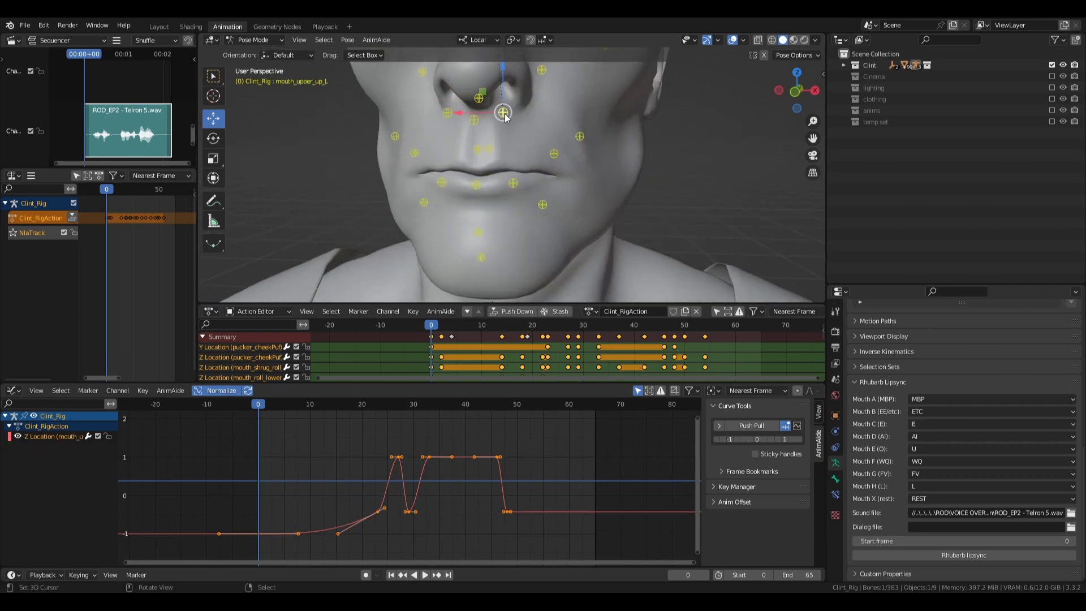
shift+click(503, 103)
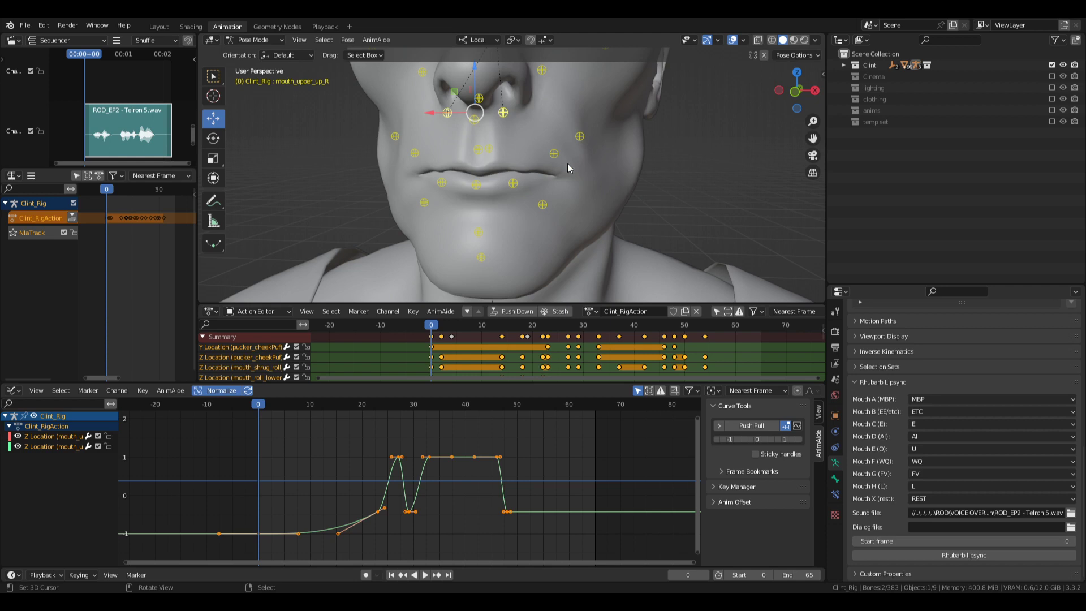
key(g)
key(Escape)
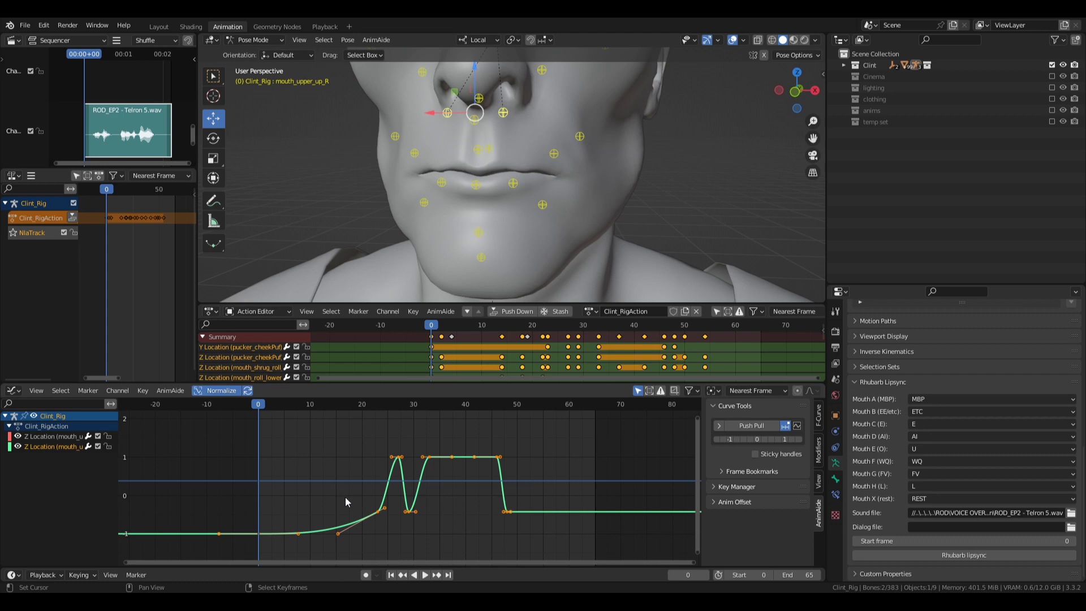
- Scrub to frame 23 and examine the two upper-lip curves closely around their keyframe there
key(alt+a)
middle_drag(281, 501, 301, 482)
drag(301, 482, 398, 488)
drag(378, 419, 432, 500)
key(KP_Decimal)
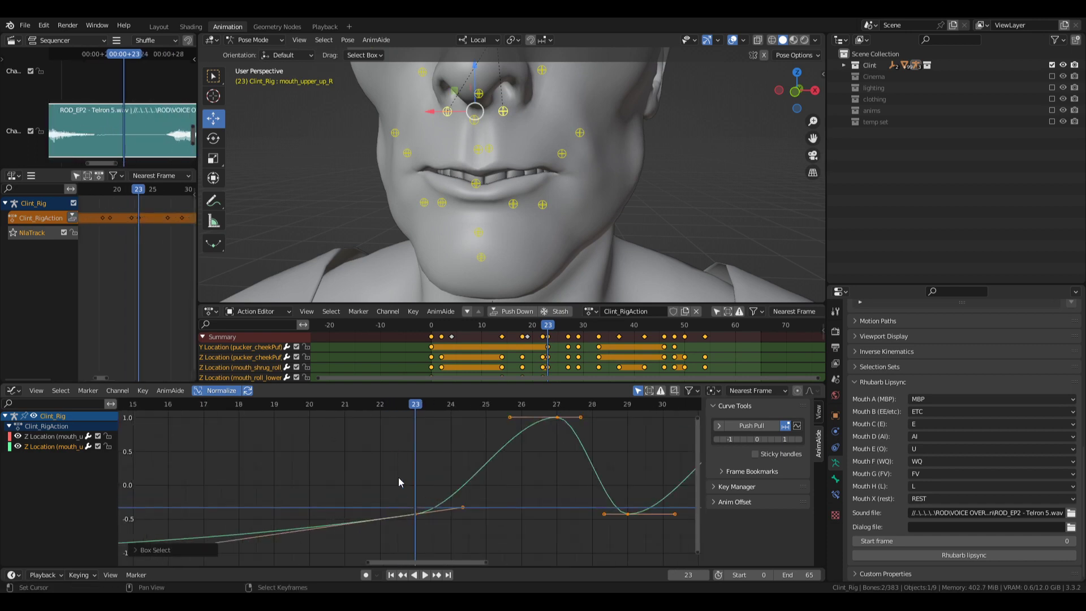
key(alt+a)
ctrl+middle_drag(456, 530, 465, 439)
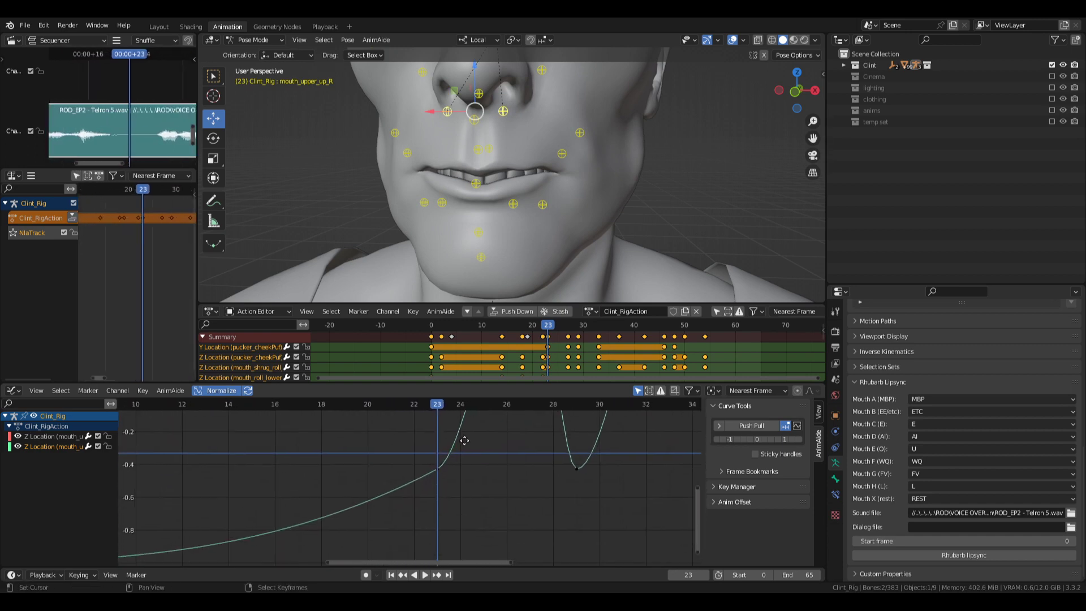
ctrl+middle_drag(469, 484, 494, 467)
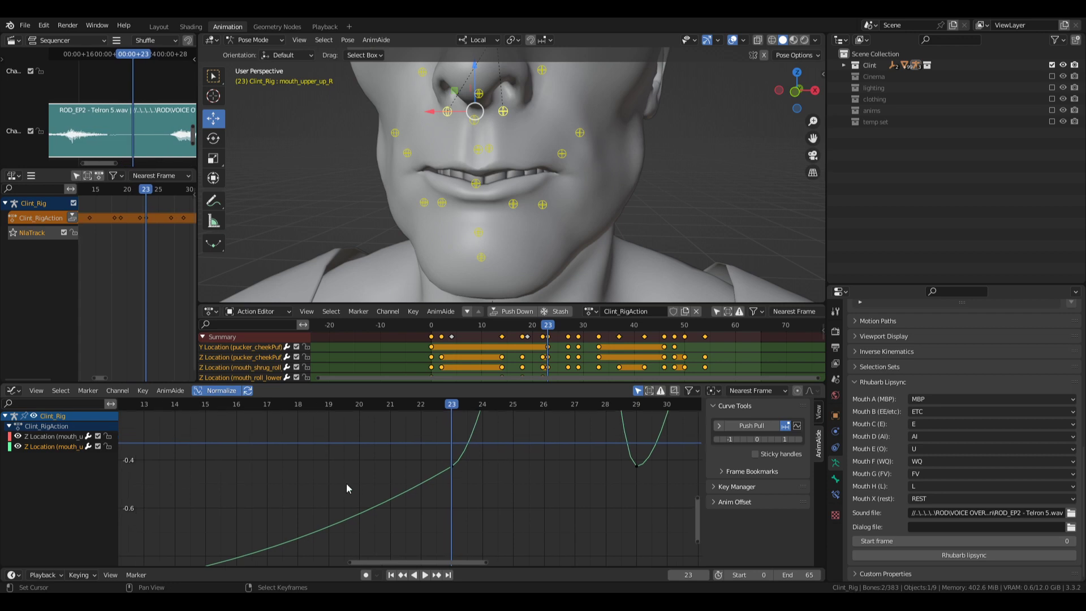
drag(346, 484, 481, 520)
key(b)
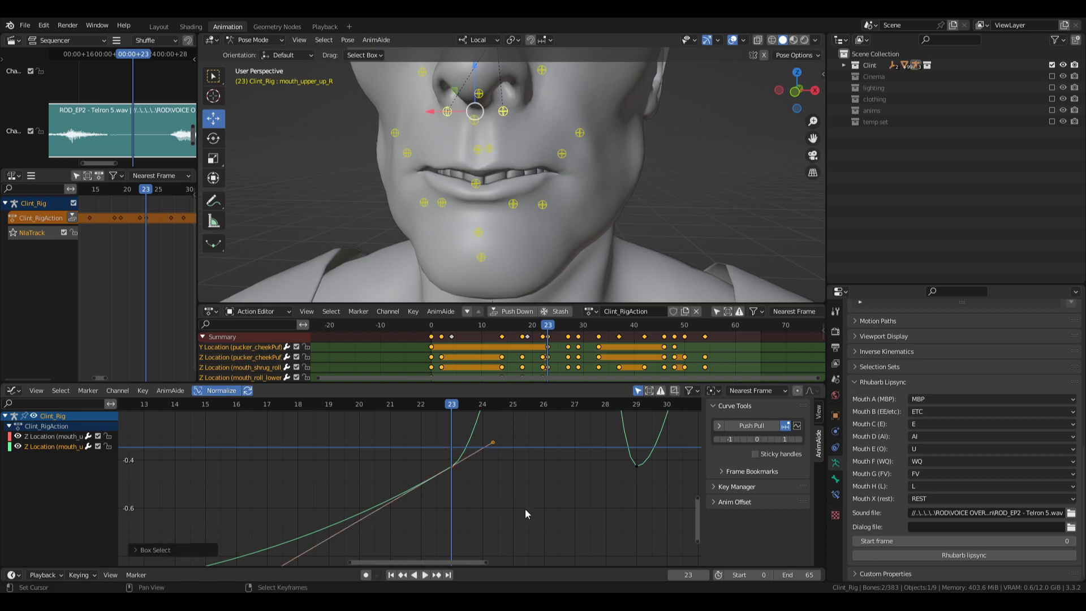
key(r)
right_click(543, 498)
- Set the handle type of the frame 23 keyframe to Free on both upper-lip Z Location curves
click(49, 437)
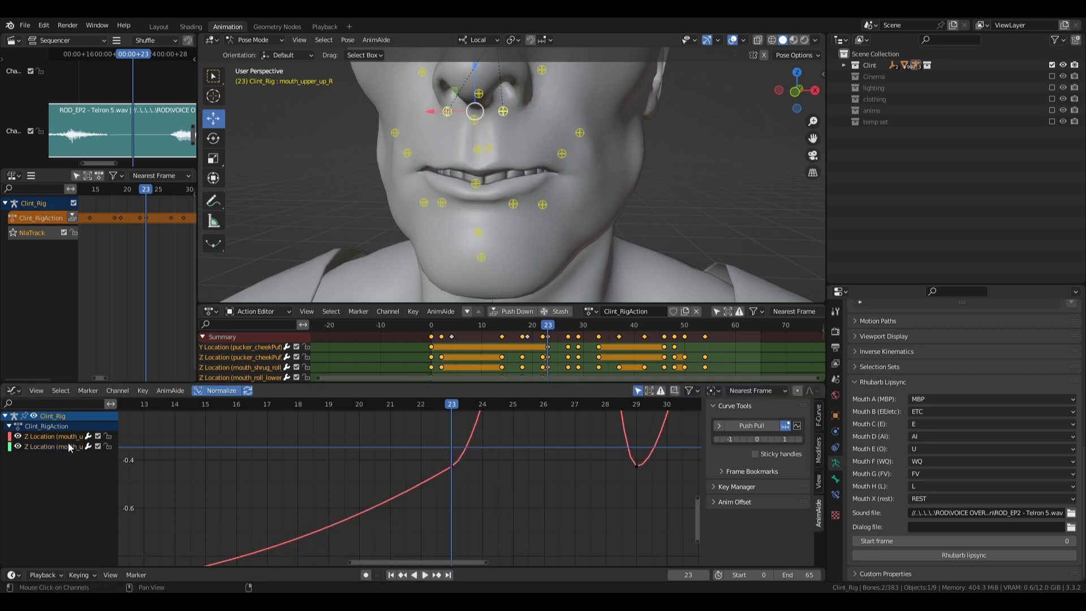
shift+click(68, 446)
key(b)
drag(431, 443, 469, 490)
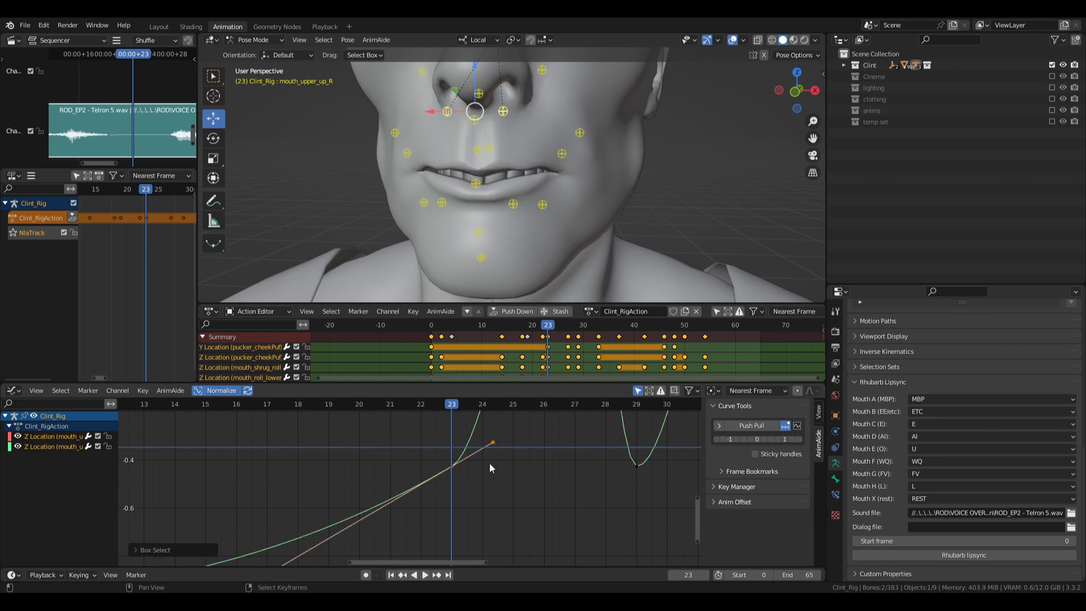
key(v)
click(512, 491)
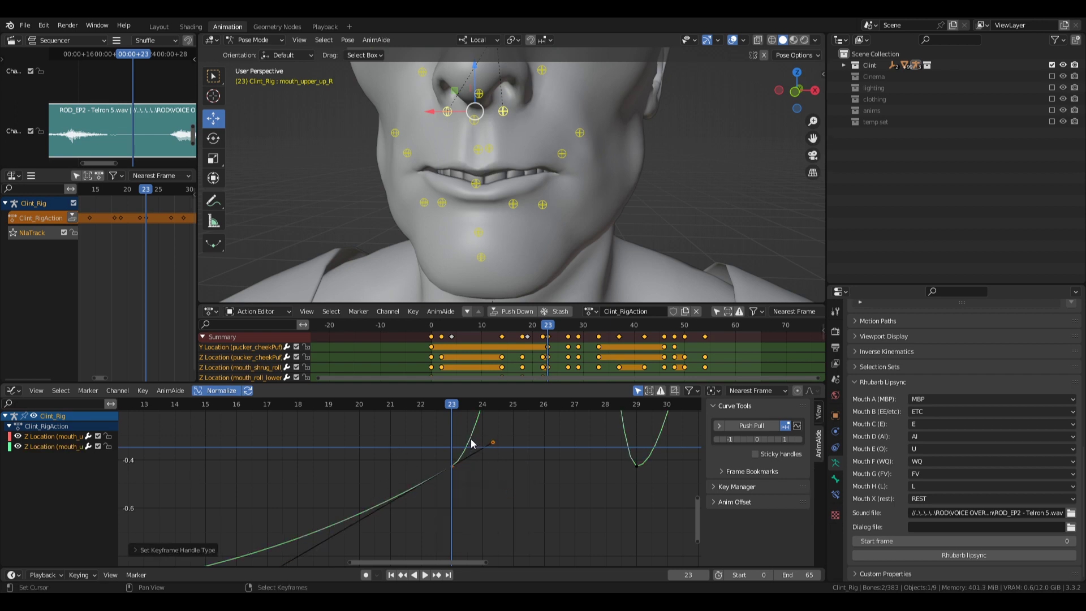
- Steepen the red upper-lip curve's frame 23 keyframe by raising and extending its right handle and shortening its left handle
right_click(449, 462)
right_drag(467, 425, 650, 484)
right_click(450, 464)
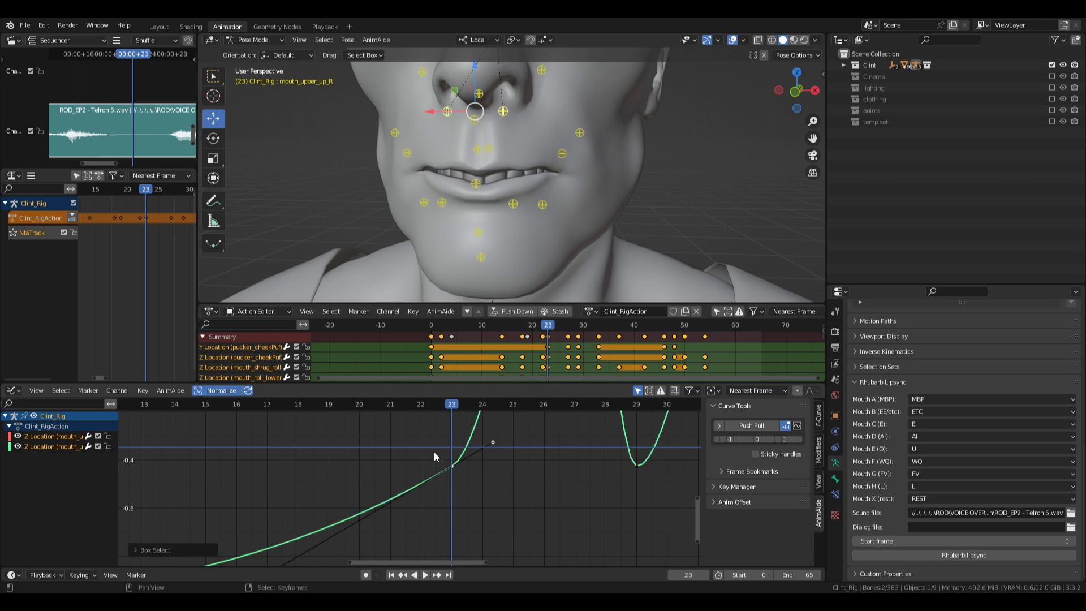
scroll(504, 465, down, 1)
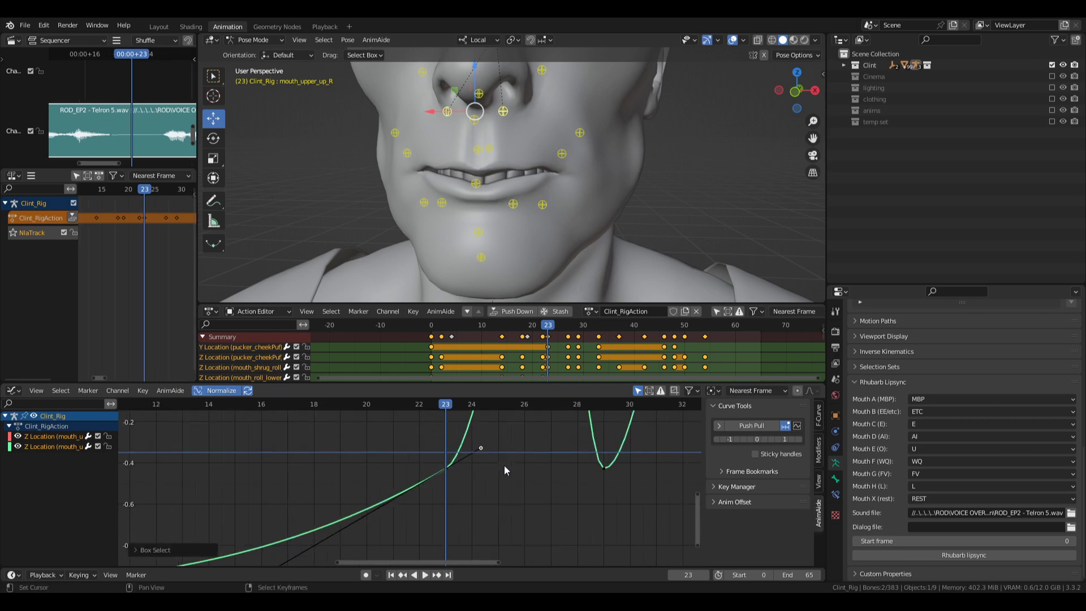
scroll(503, 465, down, 1)
scroll(483, 475, down, 1)
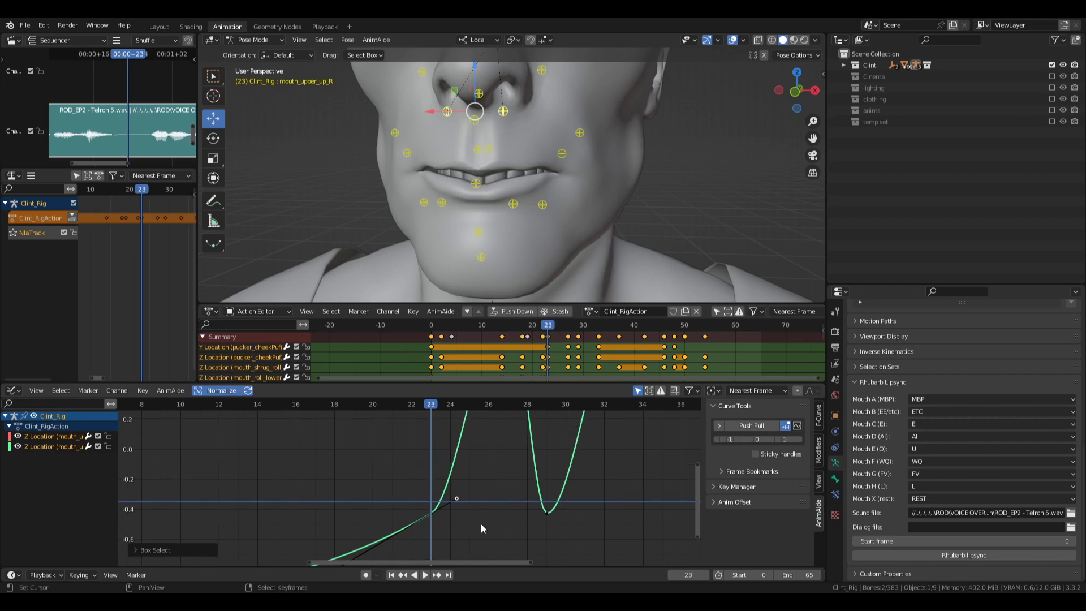
key(g)
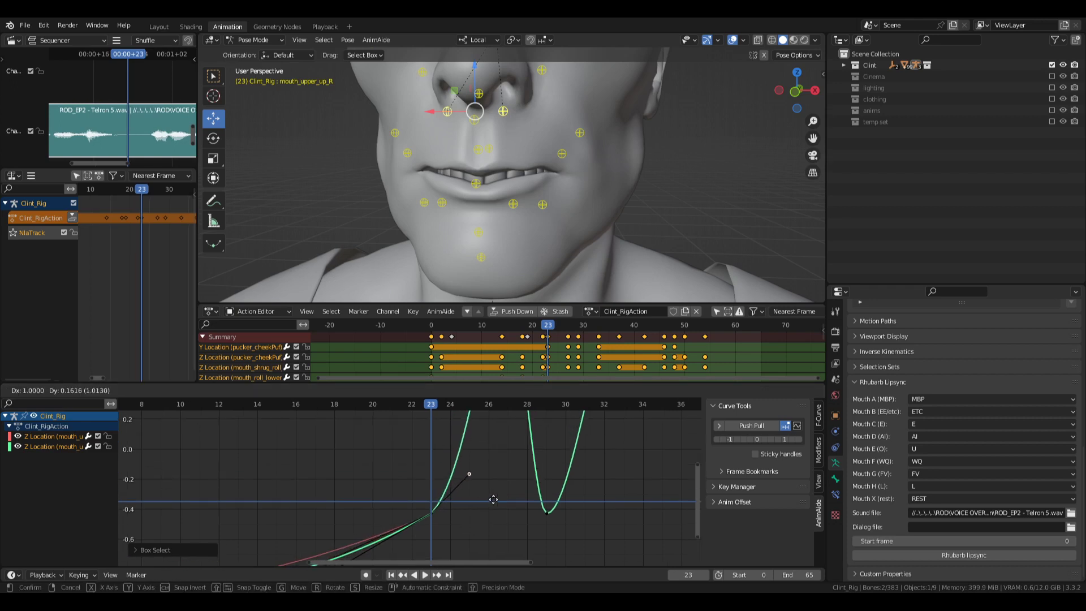
click(480, 523)
click(85, 460)
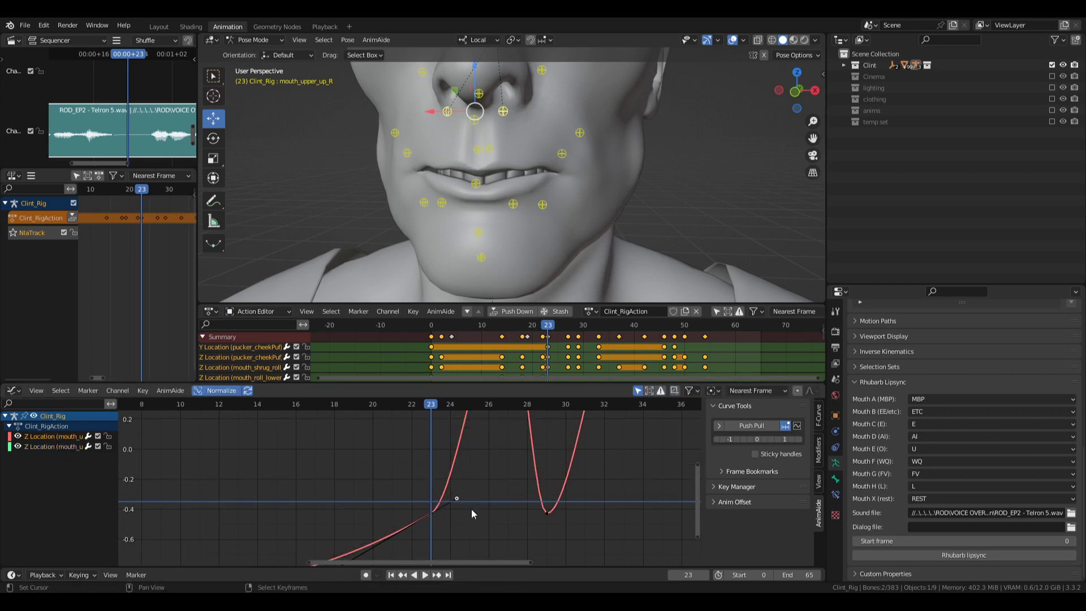
key(g)
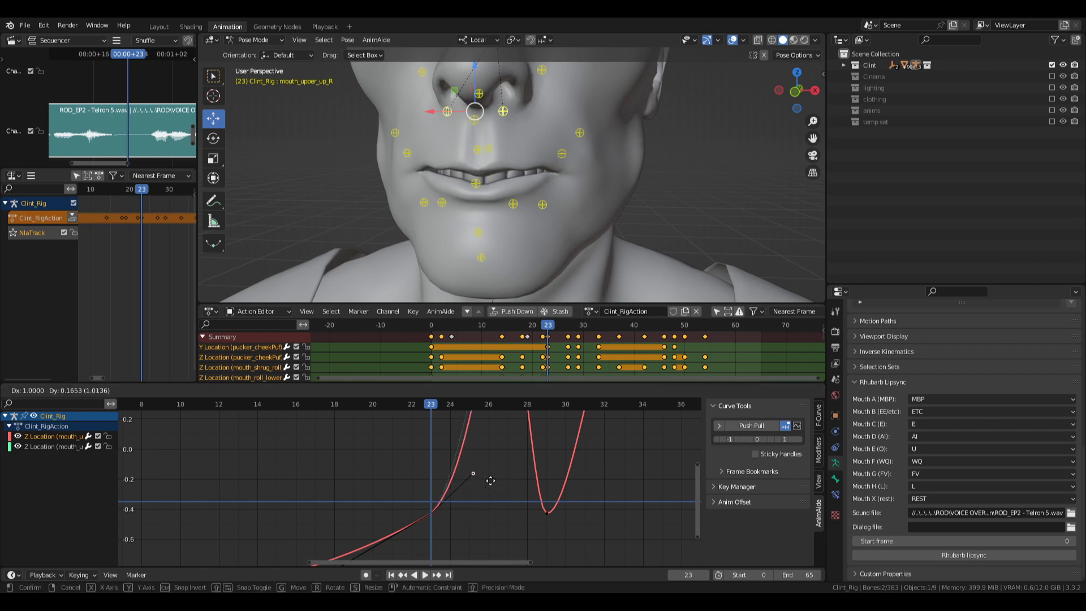
click(491, 480)
middle_drag(434, 525, 461, 472)
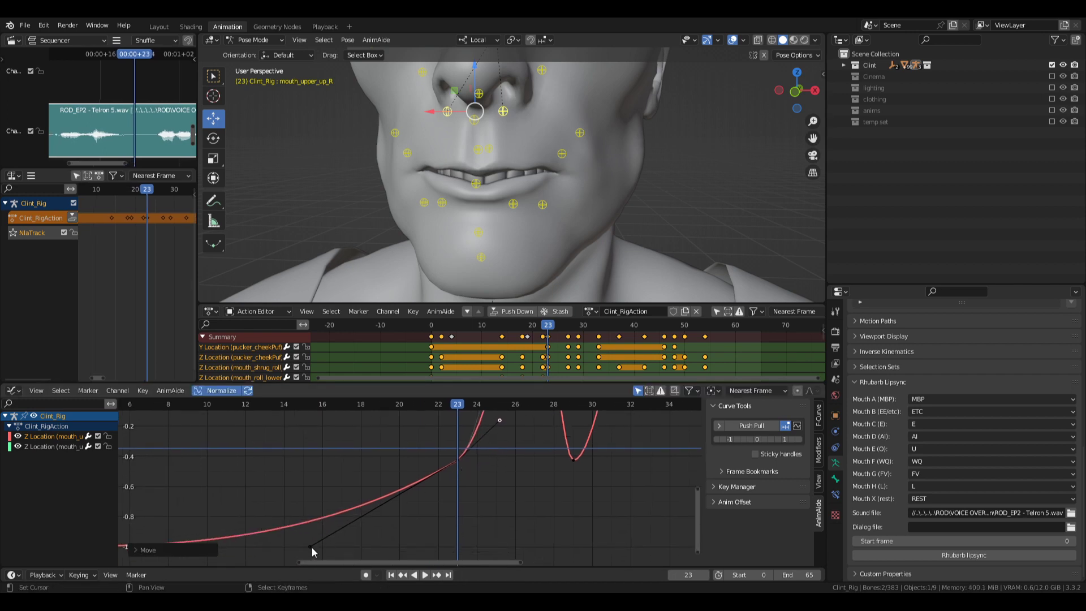
drag(311, 547, 387, 526)
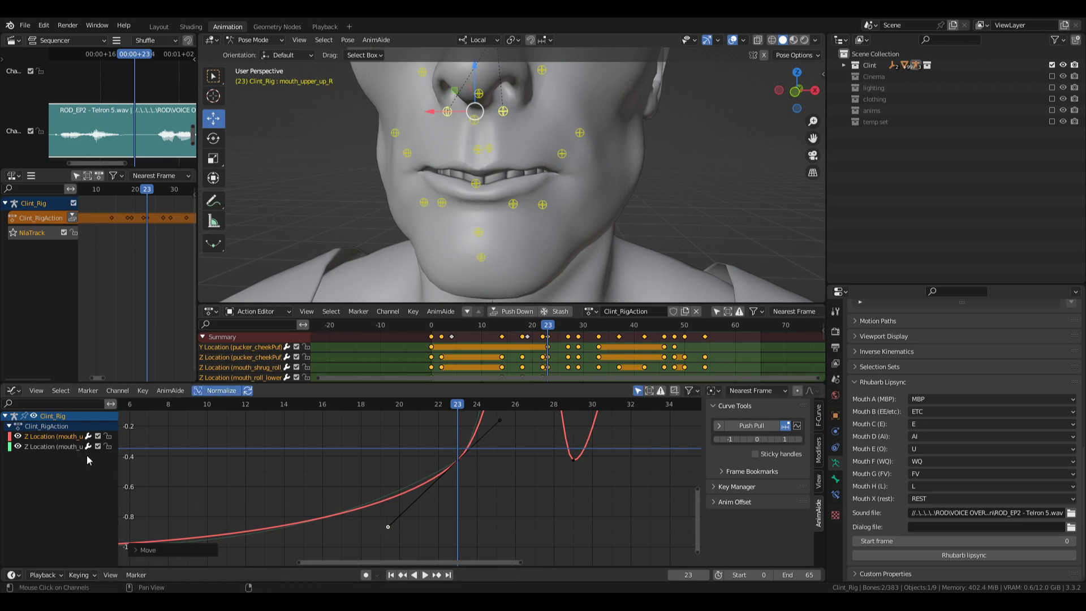
- Shorten the left handle of the green upper-lip curve's frame 23 keyframe and adjust its right handle to match the red curve
click(86, 455)
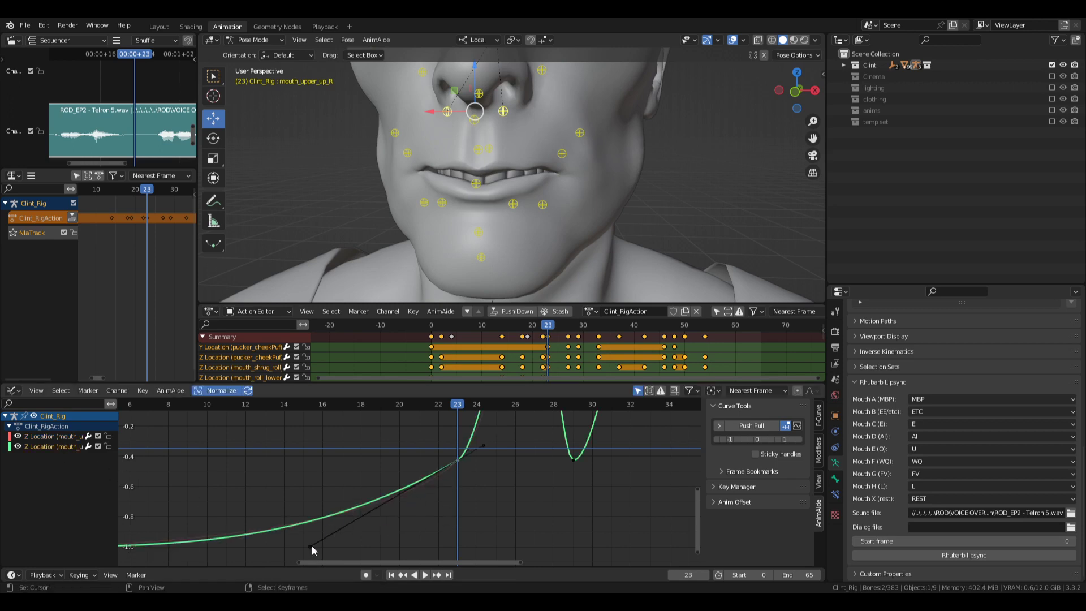
drag(311, 547, 387, 524)
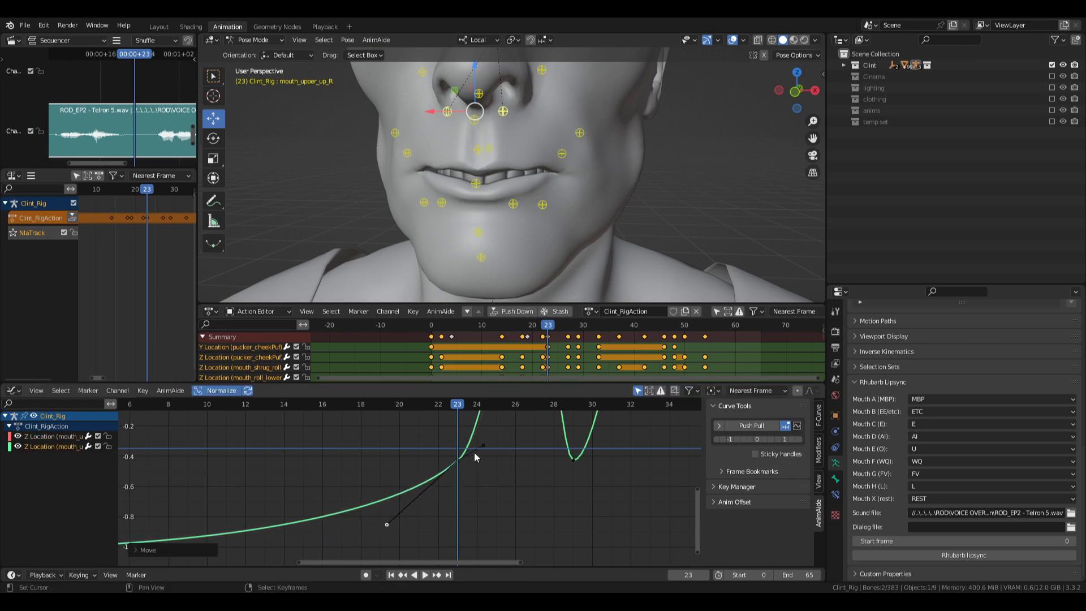
drag(482, 450, 511, 444)
right_click(512, 445)
- Scrub to frame 26 with the upper lip in close-up and scale up the frame 27 peak keyframe's handles on both curves
click(391, 477)
ctrl+middle_drag(481, 440, 460, 478)
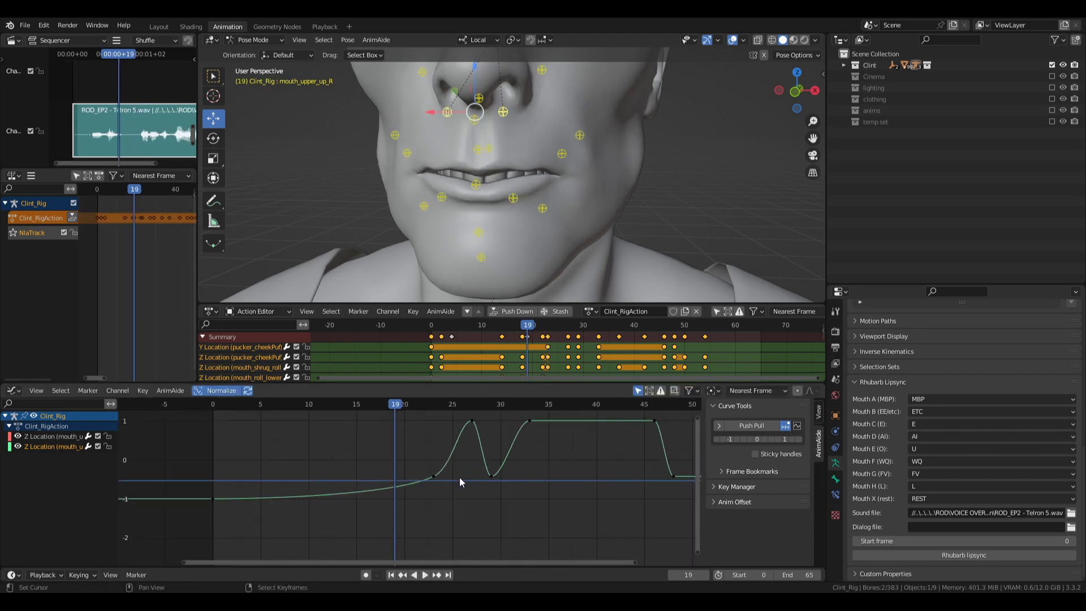
mouse_move(459, 477)
mouse_down()
mouse_move(412, 466)
mouse_move(500, 460)
mouse_move(352, 470)
mouse_move(466, 466)
mouse_up()
shift+middle_drag(520, 127, 554, 216)
drag(469, 480, 474, 436)
right_drag(468, 414, 500, 443)
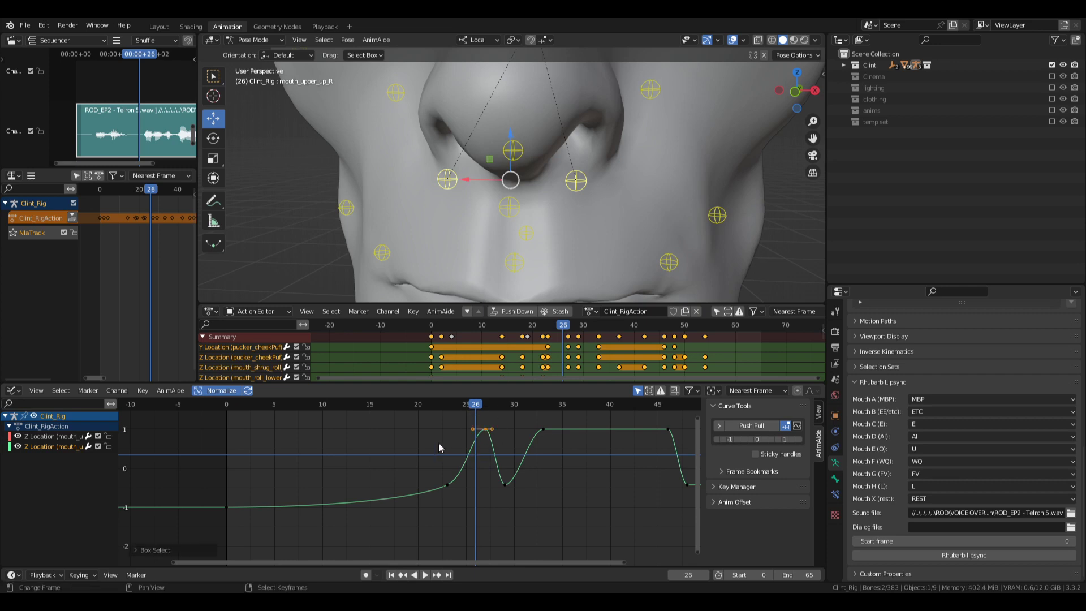
click(64, 435)
right_drag(437, 422, 504, 437)
key(s)
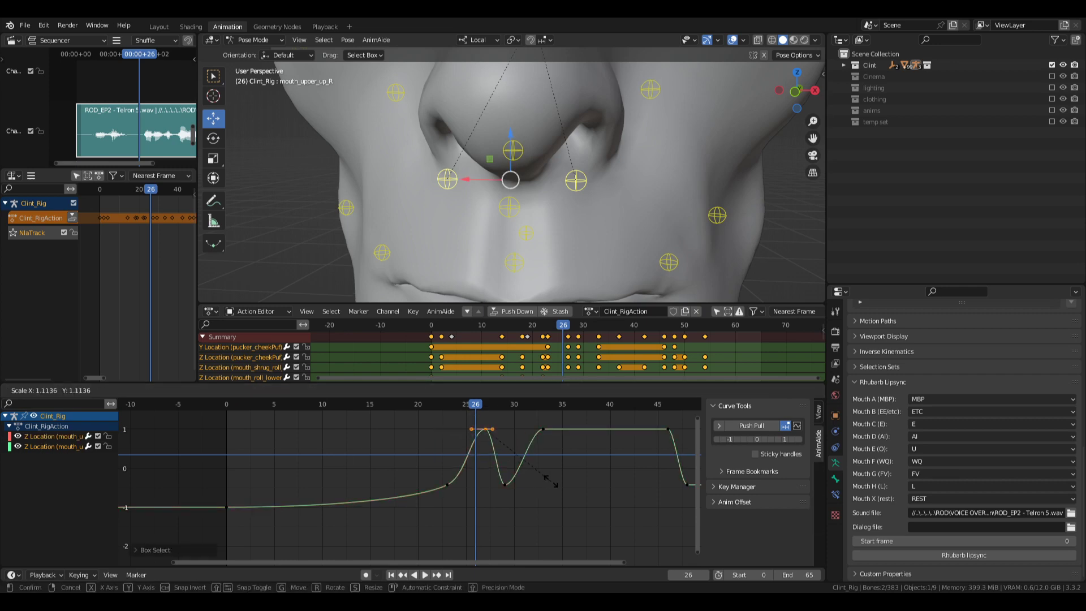
click(558, 481)
- Set the handle type of the frame 27 peak keyframe to Free on both upper-lip curves
right_drag(495, 492, 512, 473)
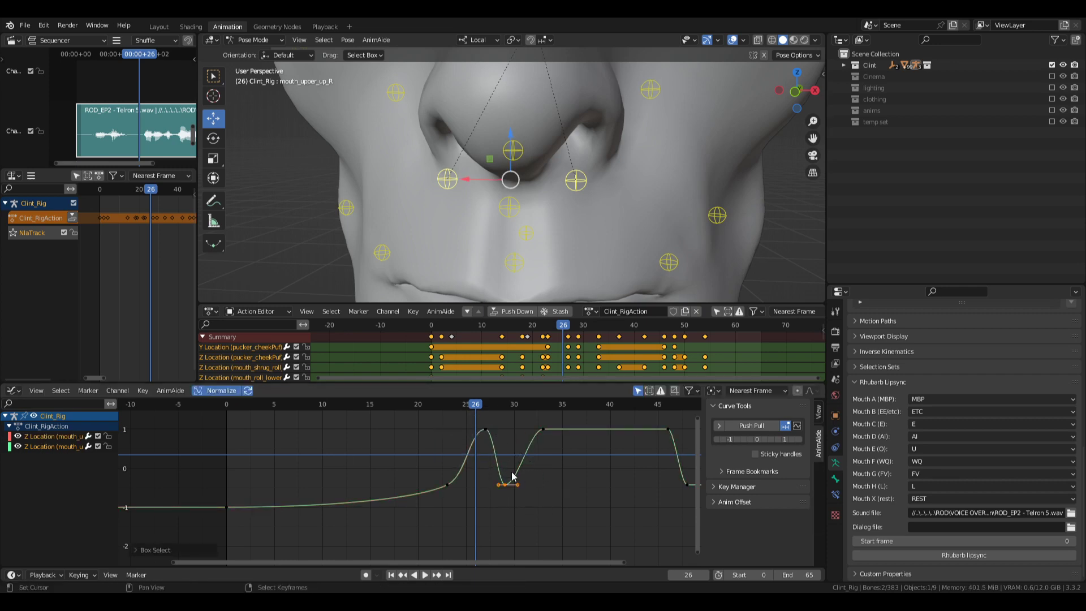
right_click(484, 432)
ctrl+middle_drag(508, 436, 351, 481)
key(v)
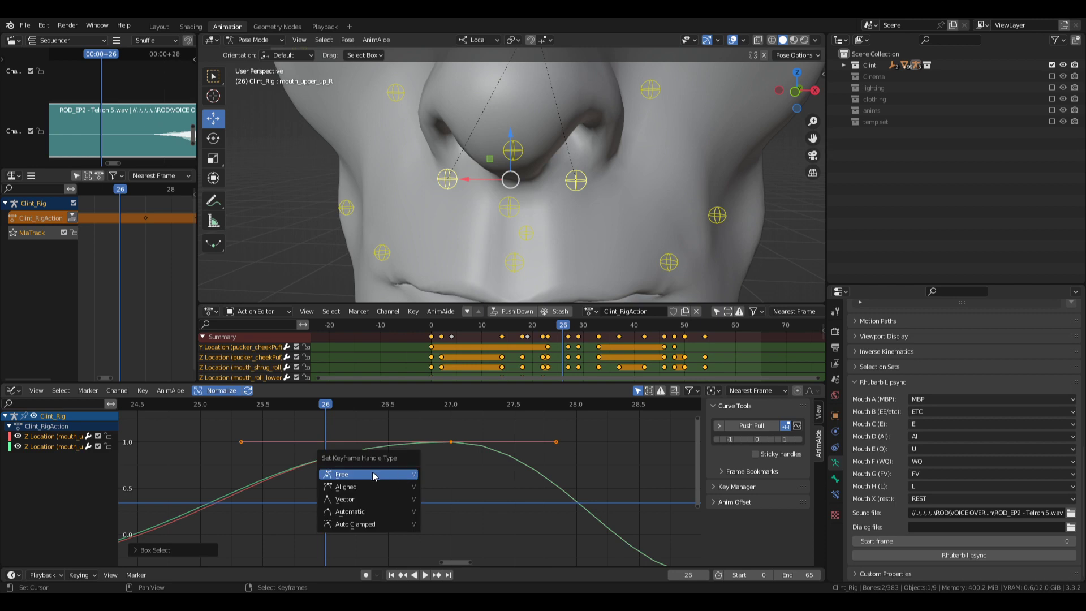
click(373, 475)
right_drag(538, 429, 572, 455)
right_click(467, 443)
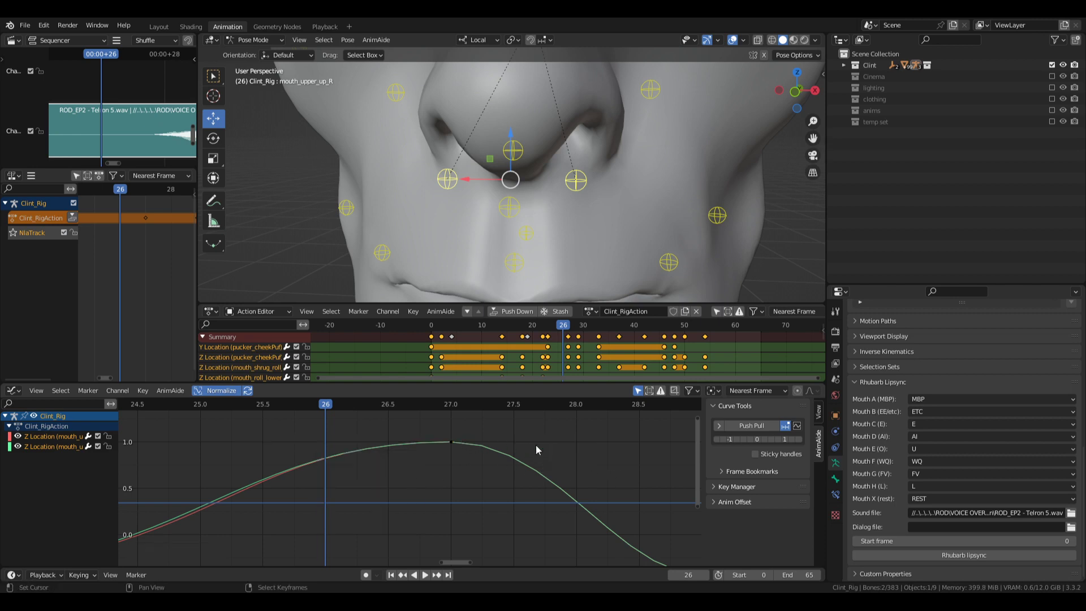
right_click(449, 442)
shift+right_drag(531, 421, 660, 475)
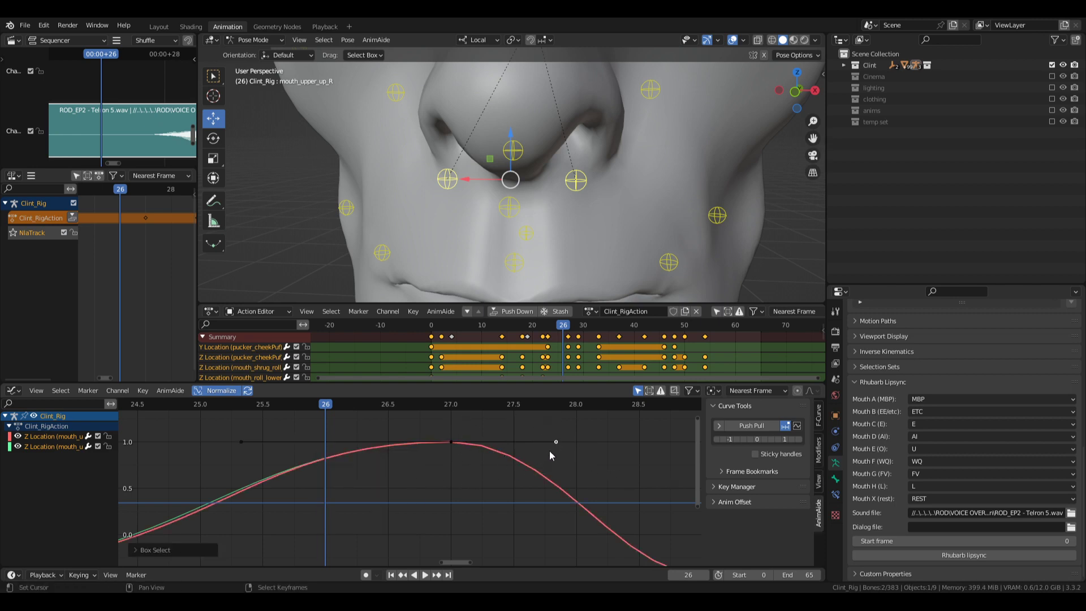
key(g)
right_click(630, 455)
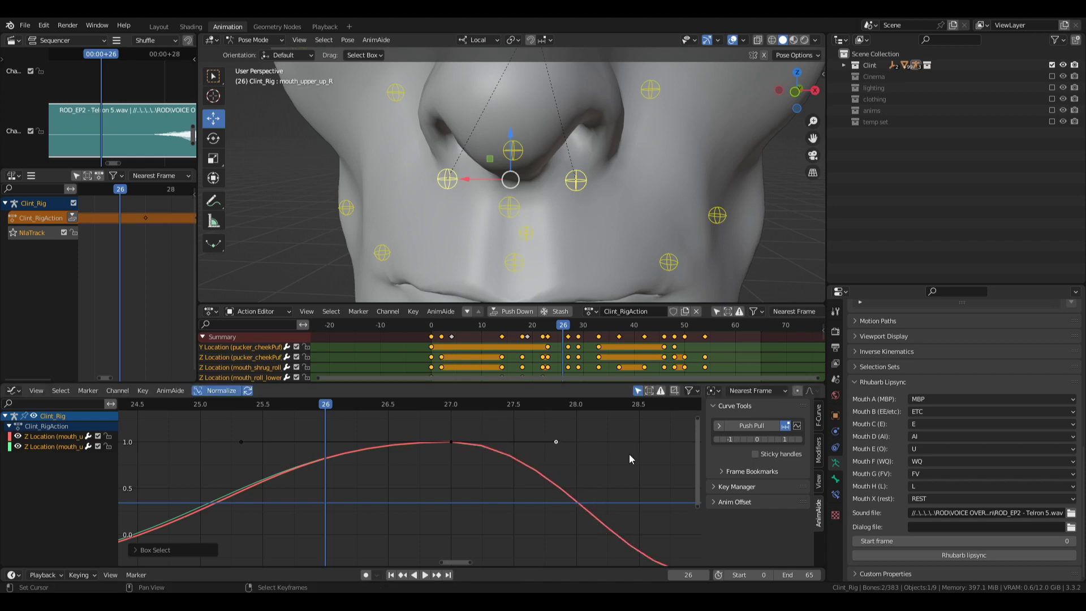
- Extend the right handle of the green curve's frame 27 keyframe to about frame 28 to hold the peak longer
click(62, 447)
right_click(450, 442)
right_click(558, 441)
key(g)
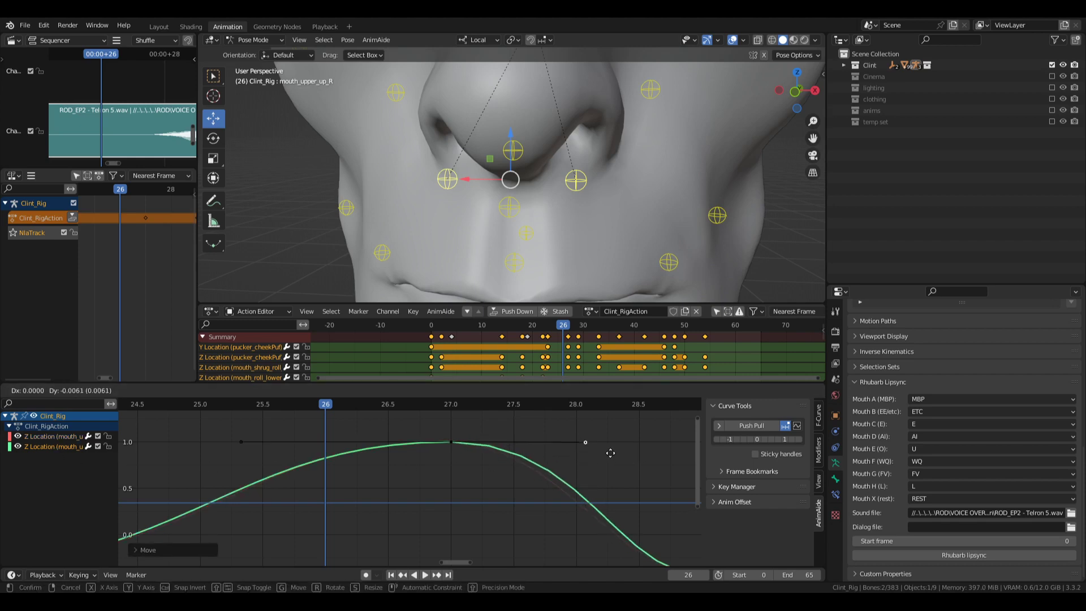
click(617, 456)
- Extend the right handle of the red curve's frame 27 keyframe to about frame 28, matching the green curve
click(53, 437)
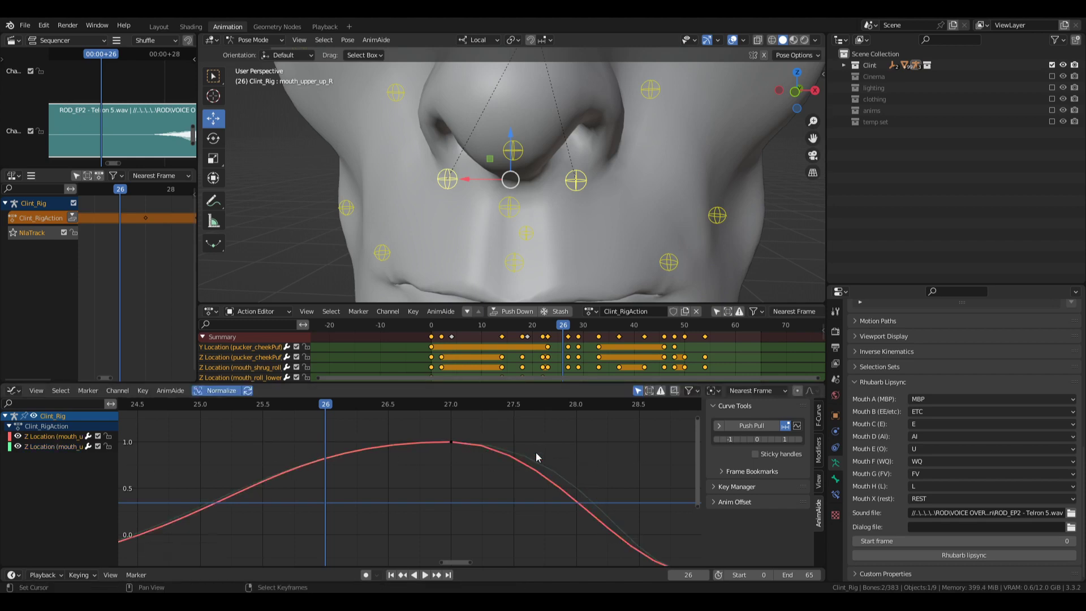
right_click(450, 442)
right_click(552, 442)
key(g)
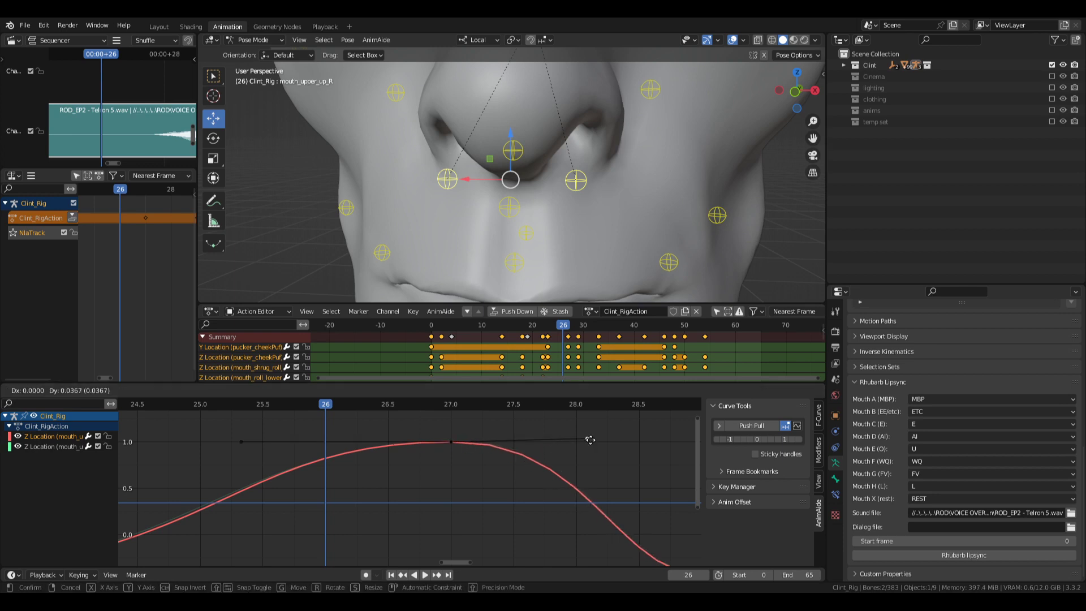
click(601, 445)
- Smooth the red upper-lip curve's keyframes at frames 33, 46 and 48 with the AnimAide Smooth tool
scroll(586, 456, down, 10)
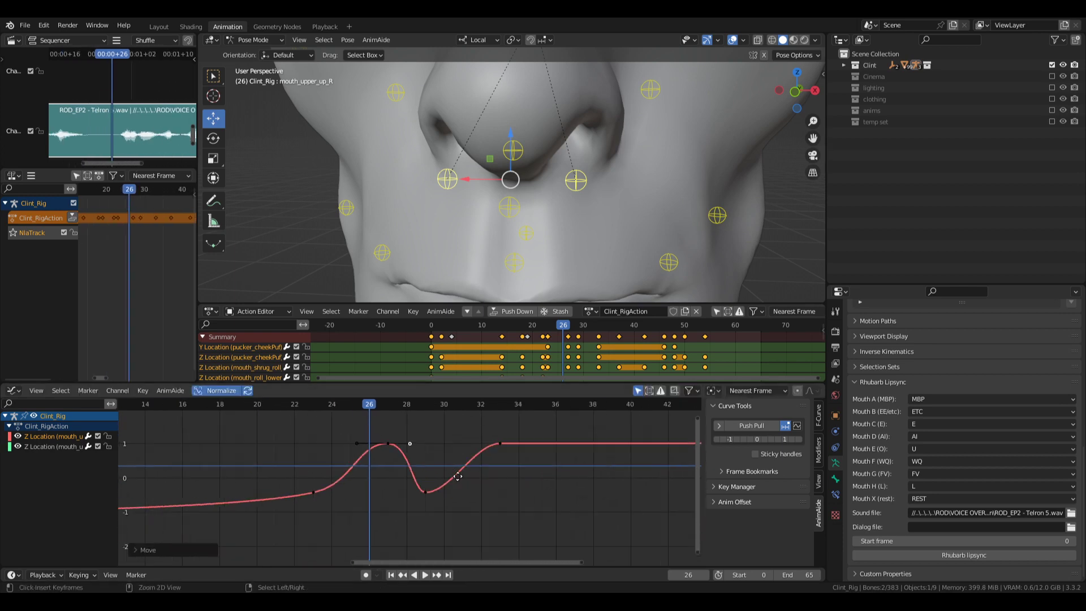
drag(454, 449, 595, 491)
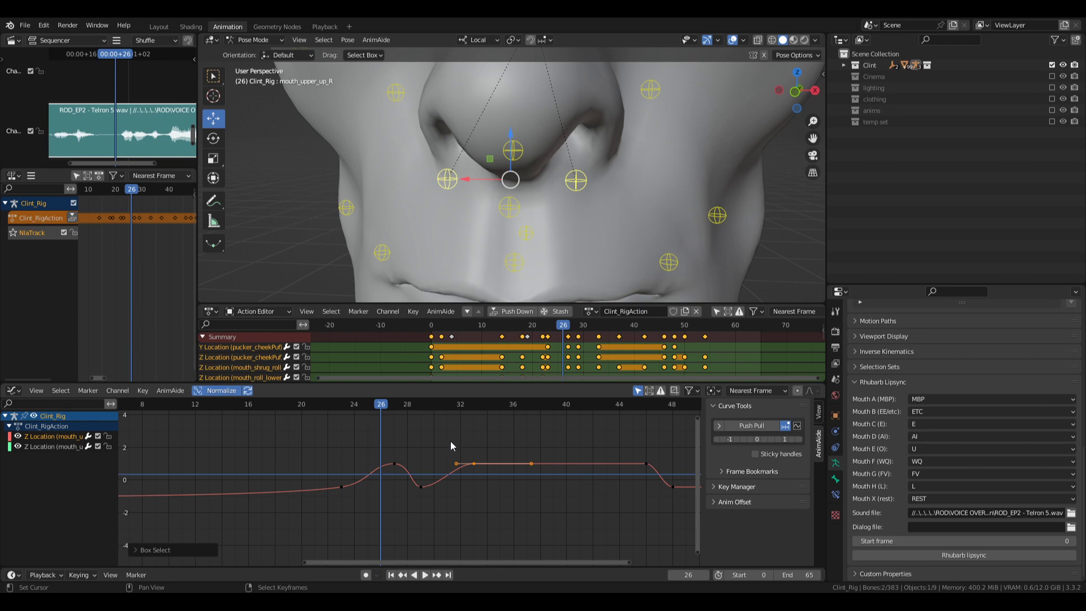
drag(450, 440, 683, 516)
key(KP_Decimal)
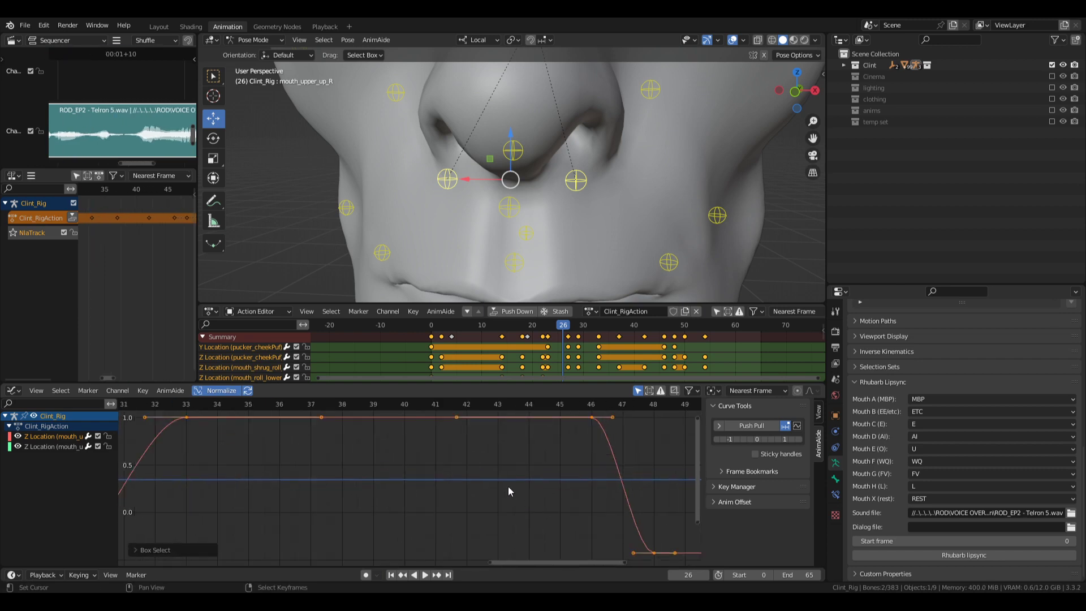
scroll(463, 480, down, 5)
mouse_move(398, 481)
ctrl+middle_down()
mouse_move(378, 481)
mouse_move(400, 482)
ctrl+middle_up()
middle_drag(302, 484, 455, 480)
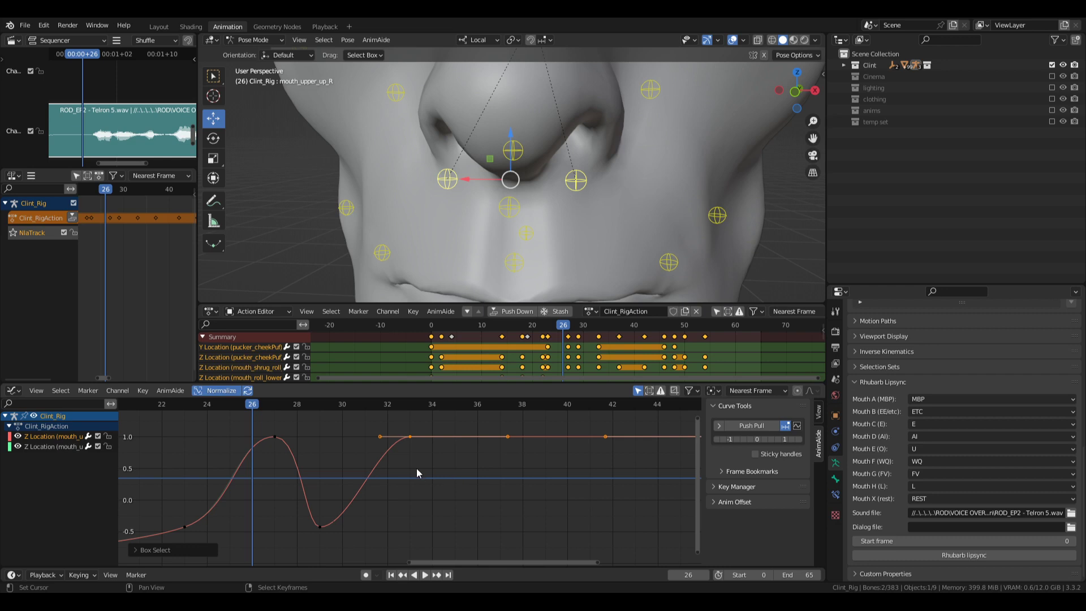
click(799, 427)
click(820, 227)
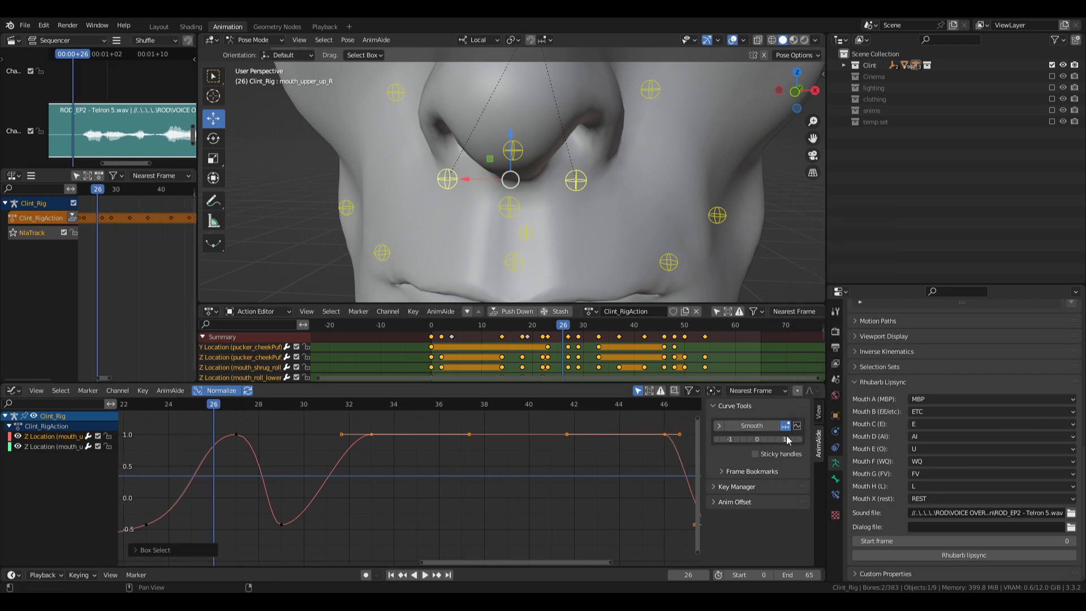
drag(786, 439, 768, 440)
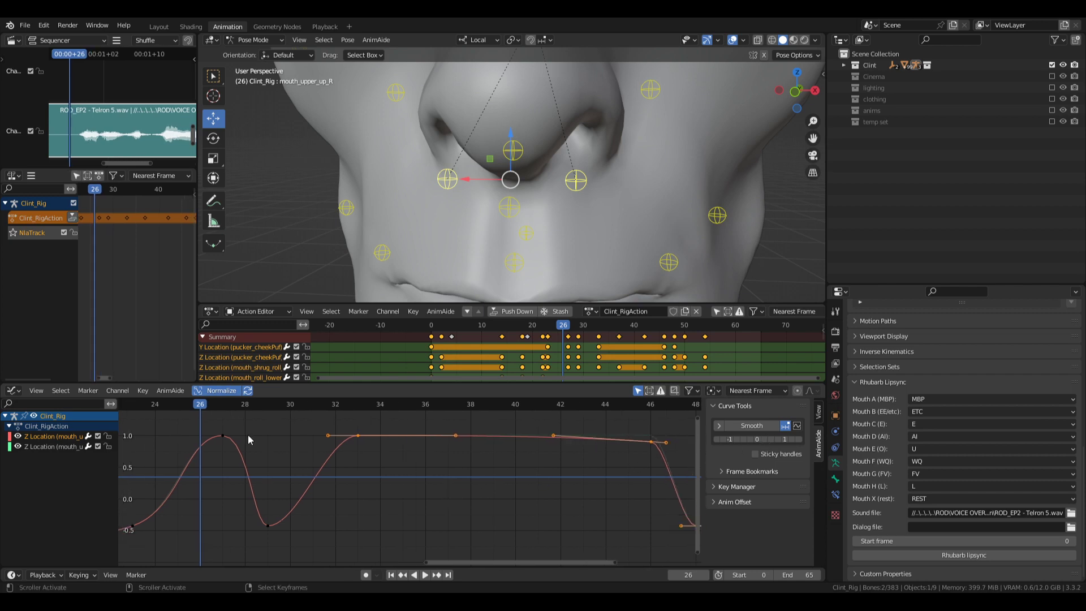
- Smooth the green upper-lip curve's keyframes at frames 33, 46 and 48 with the same AnimAide tool
drag(298, 423, 678, 464)
click(46, 446)
drag(325, 419, 672, 460)
click(758, 440)
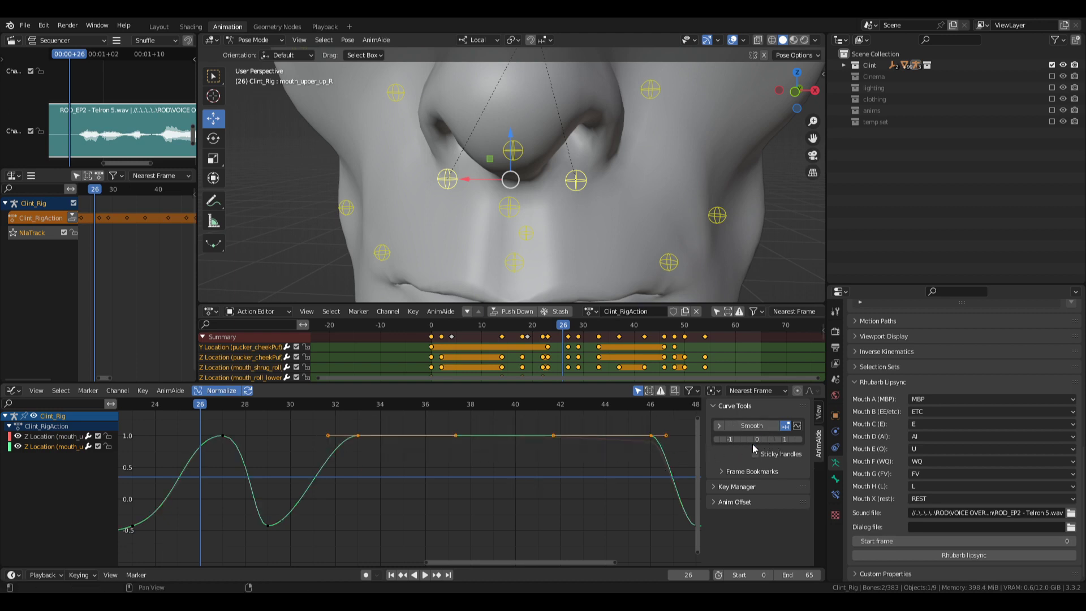
middle_drag(577, 476, 509, 469)
middle_drag(283, 473, 409, 477)
middle_drag(244, 466, 331, 462)
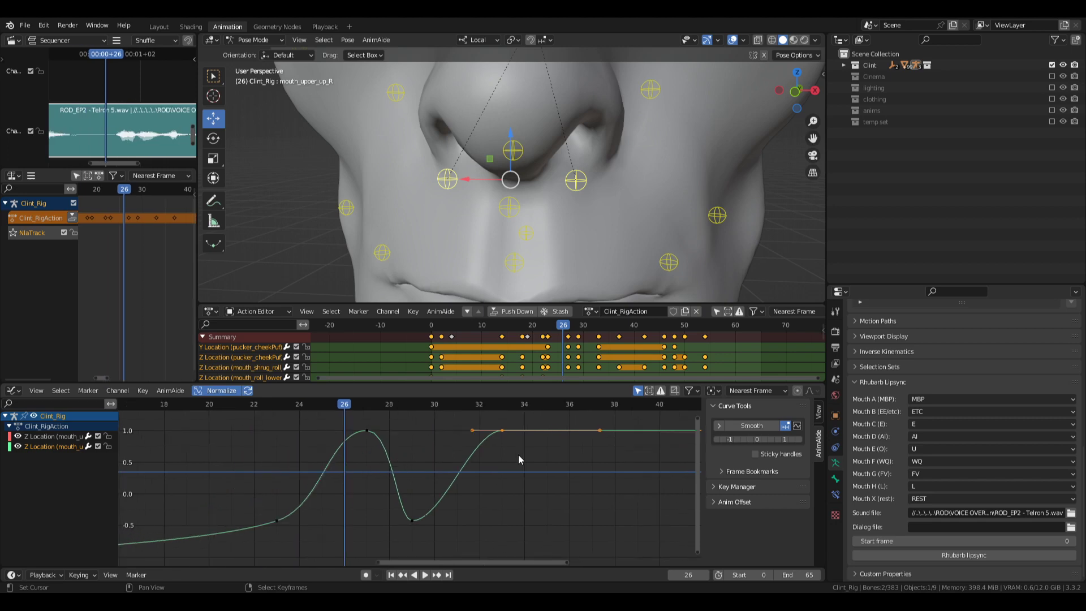
middle_drag(518, 454, 346, 452)
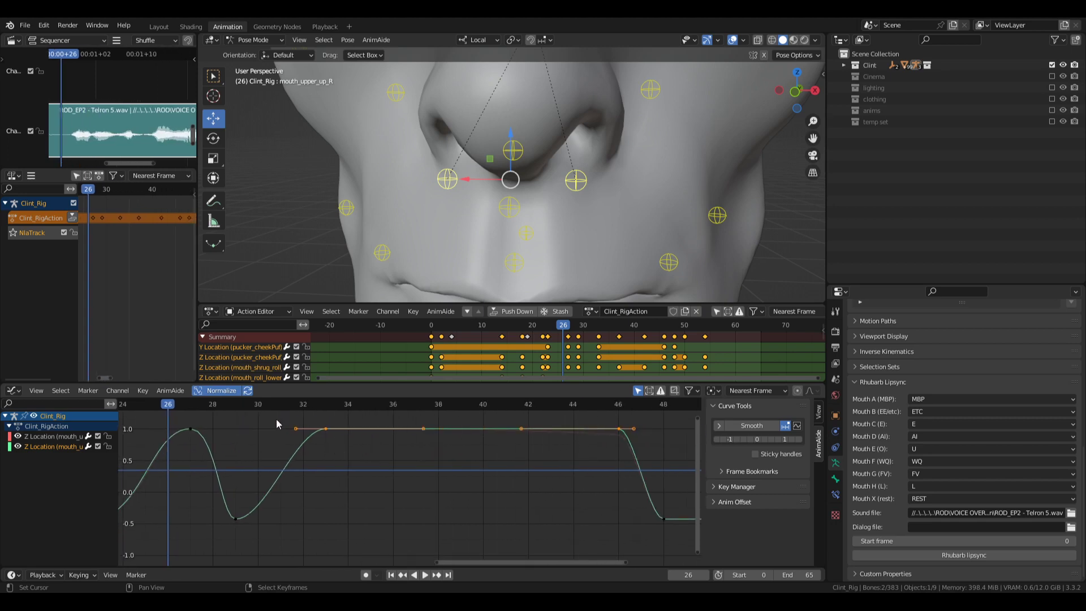
drag(276, 419, 690, 529)
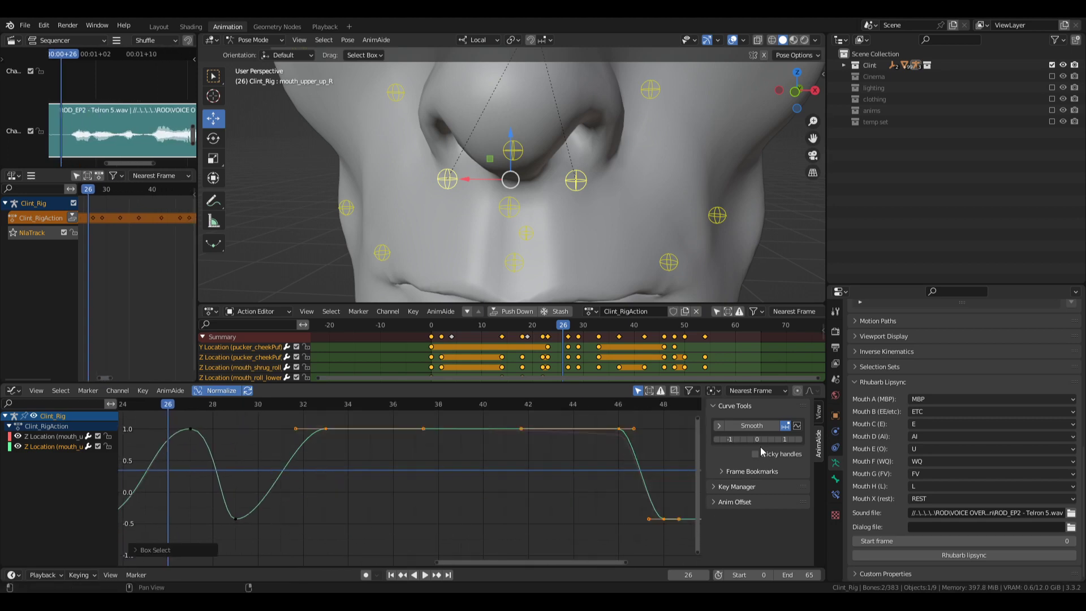
click(764, 438)
click(353, 491)
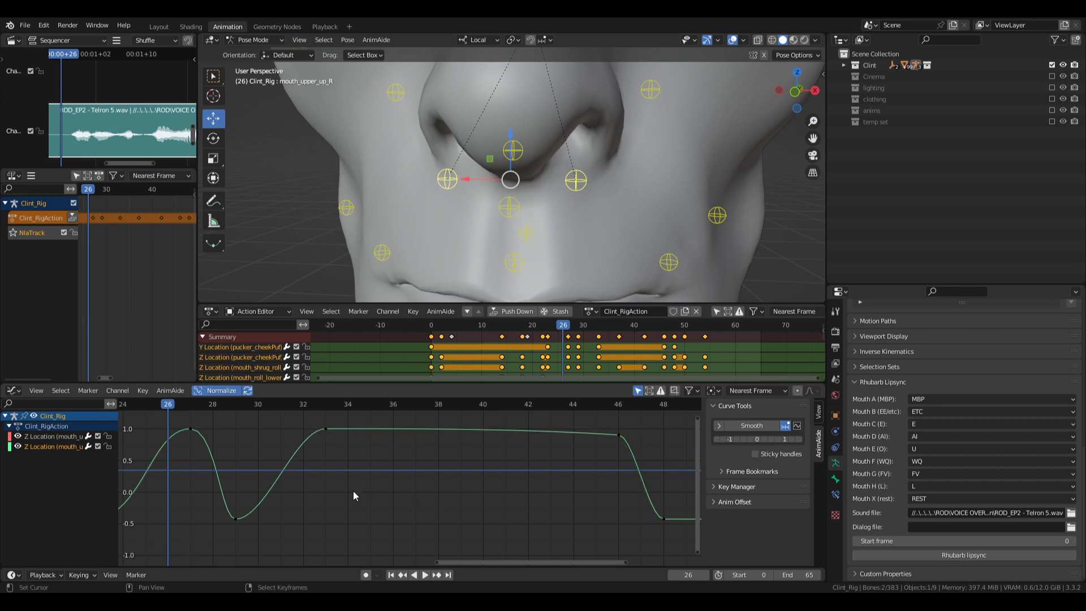
- Lower the left handle of the red curve's frame 33 keyframe so the plateau arcs upward
middle_drag(353, 490, 381, 489)
drag(334, 418, 406, 470)
middle_drag(406, 470, 425, 482)
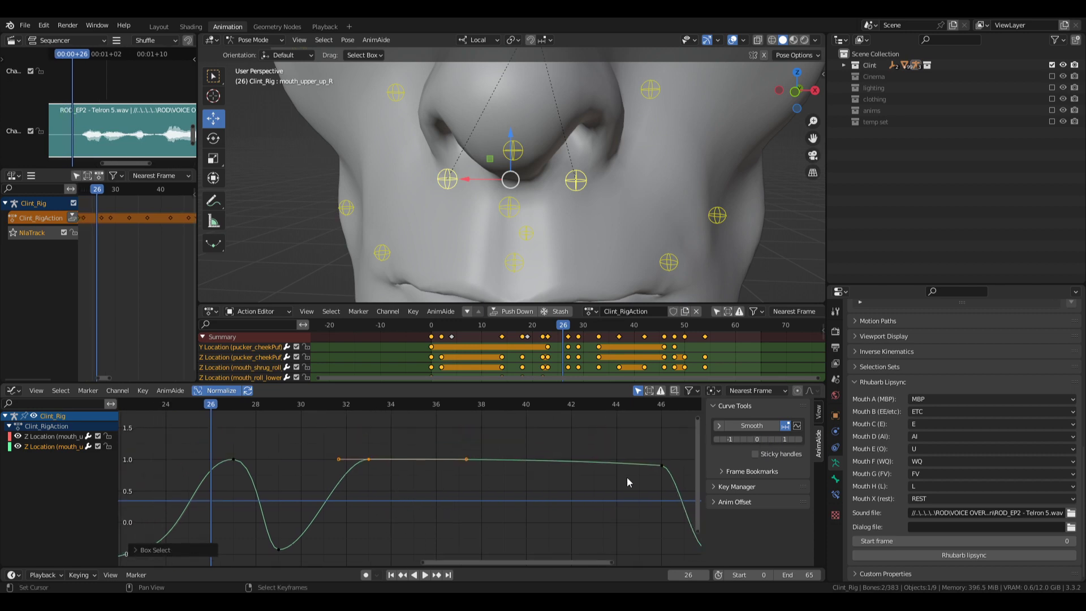
middle_drag(626, 477, 594, 464)
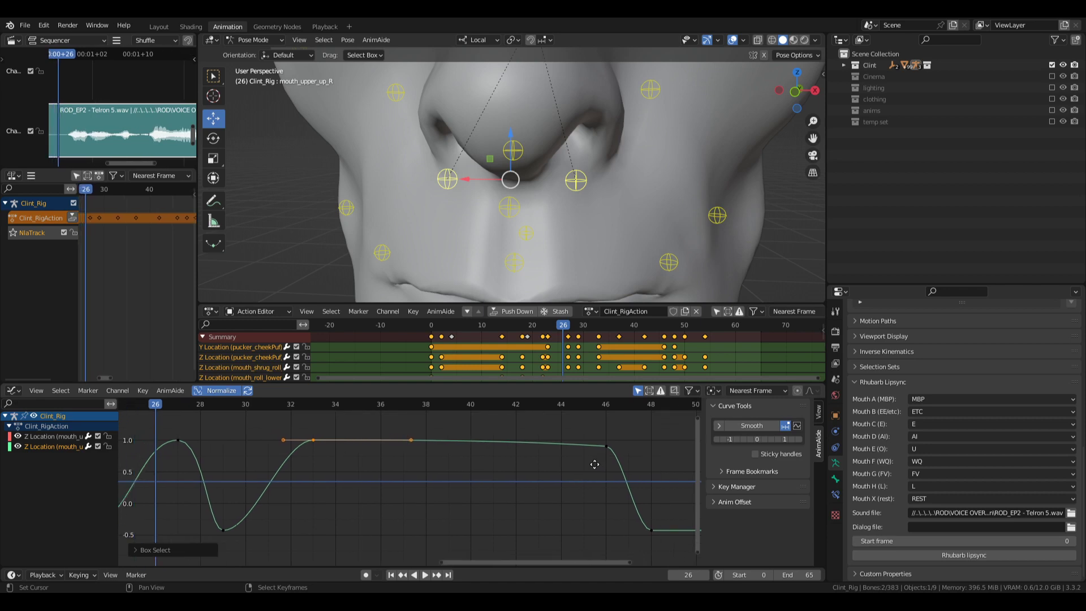
click(46, 436)
middle_drag(273, 453, 373, 470)
scroll(282, 453, up, 7)
click(324, 469)
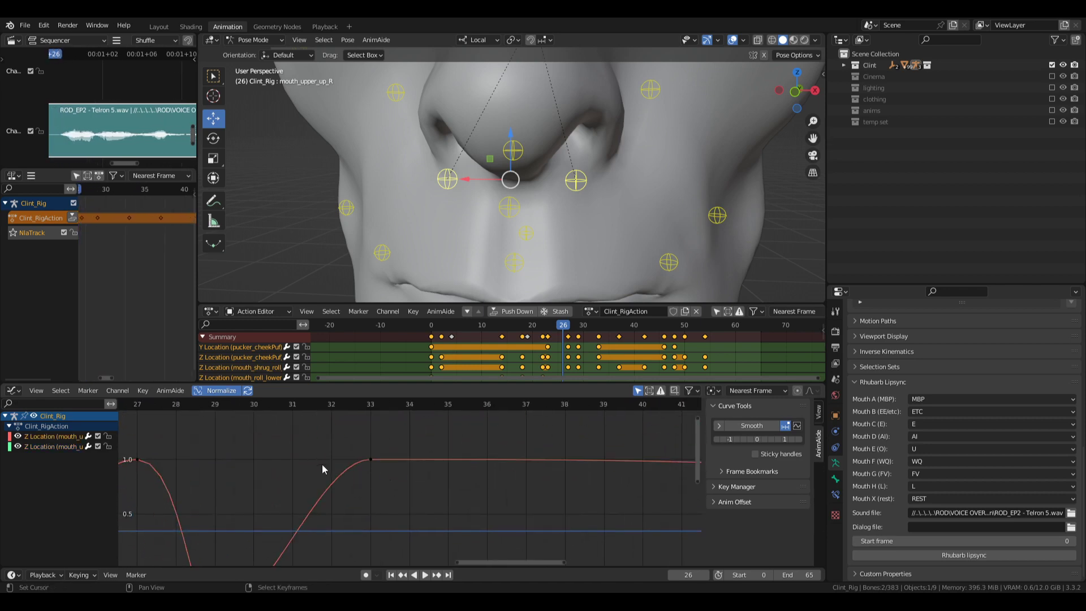
click(372, 461)
click(320, 458)
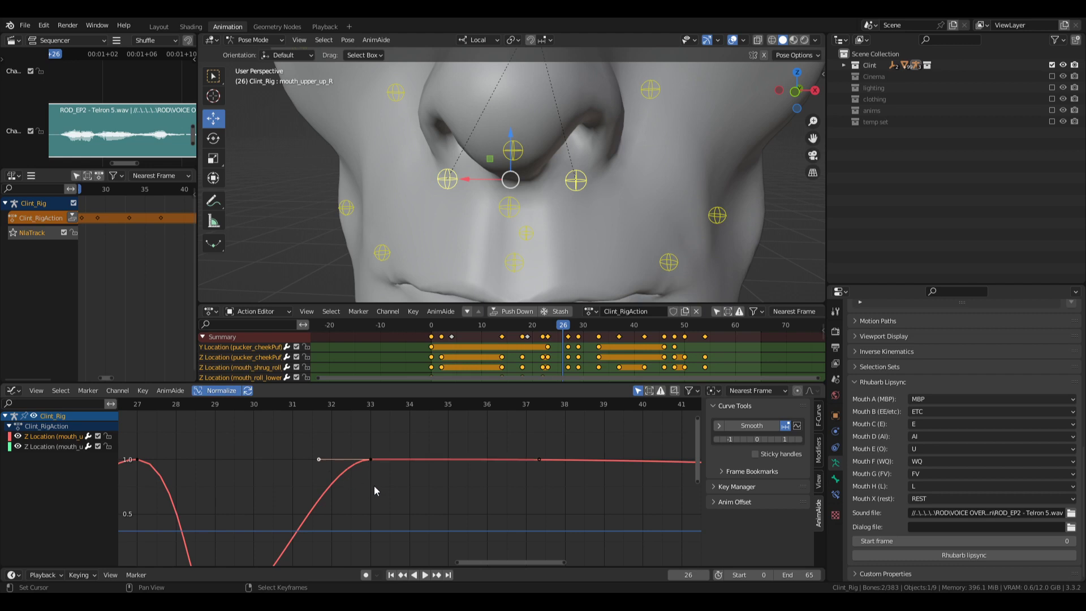
key(g)
click(349, 504)
middle_drag(349, 503, 302, 499)
- Lower the left handle of the green curve's frame 33 keyframe to match the red curve
click(47, 446)
click(326, 458)
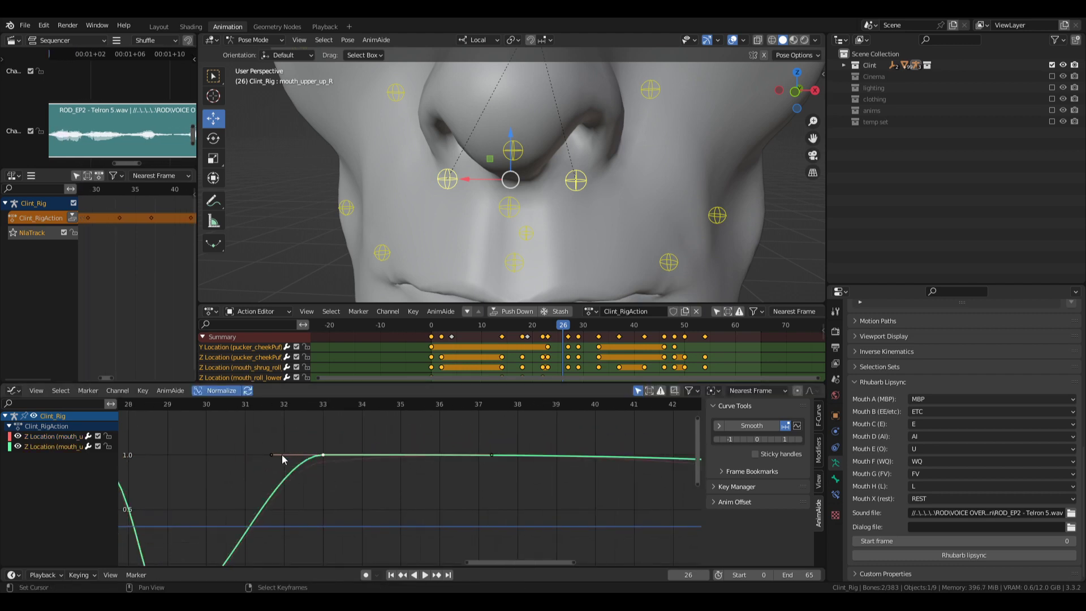
click(274, 455)
key(g)
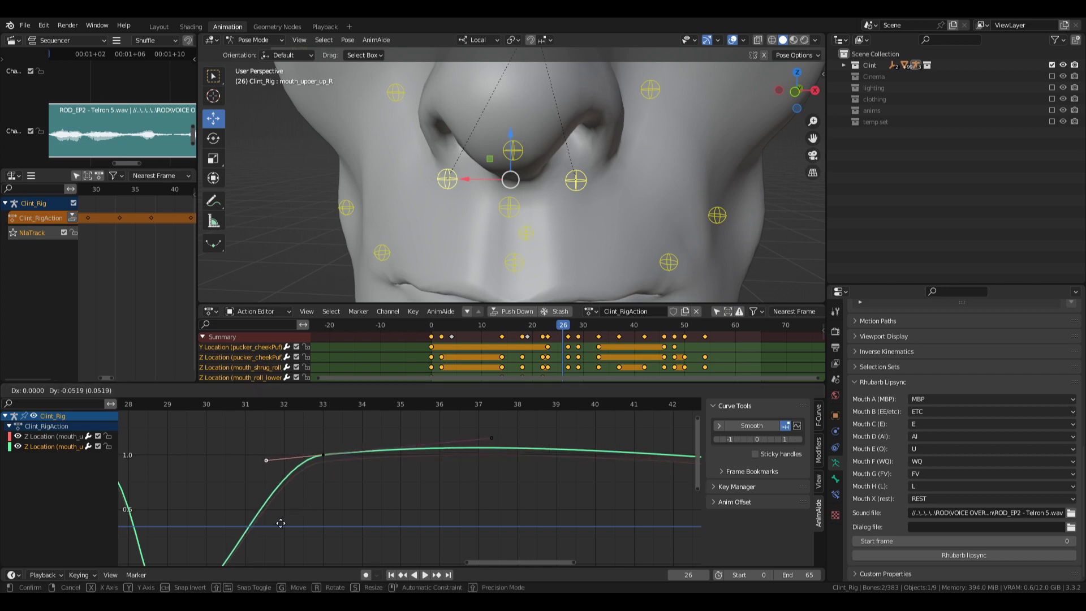
click(270, 530)
- Lower the right handle of the green curve's frame 46 keyframe to round the end of the plateau
middle_drag(542, 503, 434, 487)
middle_drag(595, 491, 437, 484)
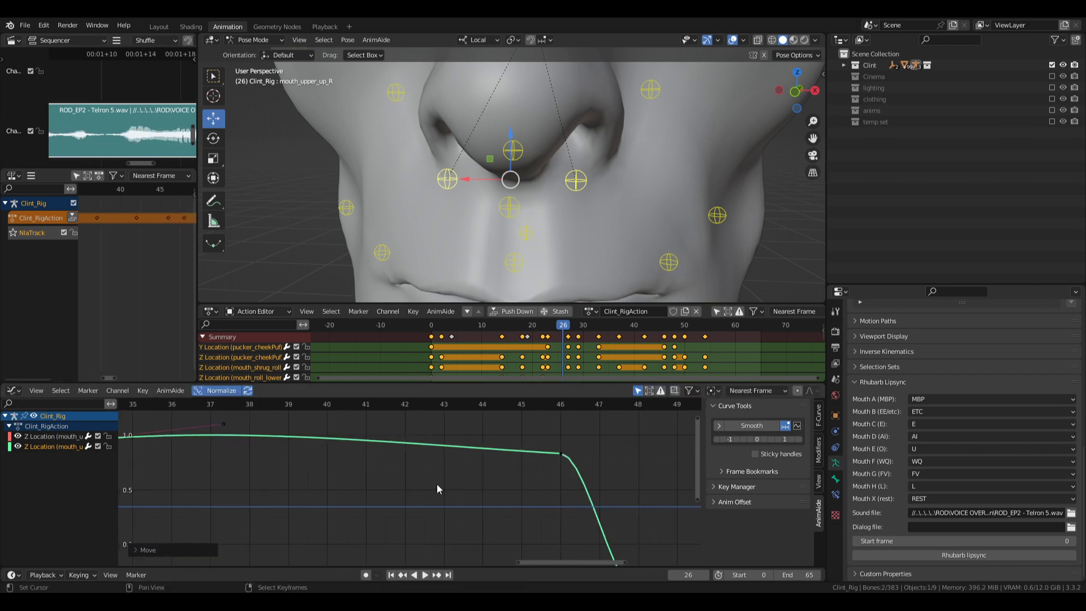
drag(515, 440, 623, 496)
middle_drag(593, 471, 551, 465)
click(545, 447)
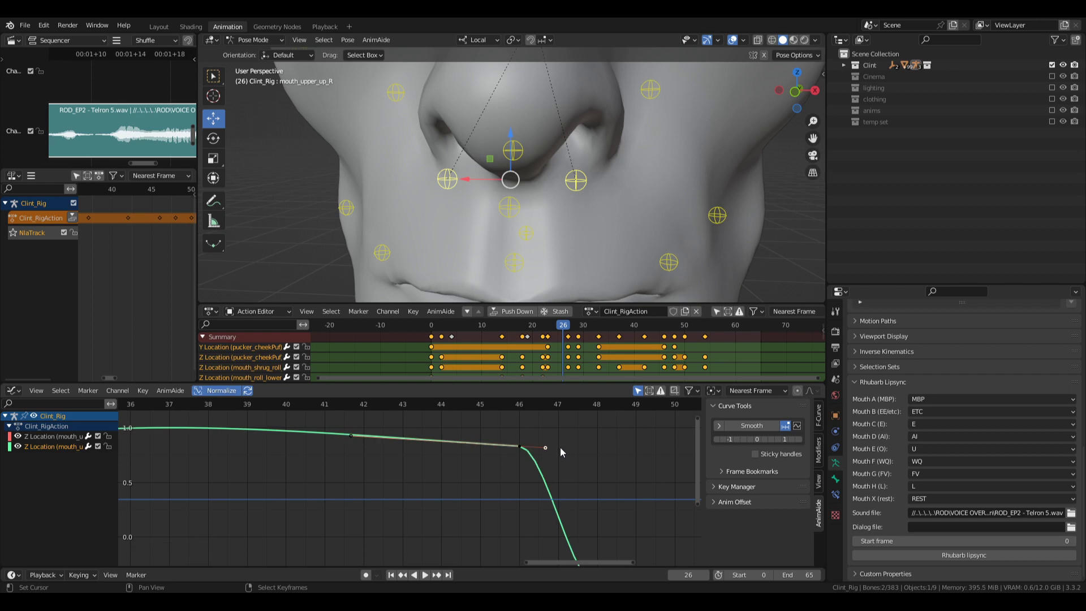
key(g)
click(591, 481)
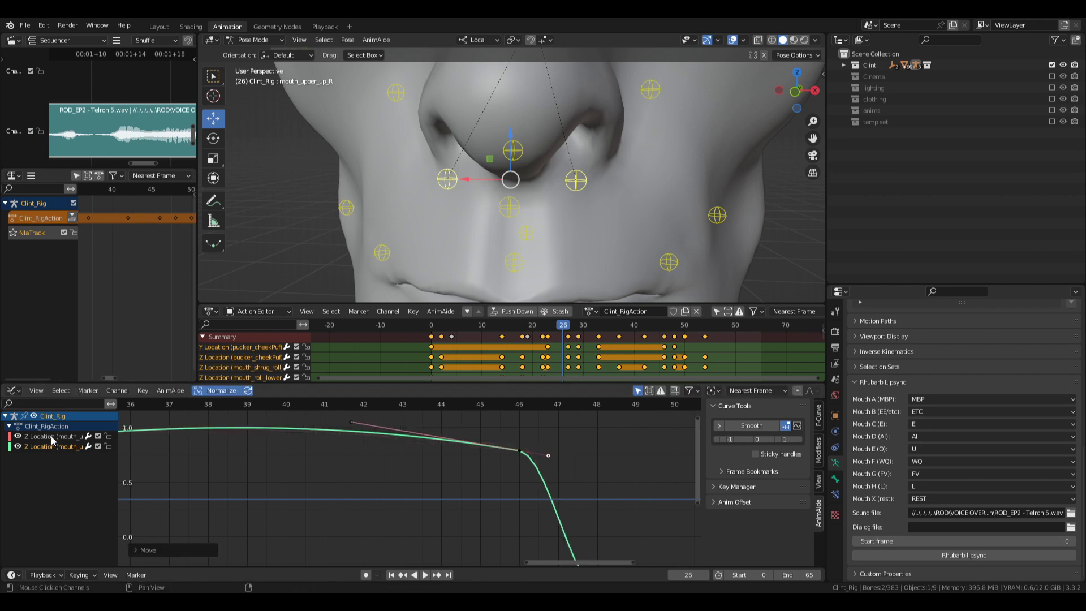
- Lower the right handle of the red curve's frame 46 keyframe to match the green curve
click(52, 437)
click(548, 450)
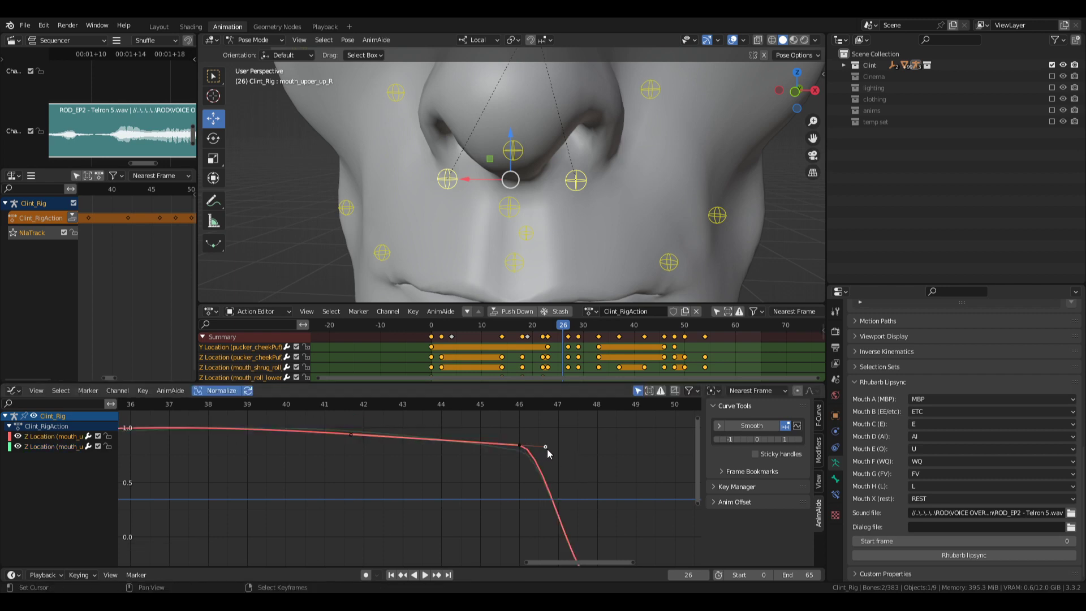
key(g)
click(607, 501)
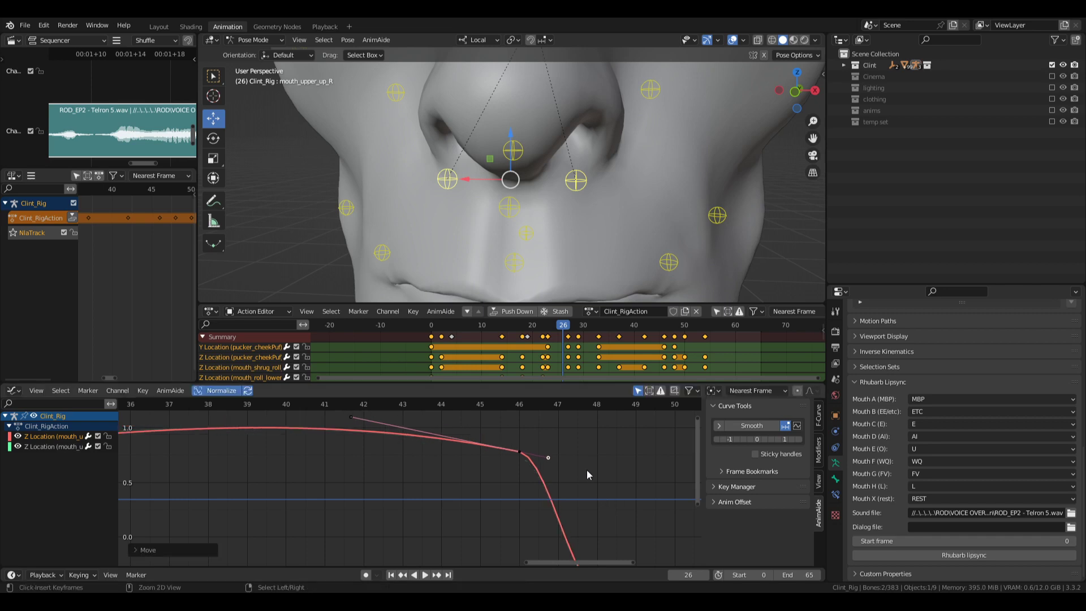
- Move the frame 48 keyframe 2 frames later on both upper-lip curves and save the file
key(Home)
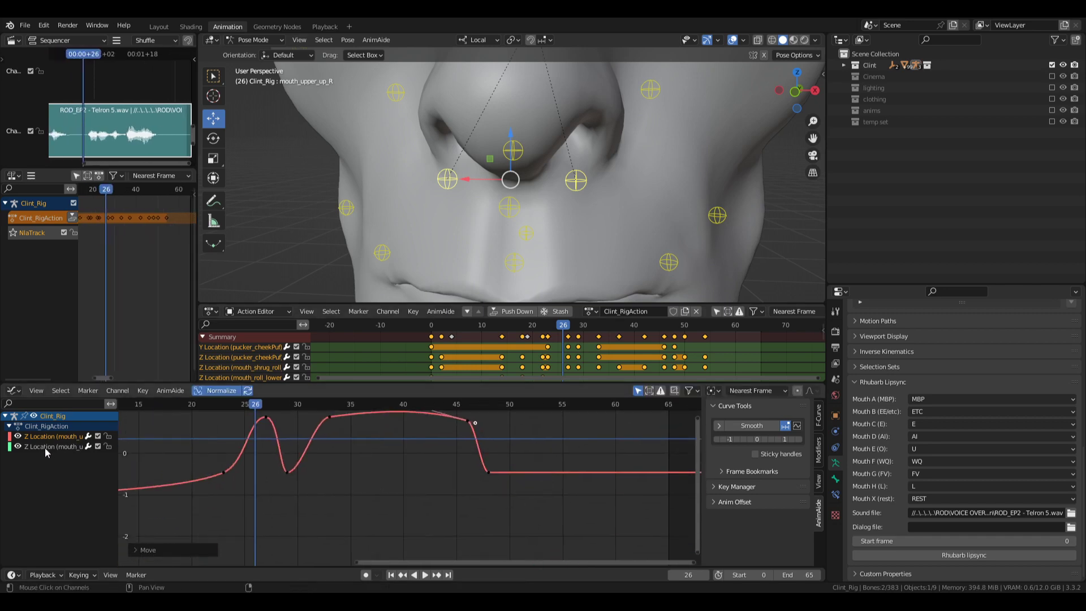
click(45, 446)
drag(421, 490, 531, 451)
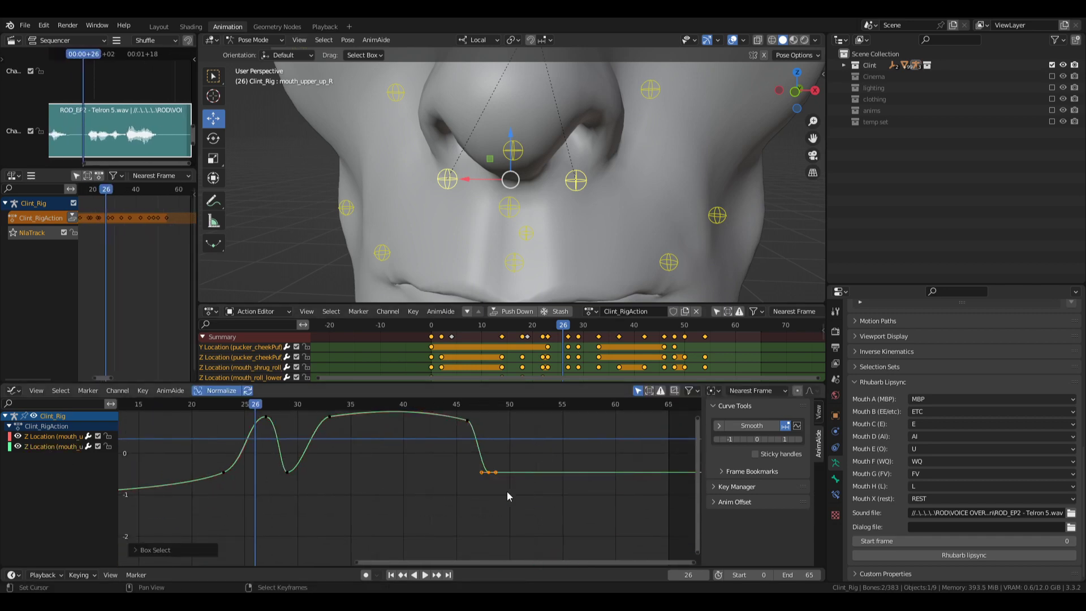
key(g)
key(2)
key(Return)
right_drag(497, 488, 467, 490)
key(ctrl+s)
middle_drag(403, 479, 436, 490)
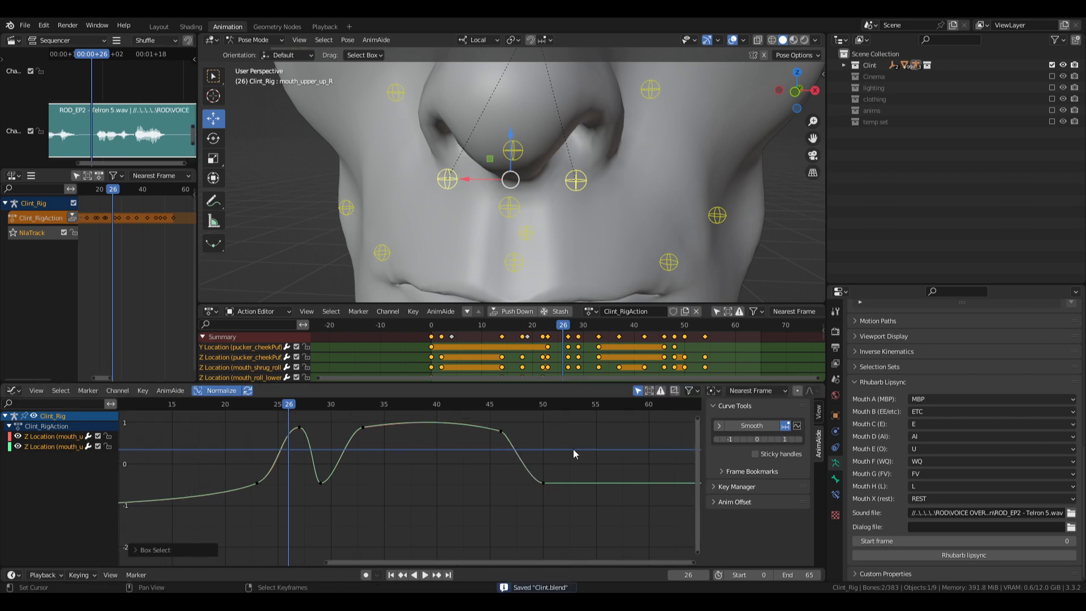
middle_drag(201, 471, 236, 477)
click(238, 475)
key(space)
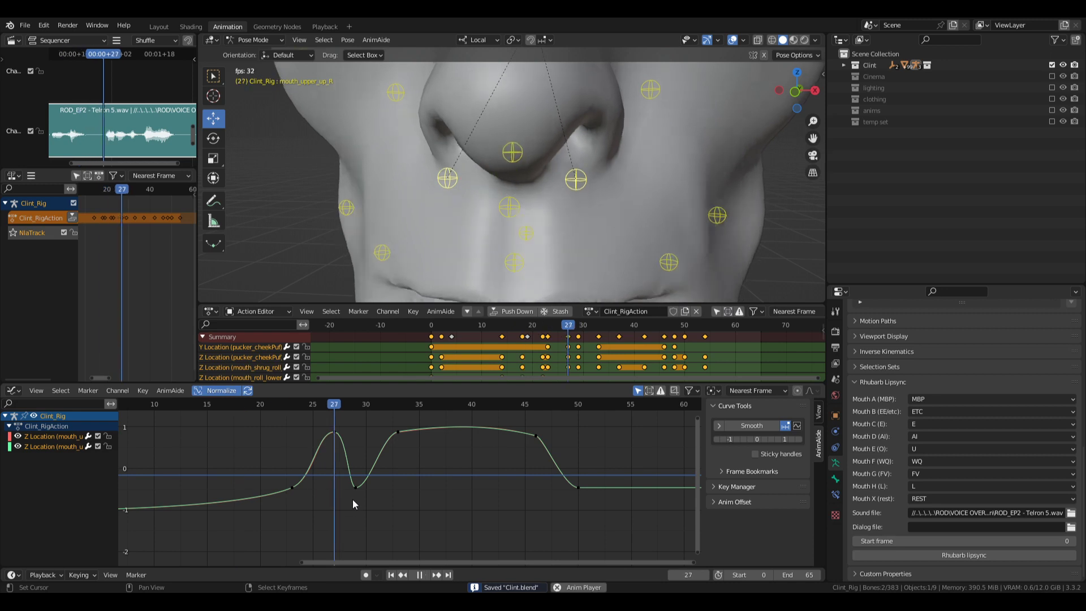
key(space)
- Rotate the handles of the frame 33 and frame 46 keyframes on both curves for a rounder plateau, and save the file
drag(284, 480, 447, 458)
middle_drag(448, 457, 443, 489)
right_drag(443, 488, 380, 444)
key(r)
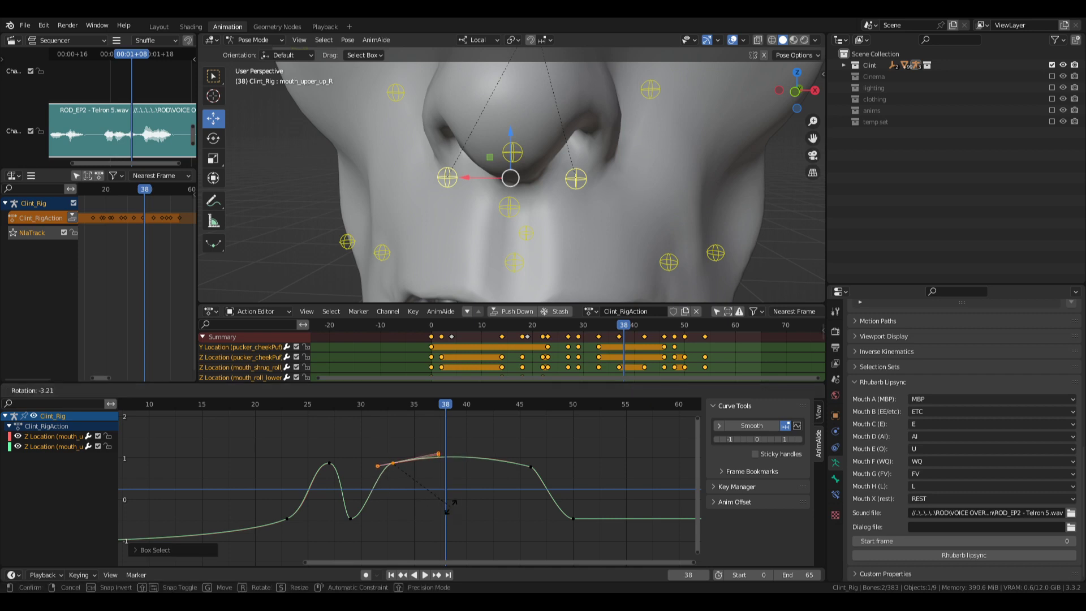
click(457, 490)
right_drag(497, 453, 555, 489)
key(r)
click(631, 468)
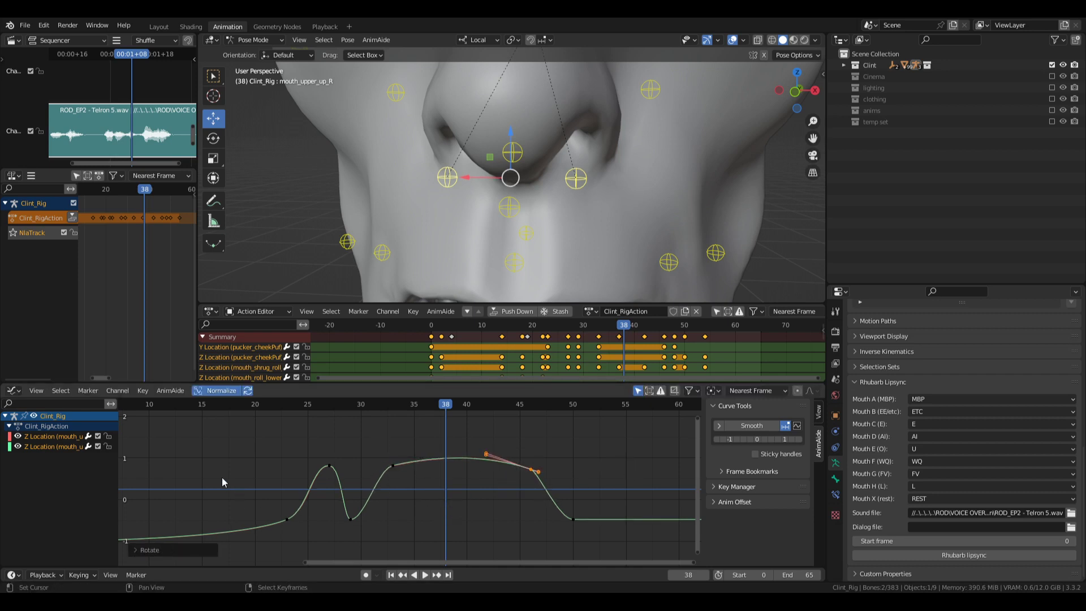
key(space)
key(ctrl+s)
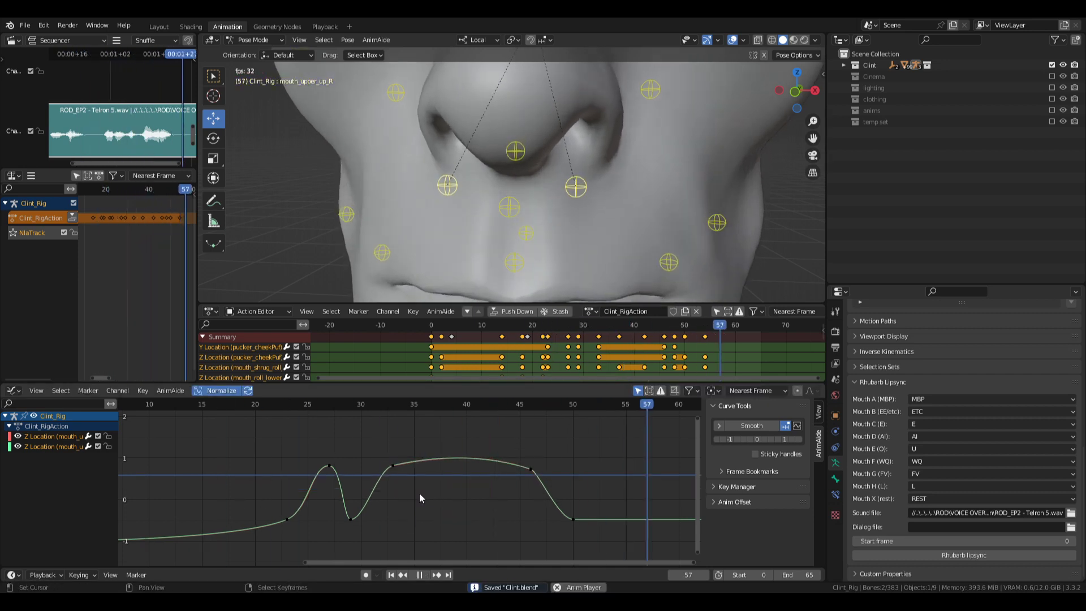
key(Escape)
- Play and scrub the animation with the whole mouth in view to review the upper lip, and save the file at frame 0
ctrl+middle_drag(420, 479, 294, 512)
click(250, 467)
key(space)
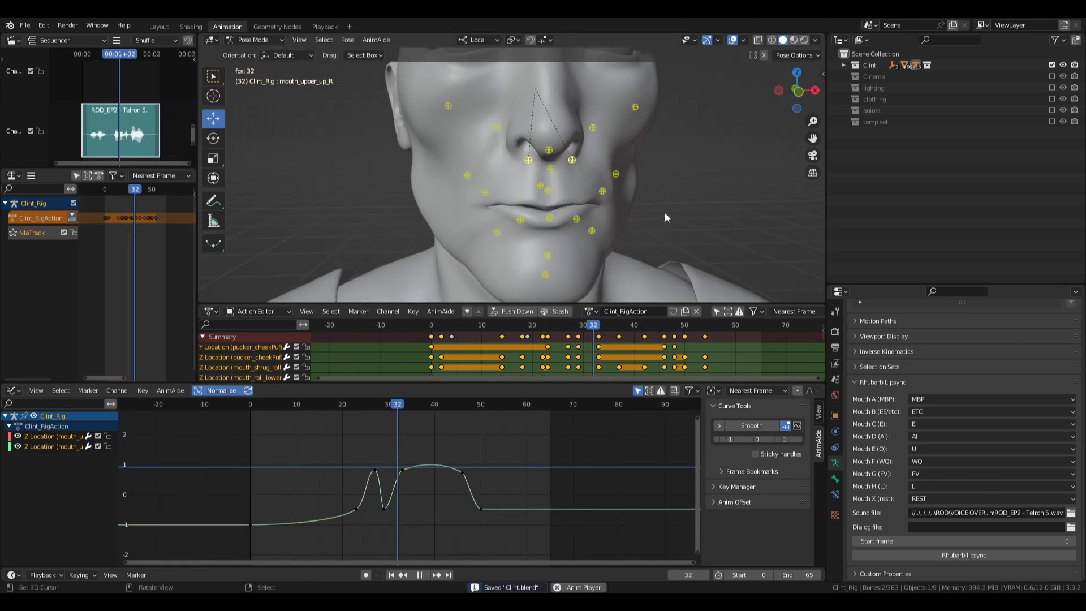
key(space)
click(379, 501)
drag(377, 501, 284, 497)
key(space)
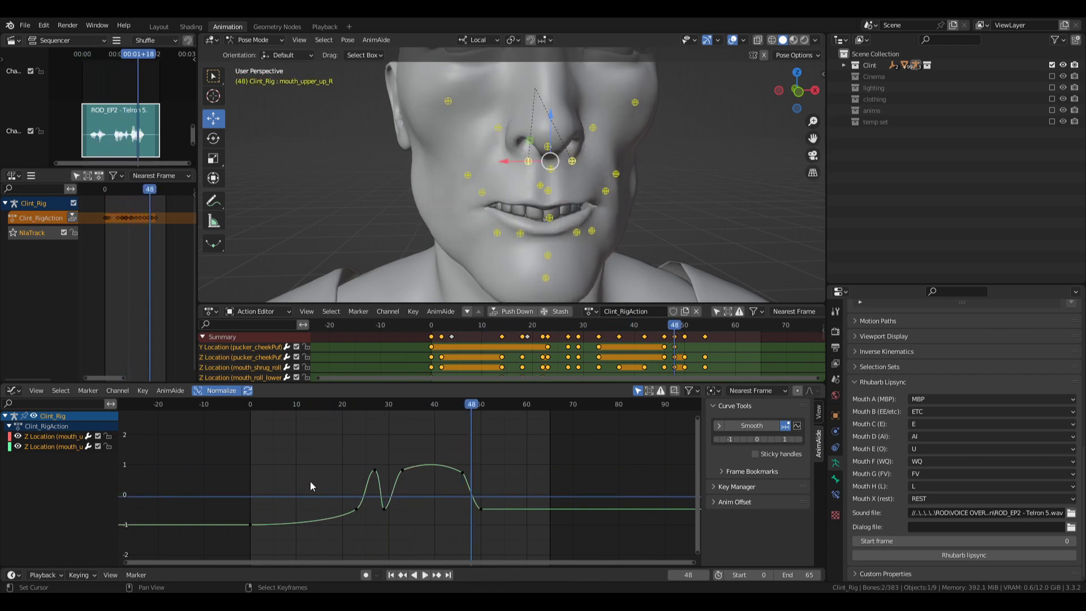
key(space)
click(310, 481)
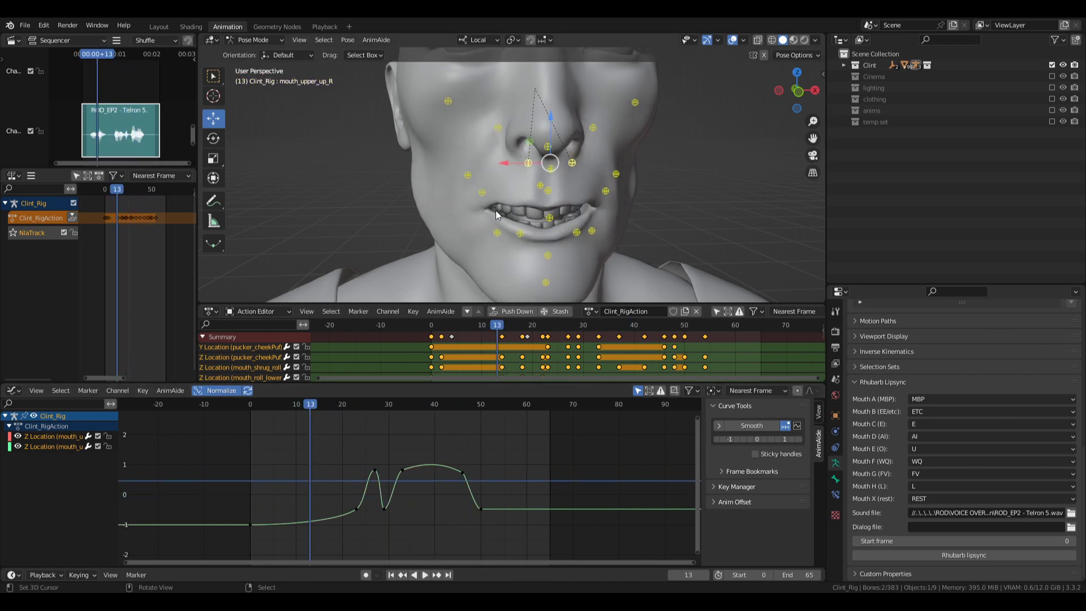
key(shift+Left)
key(ctrl+s)
- Select the left and right mouth dimple controls and clean the keyframes on their X and Y location curves
middle_drag(671, 191, 613, 192)
shift+click(487, 189)
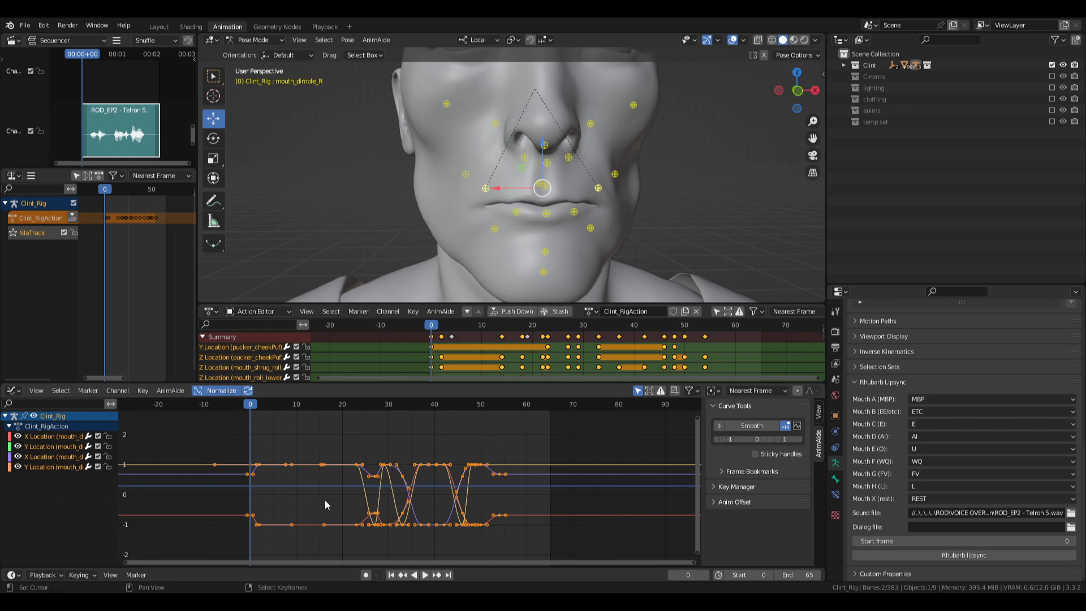
key(x)
click(311, 501)
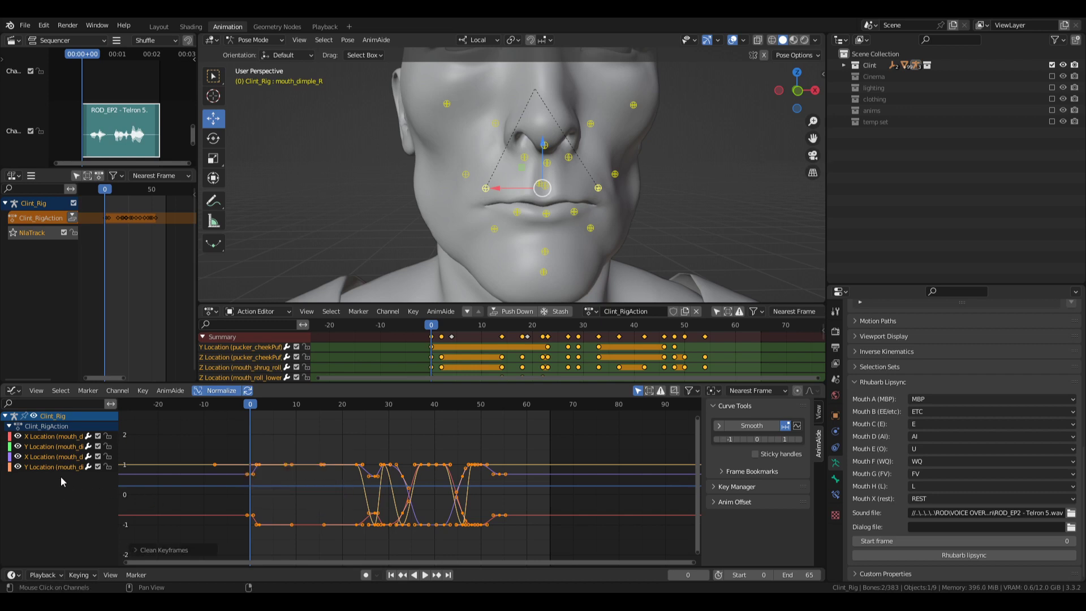
- Select the left mouth dimple control and try moving it freely and along its local Y axis
click(599, 189)
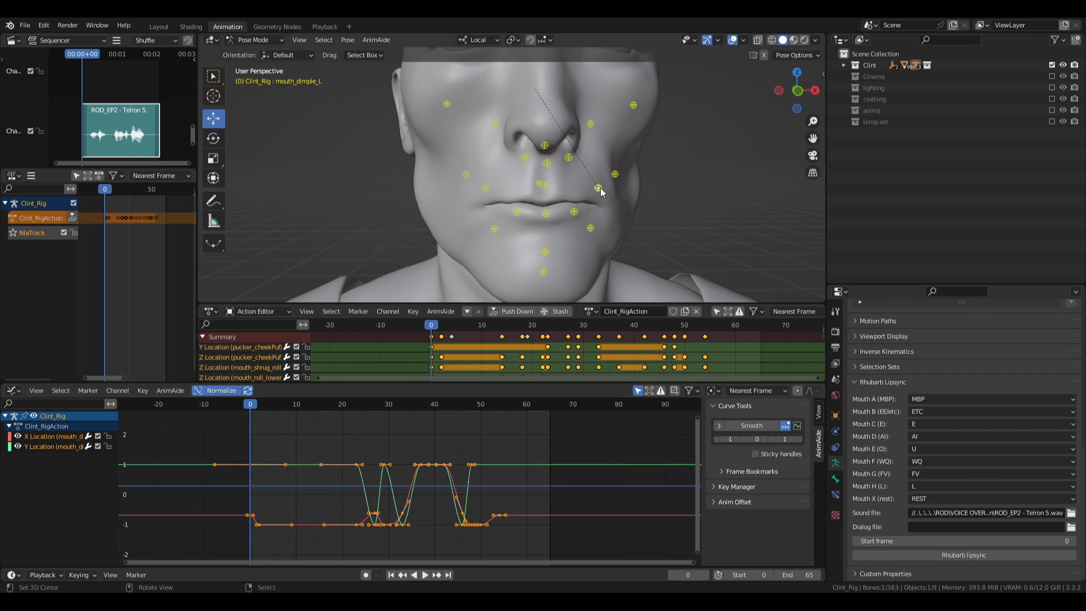
middle_drag(622, 226, 645, 223)
key(g)
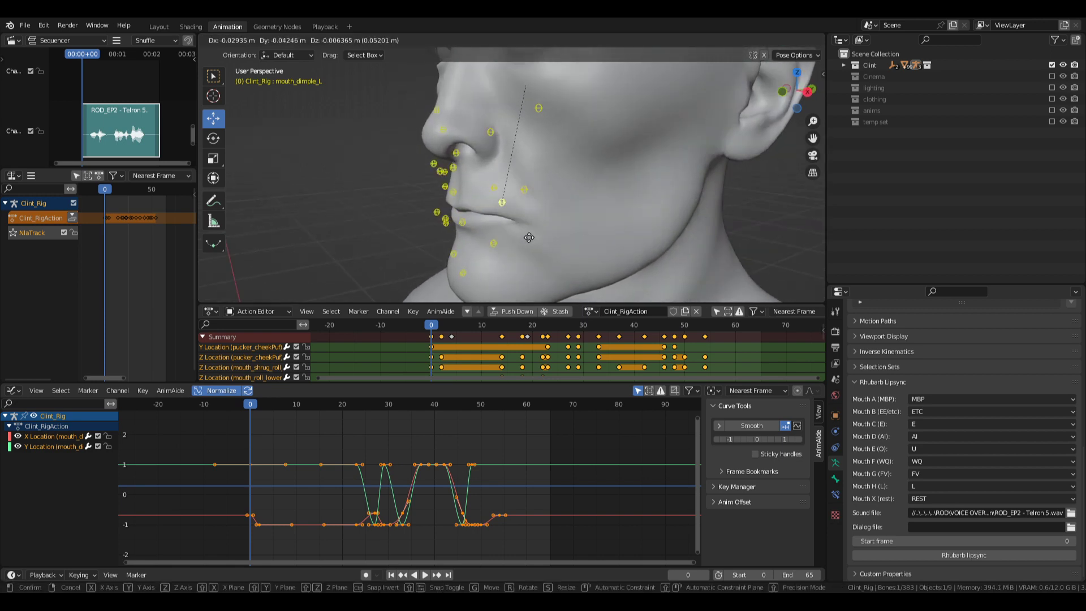
right_click(583, 228)
mouse_move(582, 229)
middle_down()
mouse_move(555, 248)
mouse_move(574, 237)
middle_up()
key(g)
key(y)
key(y)
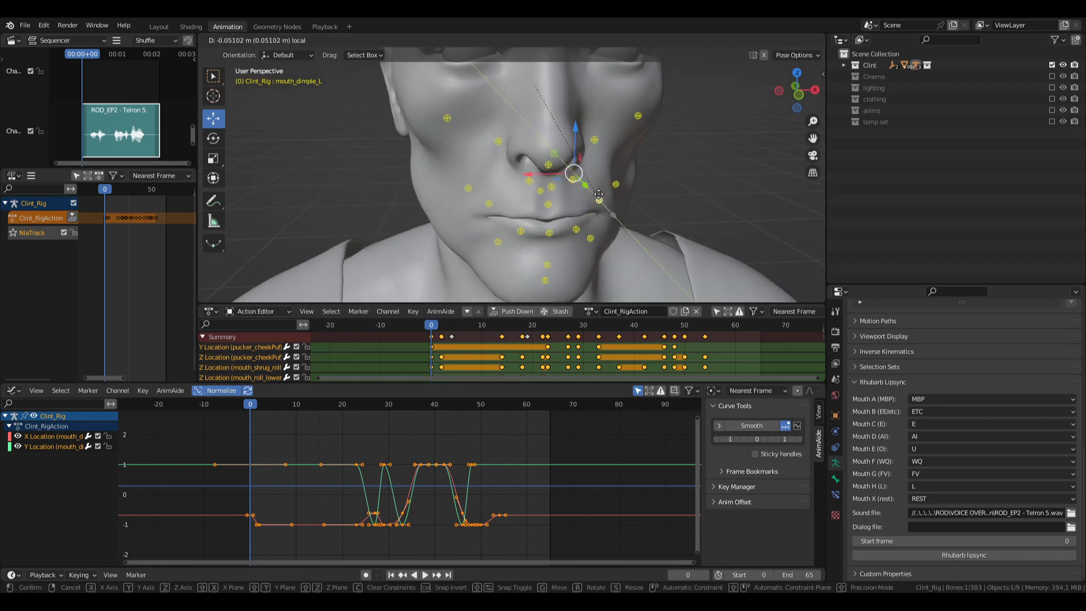
click(603, 198)
- Try moving the left mouth dimple control along its local X axis, then reset the pose by briefly playing the animation
key(g)
key(x)
key(x)
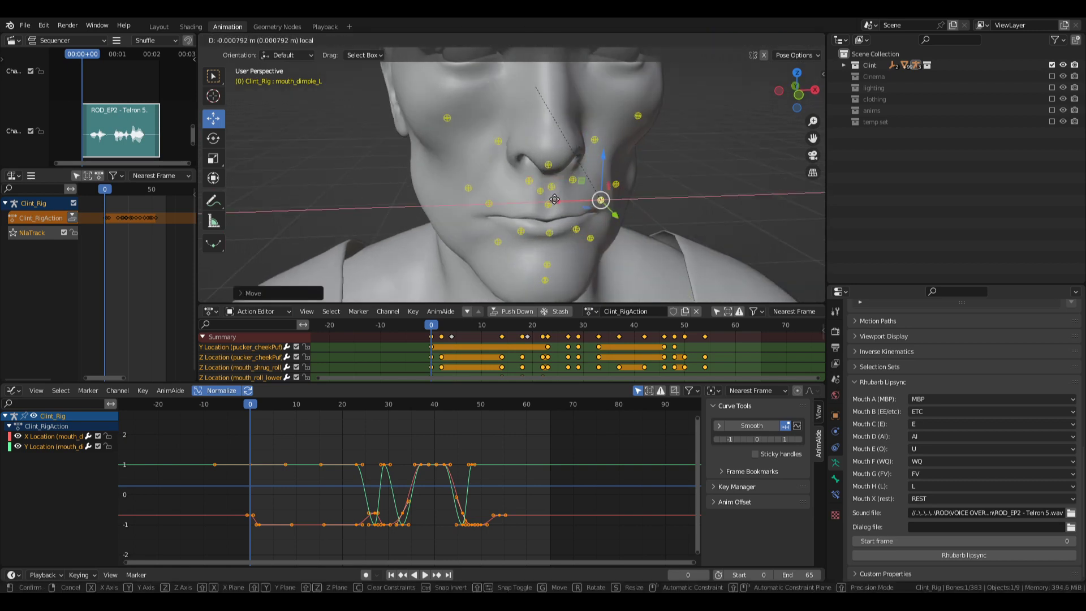
click(628, 221)
middle_drag(628, 221, 599, 226)
key(space)
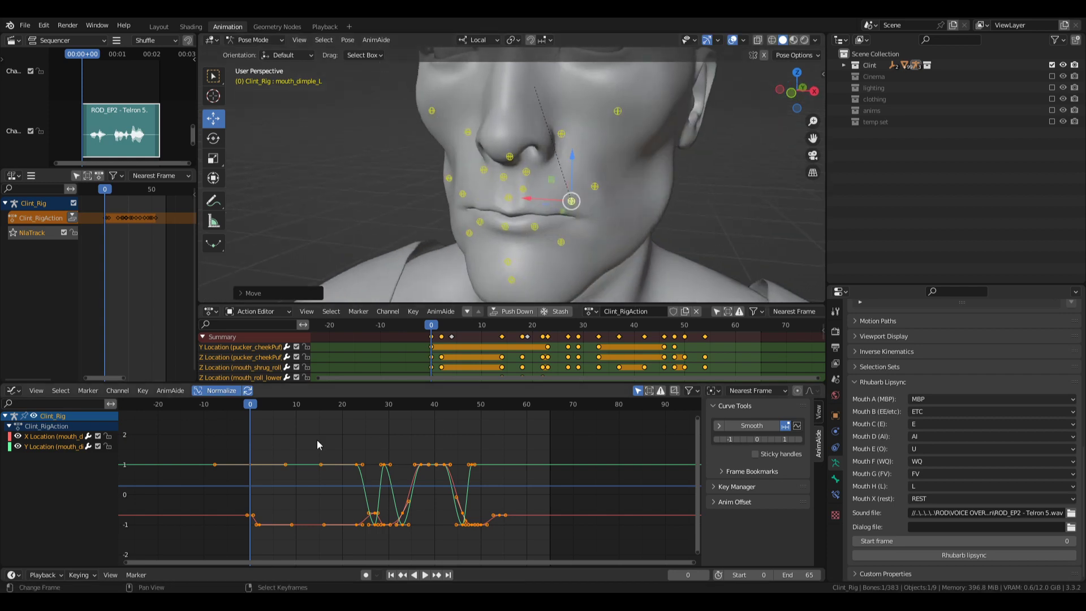
key(Escape)
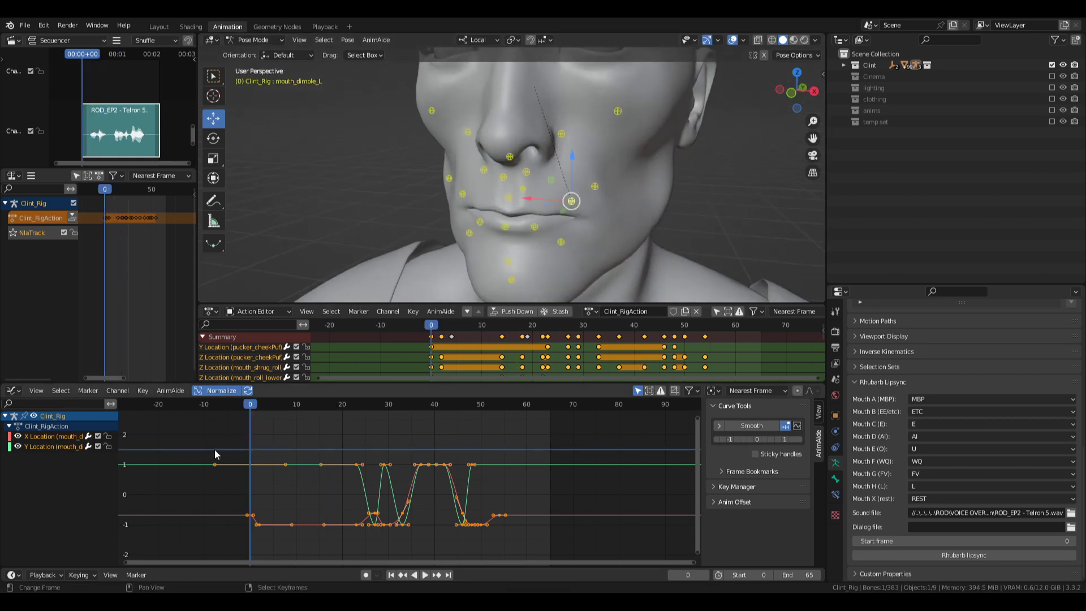
- Delete the Y location curves of the left and right mouth dimple controls
click(43, 446)
key(x)
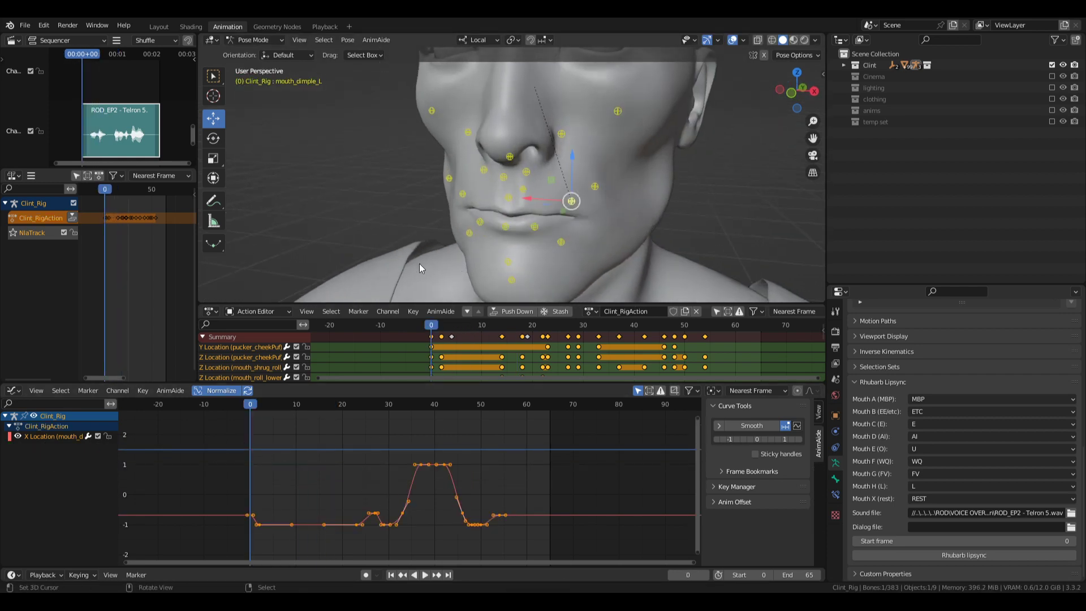
middle_drag(419, 263, 486, 199)
click(485, 195)
click(42, 447)
key(x)
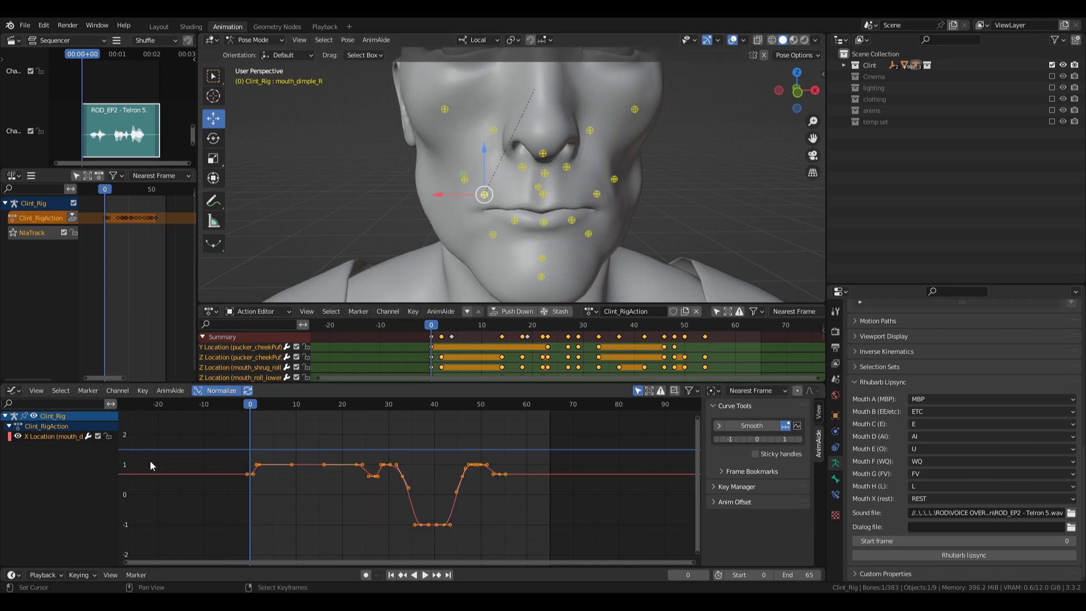
- Select all keyframes on the X location curves of the right and left dimple controls in turn and apply Smooth
middle_drag(457, 454, 454, 454)
drag(192, 429, 512, 535)
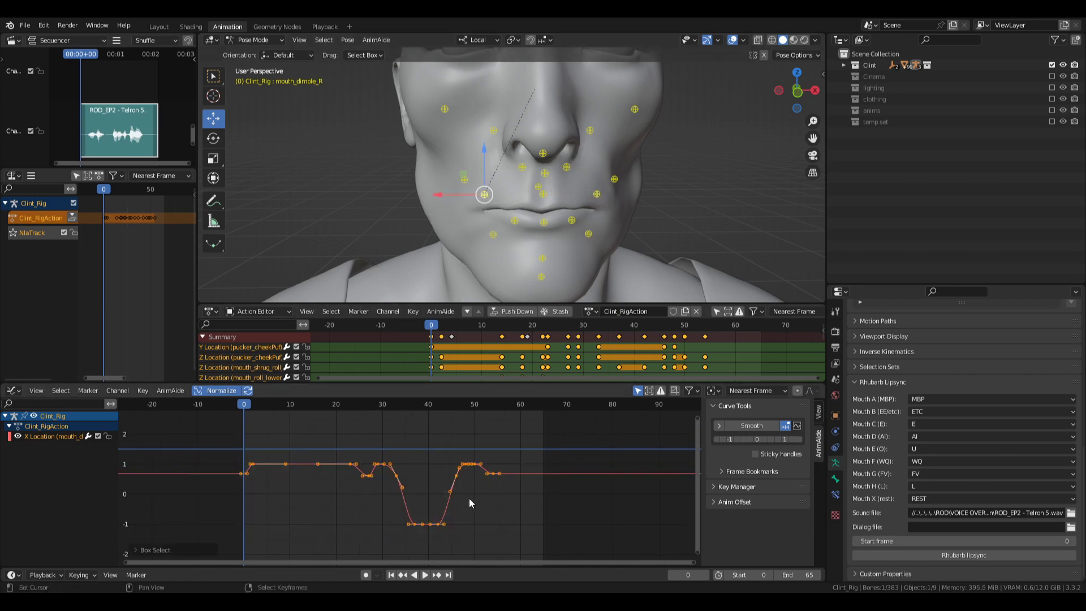
key(KP_Decimal)
middle_drag(341, 498, 453, 508)
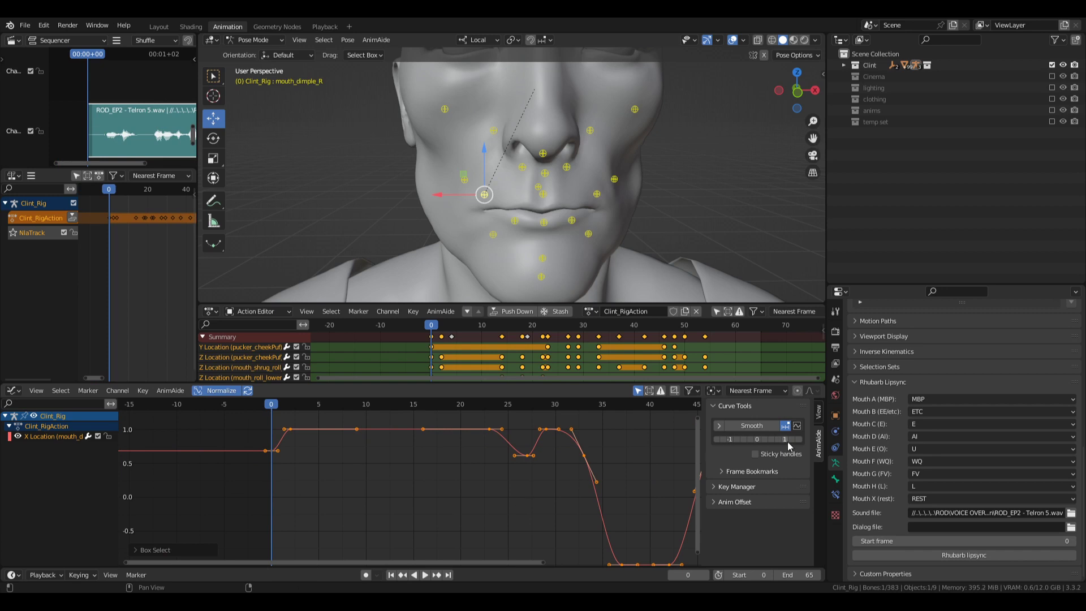
click(763, 439)
click(597, 194)
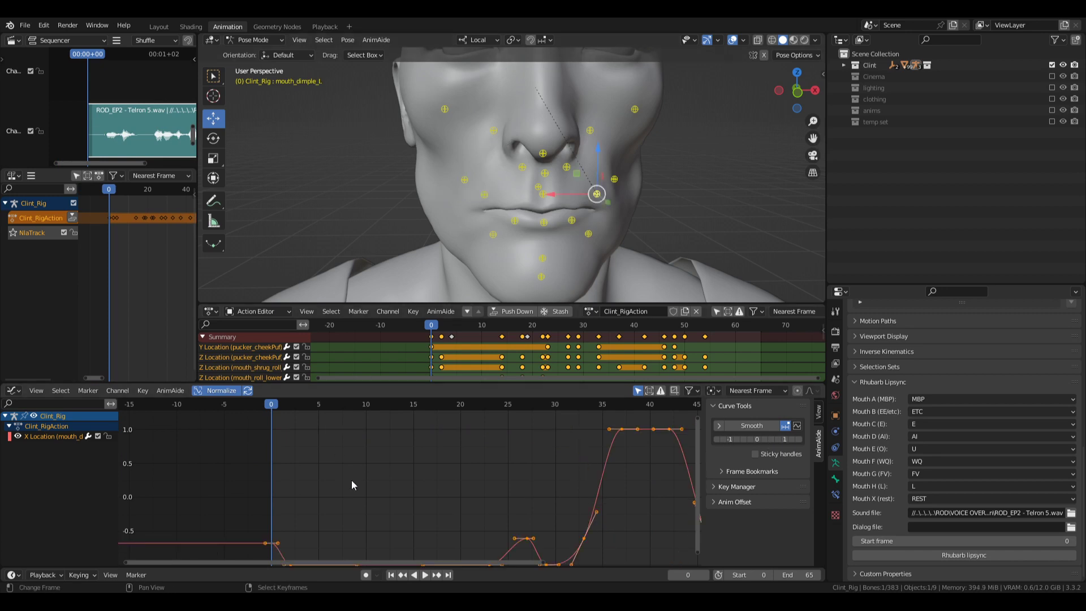
click(485, 194)
key(Home)
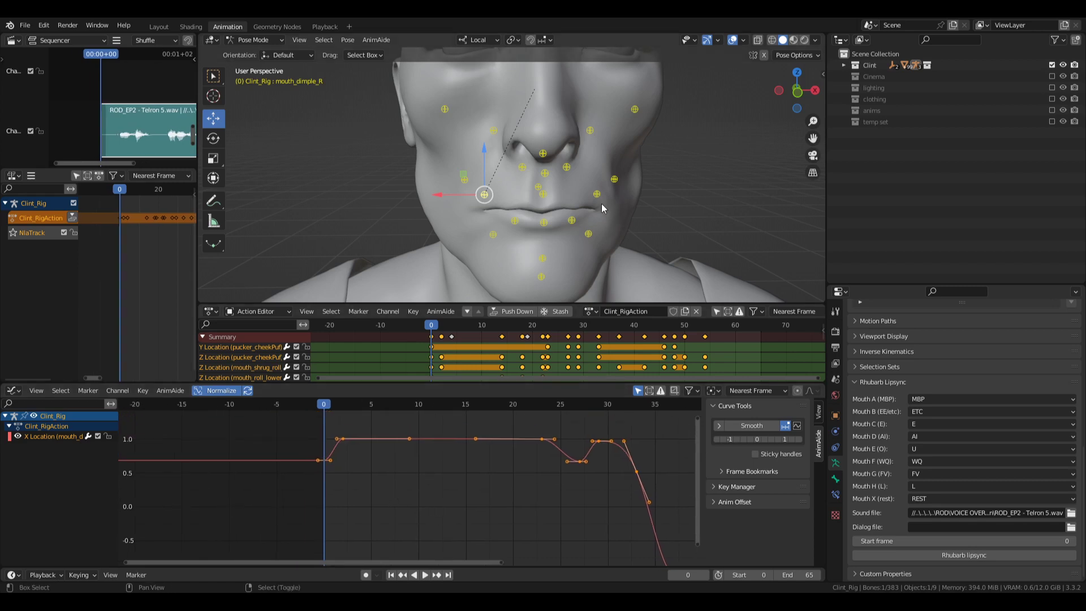
- Select both dimple controls and tilt the frame 2 keyframe's handles on the right dimple's X location curve so the plateau arcs upward
shift+click(598, 194)
click(47, 445)
middle_drag(244, 460, 274, 472)
scroll(392, 498, up, 8)
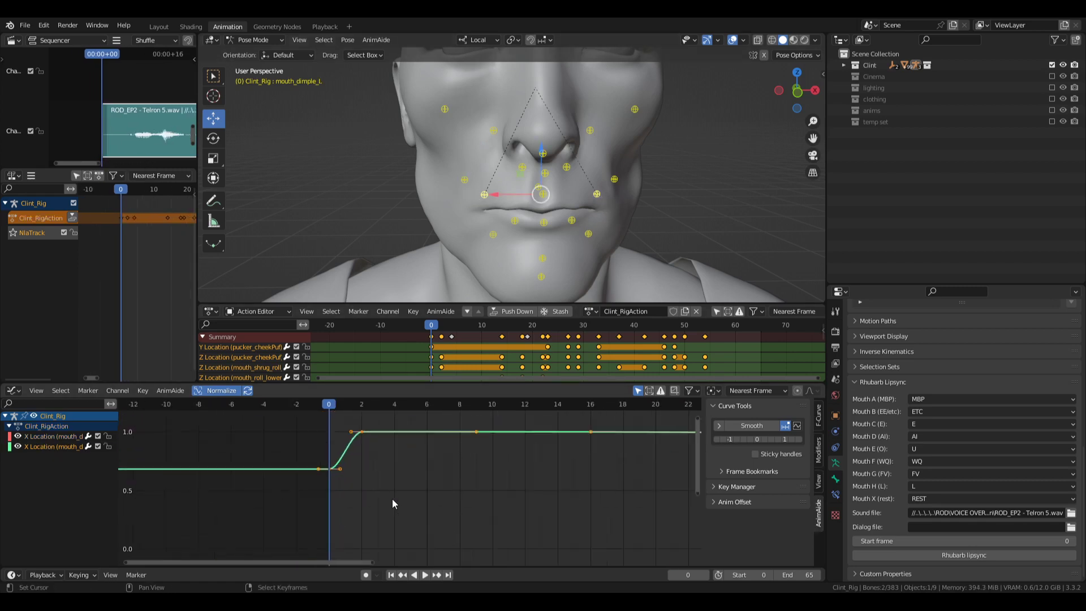
middle_drag(375, 469, 410, 502)
drag(367, 437, 402, 480)
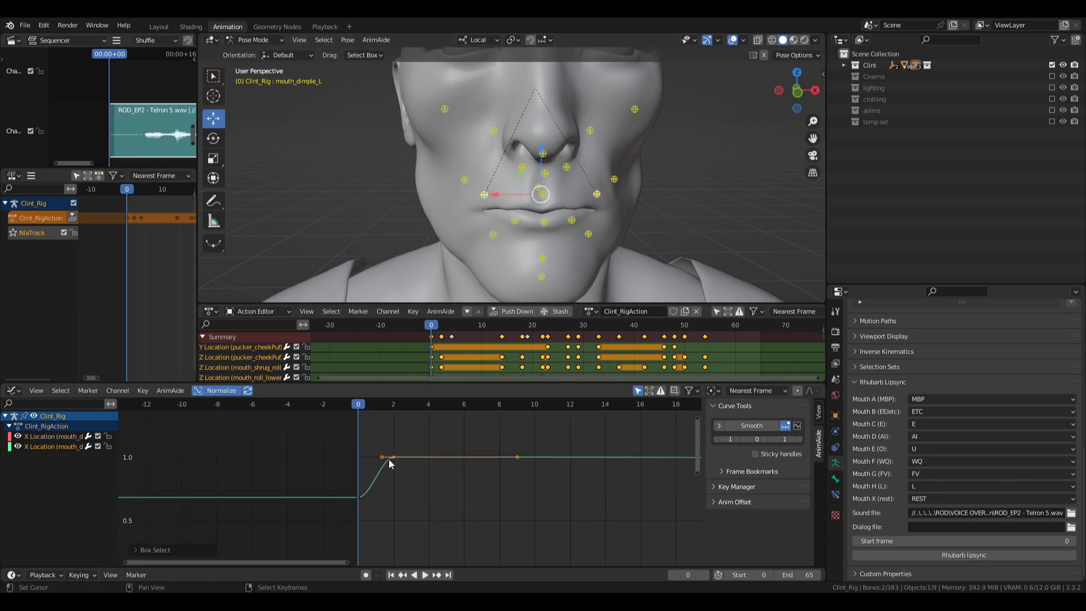
click(416, 481)
key(g)
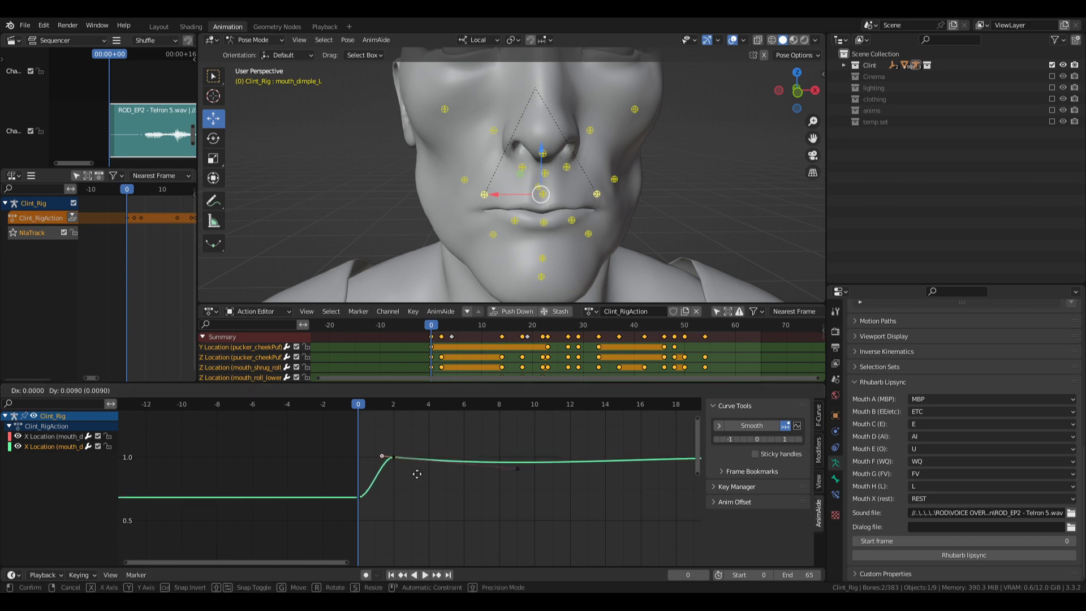
click(371, 520)
- Tilt the handles of the frame 23 keyframe on the right dimple's X location curve to round the plateau's end
middle_drag(669, 507, 432, 495)
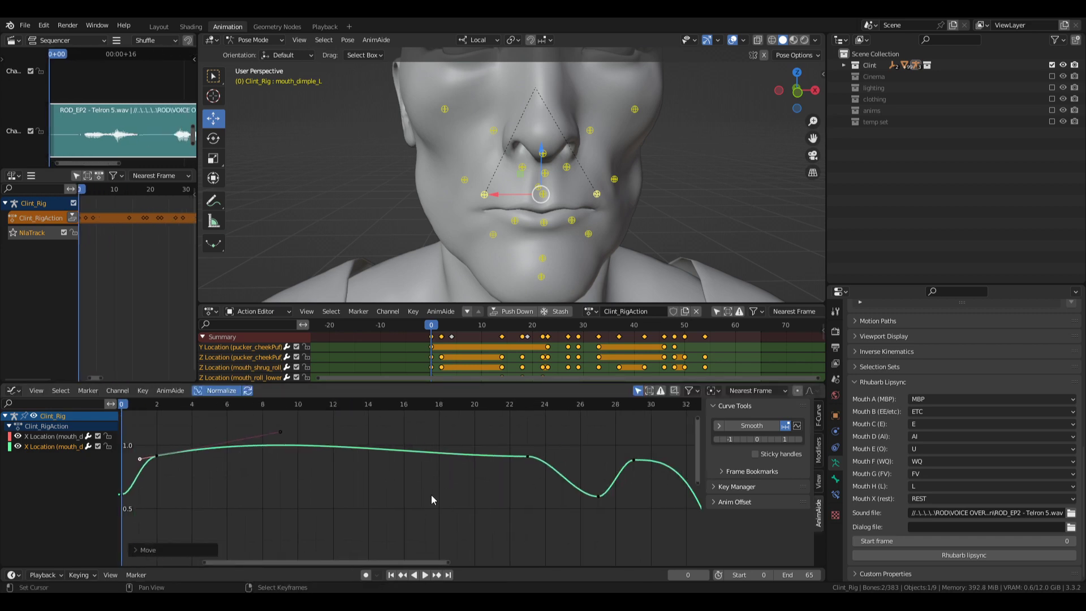
click(530, 459)
click(549, 458)
key(g)
click(636, 479)
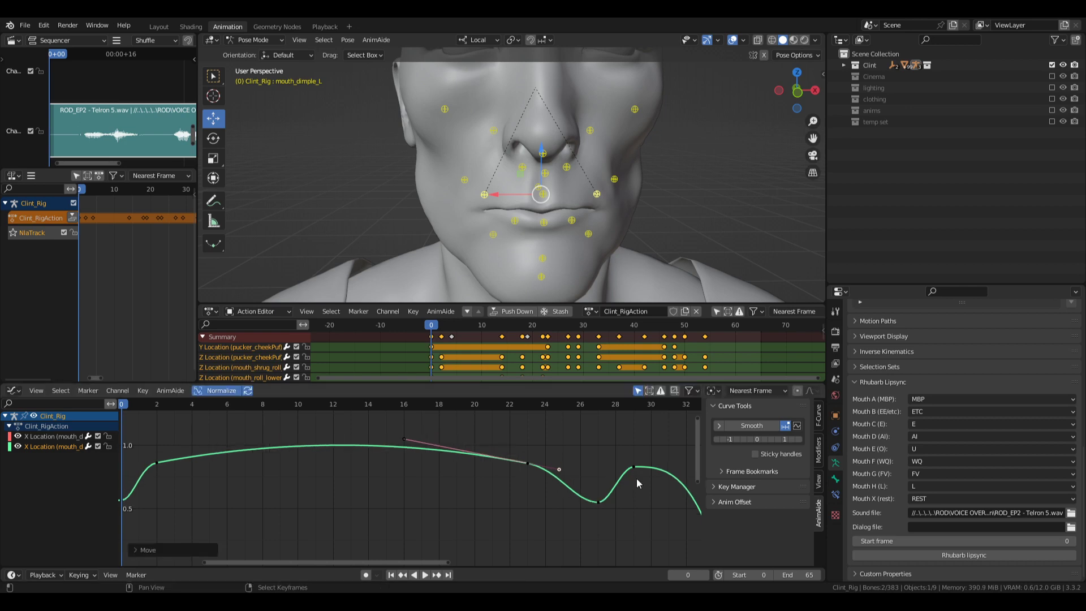
- Tilt the handles of the frame 37 and frame 42 keyframes on the right dimple's X location curve for a rounder valley
ctrl+middle_drag(637, 478, 508, 493)
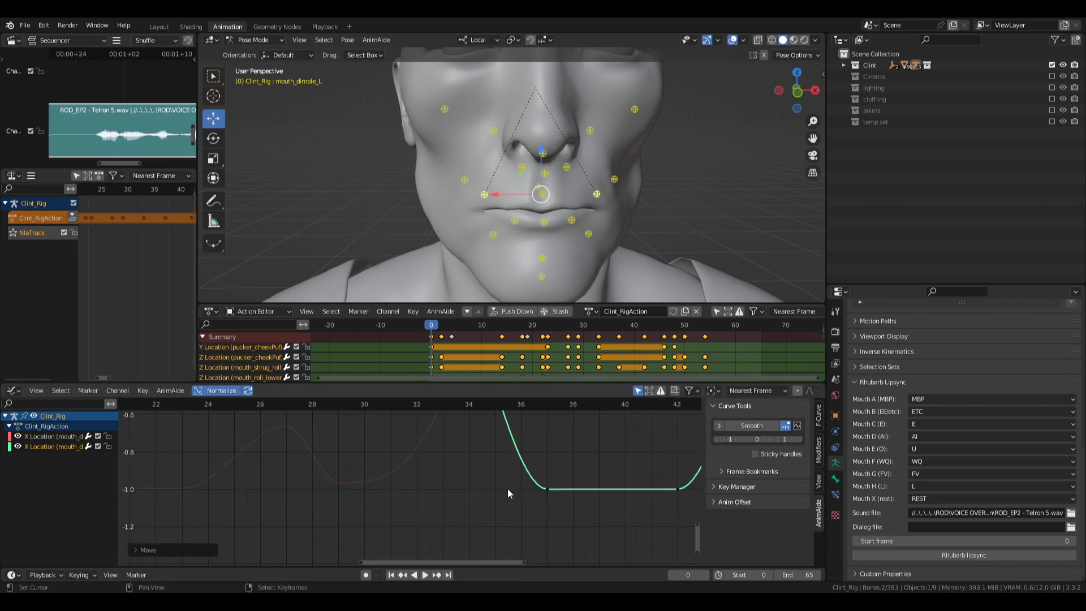
click(545, 490)
key(g)
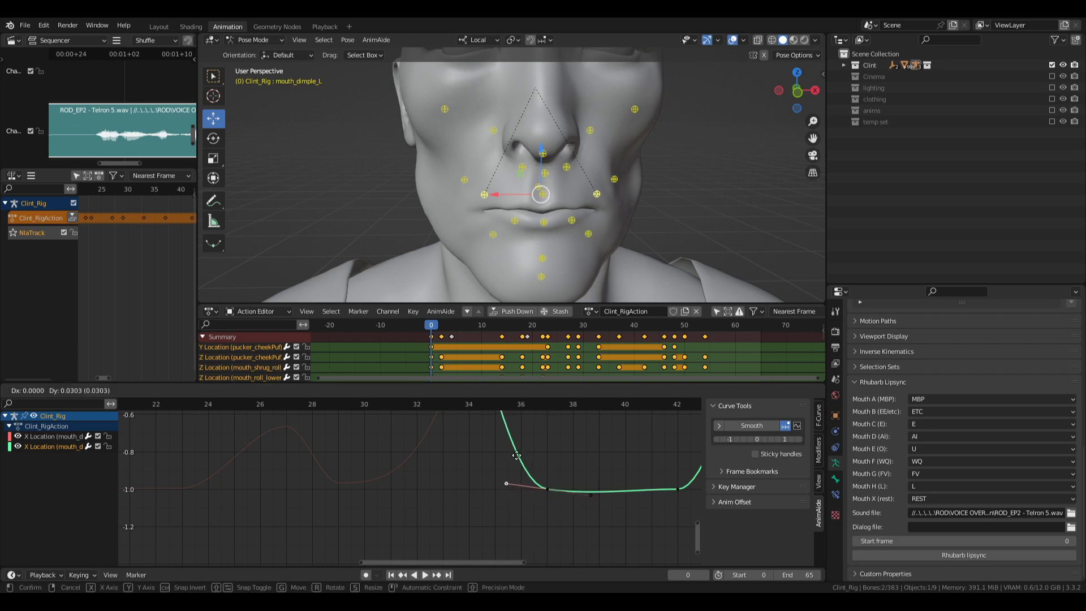
click(521, 436)
middle_drag(623, 513, 497, 514)
scroll(497, 514, up, 1)
right_click(561, 484)
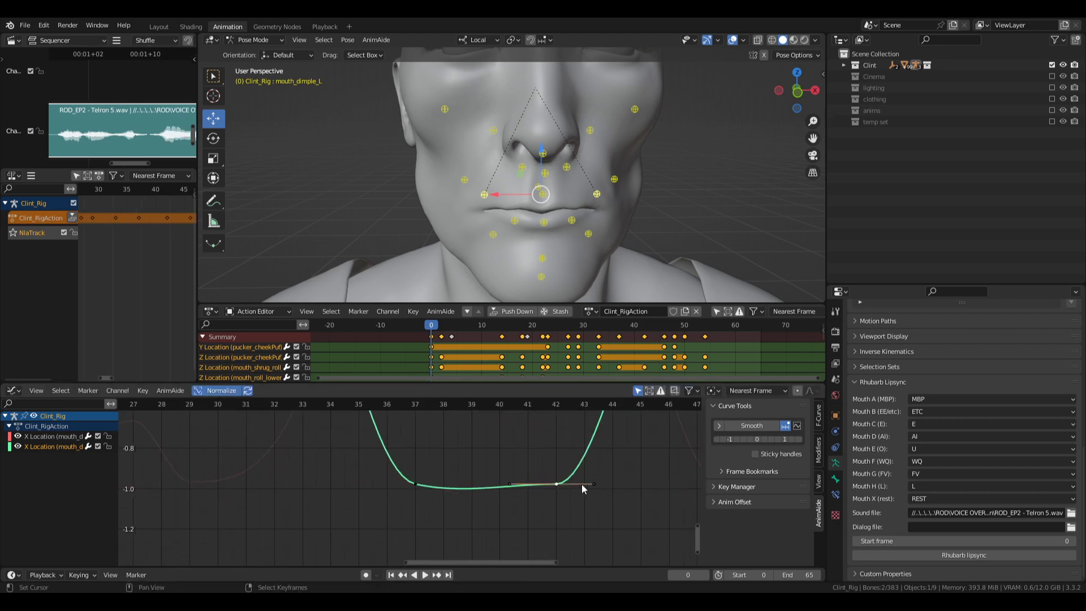
middle_drag(620, 497, 491, 524)
key(g)
click(574, 487)
ctrl+middle_drag(502, 480, 457, 534)
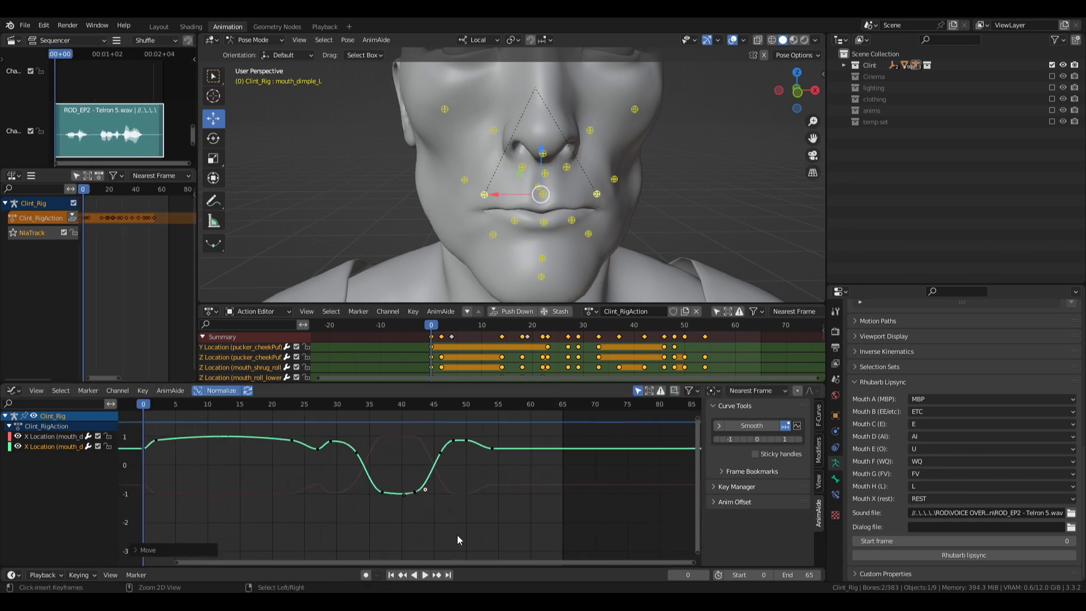
- Tilt the handles of the frame 48 keyframe on the right dimple's X location curve so the last peak arcs upward
middle_drag(466, 480, 466, 524)
scroll(467, 524, up, 6)
key(b)
drag(440, 465, 625, 509)
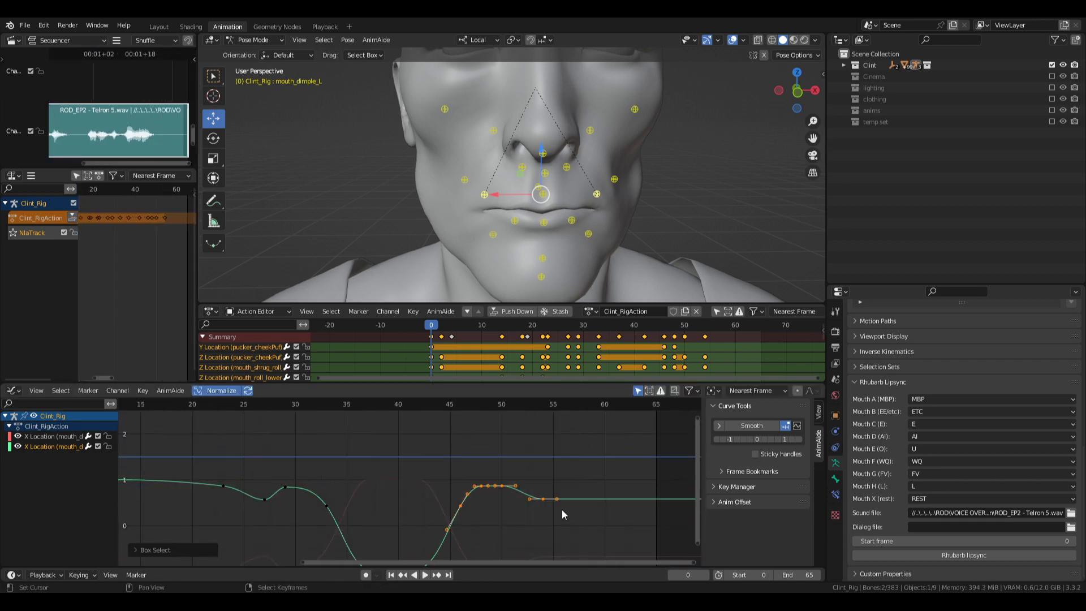
key(KP_Decimal)
middle_drag(427, 487, 589, 514)
click(589, 514)
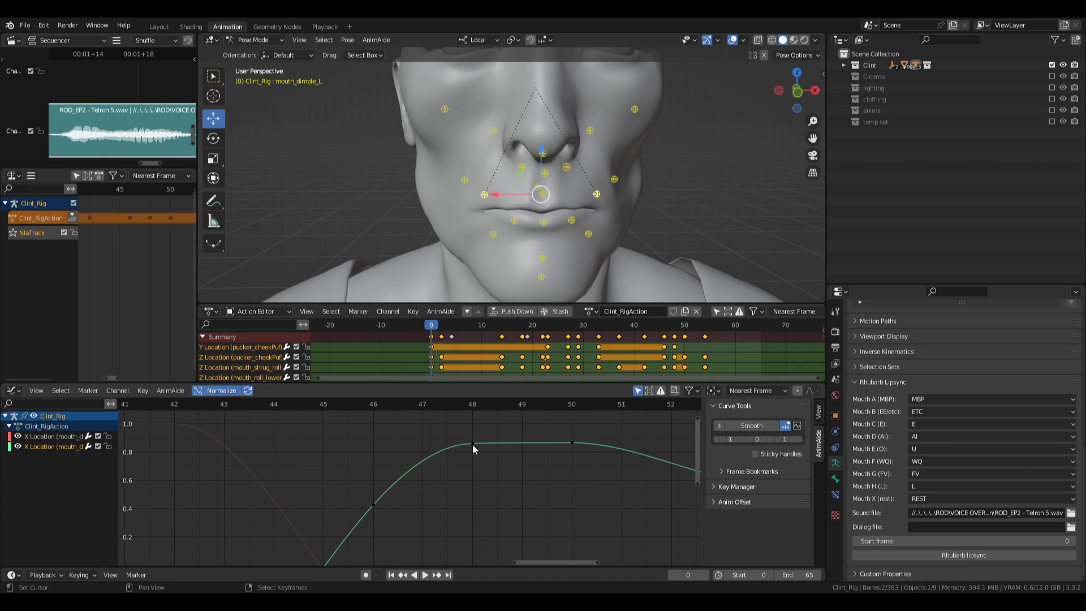
click(473, 444)
key(g)
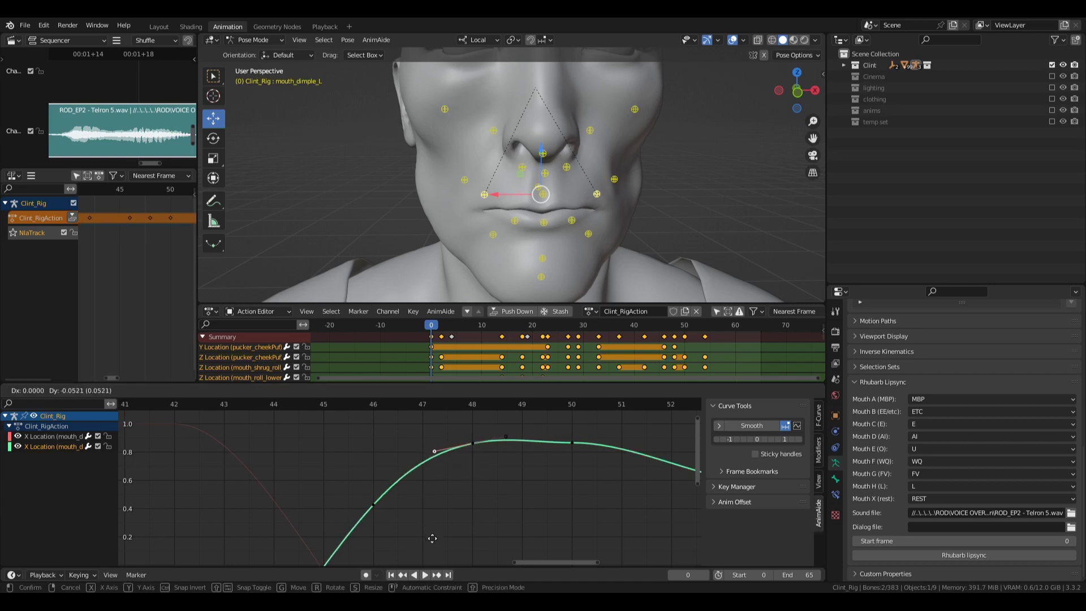
click(431, 536)
- Tilt the outgoing handle of the frame 50 keyframe downward on the right dimple's X location curve and save the file
click(574, 444)
click(637, 446)
middle_drag(637, 447, 509, 497)
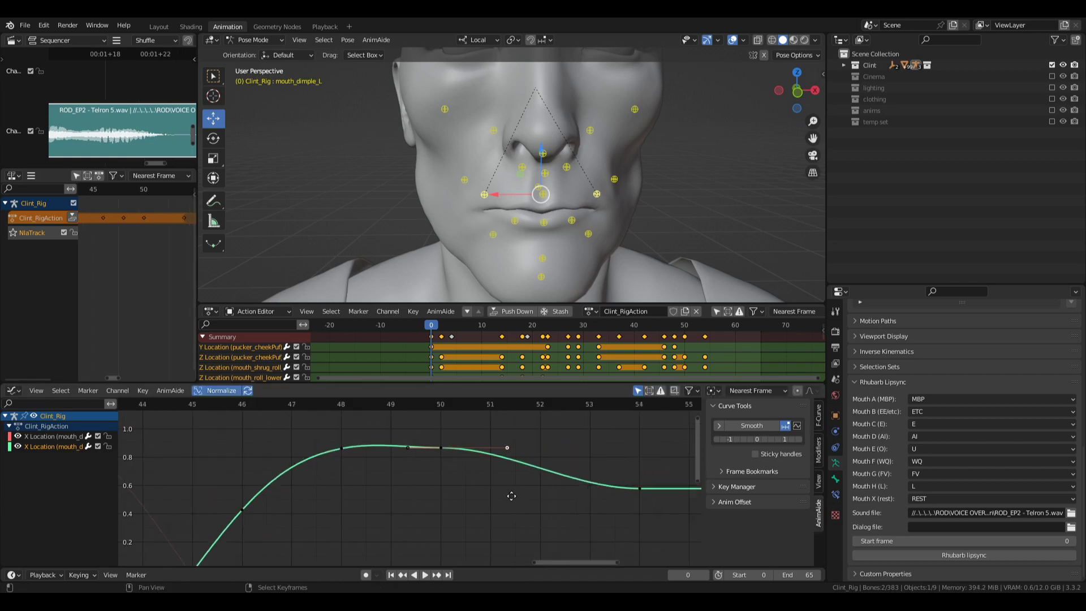
key(g)
click(563, 470)
ctrl+middle_drag(563, 471, 497, 489)
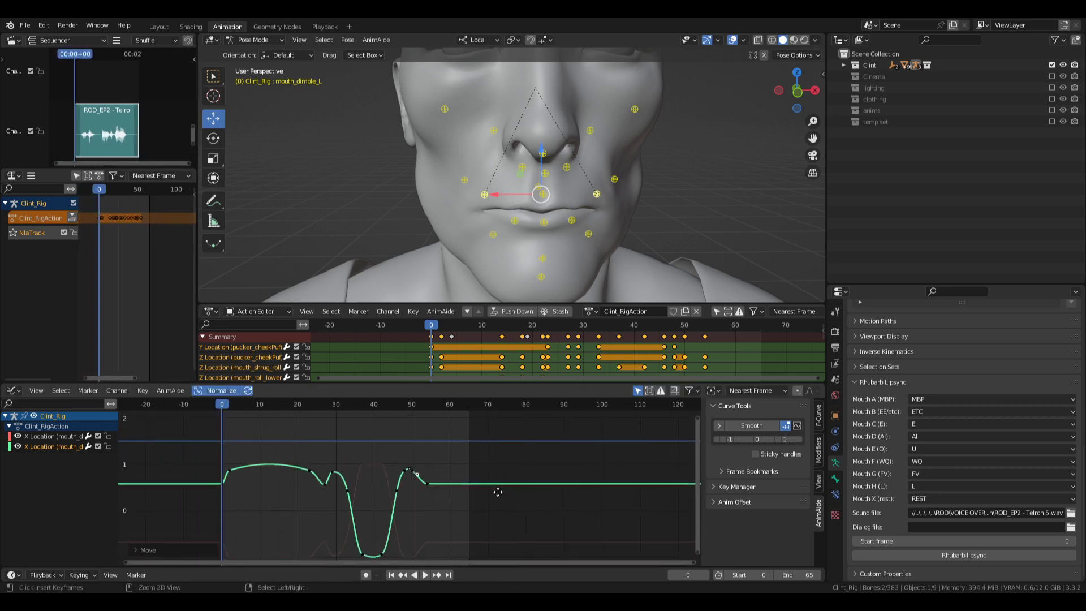
middle_drag(391, 519, 538, 468)
key(ctrl+s)
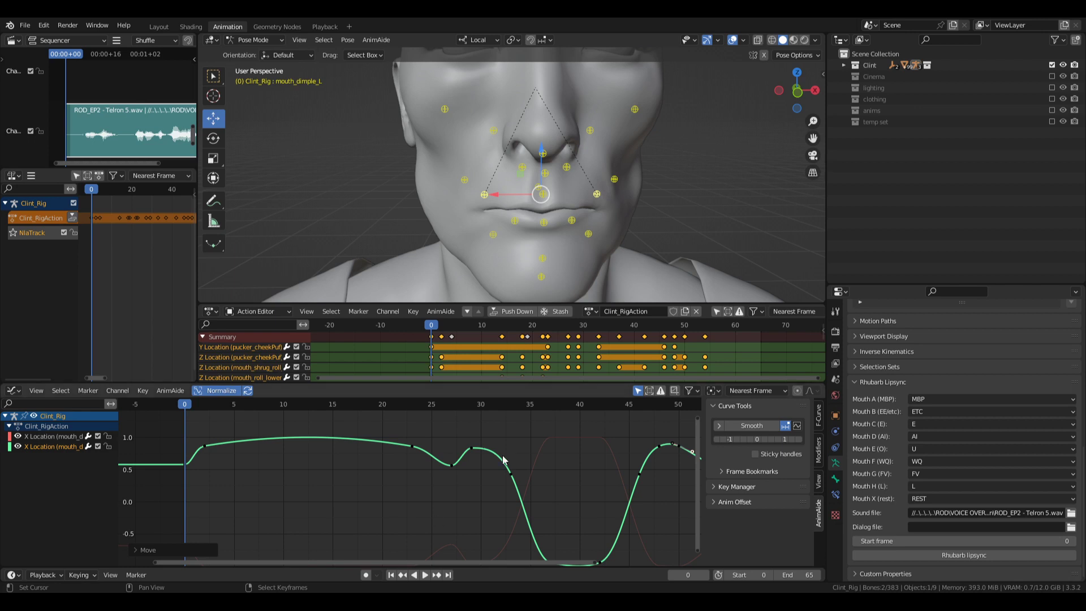
- Tilt the handles of the frame 2 and frame 23 keyframes on the left dimple's X location curve so the flat section bows downward
middle_drag(561, 489, 541, 480)
click(56, 437)
middle_drag(280, 490, 352, 480)
drag(255, 537, 303, 502)
middle_drag(322, 538, 336, 534)
click(296, 511)
key(g)
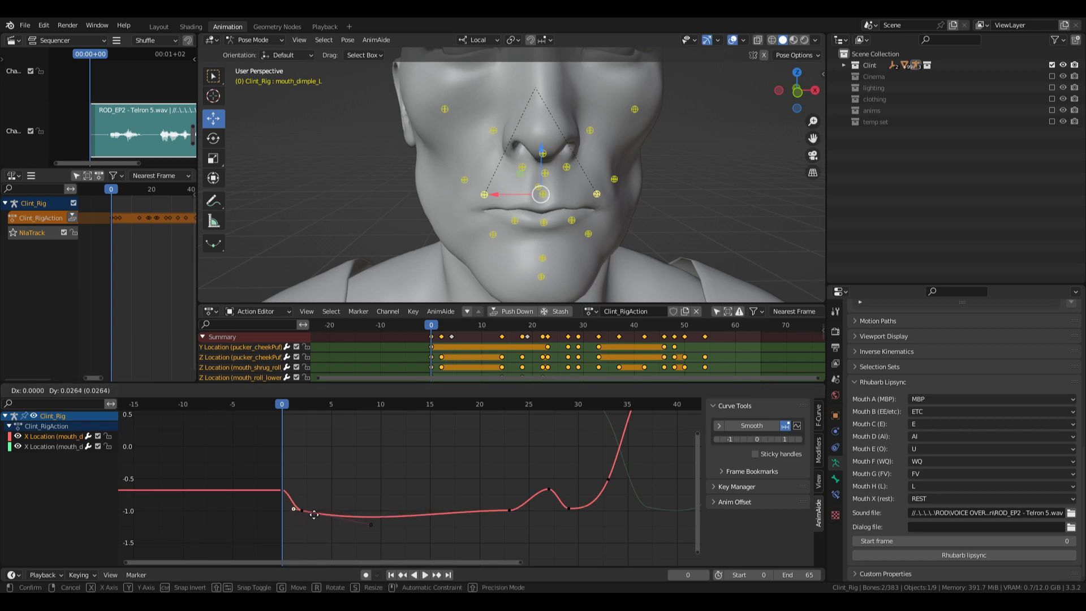
click(329, 531)
right_click(506, 505)
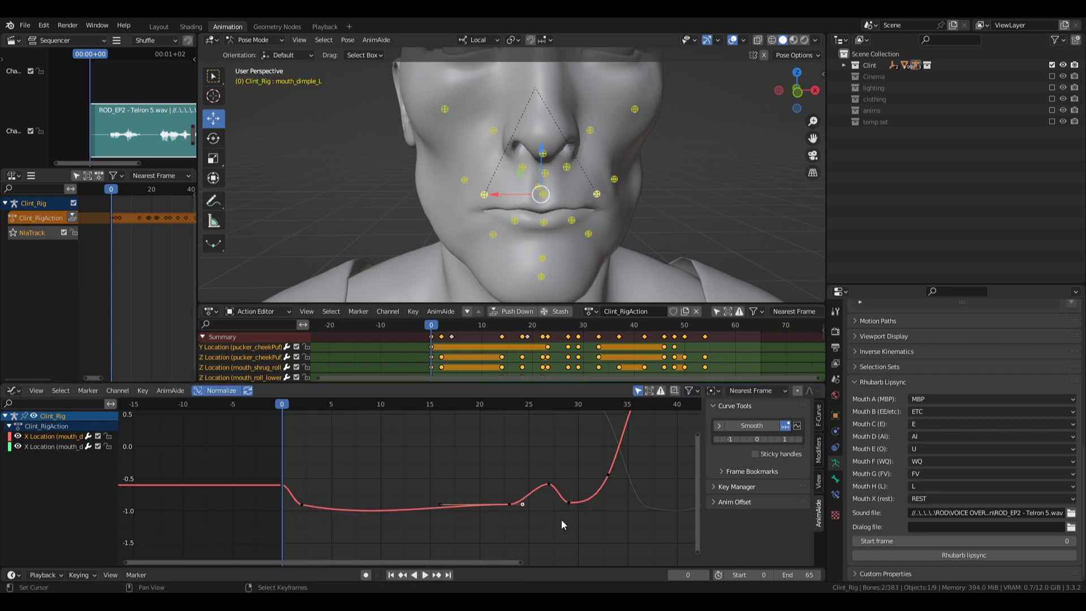
key(g)
click(569, 496)
- Tilt the handles of the frame 37 keyframe on the left dimple's X location curve so the plateau's start arcs upward
middle_drag(613, 431, 503, 493)
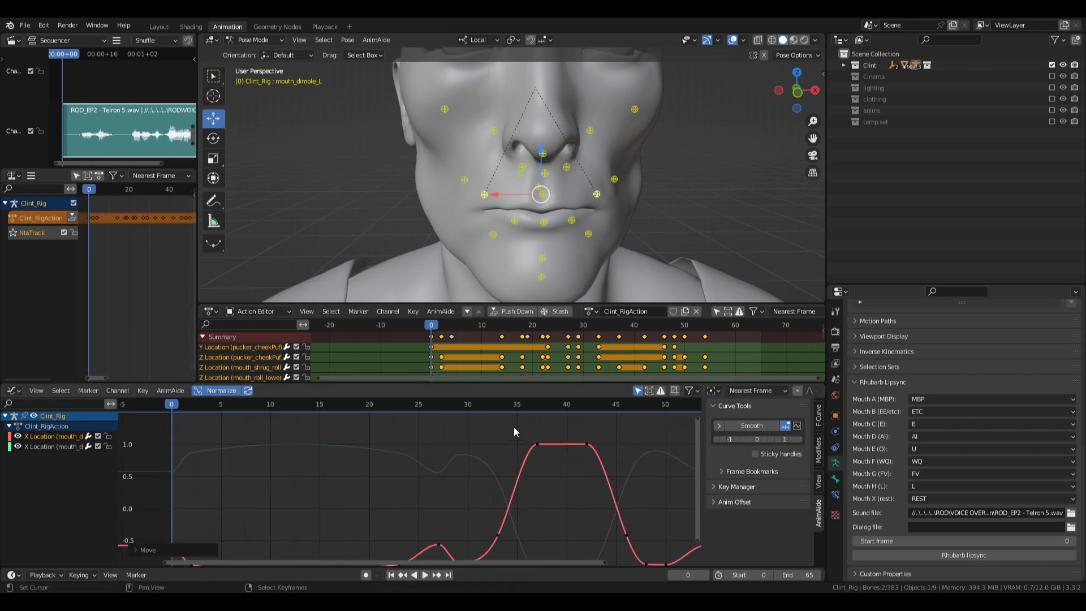
drag(513, 427, 595, 469)
scroll(585, 469, up, 8)
middle_drag(608, 460, 501, 478)
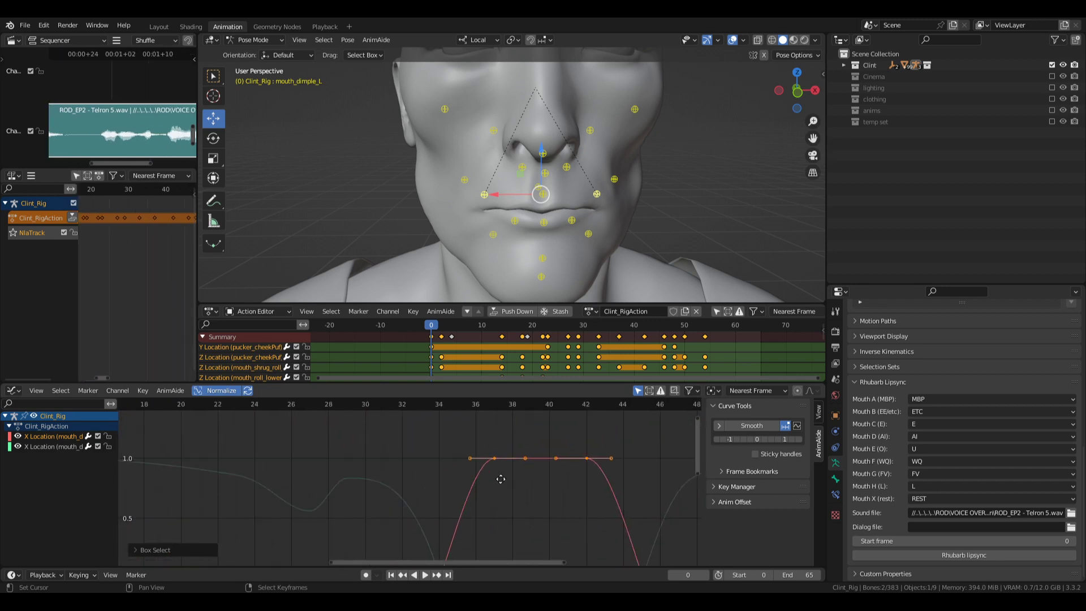
click(466, 455)
key(g)
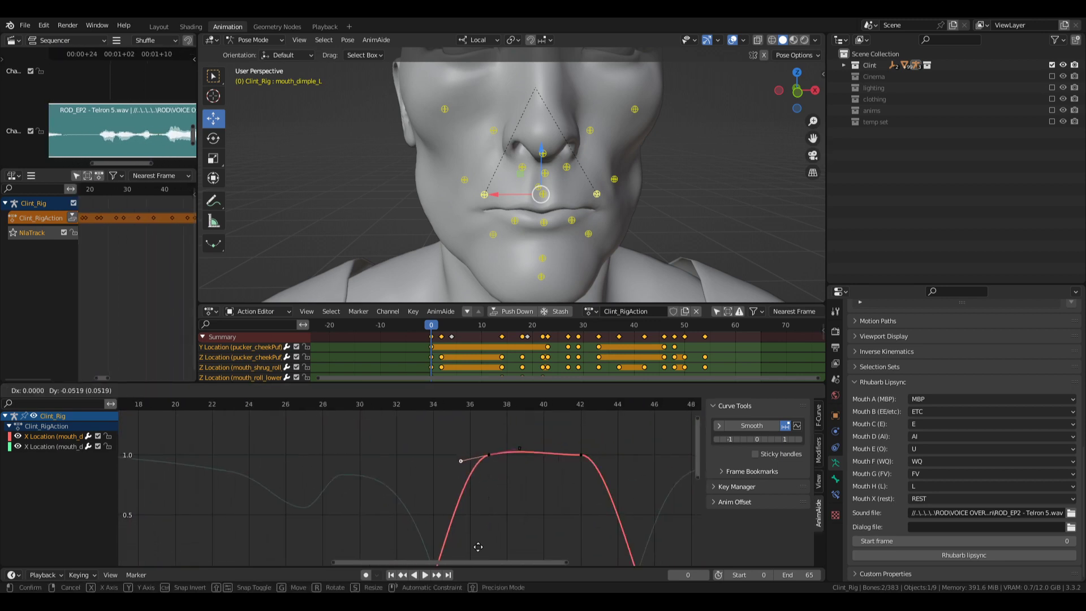
click(497, 442)
- Tilt the handles of the frame 42 keyframe on the left dimple's X location curve to round the plateau's end
right_click(577, 456)
middle_drag(592, 474, 546, 452)
click(553, 445)
key(g)
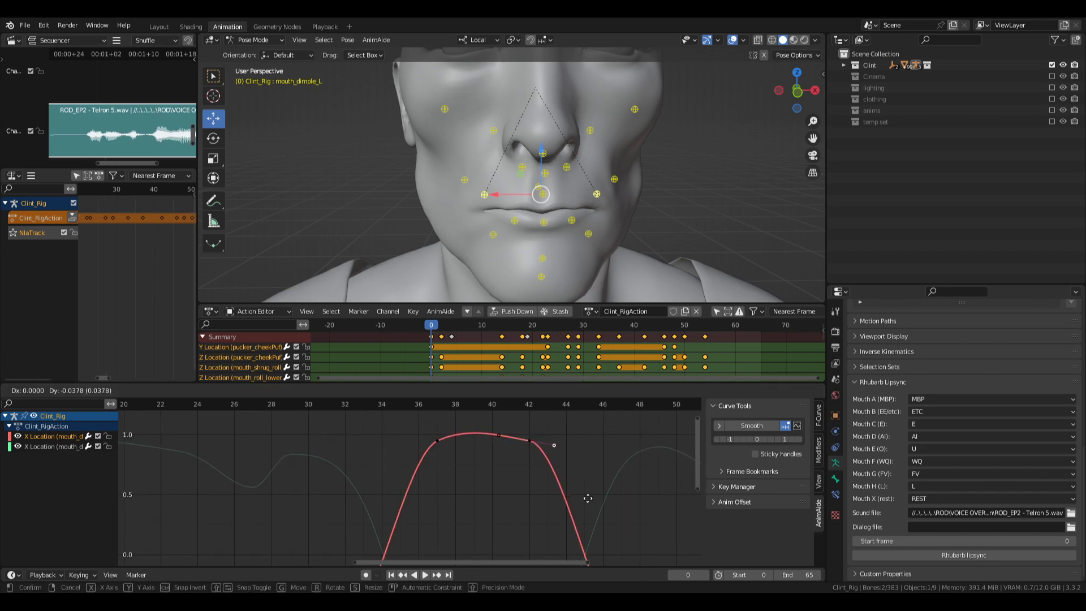
click(593, 406)
- Tilt the outgoing handle of the frame 48 keyframe downward on the left dimple's X location curve
middle_drag(566, 468, 438, 478)
drag(425, 413, 584, 521)
key(KP_Decimal)
click(544, 511)
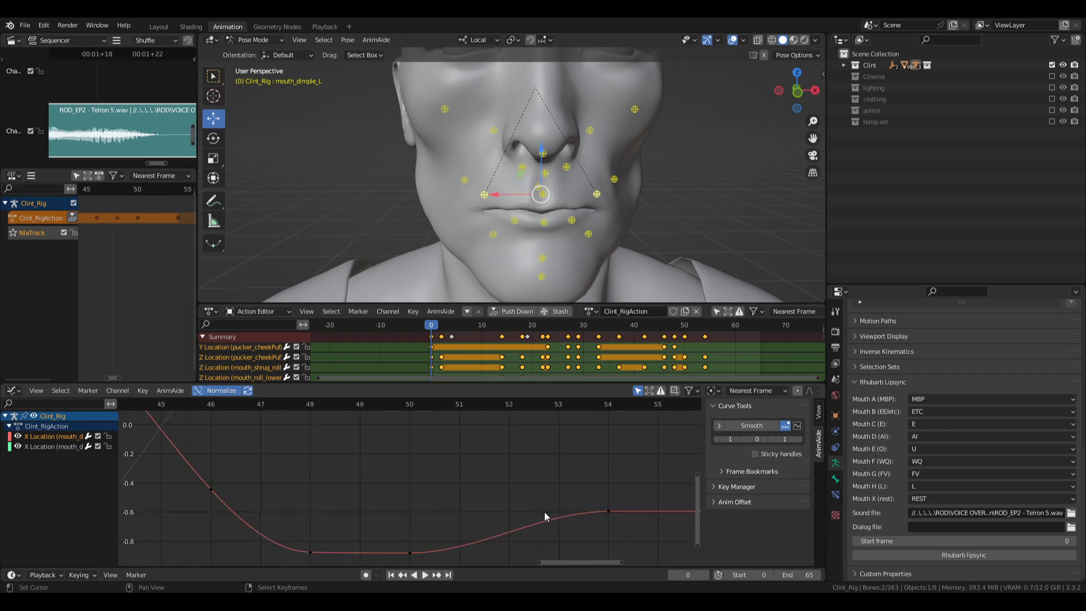
middle_drag(544, 511, 711, 459)
click(512, 507)
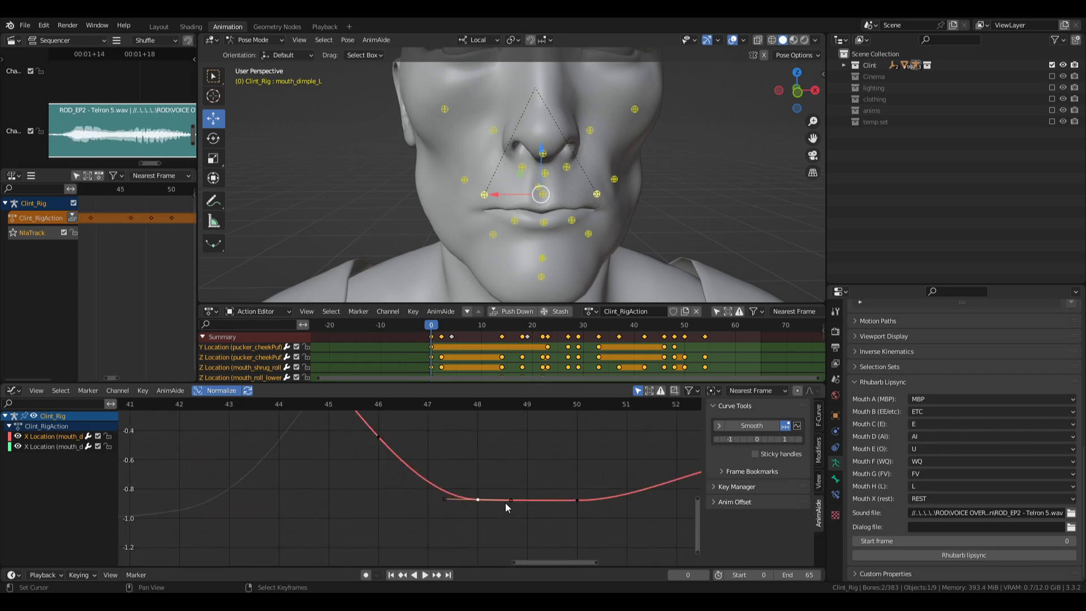
key(Delete)
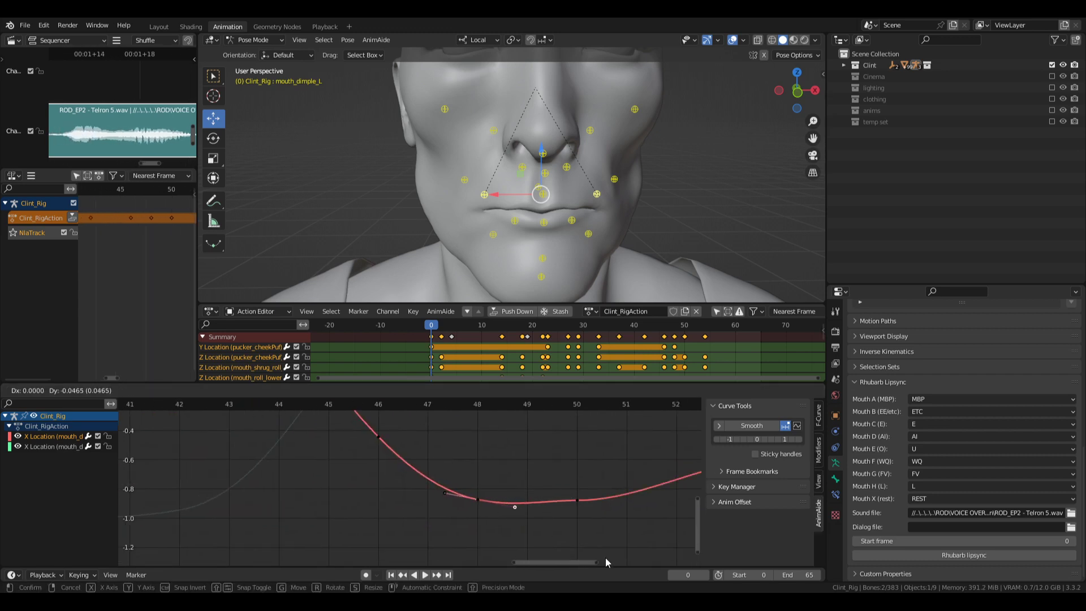
- Tilt the handles of the frame 50 keyframe on the left dimple's X location curve to round the trough and save the file
ctrl+right_click(543, 501)
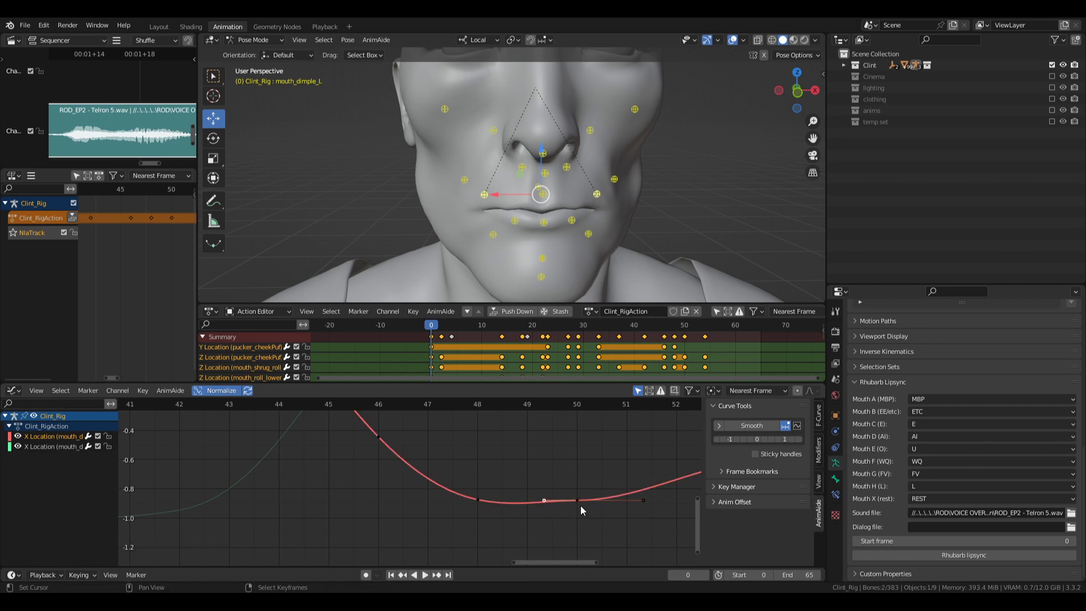
key(g)
click(546, 414)
ctrl+middle_drag(617, 452, 554, 490)
middle_drag(332, 490, 573, 523)
ctrl+middle_drag(573, 478, 548, 504)
key(Home)
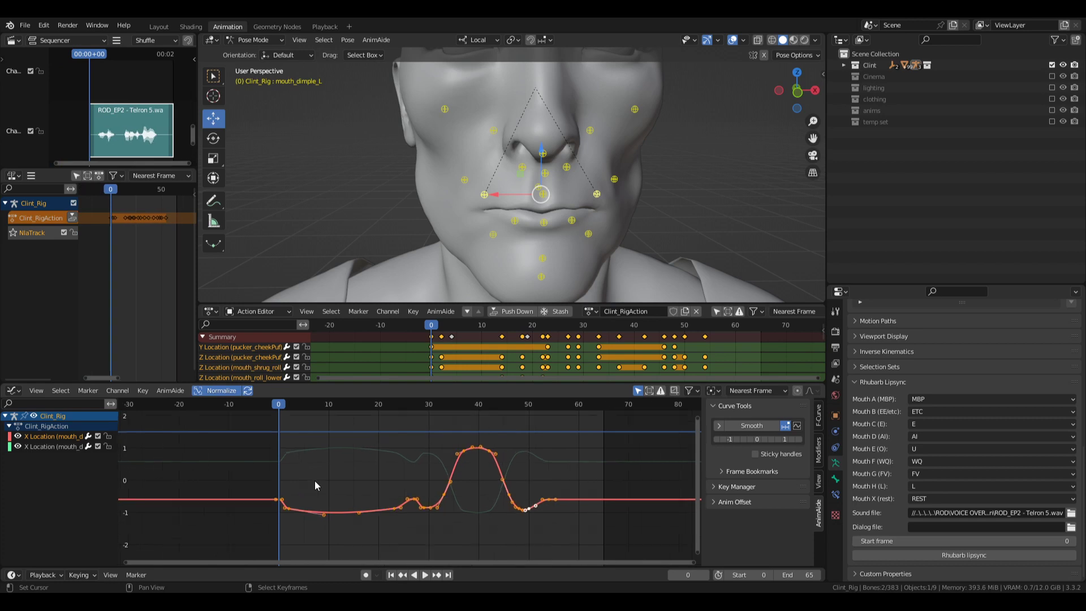
key(ctrl+s)
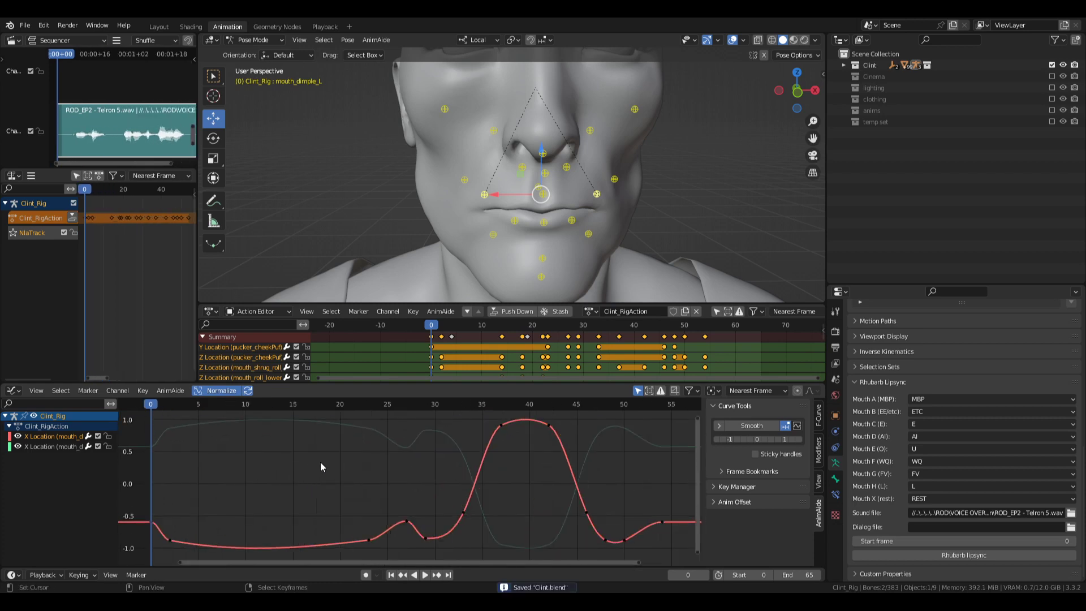
- Play the lip-sync animation from an angled view of the face to check the dimple motion
click(636, 245)
scroll(627, 229, down, 2)
middle_drag(554, 222, 596, 211)
key(space)
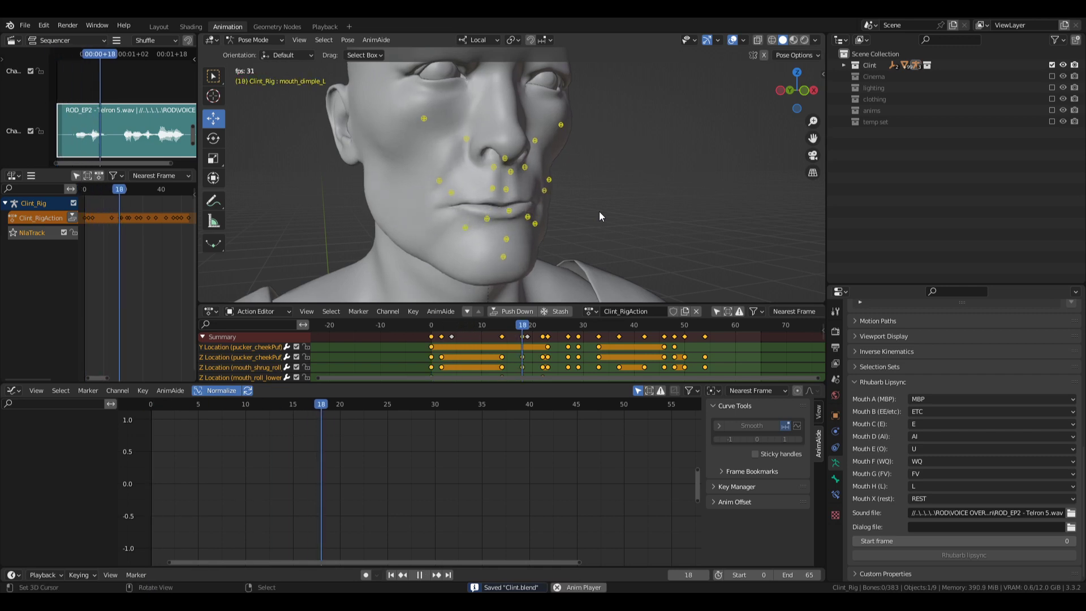
key(space)
- Move the frame 54 keyframes of both mouth dimple X location curves 2 frames later and save the file
middle_drag(598, 211, 562, 200)
click(535, 192)
shift+click(449, 194)
middle_drag(619, 479, 525, 455)
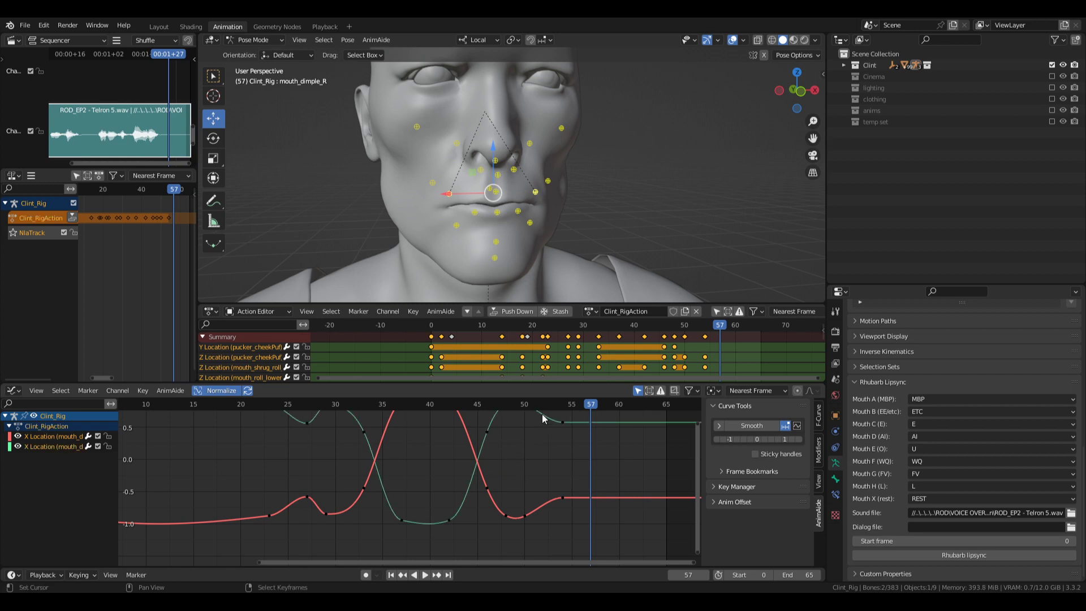
drag(542, 414, 599, 505)
text(g2)
key(Return)
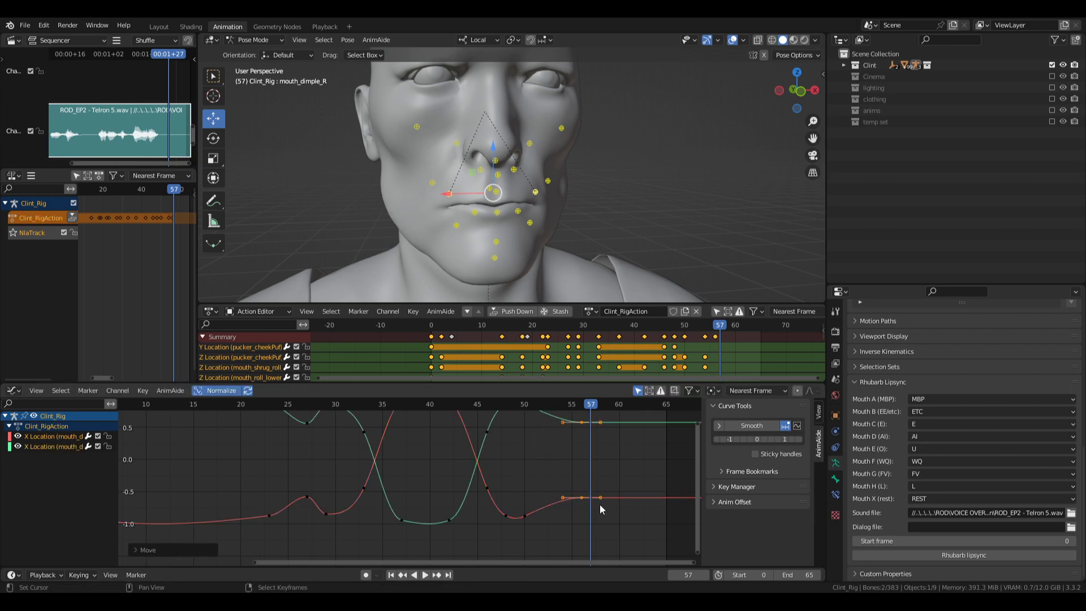
click(212, 463)
key(ctrl+s)
- Move the frame 2 keyframes of both mouth dimple X location curves 1 frame later
middle_drag(238, 458, 419, 484)
drag(249, 422, 270, 551)
text(g)
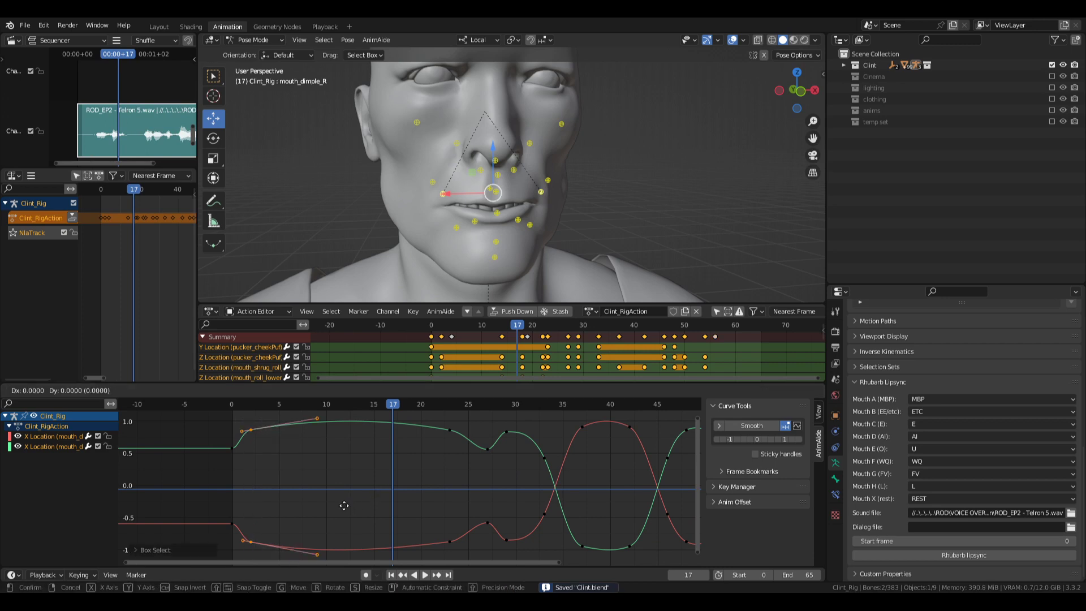
text(1)
key(Return)
- Play the animation from the first frame to review the retimed mouth dimples
click(391, 574)
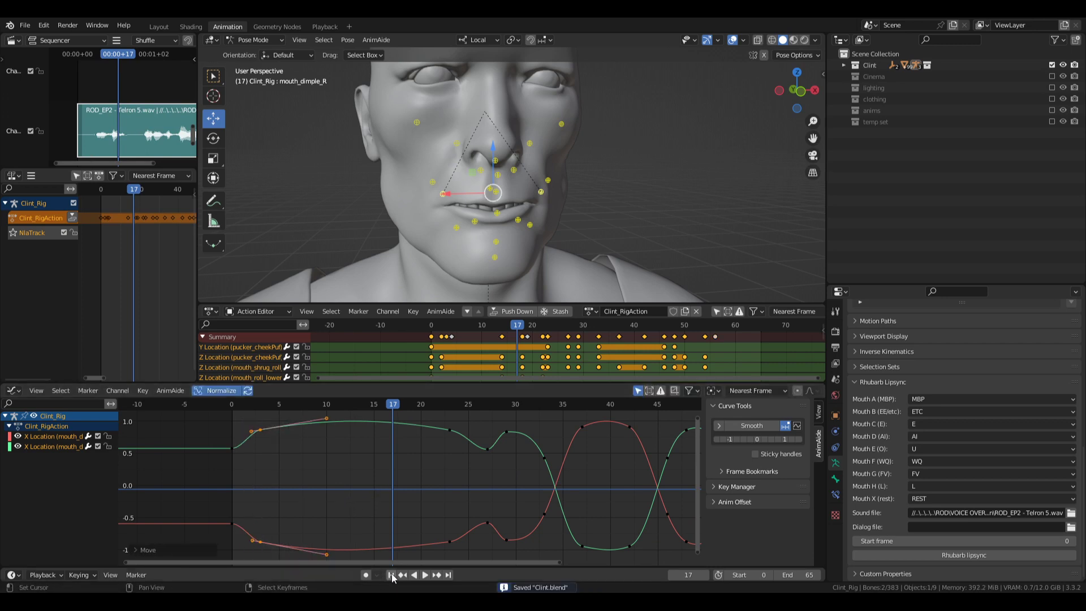
click(403, 470)
key(space)
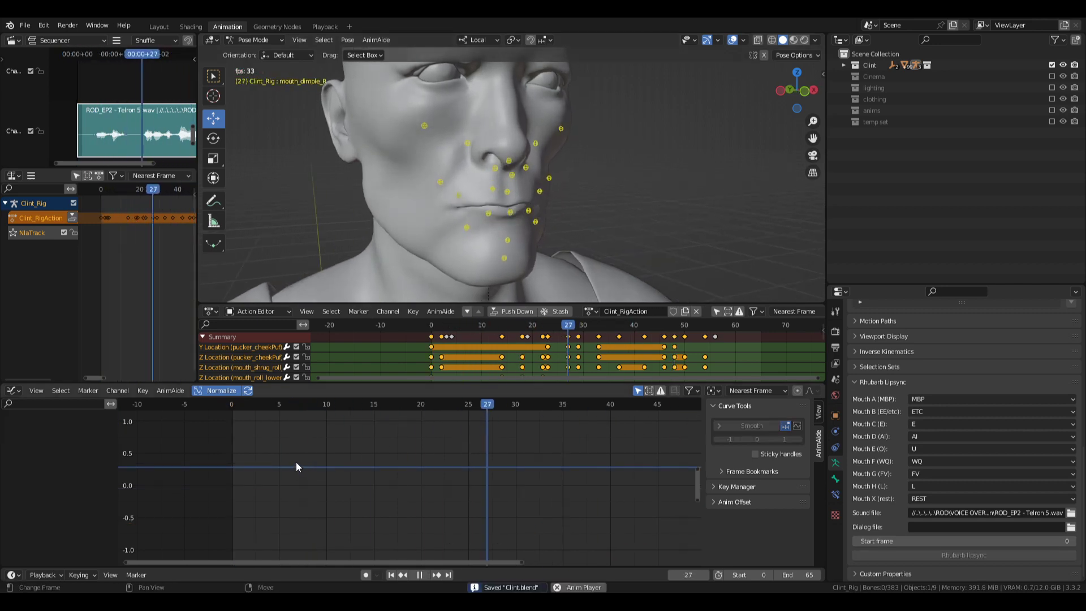
key(space)
- Delete the Y location channels of the left and right nose sneer controls
click(536, 143)
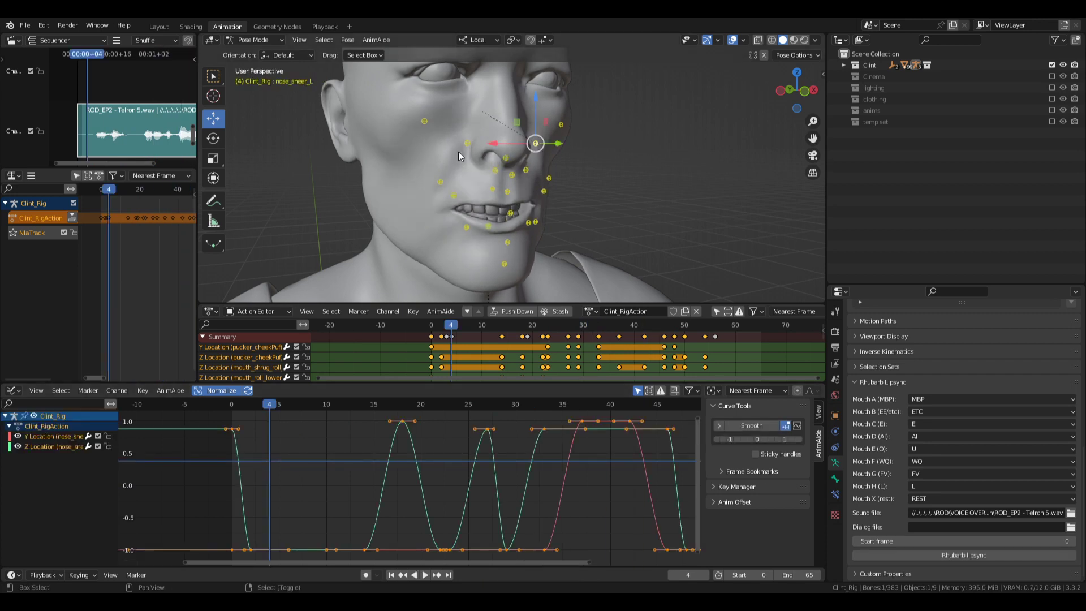
shift+click(467, 145)
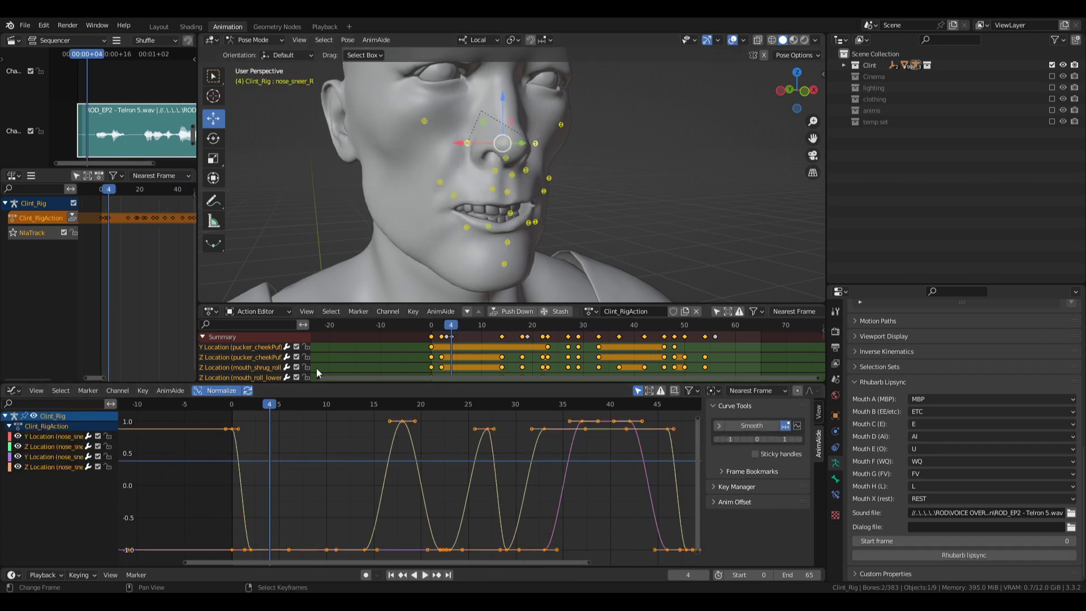
click(45, 456)
key(x)
click(48, 436)
key(x)
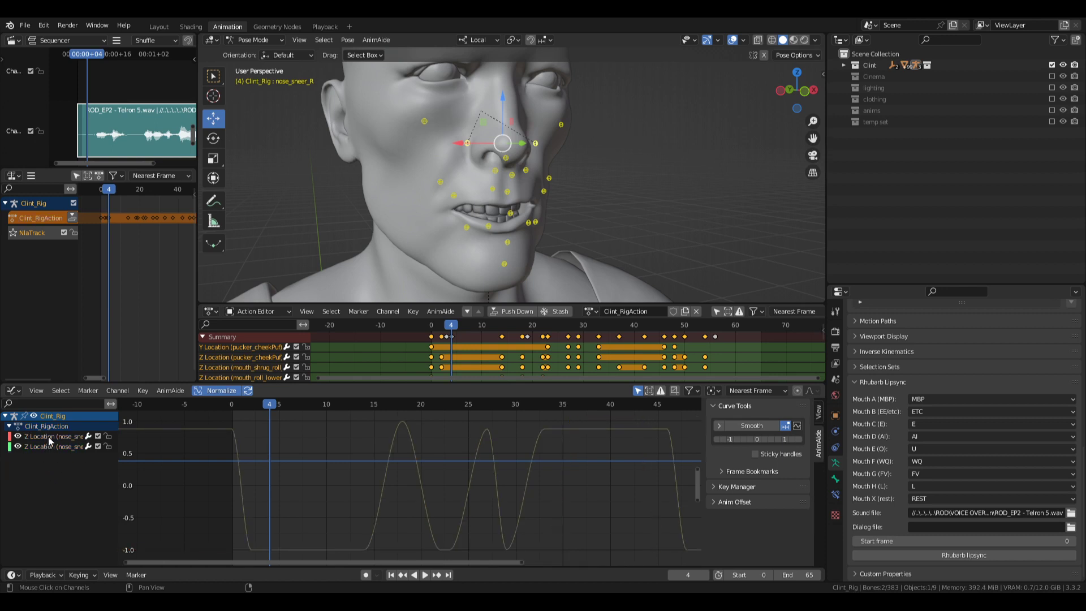
- Select all keyframes on both nose sneer Z location curves, save the file and smooth the curves twice with the Smooth tool
key(a)
key(ctrl+s)
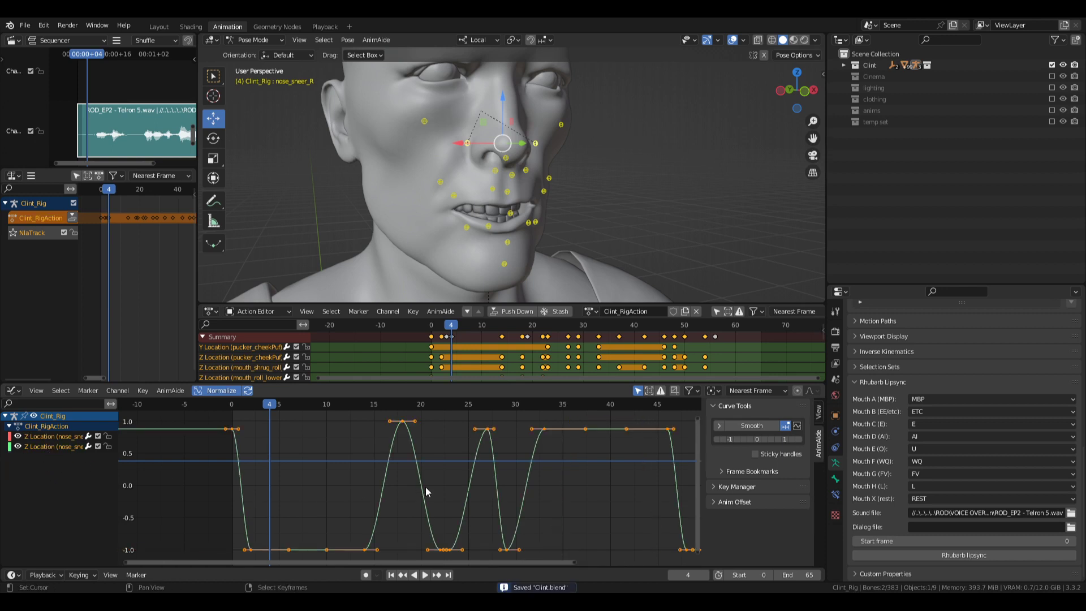
click(765, 441)
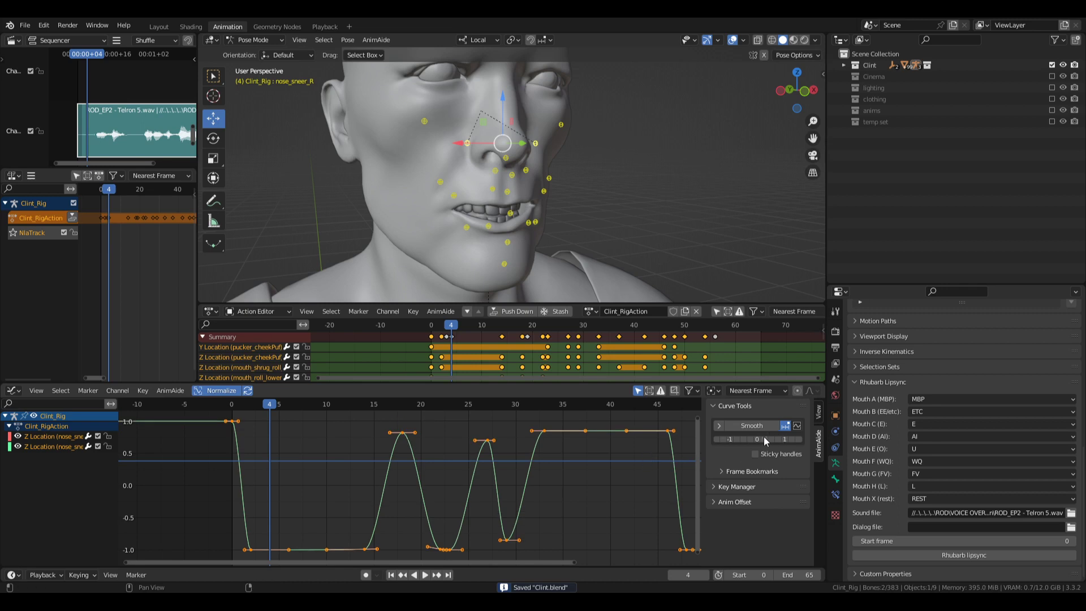
click(763, 438)
- Rotate the handles of the frame 2 and frame 14 keyframes on both nose sneer Z location curves so the flat section bows downward
click(349, 465)
middle_drag(298, 501, 336, 473)
drag(300, 506, 279, 536)
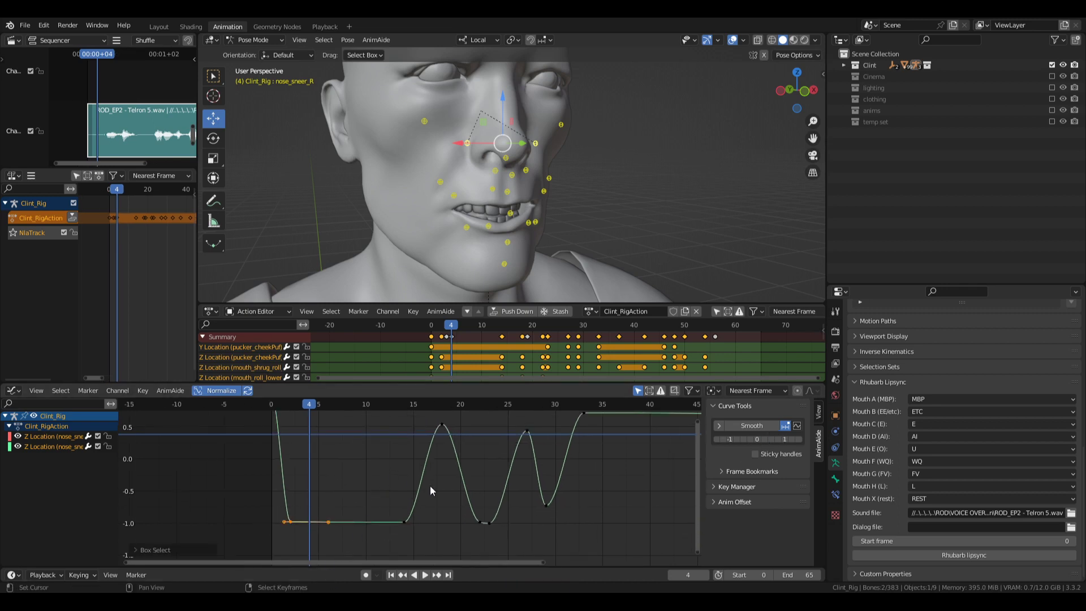
middle_drag(496, 500, 479, 481)
click(385, 501)
key(r)
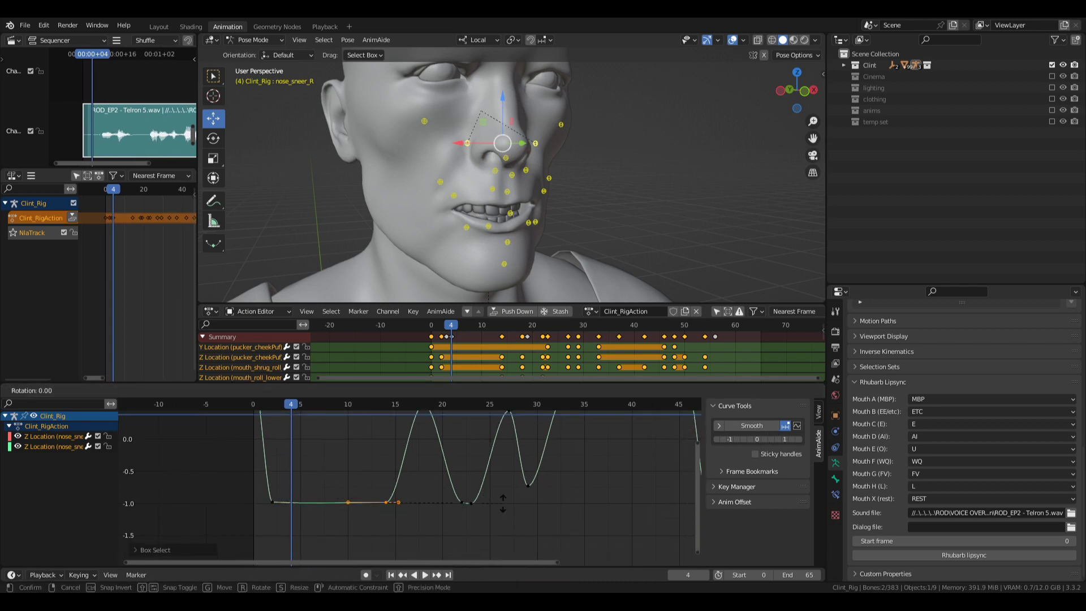
click(504, 488)
- Raise the outer handles of the frame 22 and frame 23 keyframes on the red nose sneer Z location curve to round the trough
mouse_move(449, 450)
middle_down()
mouse_move(444, 486)
mouse_move(443, 457)
middle_up()
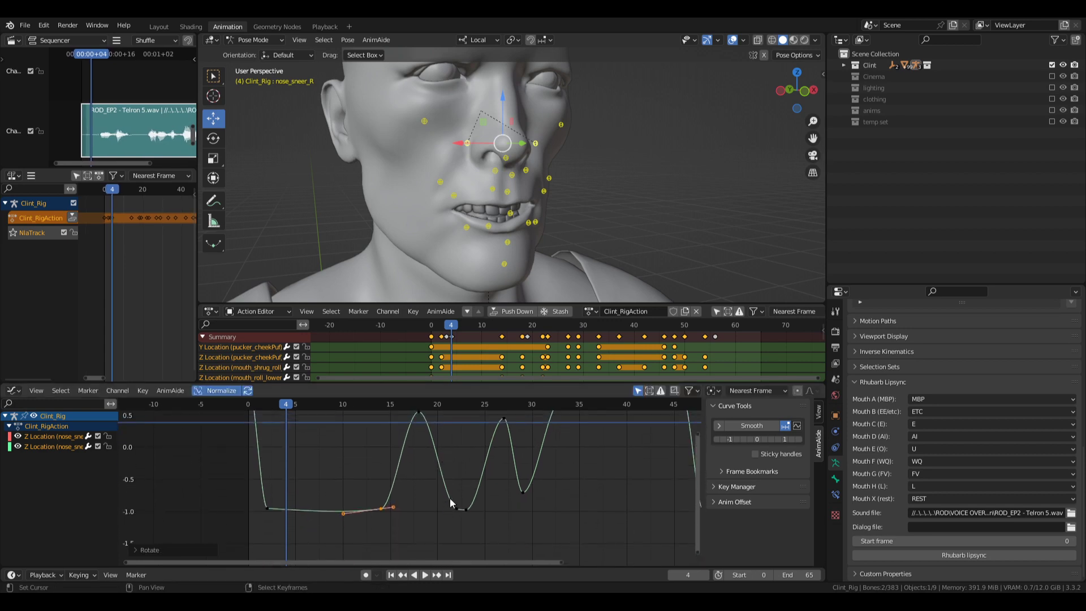
drag(450, 498, 497, 521)
key(KP_Decimal)
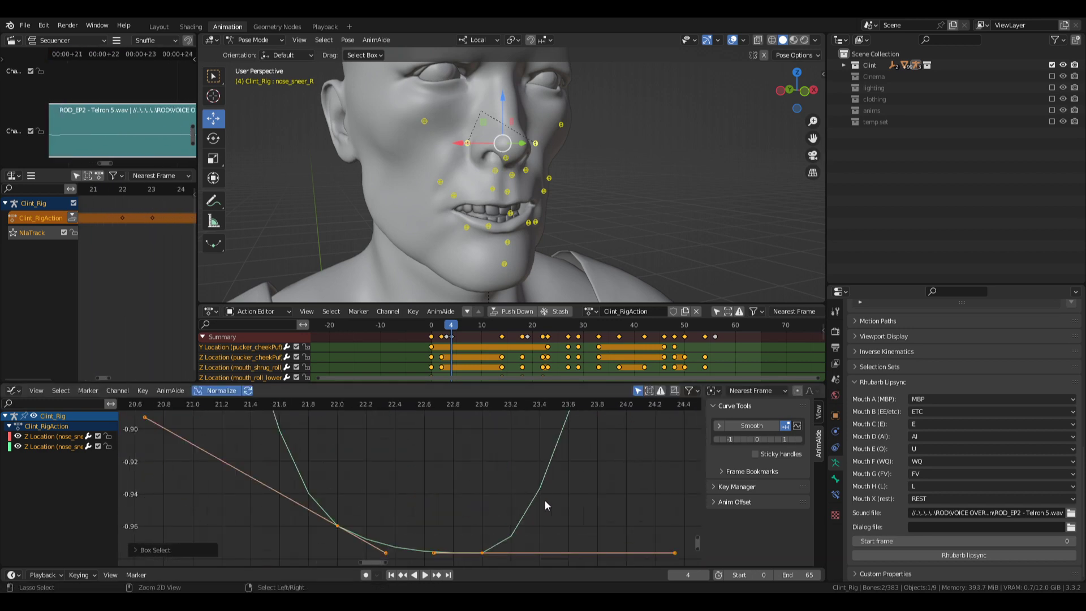
ctrl+middle_drag(544, 500, 545, 555)
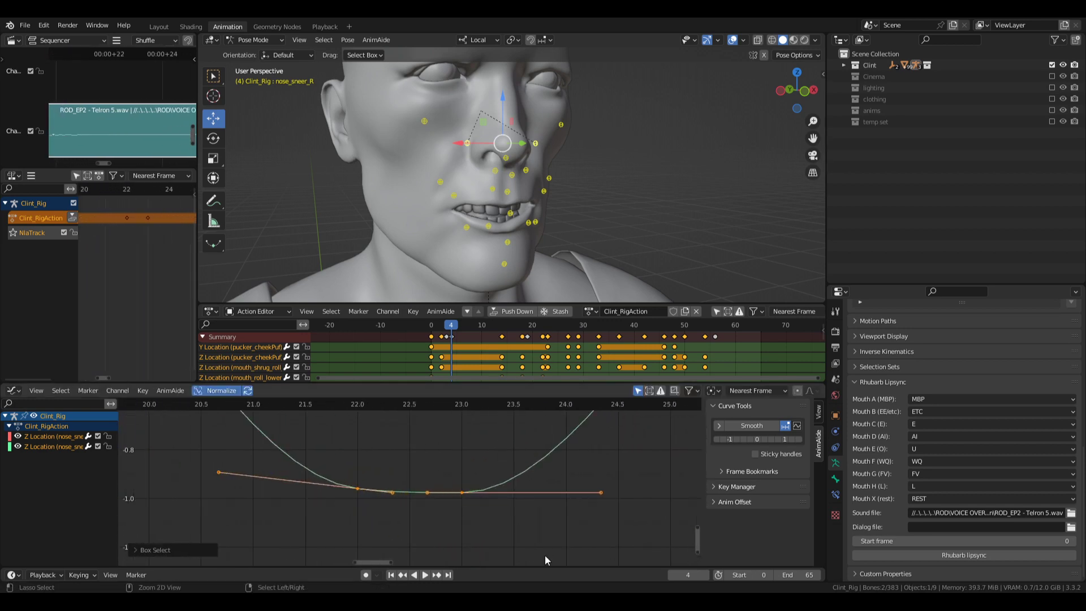
click(470, 491)
drag(603, 495, 605, 477)
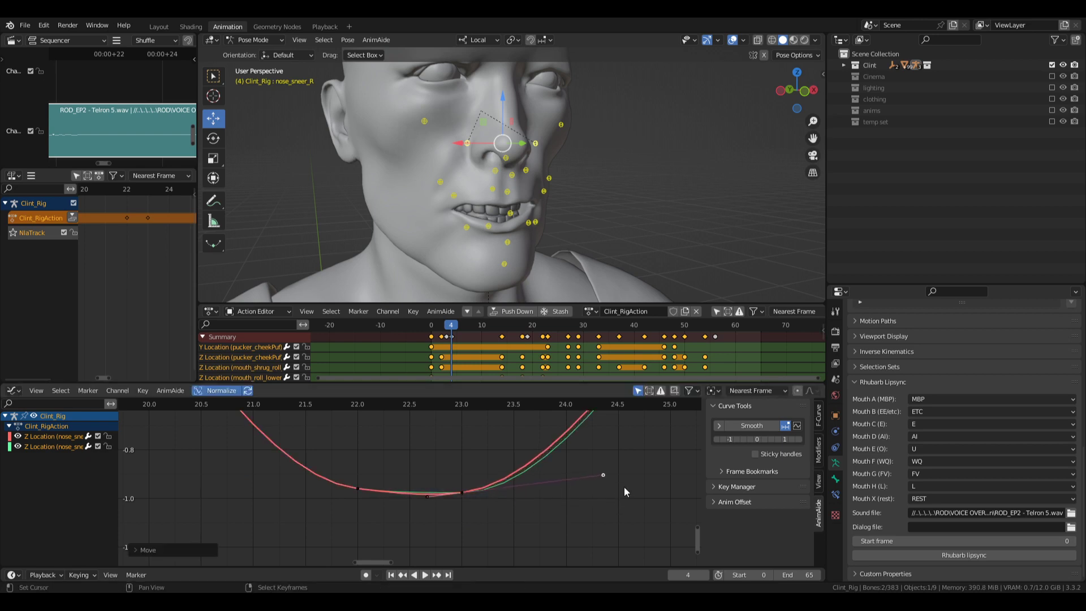
click(355, 489)
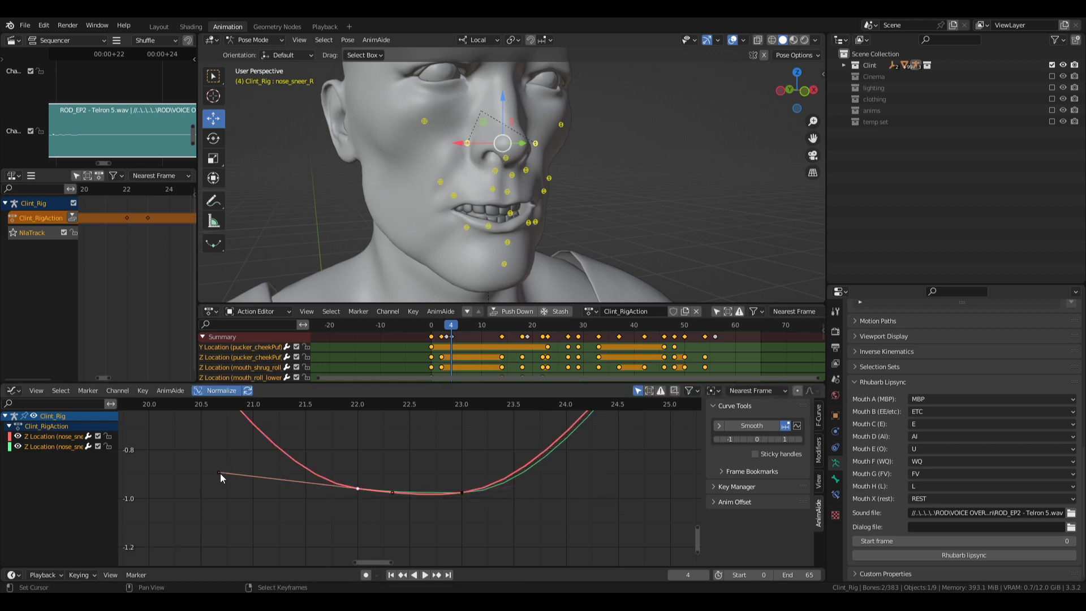
drag(222, 470, 222, 459)
- Raise the outer handles of the frame 22 and frame 23 keyframes on the green nose sneer Z location curve to match the red curve
click(460, 493)
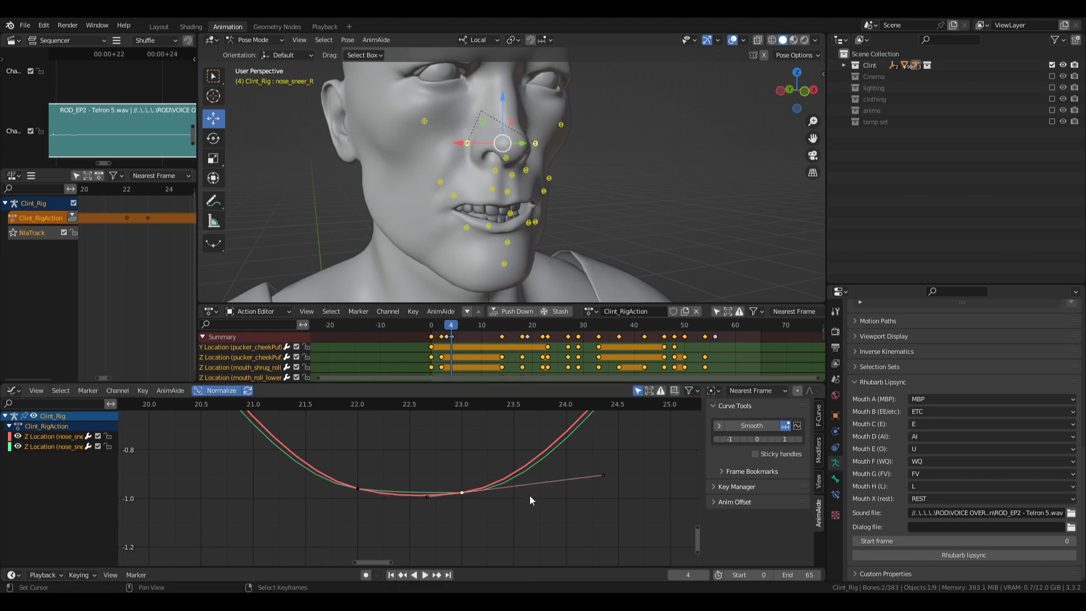
click(461, 491)
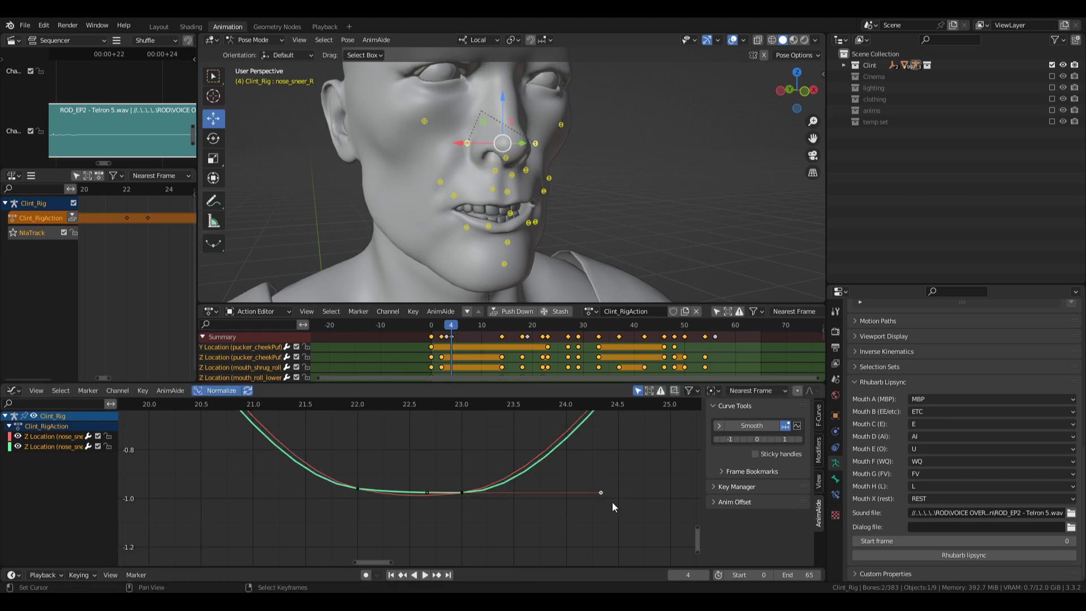
drag(612, 501, 611, 496)
click(358, 486)
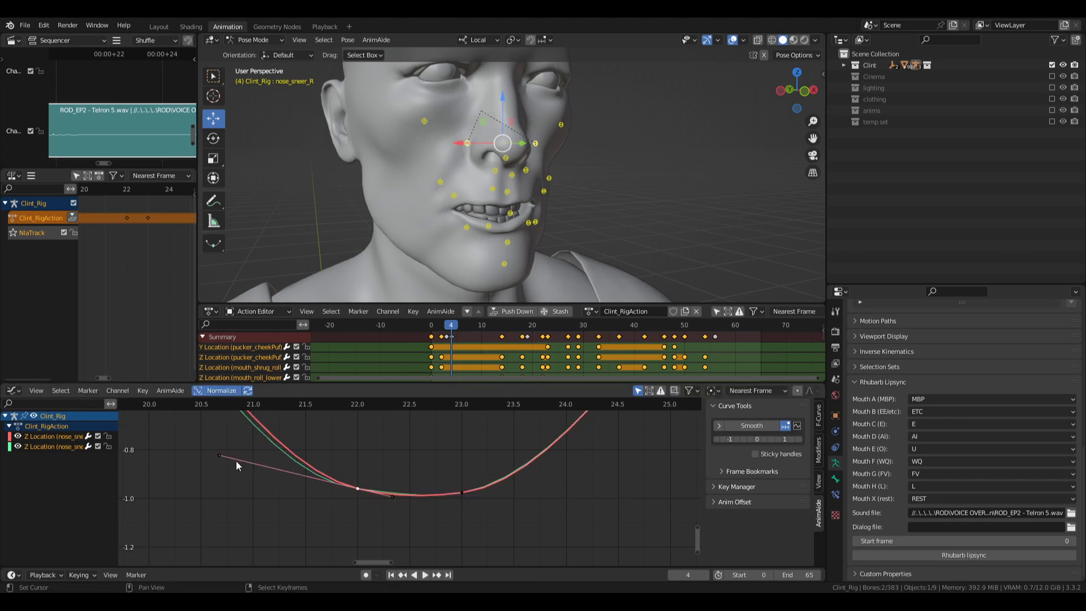
click(357, 489)
drag(221, 472, 220, 457)
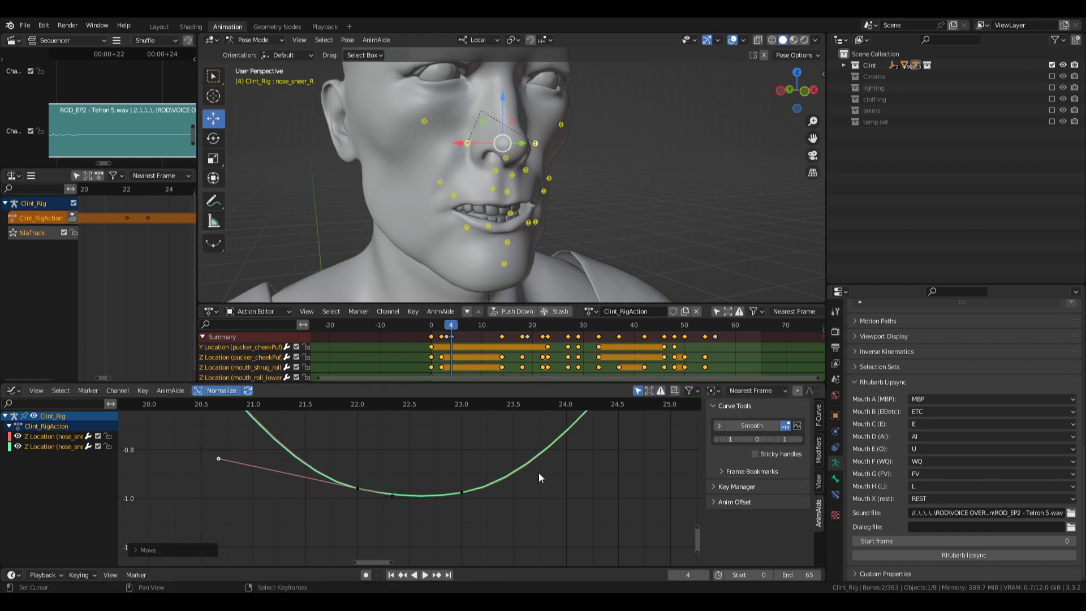
- Rotate the handles of the frame 33 and frame 46 keyframes on both nose sneer Z location curves so the plateau arcs upward
ctrl+middle_drag(534, 473, 486, 481)
drag(404, 444, 477, 484)
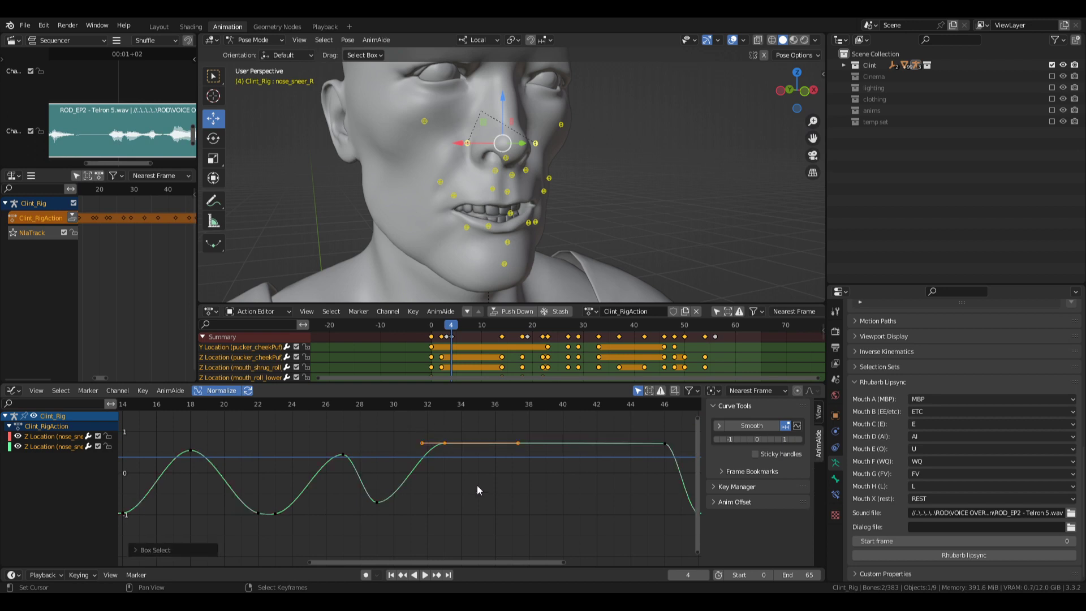
drag(606, 446, 665, 474)
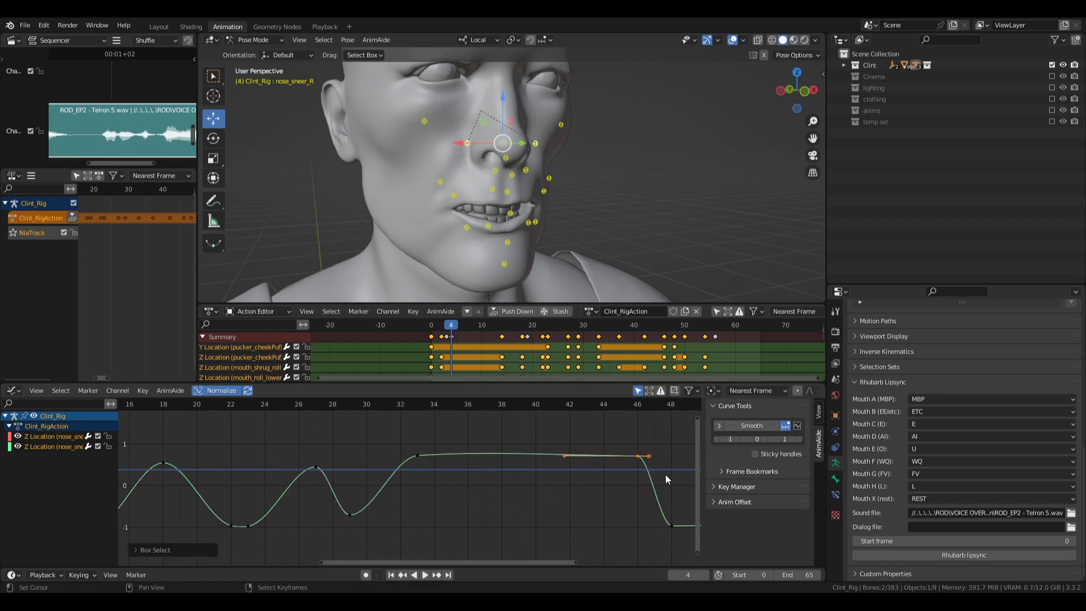
ctrl+scroll(662, 469, down, 2)
key(r)
click(659, 472)
- Rotate the handles of the frame 48 and frame 50 keyframes on both nose sneer Z location curves to round the trough
ctrl+scroll(659, 472, down, 4)
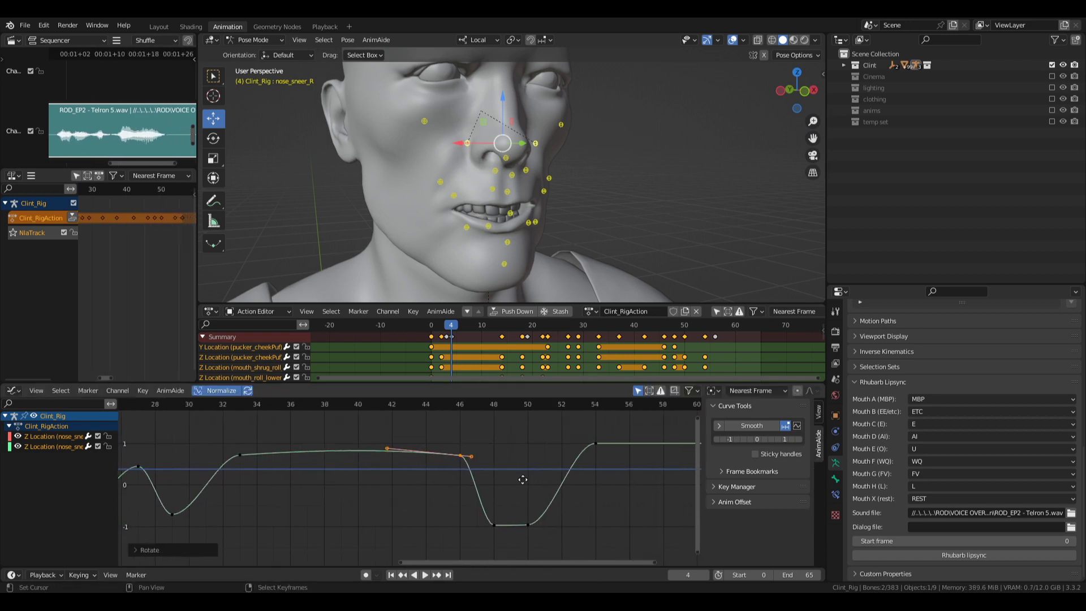
key(r)
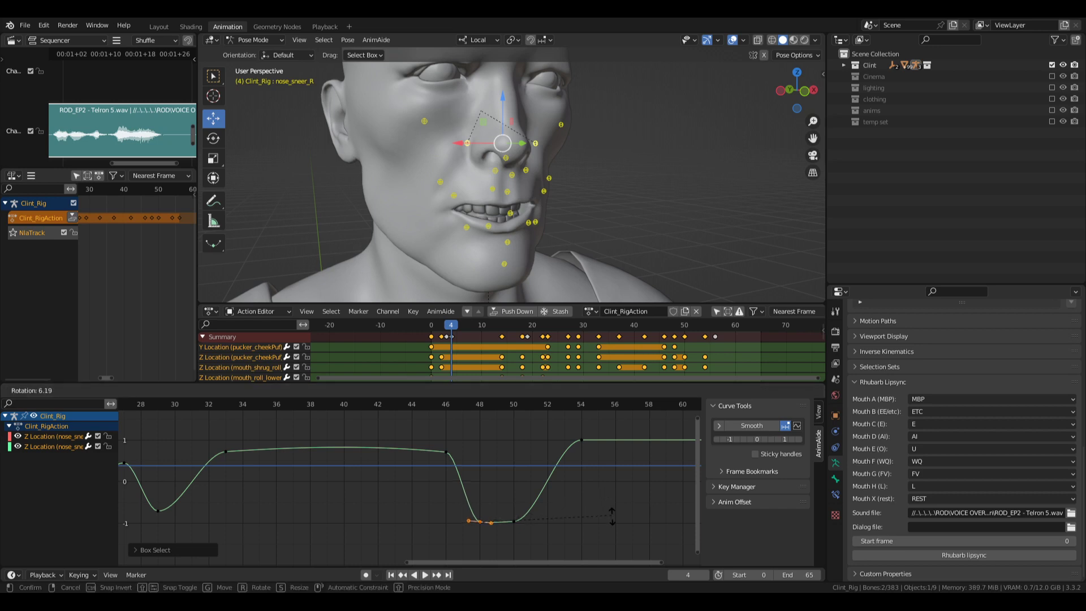
click(583, 503)
- Move the frame 54 keyframes of both nose sneer Z location curves 2 frames later
middle_drag(616, 465, 422, 475)
right_drag(368, 434, 407, 465)
text(g2)
click(409, 495)
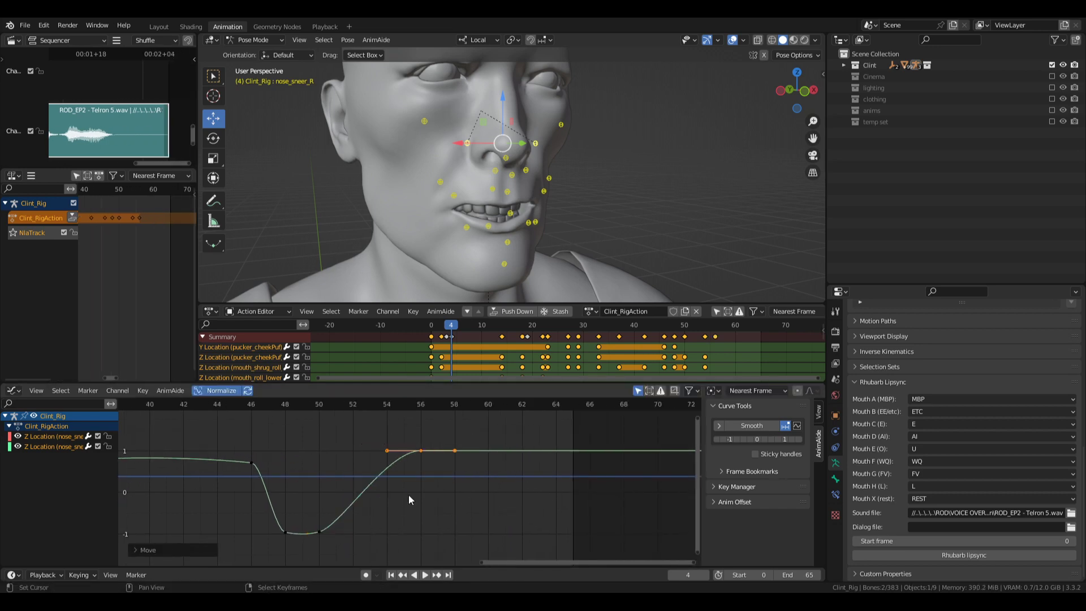
- Play the animation from frame 0 to review the nose sneer motion
ctrl+middle_drag(515, 466, 435, 490)
click(351, 478)
key(space)
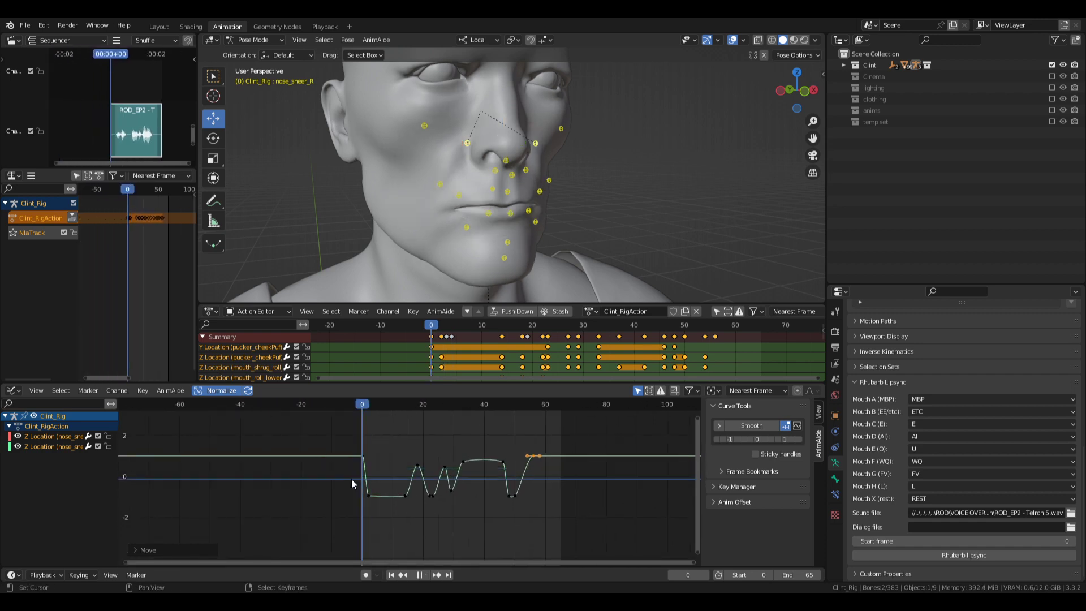
- Move the frame 2 keyframes of both nose sneer Z location curves 2 frames later and save the file
text(g2)
click(377, 507)
key(ctrl+s)
- Move the frame 4 keyframes of both nose sneer Z location curves 1 frame earlier
right_drag(325, 443, 246, 561)
key(KP_Decimal)
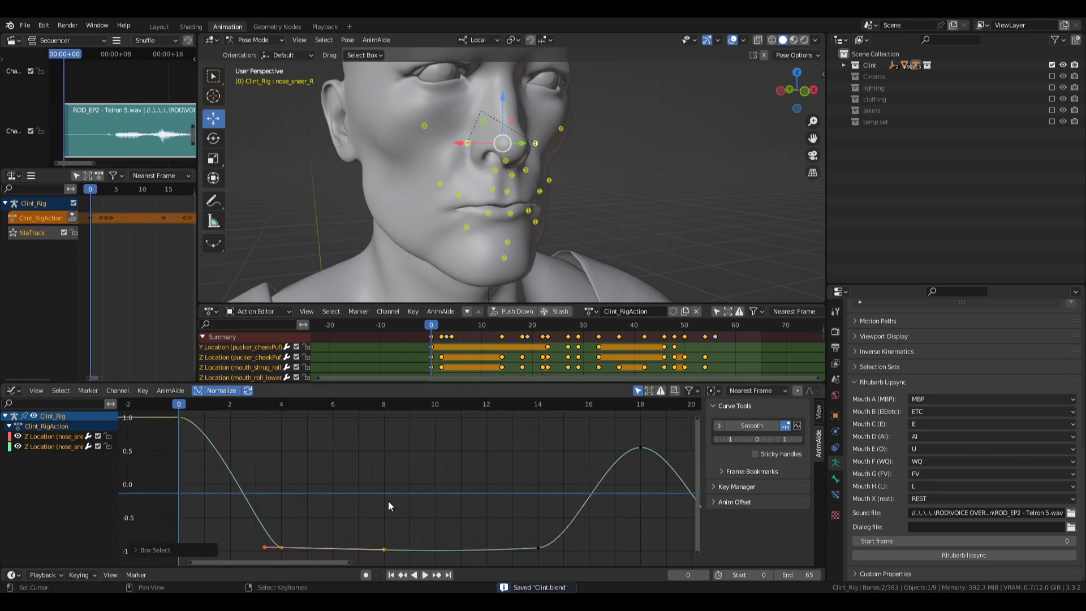
key(g)
key(x)
click(374, 503)
key(Home)
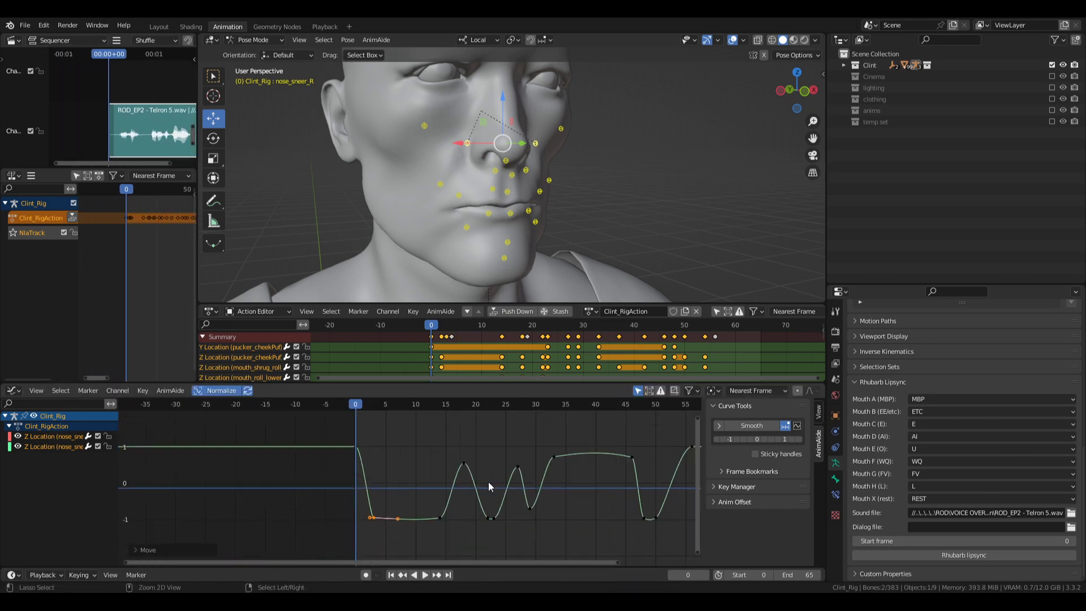
scroll(487, 480, down, 3)
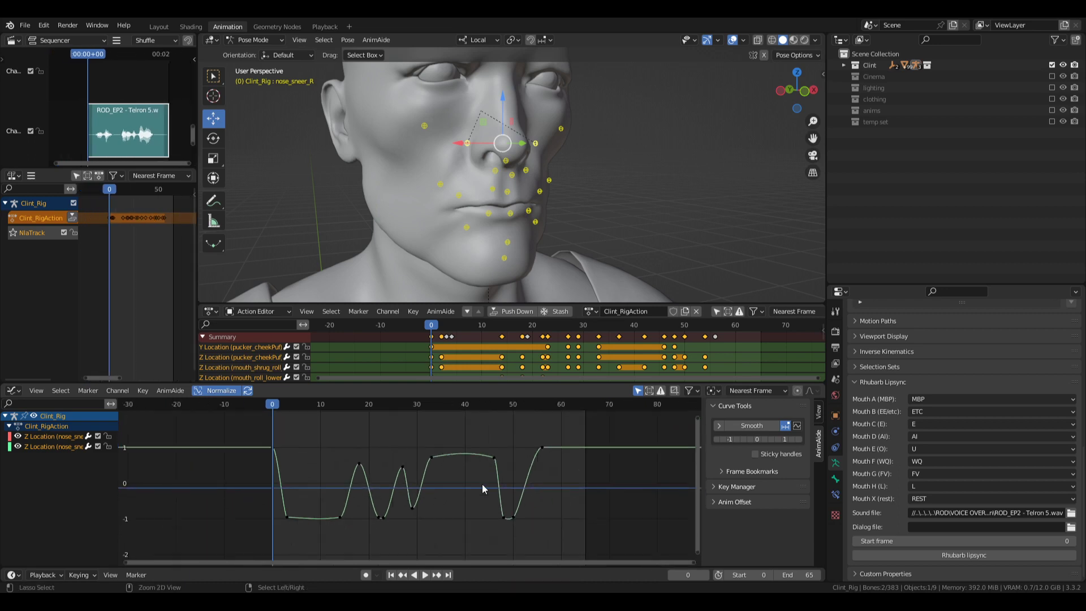
- Replay the animation from the start several times to review the adjusted nose sneer timing
key(space)
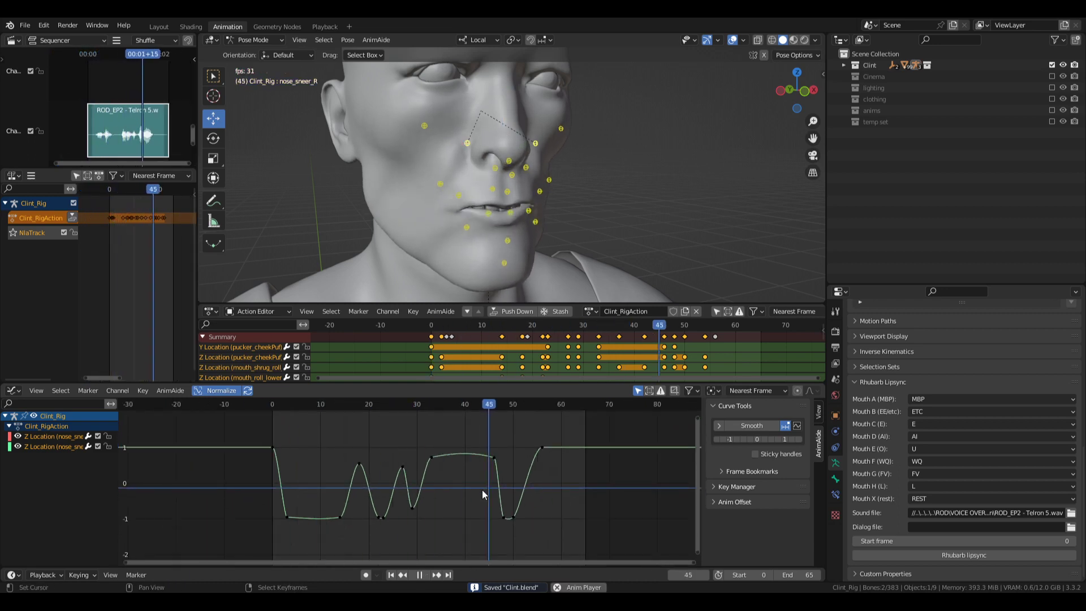
key(space)
drag(282, 473, 265, 473)
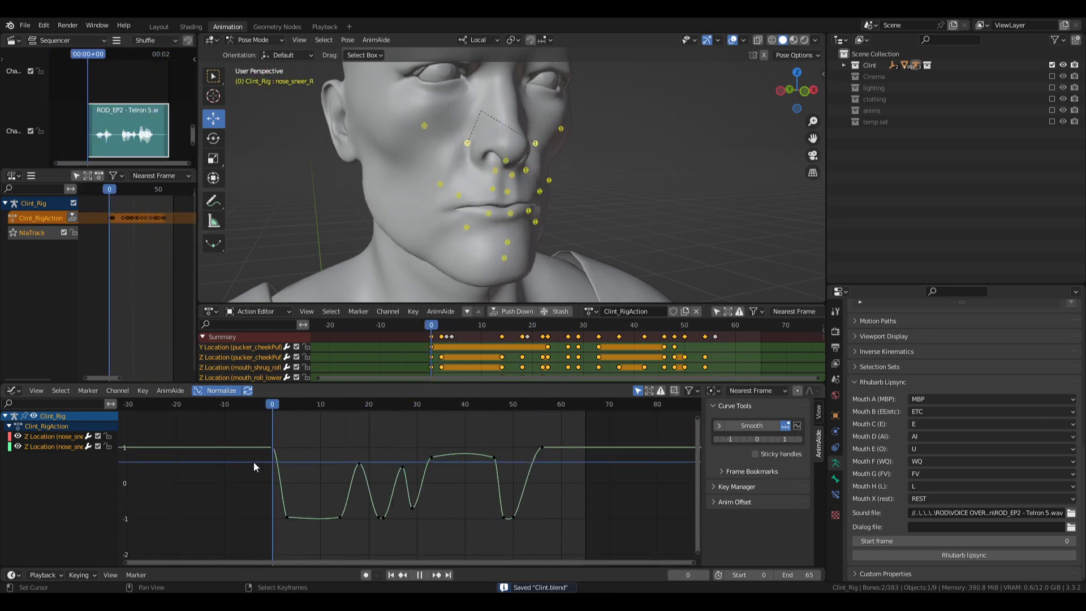
key(space)
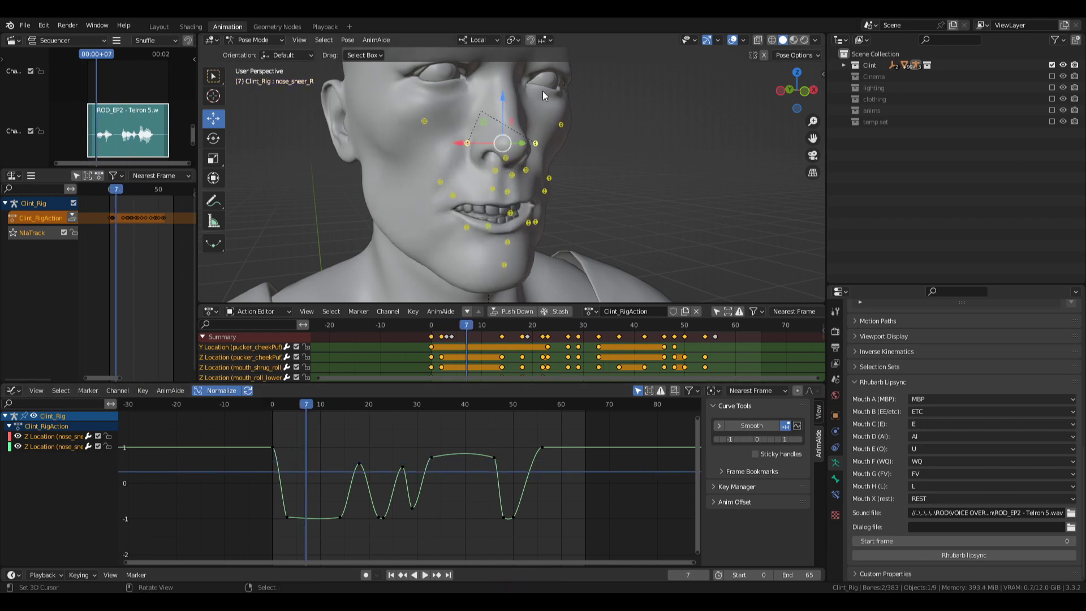
click(351, 482)
key(space)
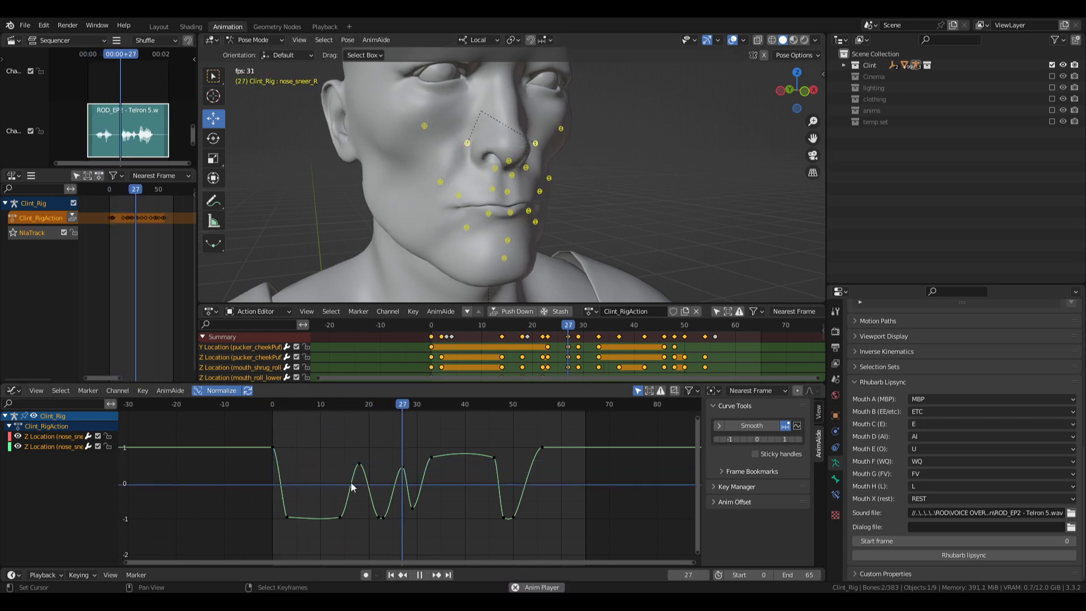
key(space)
click(271, 463)
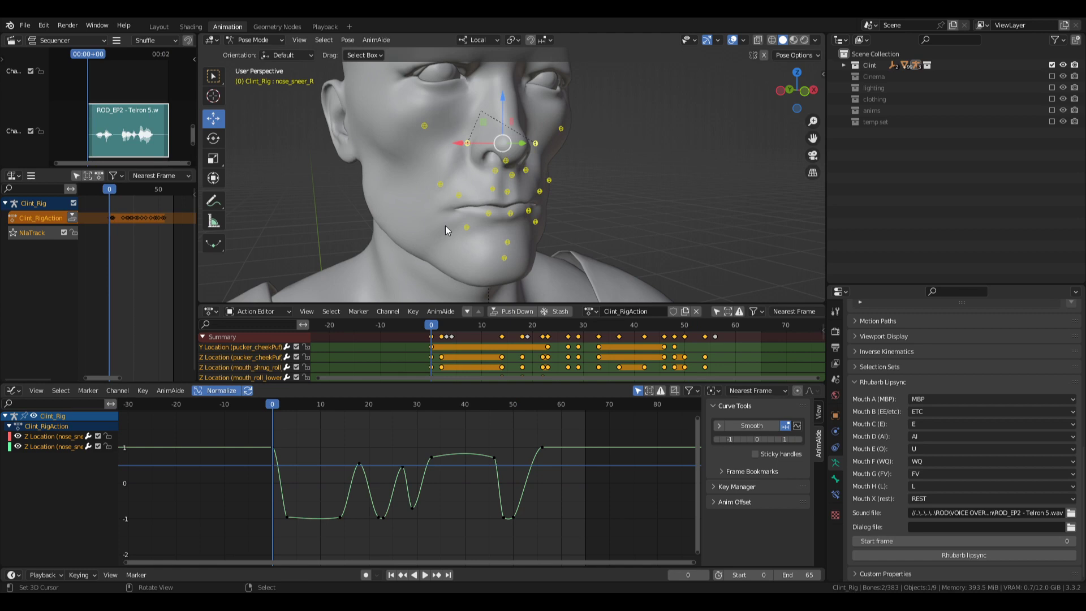
- Select the pucker and cheek puff control under the nose and bring up its Z Location curve for editing
click(506, 161)
click(31, 444)
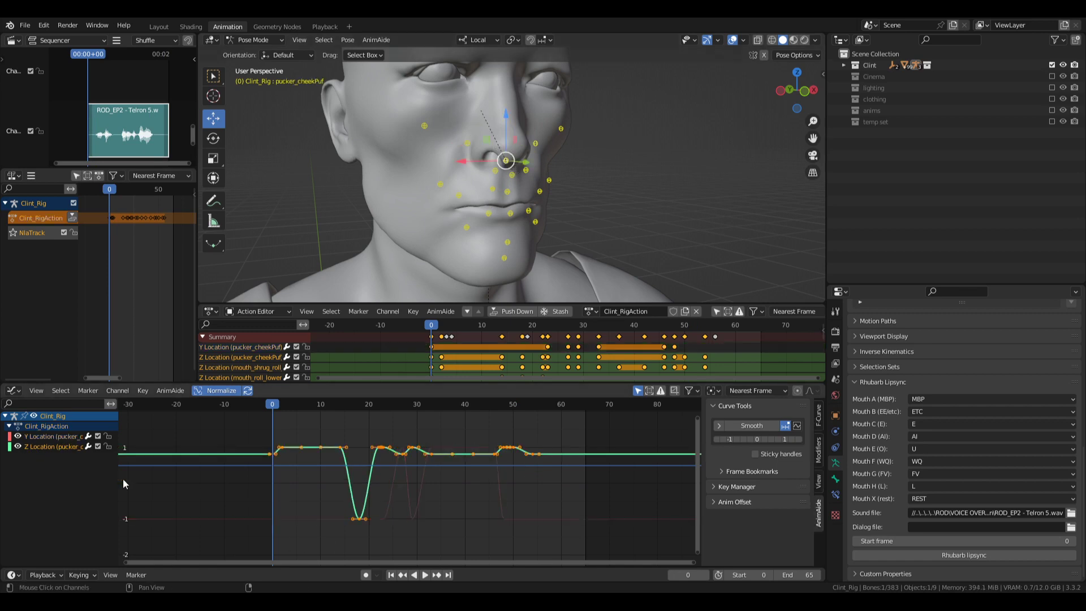
drag(245, 425, 618, 546)
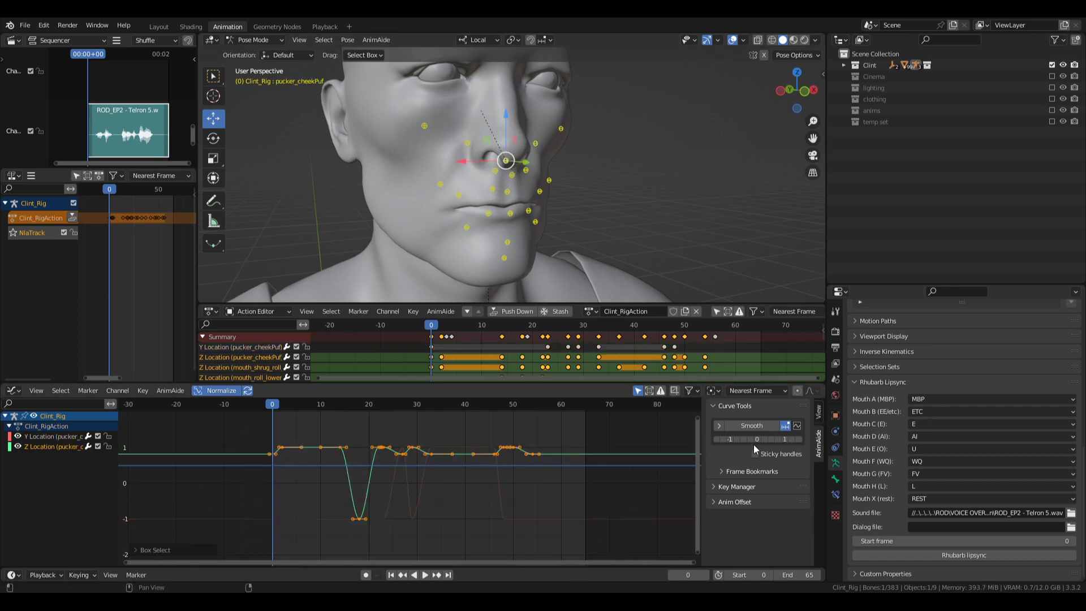
key(Home)
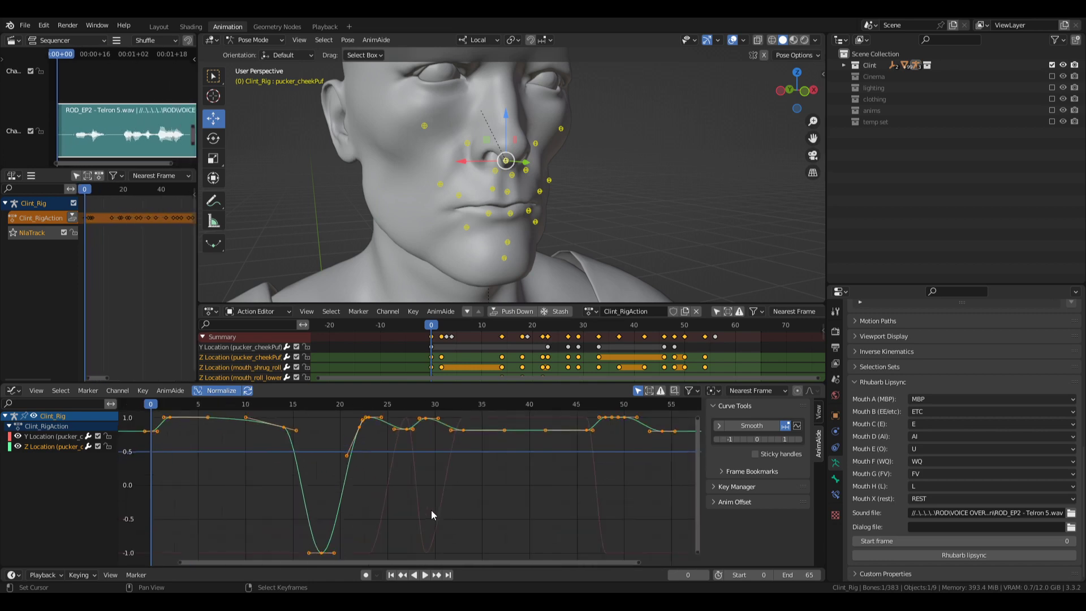
key(alt+a)
middle_drag(286, 481, 370, 499)
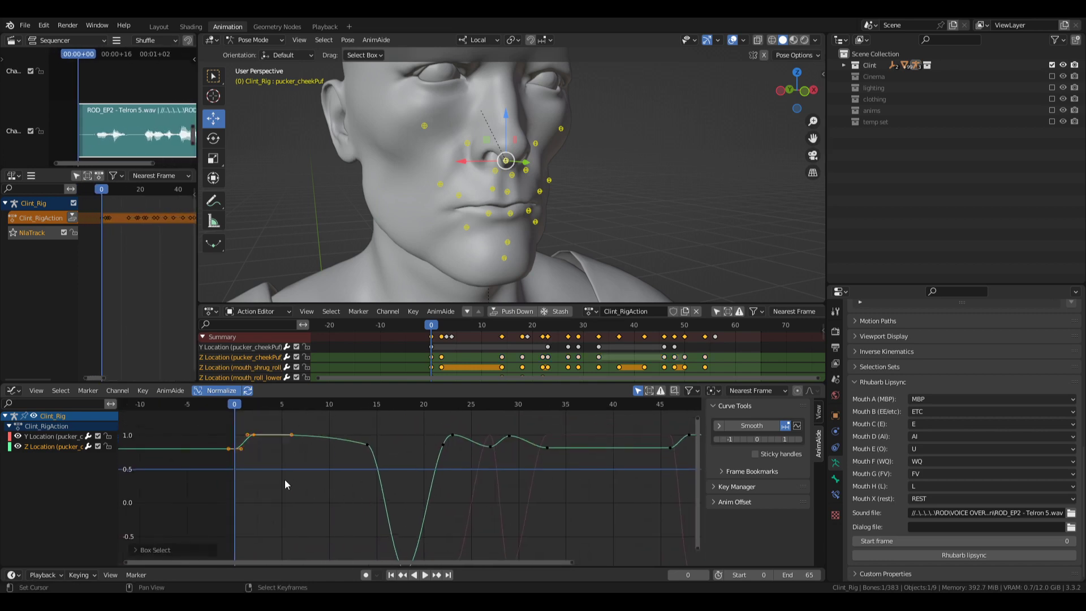
- Change the handle type of the Z Location curve's frame 14 keyframe and reposition both handles, raising the incoming one to about 1.0 near frame 12
drag(201, 423, 403, 468)
key(KP_Decimal)
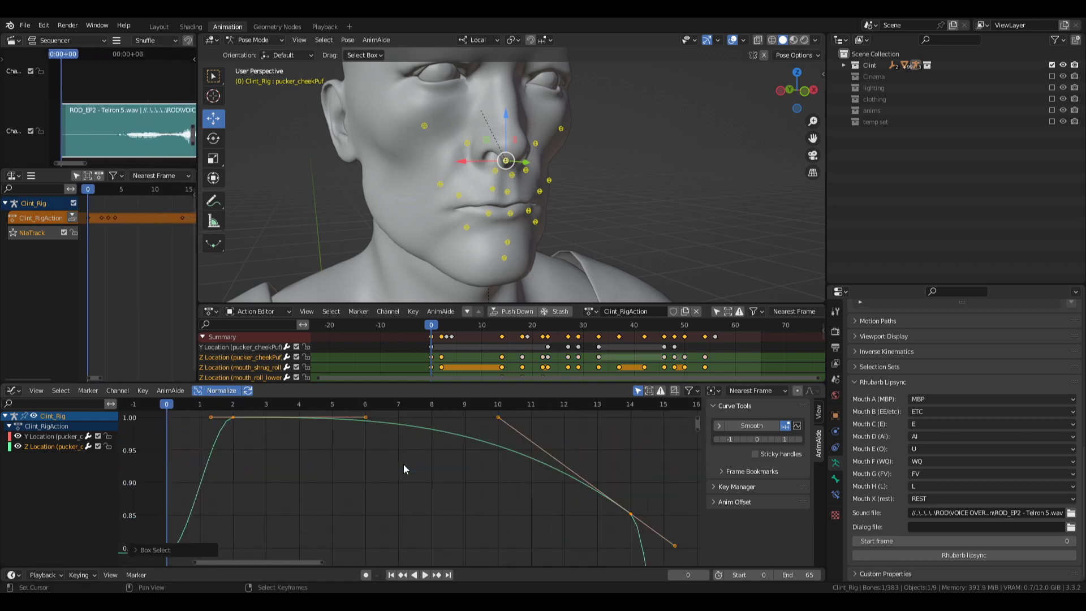
scroll(497, 448, up, 4)
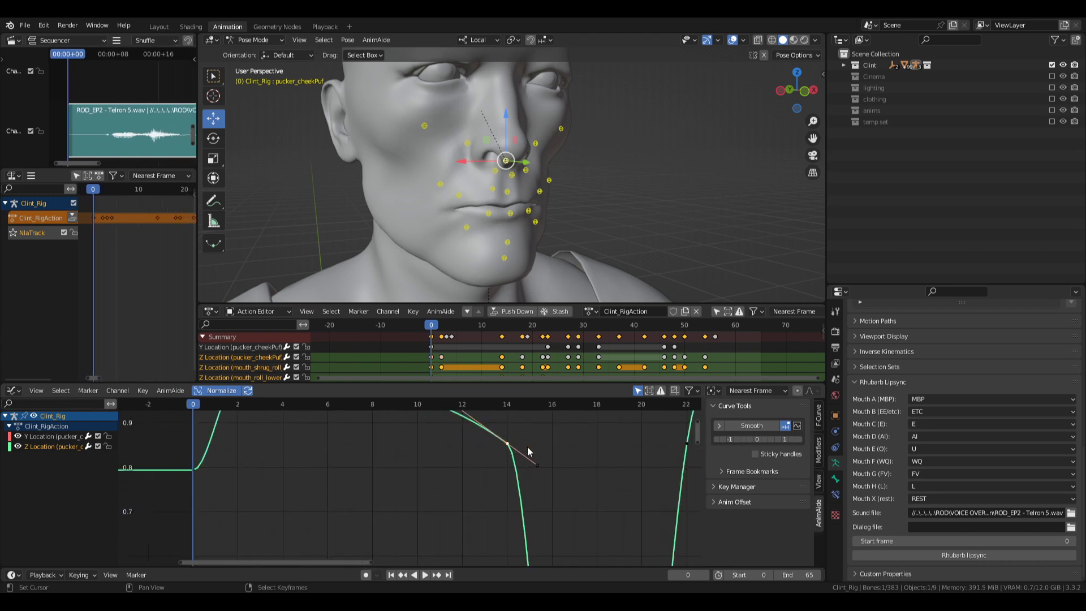
middle_drag(545, 438, 506, 456)
key(v)
click(548, 460)
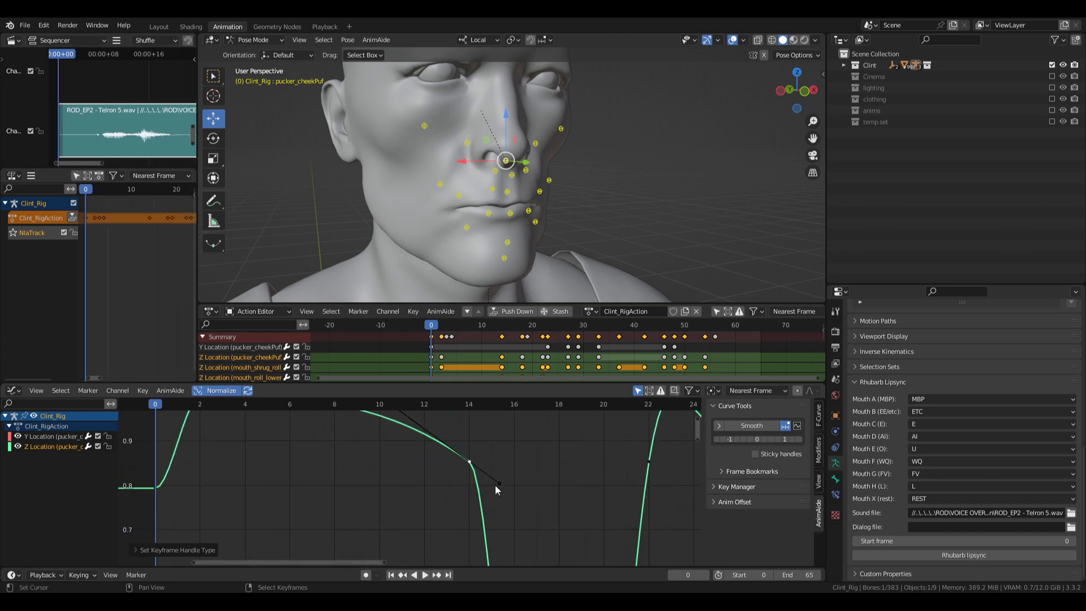
middle_drag(541, 518, 491, 495)
scroll(520, 449, down, 3)
key(g)
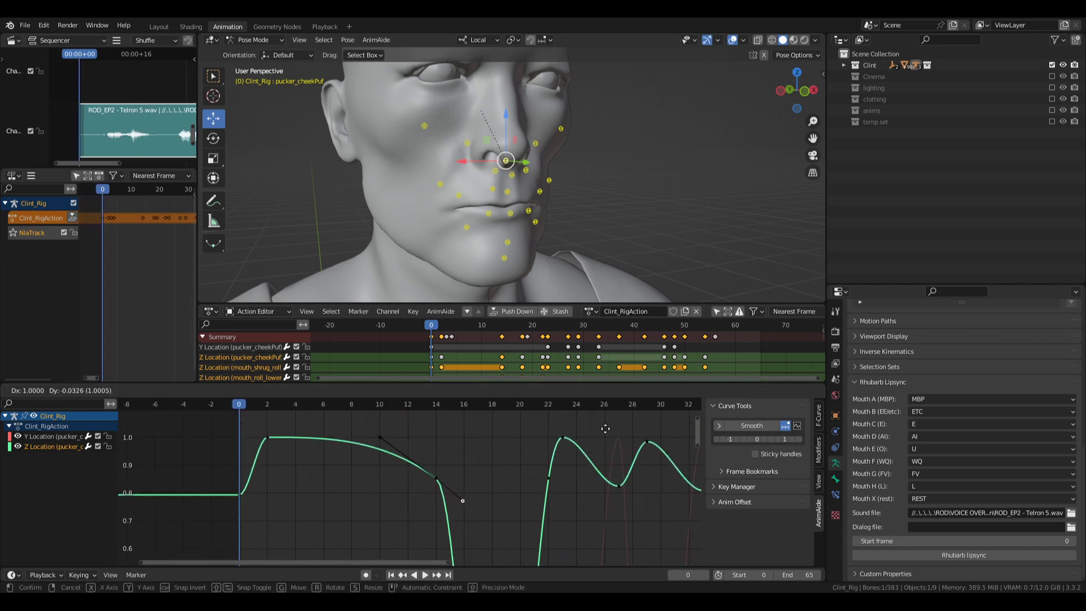
click(605, 431)
key(g)
click(678, 444)
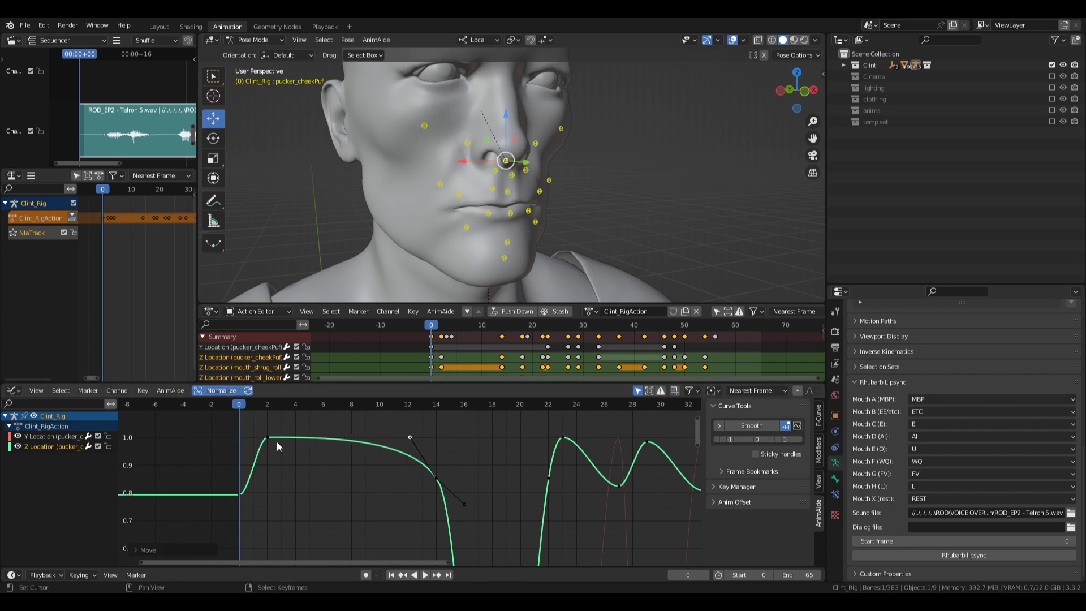
- Change the handle type of the Z Location curve's frame 2 keyframe, then raise its outgoing handle and lower its incoming handle to round the crest
key(v)
click(313, 460)
key(g)
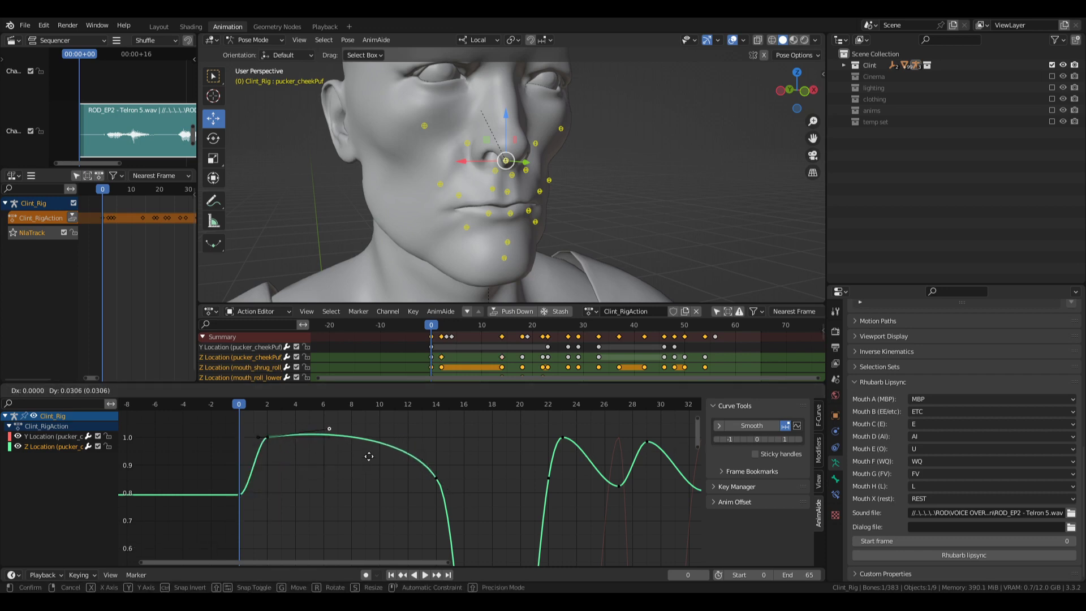
click(337, 444)
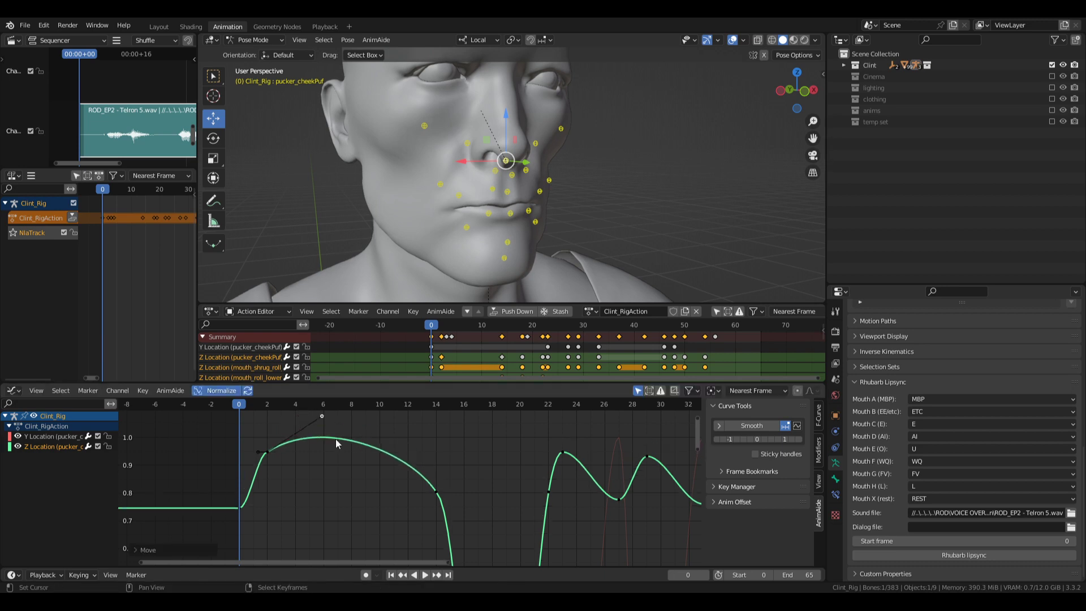
key(g)
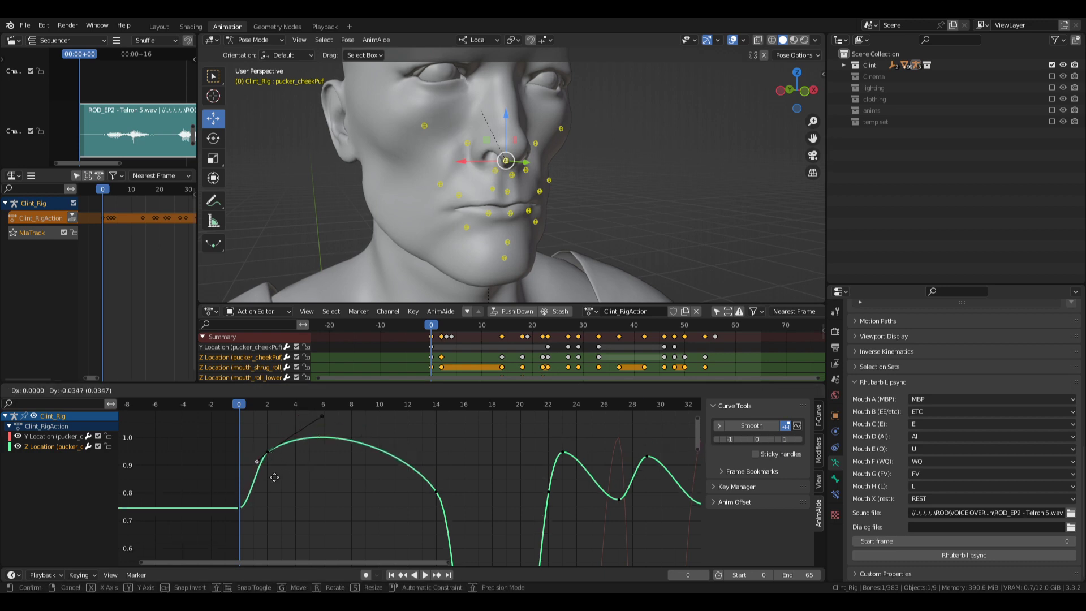
click(273, 485)
right_click(296, 481)
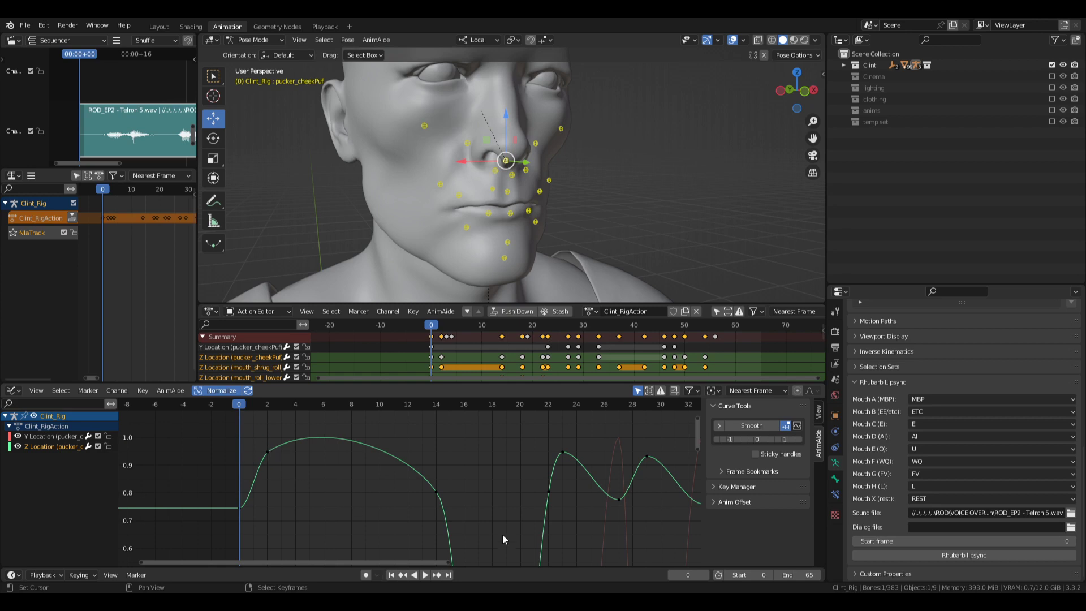
- Rotate the handles of the frame 48 and frame 50 keyframes on the pucker control's Z Location curve to round the crest
ctrl+middle_drag(502, 534, 442, 468)
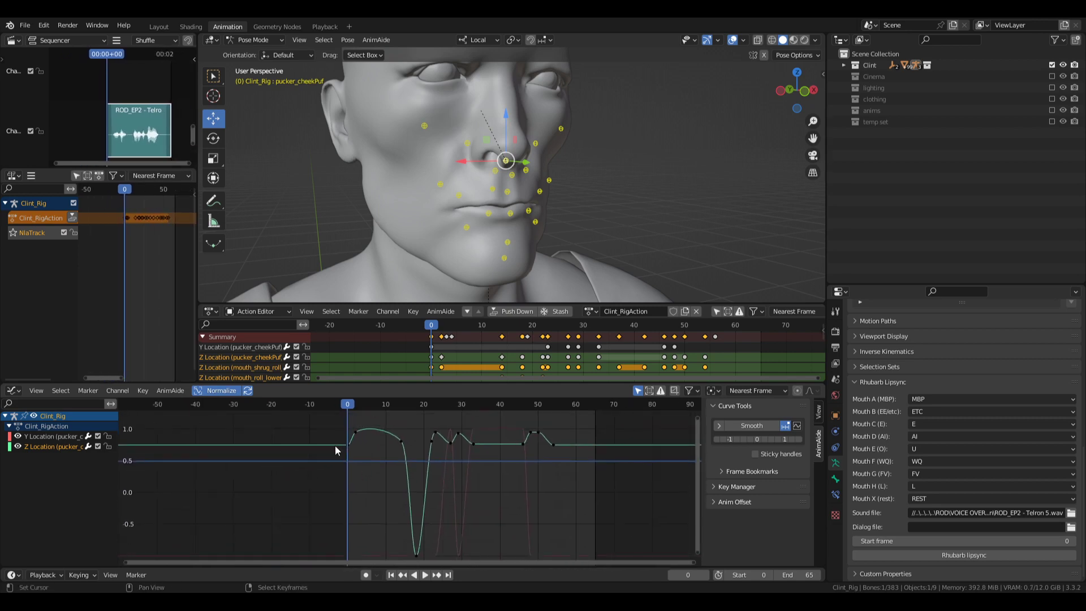
key(shift+b)
drag(338, 418, 442, 563)
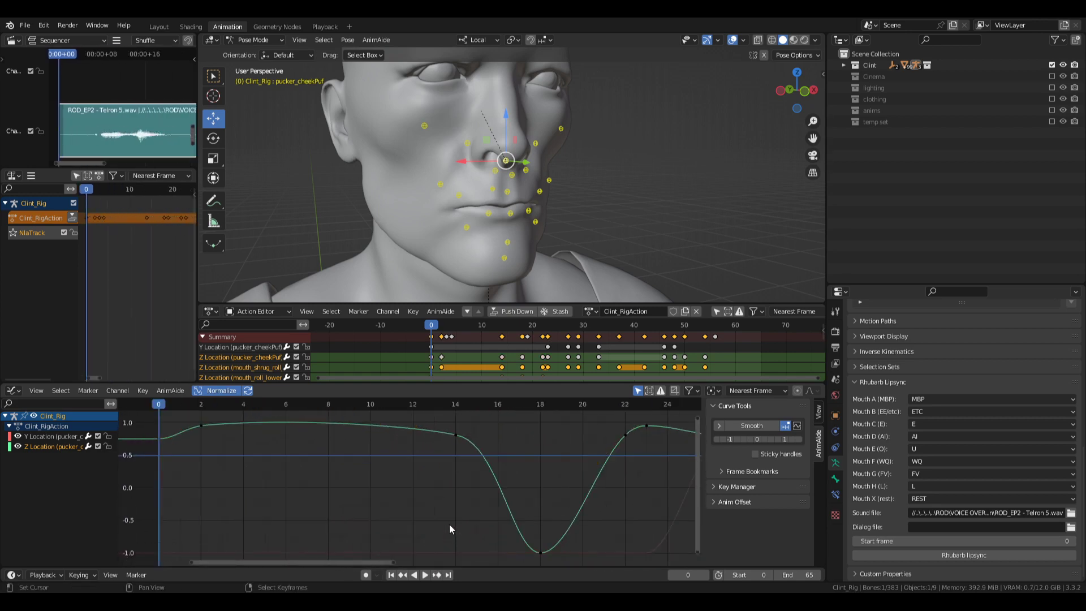
middle_drag(650, 463, 422, 472)
middle_drag(562, 473, 412, 475)
key(Home)
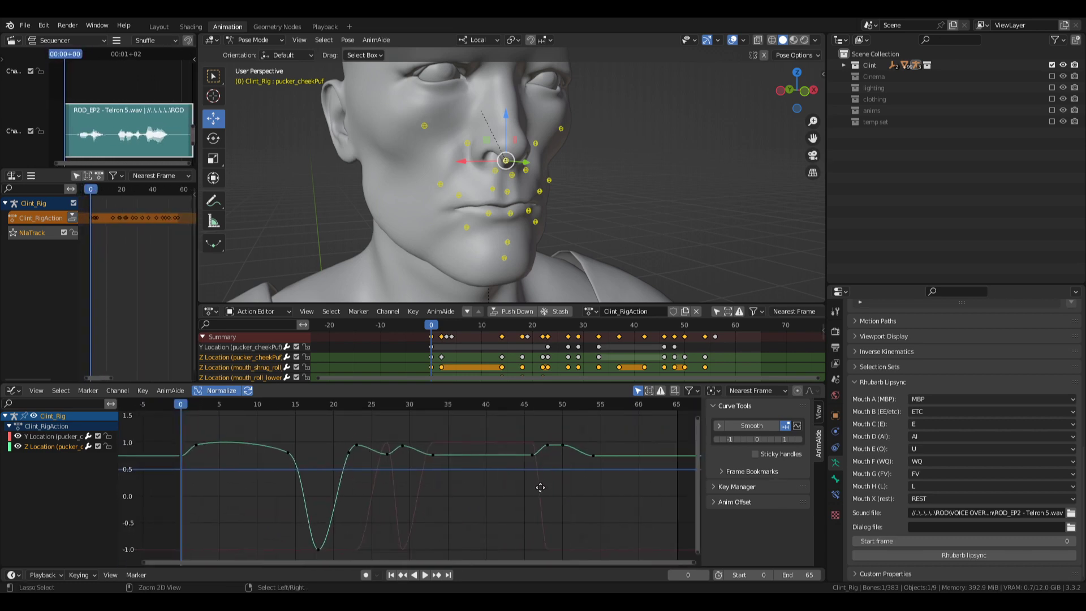
drag(471, 426, 637, 524)
key(KP_Decimal)
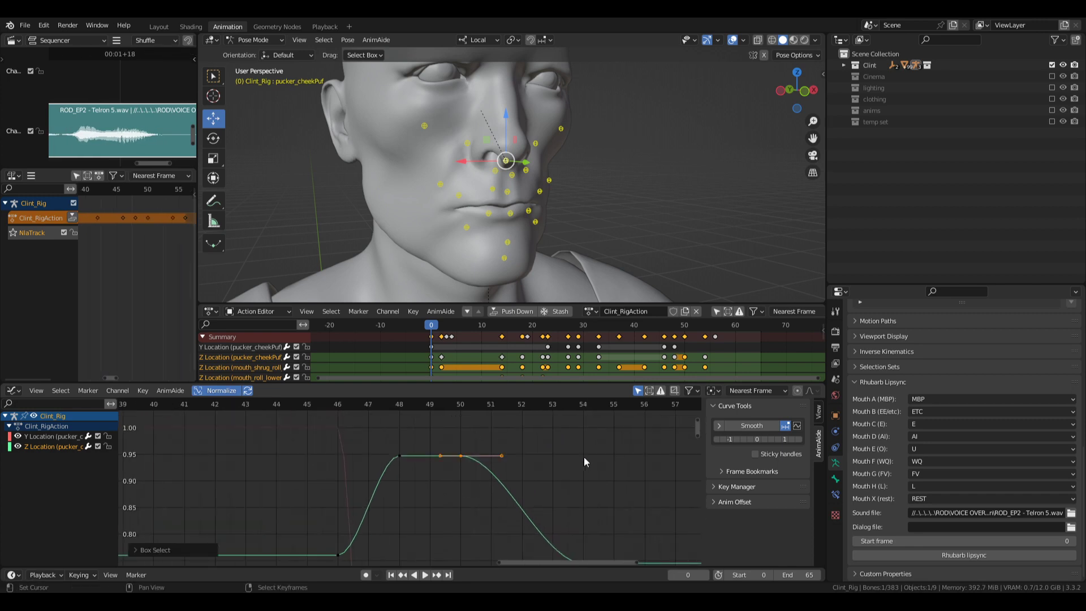
middle_drag(570, 498, 567, 476)
key(r)
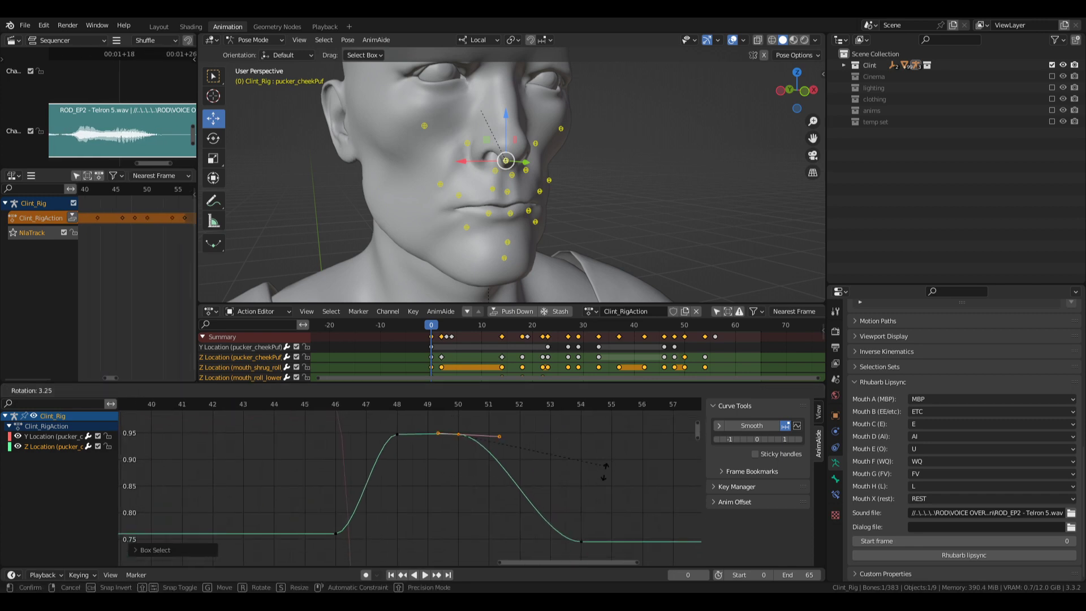
click(601, 479)
drag(370, 423, 403, 487)
key(r)
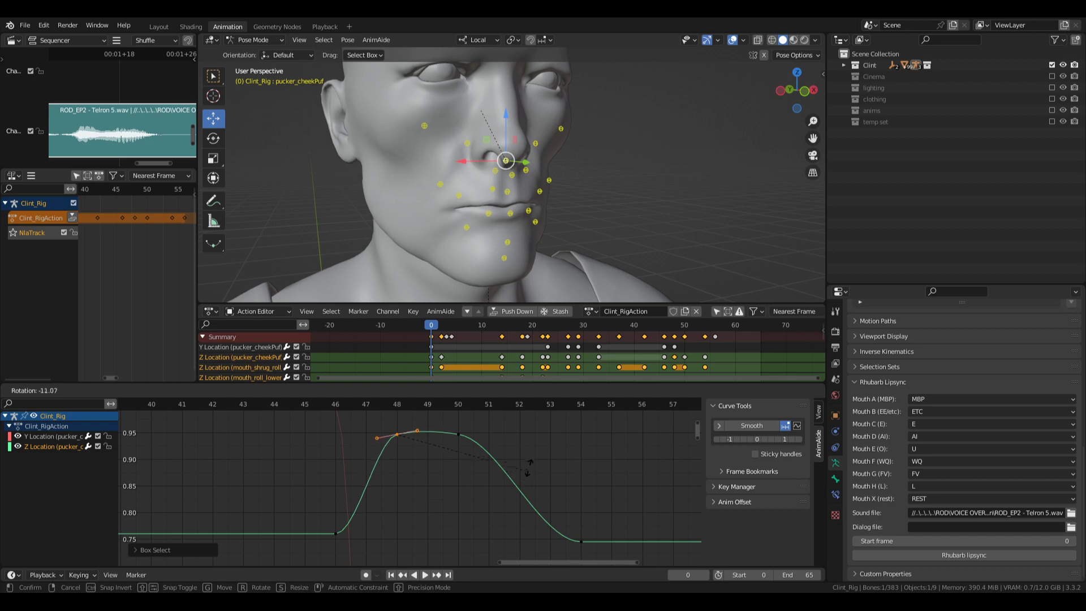
click(531, 462)
key(r)
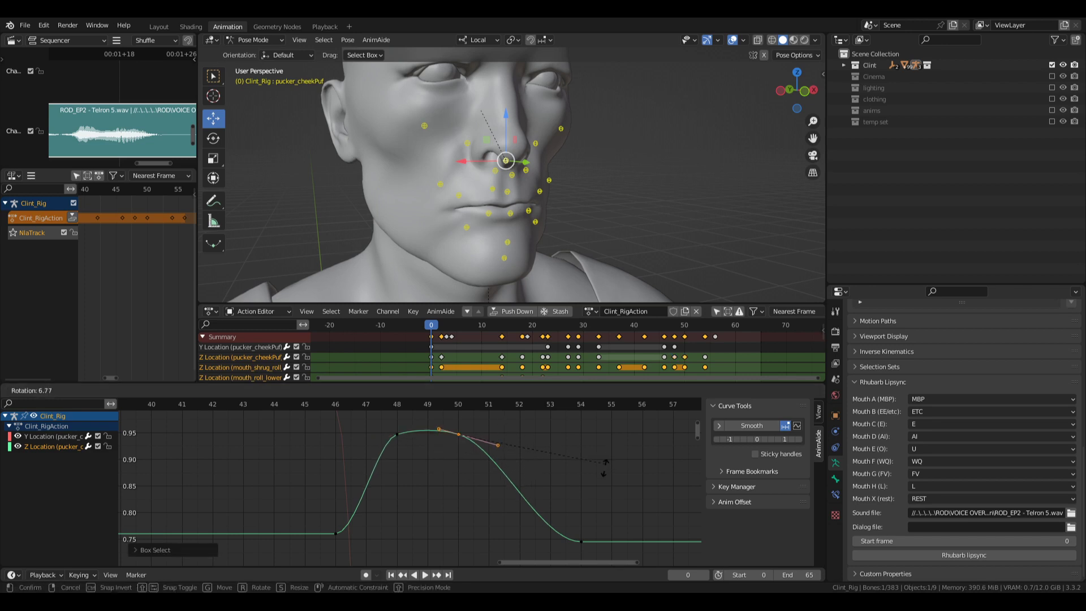
click(604, 466)
- Move the pucker control's frame 54 Z Location keyframe 1 frame later
drag(513, 556, 621, 502)
key(g)
key(1)
key(Return)
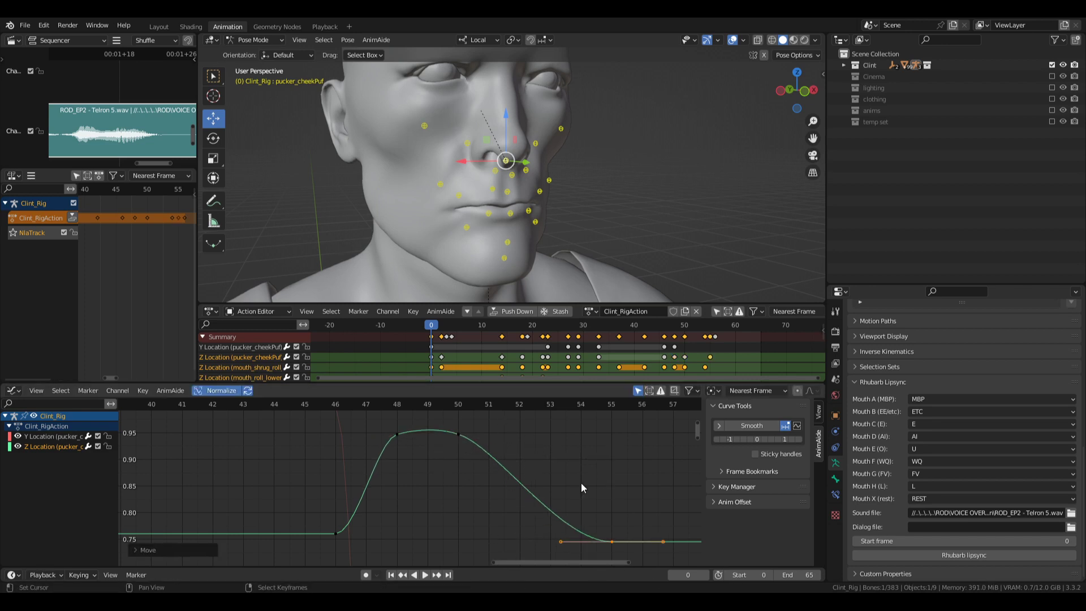
- Move the pucker control's frame 46 Z Location keyframe 1 frame earlier and save the file
drag(327, 484, 398, 548)
key(g)
key(minus)
key(1)
key(Return)
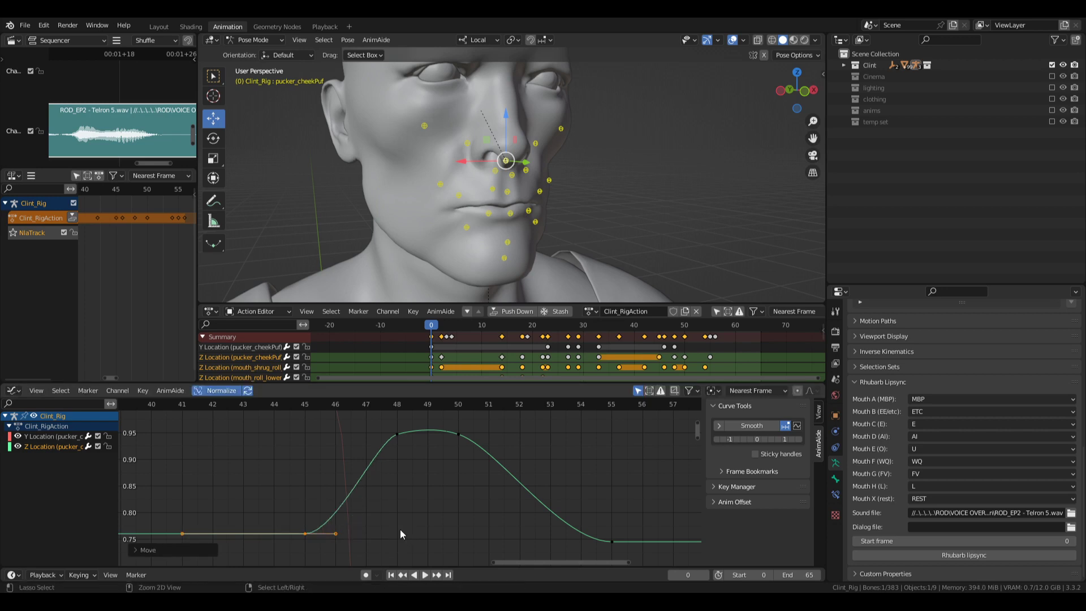
key(ctrl+s)
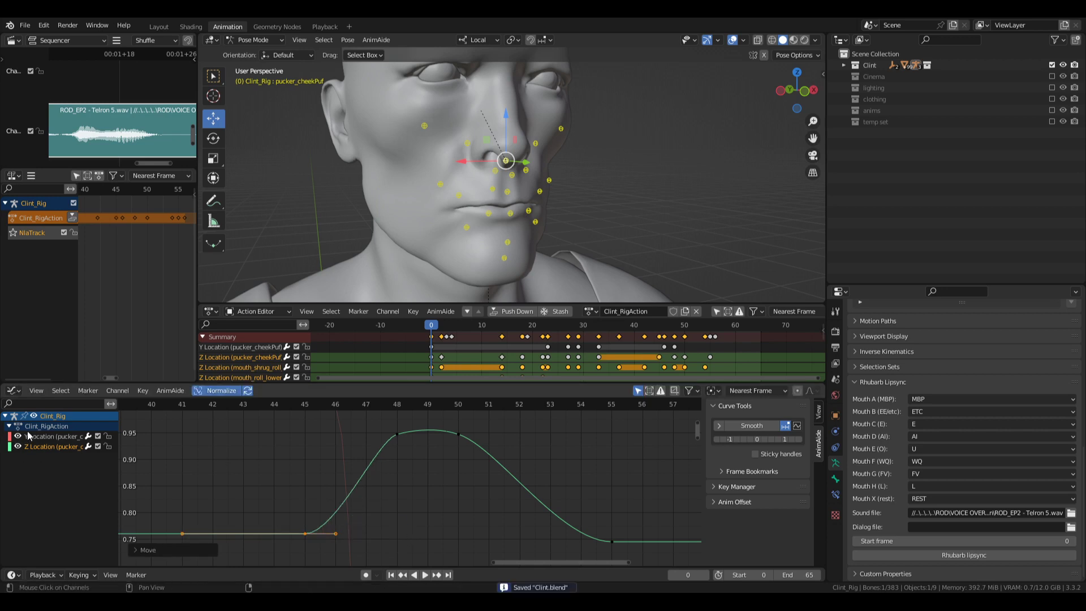
- Switch to the pucker control's Y Location curve, fit all its keyframes in view, and save the file
click(49, 436)
key(a)
key(KP_Decimal)
key(alt+a)
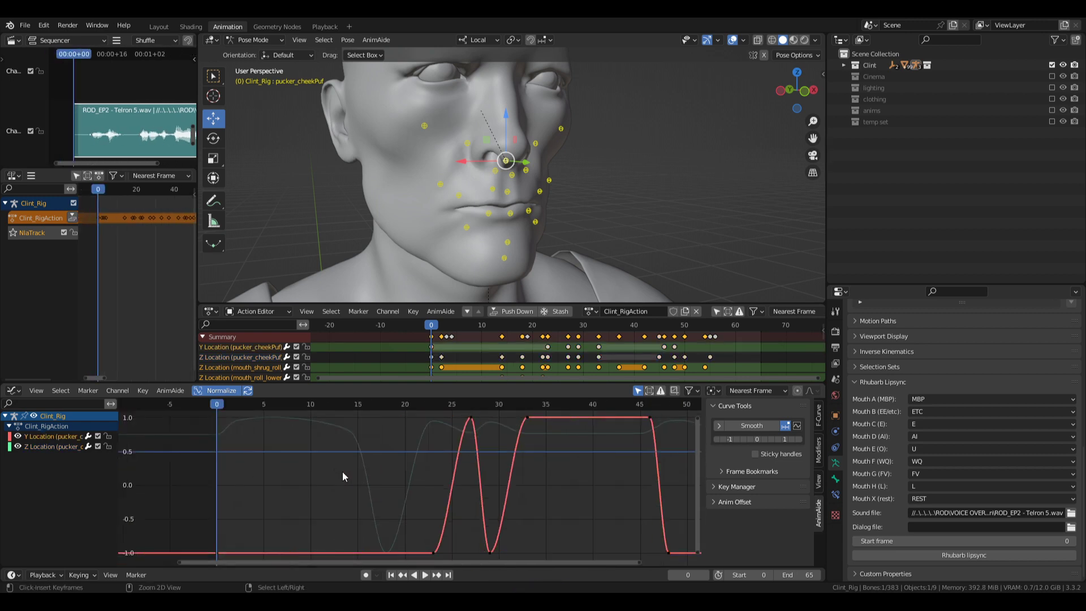
key(ctrl+s)
- Examine the Y Location curve's low keyframes at frames 23 and 29, then view the whole curve
middle_drag(417, 487, 373, 470)
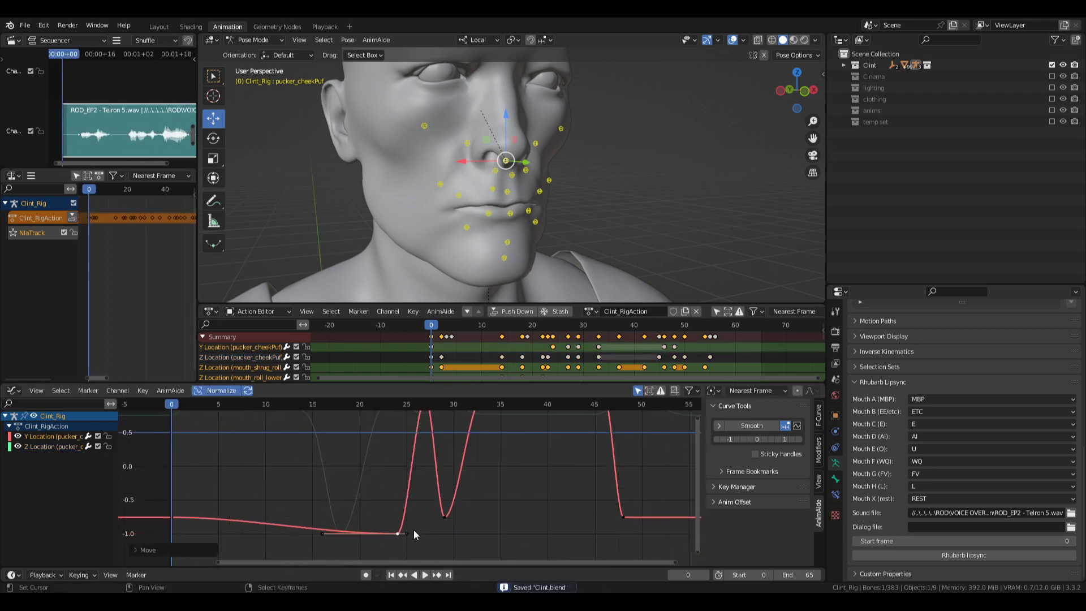
drag(335, 487, 481, 563)
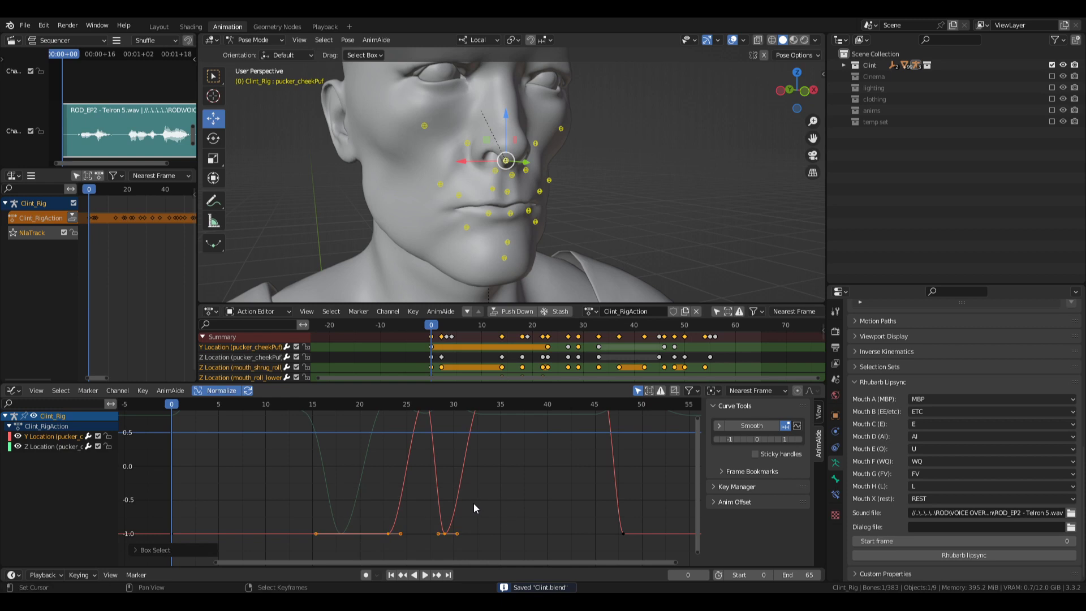
key(KP_Decimal)
ctrl+middle_drag(500, 470, 477, 481)
key(Home)
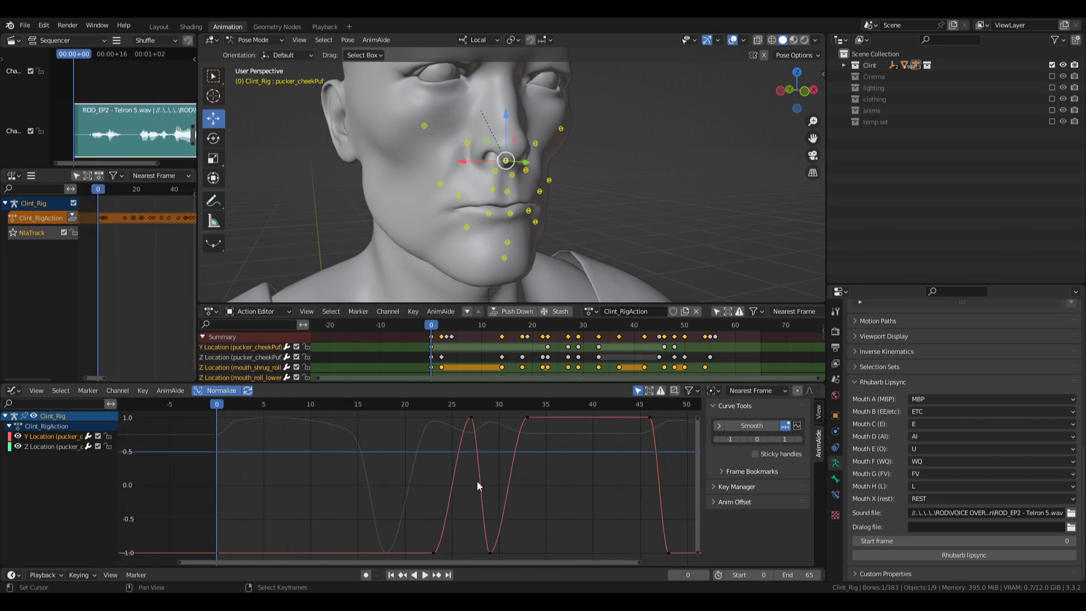
- Try to change the handle type of the Y Location keyframe at frame 23 and pull its right handle farther out and upward
drag(436, 417, 496, 546)
key(KP_Decimal)
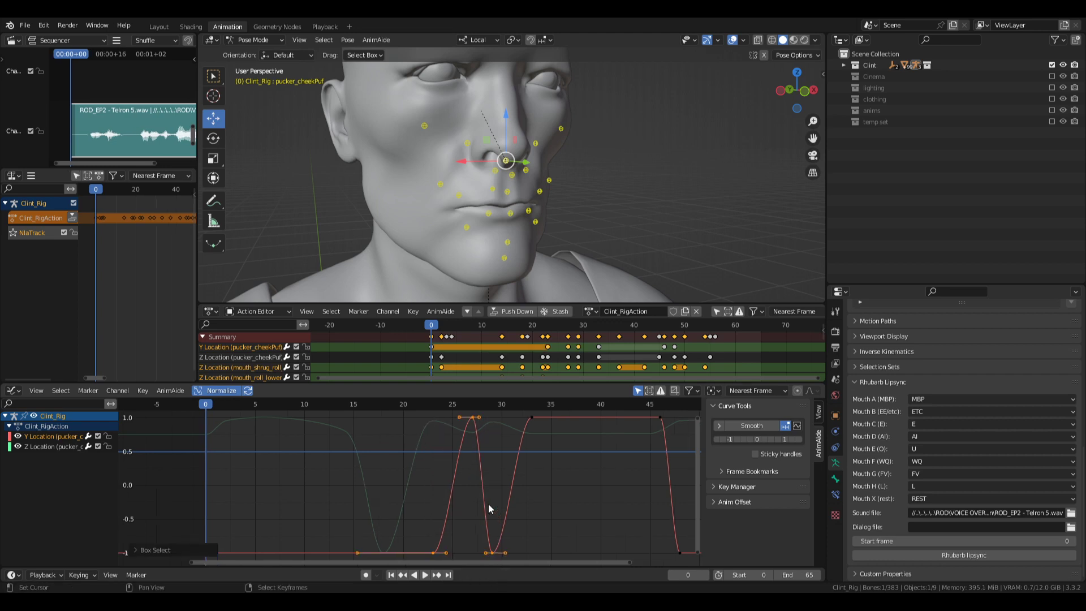
ctrl+middle_drag(488, 530, 489, 507)
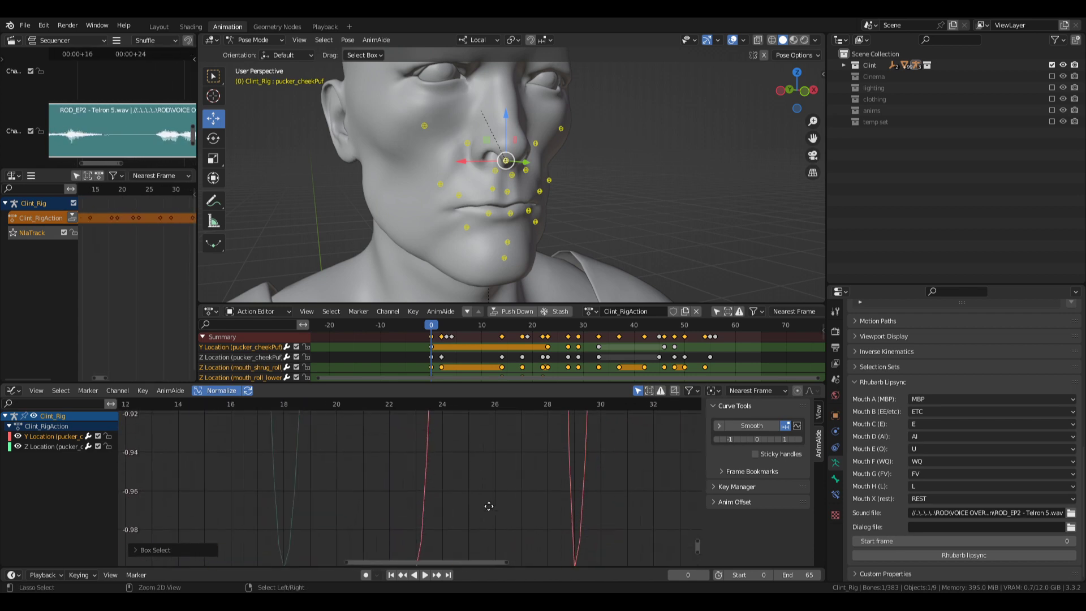
middle_drag(492, 553, 493, 451)
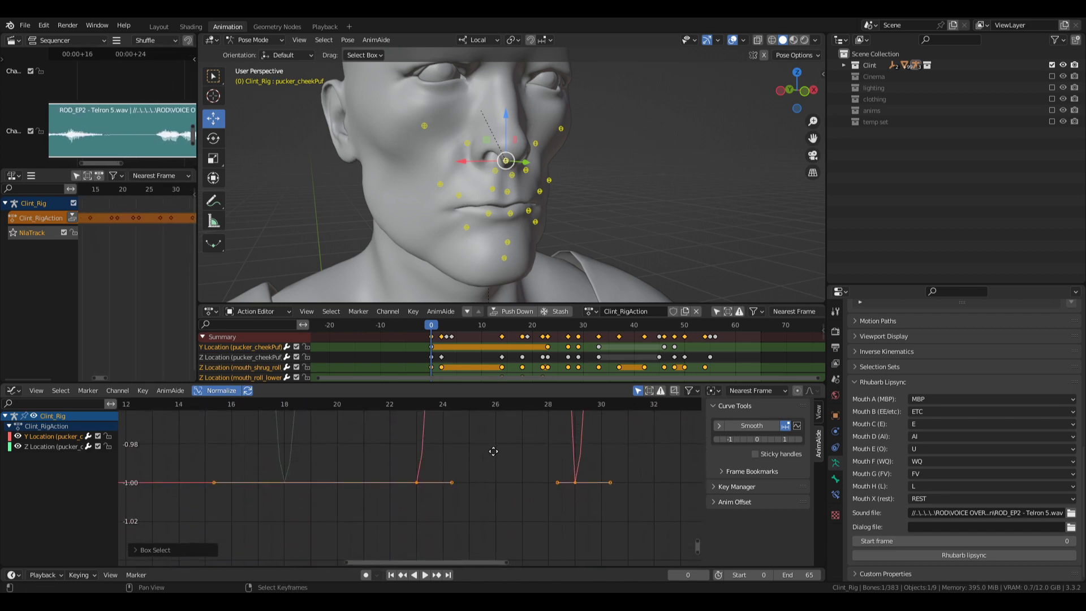
click(416, 482)
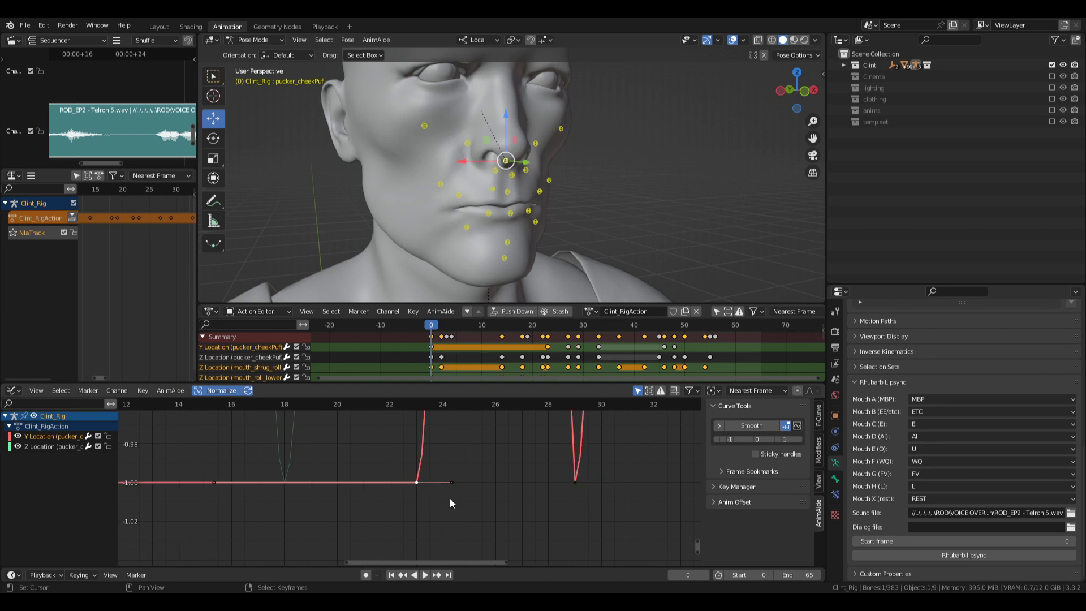
key(v)
click(479, 510)
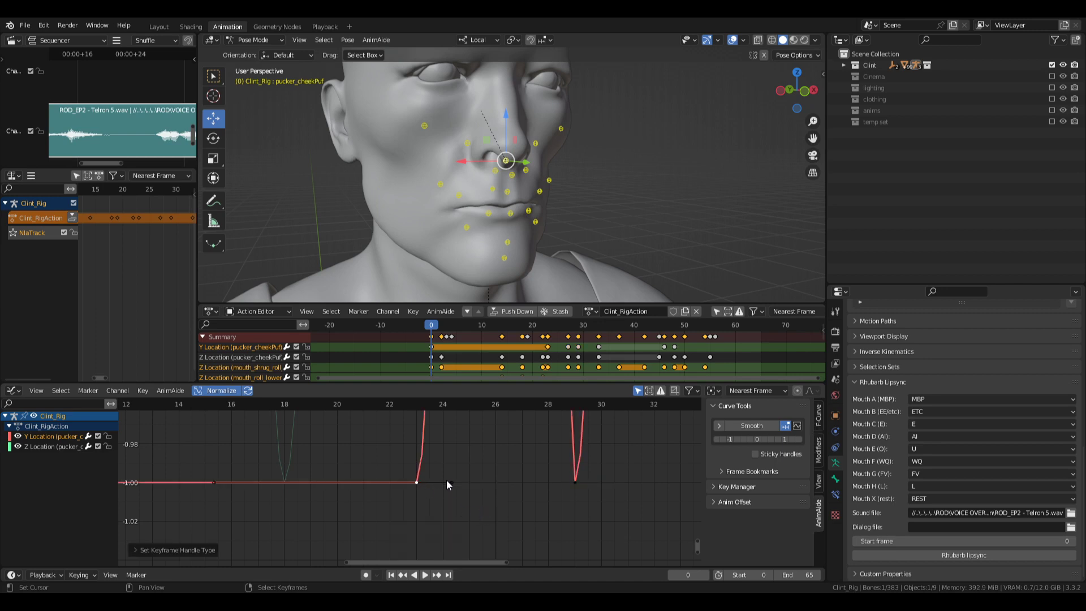
drag(459, 489, 508, 453)
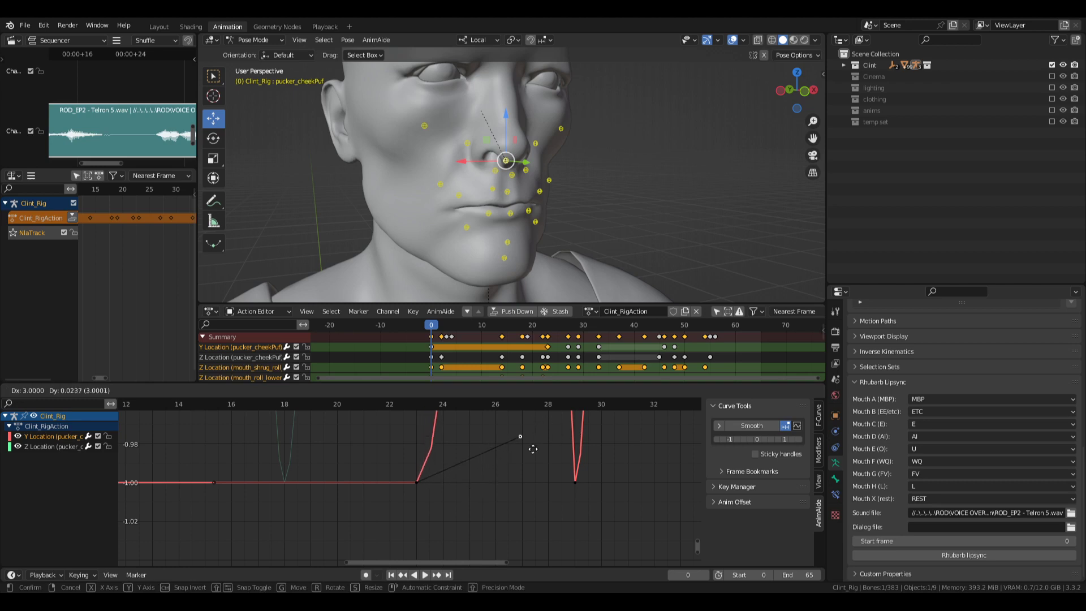
key(Escape)
- Set the handle type of the whole Y Location keyframe at frame 23 and view the full curve
drag(432, 551, 410, 461)
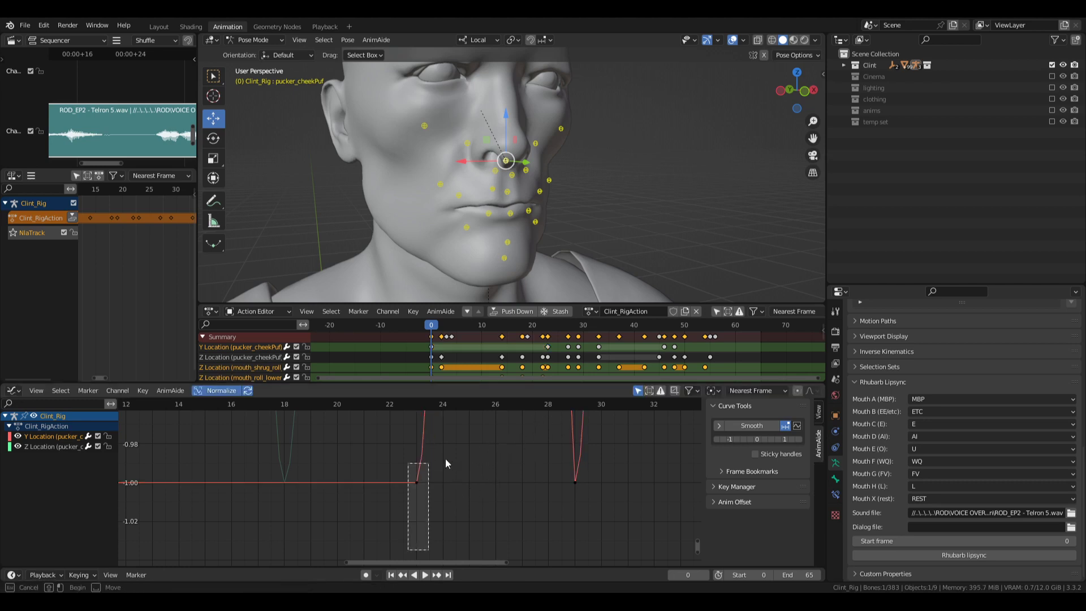
key(v)
click(453, 536)
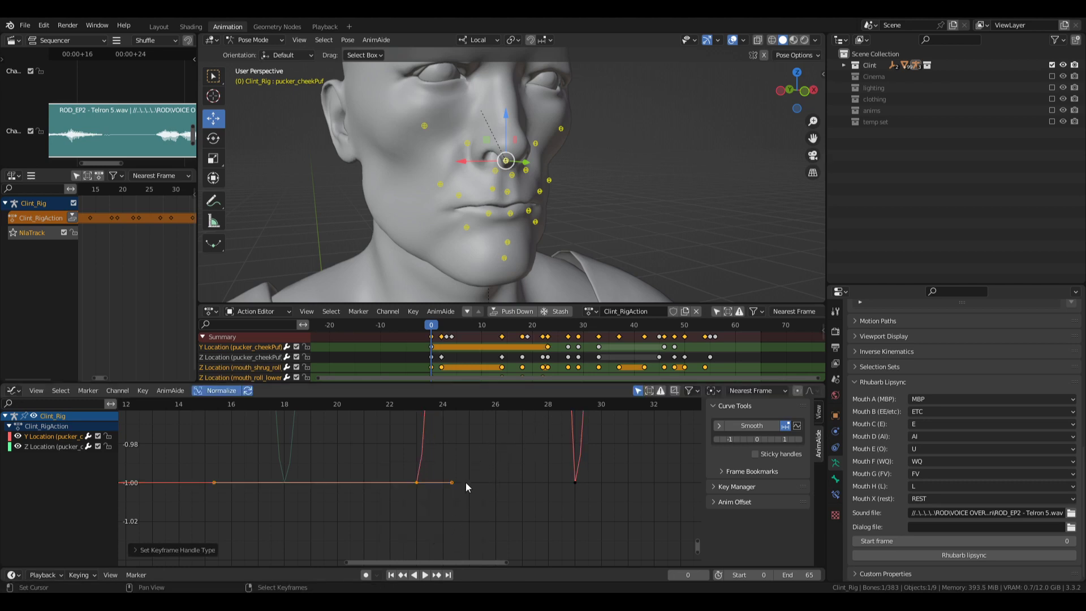
key(Home)
key(Home)
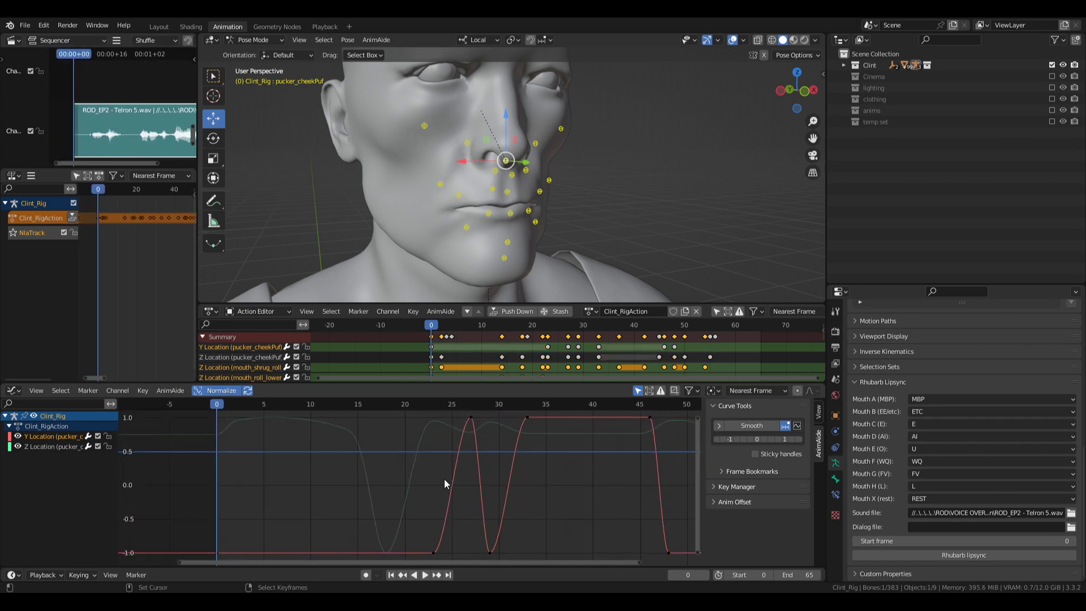
- Try to lower the left handle of the Y Location peak keyframe at frame 27
drag(411, 408, 505, 564)
key(KP_Decimal)
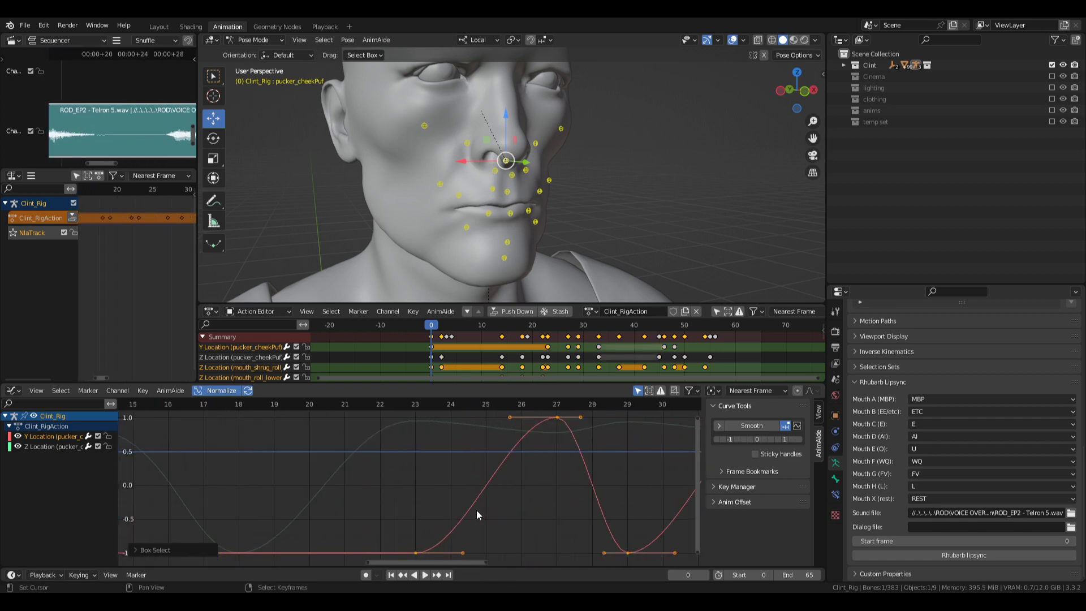
middle_drag(386, 519, 365, 479)
right_click(365, 479)
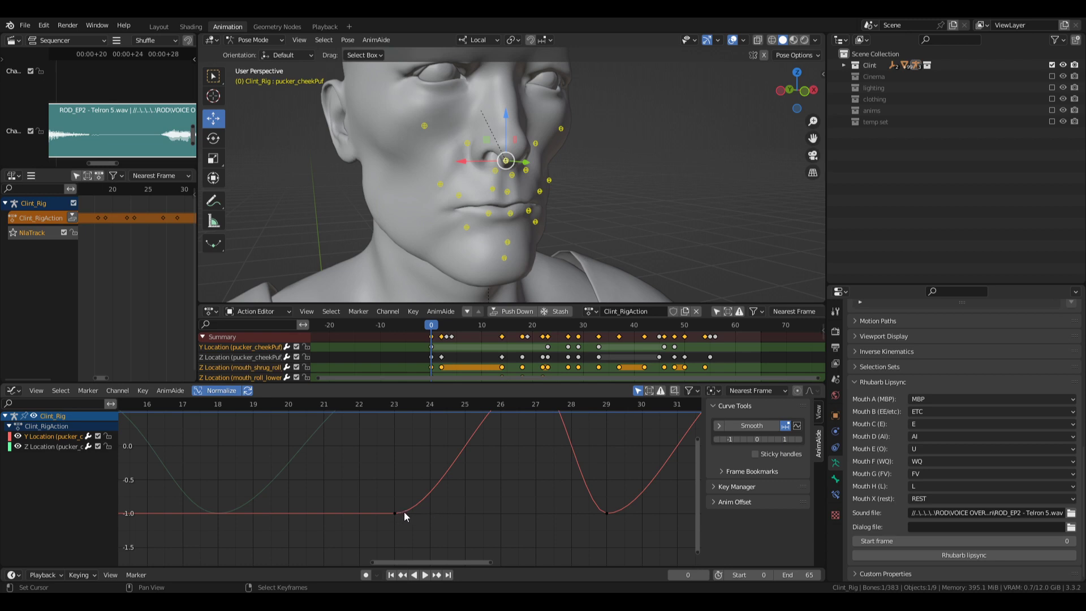
middle_drag(465, 453, 417, 515)
right_click(490, 443)
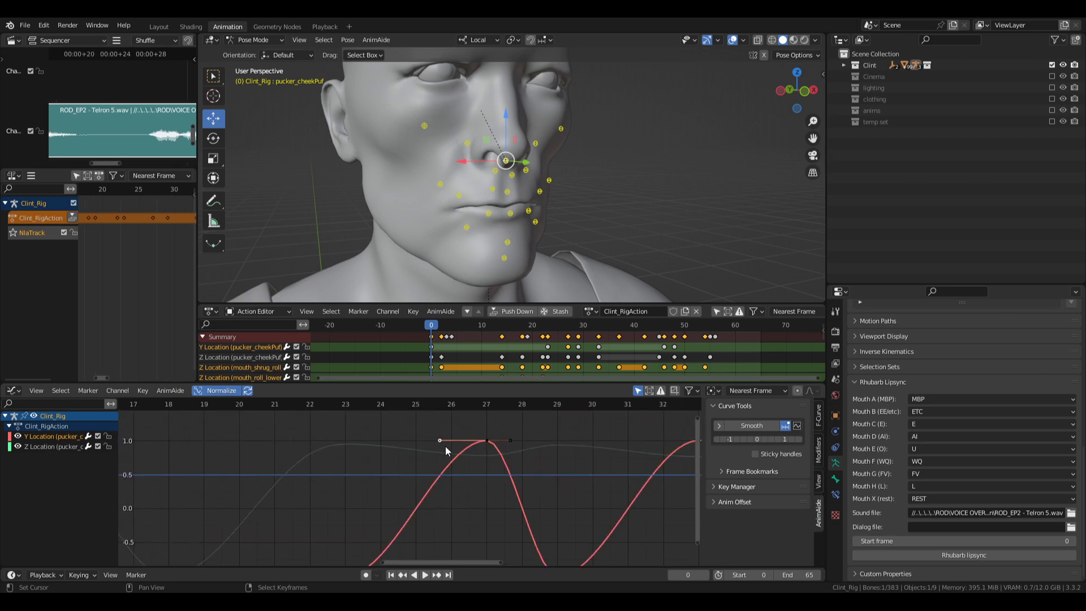
key(g)
right_click(484, 483)
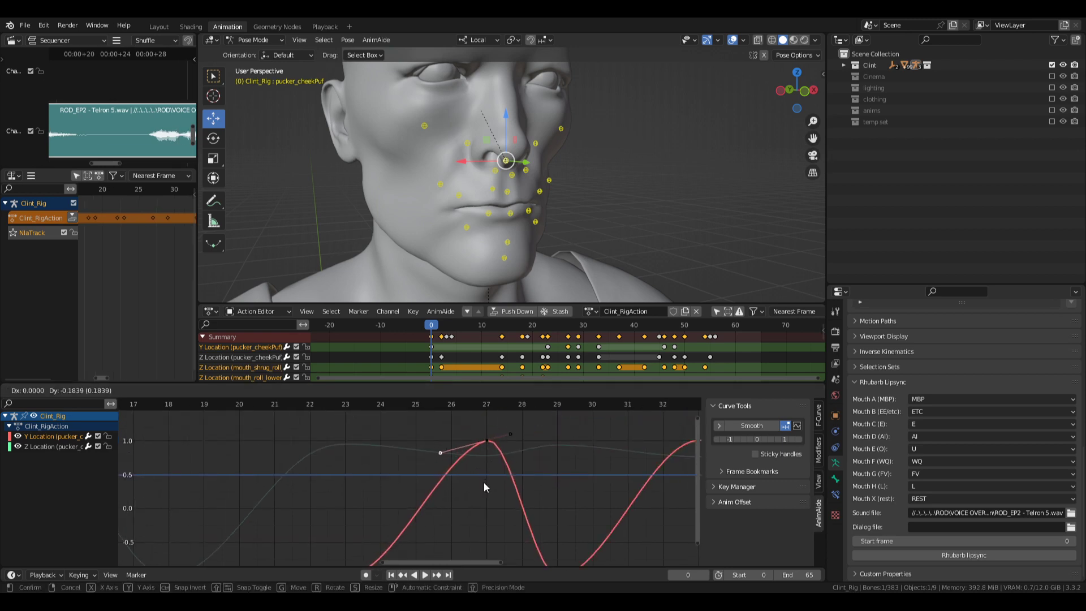
- Set the frame 27 Y Location keyframe's handles to Free and extend its left handle back to about frame 24.8
right_click(487, 440)
key(v)
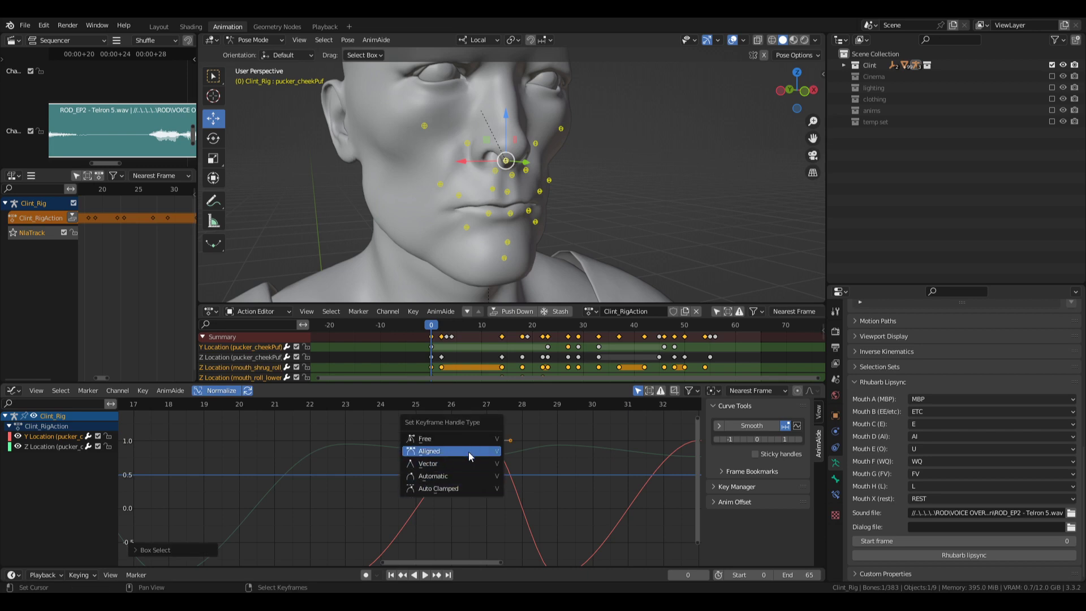
click(464, 457)
right_click(440, 440)
key(g)
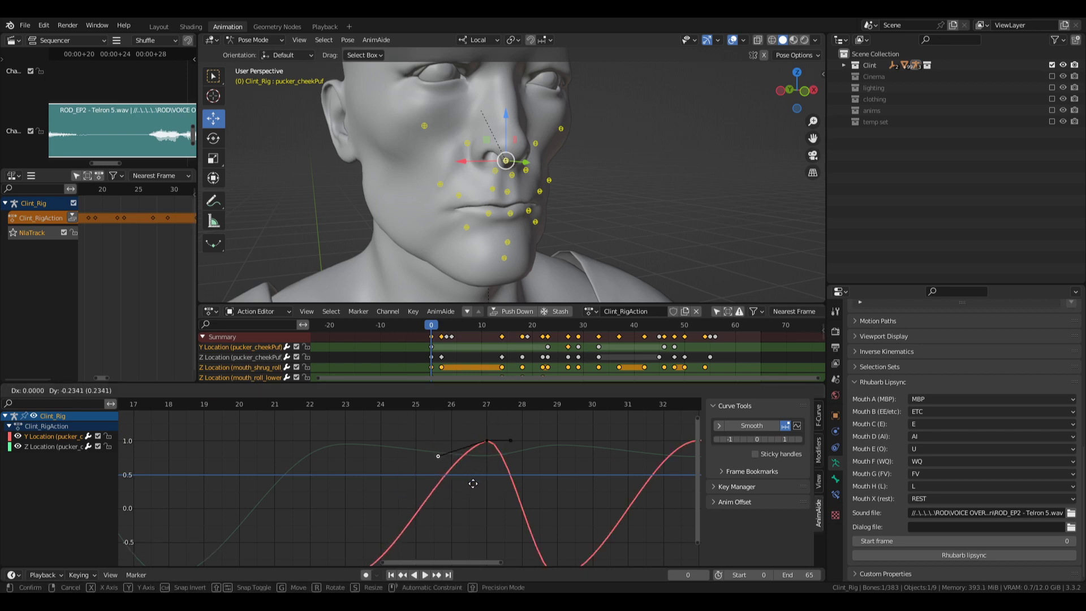
click(441, 466)
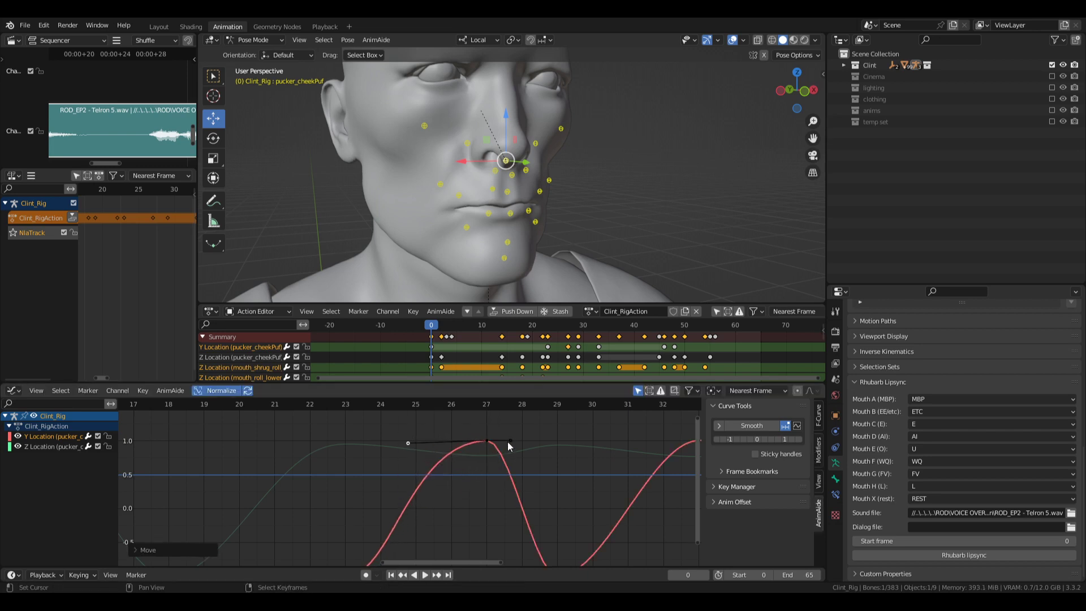
- Extend the frame 27 Y Location keyframe's right handle to about frame 28.6, angled slightly downward
right_click(509, 441)
key(g)
click(569, 444)
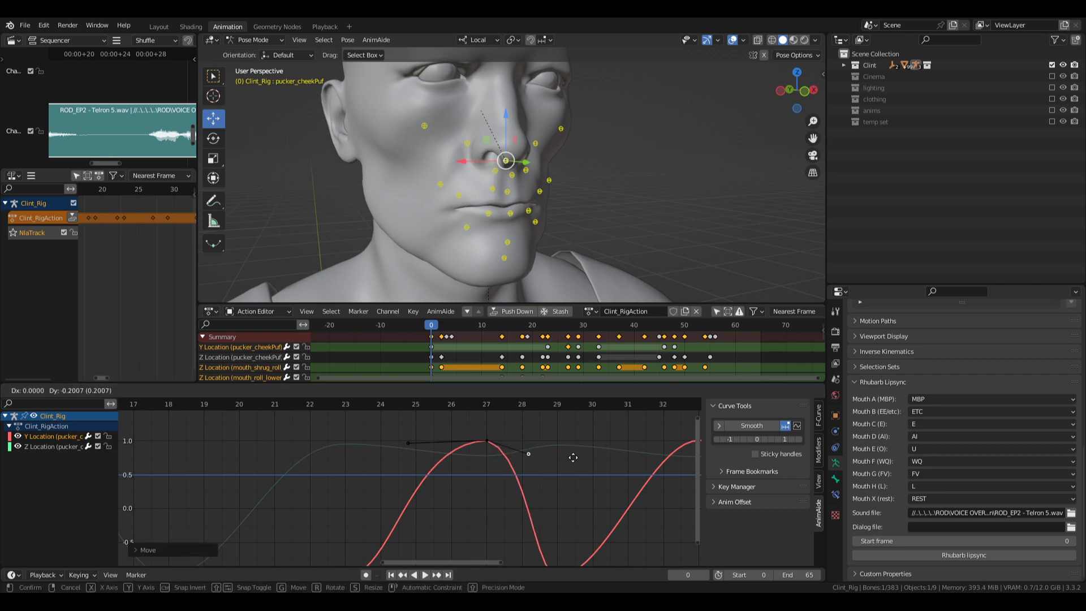
click(587, 457)
- Play back the animation with the reshaped Y Location curve and scrub to frame 27
middle_drag(568, 511, 315, 503)
click(245, 481)
key(space)
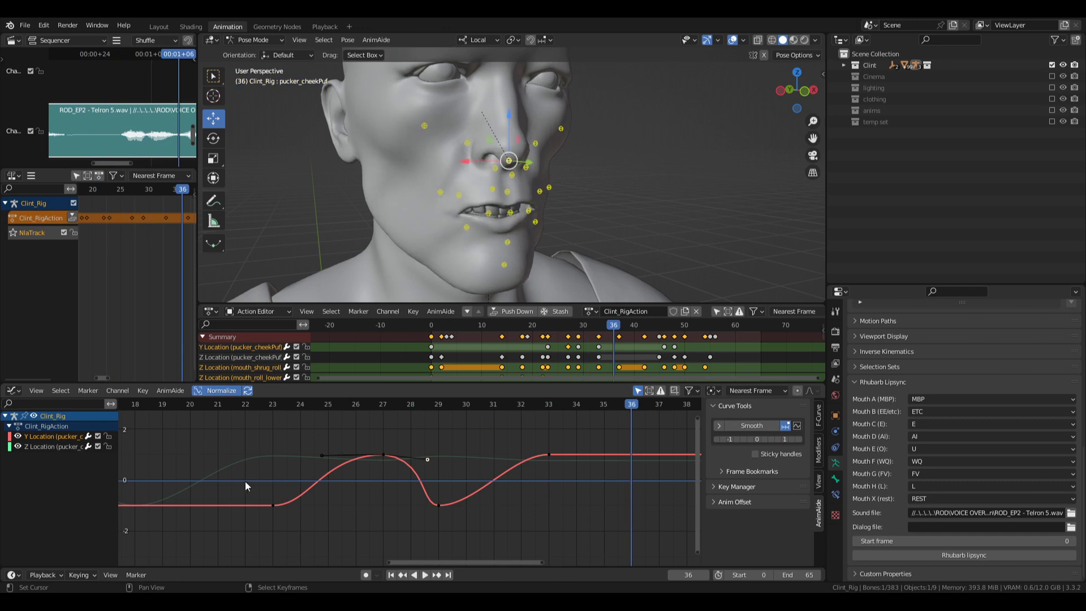
drag(245, 481, 372, 493)
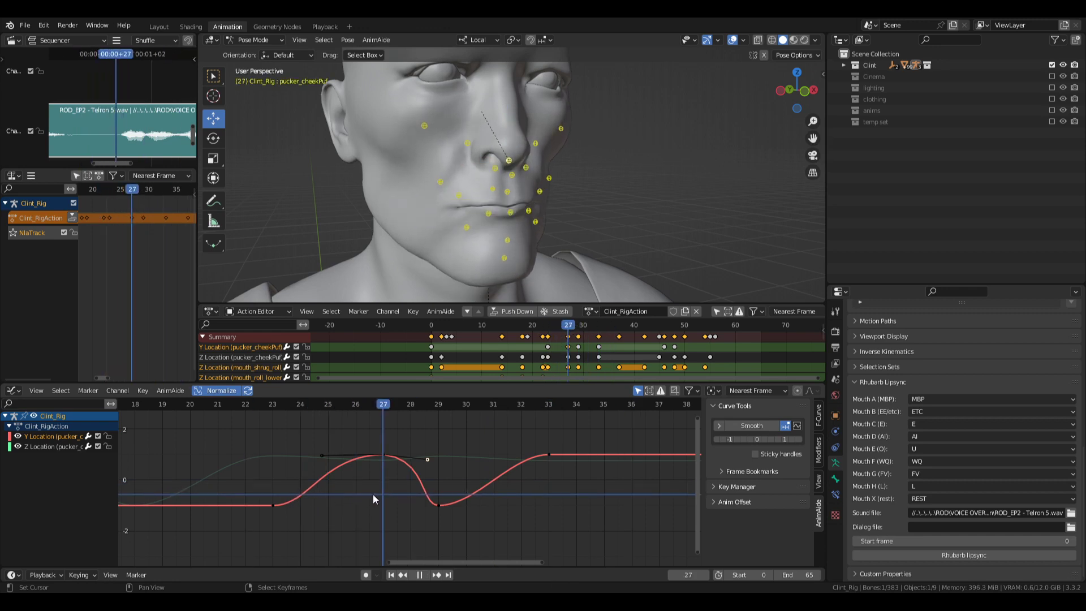
key(a)
key(g)
key(y)
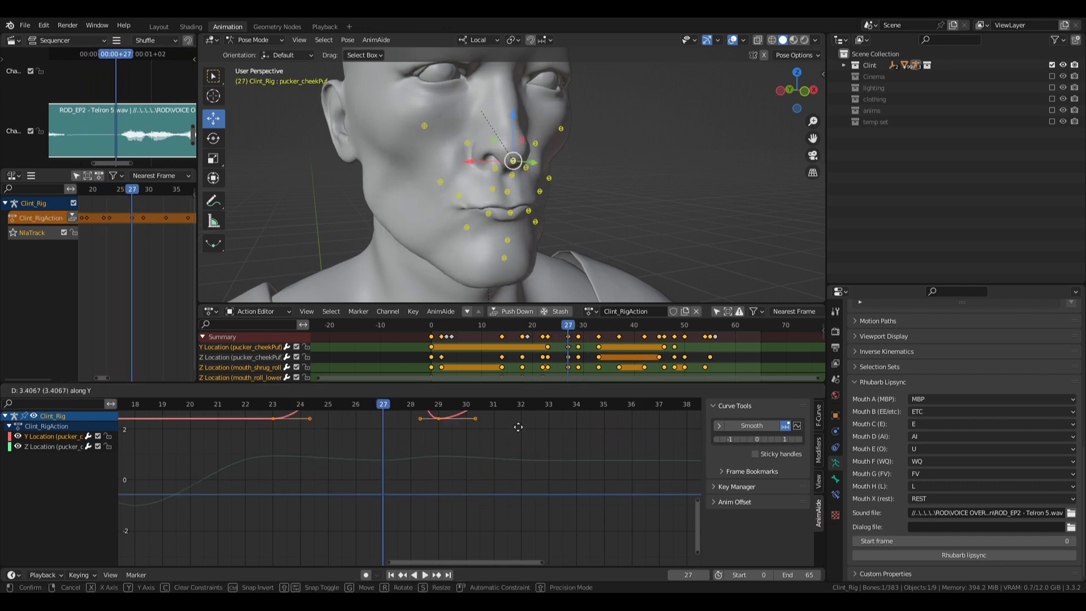
key(Escape)
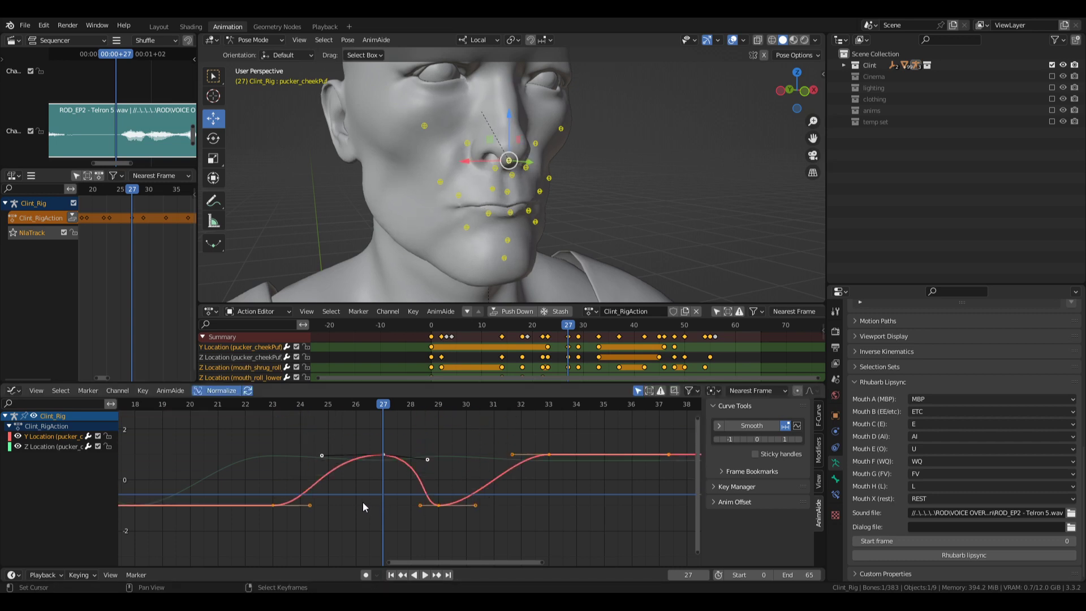
- Preview the motion from frame 27 to 29 and select the Y Location keyframe at frame 29
key(space)
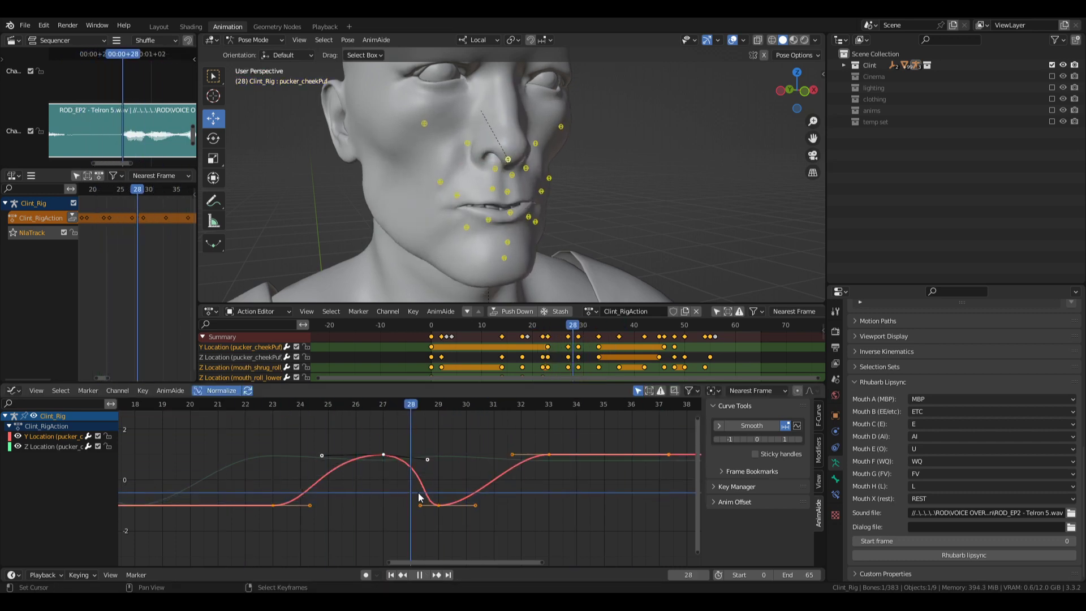
key(space)
click(437, 505)
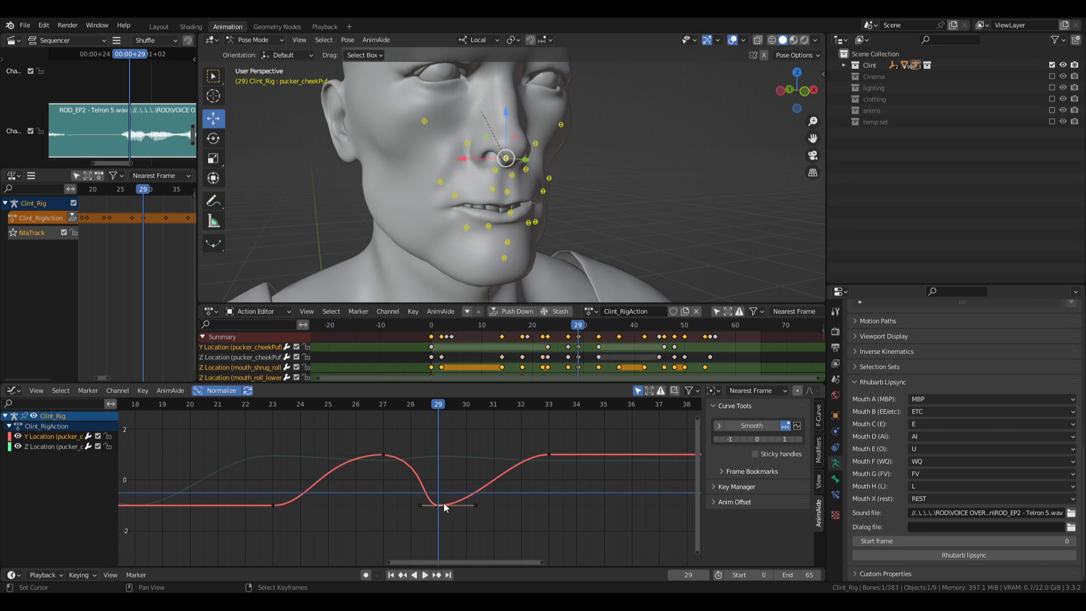
- Move the cheek-puff Y Location keyframe from frame 29 to frame 30 and change its handle type
drag(455, 512, 470, 515)
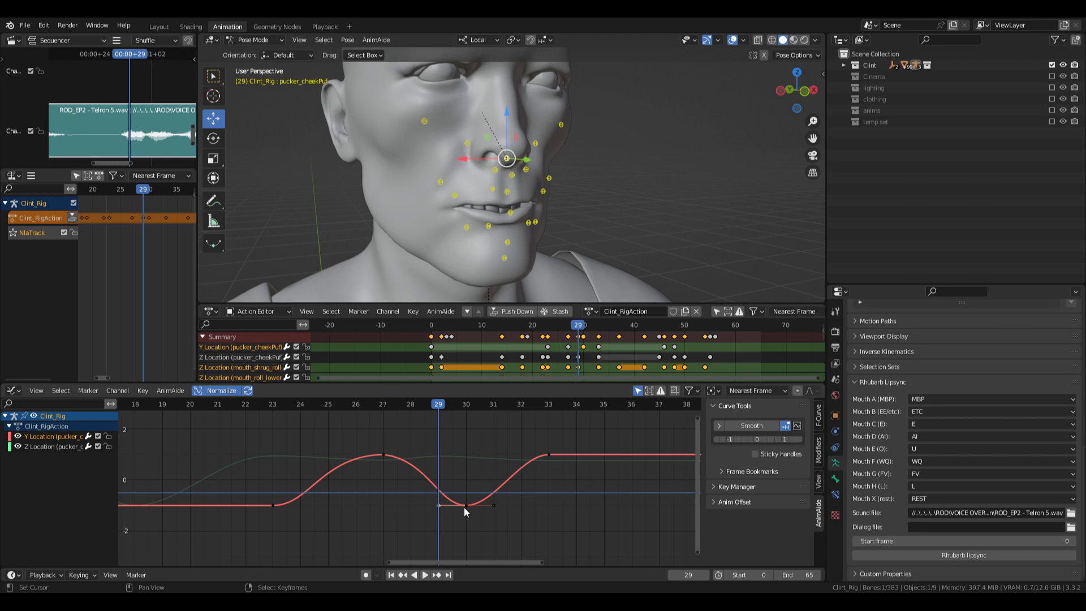
key(v)
click(468, 522)
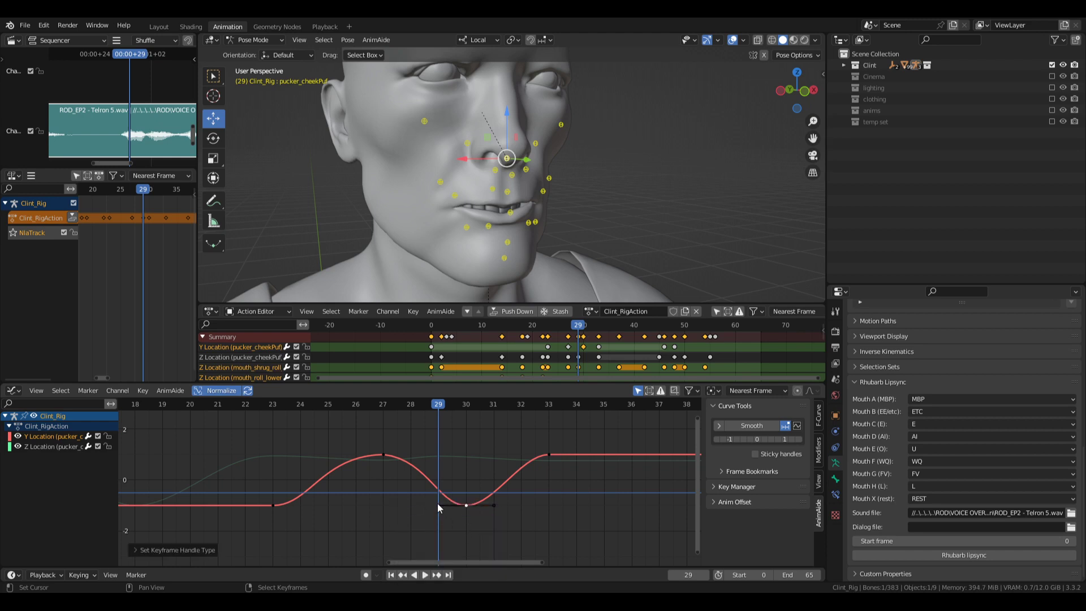
- Raise the left handle of the frame 30 keyframe steeply and its right handle slightly
click(438, 505)
key(g)
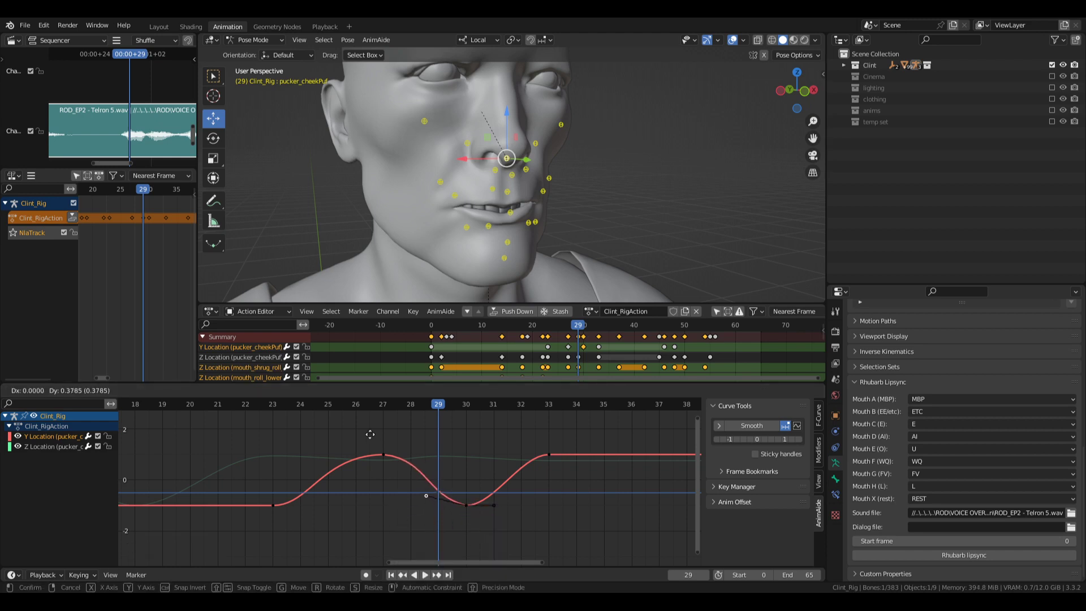
click(362, 557)
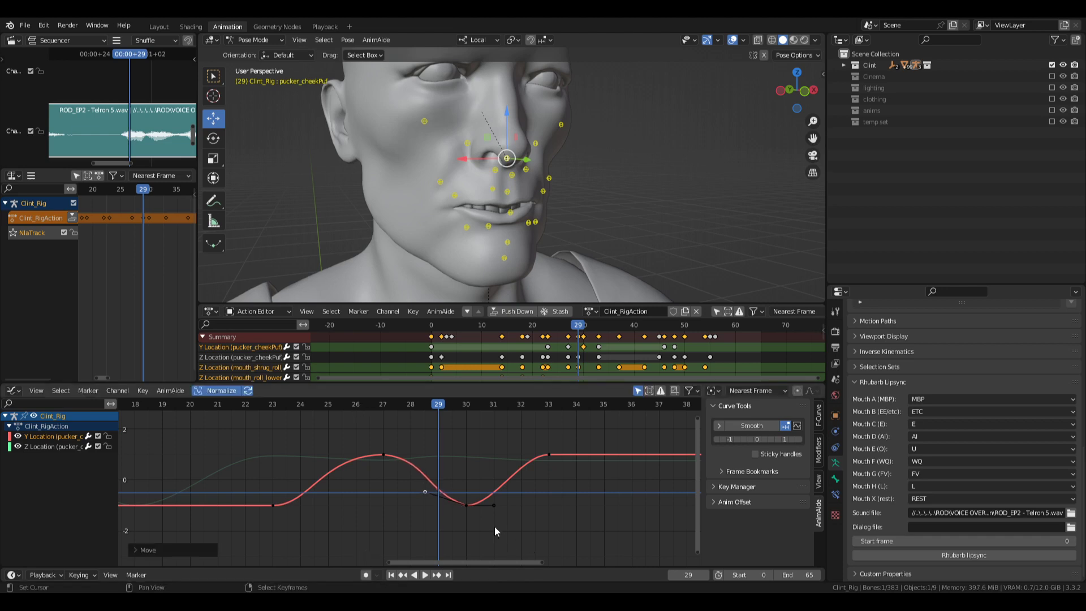
click(493, 508)
key(g)
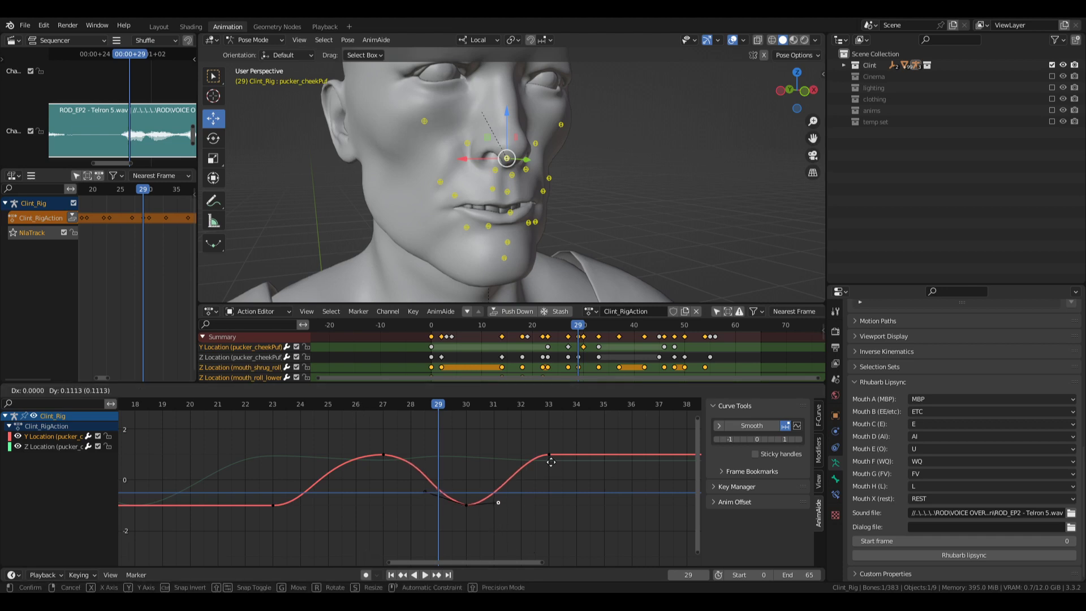
click(548, 454)
- Rotate the handles of the Y Location keyframe at frame 33 so its right handle tilts slightly upward
click(548, 454)
middle_drag(616, 474, 374, 471)
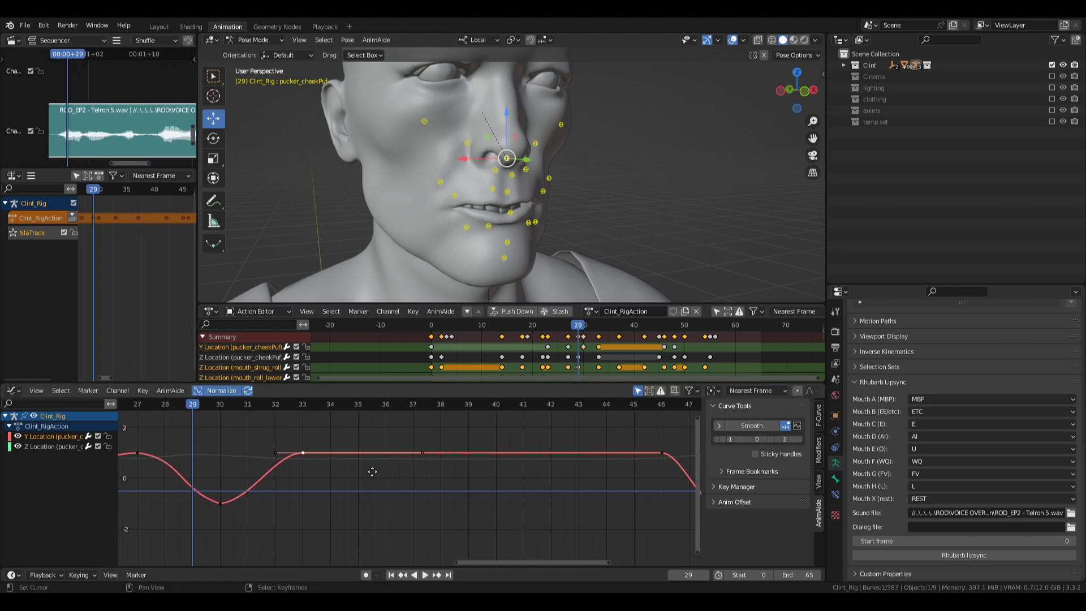
key(r)
click(603, 514)
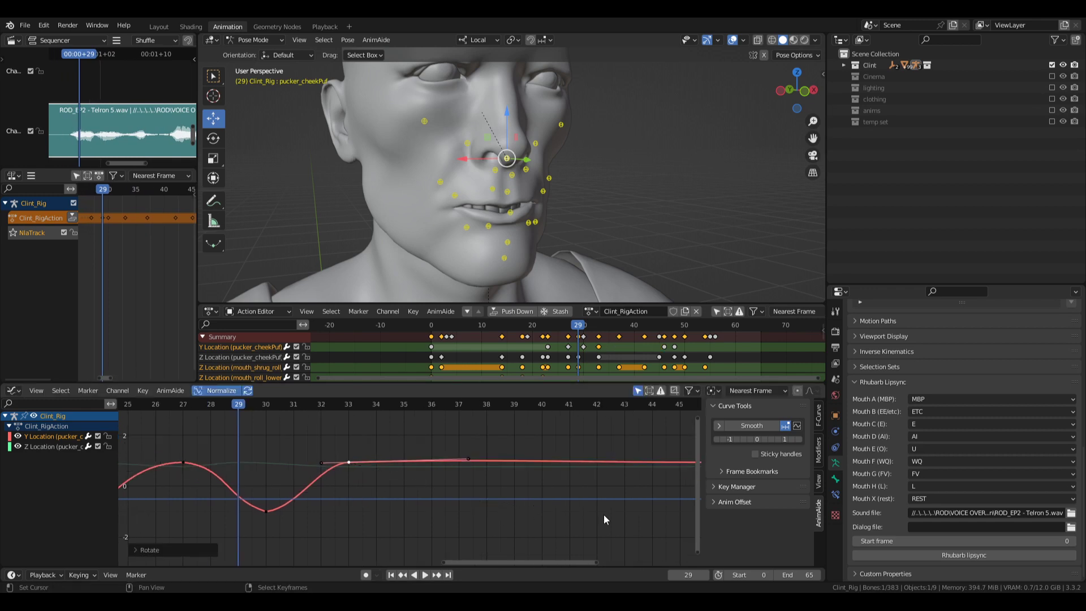
- Move the Y Location keyframe at frame 48 to frame 49
middle_drag(663, 443, 517, 436)
middle_drag(651, 431, 514, 466)
key(b)
drag(439, 465, 480, 491)
text(g)
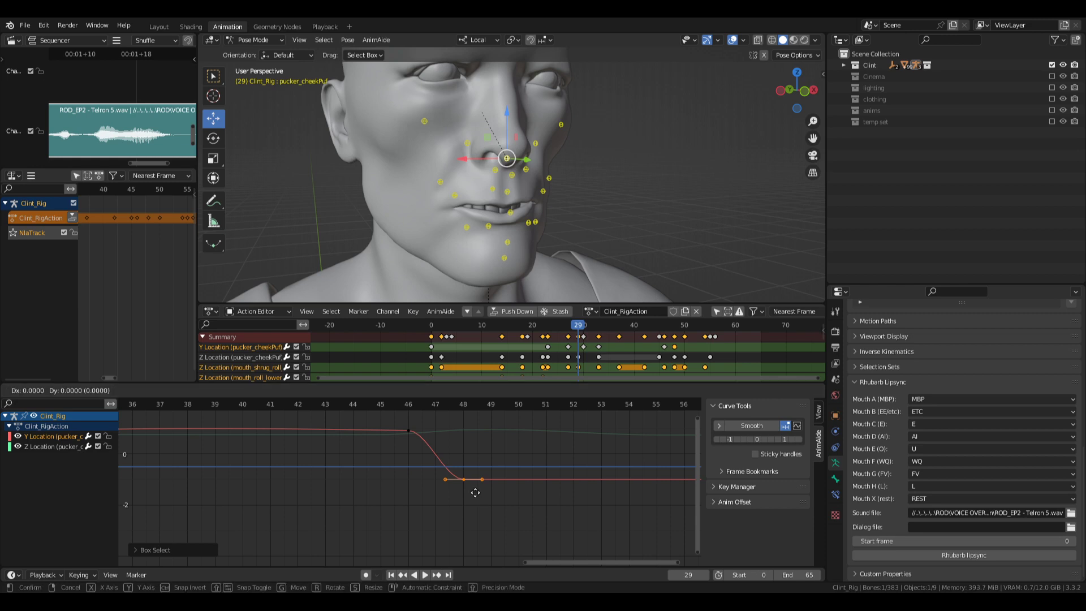
text(2)
key(Return)
text(g1)
key(Return)
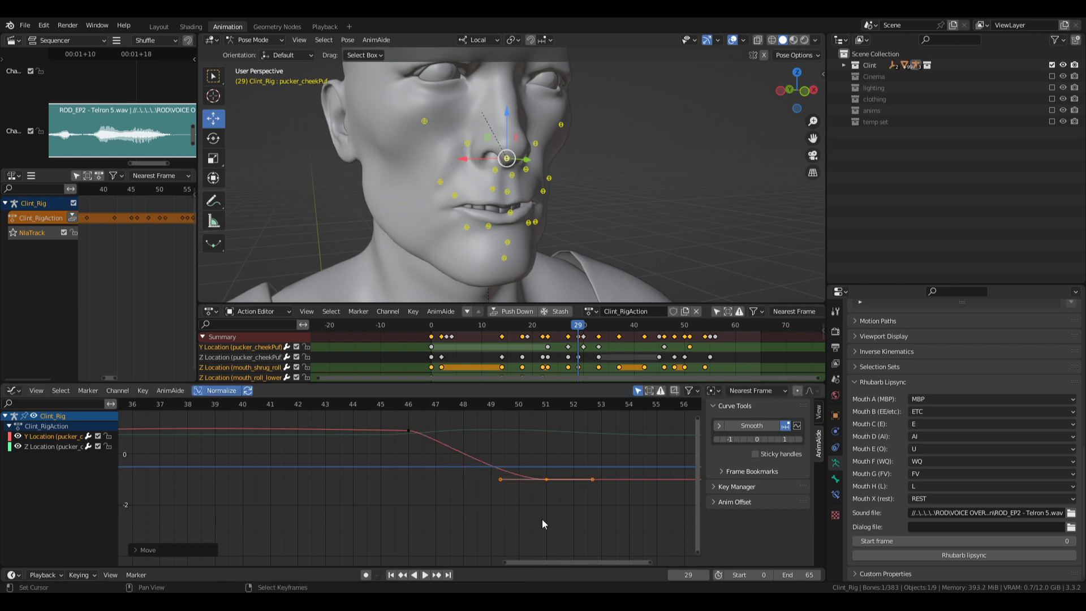
text(g-1)
key(Return)
text(g)
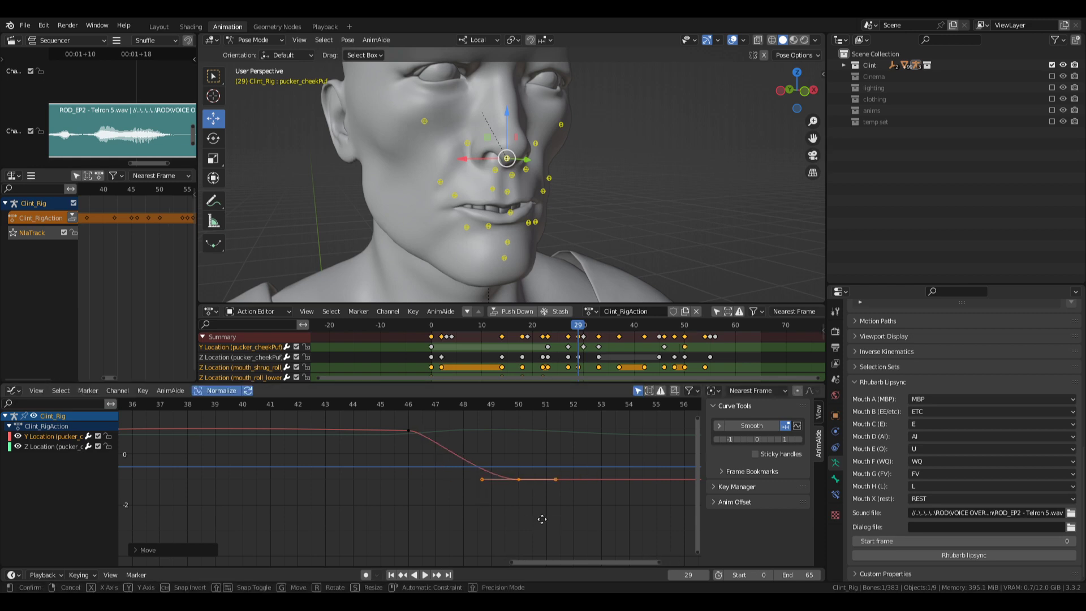
text(-1)
key(Return)
- Play the animation to check the mouth movement, fit the whole curve in the graph, and save the file
key(space)
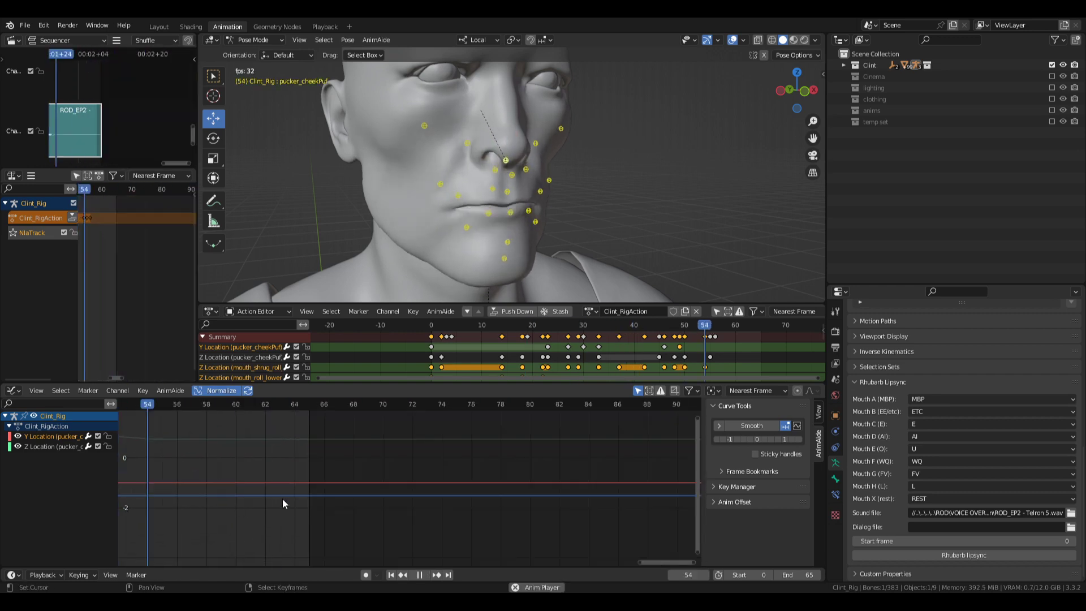
key(space)
key(Home)
key(ctrl+s)
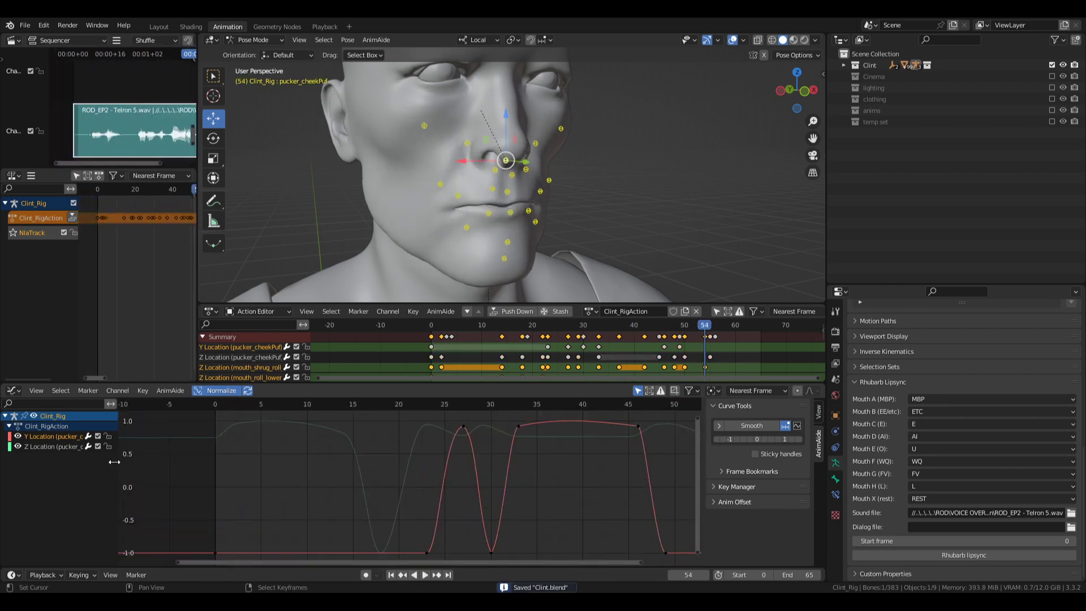
- Select the upper mouth shrug/roll control and move its Z Location keyframes vertically along Y
click(52, 446)
middle_drag(445, 472, 427, 486)
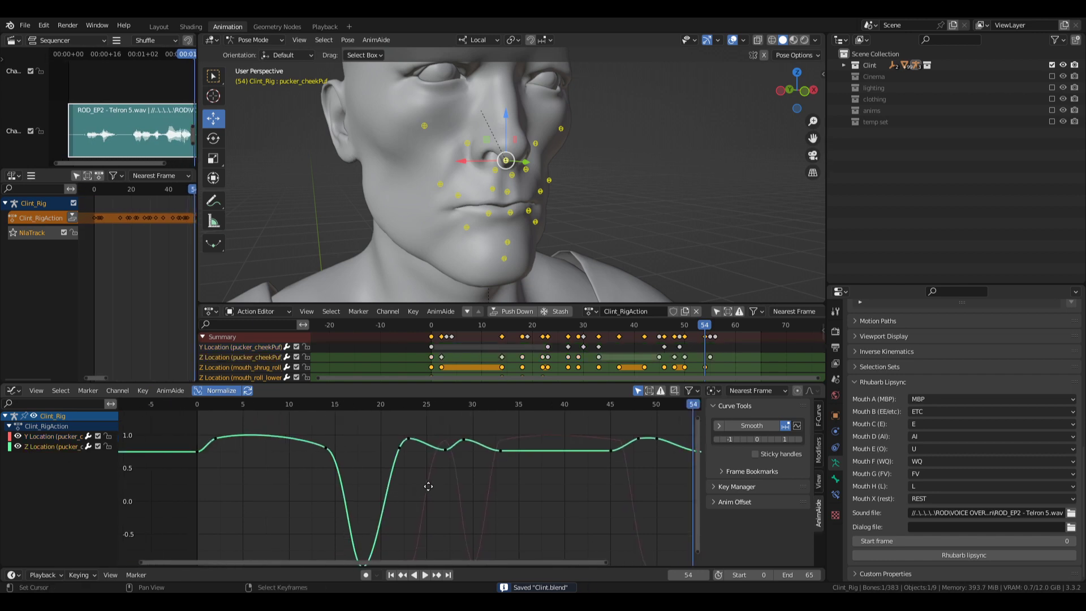
middle_drag(481, 216, 521, 185)
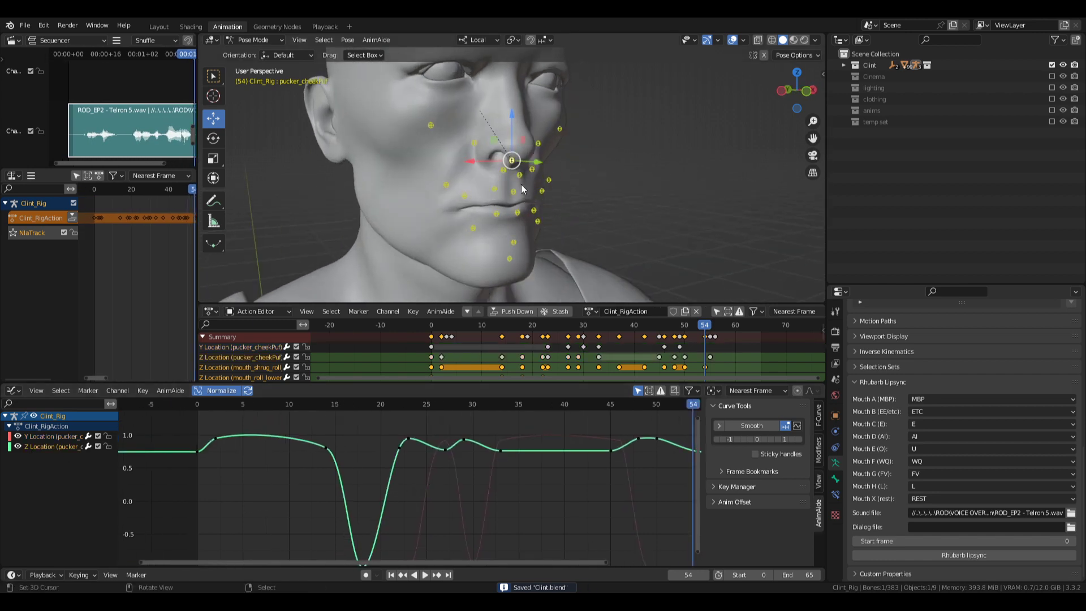
click(521, 175)
middle_drag(279, 516, 421, 491)
key(g)
key(y)
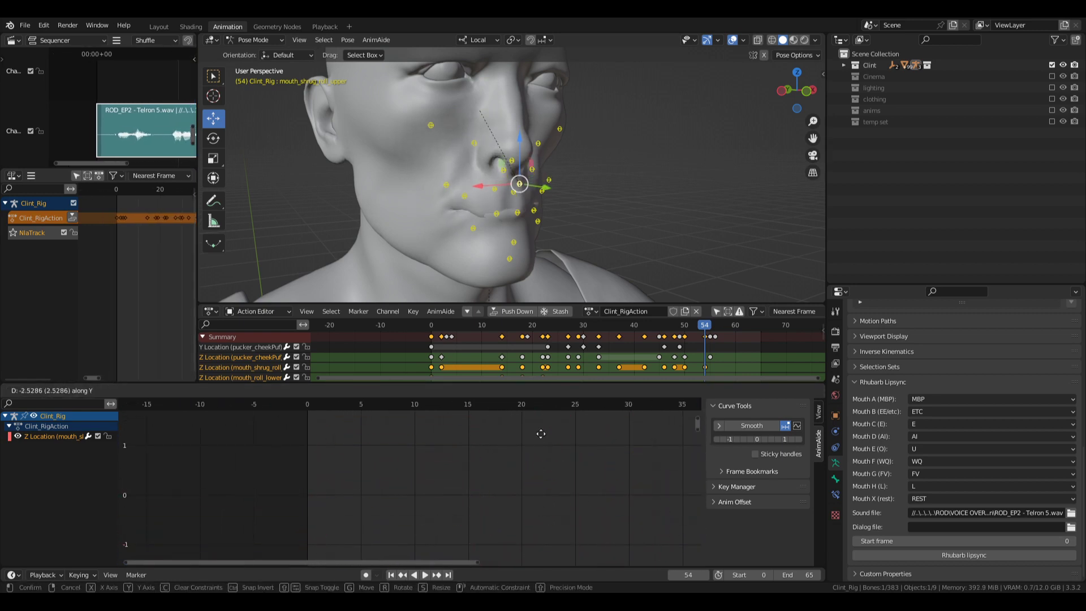
click(507, 508)
- Rotate the handles of the Z Location keyframes at frames 2 and 14 so the plateau between them arches slightly
drag(519, 490, 360, 467)
click(756, 439)
key(r)
click(440, 481)
key(b)
drag(442, 466, 474, 433)
key(r)
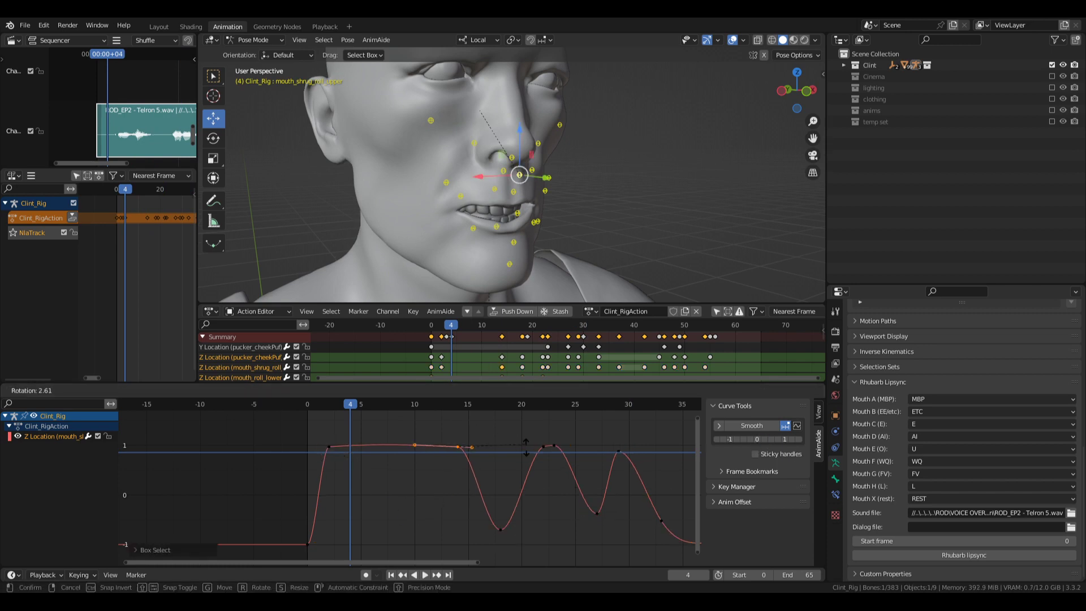
click(553, 497)
- Select the Z Location keyframe at frame 2 and change its handle type
middle_drag(523, 471, 423, 466)
middle_drag(517, 498, 575, 463)
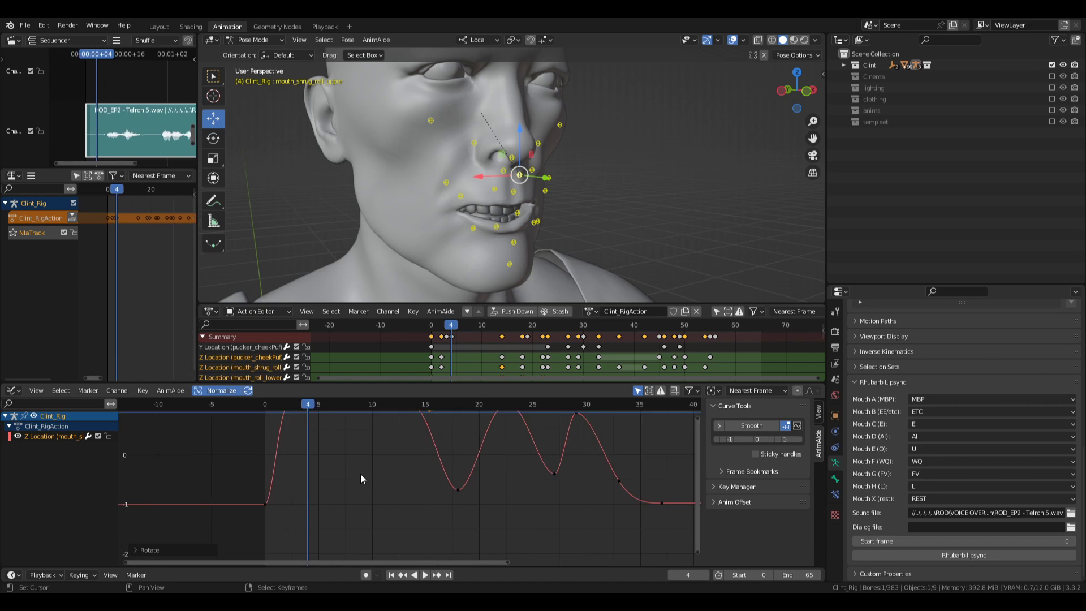
middle_drag(360, 474, 370, 482)
key(b)
drag(269, 504, 290, 523)
middle_drag(357, 479, 379, 513)
key(b)
drag(305, 434, 362, 492)
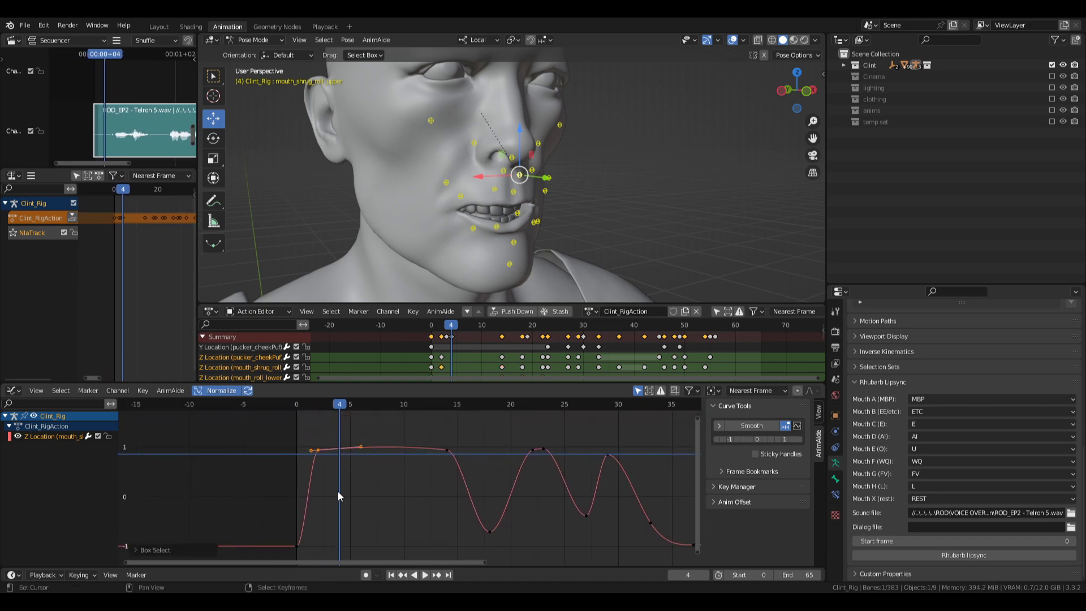
key(v)
click(319, 516)
- Reshape the frame 2 keyframe by pulling its left handle back to frame 0 and raising its right handle
key(b)
drag(290, 433, 325, 440)
key(KP_Decimal)
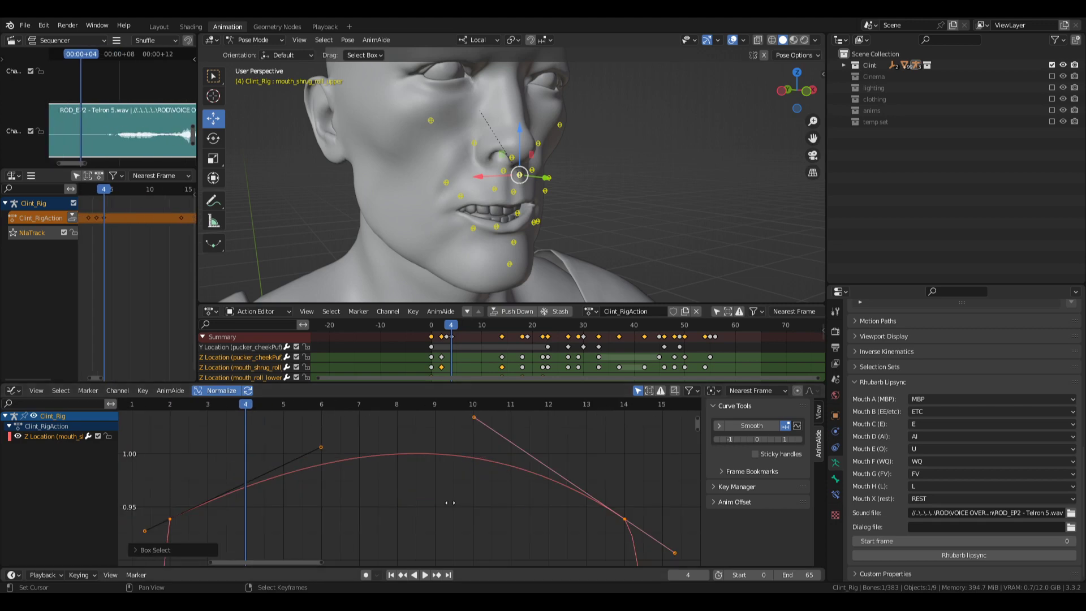
middle_drag(450, 503, 585, 452)
scroll(486, 472, down, 4)
key(ctrl+z)
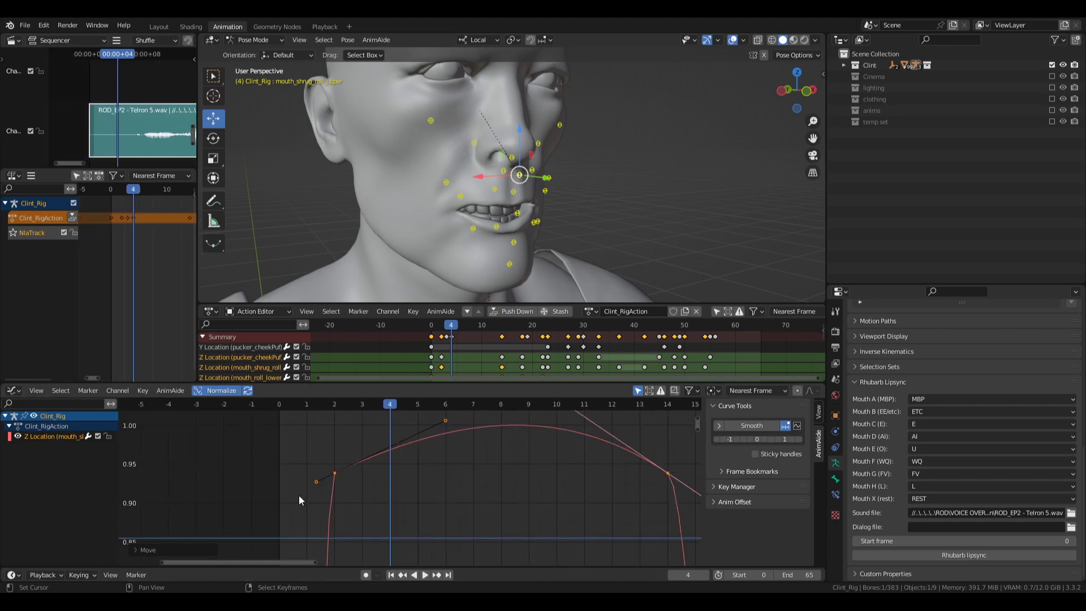
click(317, 480)
key(g)
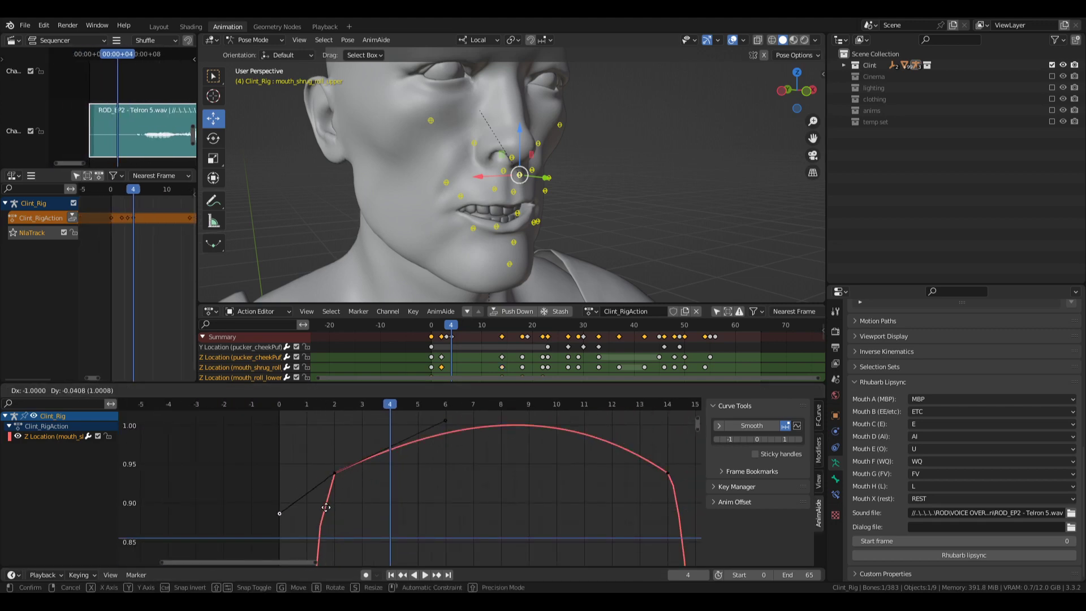
click(326, 509)
key(g)
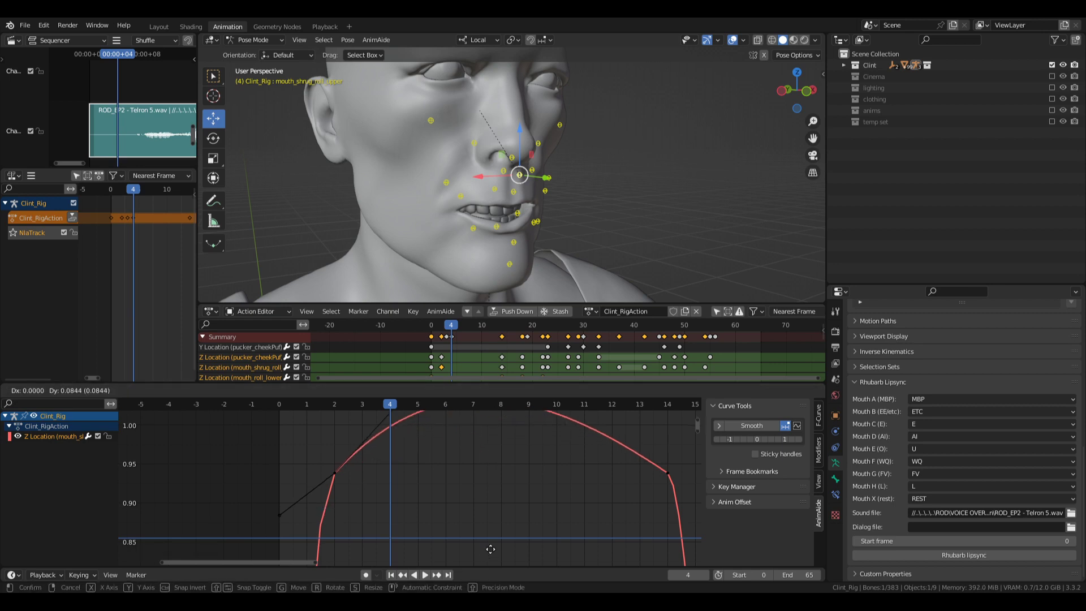
click(484, 551)
- Set the frame 14 keyframe's handles to Free and extend its right handle down to frame 16
click(666, 501)
key(v)
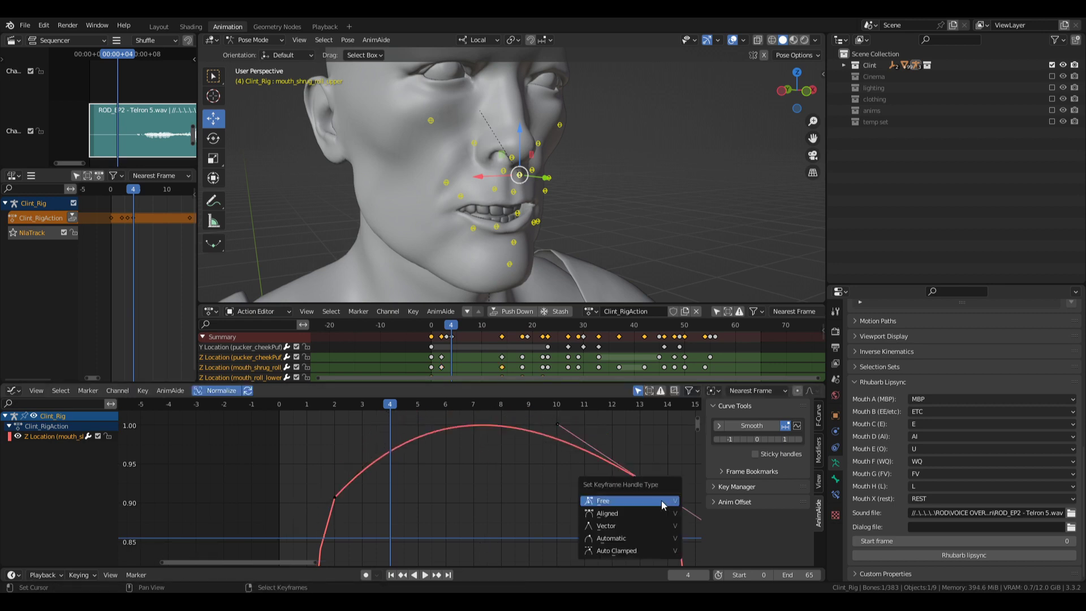
click(660, 501)
middle_drag(659, 503, 530, 483)
click(579, 501)
key(g)
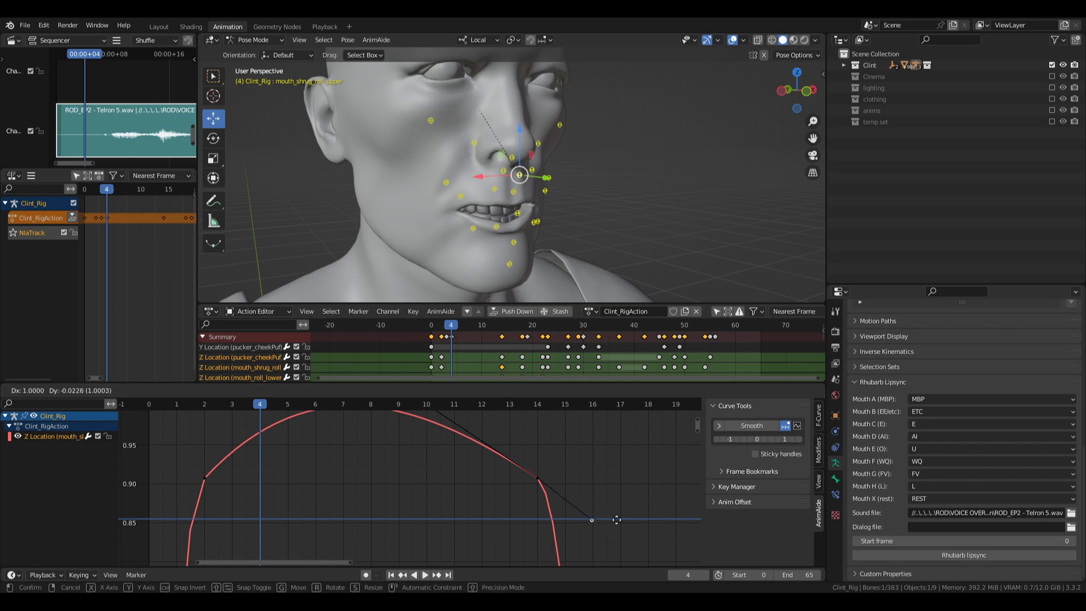
click(615, 519)
- Move the left handle of the frame 14 keyframe to about frame 12 to round the arch
middle_drag(444, 419, 469, 464)
click(458, 454)
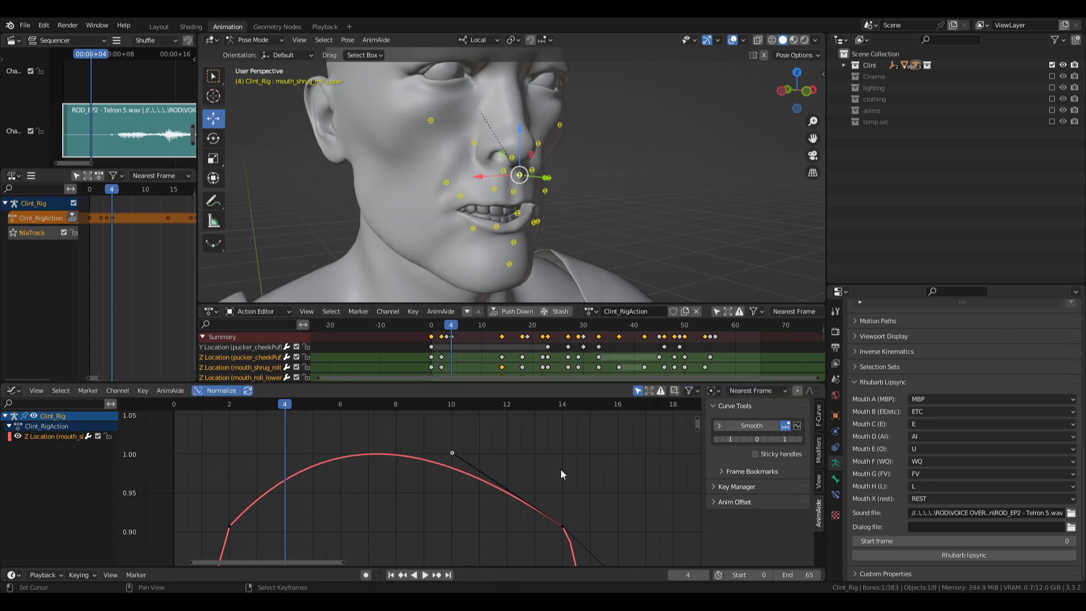
key(g)
click(609, 467)
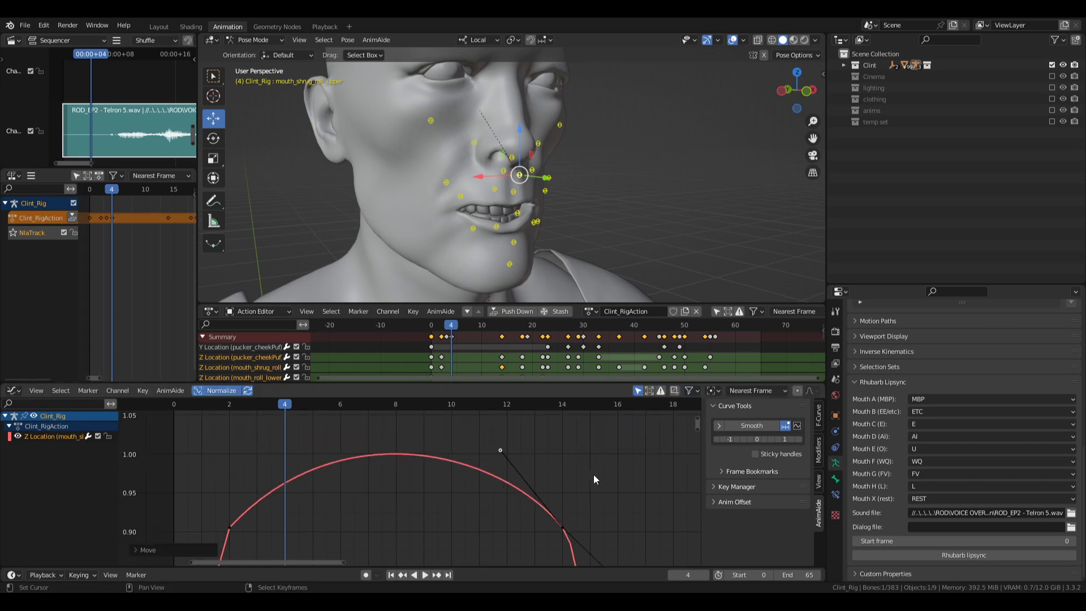
- Select the keyframes at frames 2 and 14 together and shift them vertically along Y
ctrl+middle_drag(566, 474, 541, 530)
middle_drag(266, 482, 287, 465)
drag(287, 459, 600, 491)
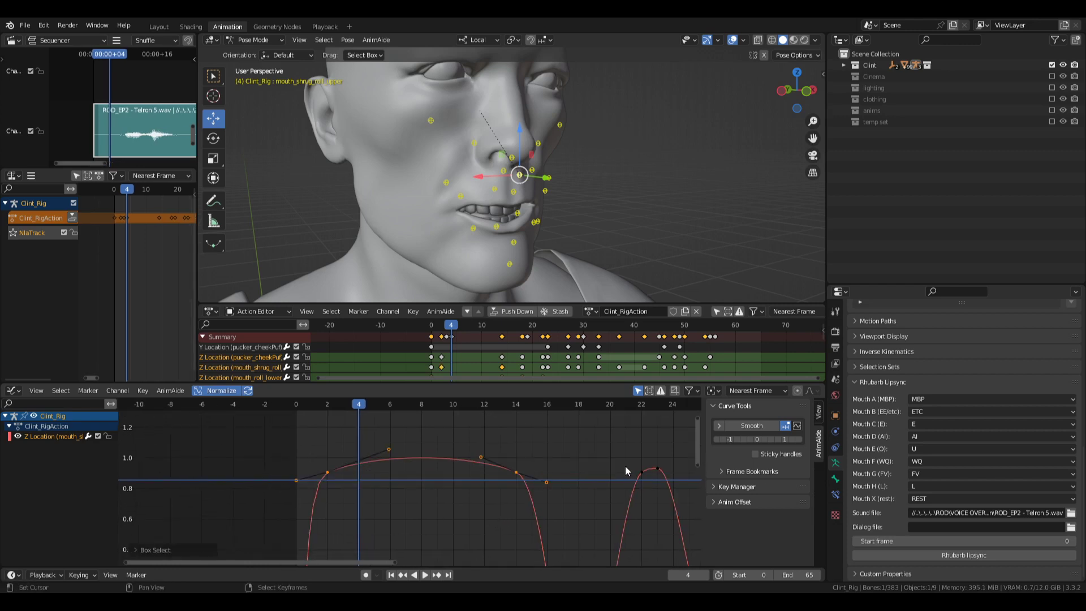
key(g)
key(y)
click(599, 509)
- Select the low keyframes at frames 37 and 42 on the Z Location curve and change their handle type
ctrl+middle_drag(598, 510, 494, 484)
click(548, 477)
drag(467, 512, 580, 455)
key(KP_Decimal)
click(511, 487)
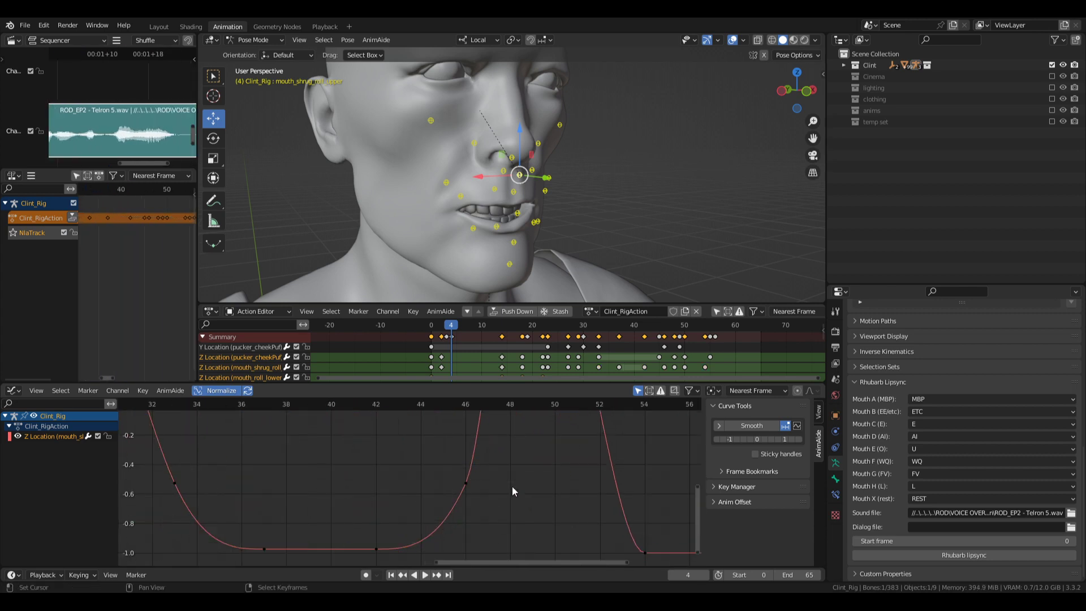
middle_drag(371, 509, 452, 475)
drag(441, 493, 476, 533)
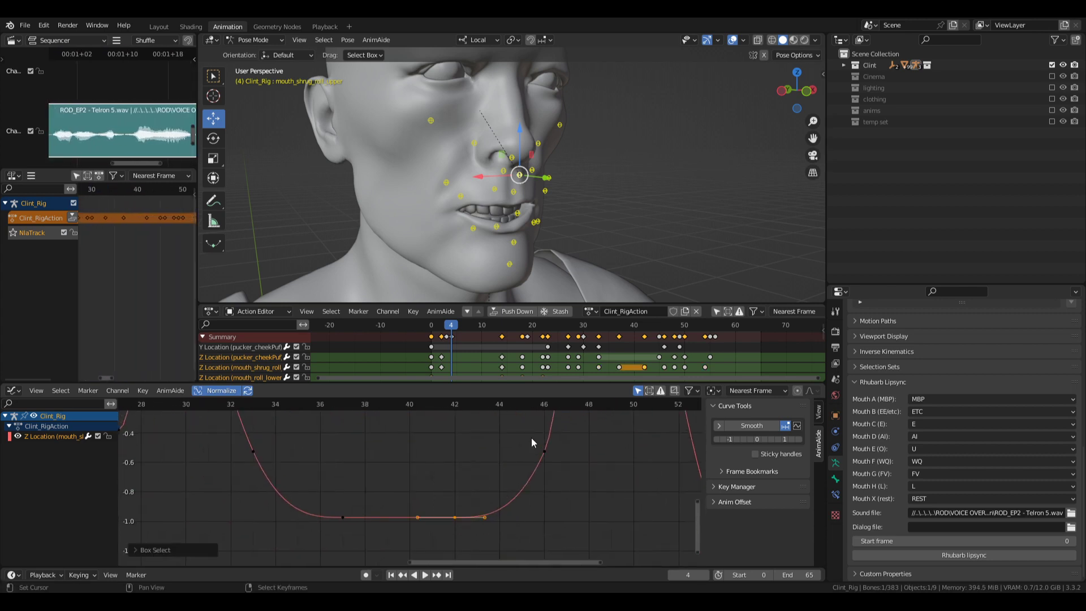
drag(294, 513, 526, 520)
key(v)
click(518, 517)
click(483, 517)
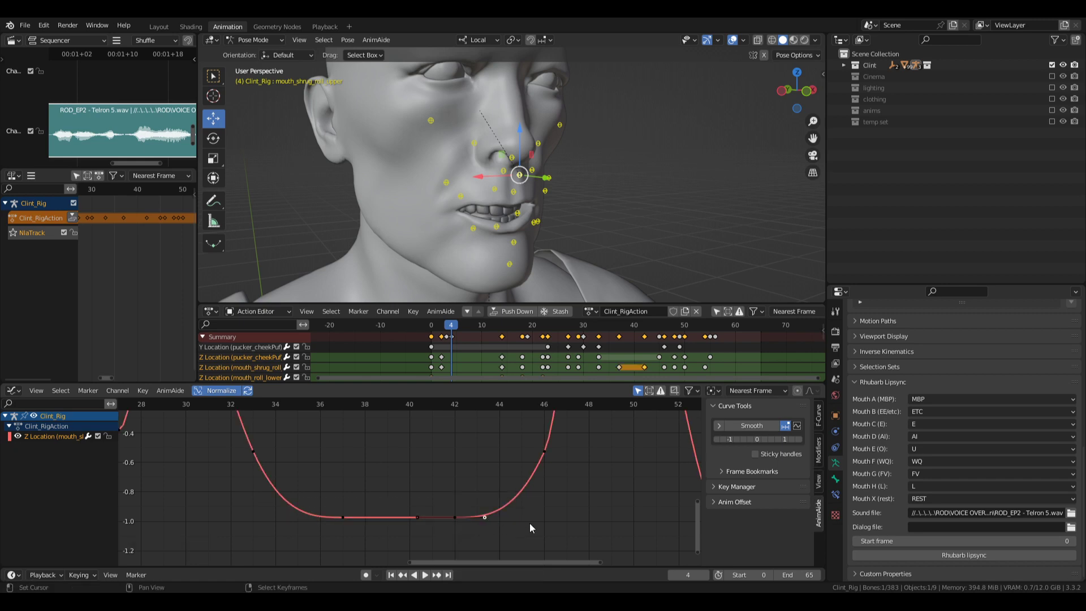
key(g)
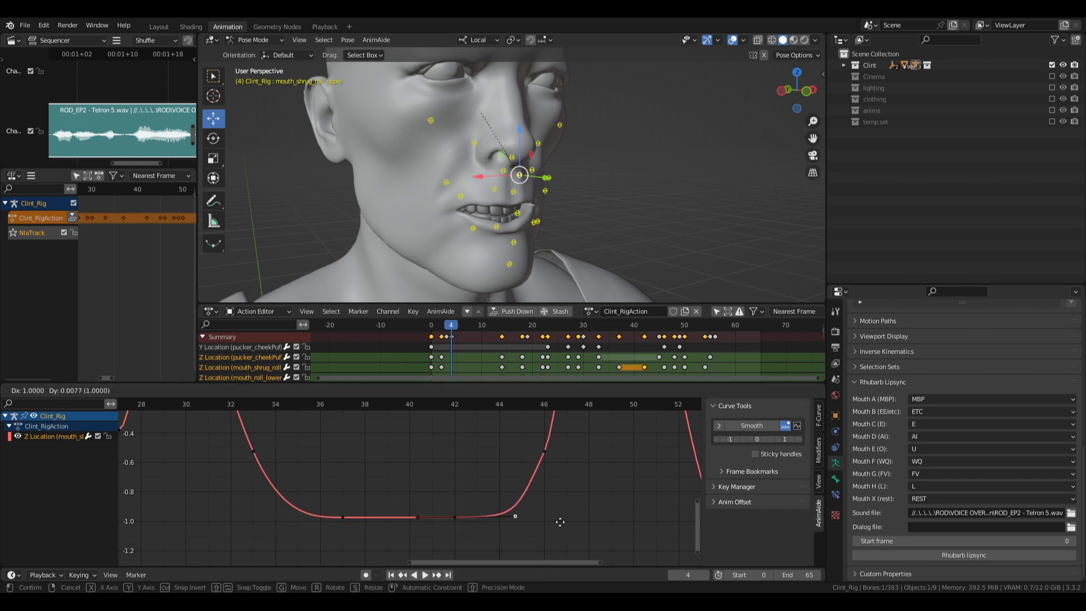
click(475, 523)
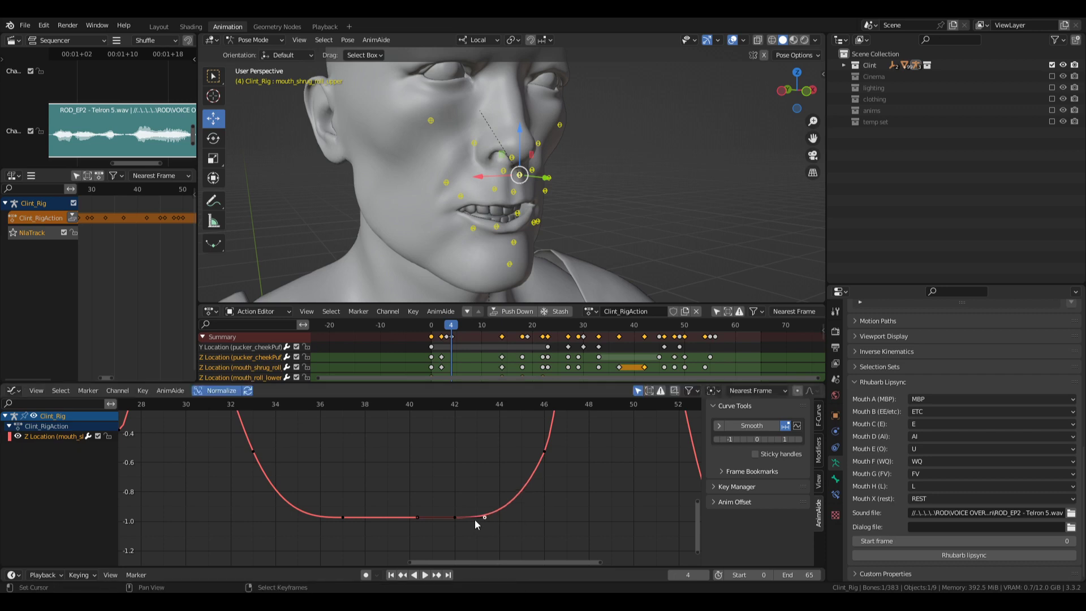
- Raise the Z Location keyframe at frame 46 to about -0.35
click(542, 454)
mouse_move(567, 465)
middle_down()
mouse_move(560, 499)
mouse_move(567, 484)
middle_up()
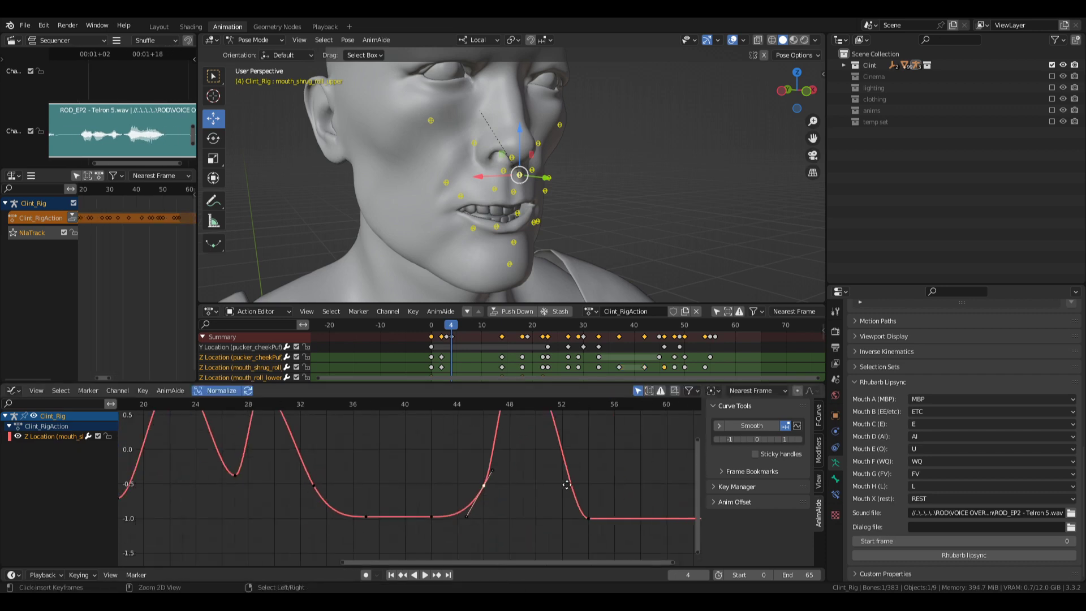
key(g)
click(498, 504)
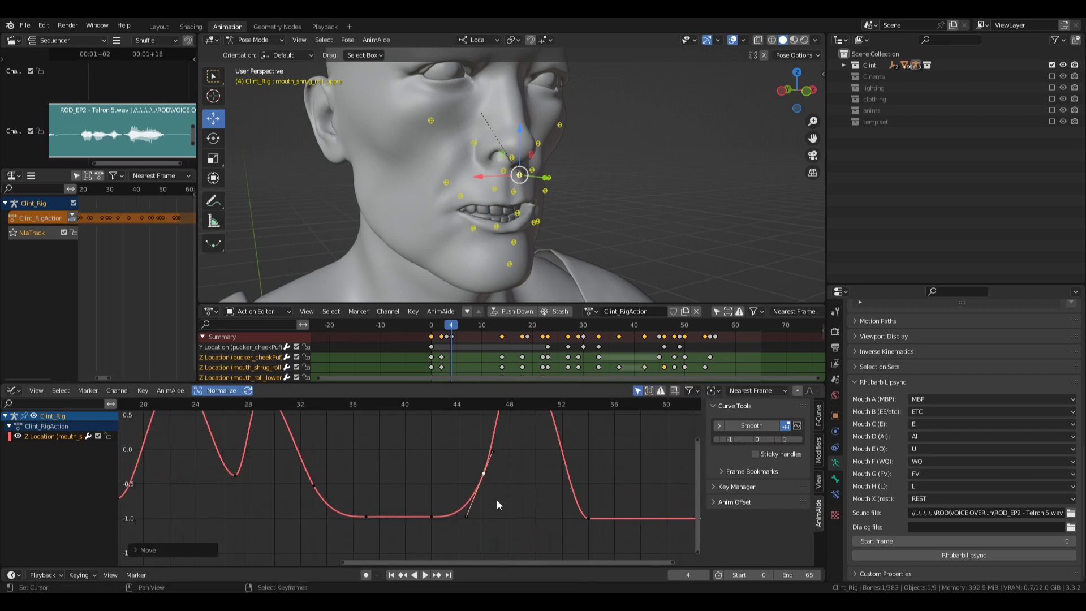
- Raise the Z Location keyframe at frame 33 to about -0.4 along Y
click(315, 488)
key(g)
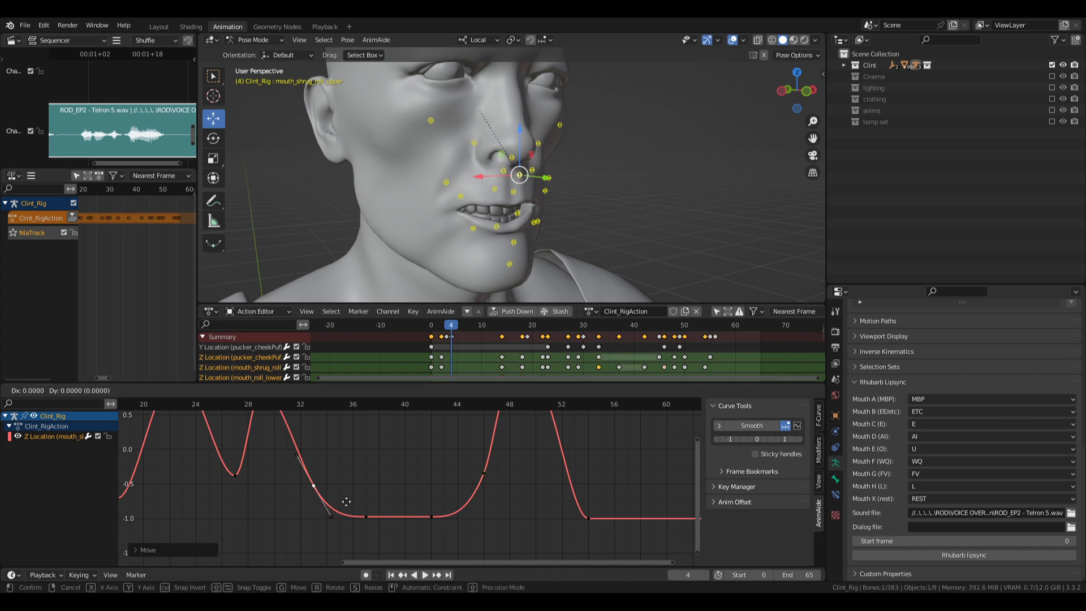
key(y)
click(347, 490)
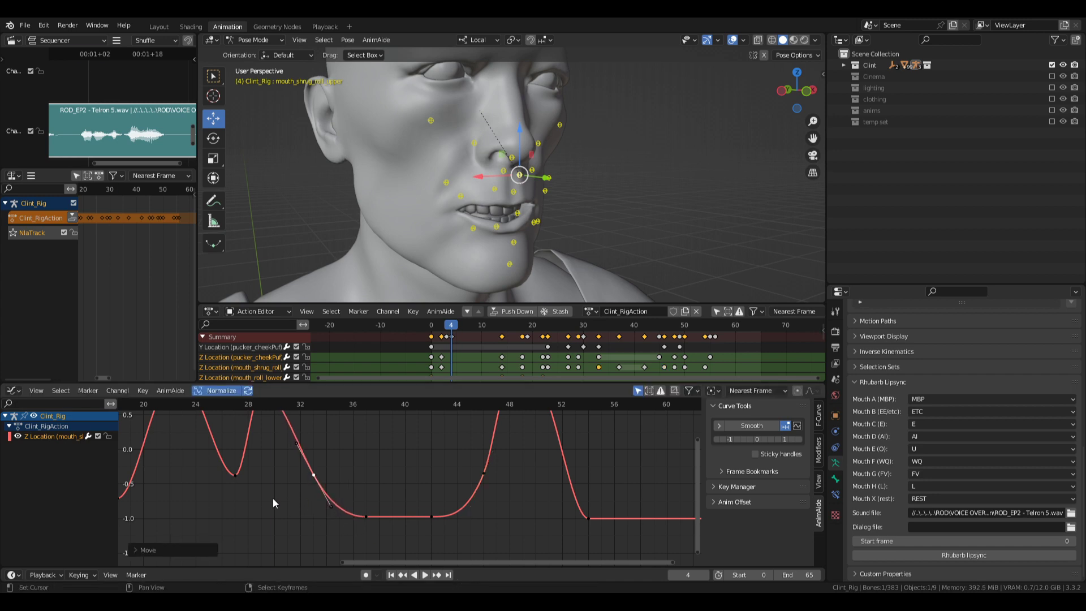
- Scrub and play the animation briefly to check the mouth movement, stopping at frame 22
drag(273, 499, 183, 488)
key(space)
key(space)
click(166, 515)
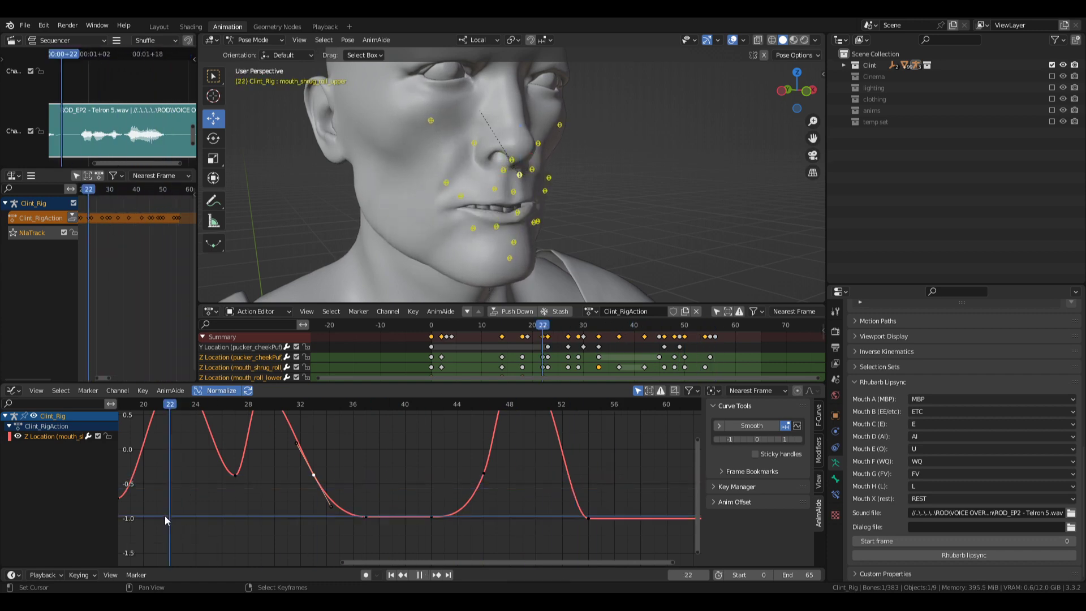
click(420, 466)
- Select both mouth_lower_down controls below the lip and frame their full Z Location curves with no keyframes selected
key(KP_1)
scroll(549, 211, up, 5)
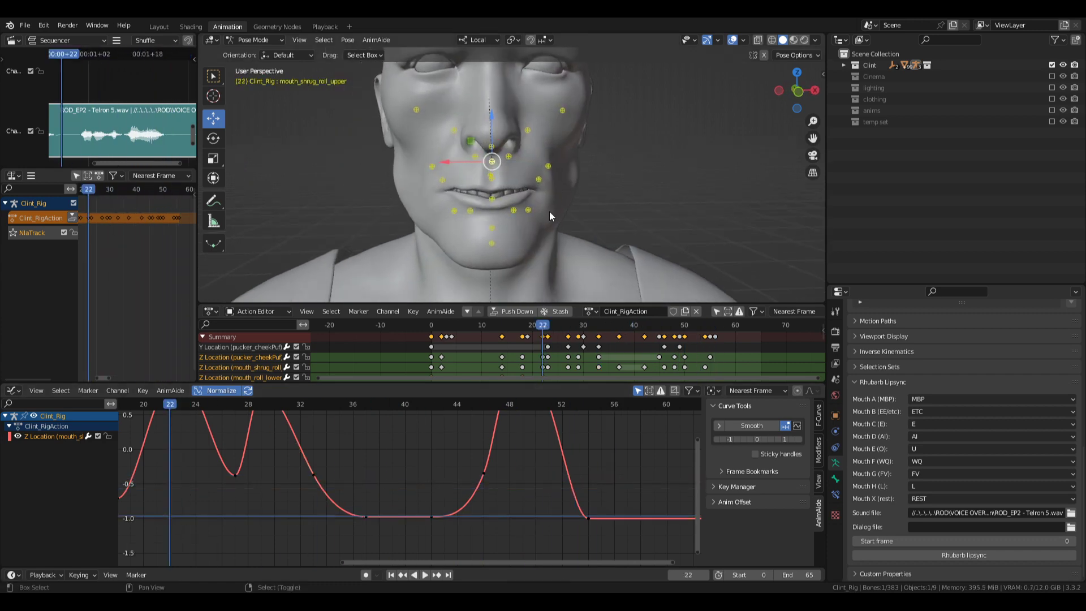
right_click(512, 260)
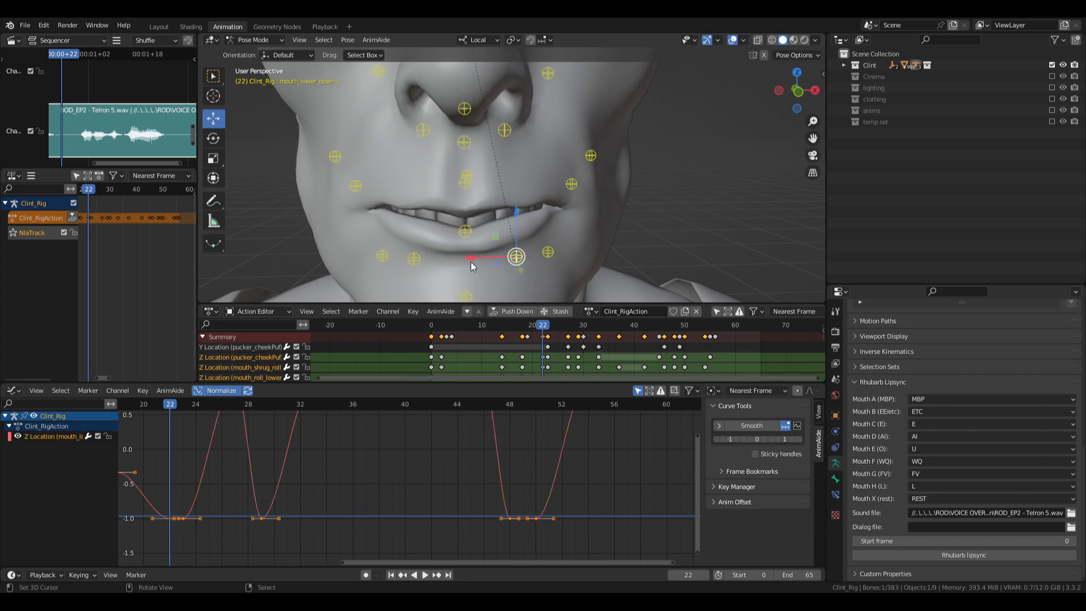
shift+right_click(413, 261)
scroll(419, 259, down, 6)
scroll(452, 249, up, 2)
middle_drag(455, 248, 507, 244)
middle_drag(353, 486, 419, 498)
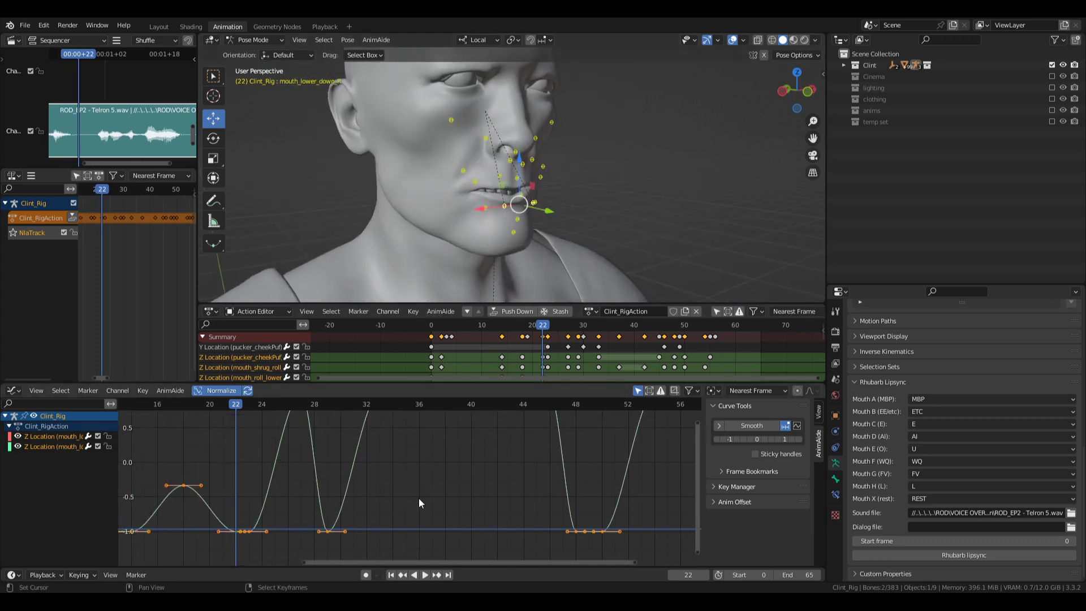
key(Home)
key(alt+a)
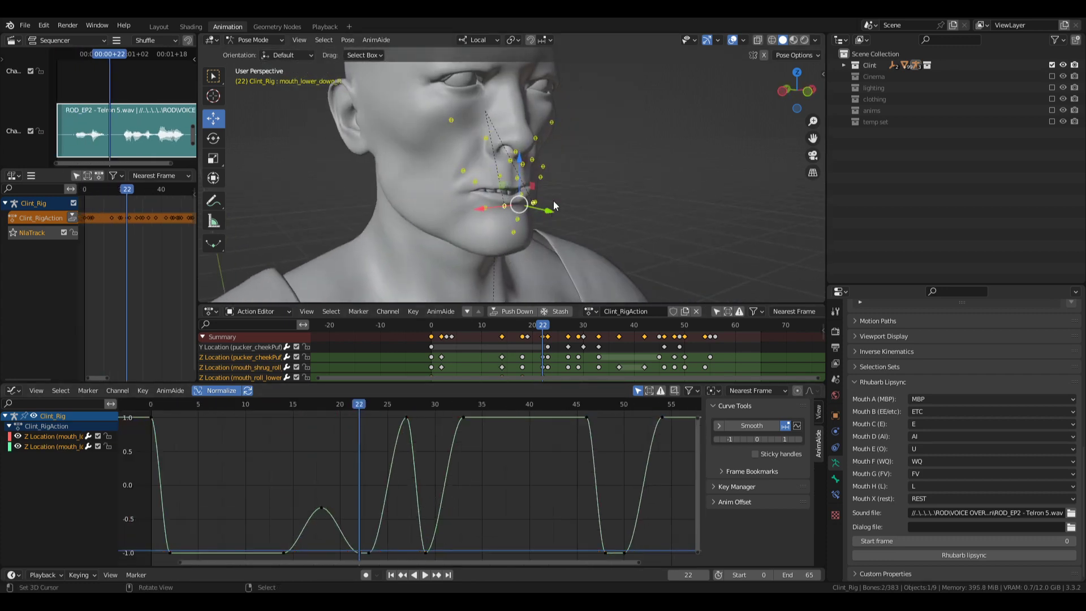
key(KP_1)
scroll(592, 220, up, 3)
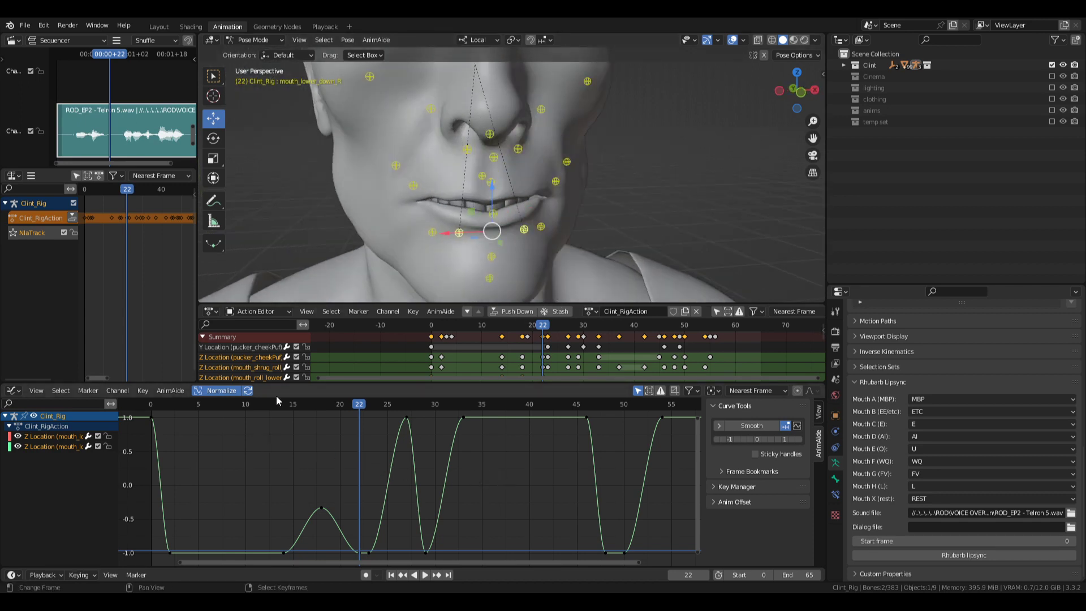
- Limit the Action Editor to the selected controls' channels and shift all their keyframes vertically along Y
key(a)
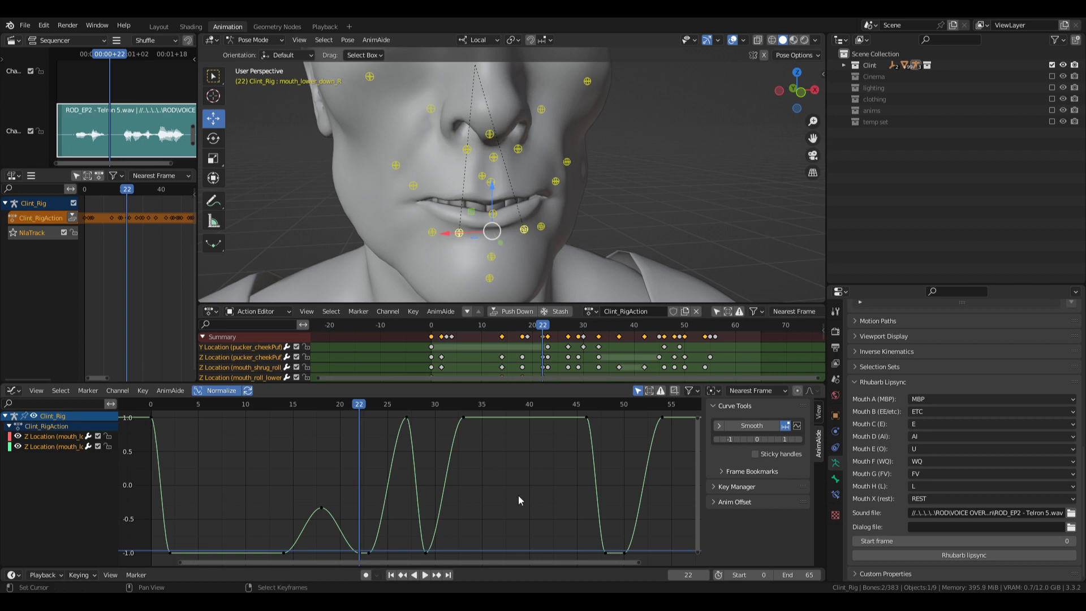
click(716, 311)
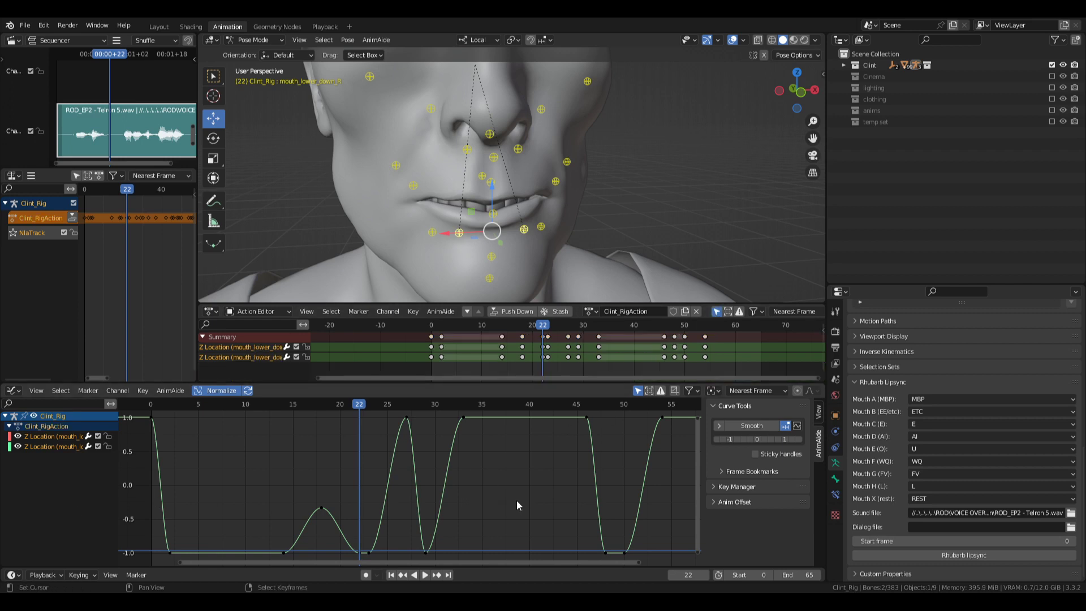
key(a)
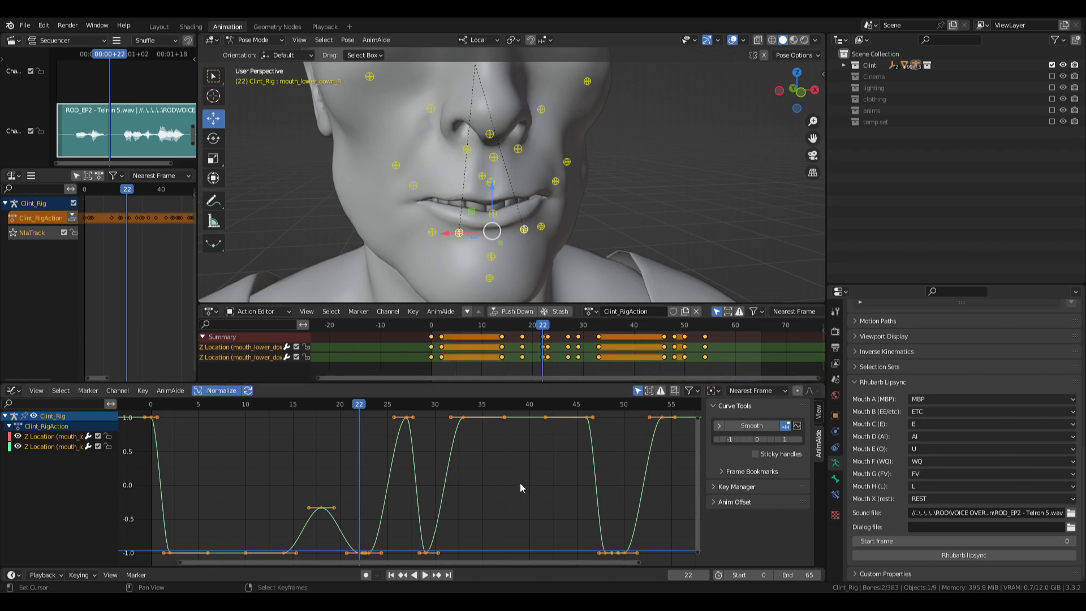
key(g)
key(y)
click(520, 446)
- Go to frame 0 and raise the left handle of the frame 2 keyframe on the red Z Location curve
drag(218, 485, 267, 481)
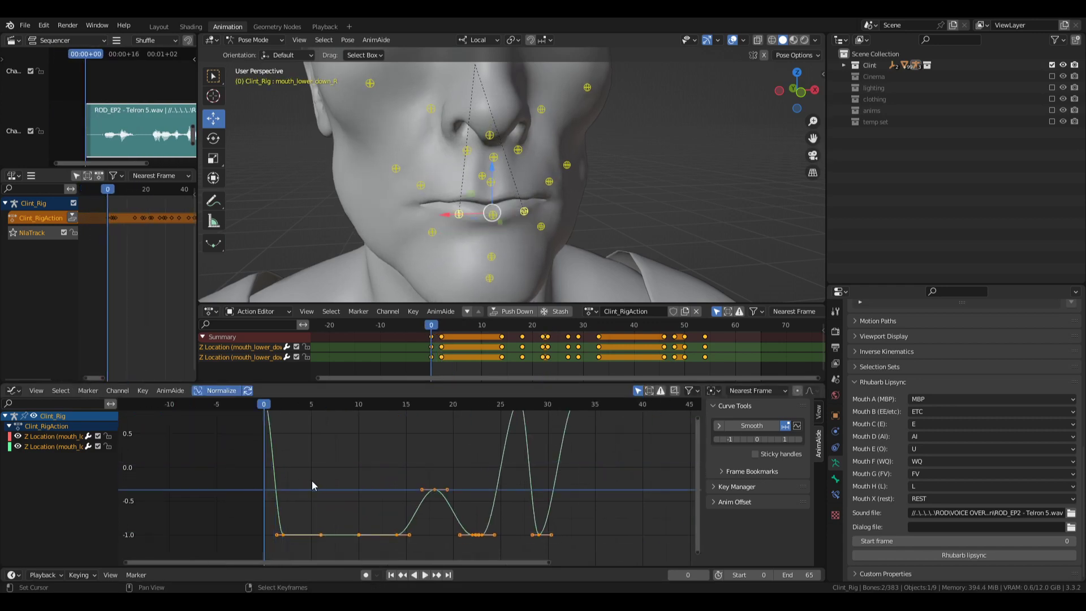
ctrl+middle_drag(459, 446, 460, 479)
middle_drag(378, 487, 415, 462)
middle_drag(324, 490, 406, 513)
key(alt+a)
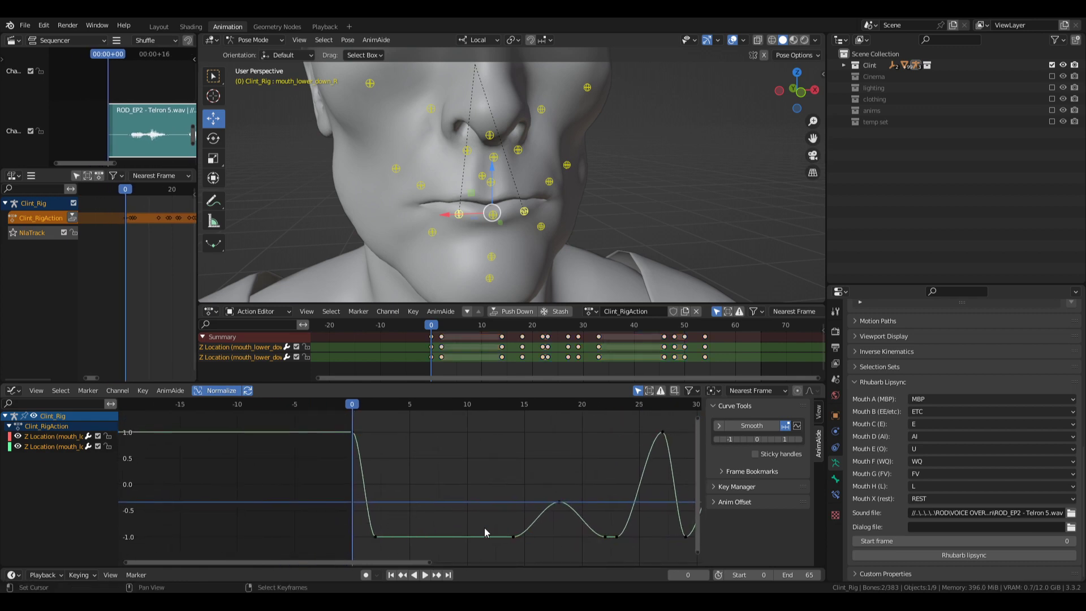
drag(320, 417, 569, 564)
key(KP_Decimal)
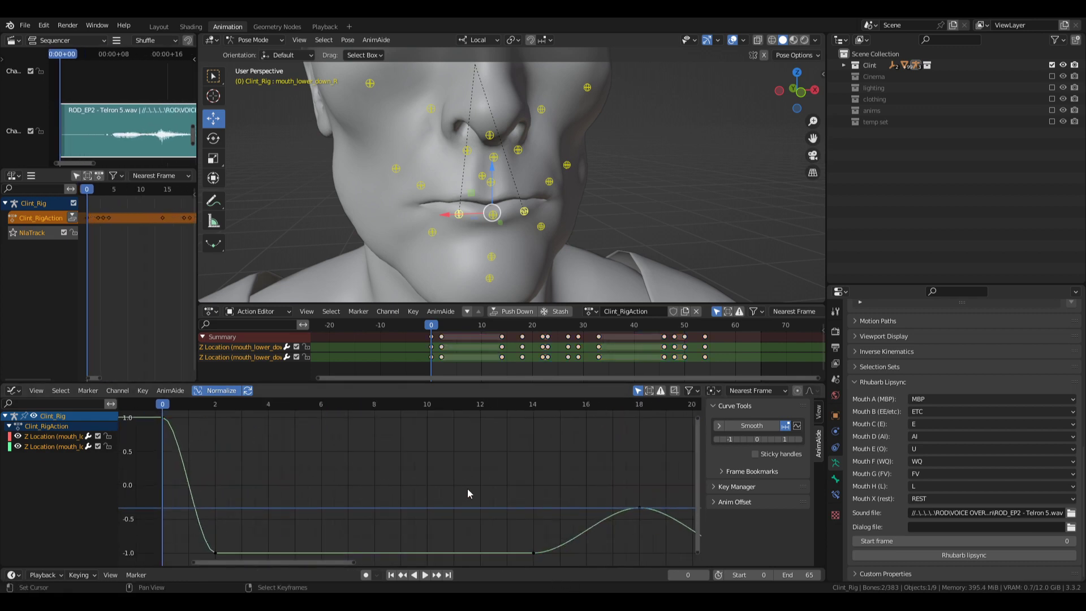
middle_drag(467, 488, 528, 479)
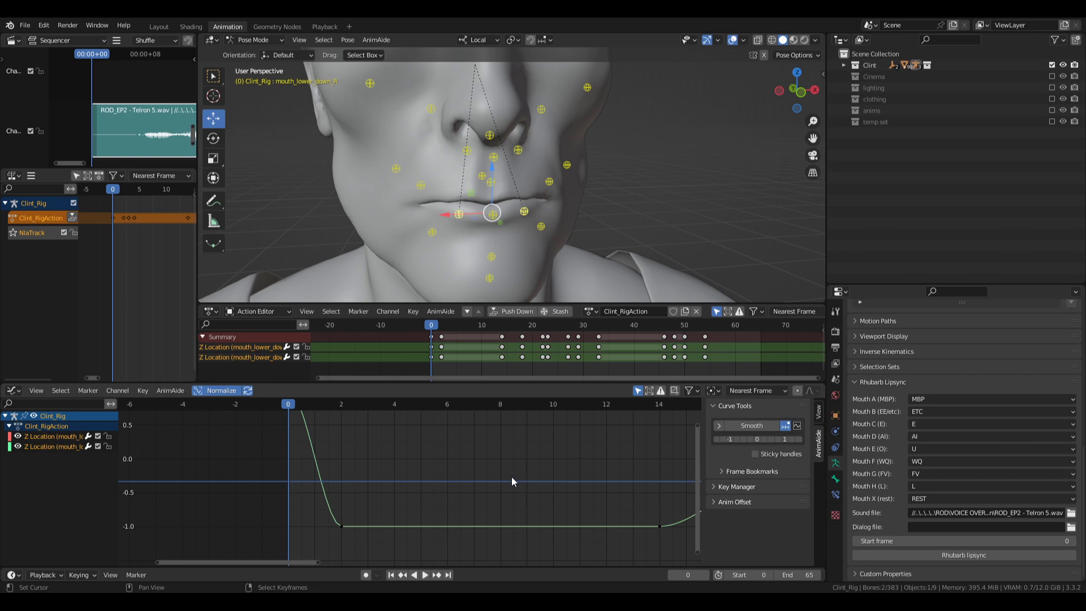
right_click(340, 528)
middle_drag(388, 542, 418, 541)
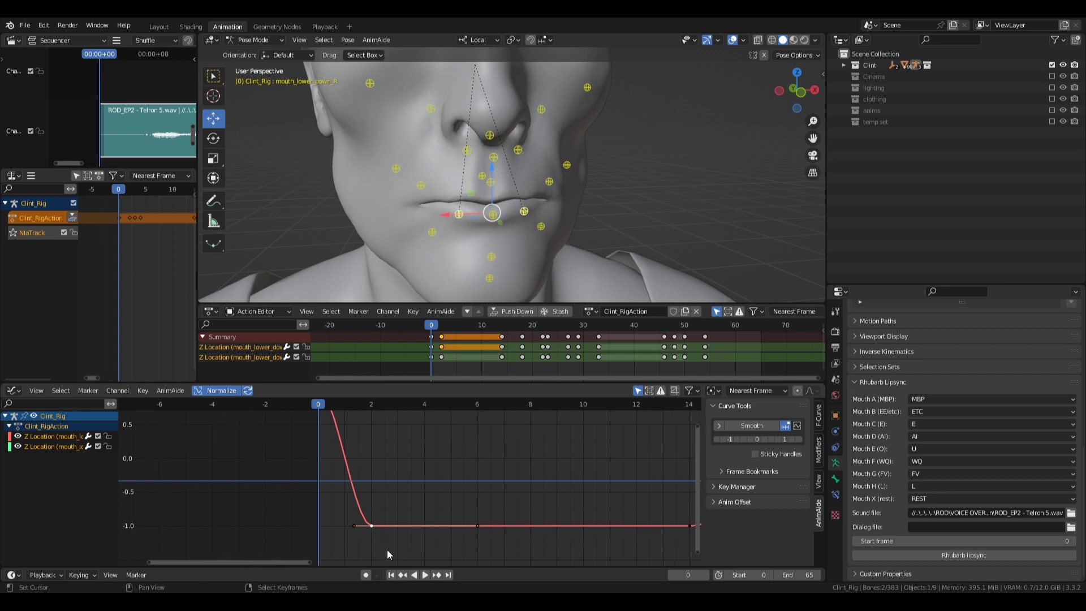
key(g)
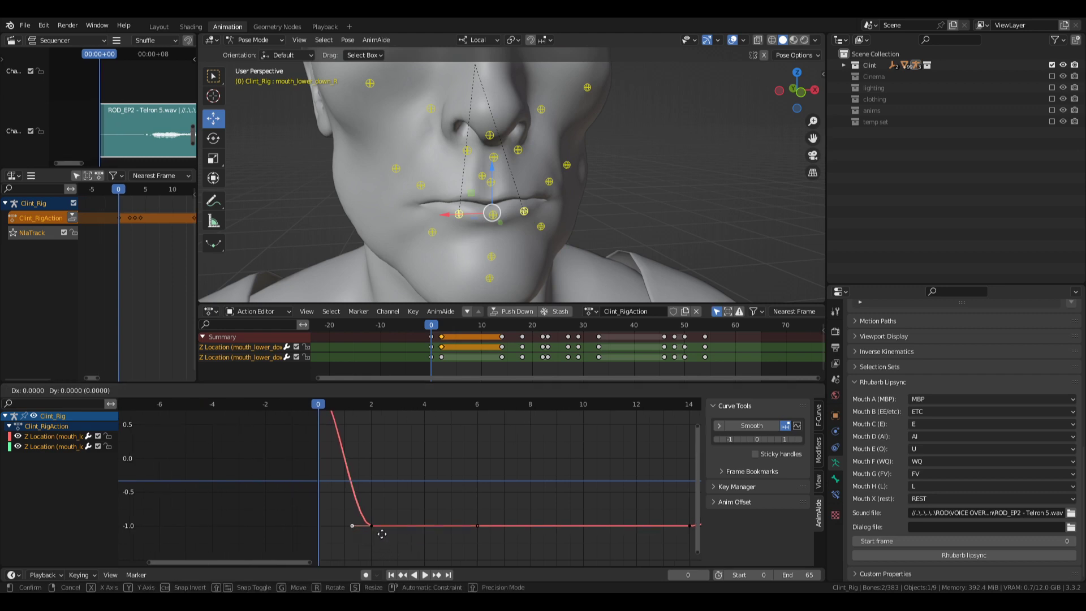
click(346, 467)
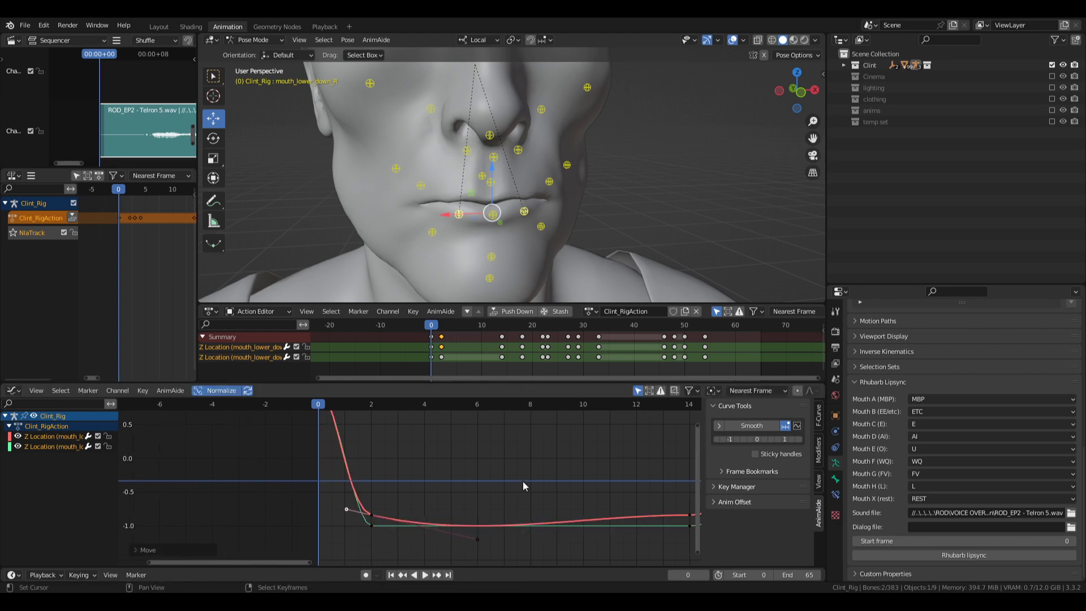
- Select only the first Z Location channel and raise the right handle of its frame 14 keyframe to about -0.6
click(51, 438)
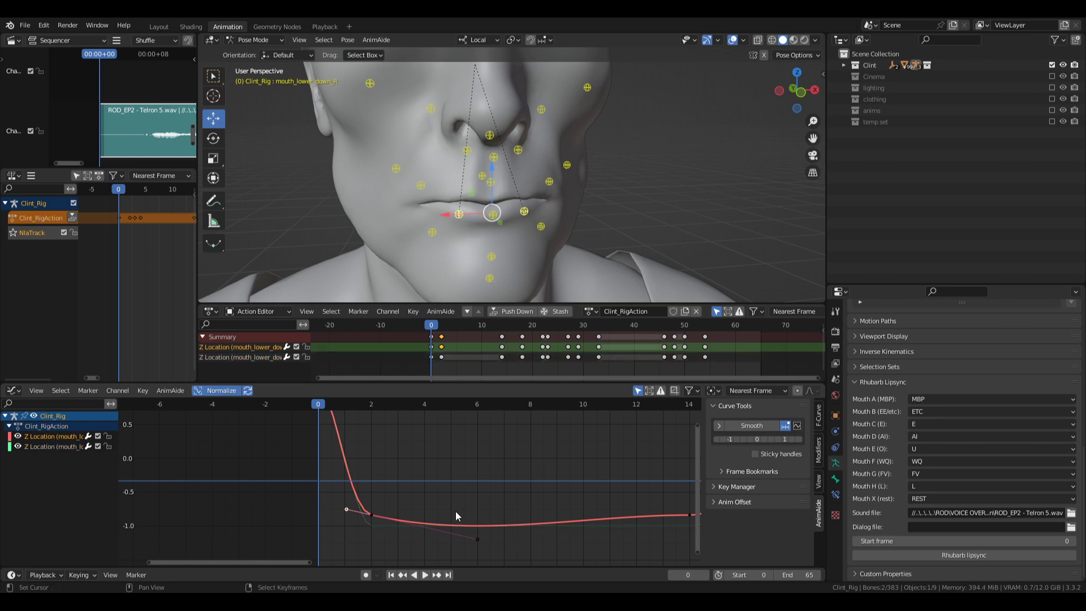
middle_drag(622, 527, 510, 495)
right_click(595, 490)
key(g)
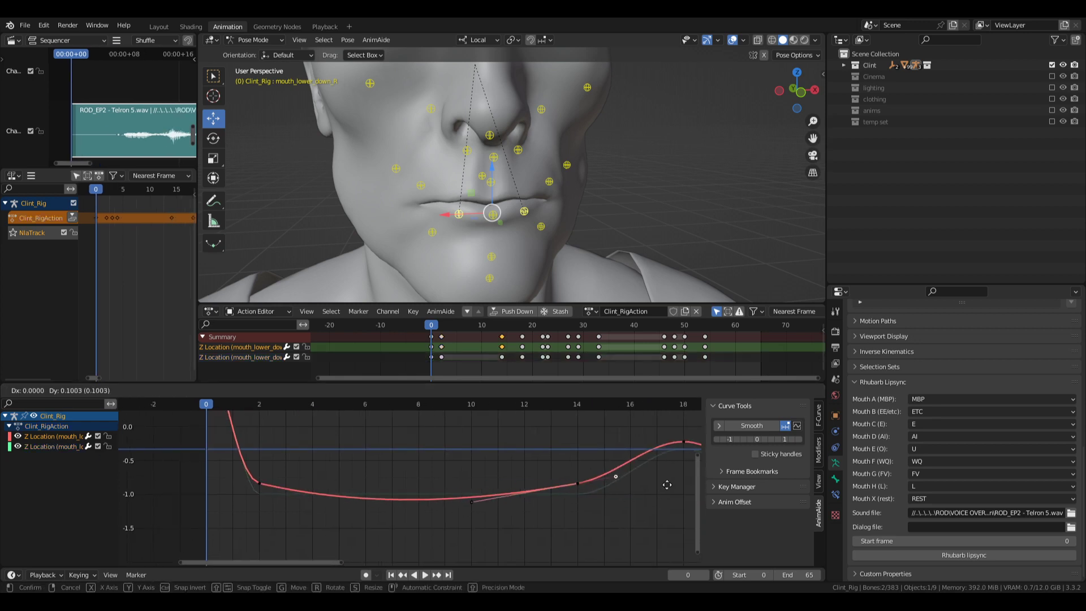
click(663, 484)
- Raise the left handle of the frame 22 keyframe and the right handle of the frame 23 keyframe to round the dip
key(Home)
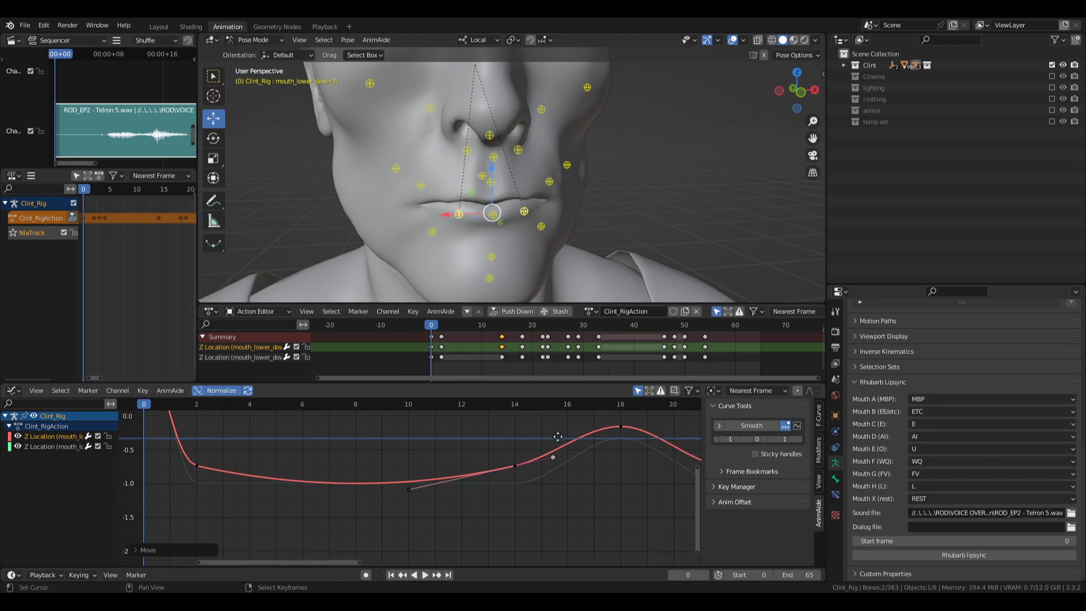
scroll(507, 517, up, 6)
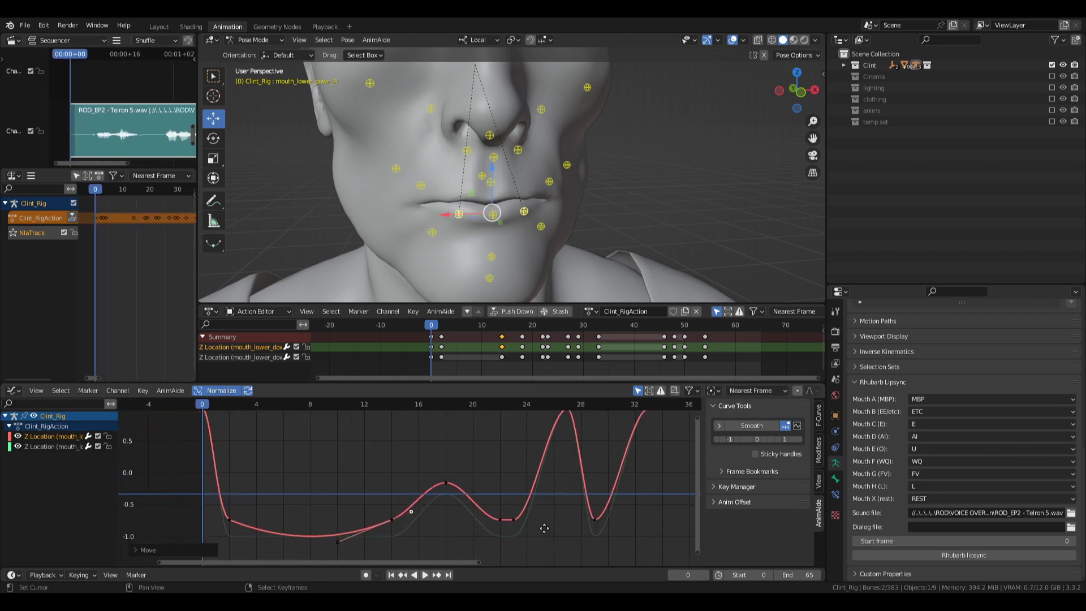
right_click(482, 481)
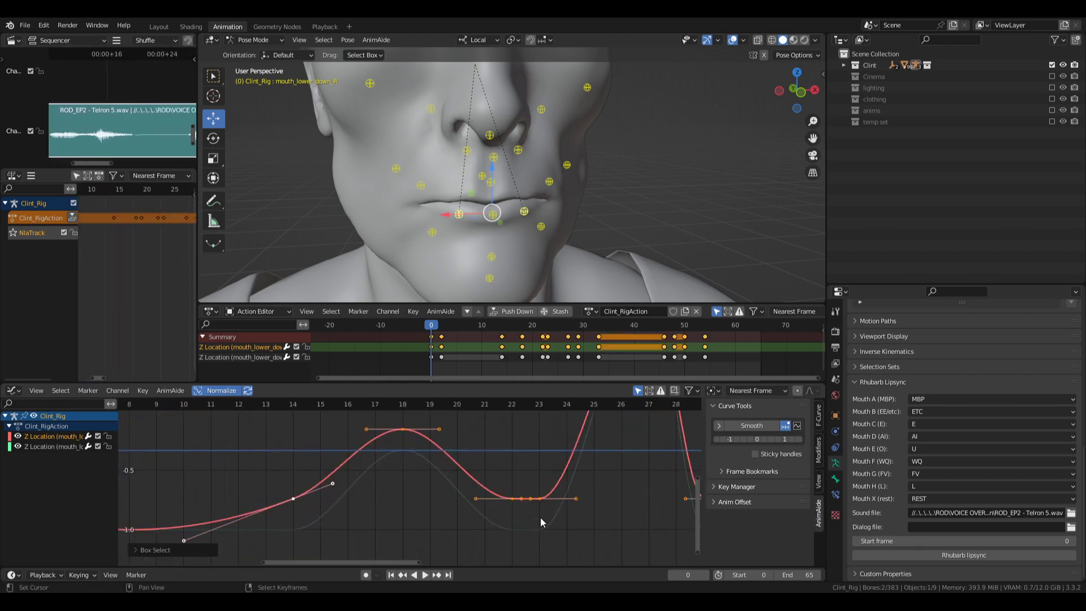
right_click(511, 480)
right_drag(503, 478, 518, 514)
right_click(479, 497)
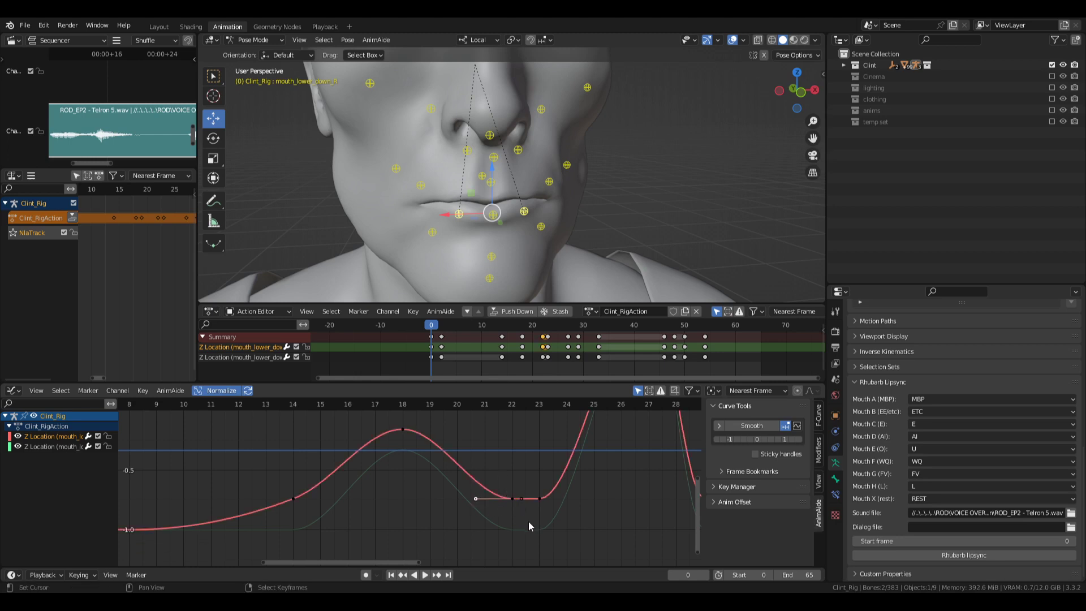
key(g)
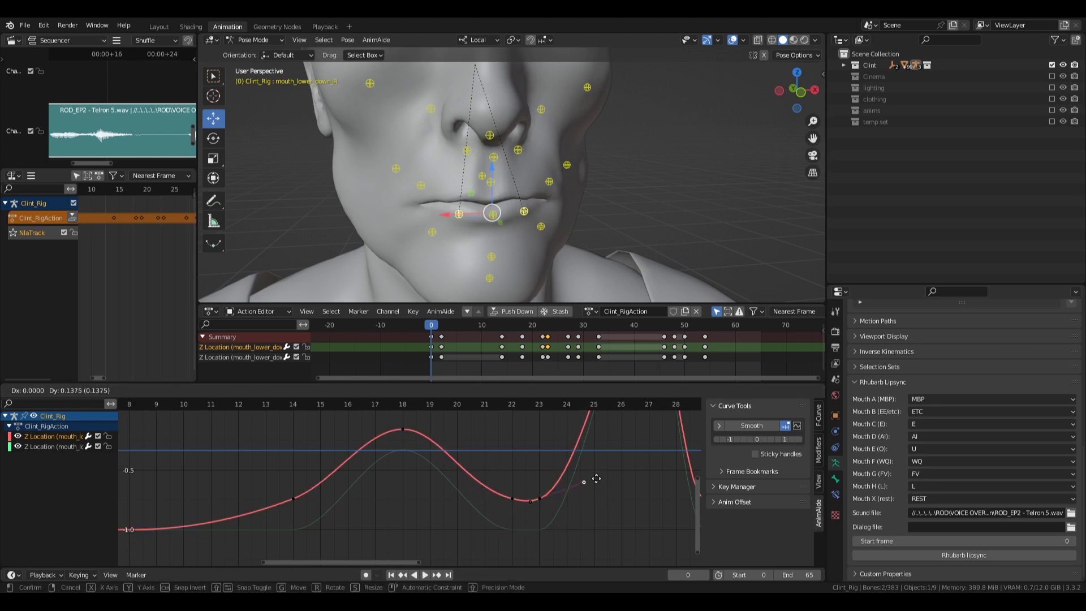
click(597, 482)
- Raise the right handle of the frame 23 keyframe further, to about -0.5, to reshape the dip's exit
key(b)
drag(496, 479, 548, 523)
scroll(552, 517, up, 12)
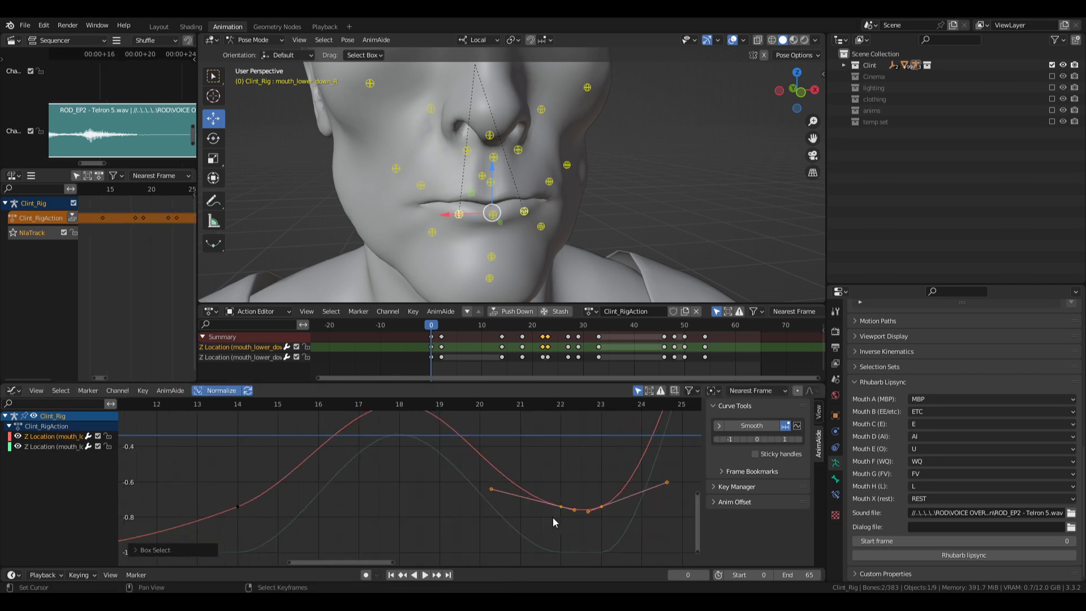
middle_drag(610, 524, 405, 511)
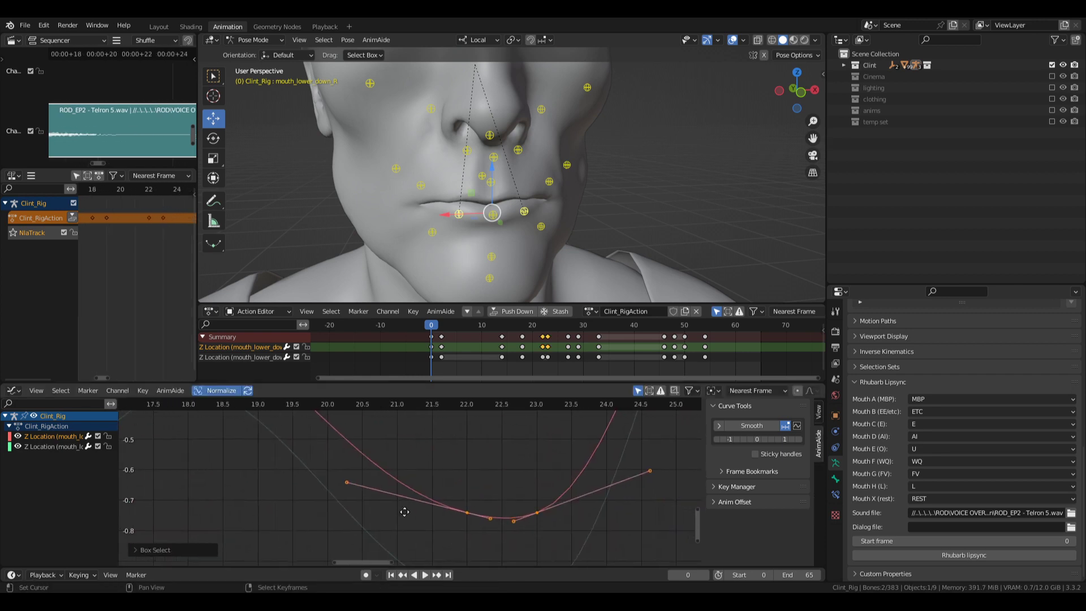
right_click(648, 472)
key(g)
click(680, 460)
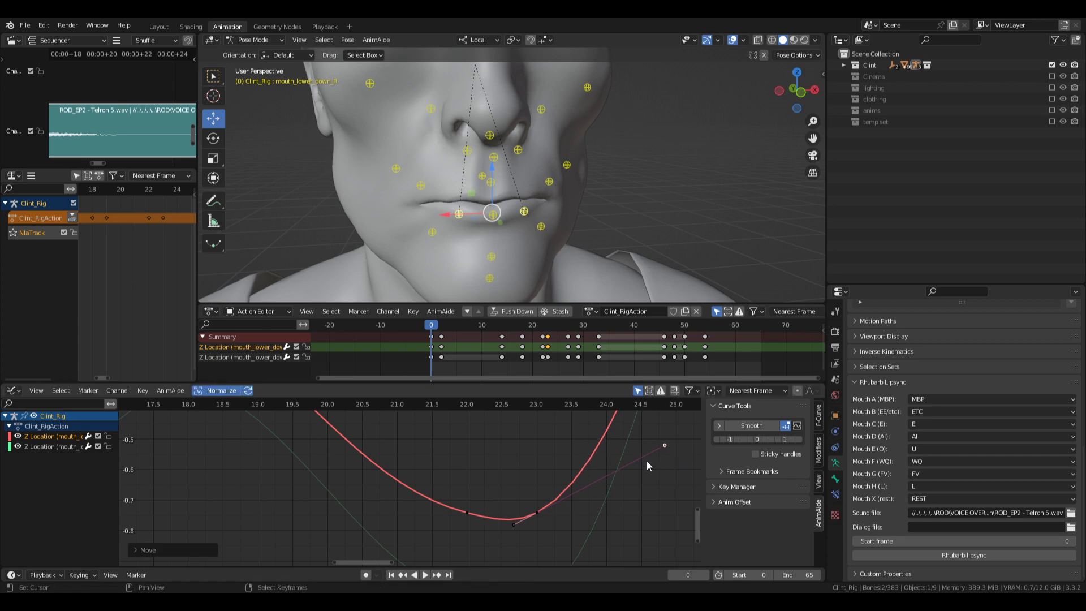
ctrl+middle_drag(628, 460, 557, 489)
middle_drag(572, 432, 448, 502)
key(b)
drag(414, 441, 448, 476)
scroll(467, 491, up, 10)
key(ctrl+z)
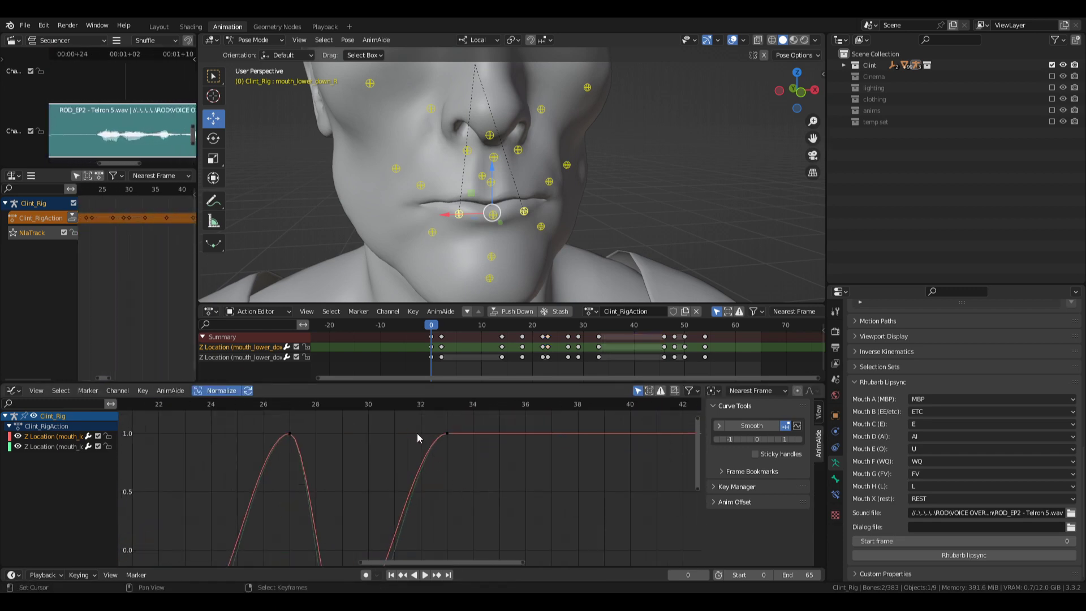
- Lower the left handle of the frame 33 keyframe so the curve arches over the flat plateau
click(448, 433)
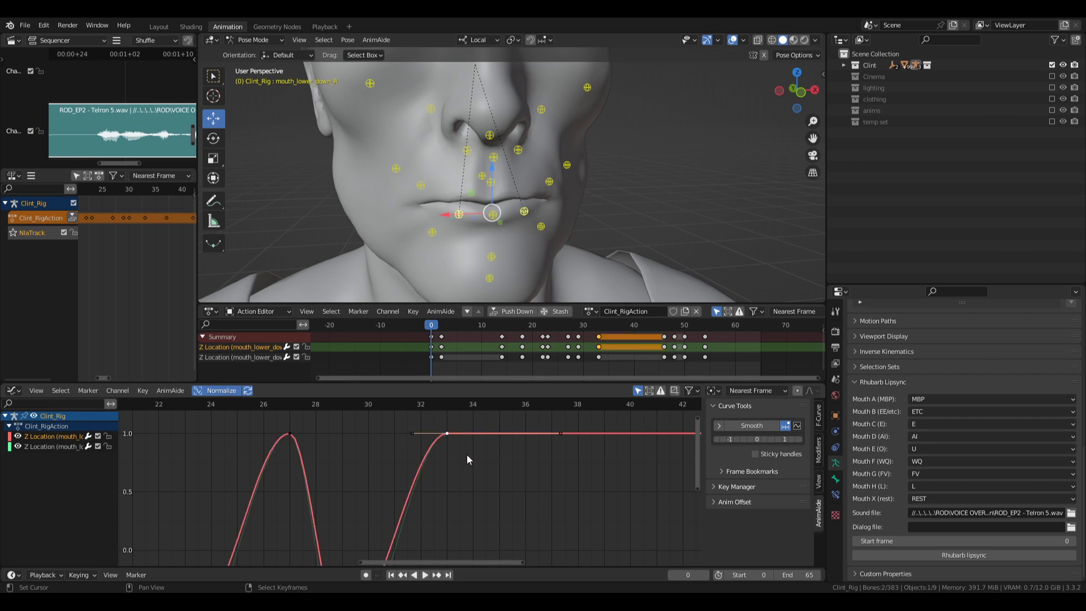
click(413, 433)
key(g)
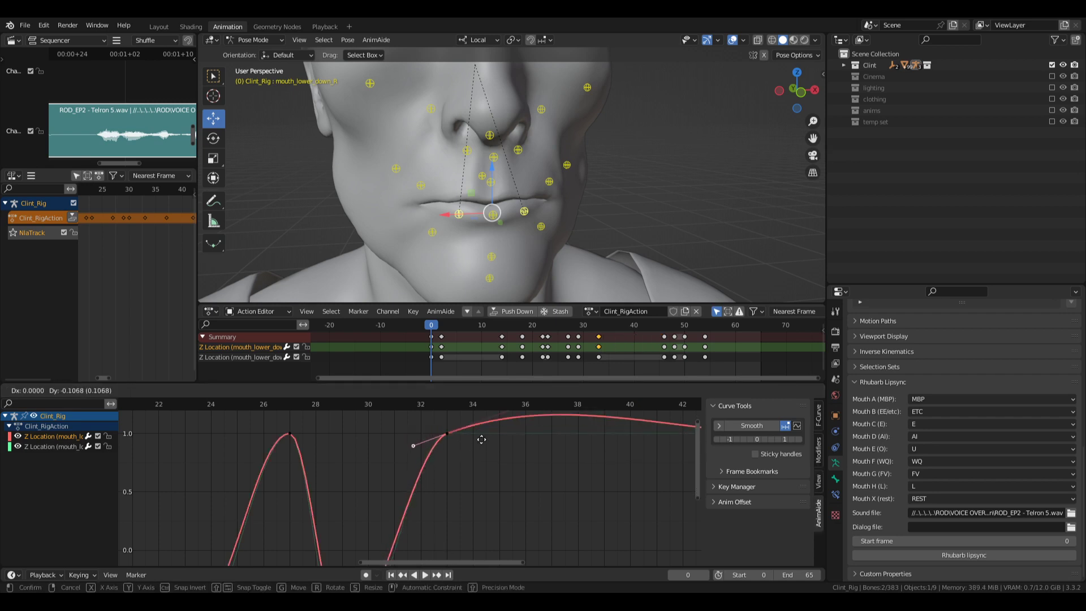
click(392, 472)
- Move the right handle of the frame 46 keyframe down and out to about frame 47 to round the plateau's end
middle_drag(597, 455, 452, 450)
middle_drag(613, 462, 541, 459)
click(569, 444)
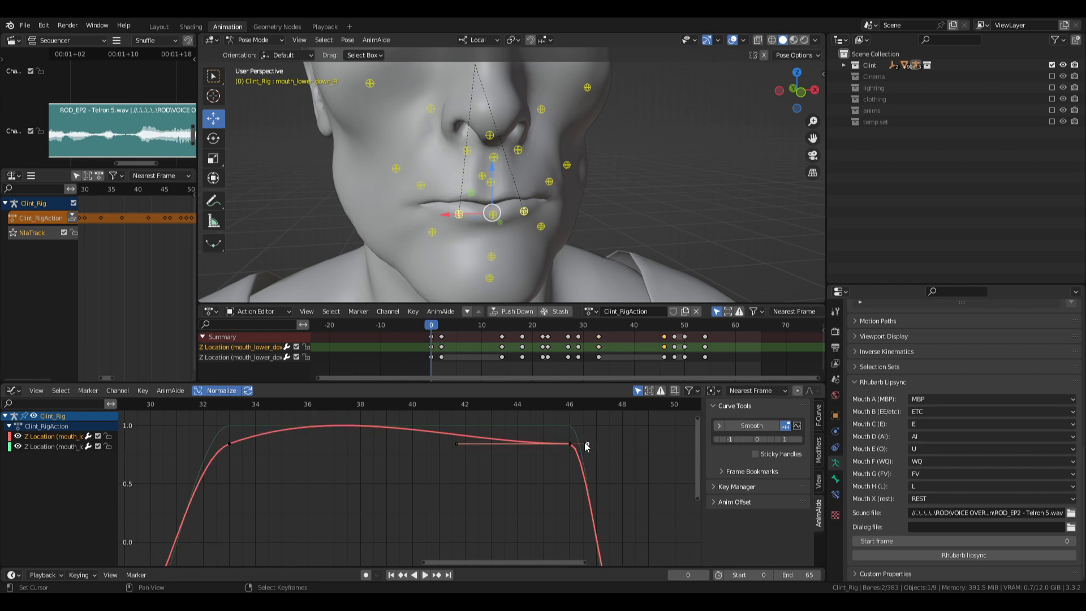
key(g)
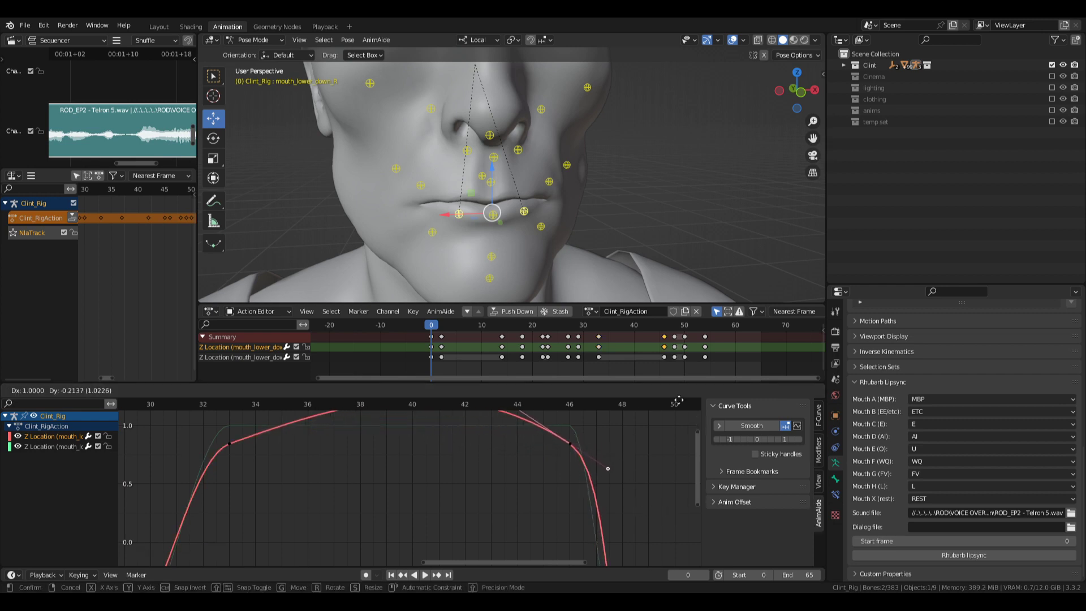
click(647, 460)
scroll(300, 487, down, 4)
middle_drag(257, 483, 364, 464)
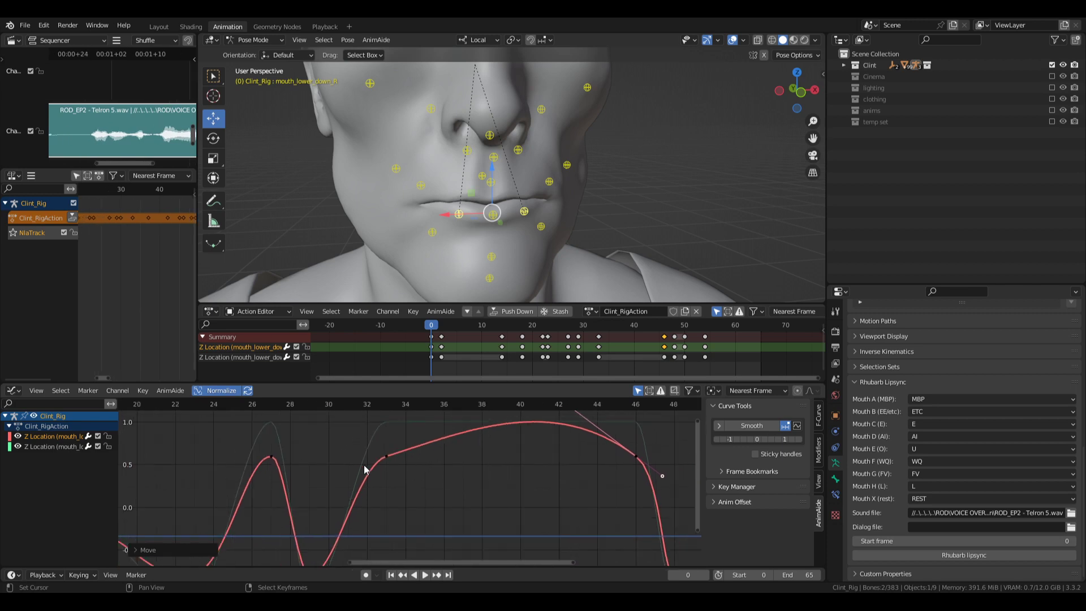
click(382, 456)
click(356, 466)
key(g)
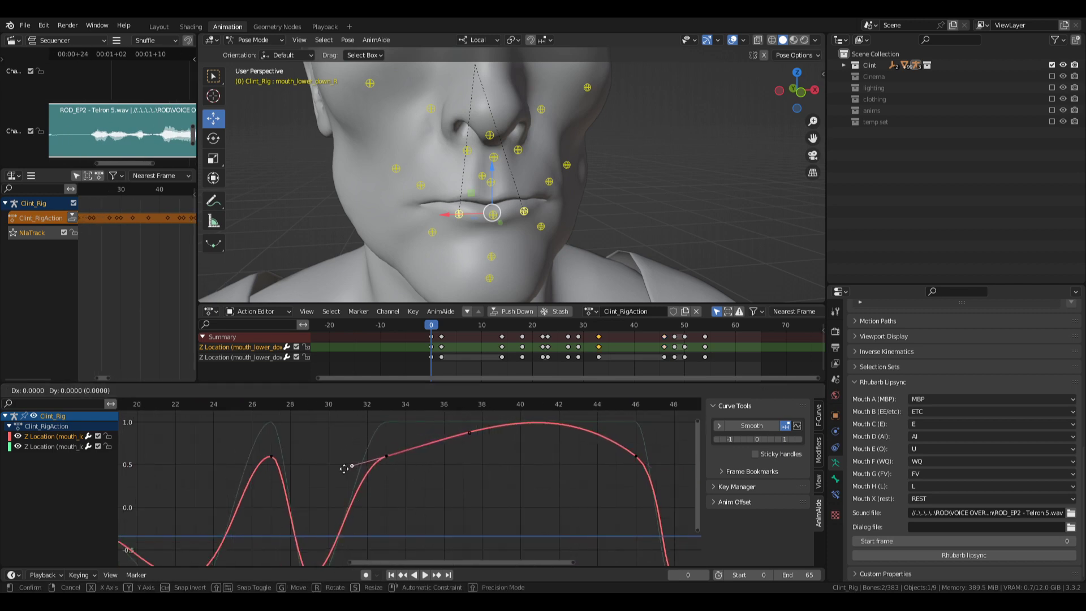
click(366, 487)
- Change the handle type of the frame 33 keyframe so its two handles can be shaped separately
click(386, 456)
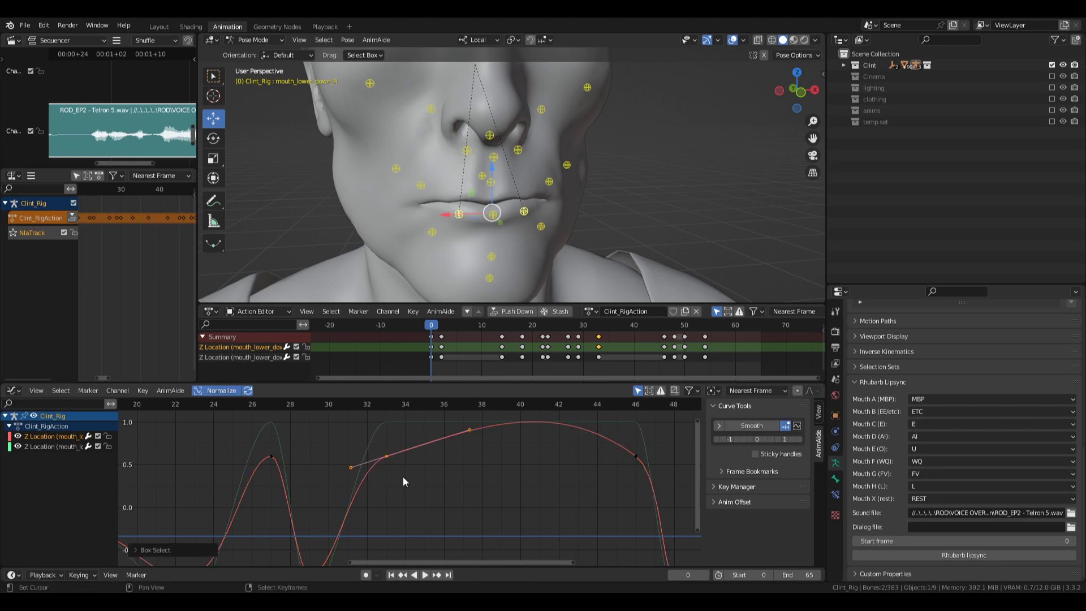
key(v)
click(405, 477)
- Shorten the frame 33 keyframe's right handle to about frame 35, raise it slightly, and lower its left handle to steepen the arch's start
click(469, 431)
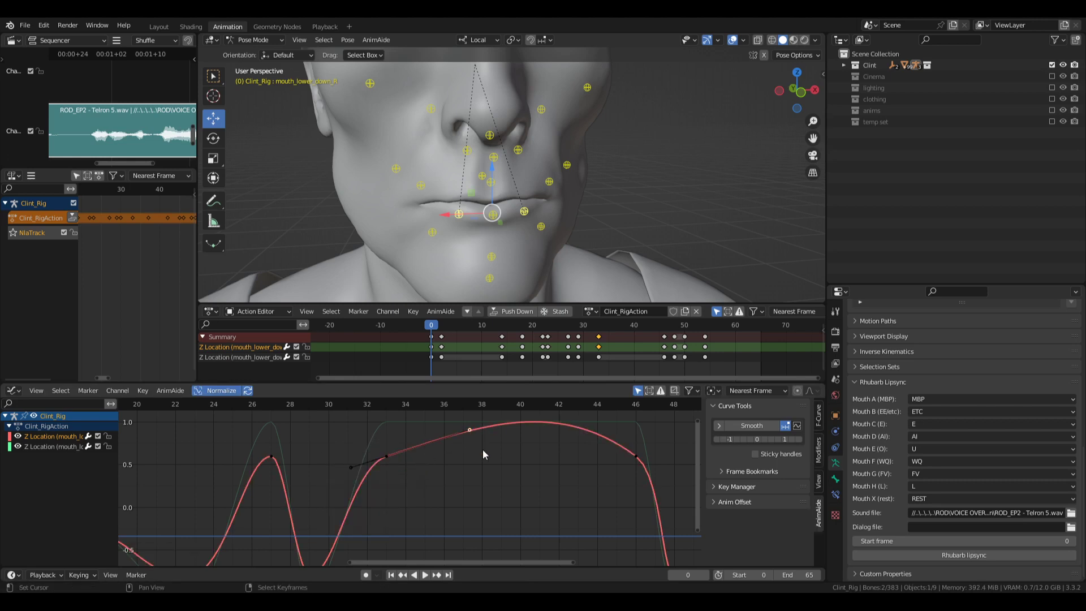
key(g)
click(431, 460)
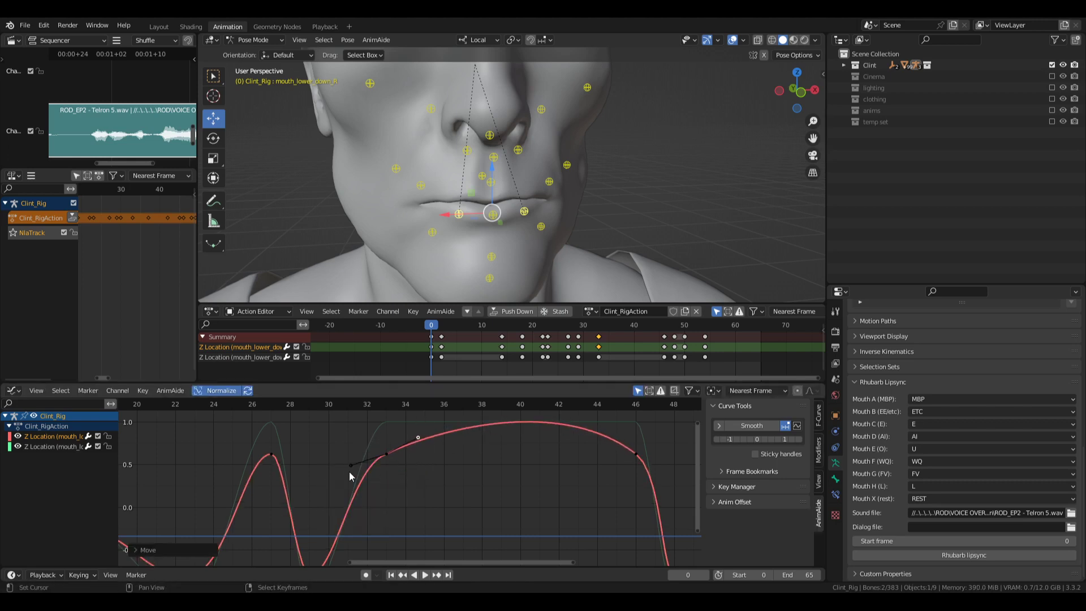
click(352, 467)
key(g)
click(347, 489)
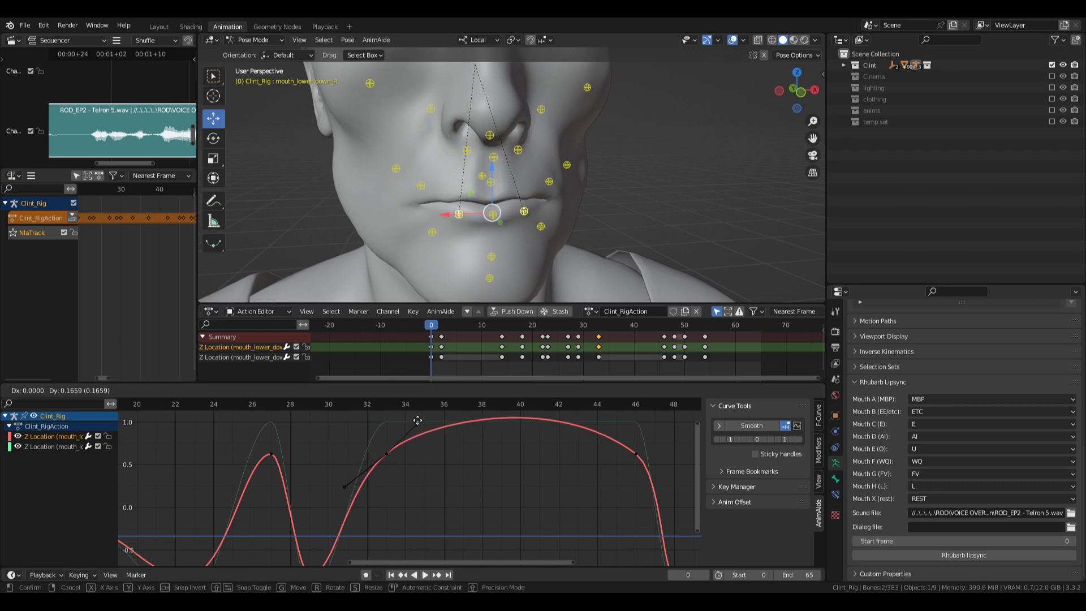
click(318, 453)
- Play back the mouth animation and lower the frame 33 and 46 keyframes slightly together
key(space)
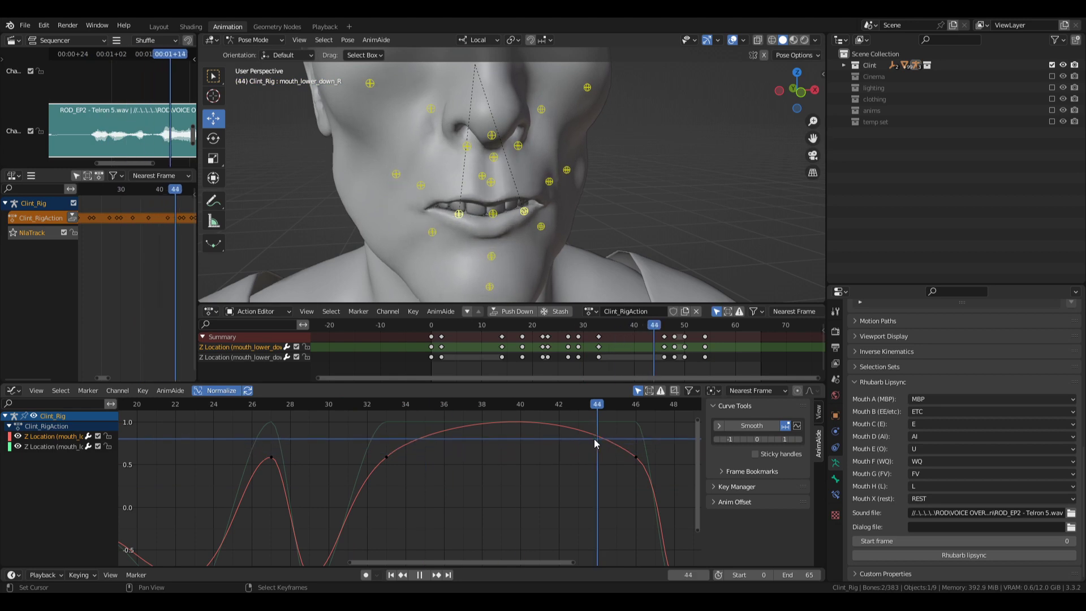
key(Escape)
drag(347, 442, 651, 479)
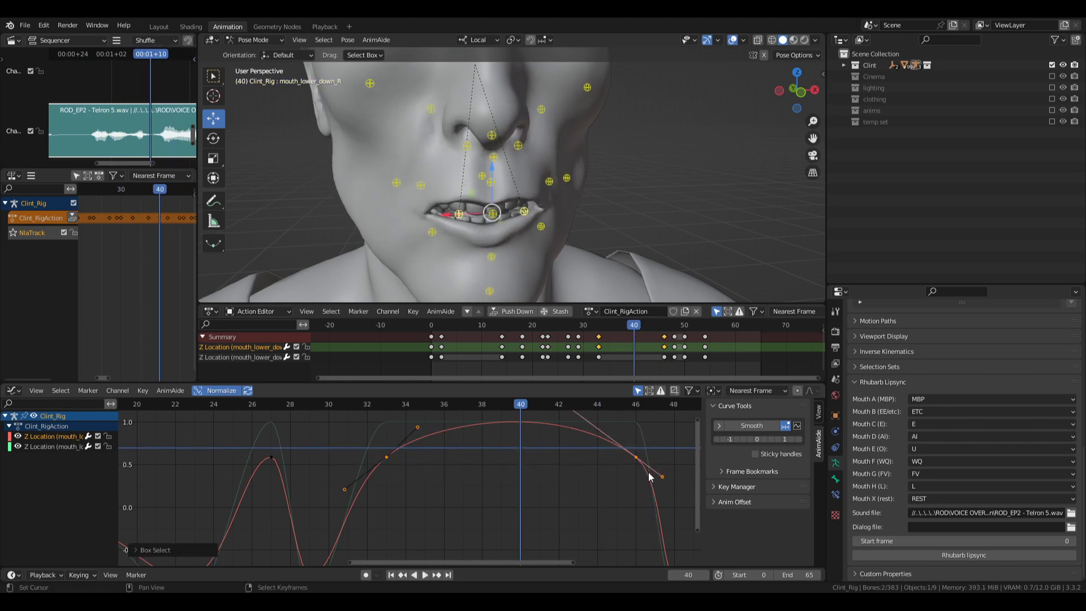
key(g)
key(y)
click(579, 480)
- Select the frame 46 keyframe before the dip and change its handle type
scroll(579, 481, down, 5)
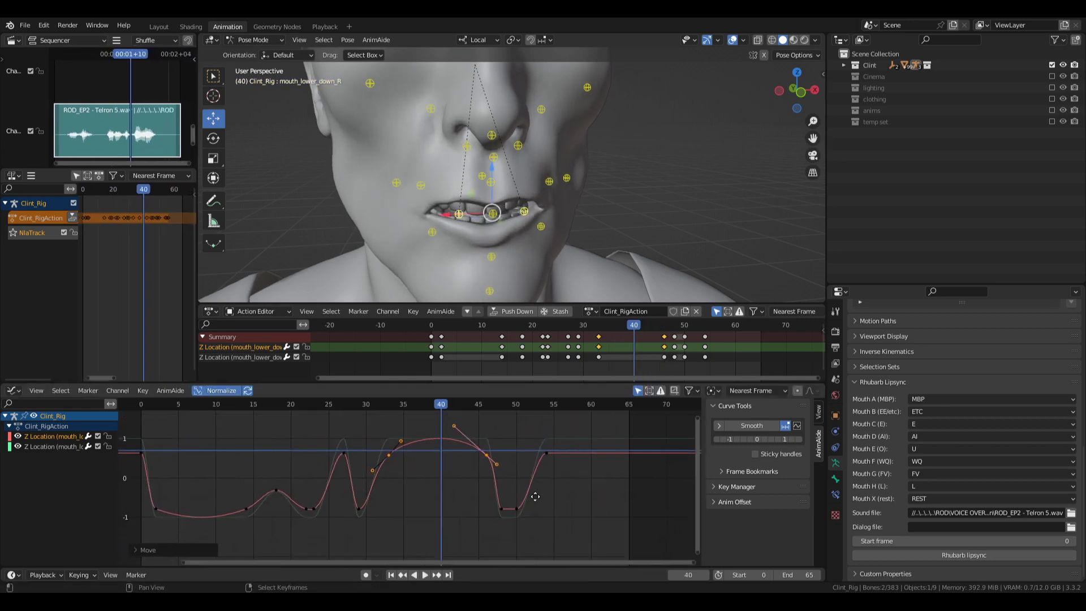
drag(606, 407, 421, 548)
key(KP_Decimal)
key(alt+a)
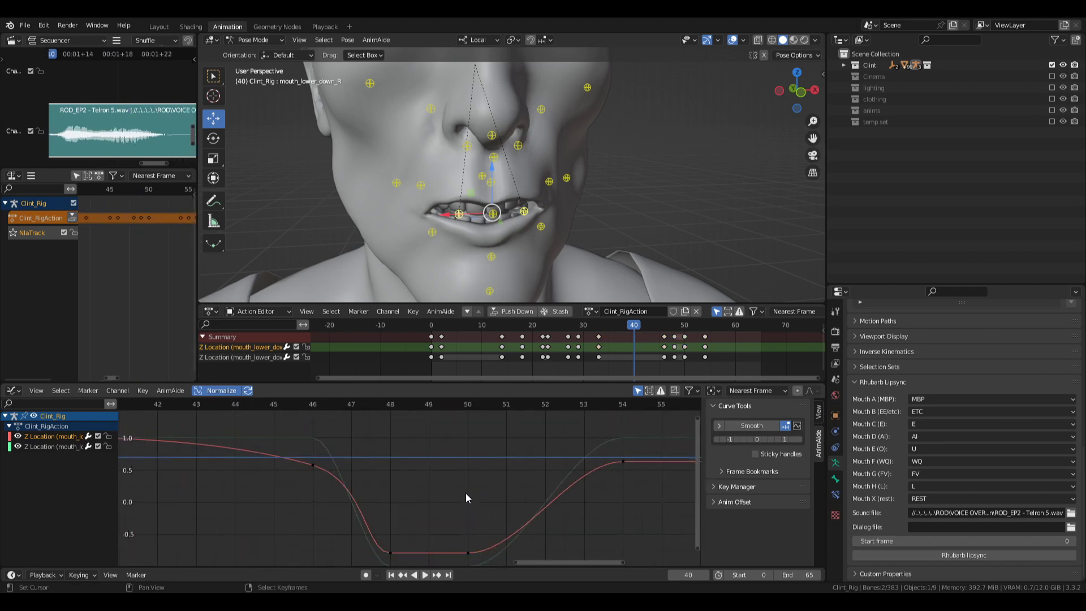
middle_drag(438, 519, 475, 483)
key(b)
drag(383, 492, 442, 530)
middle_drag(396, 458, 471, 480)
right_click(384, 455)
key(v)
click(472, 480)
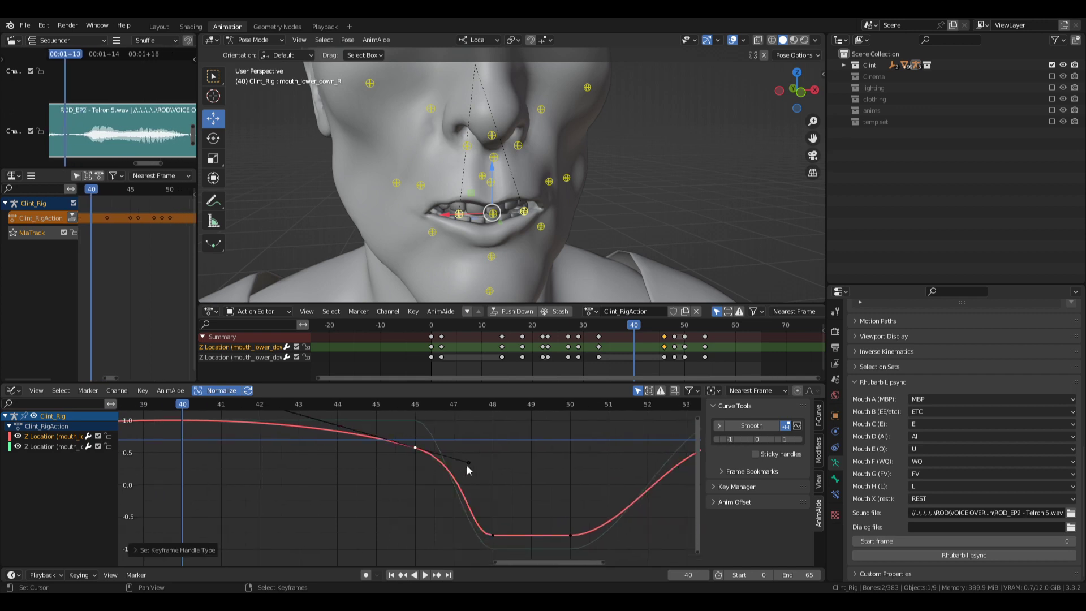
- Lower the frame 46 keyframe's right handle to about -0.1 near frame 47 and pull its left handle in closer
right_click(480, 460)
key(g)
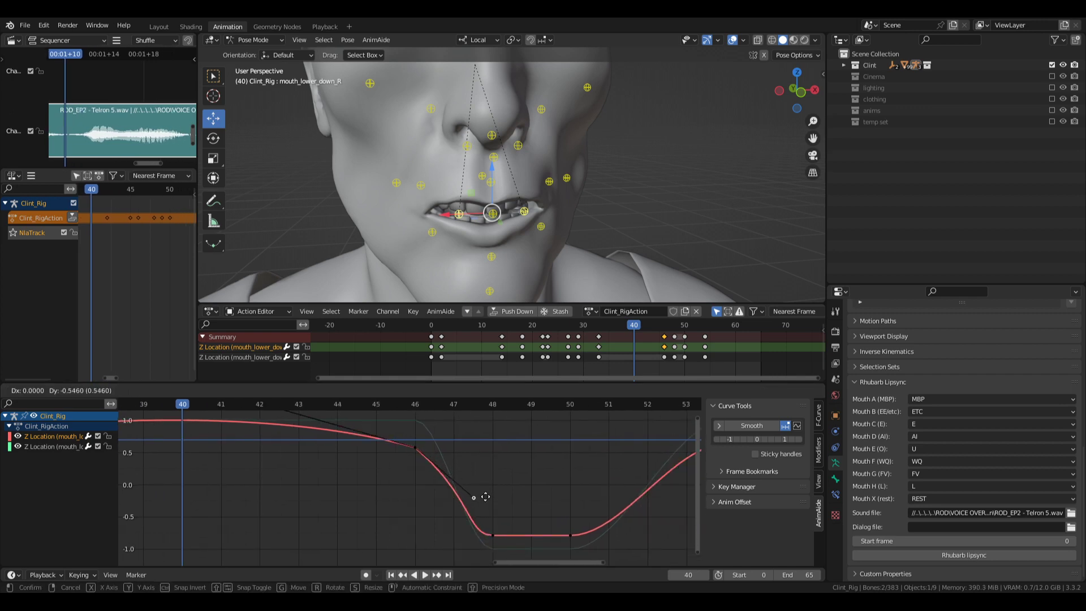
click(443, 478)
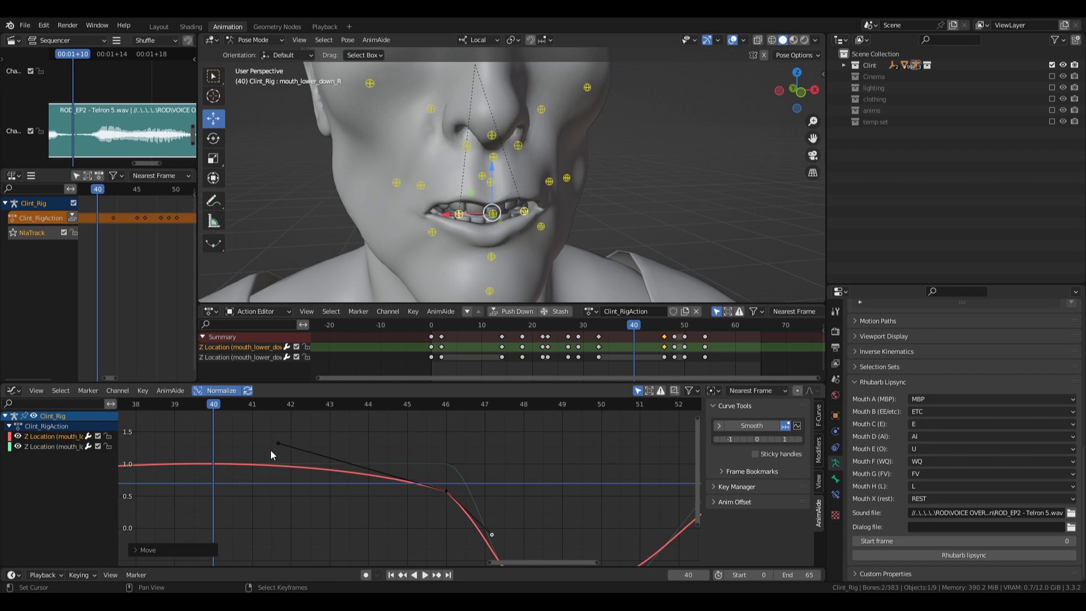
drag(278, 444, 388, 439)
- Change the handle type of the frame 48 and 50 keyframes at the bottom of the dip
middle_drag(533, 547, 458, 453)
drag(436, 467, 606, 516)
key(v)
click(486, 501)
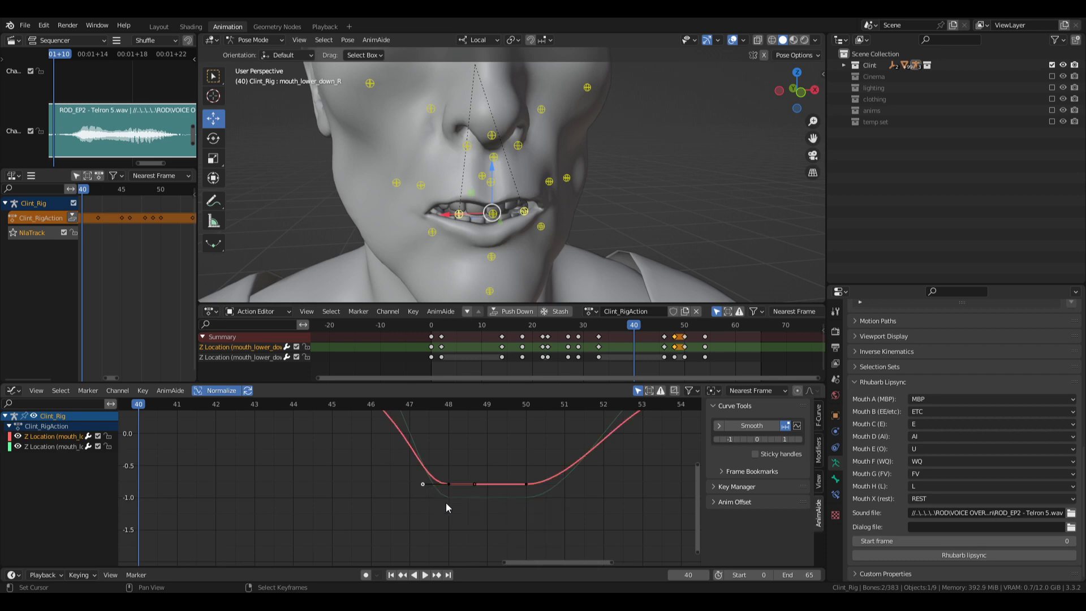
- Raise the frame 50 keyframe's right handle near frame 52 and lower its left handle to round the dip's floor
drag(446, 502, 436, 494)
click(524, 486)
drag(578, 484, 604, 470)
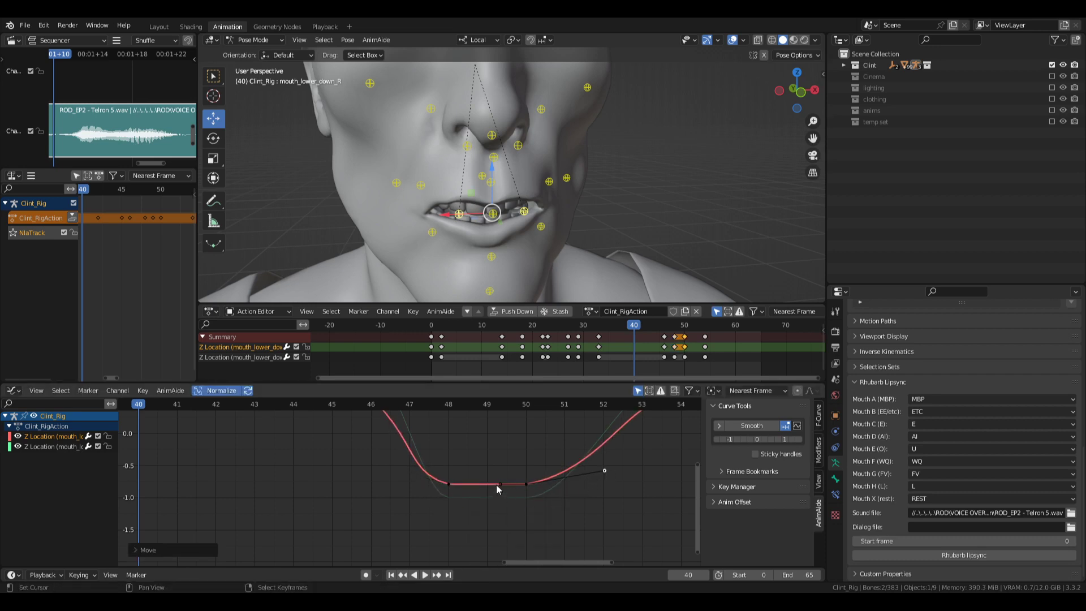
drag(498, 489, 494, 500)
- Raise the frame 48 keyframe's left handle to about -0.5 near frame 47, and raise the frame 50 keyframe's right handle further
click(448, 484)
drag(413, 477, 417, 471)
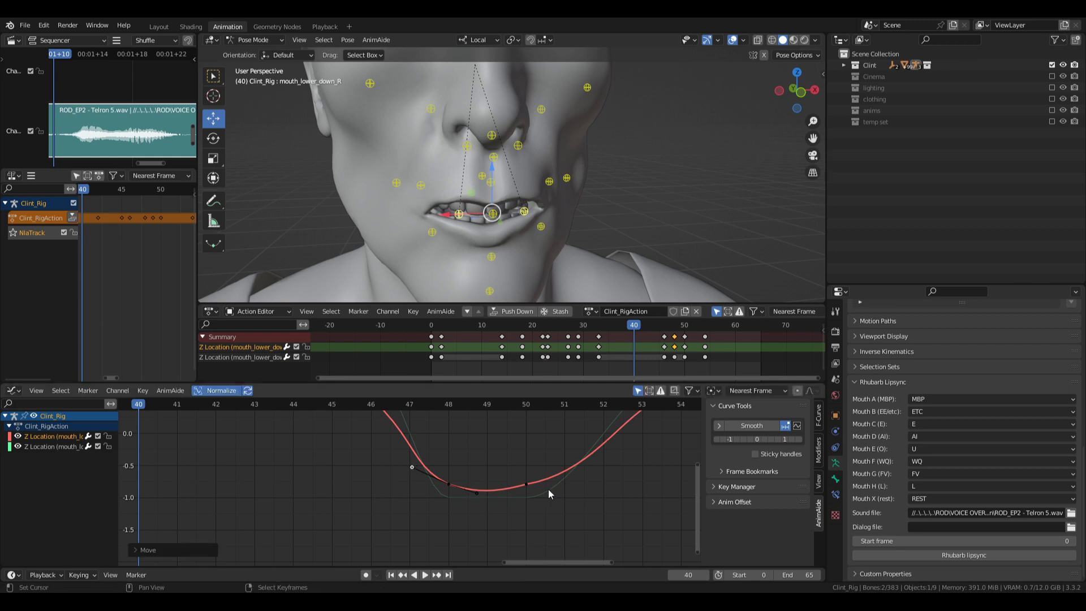
click(527, 484)
drag(602, 473, 605, 457)
- Change the frame 54 keyframe's handle type and shift the keyframe 2 frames later to frame 56
key(Home)
drag(475, 419, 520, 455)
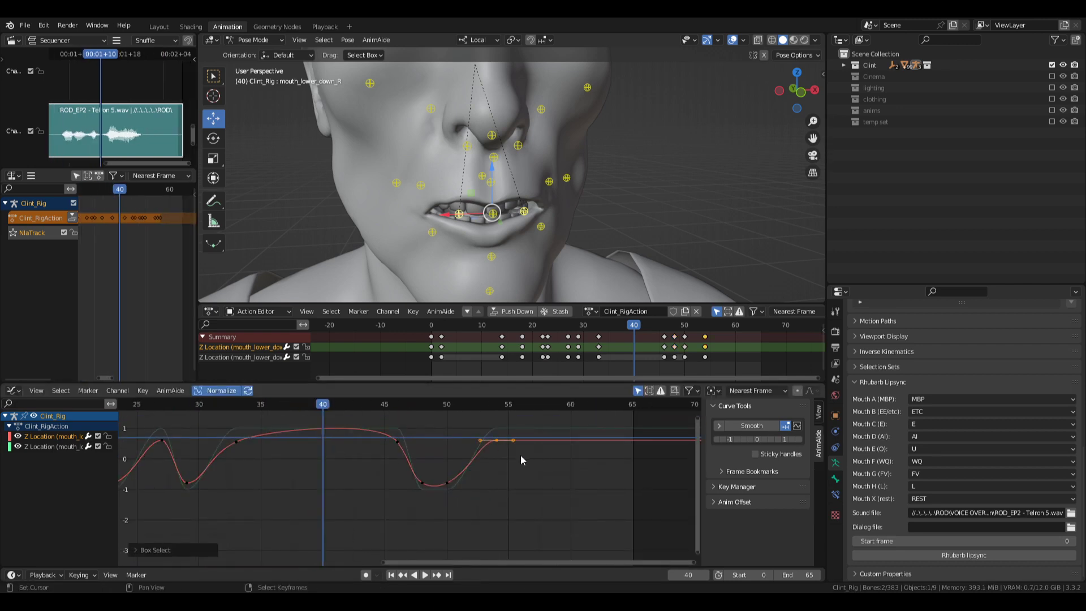
key(v)
click(521, 455)
key(g)
key(2)
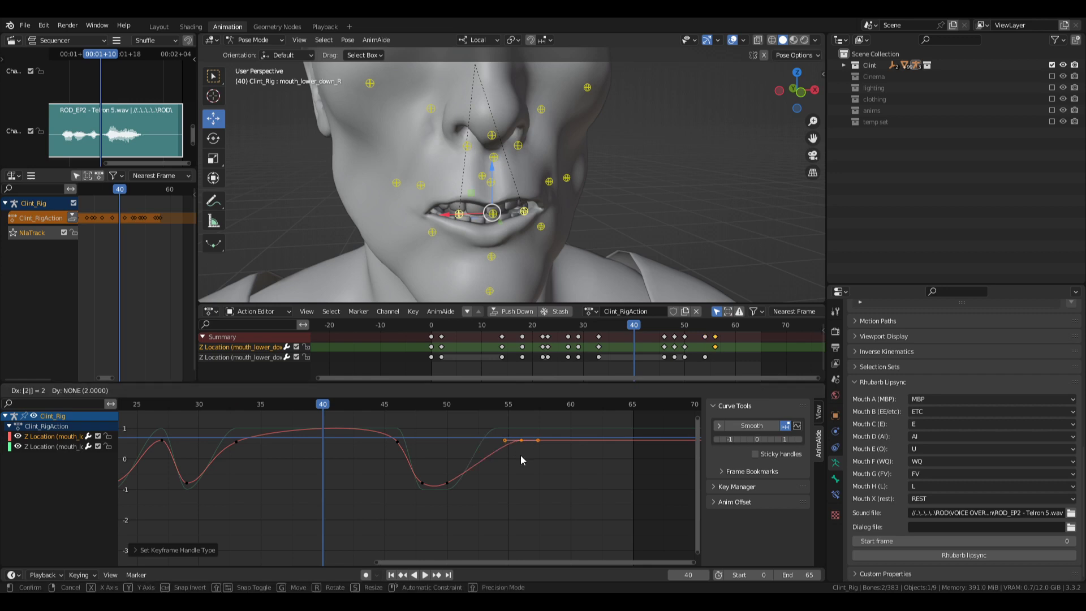
key(Return)
- Shift the frame 54 keyframe of the second mouth_lower_down Z Location curve 2 frames later
click(50, 450)
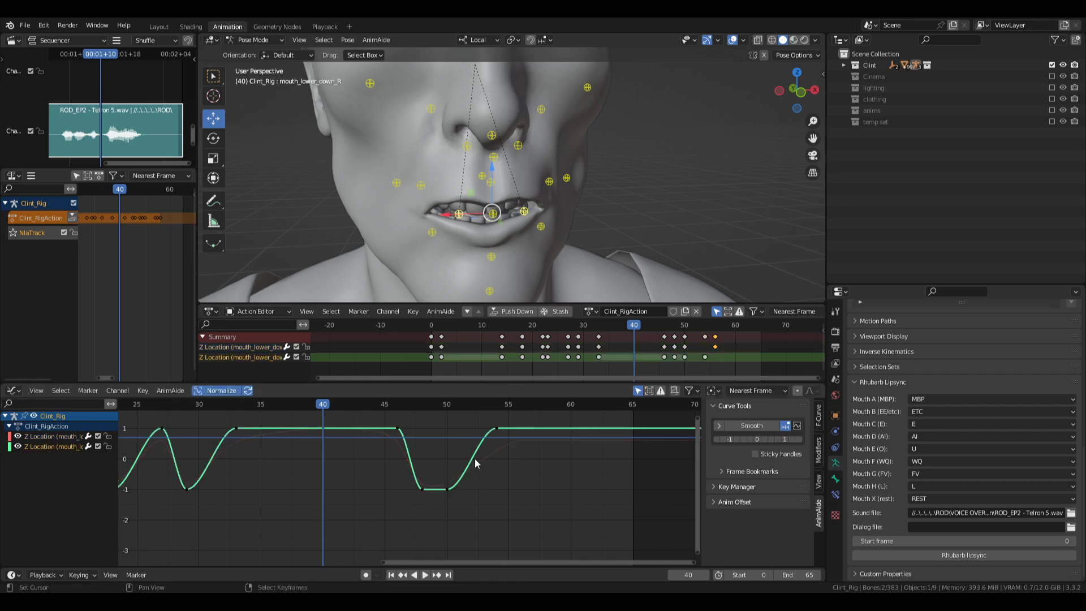
drag(480, 415, 521, 453)
key(g)
key(Return)
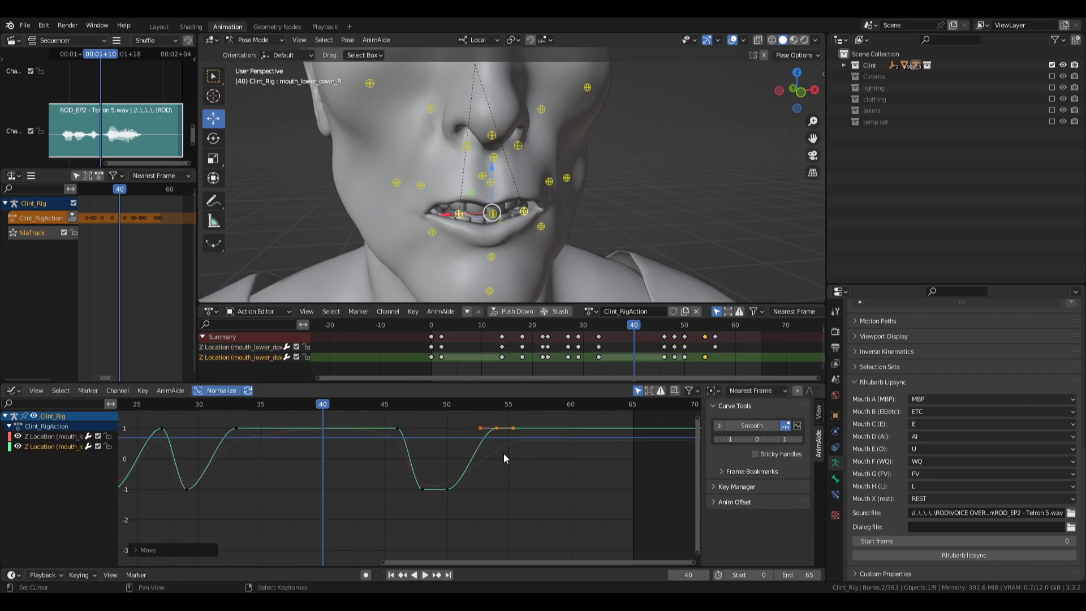
key(g)
key(2)
key(Return)
- Set the handles of the second curve's frame 48 and 50 keyframes to Free
scroll(412, 482, up, 6)
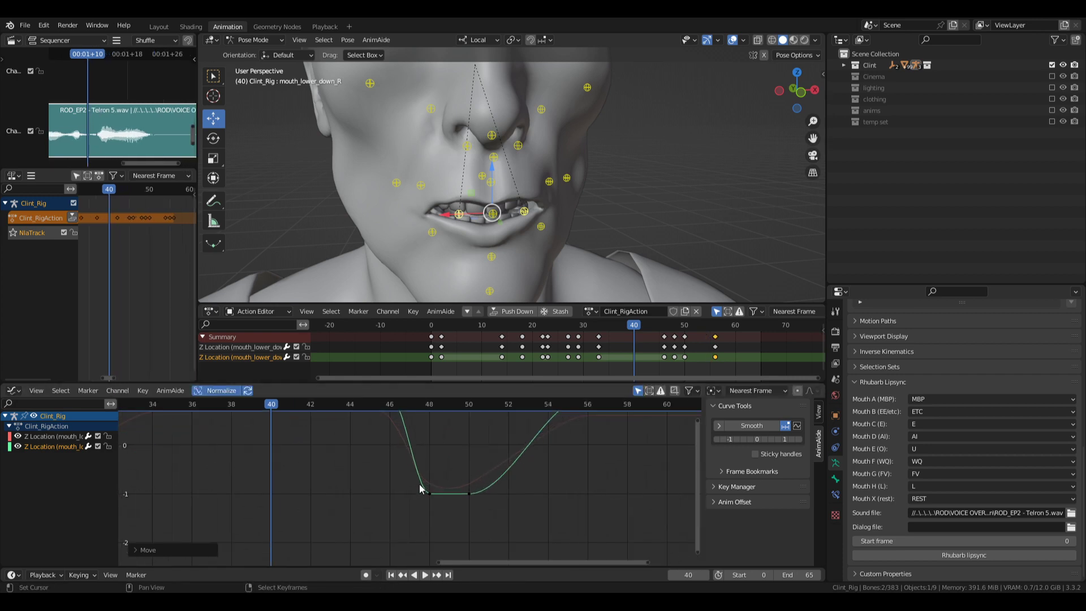
drag(401, 500, 519, 488)
key(v)
click(520, 488)
key(v)
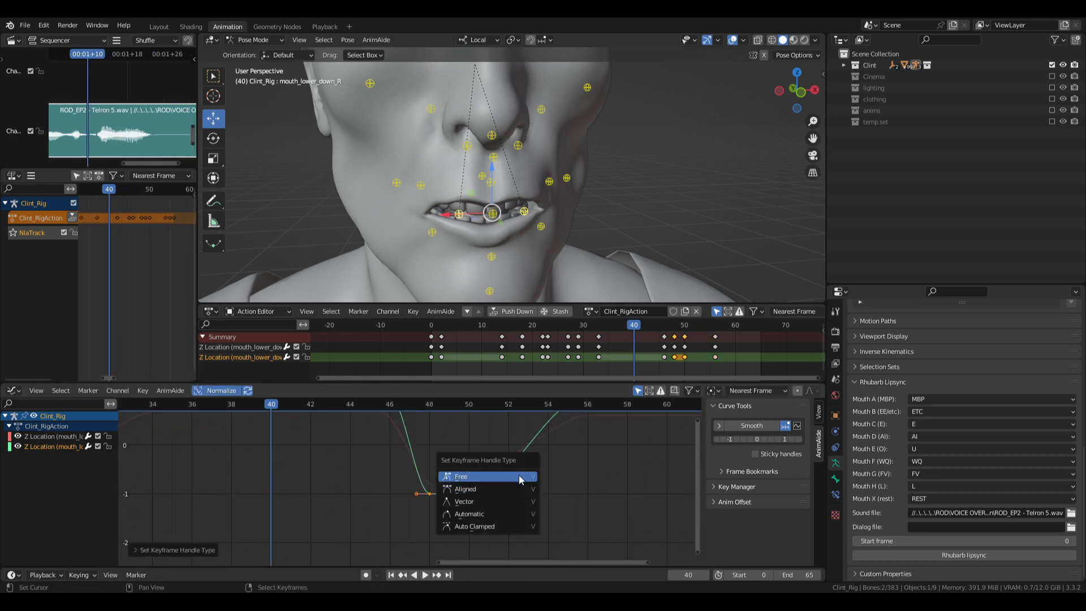
click(518, 475)
- Raise the right handle of the second curve's frame 50 keyframe and extend it to about frame 52.5
scroll(512, 498, up, 1)
click(521, 495)
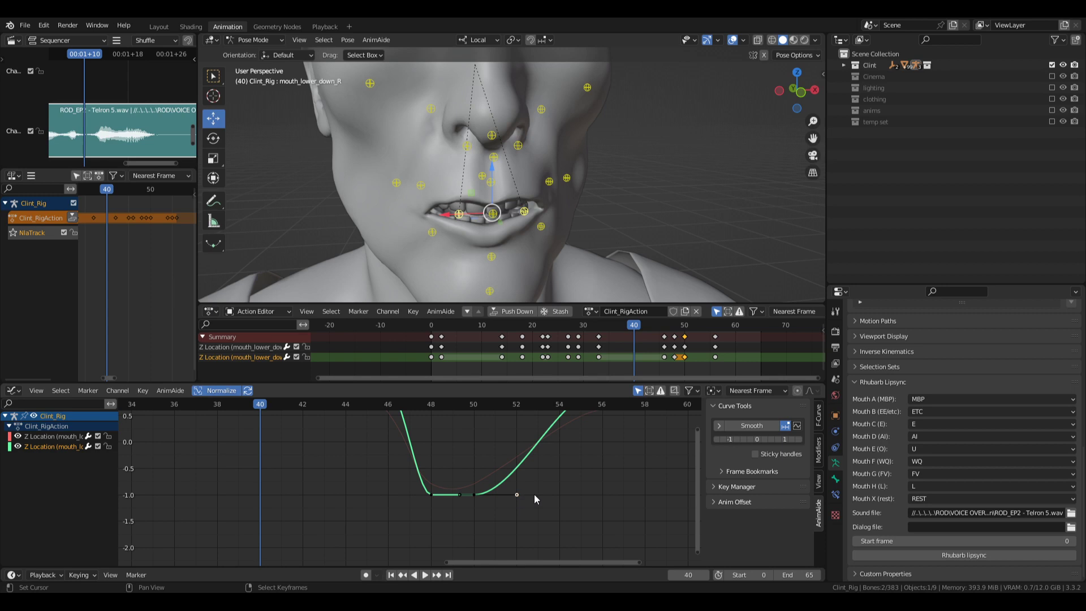
key(g)
click(546, 482)
- Move the left handle of the second curve's frame 48 keyframe up and outward, and lower its right handle to round the dip
click(425, 499)
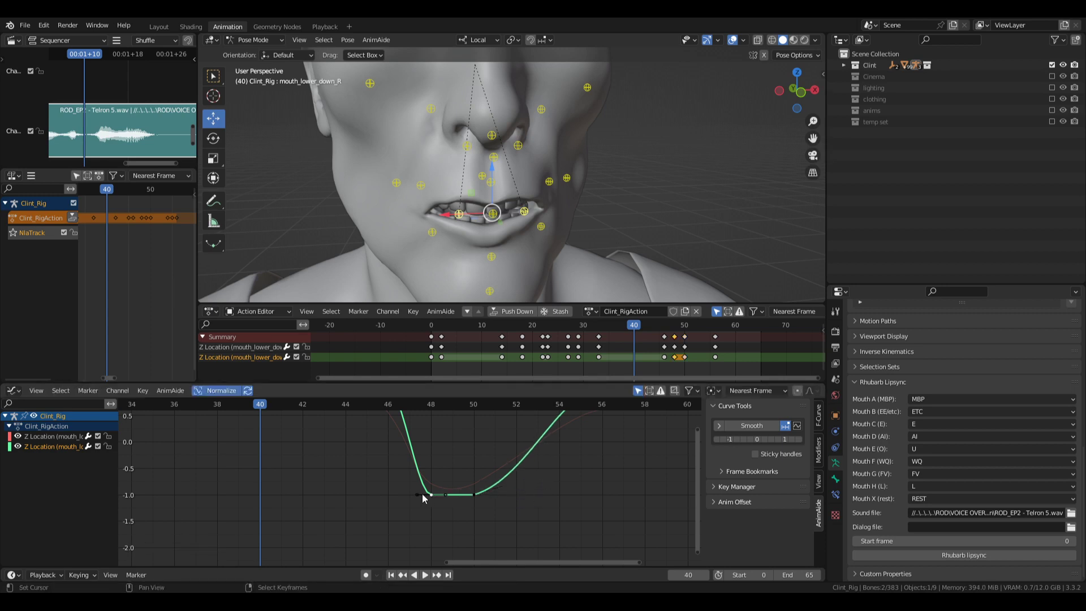
key(g)
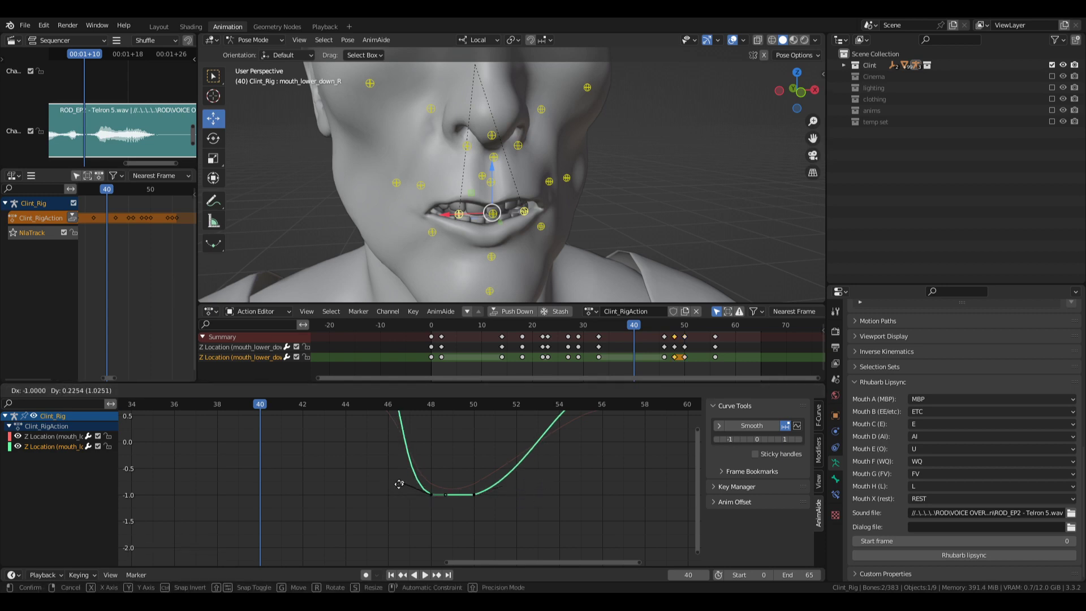
click(402, 478)
click(445, 494)
key(g)
click(479, 495)
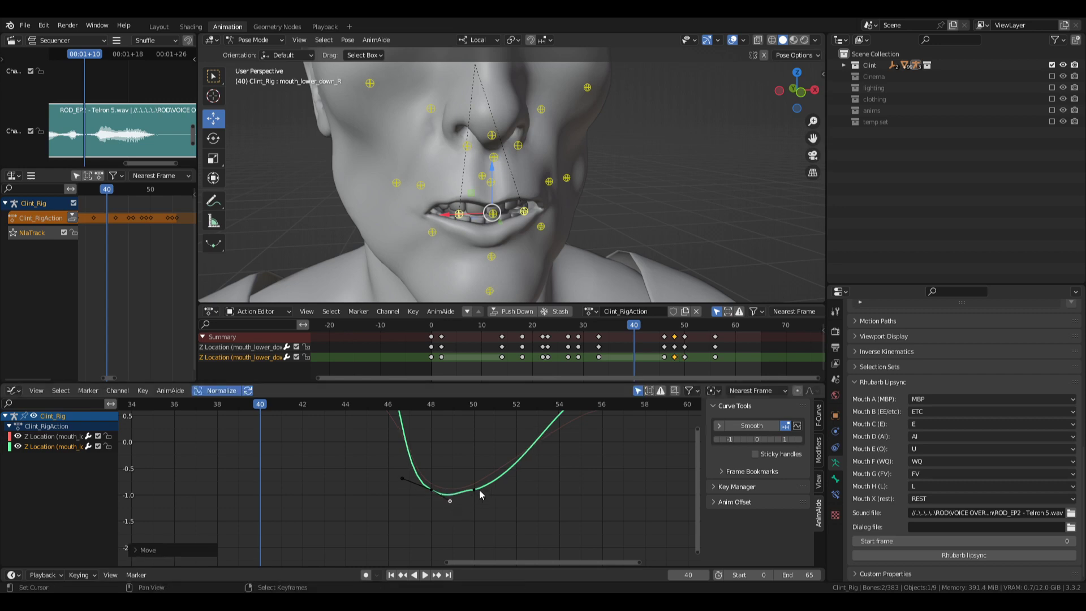
- Lower the second curve's frame 50 left handle and raise its right handle to about -0.25 near frame 53
click(474, 490)
click(460, 491)
click(474, 491)
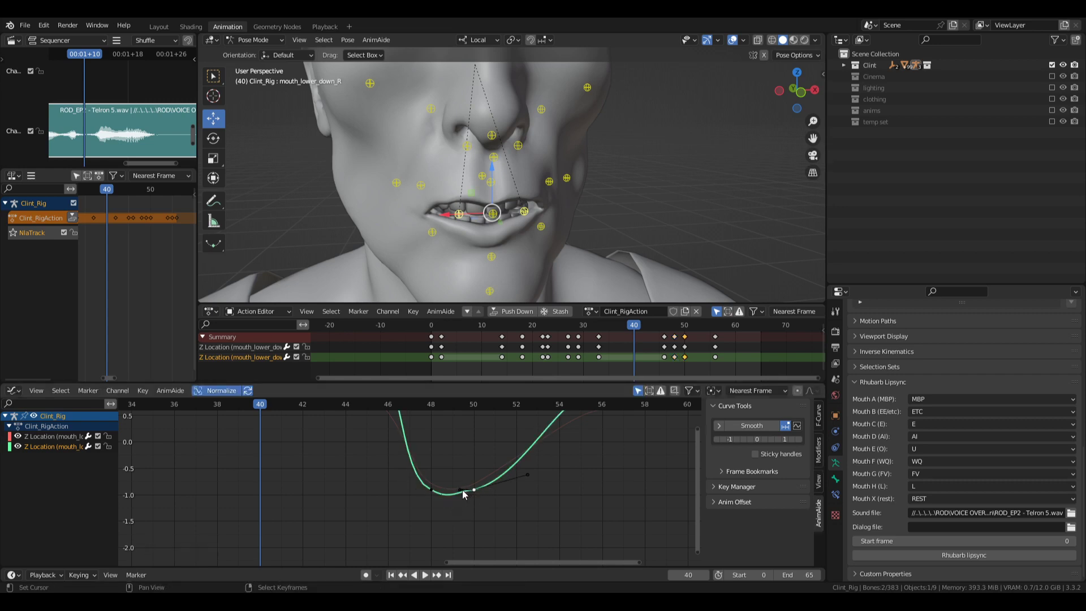
click(461, 490)
key(g)
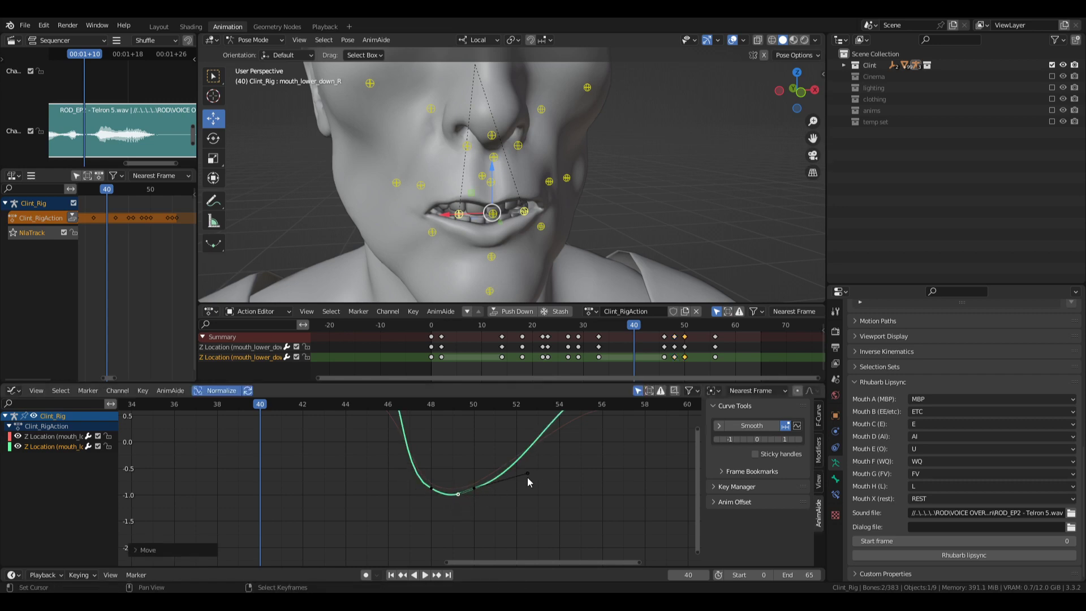
click(535, 458)
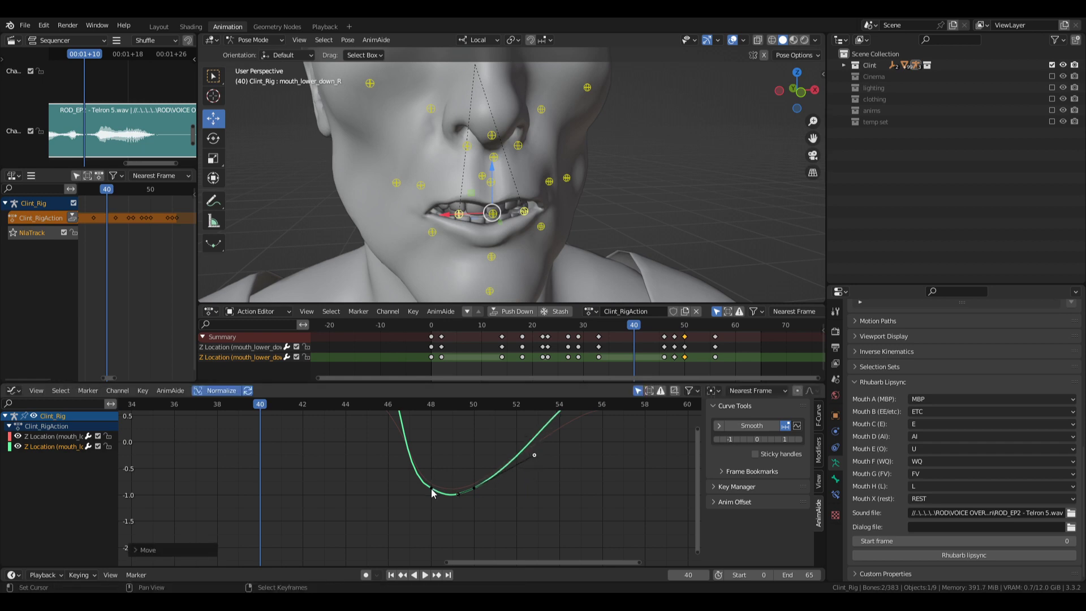
- Pull in the right handle of the second curve's frame 48 keyframe and raise its left handle to smooth the dip's entry
click(431, 490)
key(g)
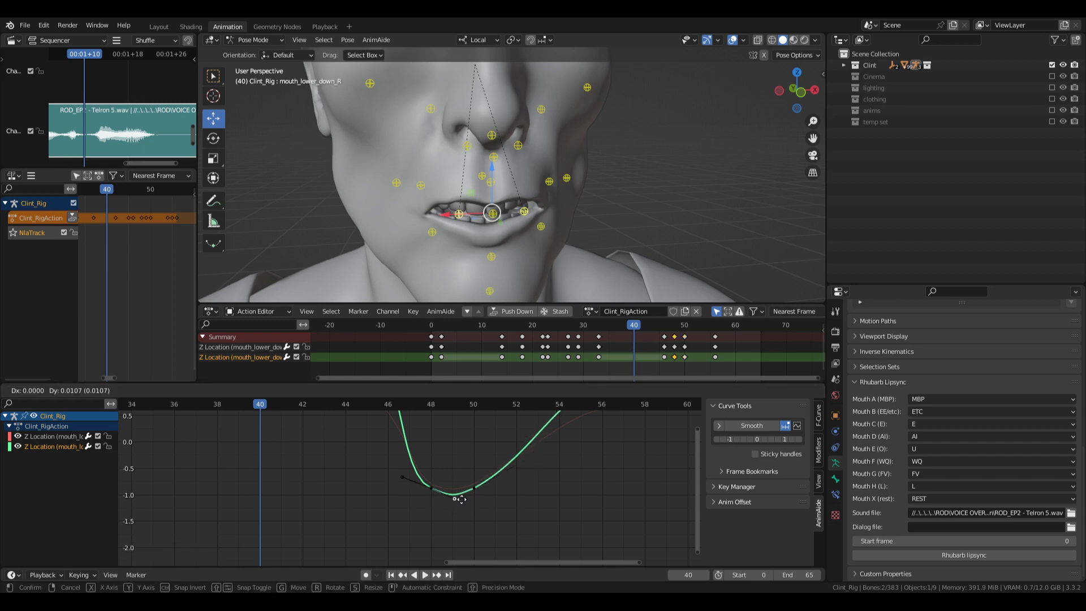
click(452, 499)
right_click(402, 479)
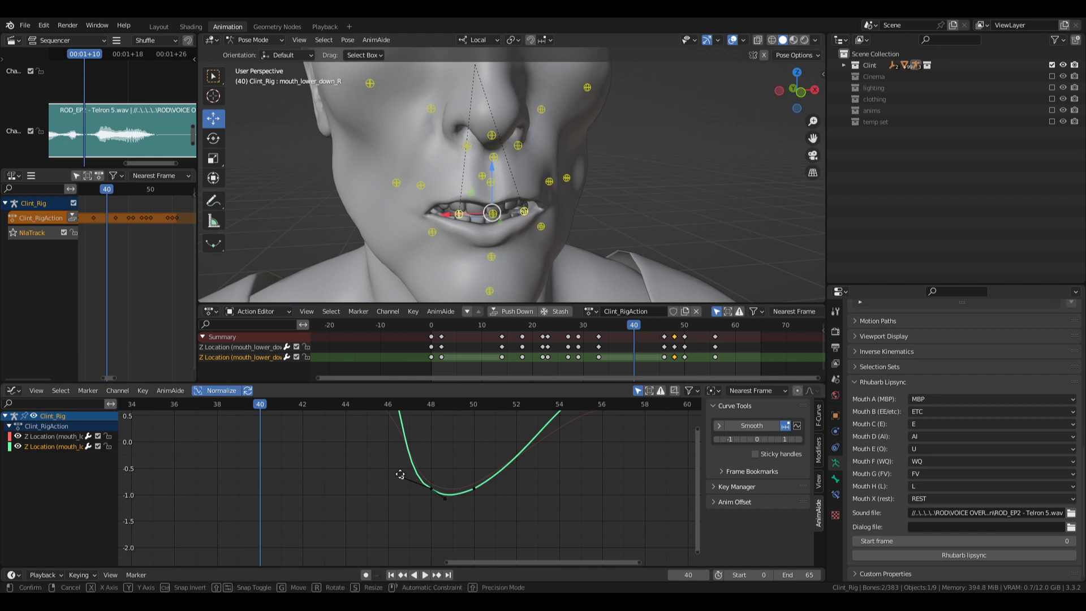
key(g)
click(403, 469)
- Change the handle type of the second curve's frame 33 and 46 keyframes at the ends of the plateau
scroll(429, 455, up, 1)
middle_drag(430, 455, 500, 554)
drag(141, 461, 521, 492)
key(v)
click(521, 491)
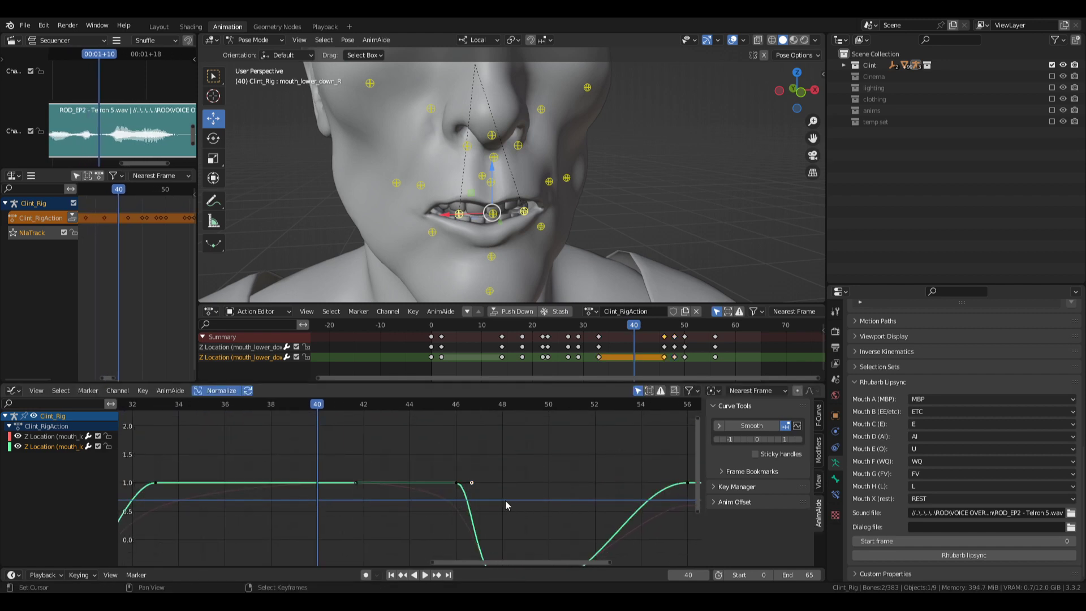
- Raise the left handle of the second curve's frame 46 keyframe so the plateau arches upward
middle_drag(379, 499, 440, 466)
key(g)
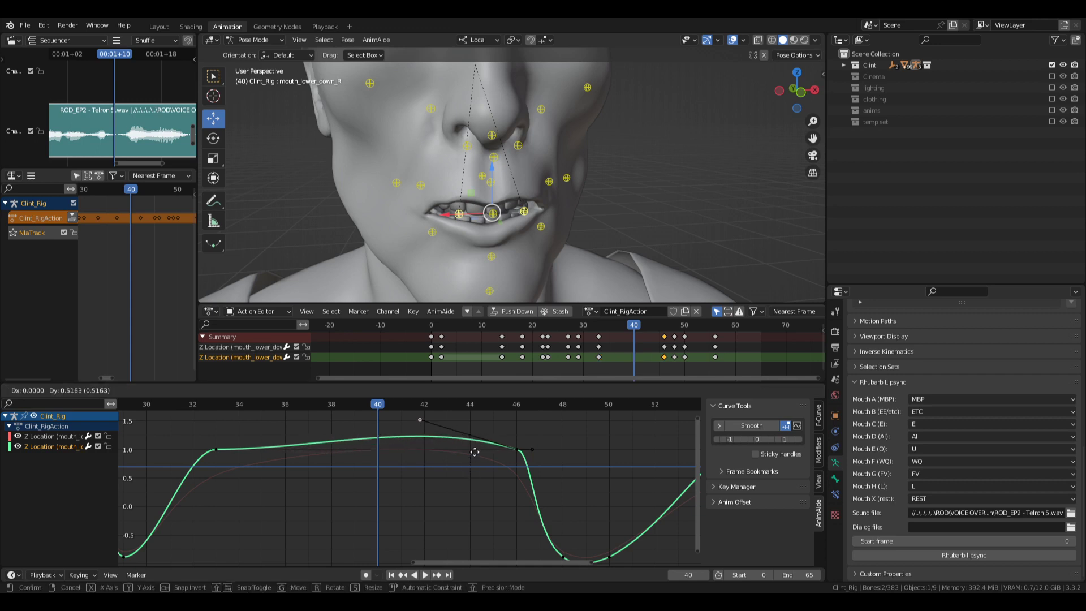
click(467, 449)
- Adjust the handles of the second curve's frame 33 keyframe so the curve flows smoothly into the arch
click(254, 463)
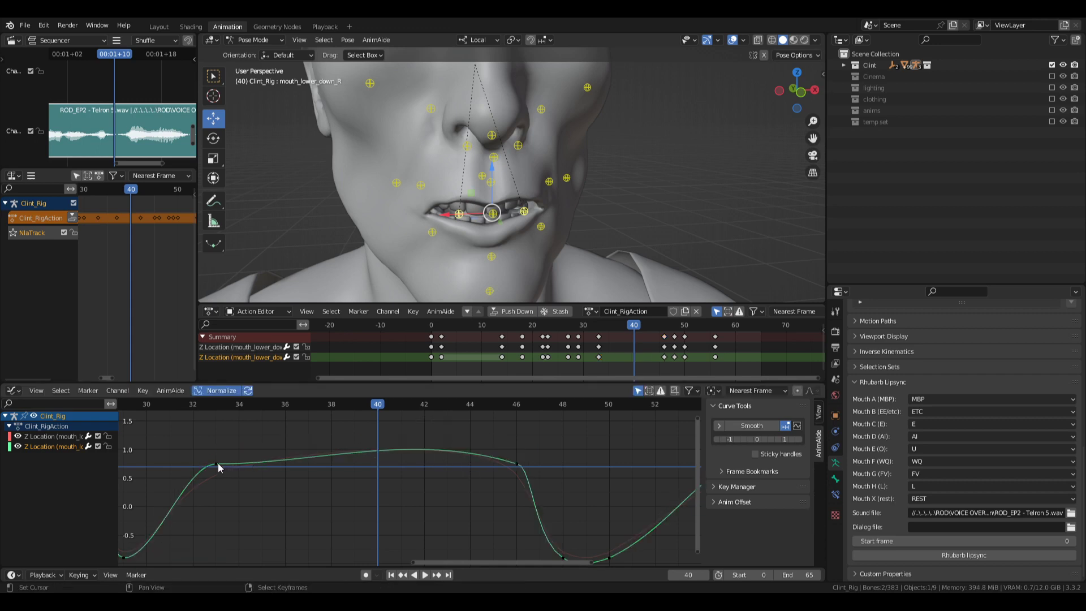
click(220, 467)
mouse_move(318, 463)
mouse_down()
mouse_move(317, 427)
mouse_move(200, 484)
mouse_move(187, 475)
mouse_move(325, 483)
mouse_up()
click(240, 462)
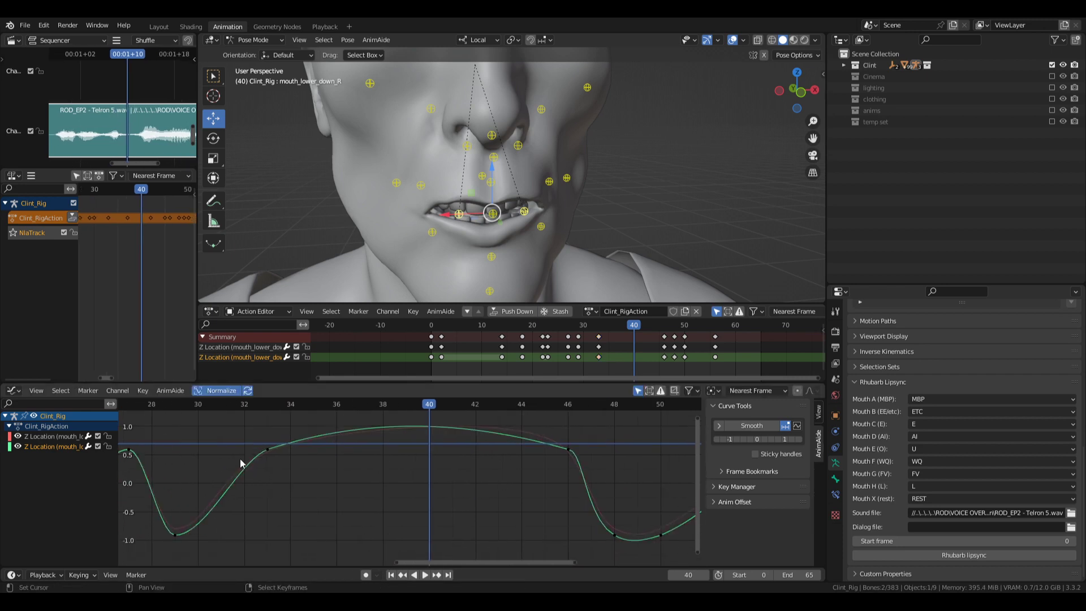
- Lower the left handle of the second curve's frame 33 keyframe slightly to smooth the rise into the arch
click(267, 450)
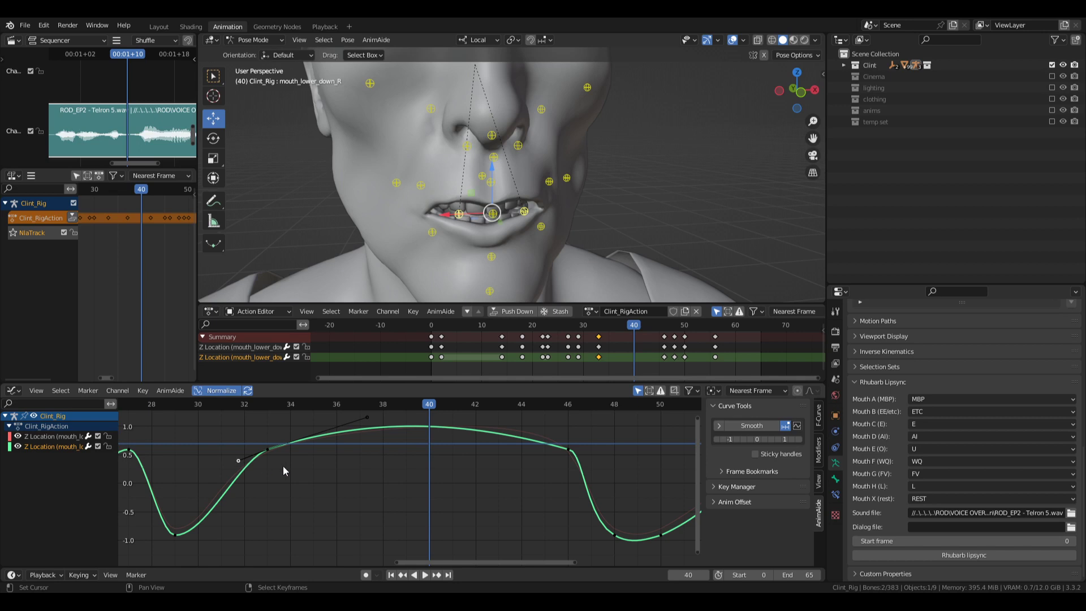
key(g)
click(282, 485)
- Adjust both handles of the second curve's frame 46 keyframe, lowering the right one and pulling the left one in to about frame 44
middle_drag(568, 458, 497, 459)
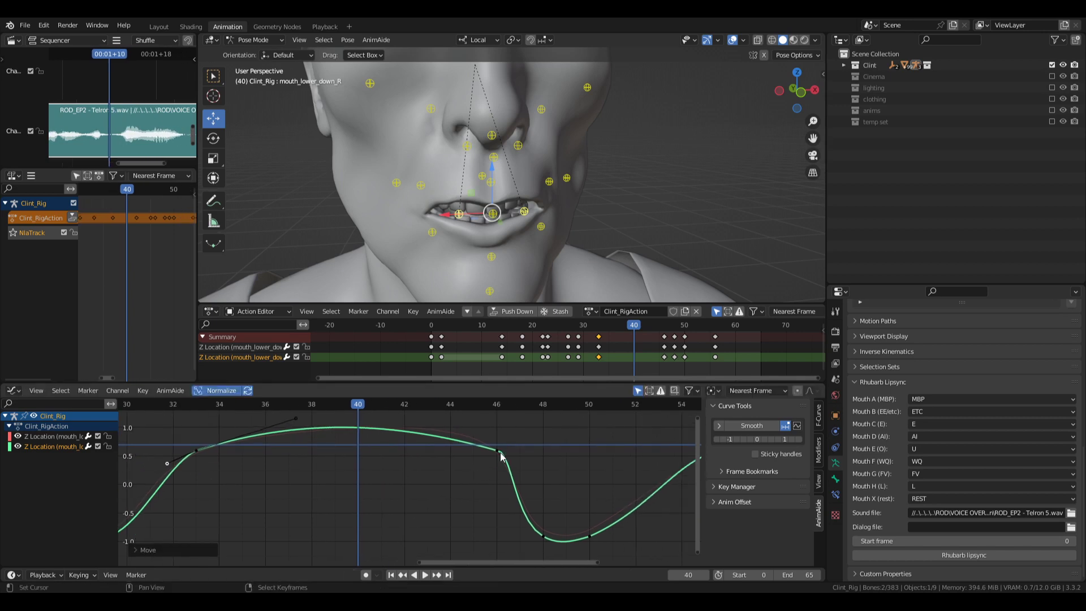
click(499, 451)
key(g)
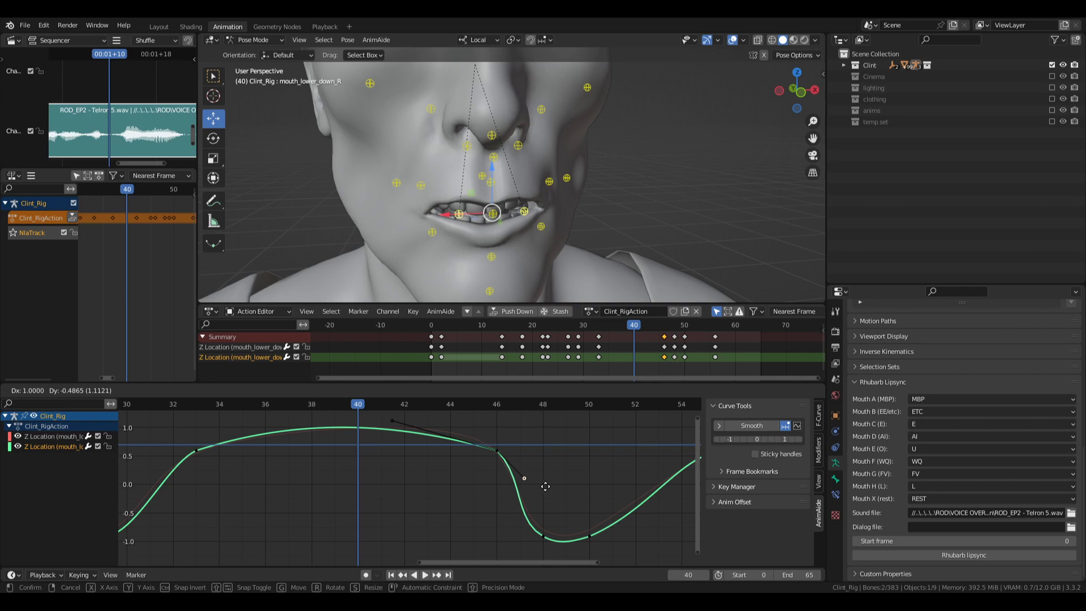
click(547, 487)
click(394, 423)
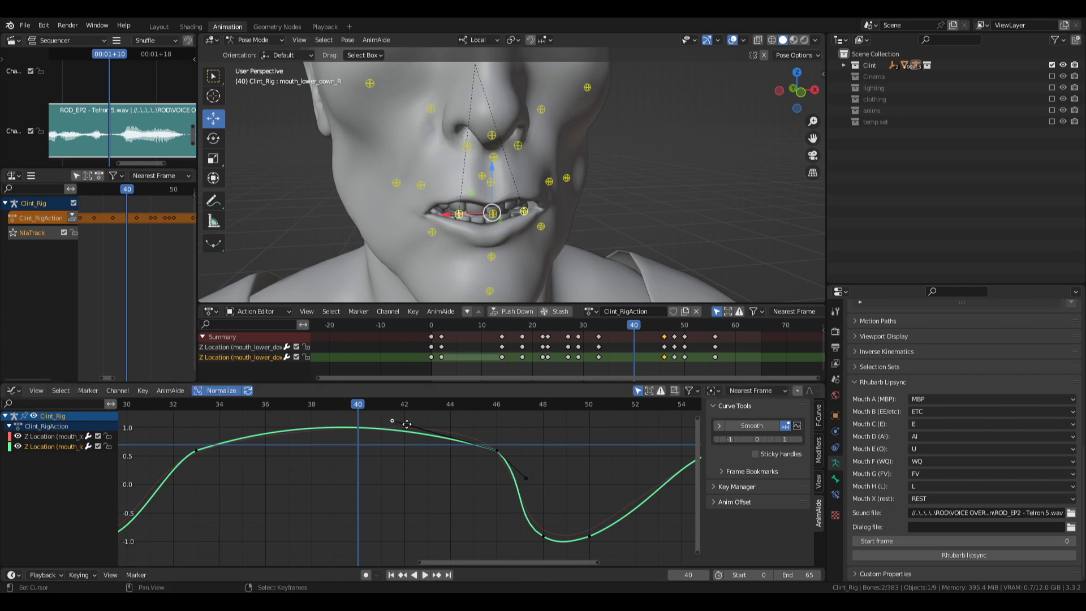
key(g)
click(457, 429)
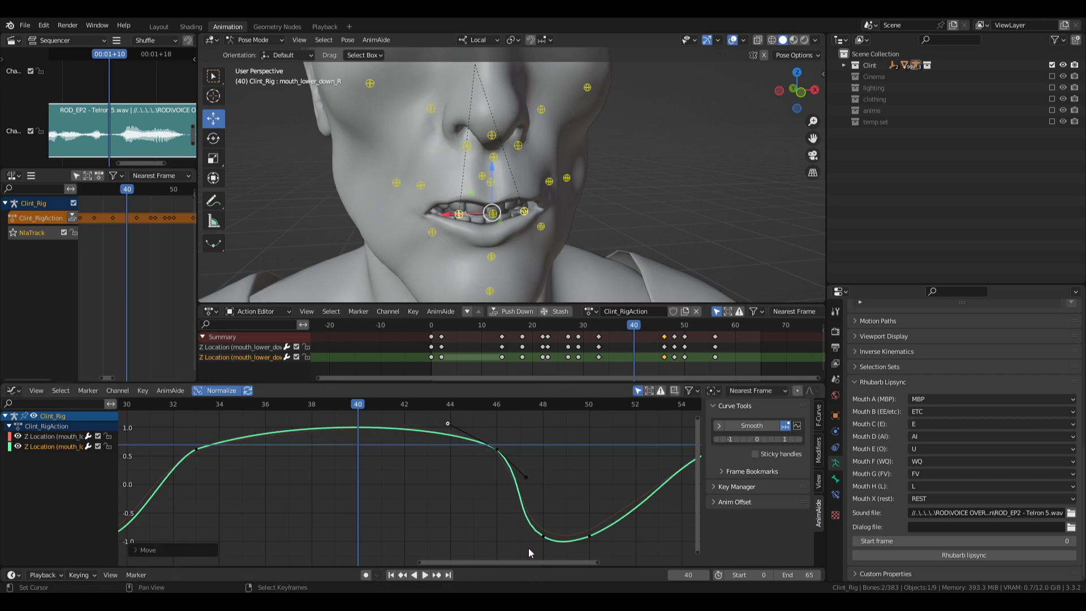
- Raise the left handle of the second curve's frame 48 keyframe slightly to soften the entry into the dip
click(542, 536)
drag(517, 521, 521, 516)
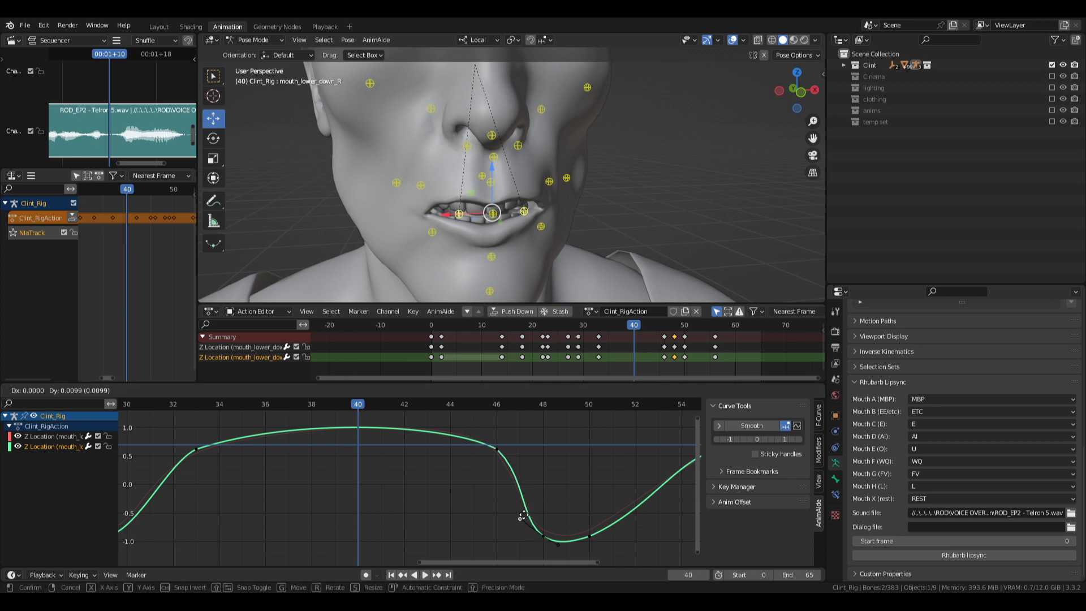
click(524, 514)
- Change the handle type of the second curve's frame 2 and 14 keyframes at the ends of the flat stretch
key(Home)
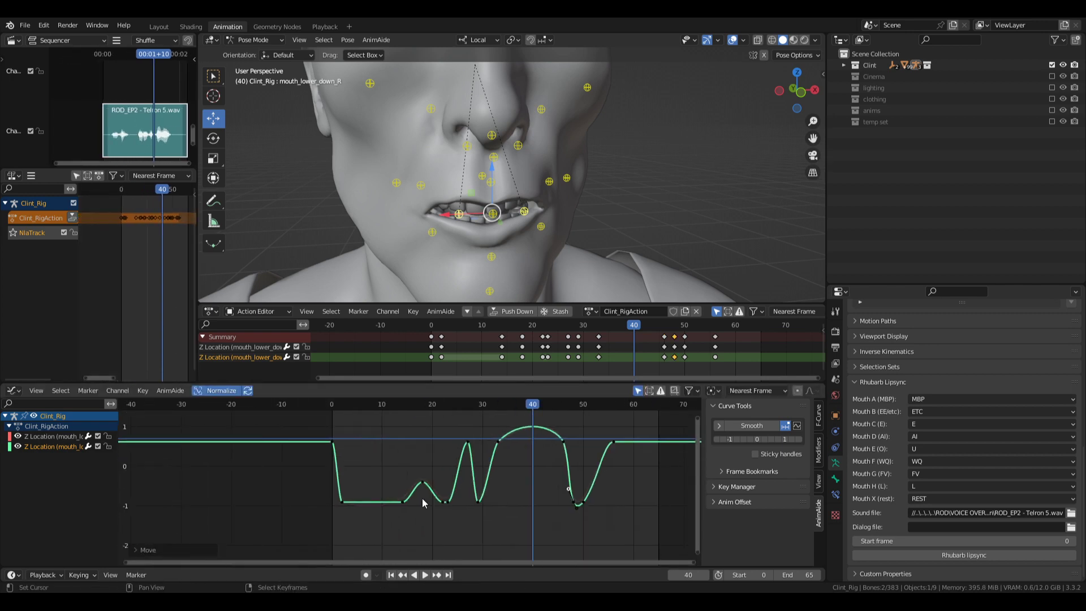
scroll(396, 493, up, 5)
ctrl+scroll(509, 460, down, 3)
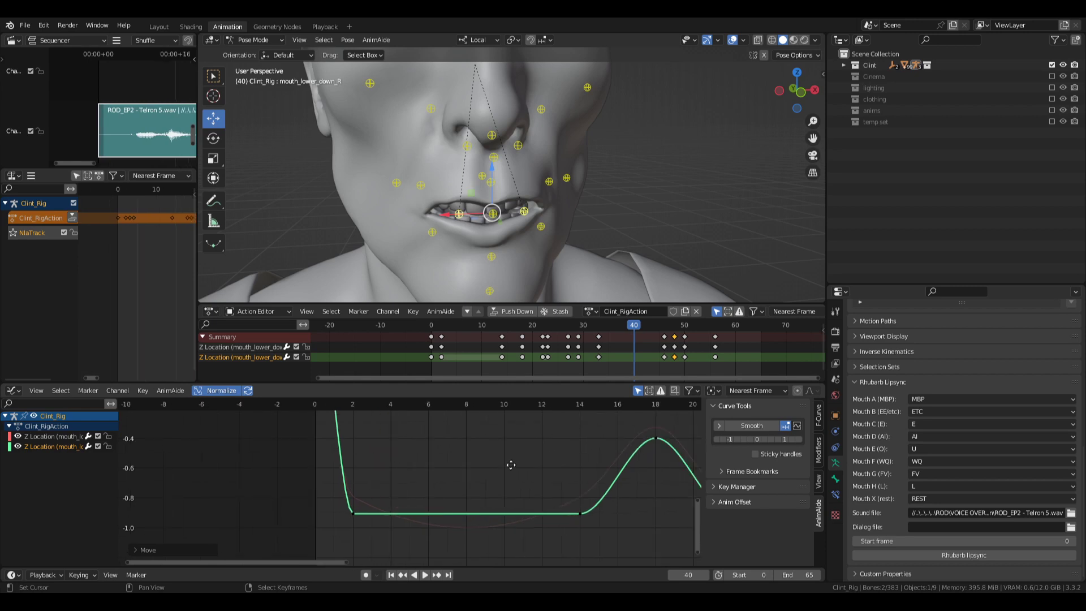
drag(219, 468, 571, 529)
key(v)
click(568, 529)
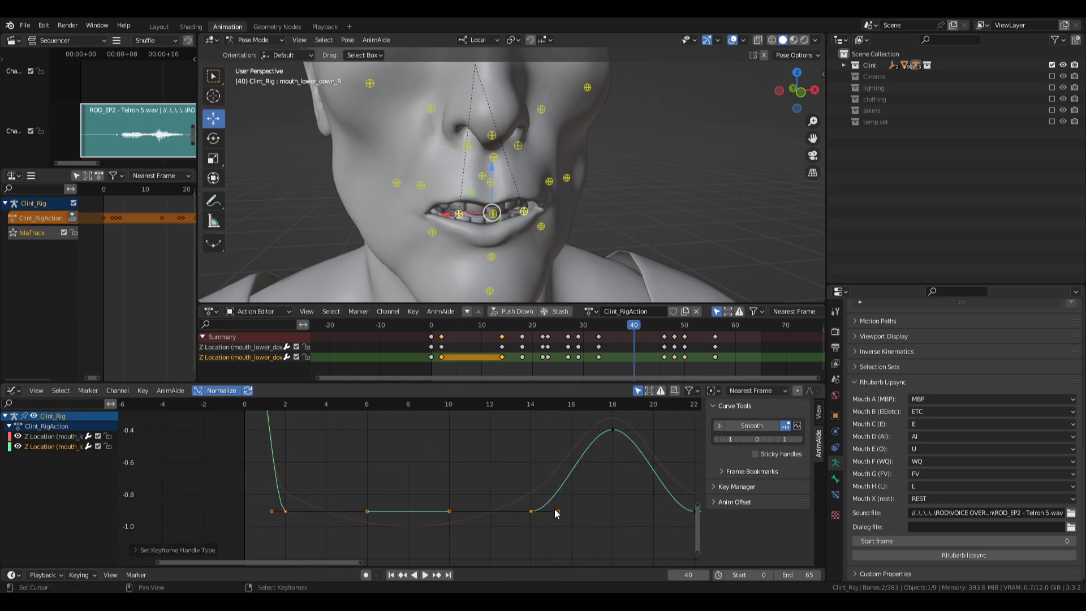
- Extend the right handle of the second curve's frame 14 keyframe and lower its left handle so the flat stretch sags
key(g)
click(593, 512)
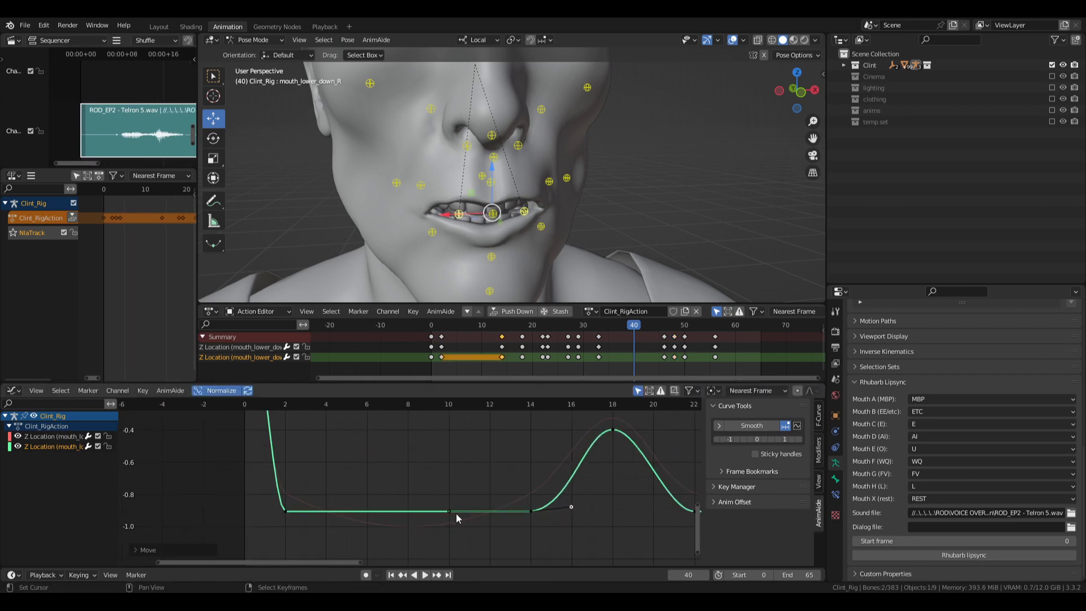
click(456, 513)
click(467, 511)
key(g)
click(498, 507)
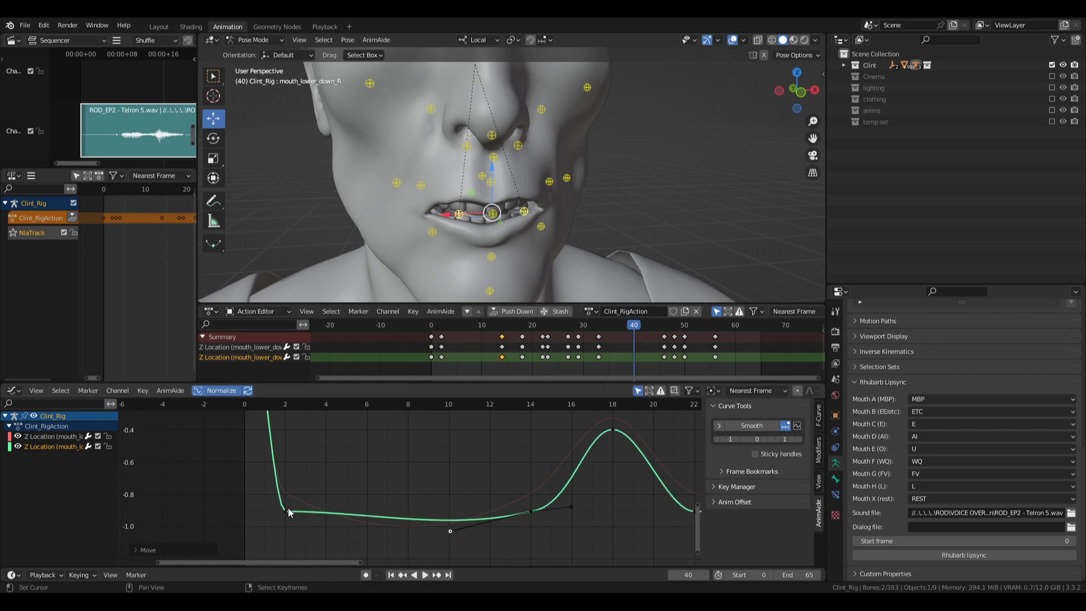
- Lower the right handle of the second curve's frame 2 keyframe and move its left handle up and outward
key(g)
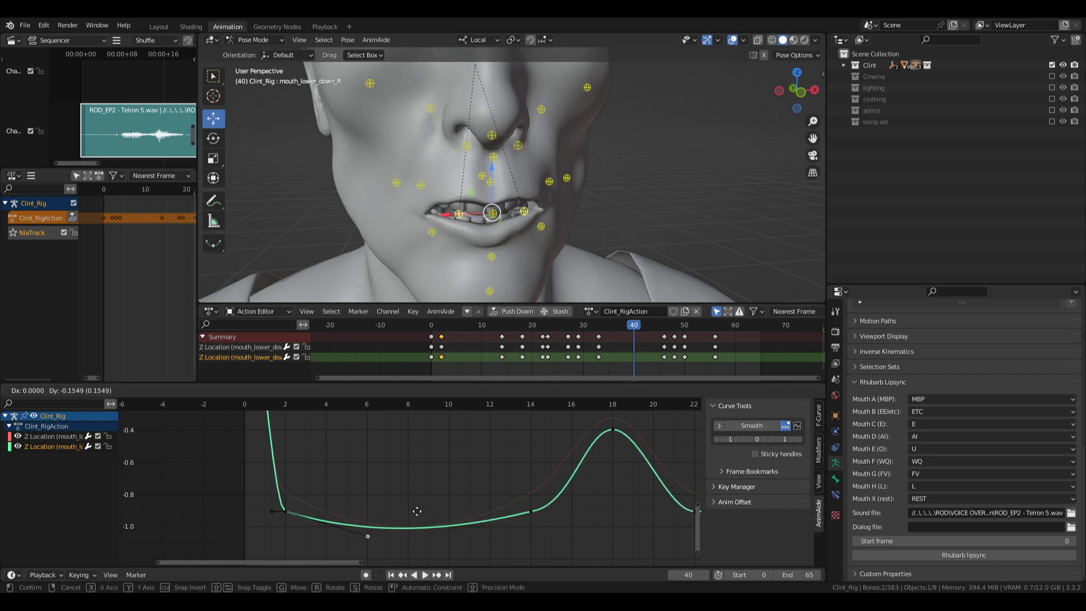
click(417, 511)
click(272, 508)
key(g)
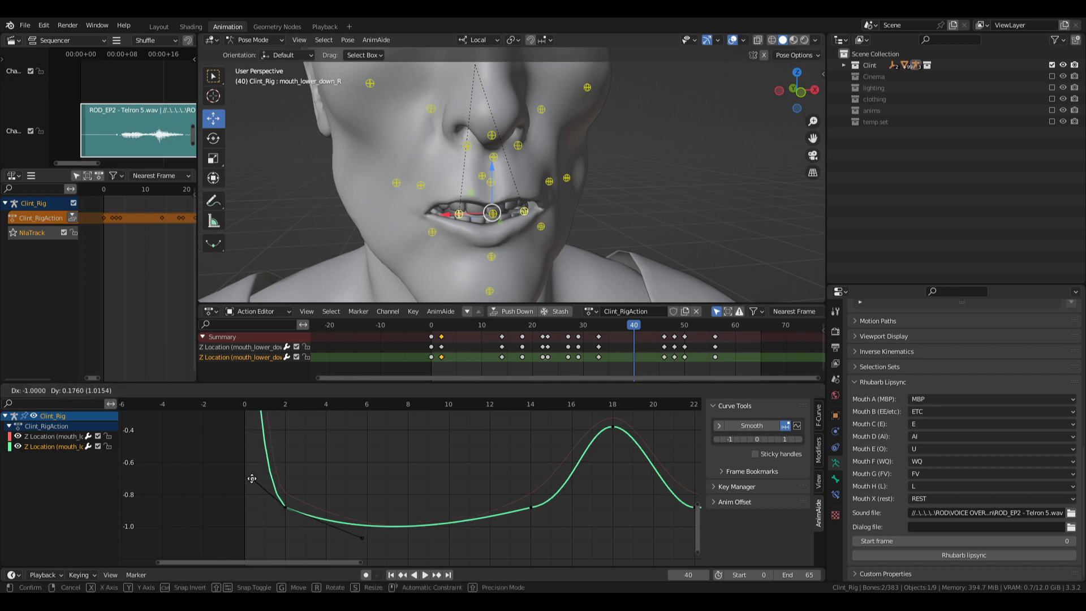
click(253, 491)
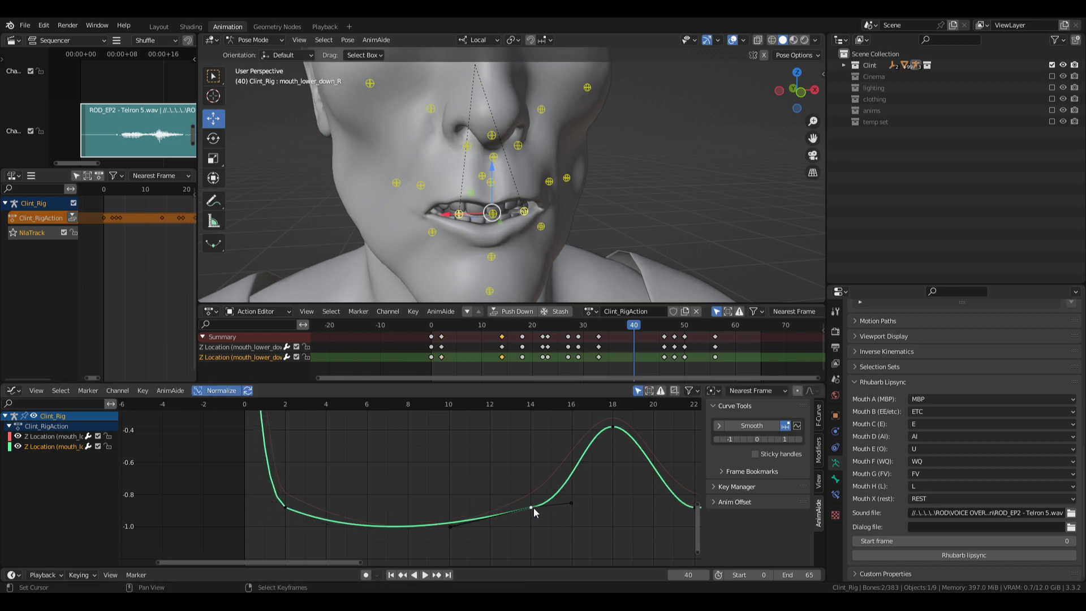
- Raise the right handle of the second curve's frame 14 keyframe and pull its left handle in to about frame 12
click(572, 502)
key(g)
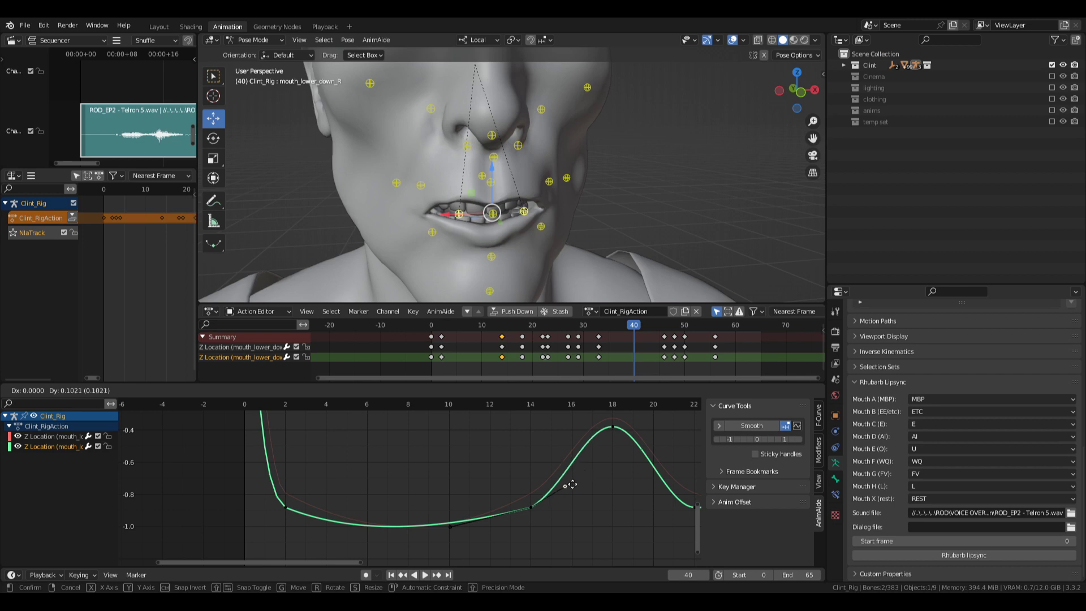
click(566, 485)
key(g)
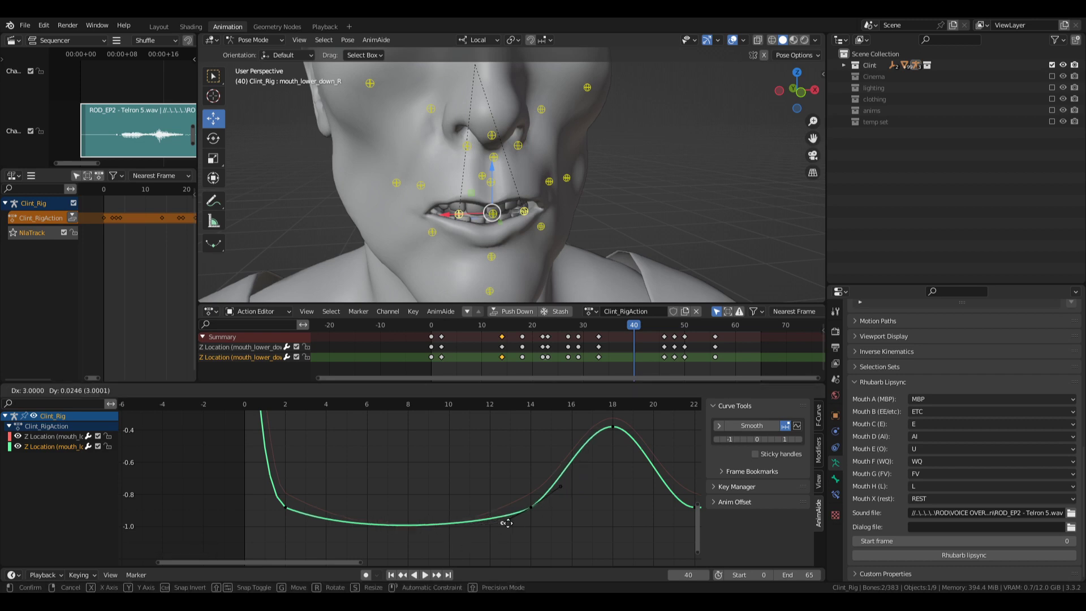
click(489, 540)
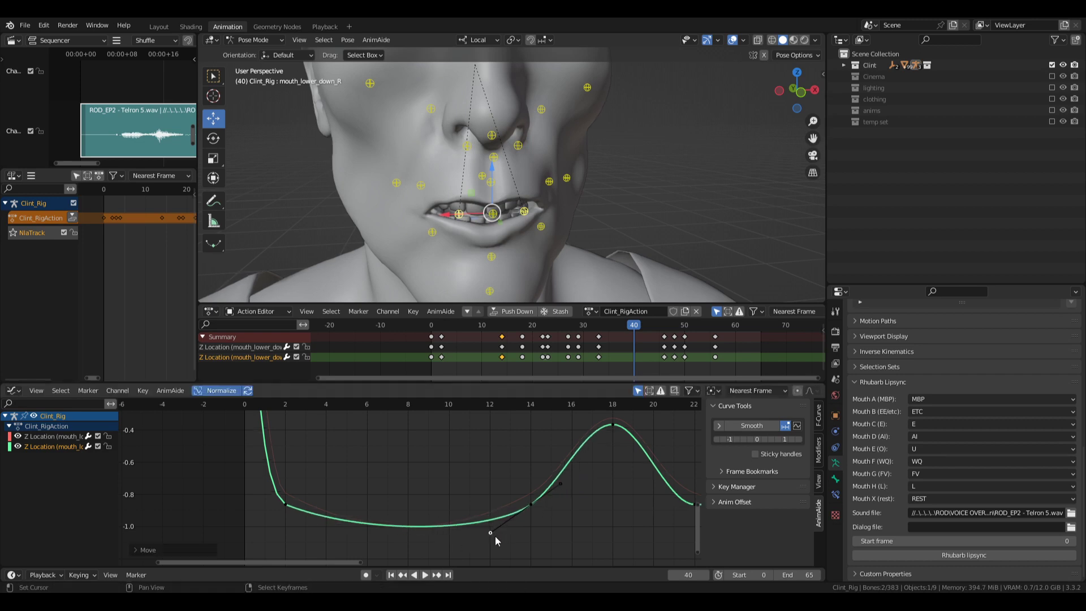
- Save the file and play the lip-sync animation from frame 0
scroll(480, 536, down, 6)
middle_drag(513, 525, 401, 474)
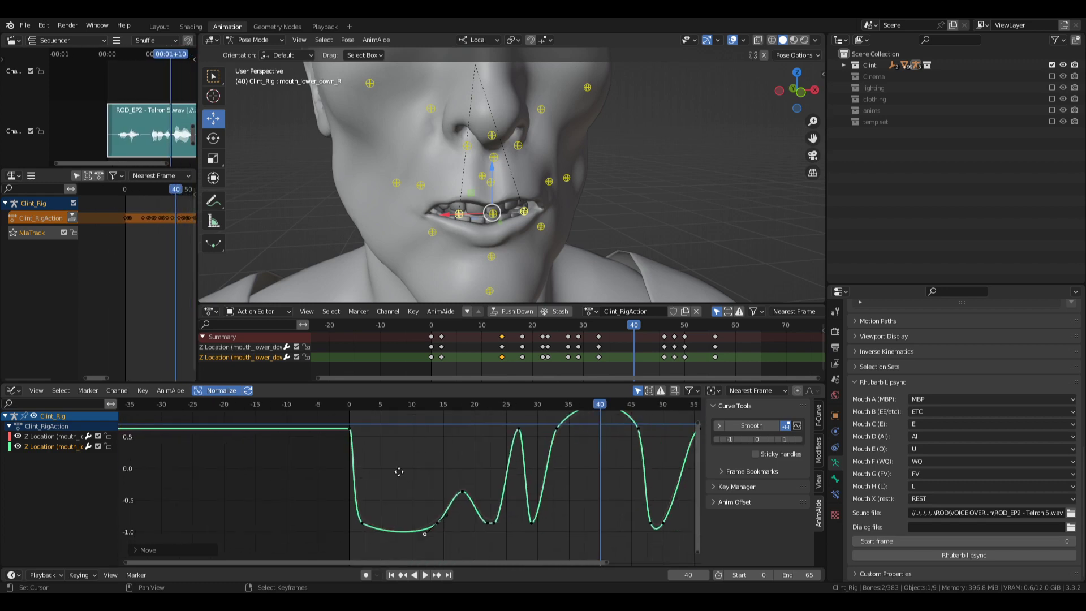
ctrl+middle_drag(521, 445, 533, 484)
click(297, 498)
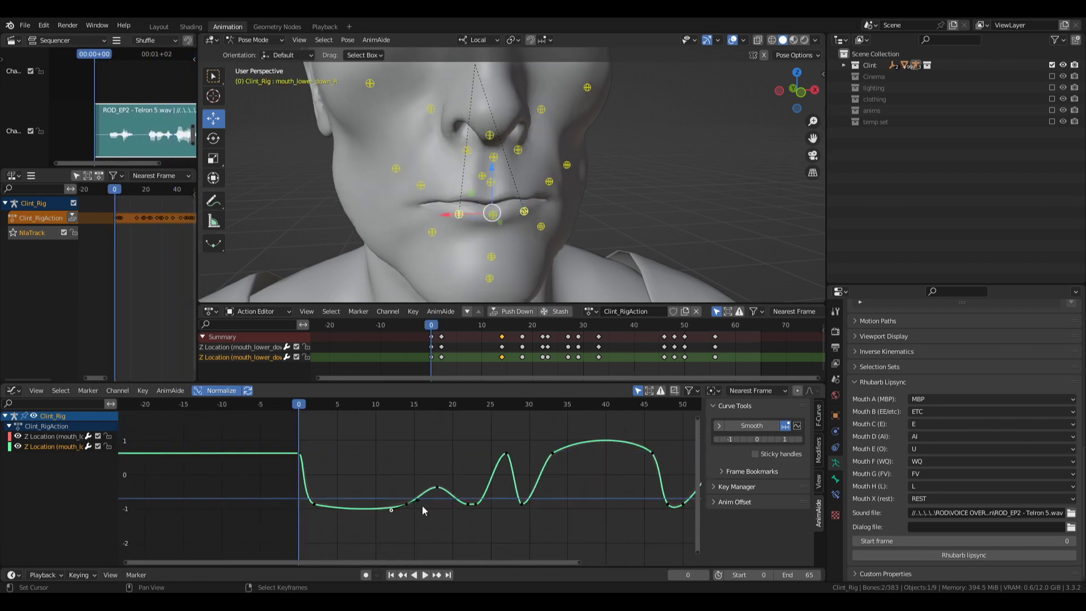
key(ctrl+s)
key(space)
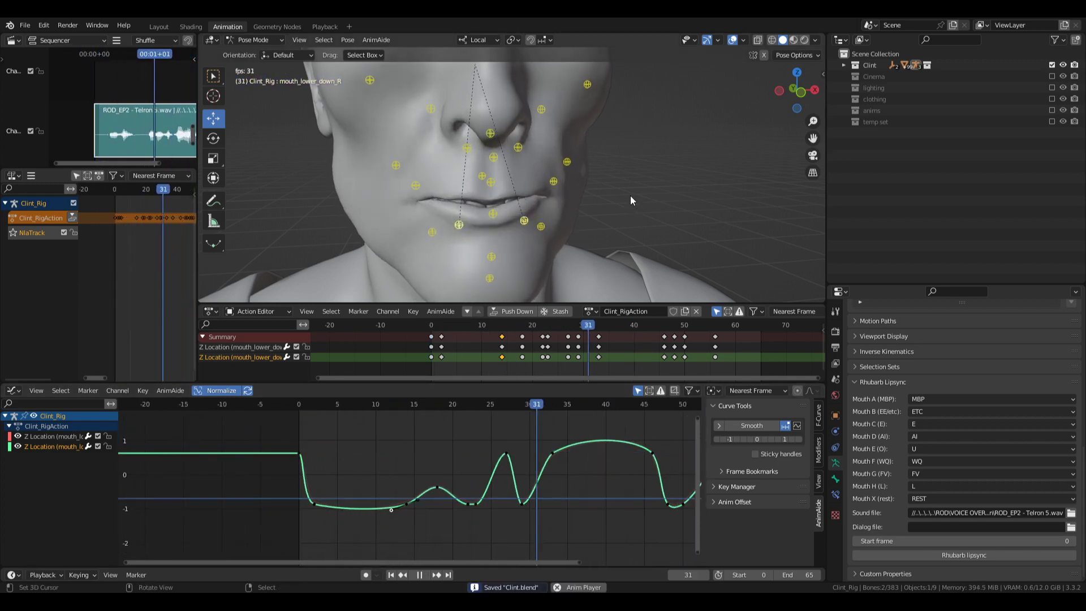
key(space)
- Delete the second curve's frame 18 keyframe and play back the mouth movement
drag(425, 486, 445, 505)
key(Delete)
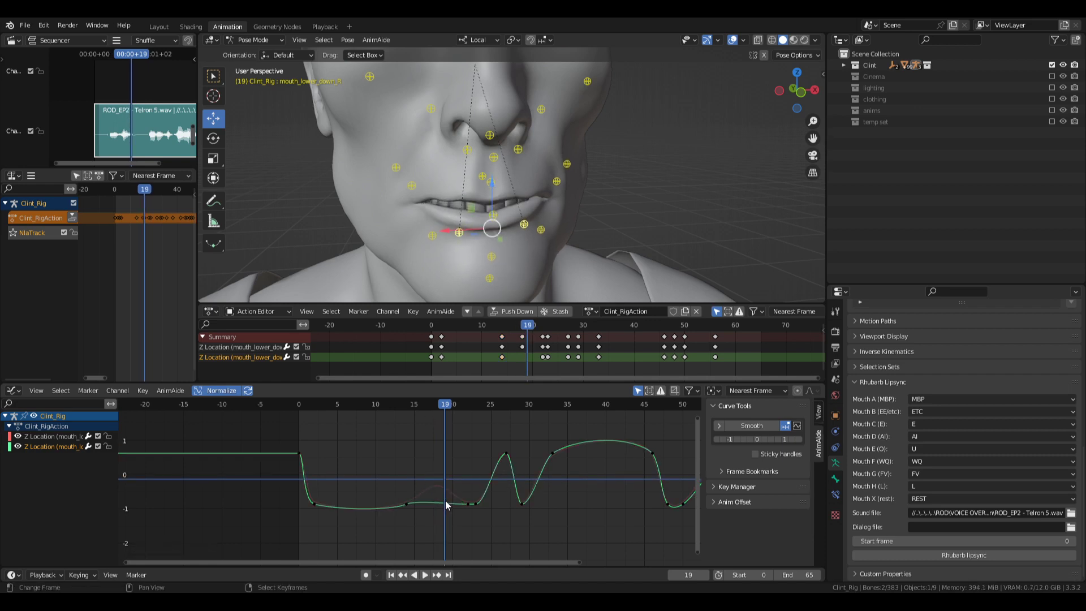
click(372, 473)
key(space)
drag(373, 474, 472, 505)
key(space)
key(space)
- Delete the first curve's frame 18 keyframe to match and replay the animation
click(55, 437)
key(Delete)
click(358, 486)
key(space)
key(space)
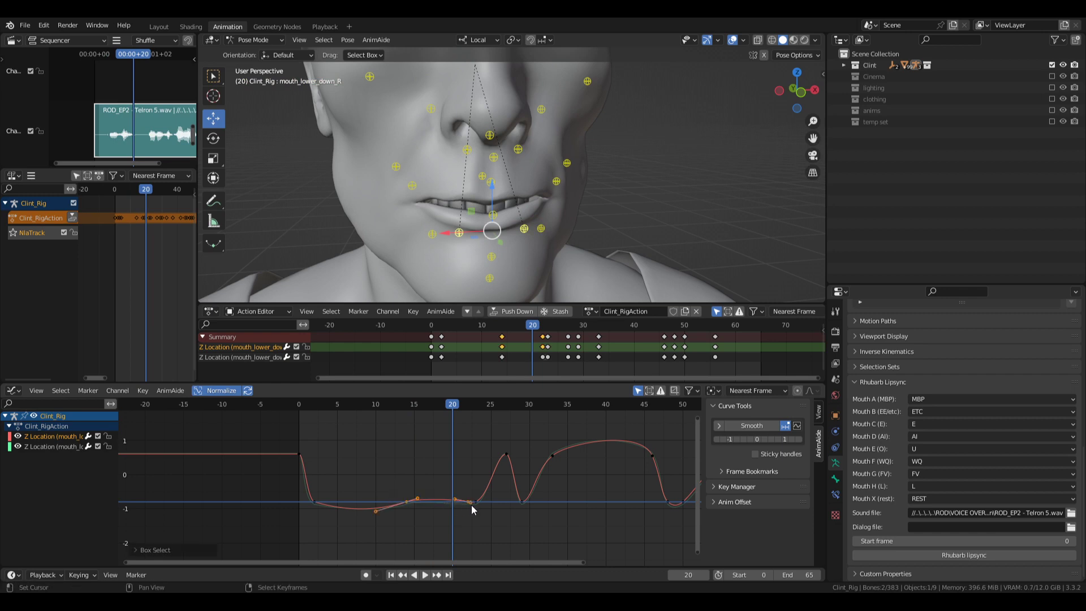
- Level the handles of the first curve's frame 22 keyframe by scaling them to 0 in Y
key(KP_Decimal)
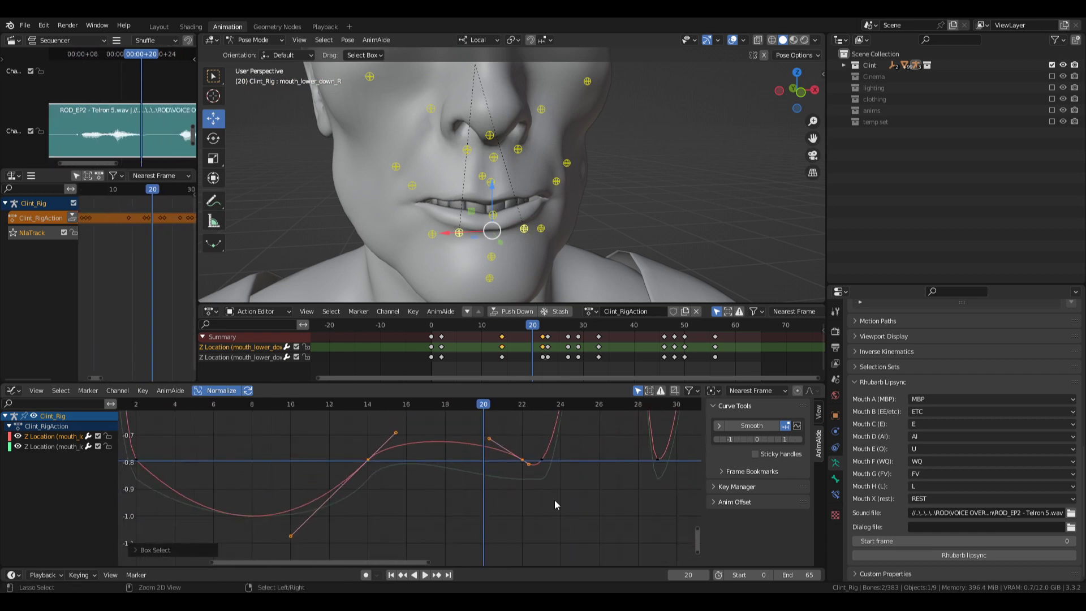
click(521, 459)
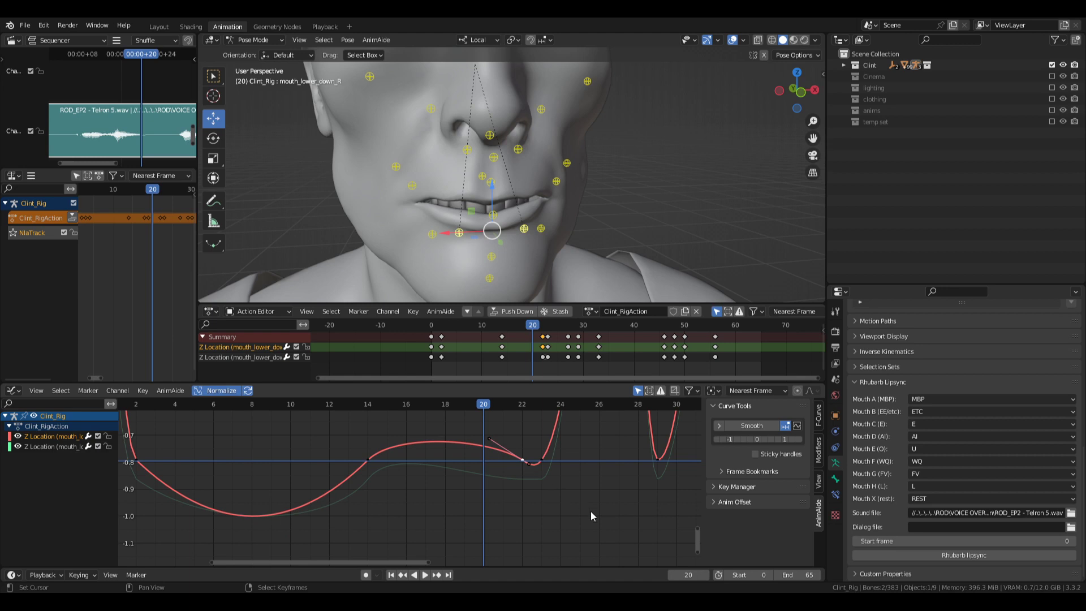
key(s)
key(y)
key(0)
key(Return)
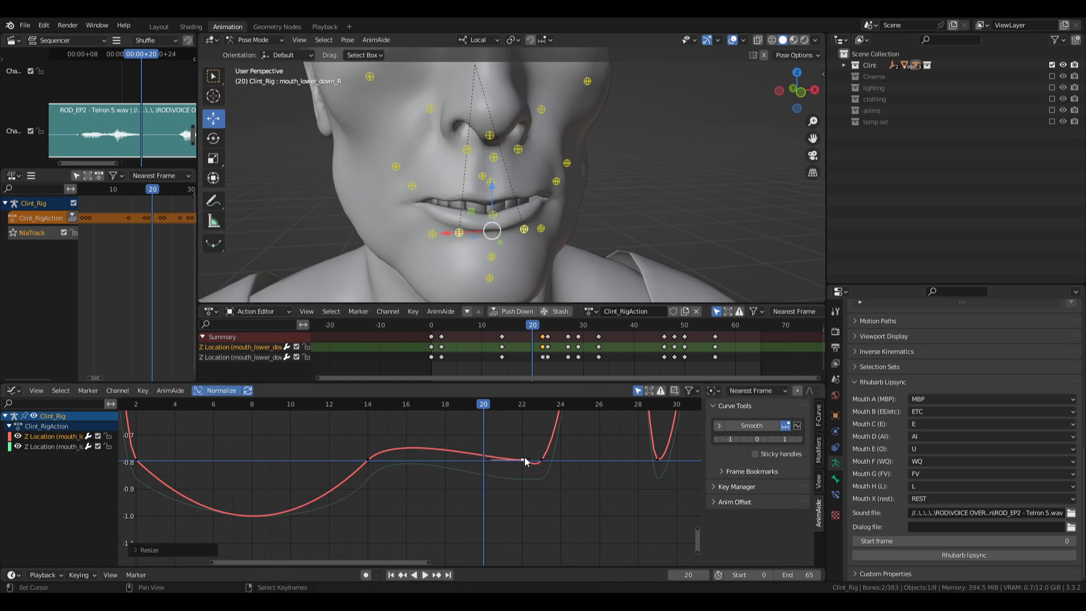
click(521, 475)
- Delete the frame 22 keyframe from both mouth_lower_down curves
click(84, 448)
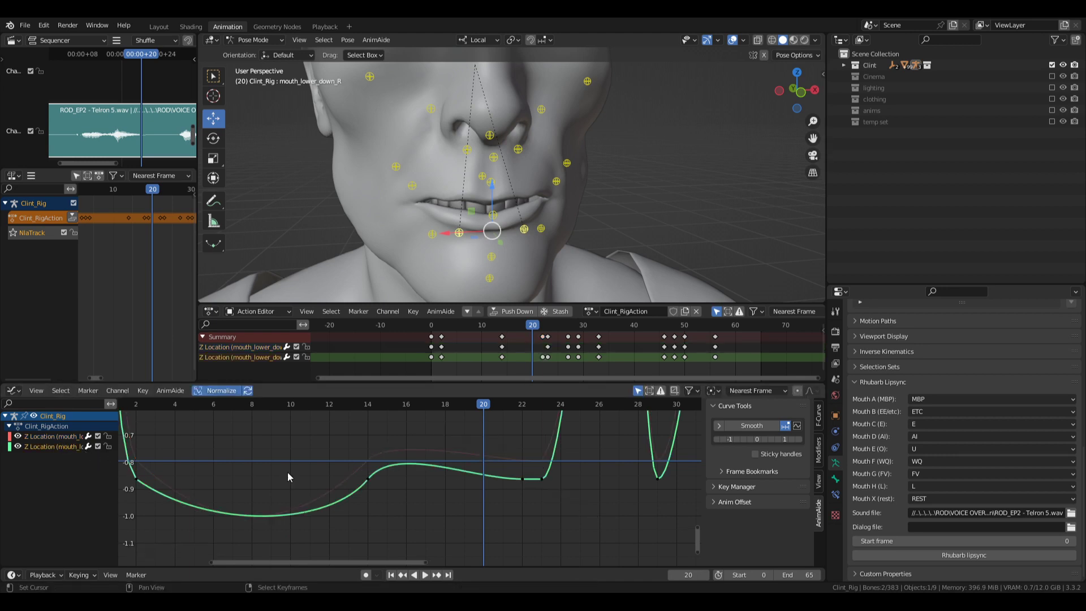
drag(508, 461, 527, 506)
key(Delete)
- Scrub to frame 17 and select the jaw_dwn_mouth_clsd control on the chin to edit its curve
drag(284, 479, 426, 480)
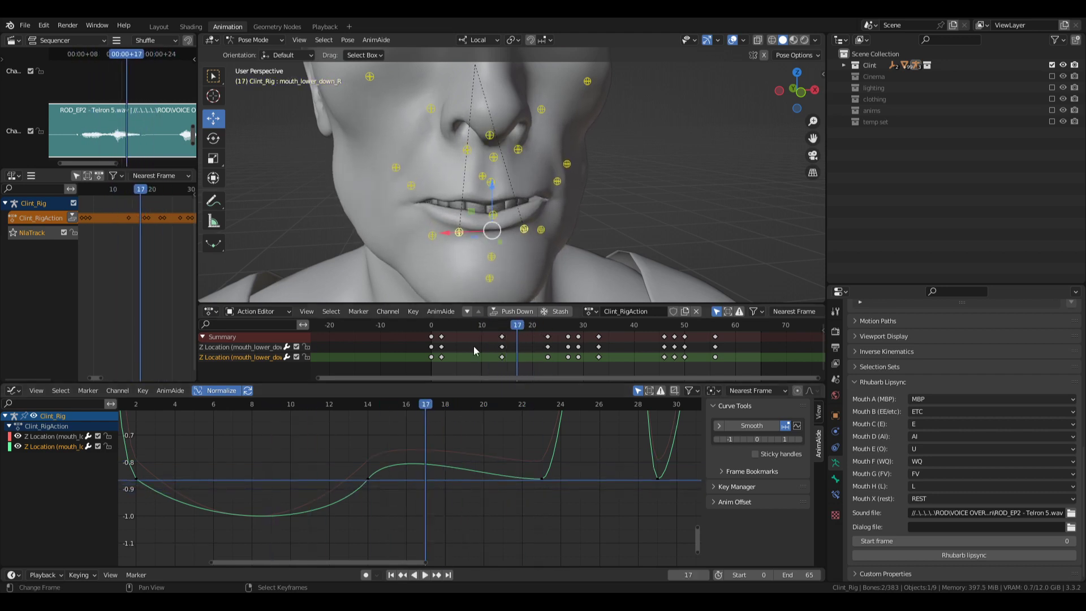
click(491, 257)
ctrl+middle_drag(512, 501, 523, 510)
- Try deleting the jaw curve's frame 18 keyframe, play the result, and undo the deletion
right_drag(424, 426, 469, 447)
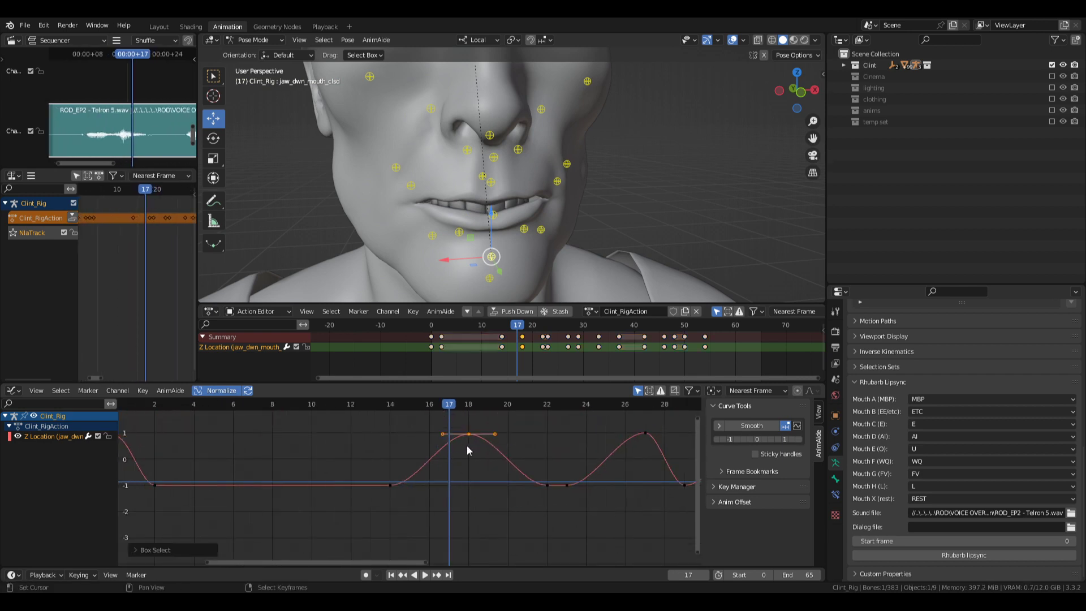
key(Delete)
click(233, 446)
key(space)
key(space)
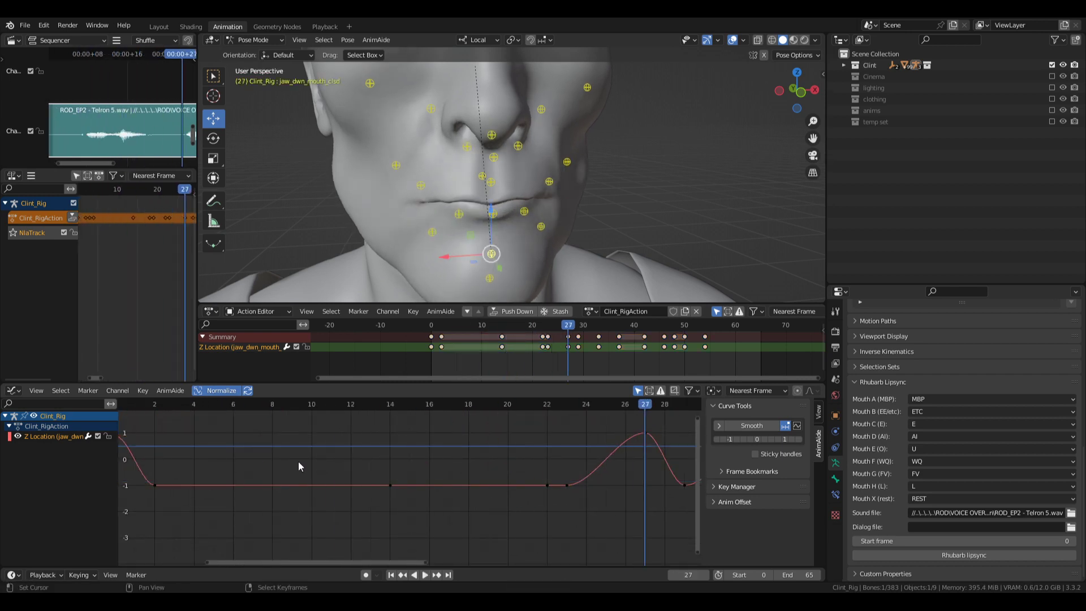
click(334, 493)
key(ctrl+z)
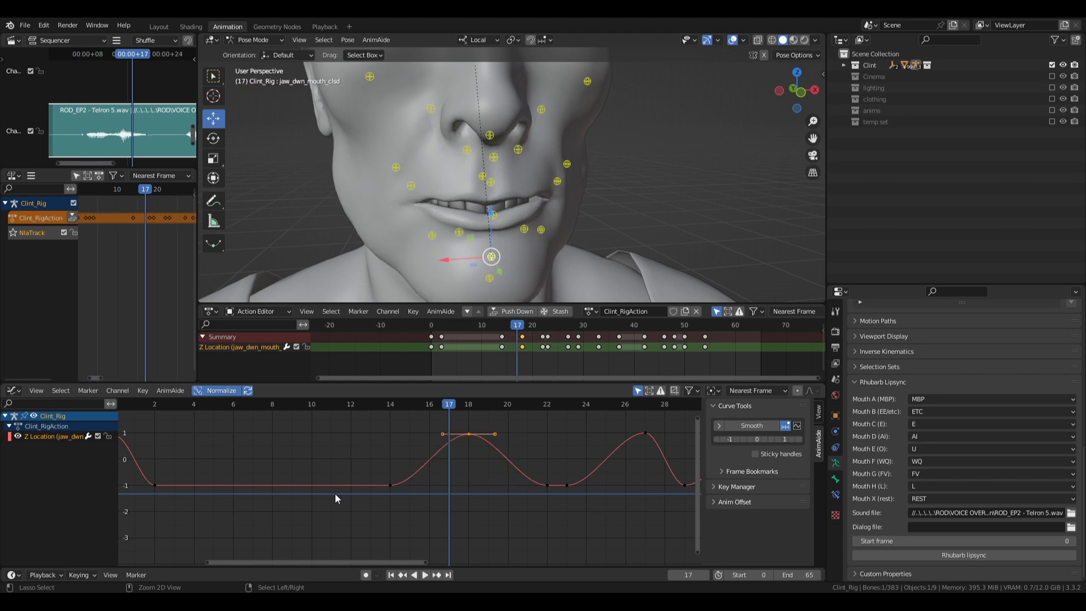
- Set the handle type of the jaw curve's frame 2 and 14 keyframes to Free
middle_drag(282, 482, 373, 483)
right_drag(436, 466, 530, 513)
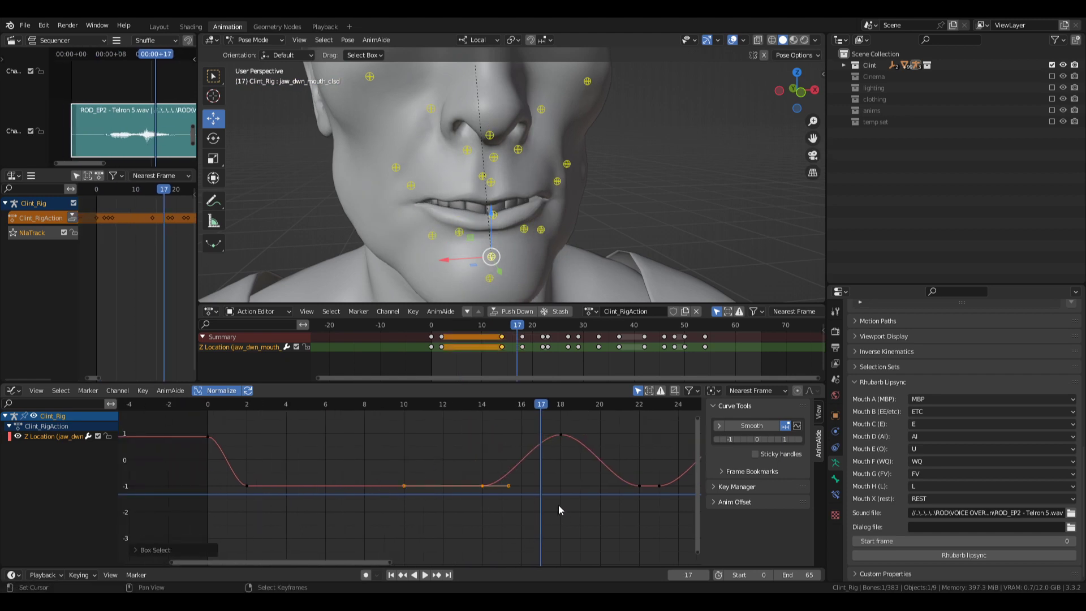
right_drag(215, 467, 552, 497)
key(v)
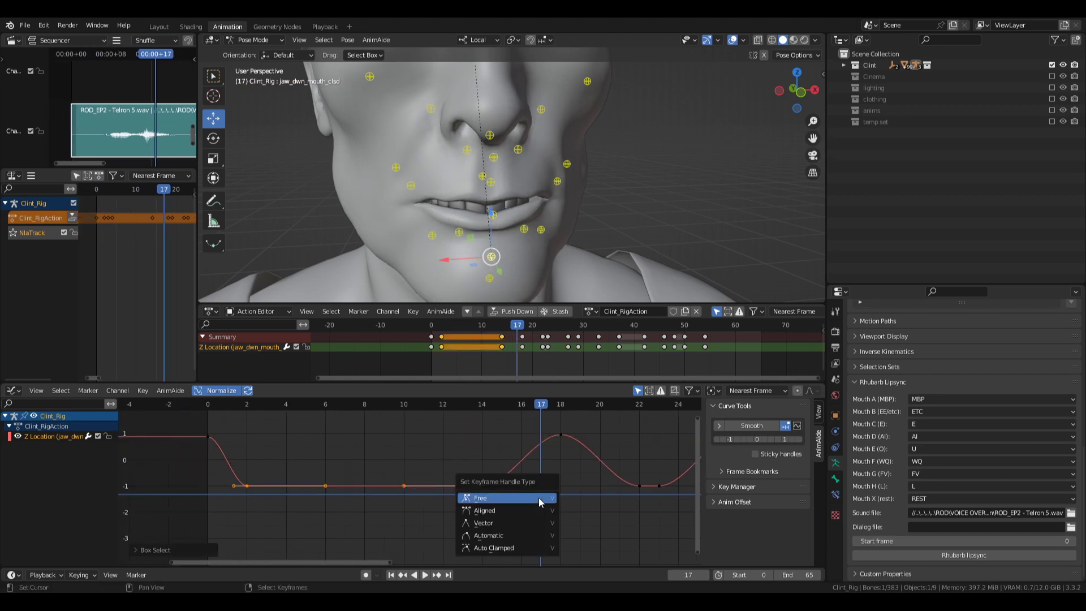
click(539, 498)
- Extend the right handle of the jaw curve's frame 14 keyframe and lower the right handle of its frame 2 keyframe
right_click(514, 485)
key(g)
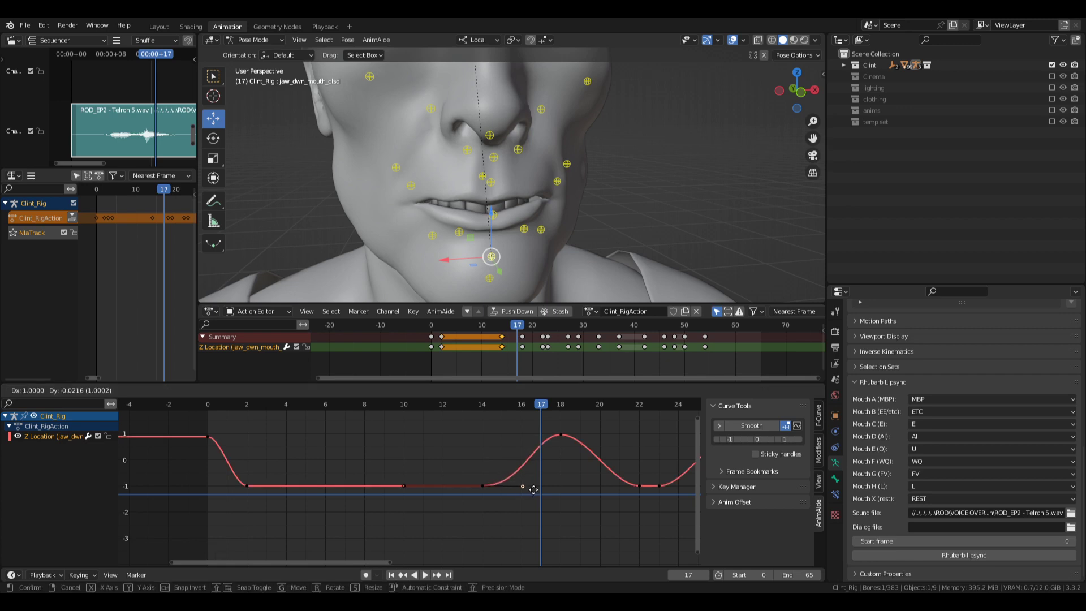
click(539, 489)
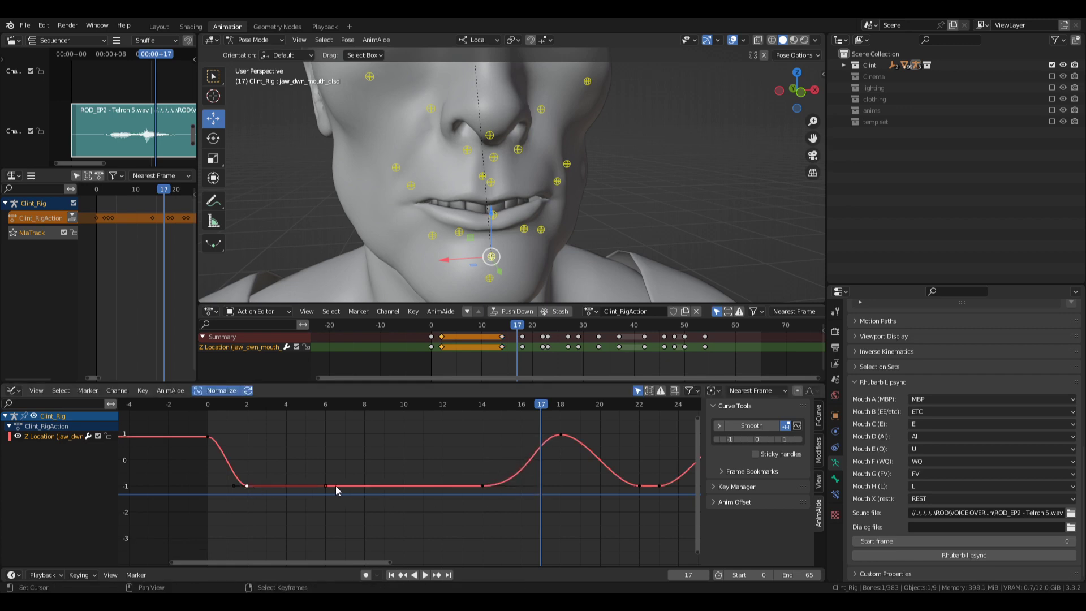
right_drag(330, 490, 336, 508)
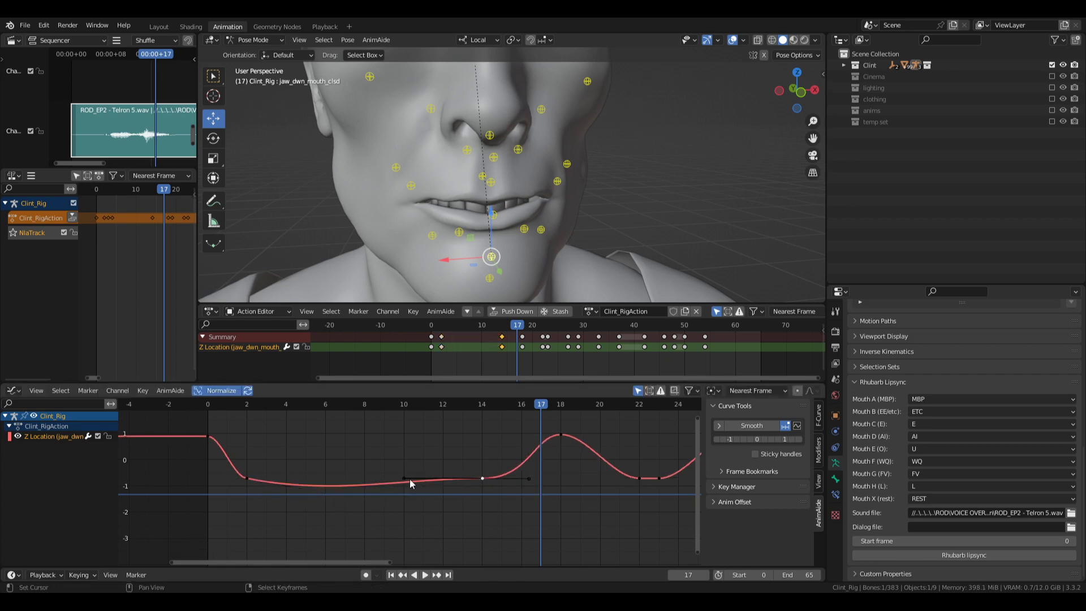
- Lower the left handle and raise the right handle of the jaw curve's frame 14 keyframe, and play the result
right_drag(410, 478, 454, 510)
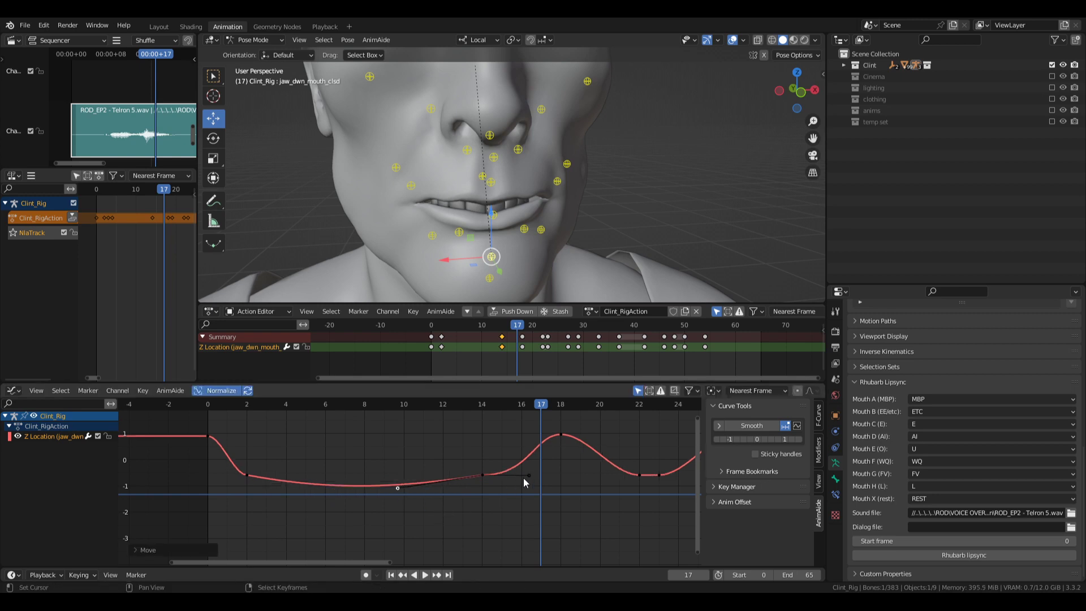
right_drag(524, 479, 541, 455)
key(space)
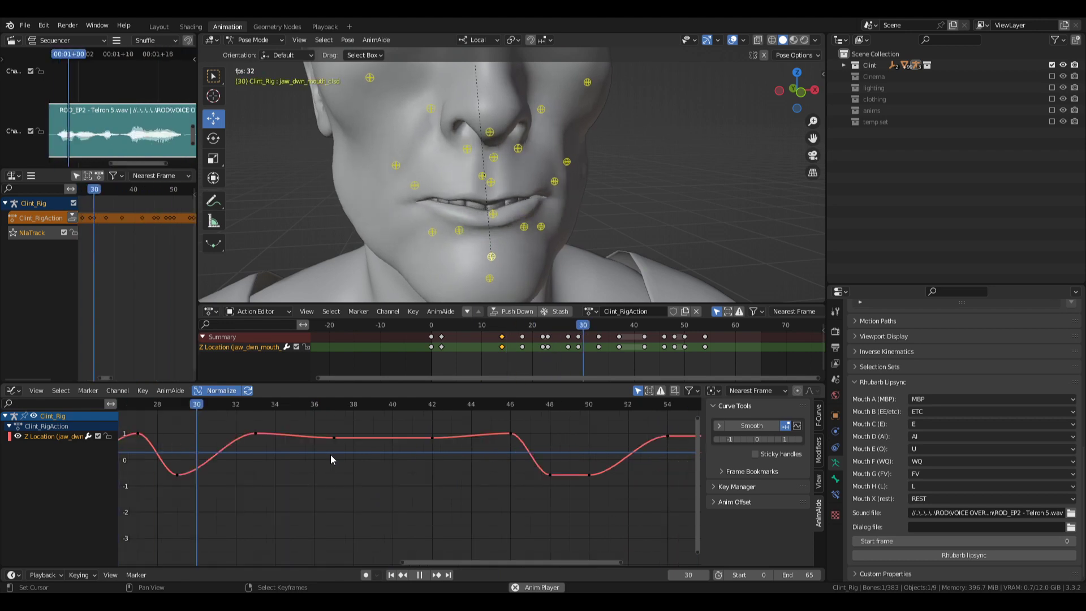
key(space)
- Lower the jaw curve's frame 18 keyframe vertically to about 0.25 to reduce that peak
middle_drag(256, 488, 528, 488)
ctrl+middle_drag(527, 488, 497, 505)
drag(319, 482, 306, 501)
key(Up)
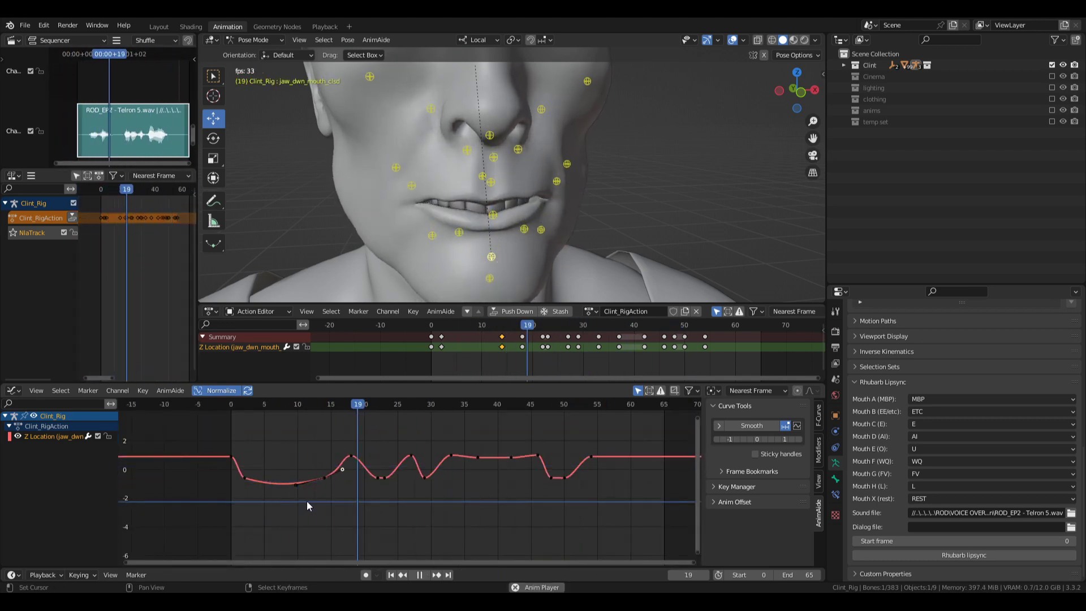
click(353, 454)
key(g)
key(y)
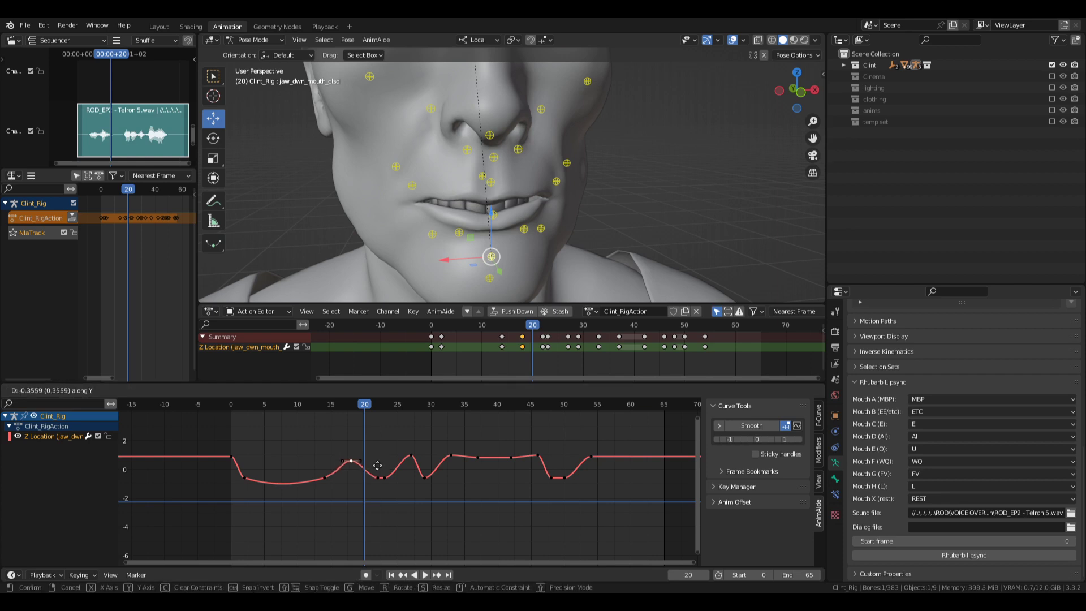
click(378, 470)
- Scrub and play the opening frames to check the jaw motion around the frame 18 peak
drag(340, 487, 311, 492)
key(space)
key(space)
click(295, 503)
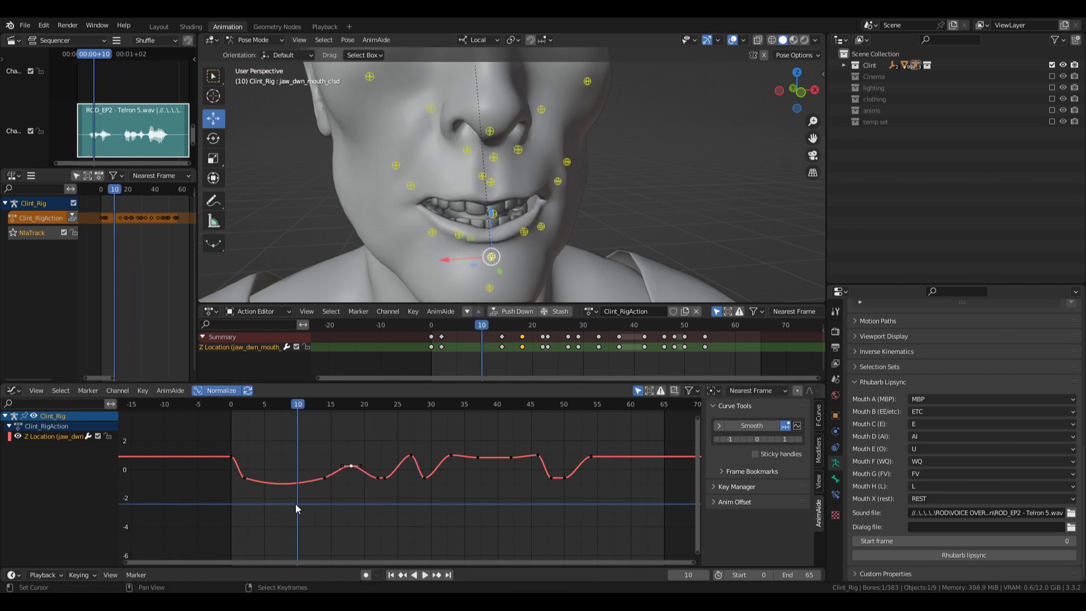
key(space)
key(space)
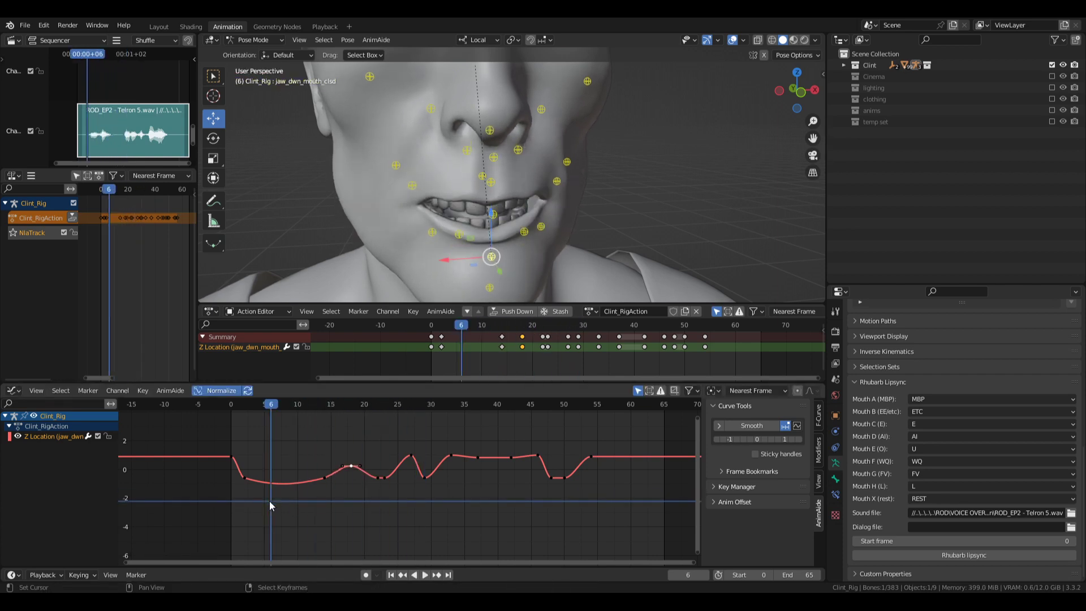
- Scrub to frame 27 and lower the jaw curve's frame 27 keyframe by about 0.12 along Y
drag(269, 500, 410, 485)
drag(398, 447, 421, 473)
key(g)
key(y)
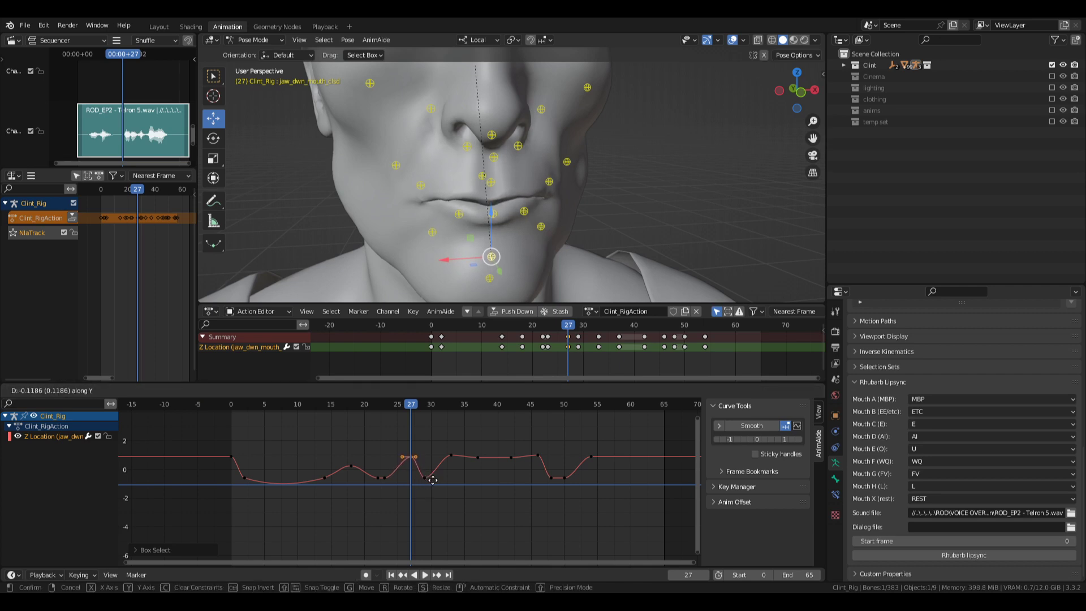
click(433, 478)
- Set the jaw curve's frame 23 keyframe handles to Free and move its right handle outward and upward
drag(381, 432, 490, 481)
key(KP_Decimal)
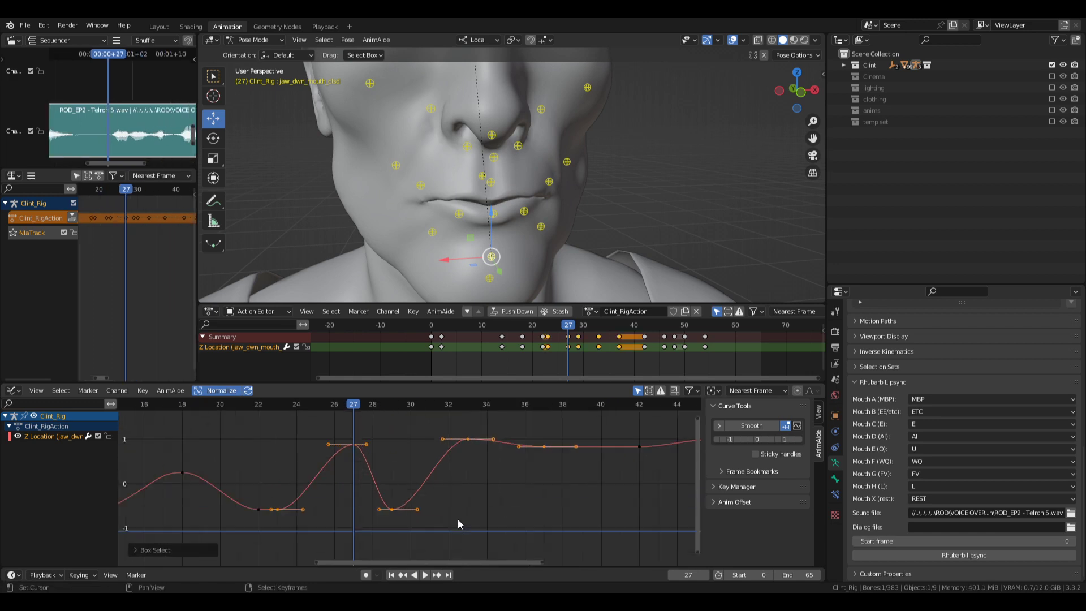
middle_drag(342, 545, 543, 482)
key(alt+a)
right_click(358, 489)
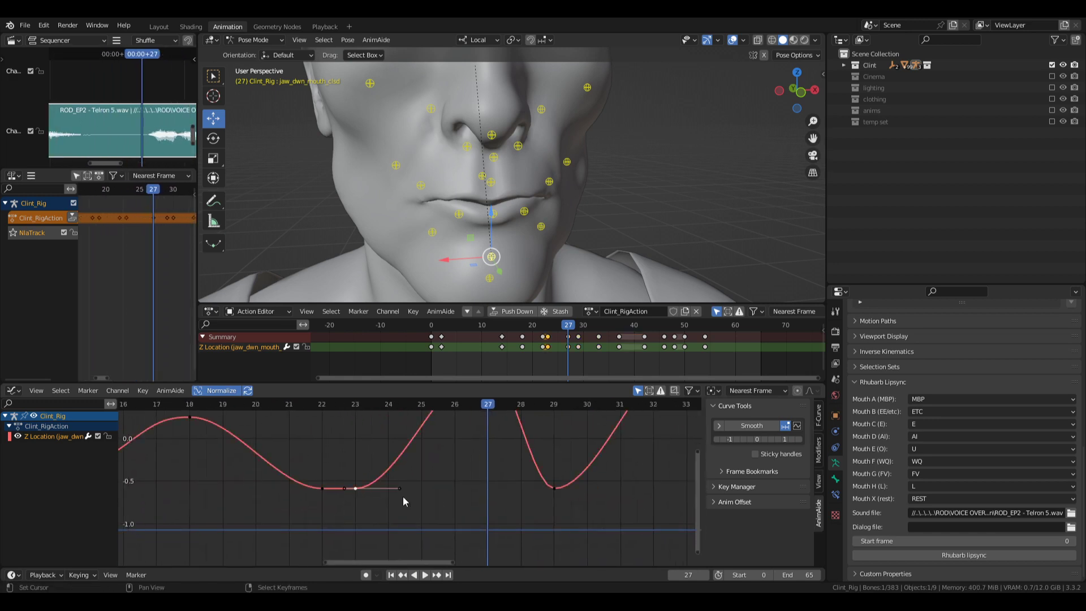
key(v)
click(423, 499)
right_click(401, 490)
key(g)
click(455, 472)
- Set the jaw curve's frame 27 keyframe handles to Free, adjust the left handle, and extend the right handle downward
middle_drag(479, 451, 504, 549)
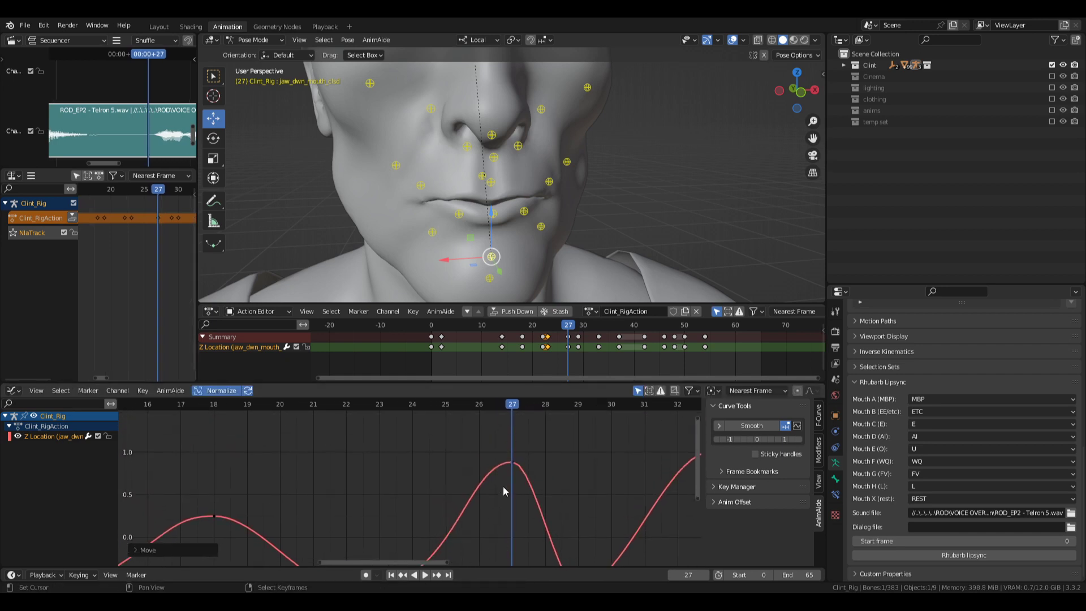
right_click(510, 463)
key(v)
click(506, 477)
right_click(470, 463)
key(g)
click(483, 474)
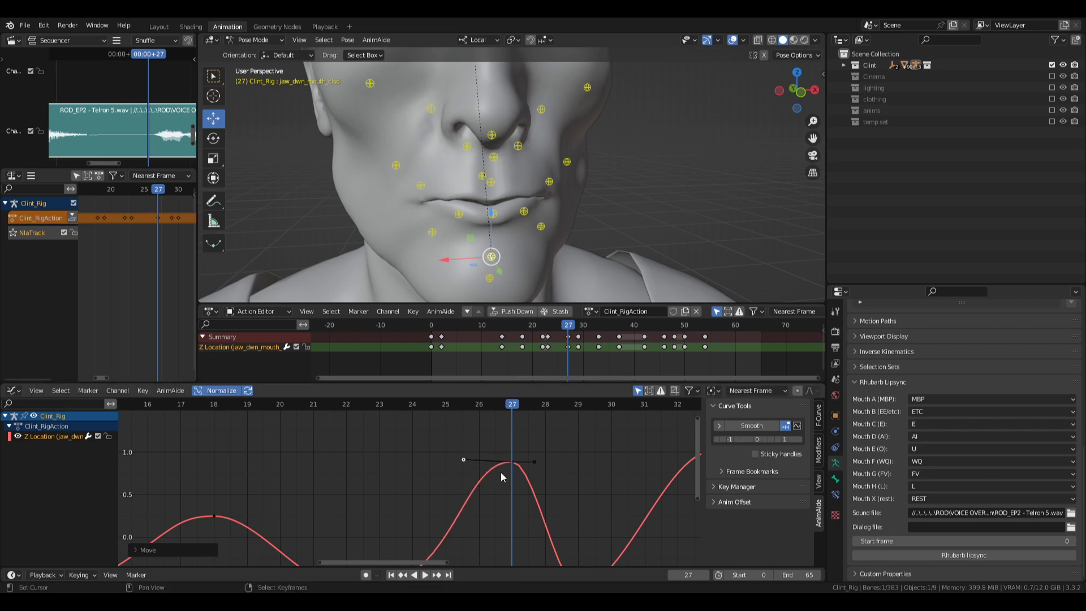
right_click(534, 461)
key(g)
click(554, 481)
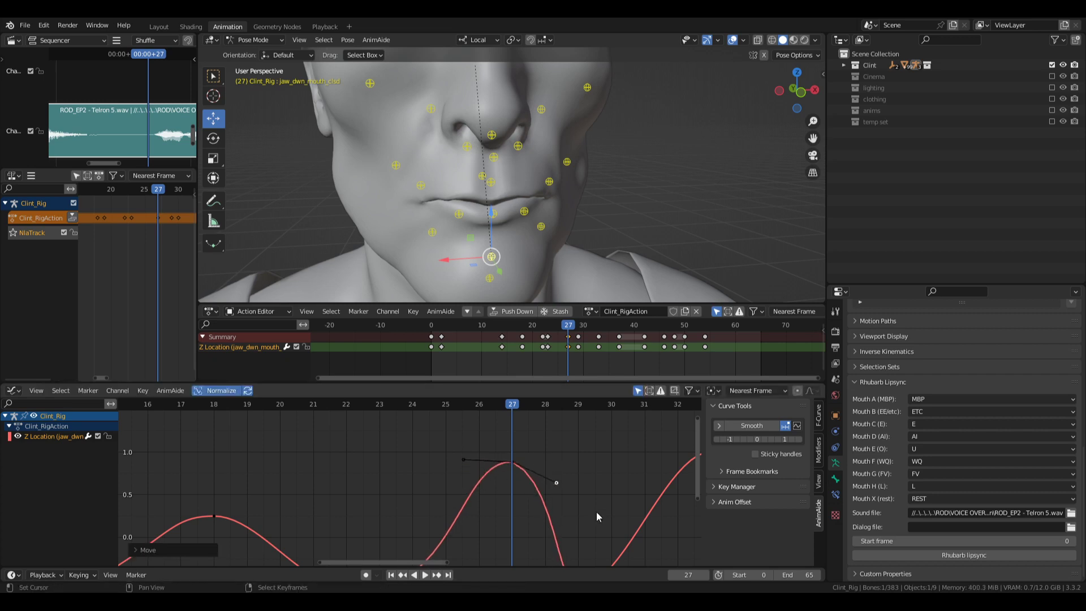
- Set the jaw curve's frame 29 keyframe handles to Free, shorten the left handle, and extend the right handle
middle_drag(554, 481, 511, 442)
key(v)
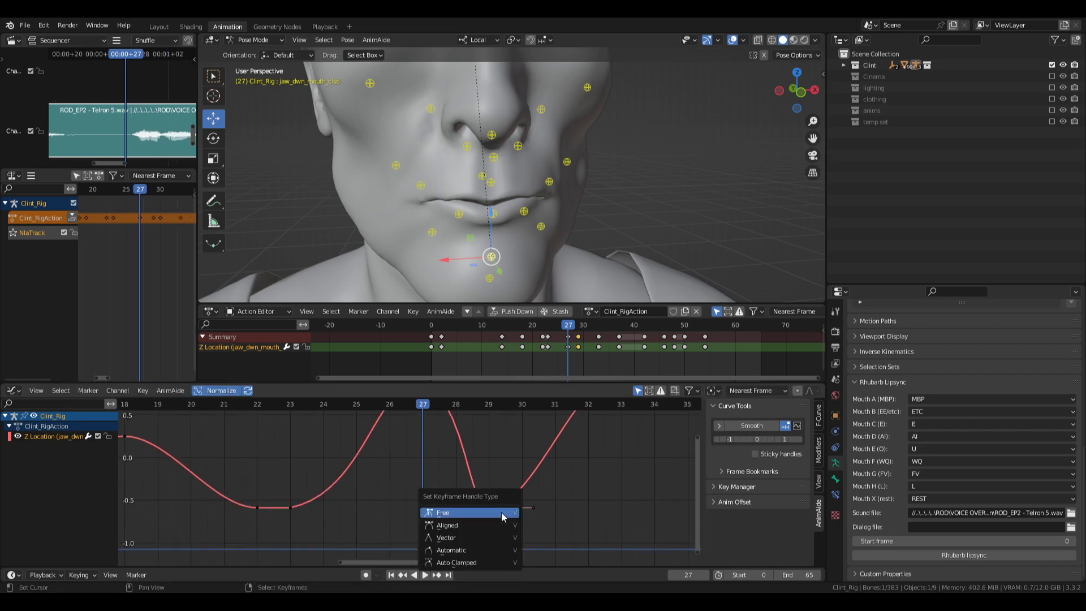
click(462, 507)
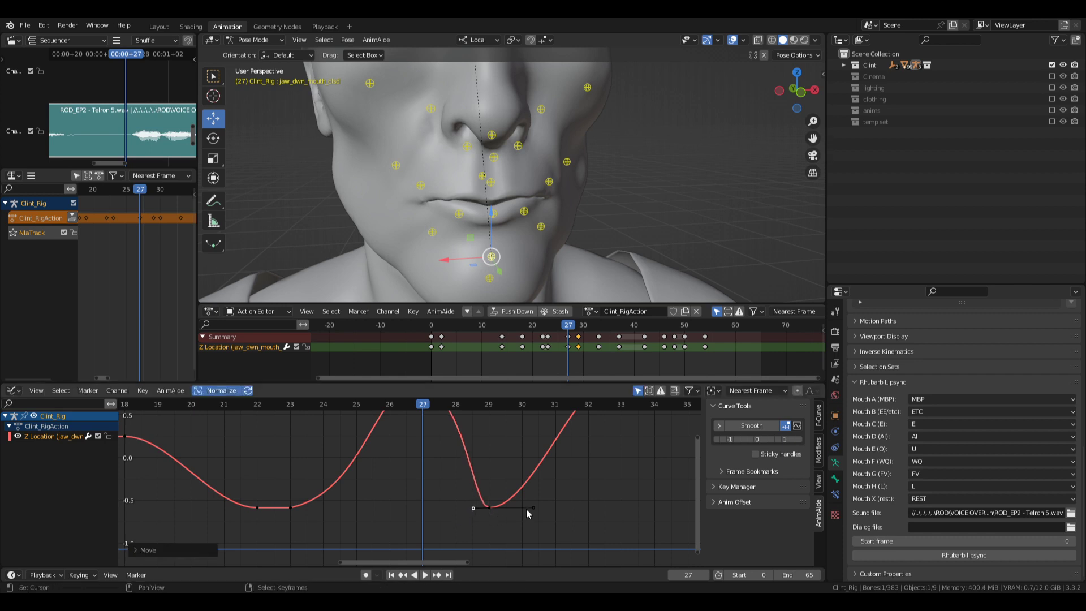
drag(533, 508, 551, 507)
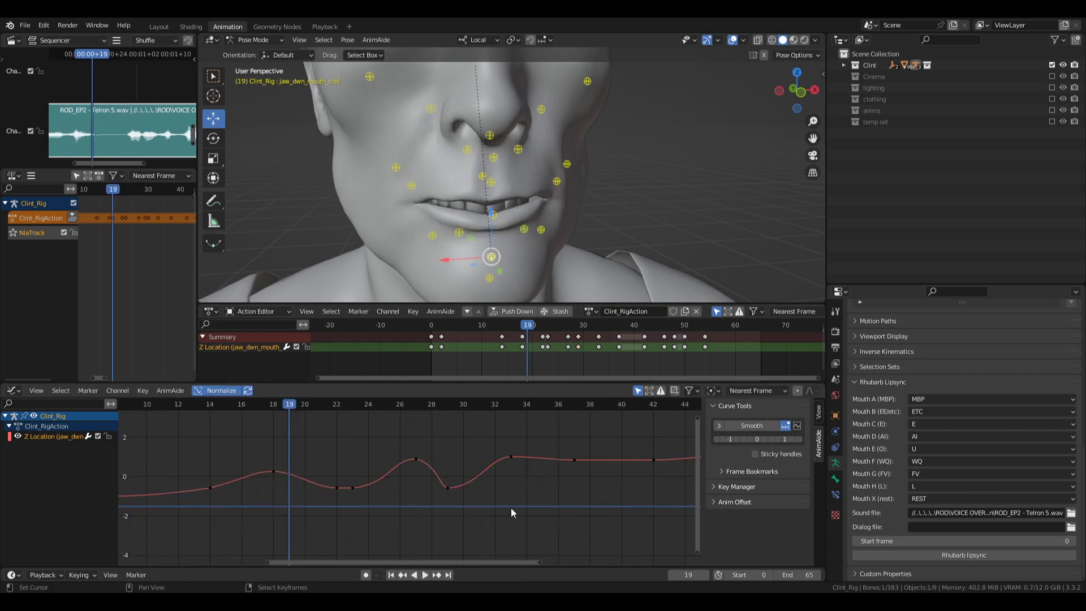
- Save the file and play the animation from the start, checking the face from a three-quarter view
key(ctrl+s)
key(space)
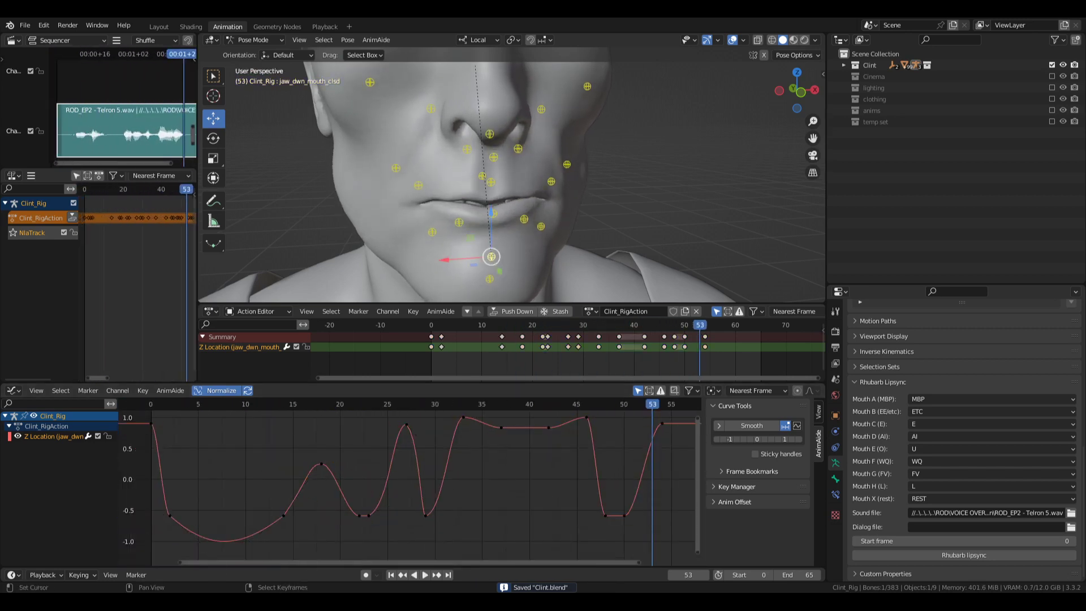
click(391, 574)
middle_drag(599, 215, 576, 226)
key(space)
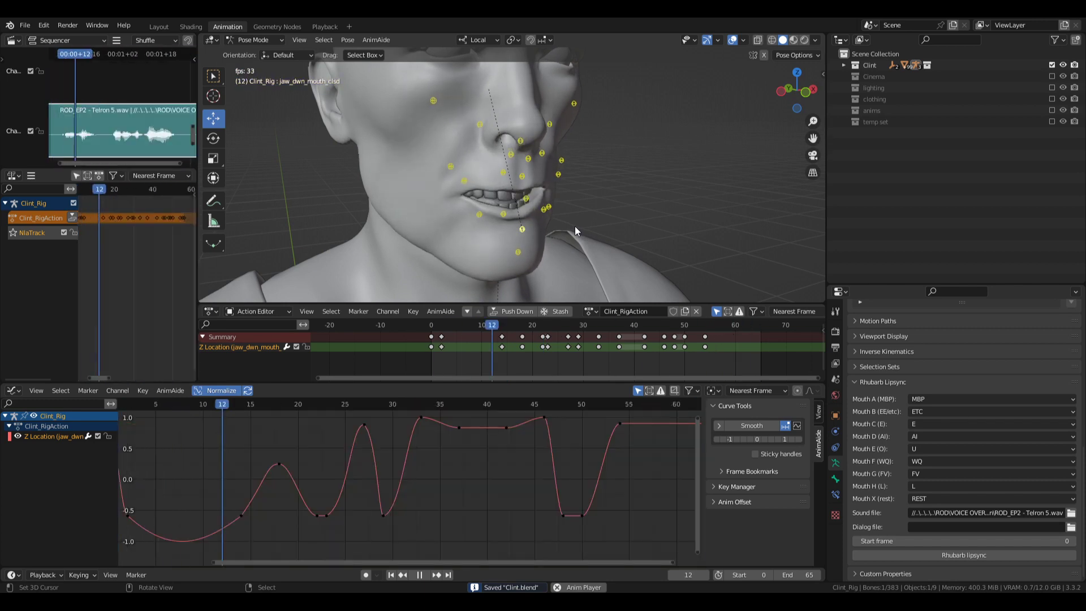
key(space)
middle_drag(589, 222, 543, 219)
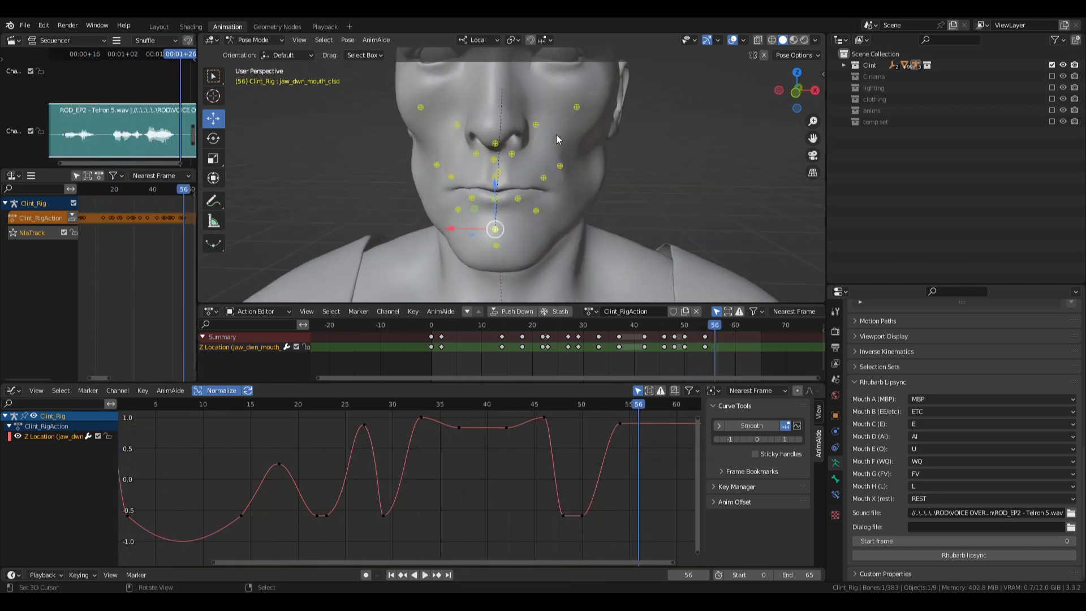
- Select the cheek_squint_L and cheek_squint_R controls, frame their full curves, and deselect all keyframes
click(576, 107)
shift+click(420, 106)
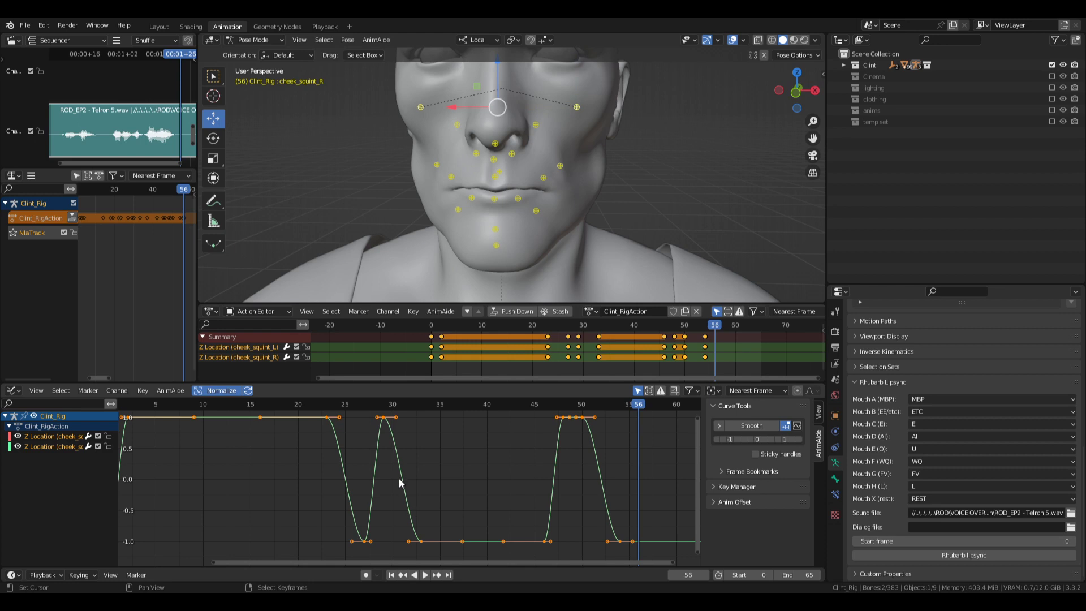
key(Home)
ctrl+middle_drag(400, 480, 383, 487)
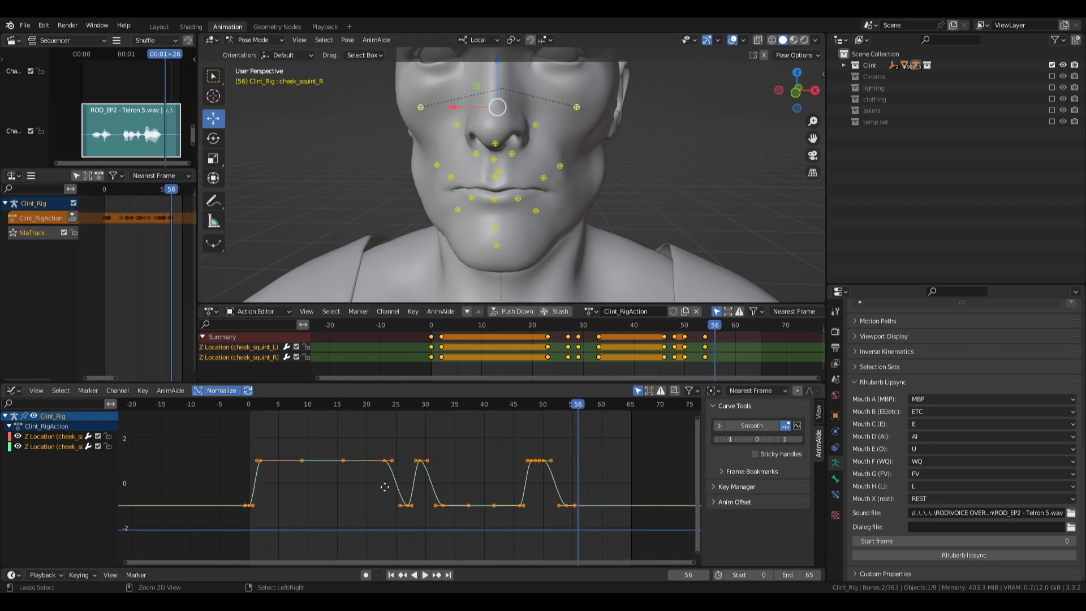
key(alt+a)
middle_drag(267, 498, 317, 498)
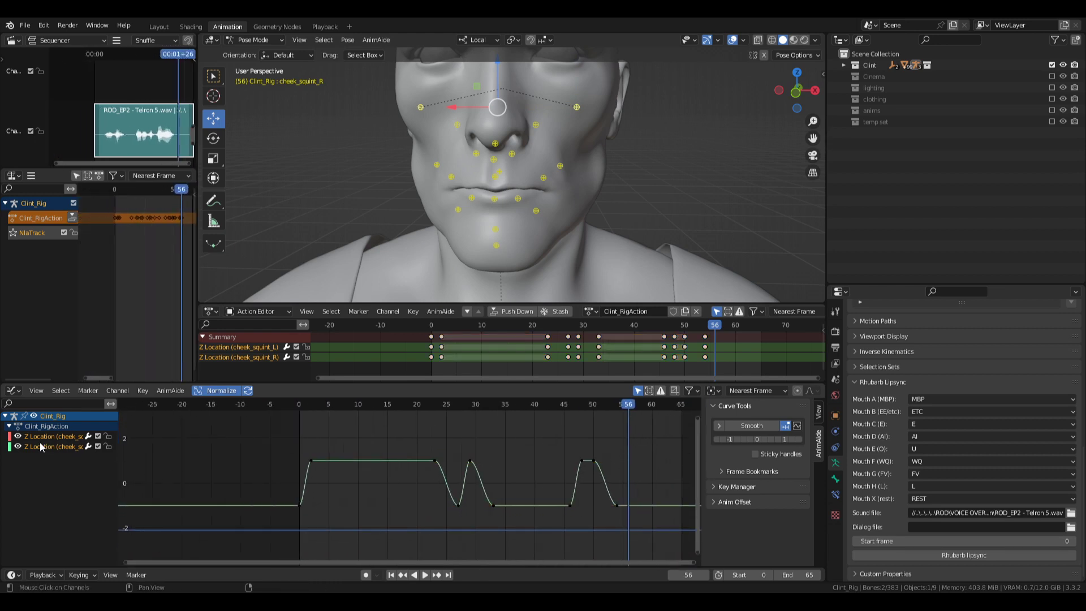
- Rotate the handles of the cheek squint curves' frame 2 and frame 23 keyframes to start rounding the first plateau
key(r)
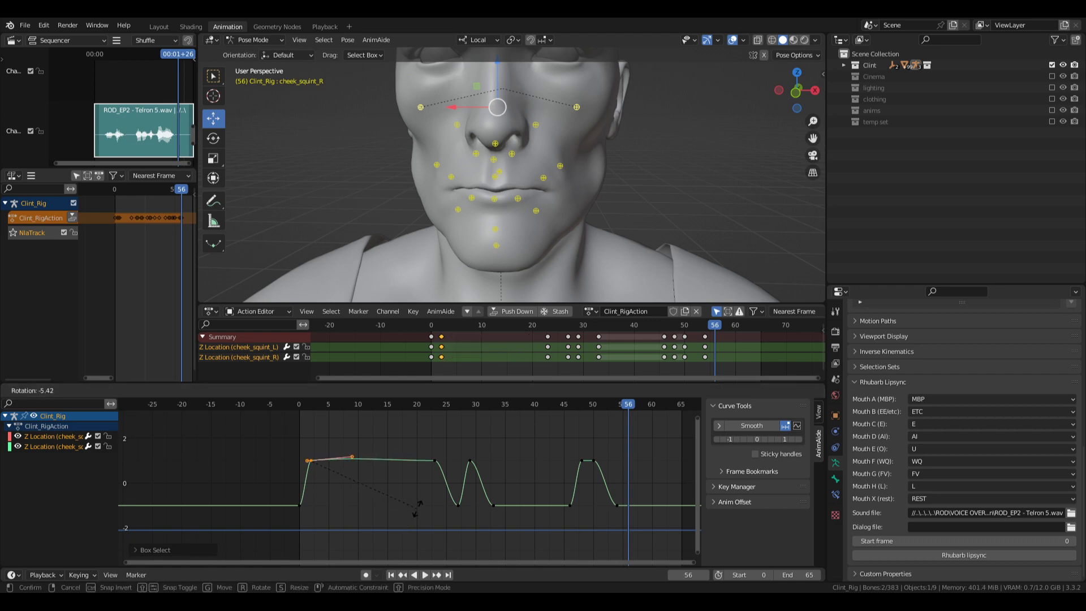
click(418, 502)
right_drag(419, 483, 459, 449)
key(r)
click(494, 462)
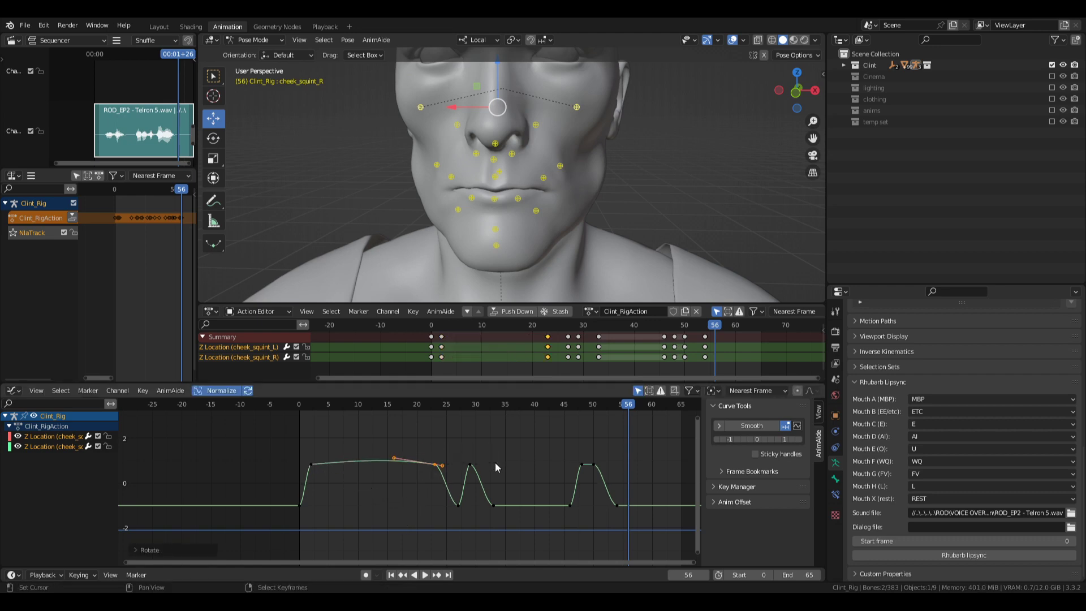
- Rotate the frame 2 and frame 23 keyframe handles further to arch the cheek squint curves' first plateau more strongly
click(307, 462)
key(r)
click(404, 470)
key(r)
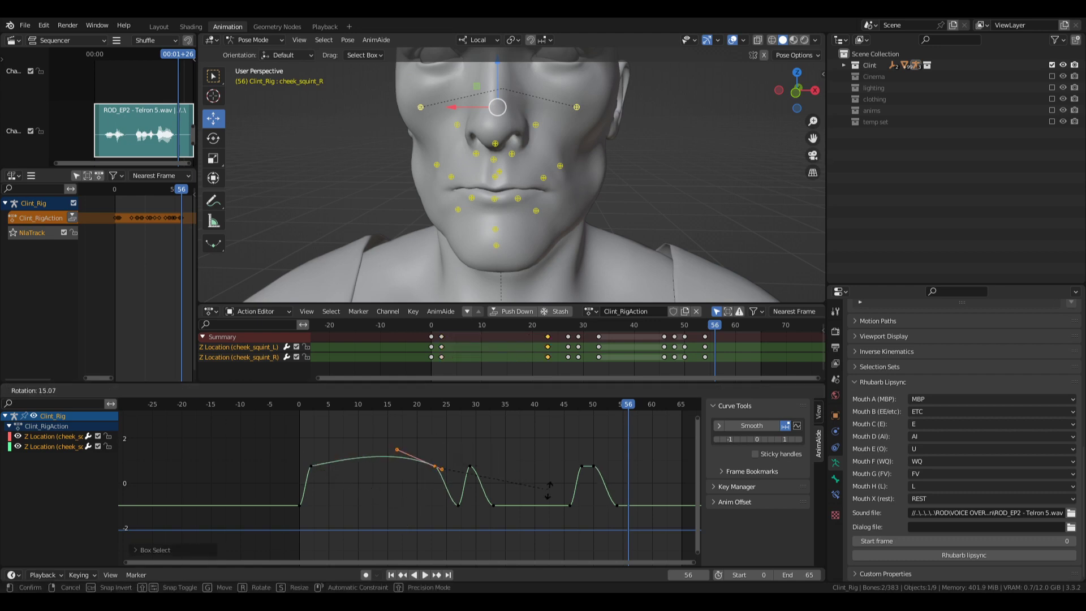
click(517, 534)
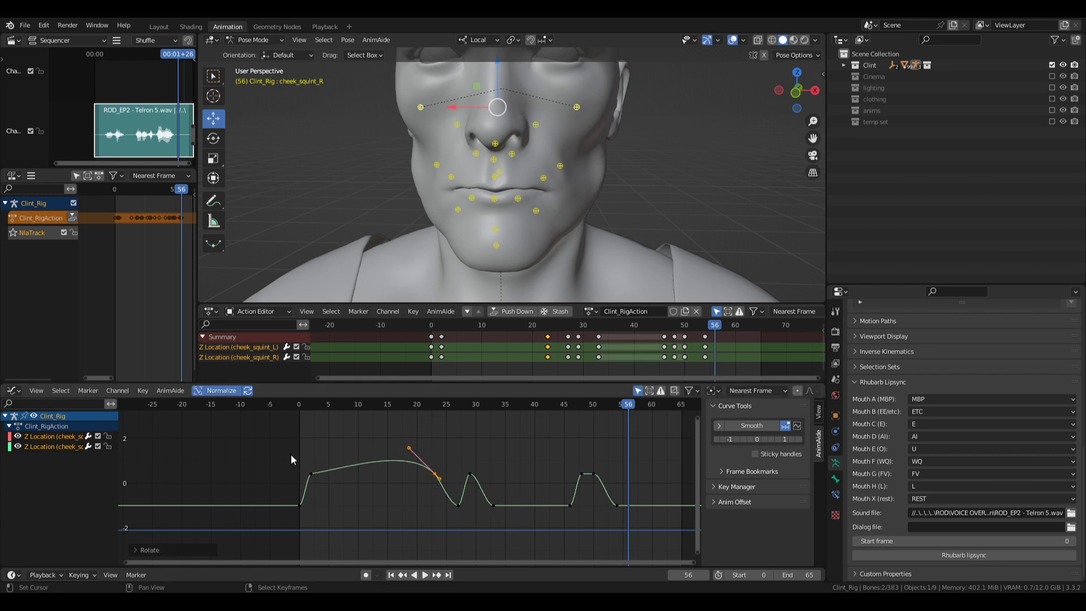
drag(291, 453, 334, 487)
key(r)
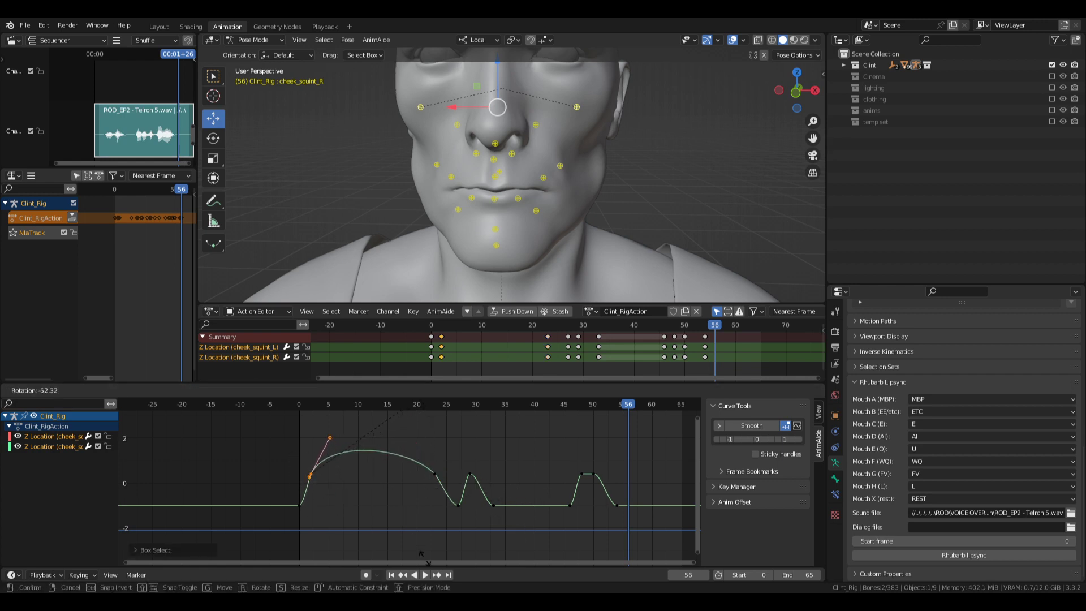
click(323, 518)
- Fine-tune the rotation of the cheek squint curves' frame 23 keyframe handles
scroll(326, 505, up, 4)
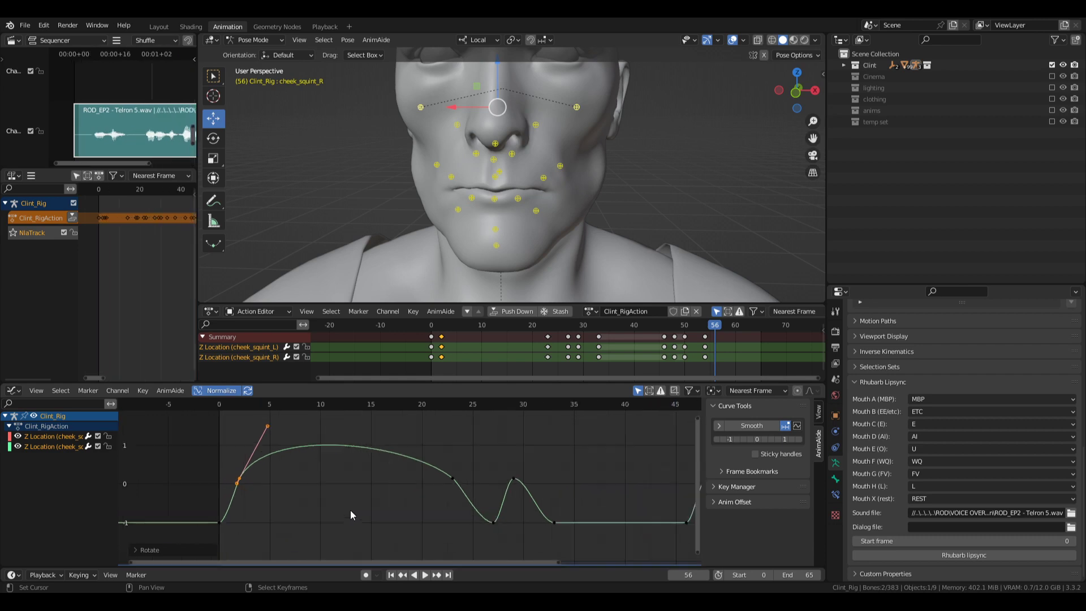
middle_drag(556, 519, 405, 505)
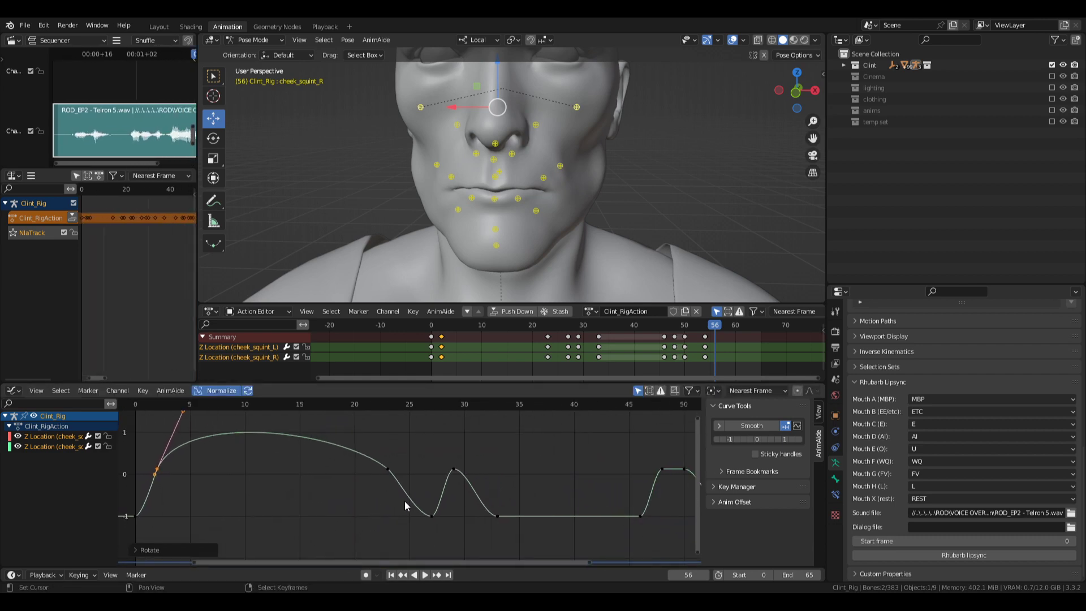
drag(375, 446, 421, 499)
key(r)
click(533, 463)
- Rotate the cheek squint curves' frame 33 keyframe handles about 38 degrees and the frame 46 handles oppositely to form a rounded valley
middle_drag(592, 509, 532, 498)
key(r)
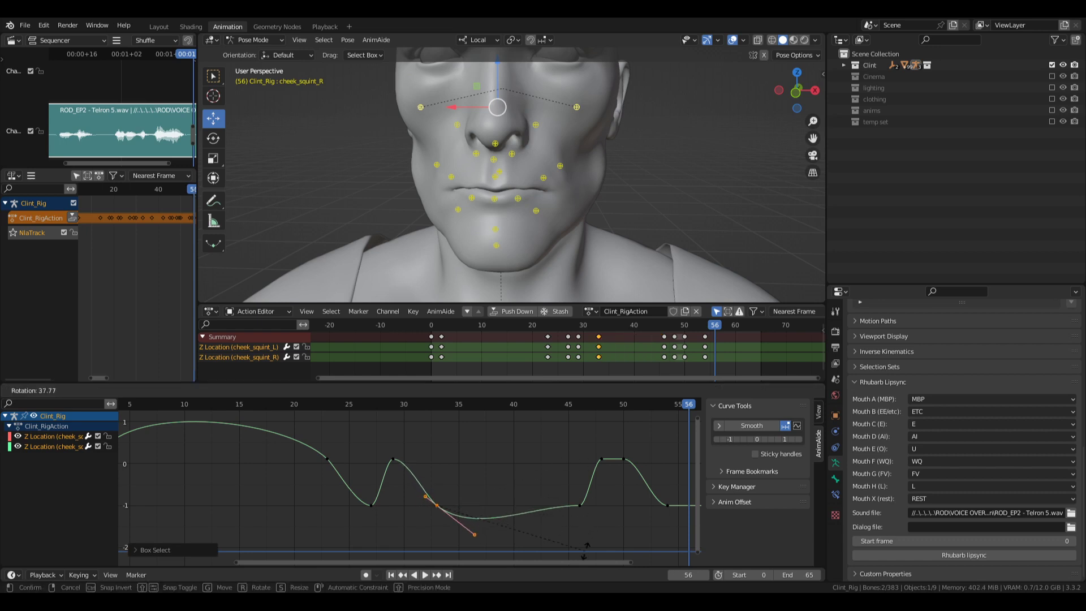
click(586, 548)
drag(569, 488, 595, 528)
key(r)
click(626, 432)
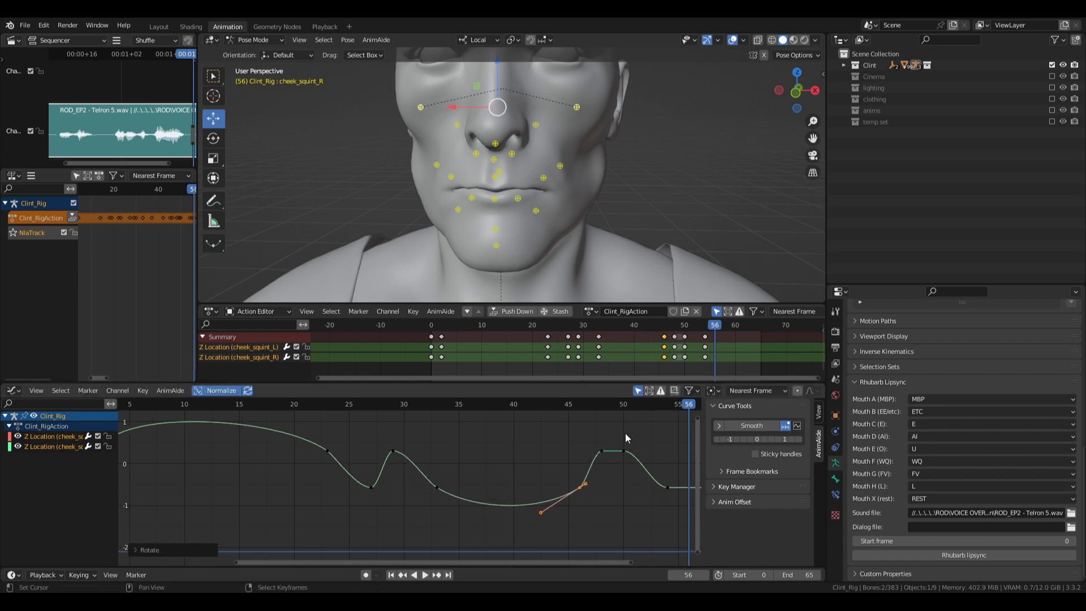
- Rotate the cheek squint curves' frame 48 keyframe handles upward and the frame 50 handles about 42 degrees downward to round the last peak
middle_drag(625, 432, 431, 437)
drag(417, 467, 416, 467)
key(r)
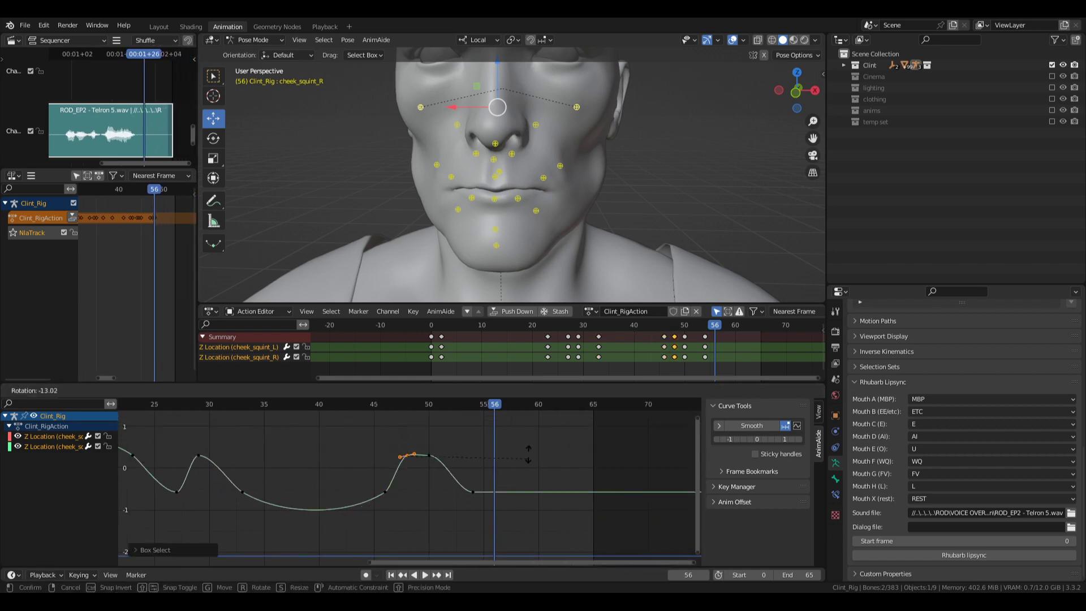
click(470, 539)
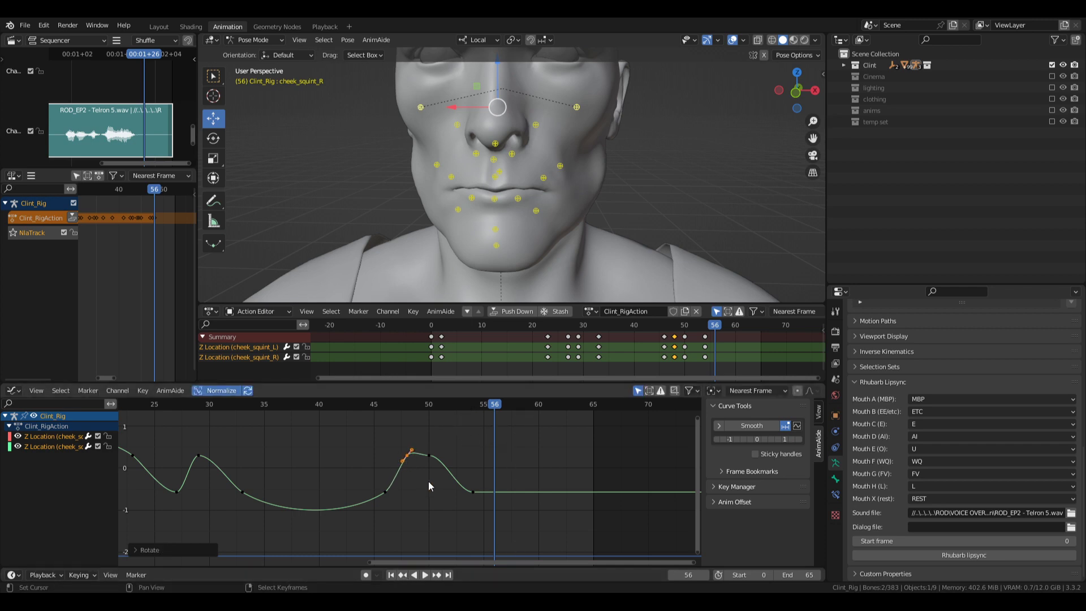
key(r)
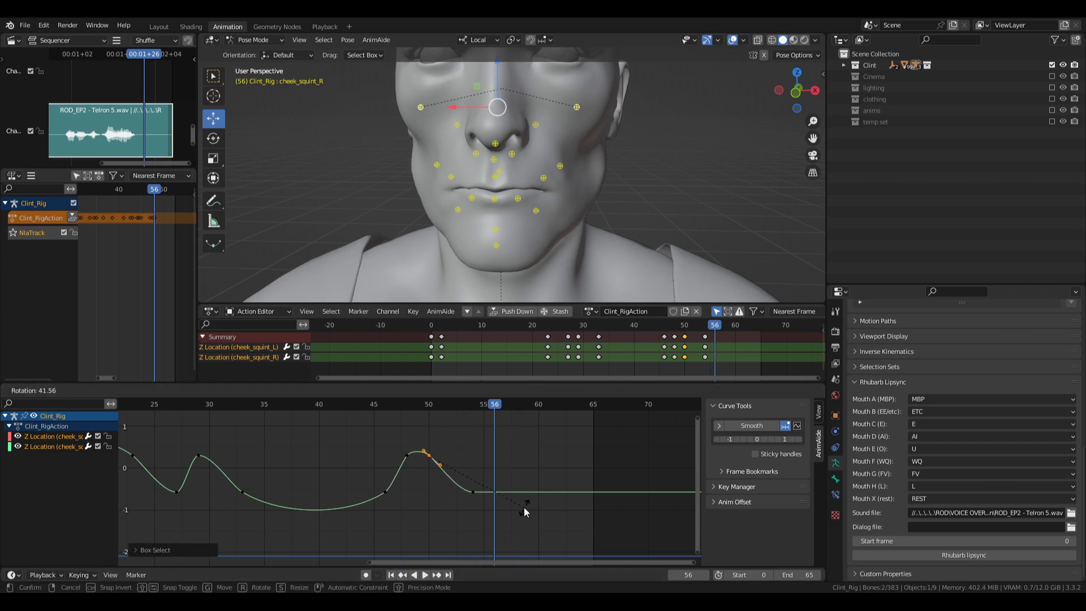
click(524, 507)
- Save the file, frame the complete cheek squint curves, and play the animation from the start
key(shift+Left)
key(Home)
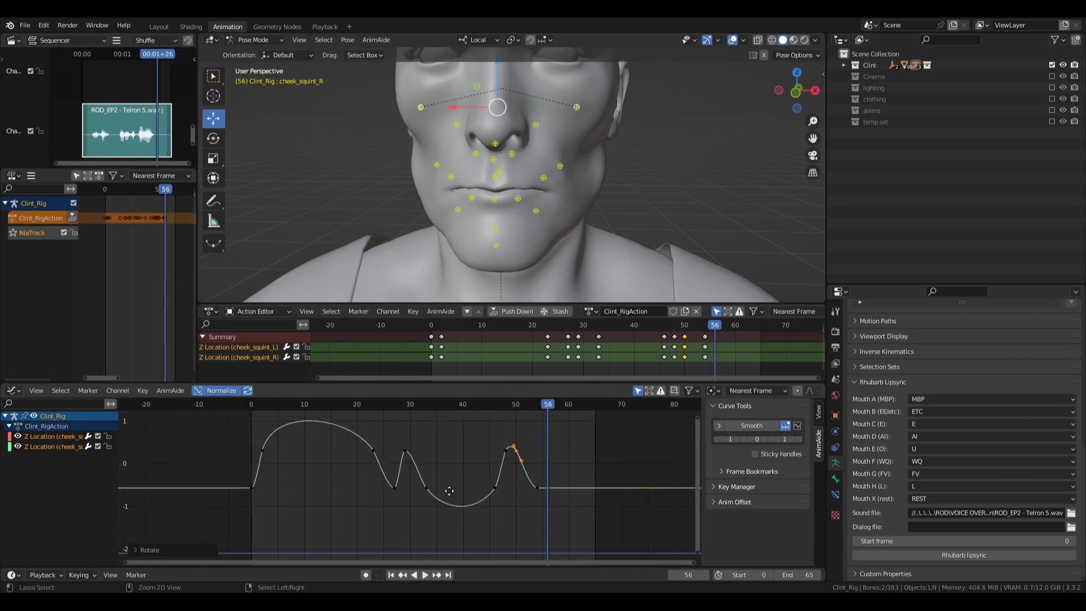
key(space)
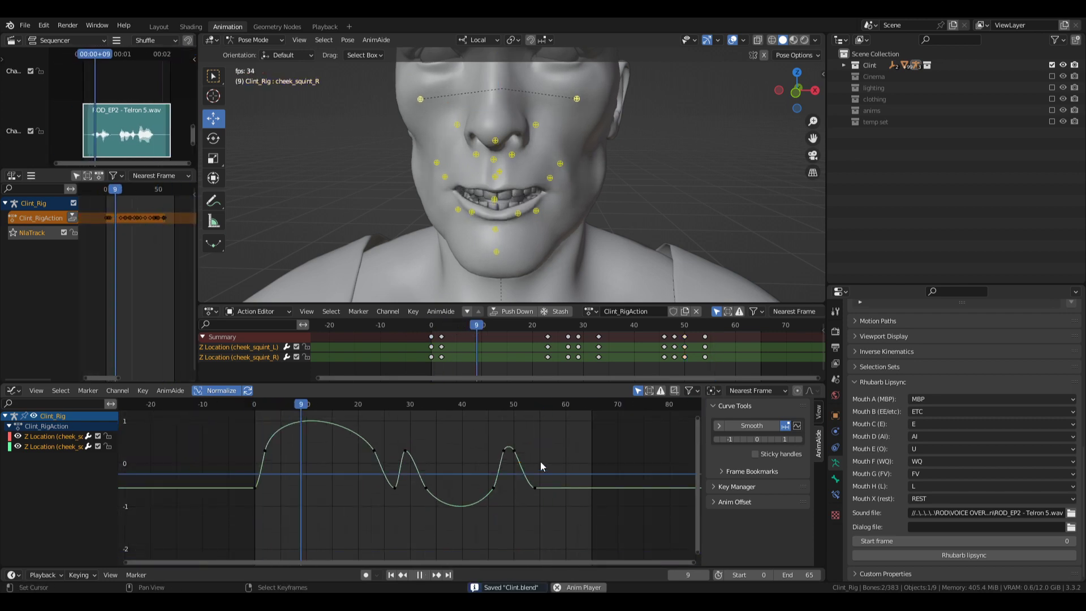
- Hide the viewport overlays and play the facial animation from a three-quarter view of the face
key(Escape)
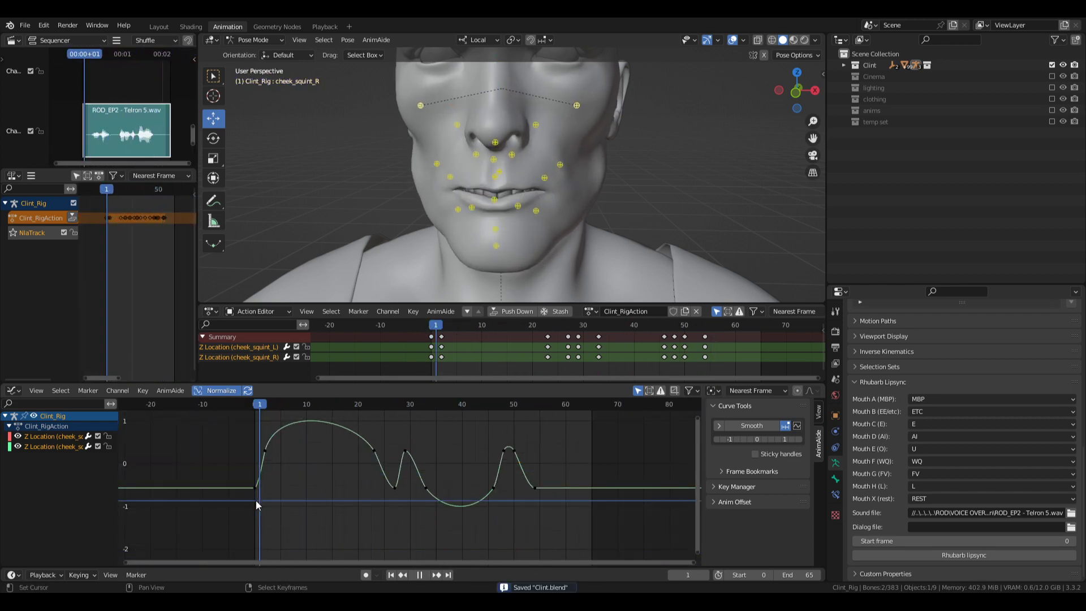
middle_drag(441, 238, 737, 66)
click(734, 42)
key(space)
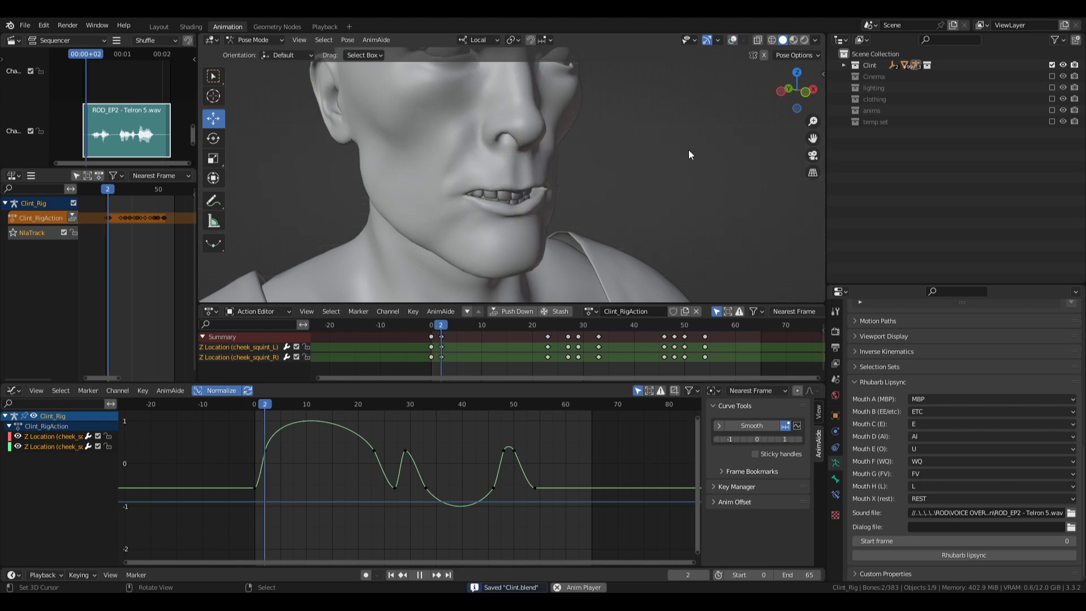
key(space)
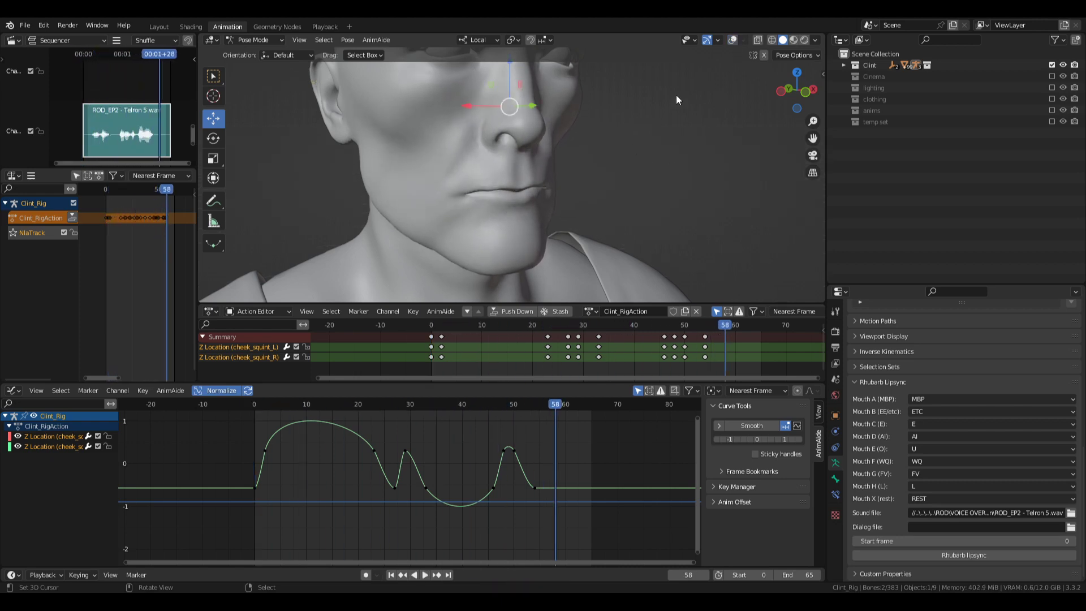
- Select both mouth_smile_frown controls from the front and delete their X Location channels, keeping only the Z Location curves
middle_drag(628, 154, 565, 165)
click(563, 165)
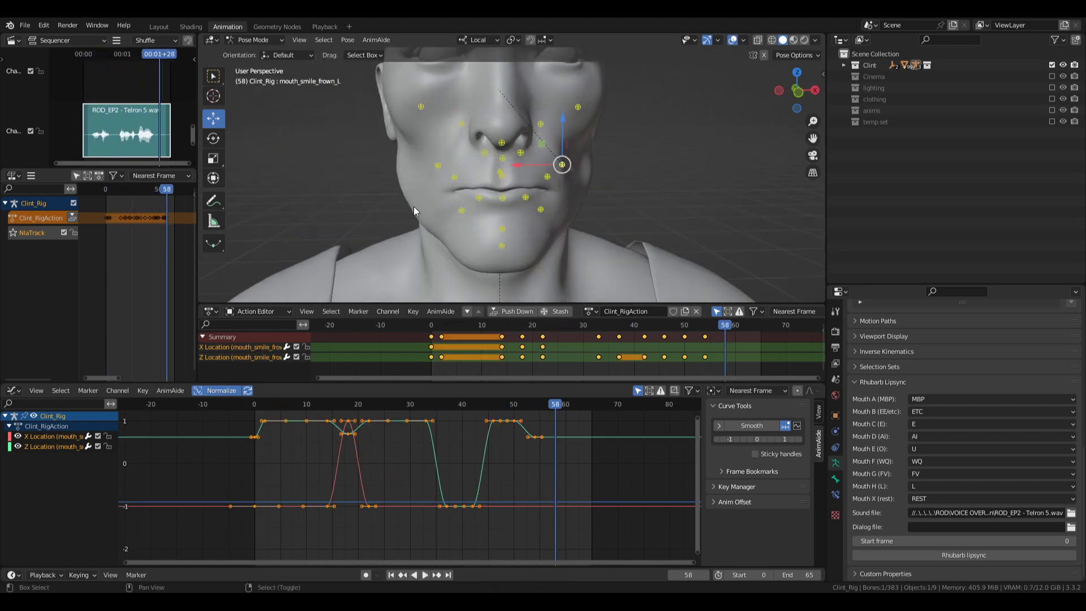
shift+click(437, 165)
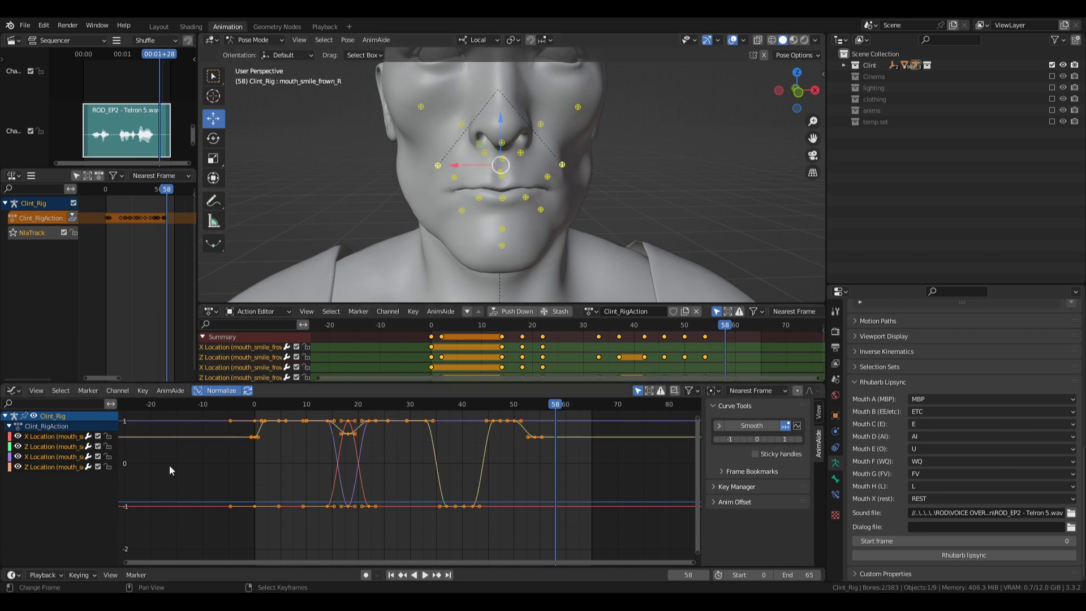
click(49, 459)
key(x)
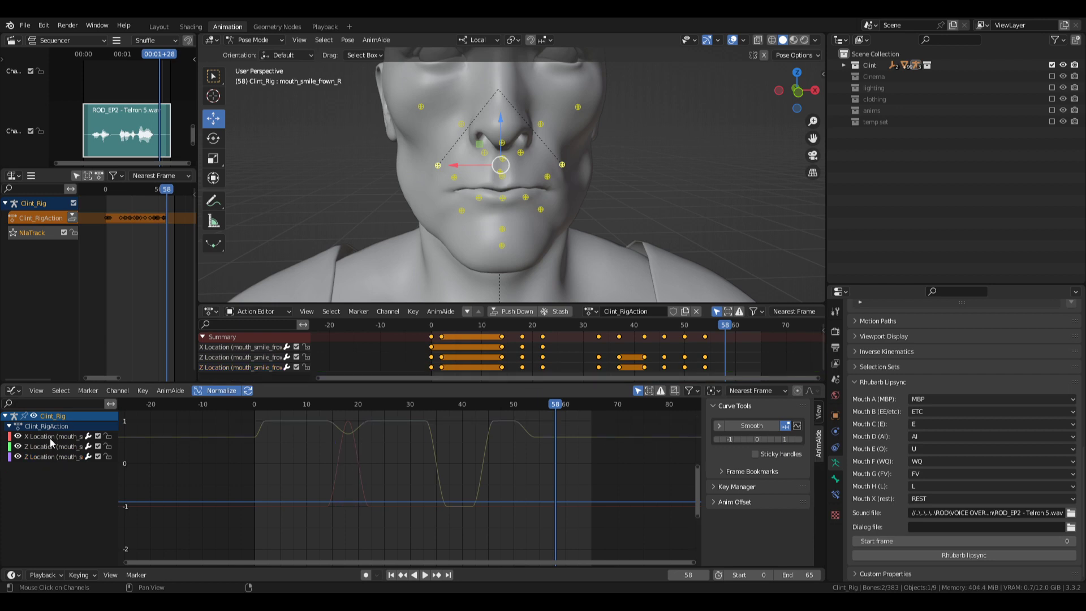
click(49, 438)
key(x)
- Smooth all keyframes on the two mouth_smile_frown Z Location curves
key(a)
ctrl+middle_drag(402, 486, 419, 511)
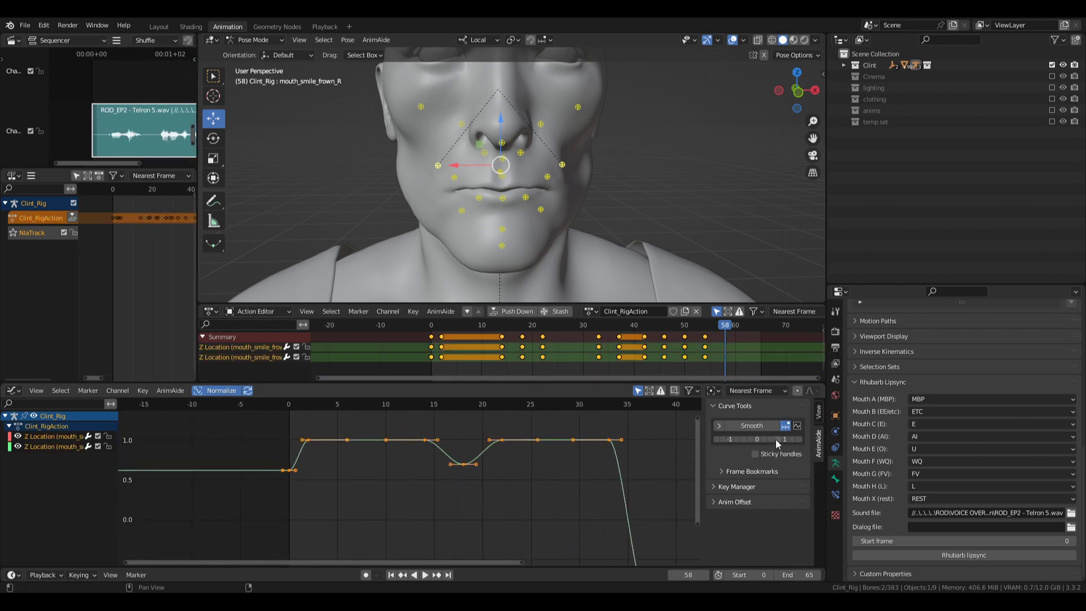
click(772, 439)
click(763, 439)
click(762, 440)
key(alt+a)
scroll(339, 481, down, 5)
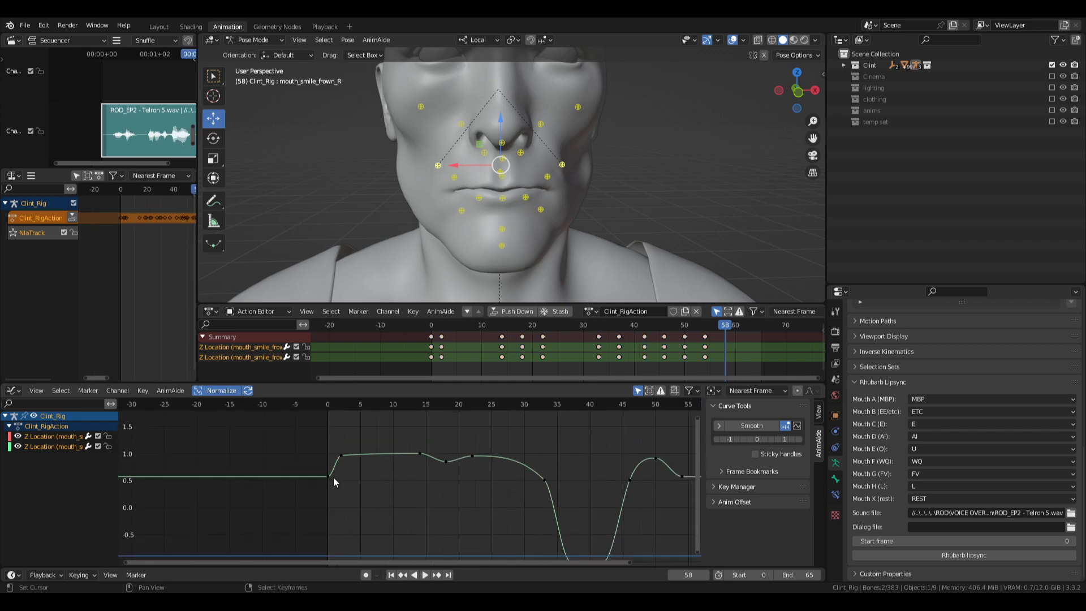
- Rotate the mouth_smile_frown curves' frame 2 keyframe handles upward and the frame 14 handles downward to round the first plateau
key(r)
click(422, 476)
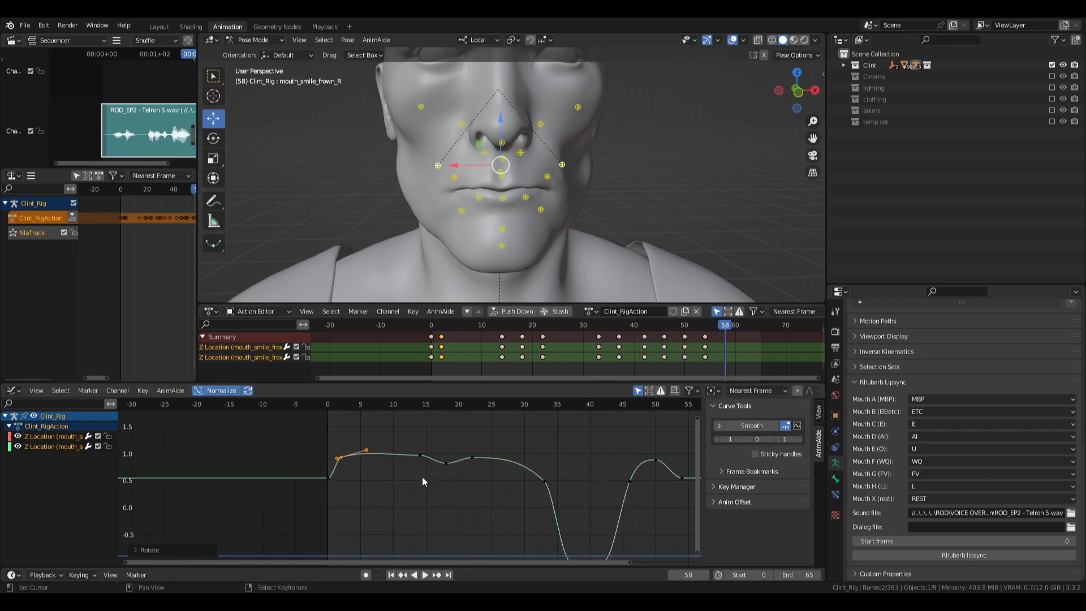
key(r)
click(502, 484)
- Rotate the mouth_smile_frown curves' frame 42 keyframe handles upward and the frame 37 handles downward to round the valley floor
middle_drag(573, 526, 466, 433)
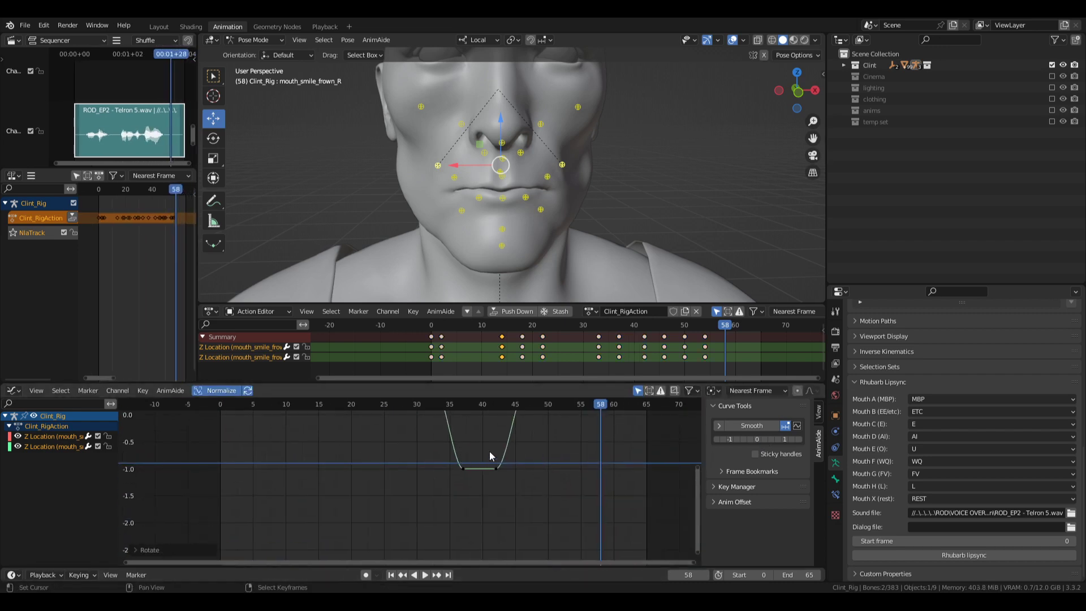
drag(489, 450, 510, 481)
key(r)
click(549, 443)
key(r)
click(571, 517)
middle_drag(508, 441, 520, 511)
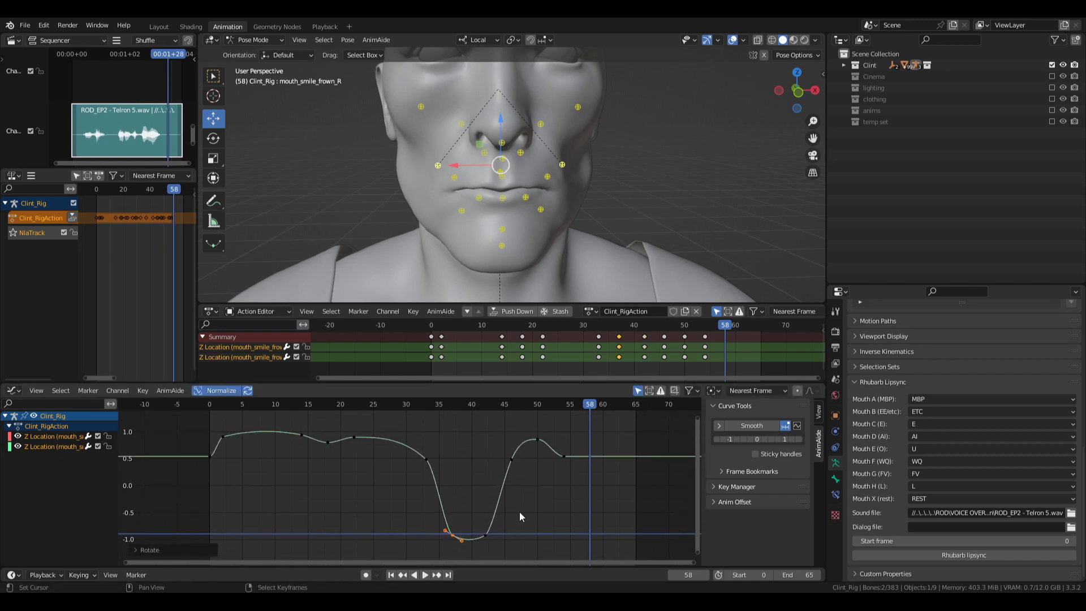
- Save the file and play the mouth_smile_frown animation from the start in the front view
key(shift+Left)
key(space)
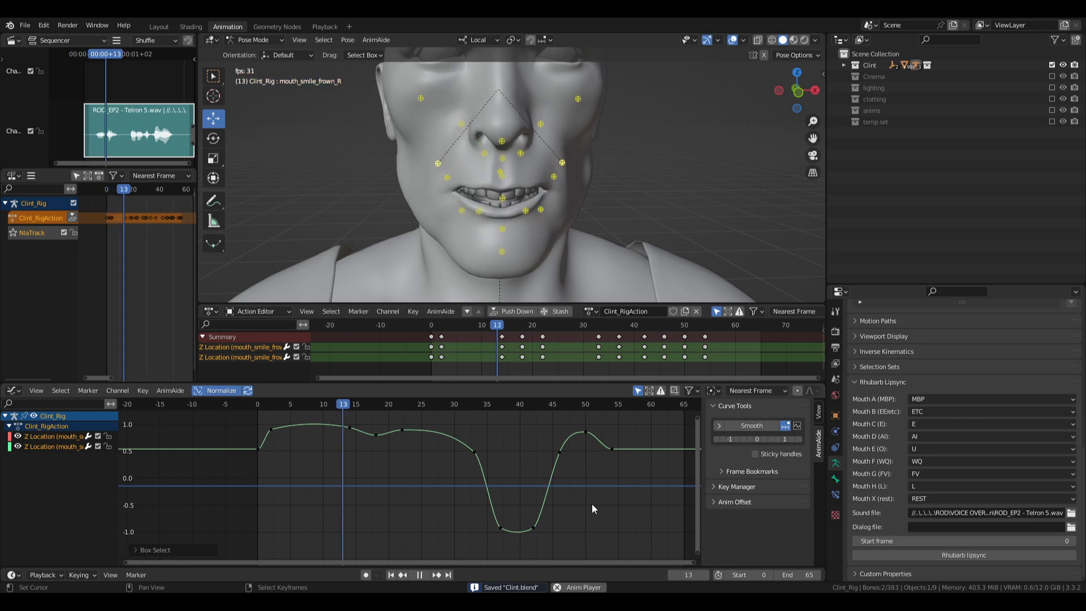
key(Escape)
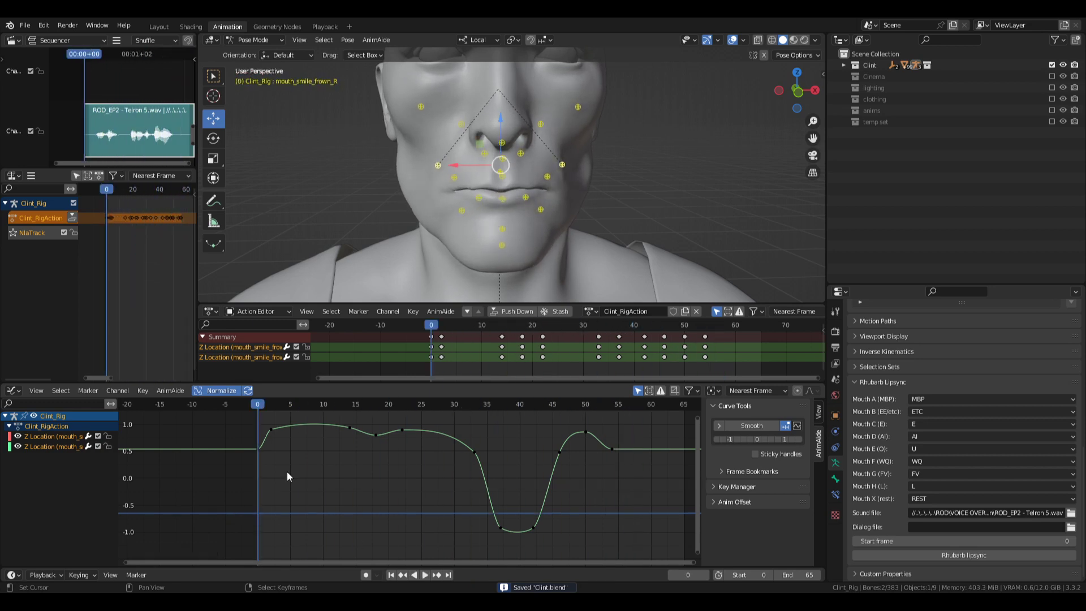
- Hide the overlays, replay the animation from the start at a three-quarter angle, and save the file
click(732, 41)
middle_drag(645, 187, 636, 216)
key(space)
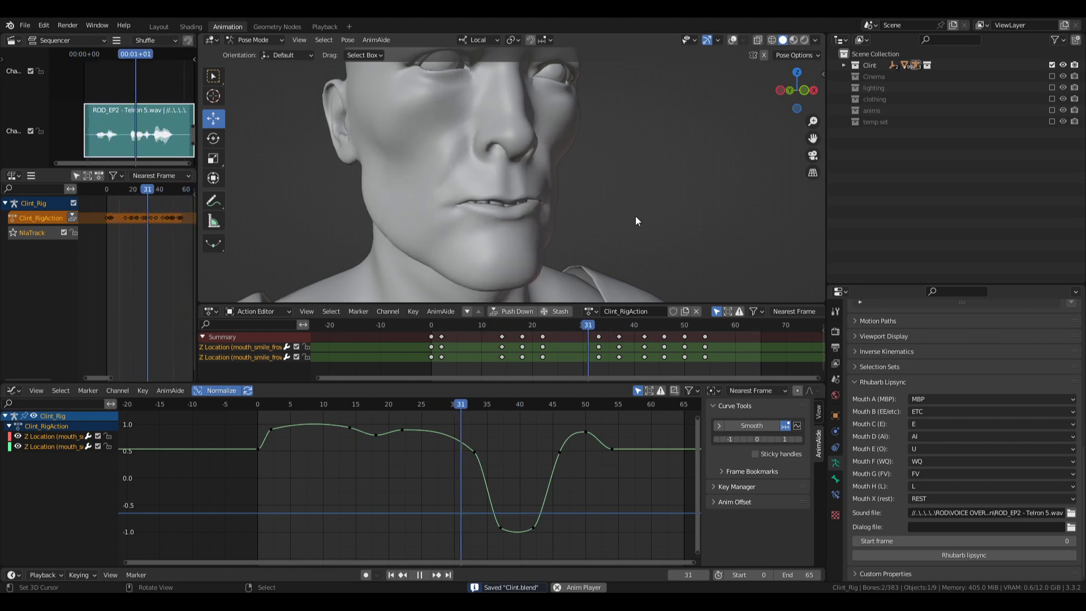
key(space)
key(shift+Left)
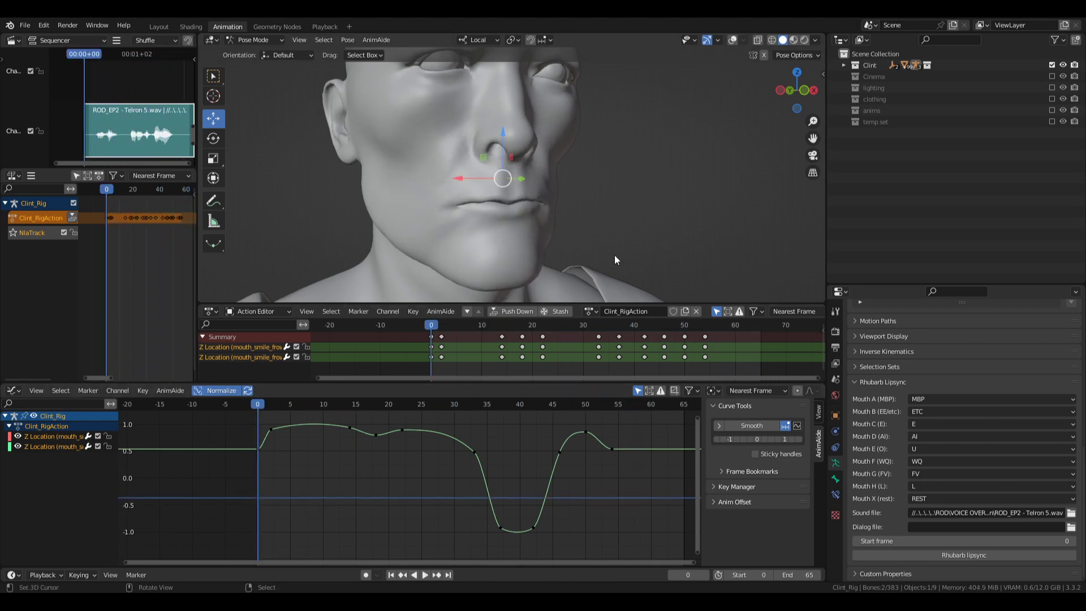
key(space)
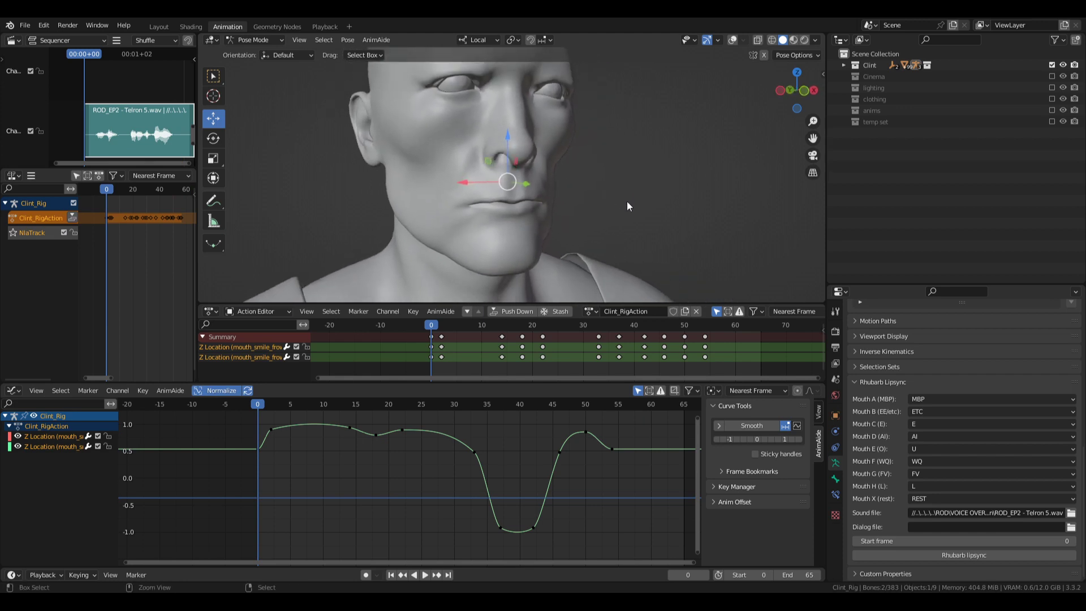
key(space)
key(ctrl+s)
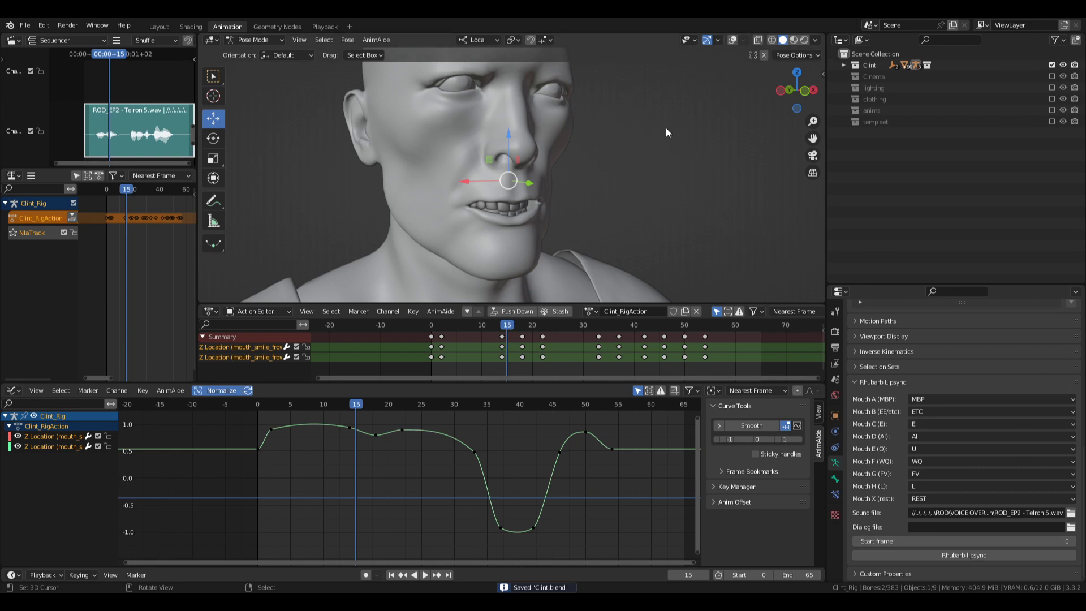
- Select every facial control and all their keyframes, and lightly smooth all the curves while the animation plays from the start
key(shift+s)
key(shift+alt+z)
middle_drag(616, 198, 587, 201)
right_click(508, 256)
key(a)
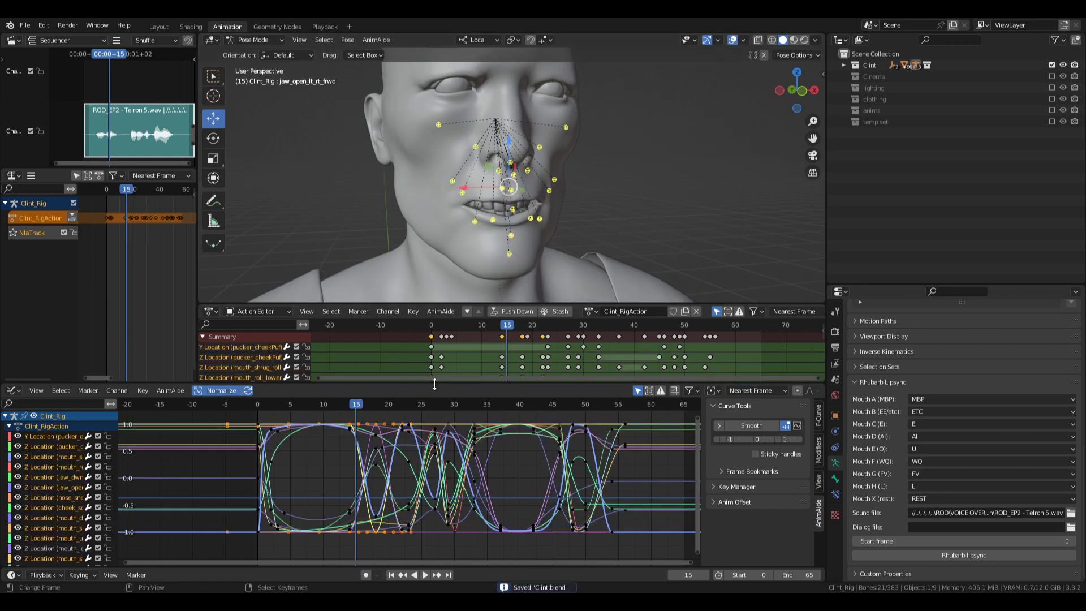
key(a)
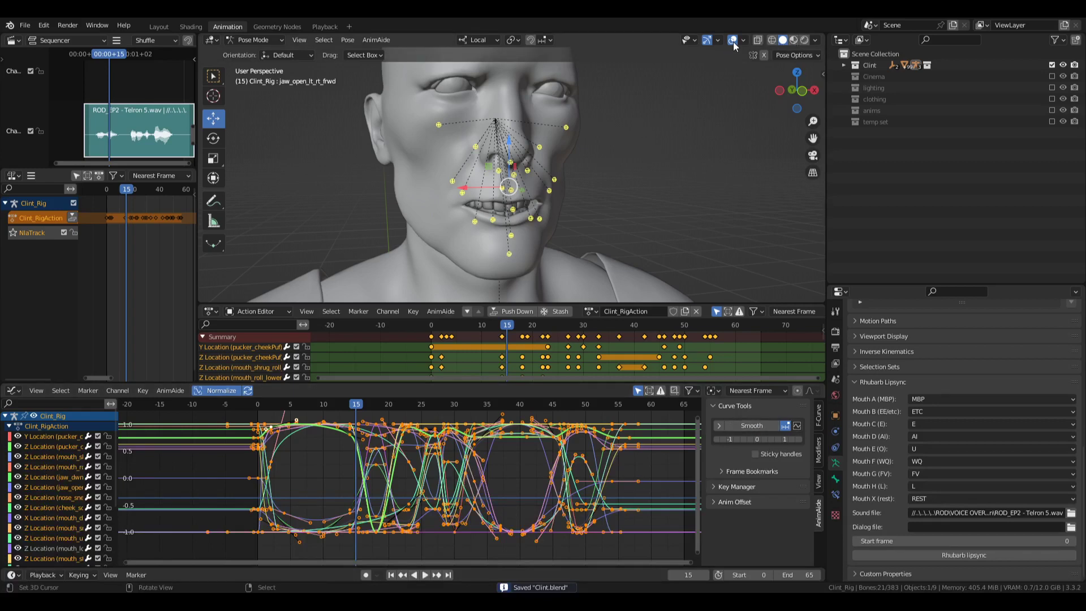
key(shift+Left)
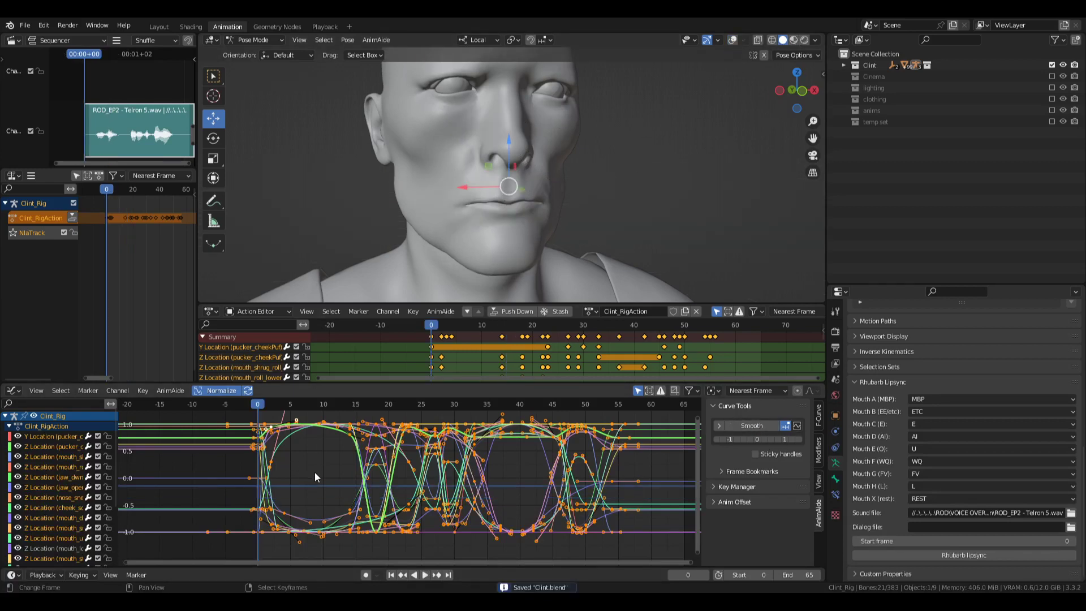
key(space)
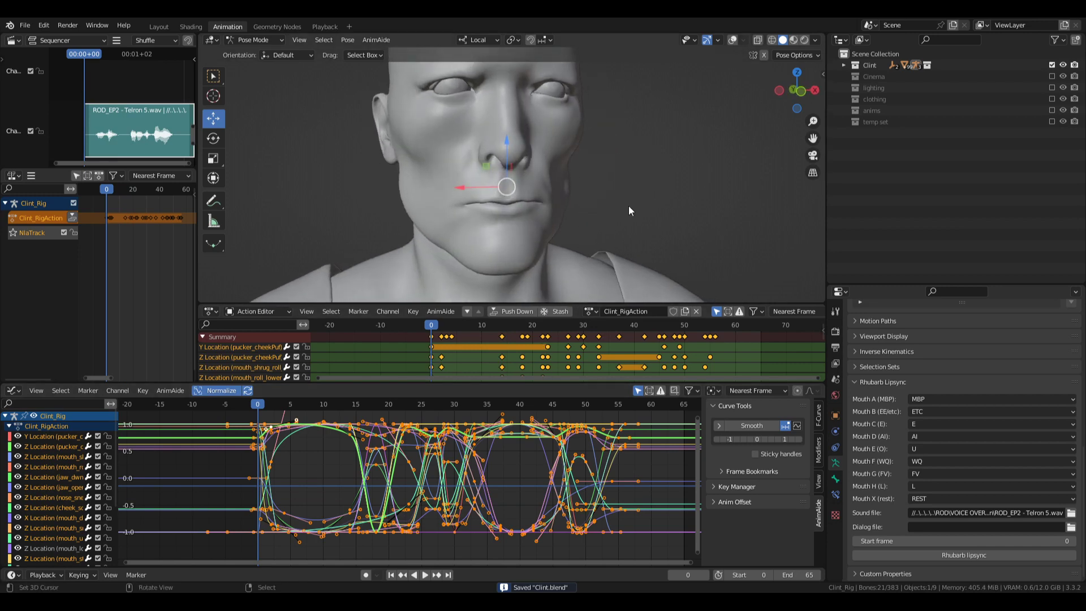
click(755, 425)
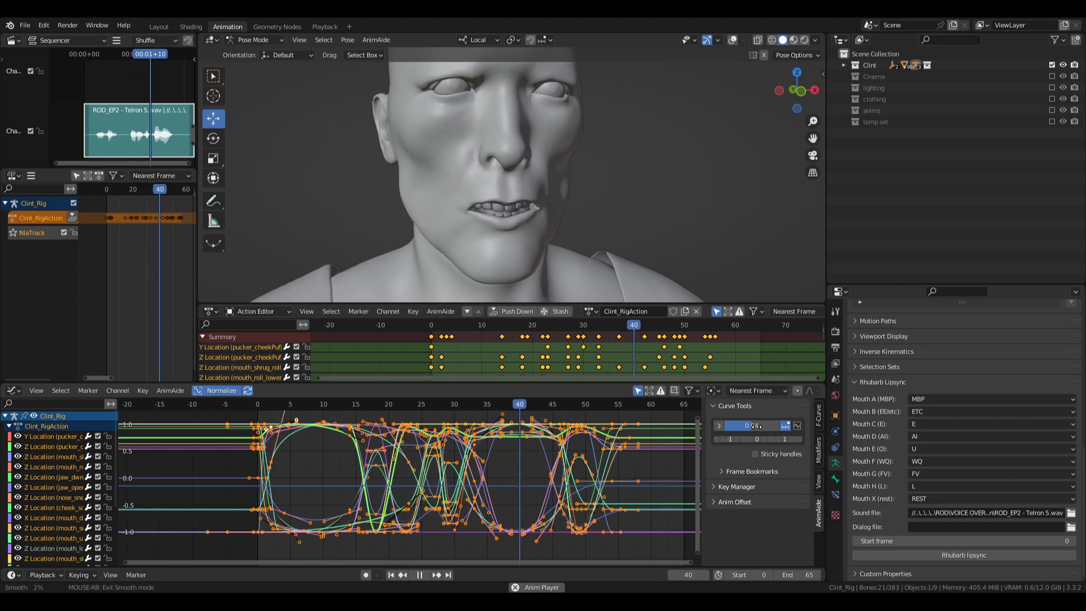
mouse_move(754, 425)
mouse_down()
mouse_move(761, 438)
mouse_move(796, 438)
mouse_move(765, 438)
mouse_up()
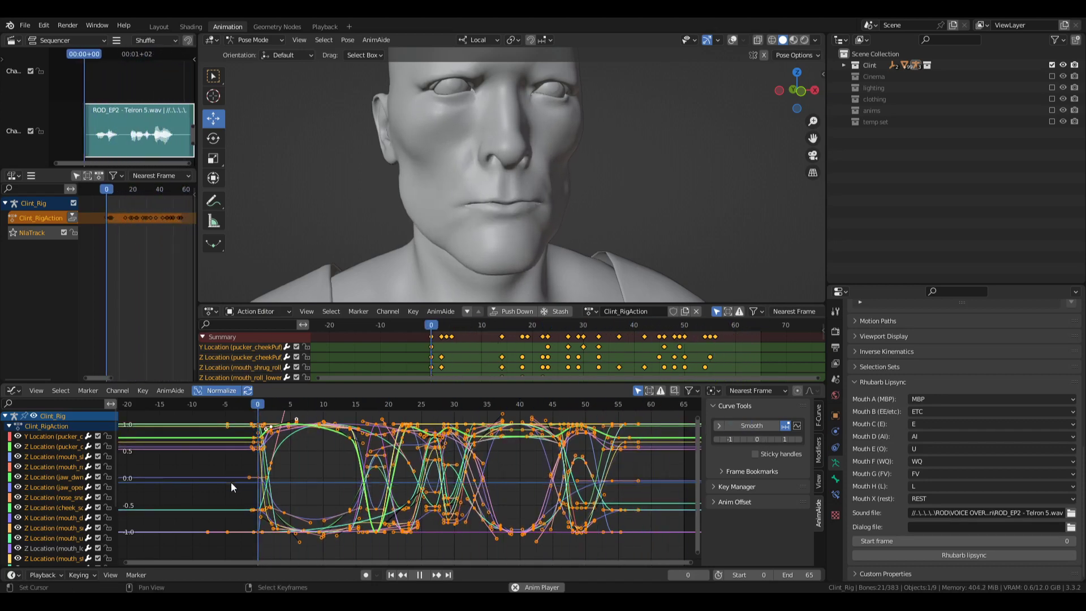
- Return to frame 0, reselect all facial controls, save the file, and play the smoothed animation
click(630, 247)
key(space)
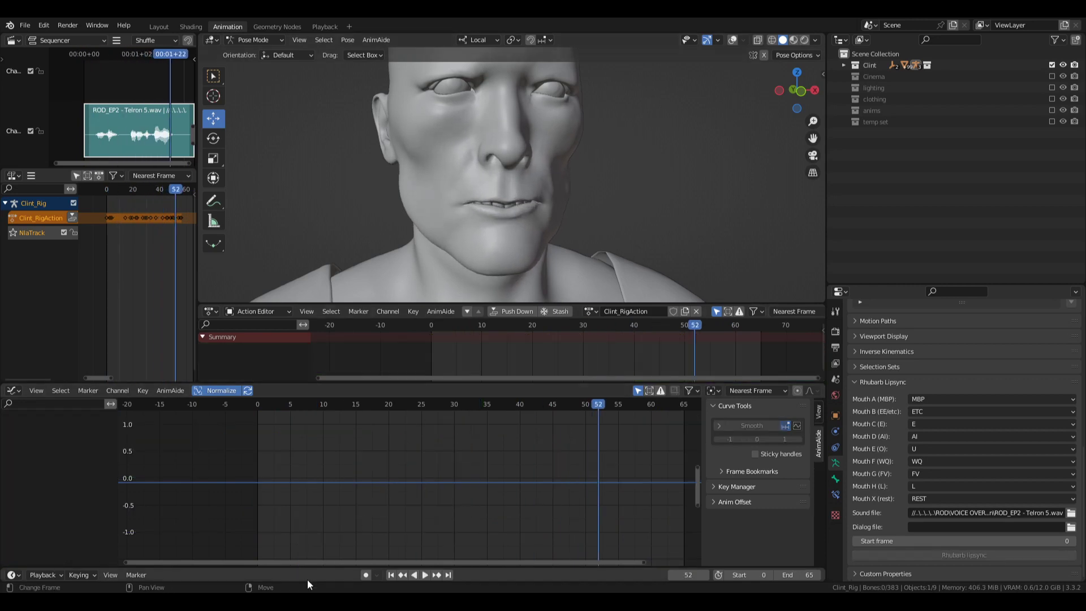
click(390, 575)
key(a)
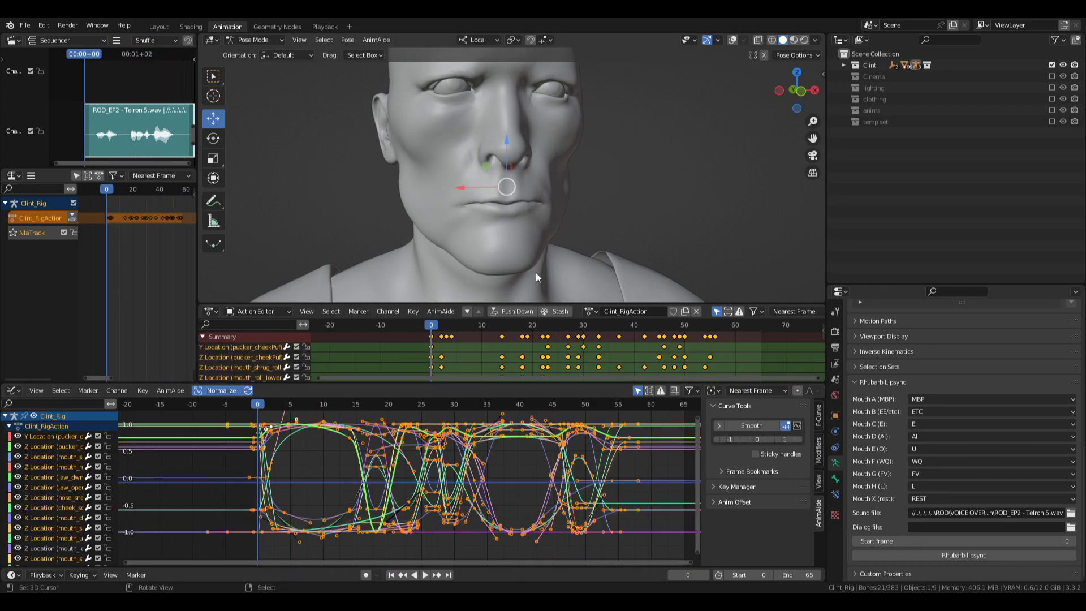
key(ctrl+s)
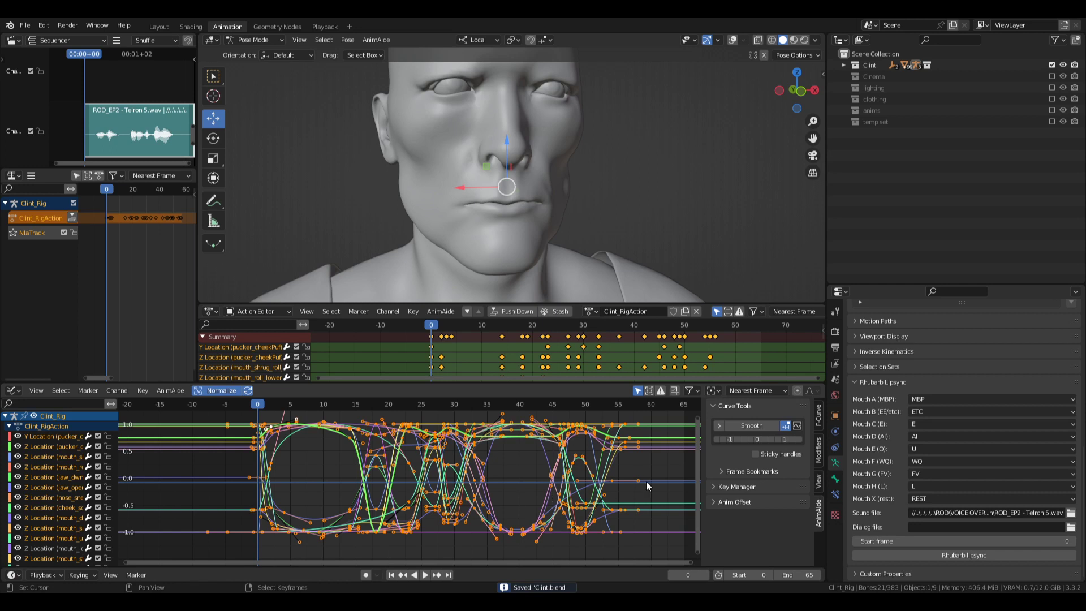
key(space)
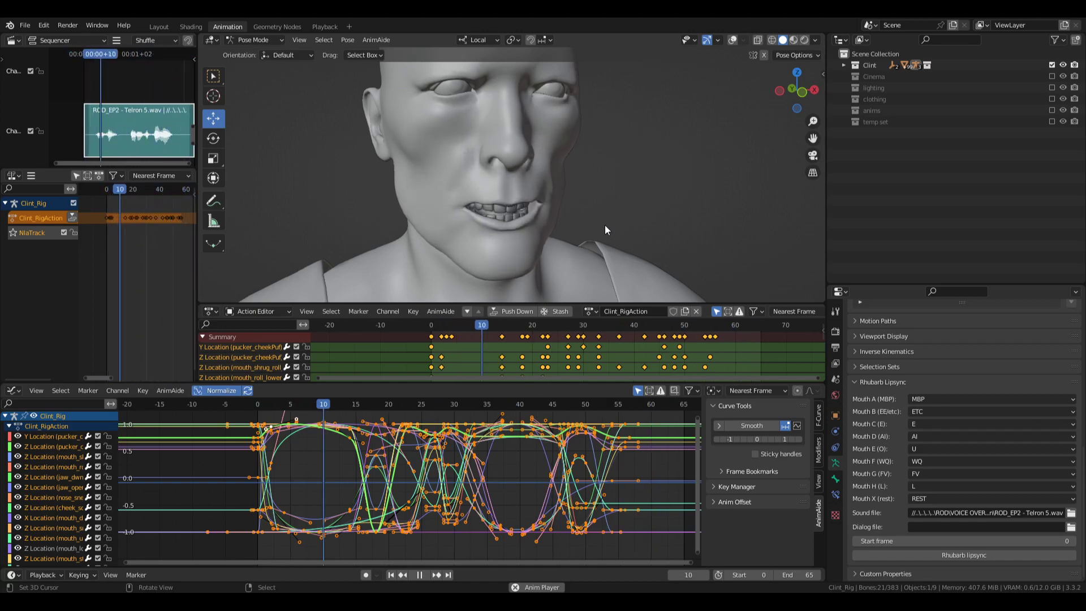
key(space)
- Select the tongue_out control and slightly lower the frame 18 peak of its Y Location curve
middle_drag(616, 212, 648, 158)
scroll(441, 226, up, 3)
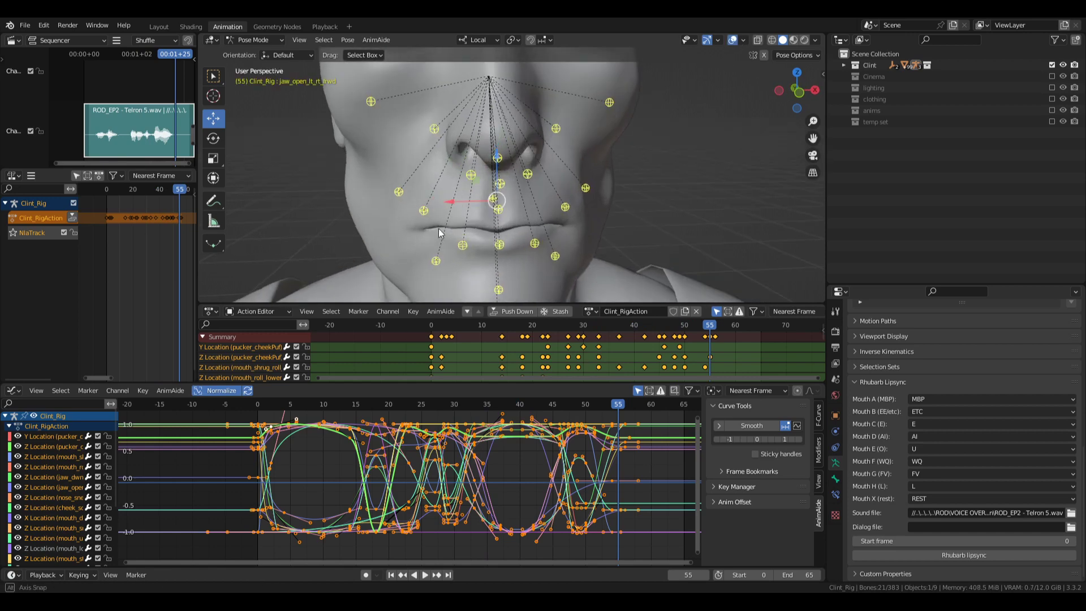
middle_drag(439, 229, 509, 225)
click(507, 201)
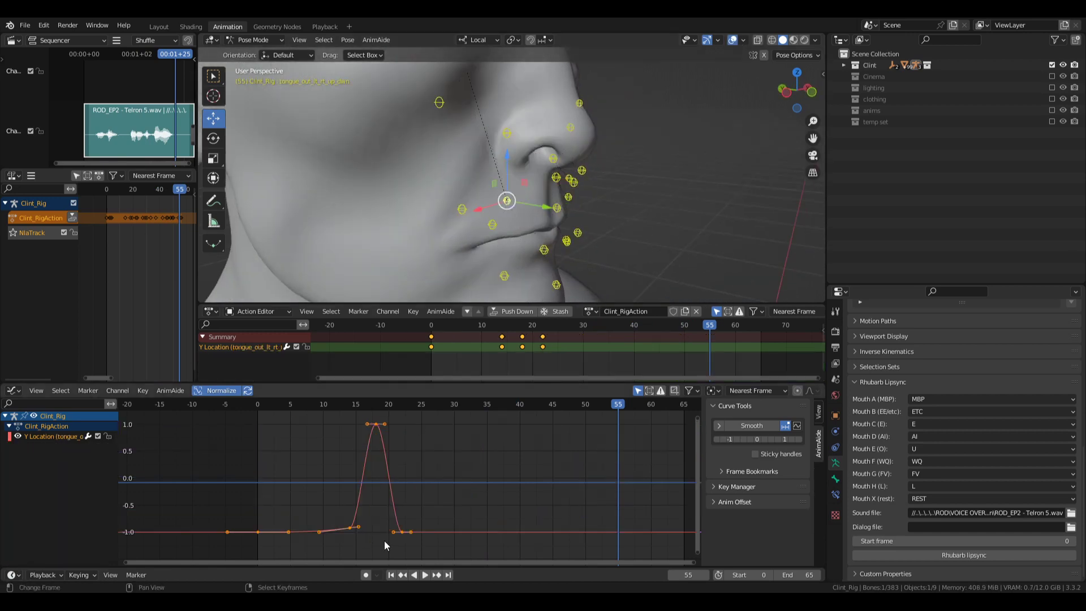
key(g)
key(y)
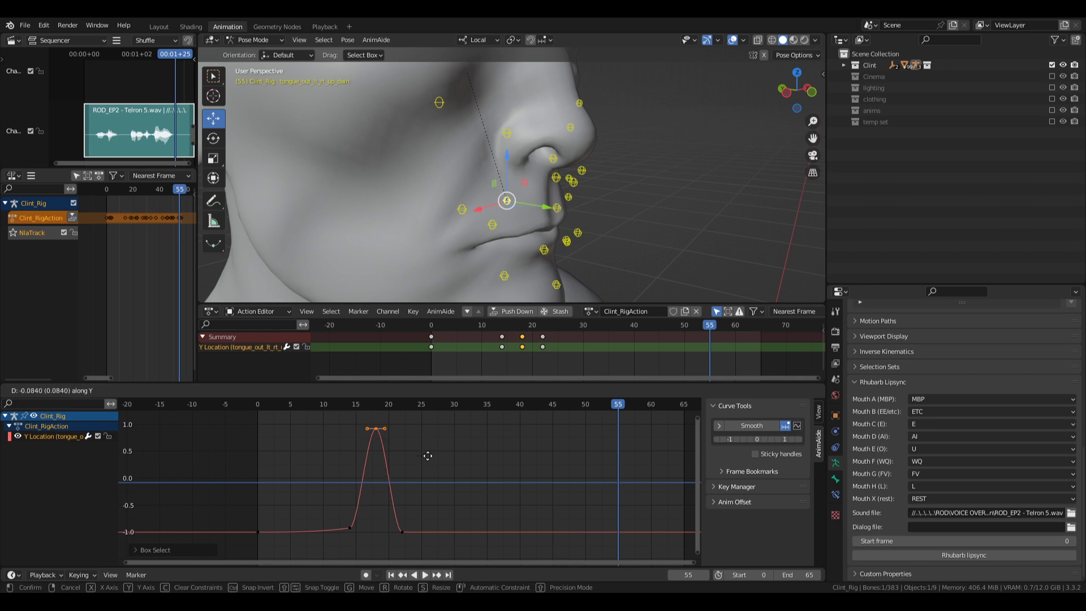
click(427, 463)
- Set the tongue curve's frame 14 keyframe handles to Free and extend its outgoing handle forward and upward to soften the rise
middle_drag(337, 531, 360, 507)
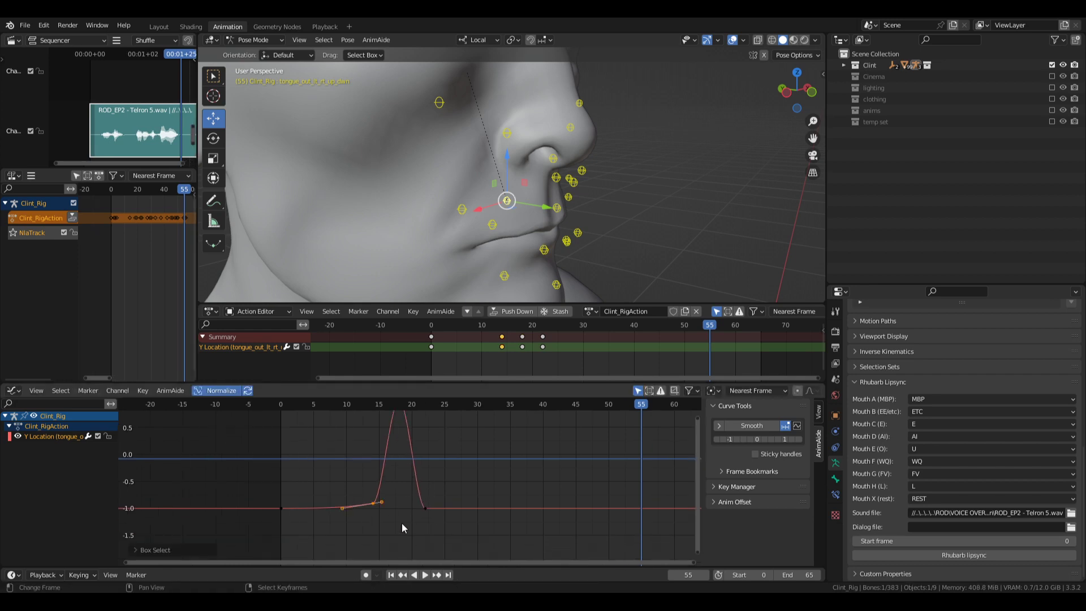
key(v)
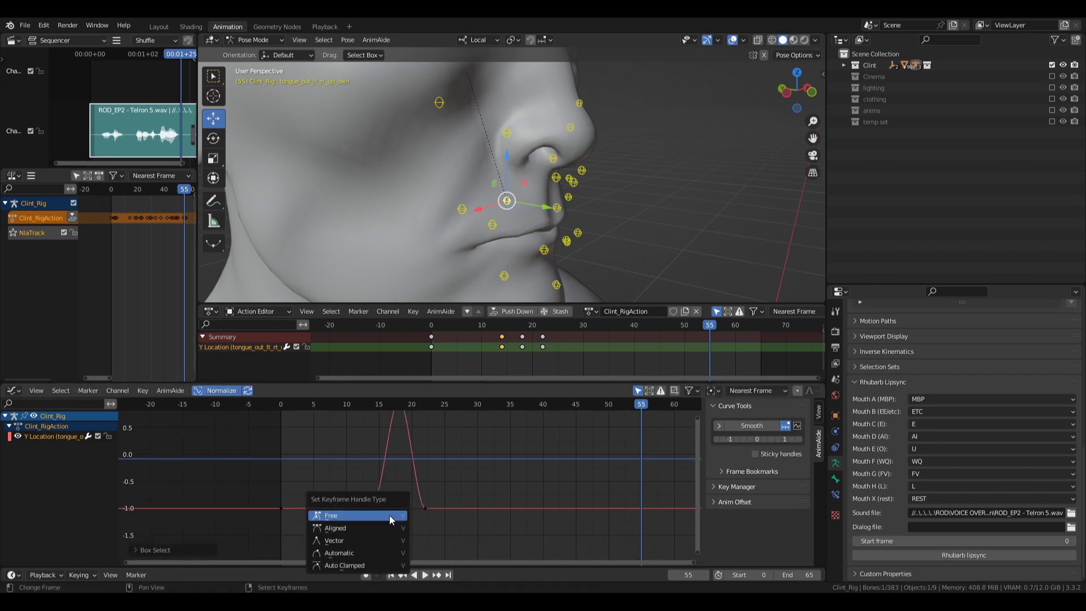
click(391, 516)
click(381, 501)
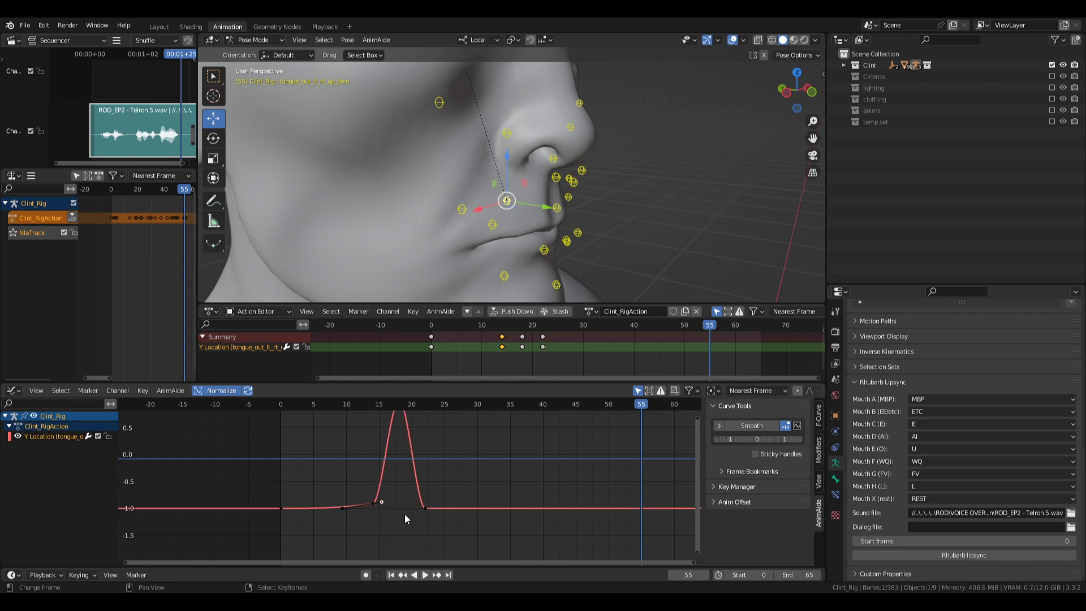
key(g)
click(414, 505)
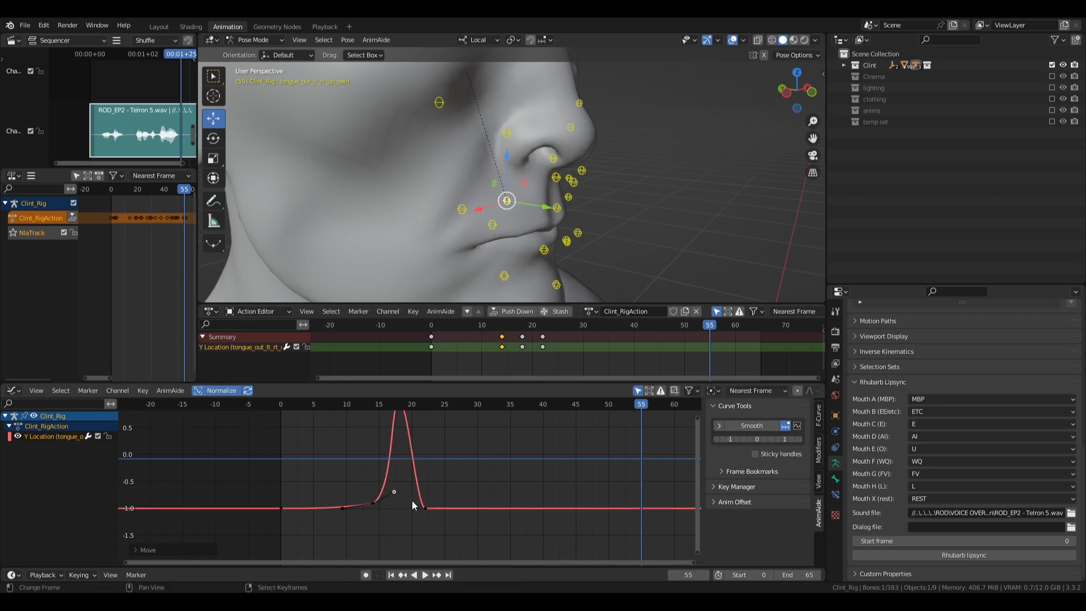
- Move the tongue curve's frame 22 keyframe to frame 25 to lengthen the fall from the peak
text(g3)
click(453, 522)
middle_drag(403, 439, 418, 473)
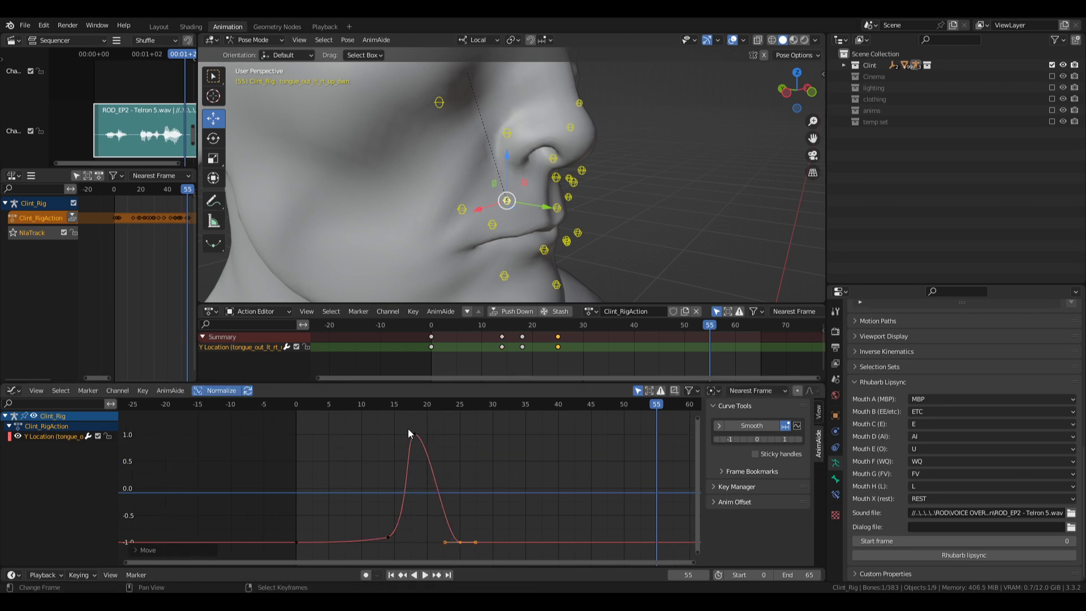
- Set the tongue curve's frame 18 keyframe handles to Free, then raise its incoming handle and pull its outgoing handle forward and down
key(v)
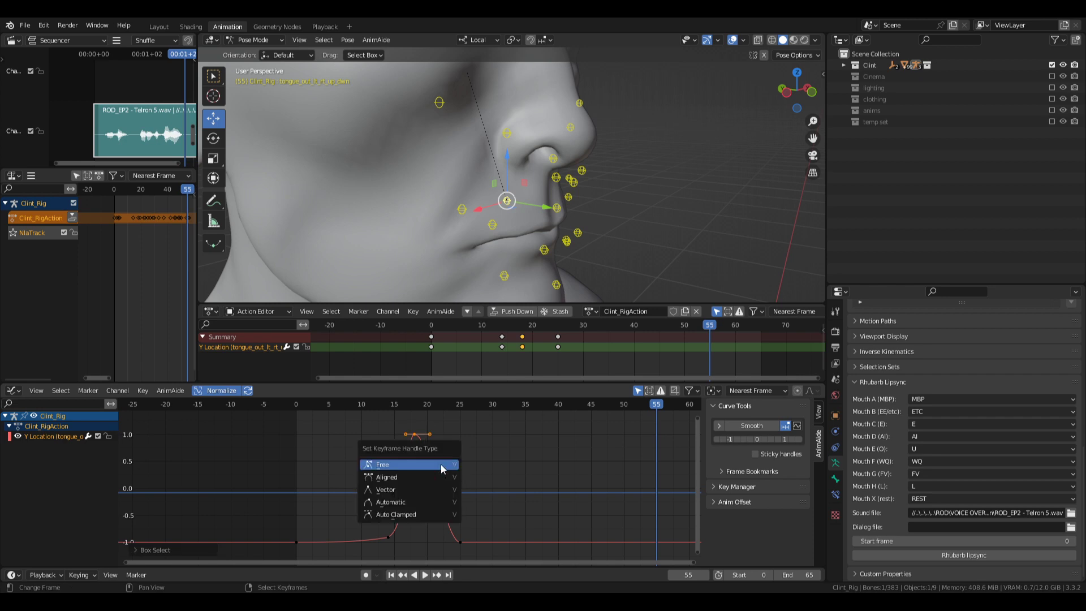
click(440, 462)
key(KP_Decimal)
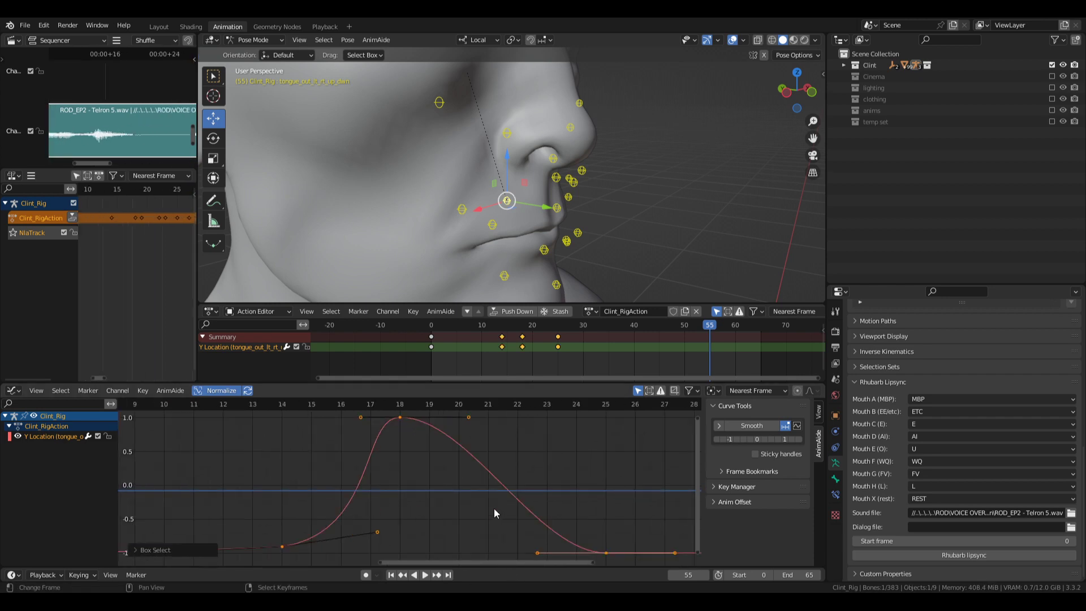
key(g)
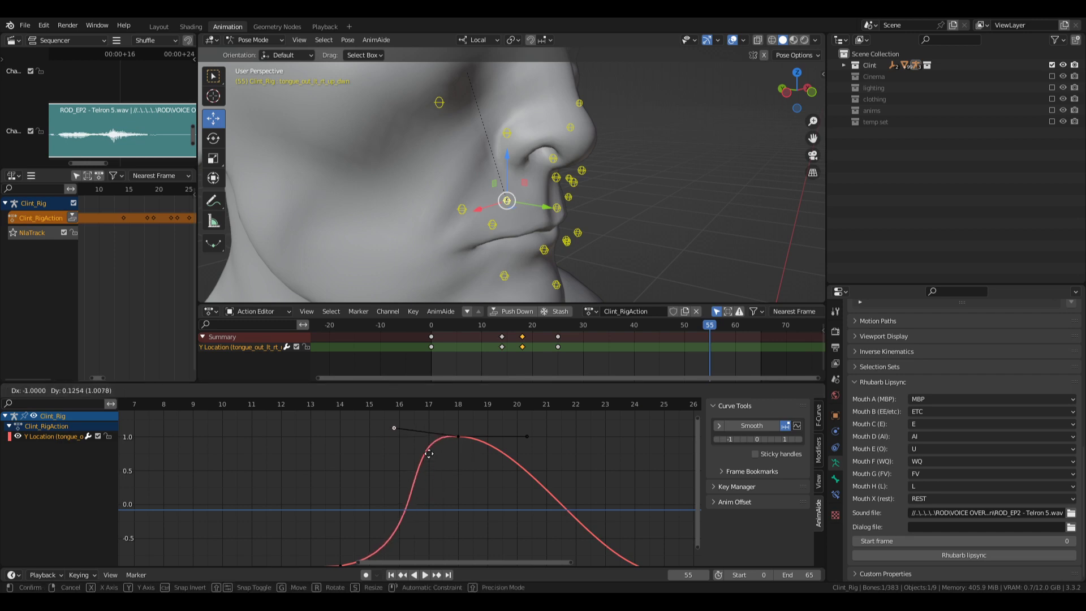
click(428, 449)
drag(526, 440, 572, 493)
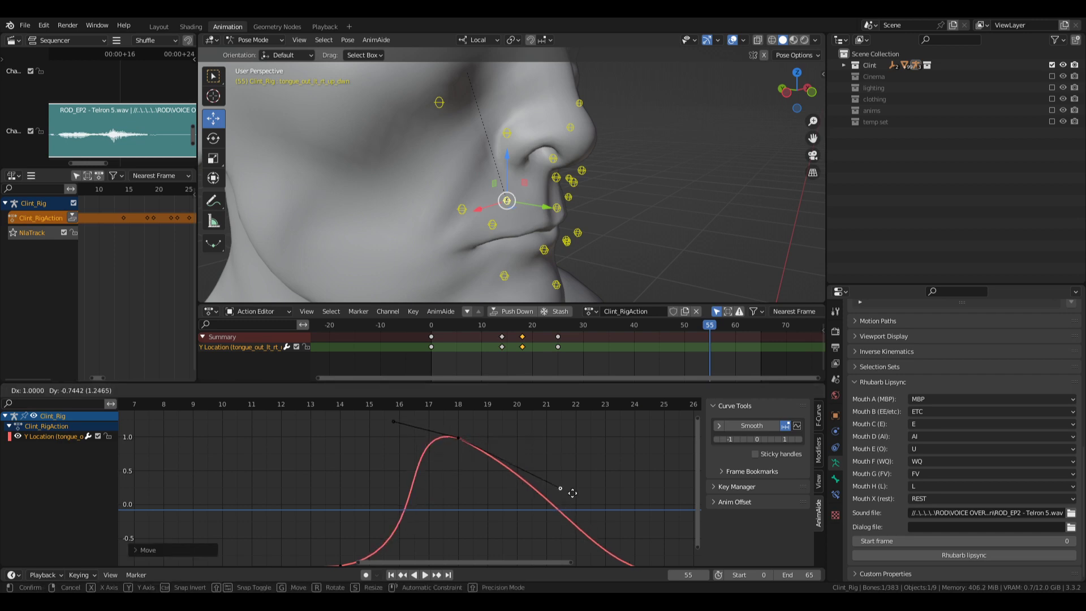
click(577, 487)
- Save the file and play the animation to review the tongue motion close to the mouth
ctrl+middle_drag(577, 488, 546, 506)
right_click(436, 520)
click(210, 505)
key(ctrl+s)
key(space)
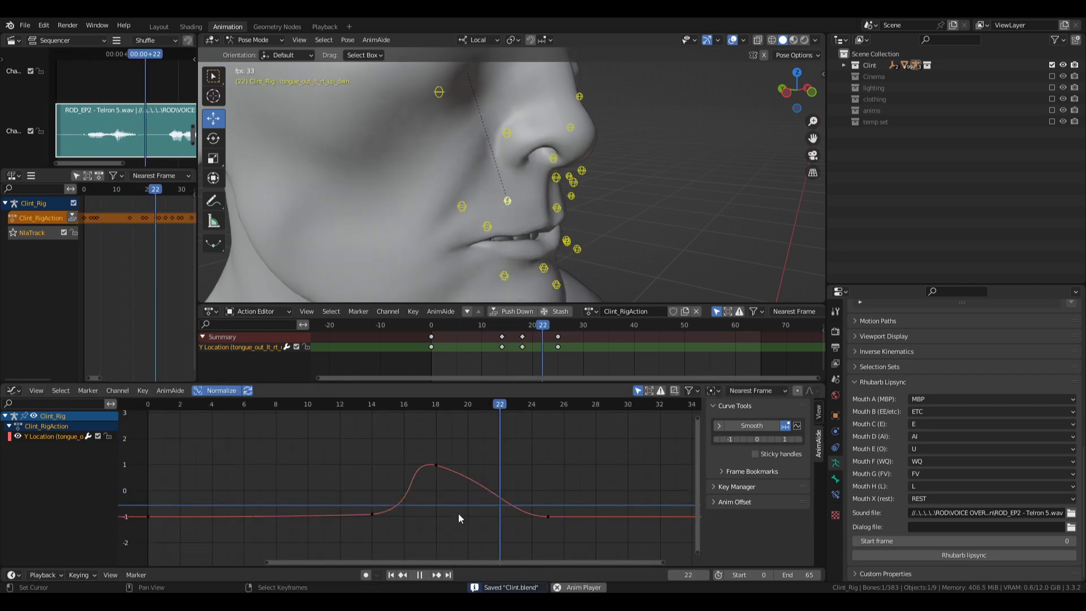
middle_drag(568, 218, 501, 219)
key(space)
scroll(501, 220, up, 5)
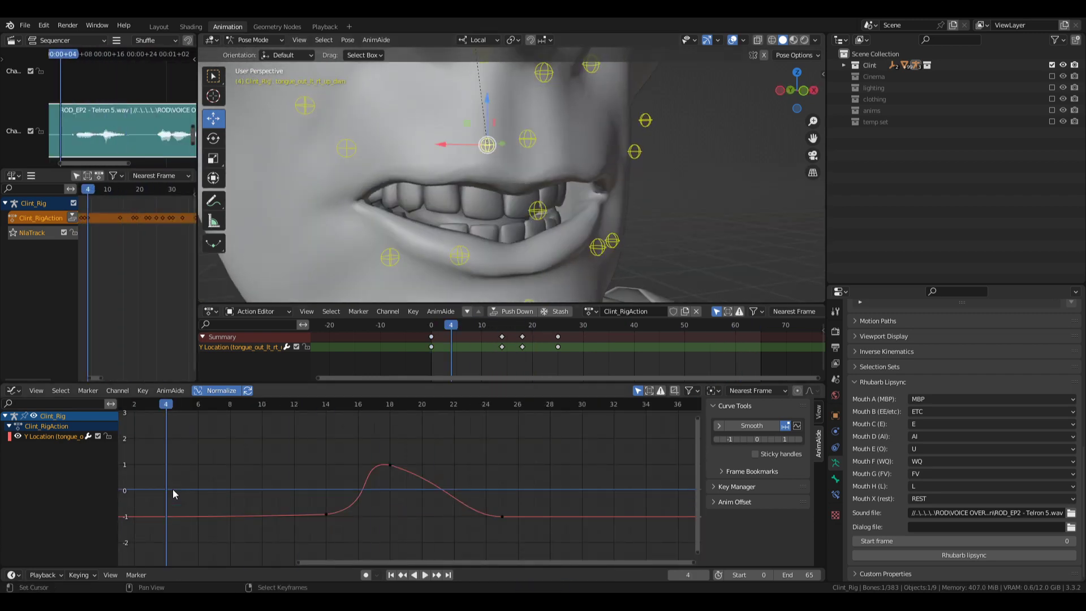
- Show the head in wireframe and scrub to frame 18 to inspect the tongue inside the mouth
drag(447, 443, 341, 467)
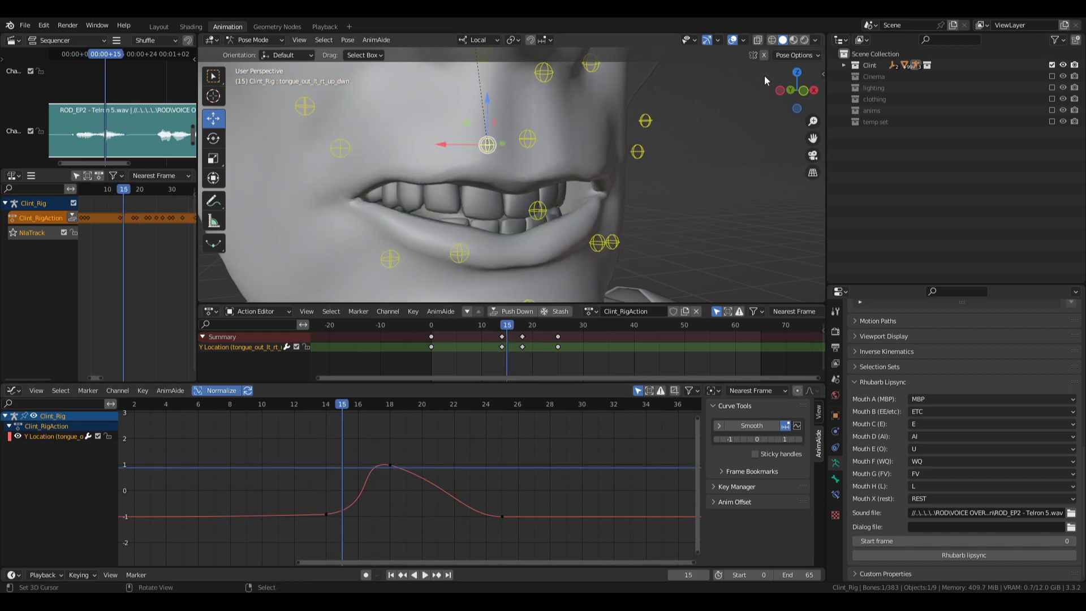
click(771, 40)
middle_drag(484, 201, 561, 206)
scroll(501, 224, up, 4)
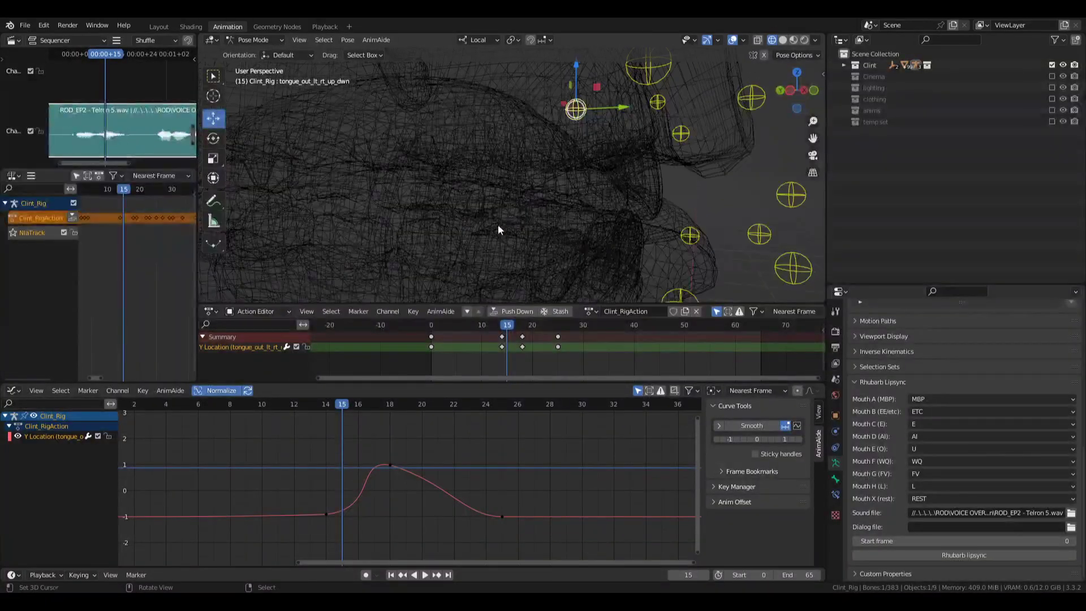
middle_drag(497, 231, 581, 180)
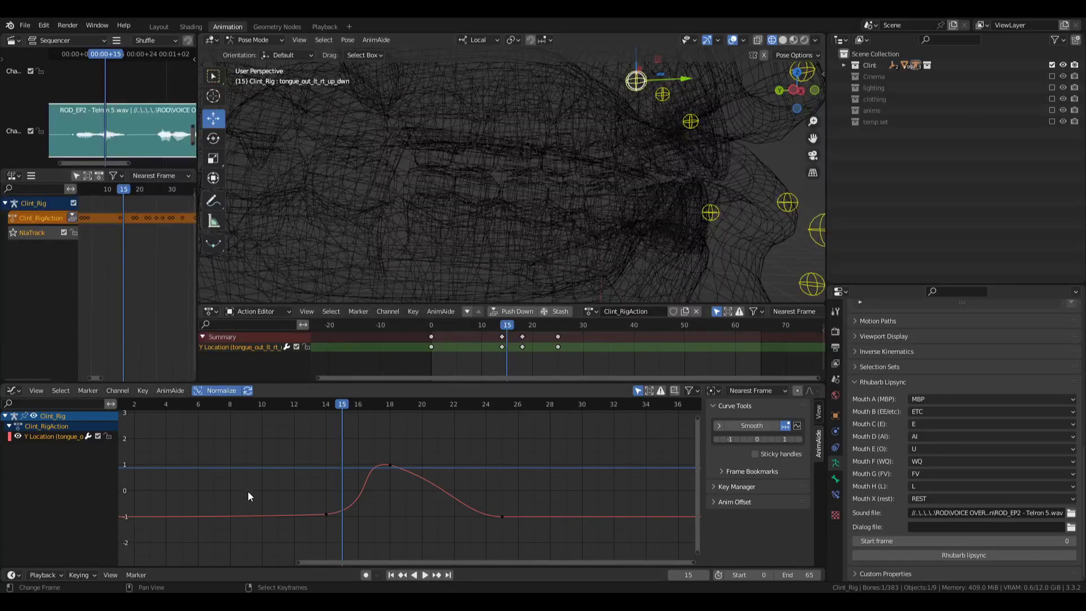
drag(248, 491, 390, 501)
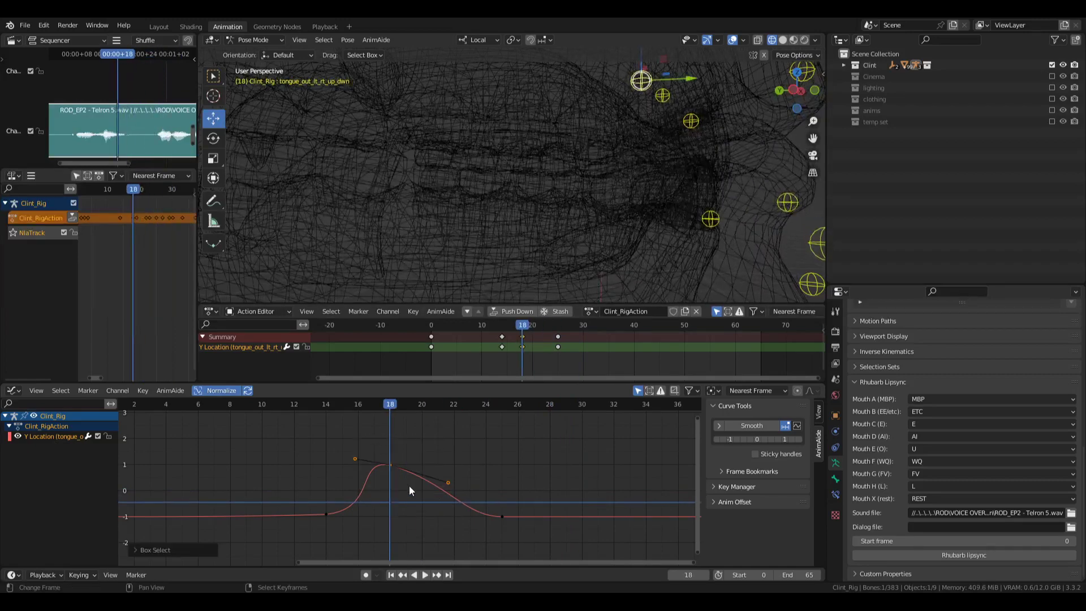
- Raise the tongue curve's frame 18 keyframe vertically, scrub through the result, and restore solid shading
key(g)
key(y)
click(428, 461)
drag(306, 491, 453, 493)
key(Escape)
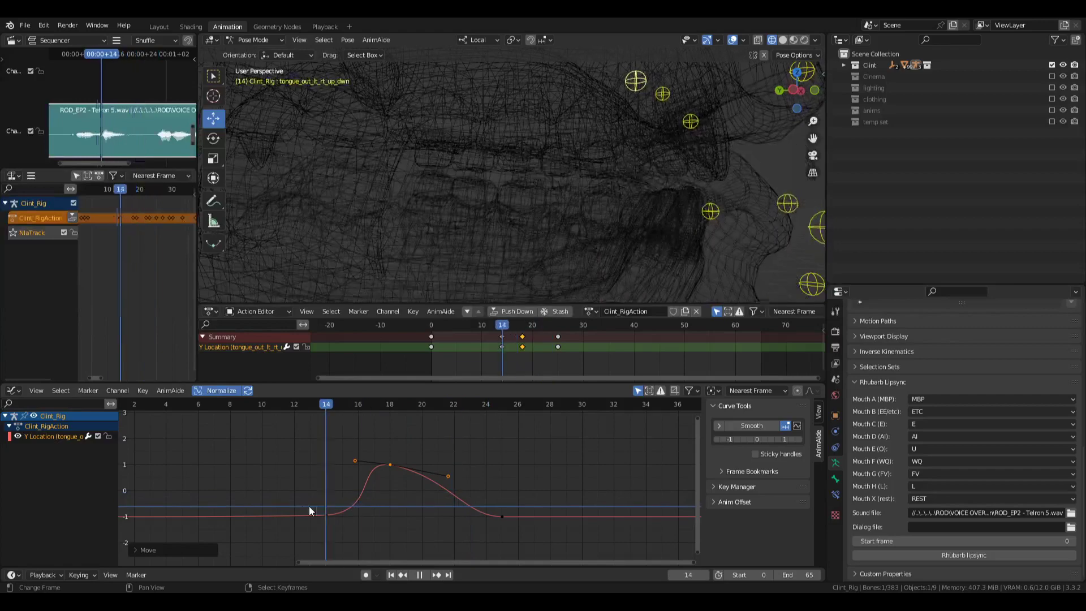
click(783, 41)
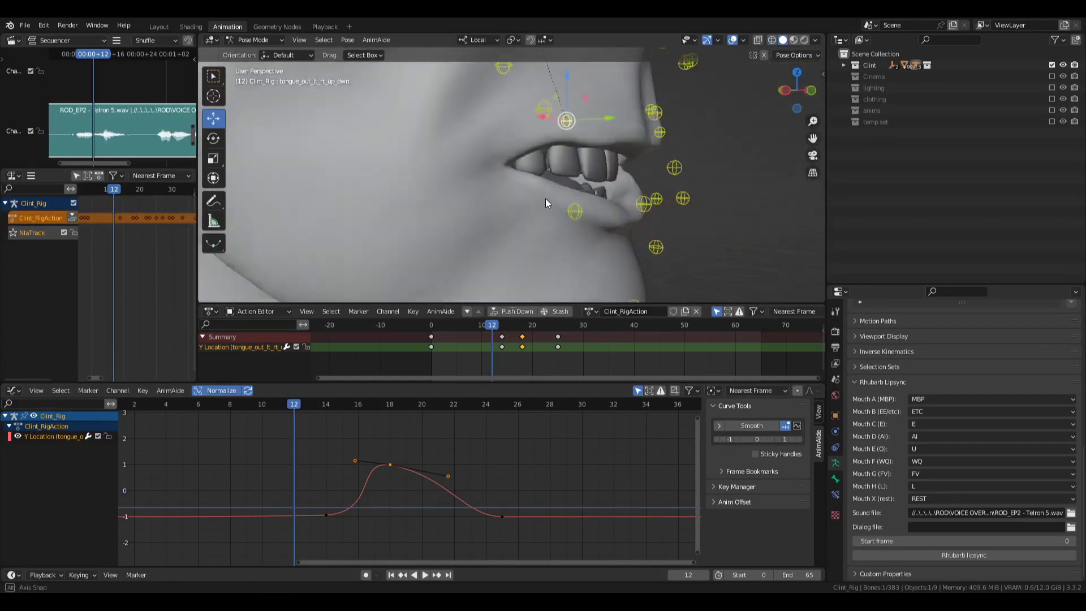
- Select the tongue keyframes at frames 14, 18 and 25, move them three frames earlier, and play the result
key(shift+ctrl+space)
drag(225, 508, 343, 509)
drag(314, 431, 498, 538)
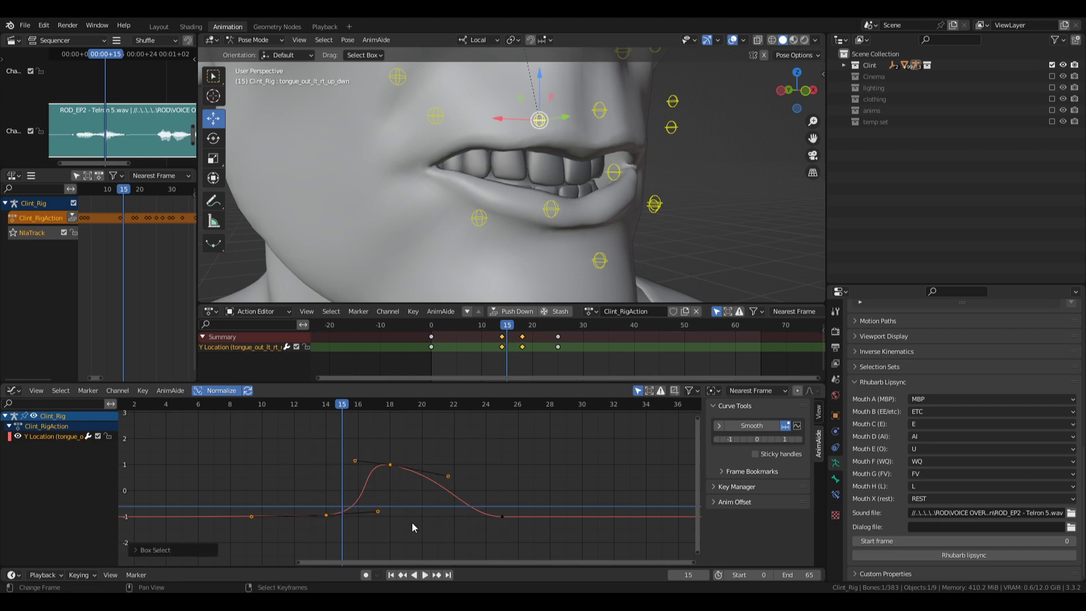
drag(403, 514, 362, 454)
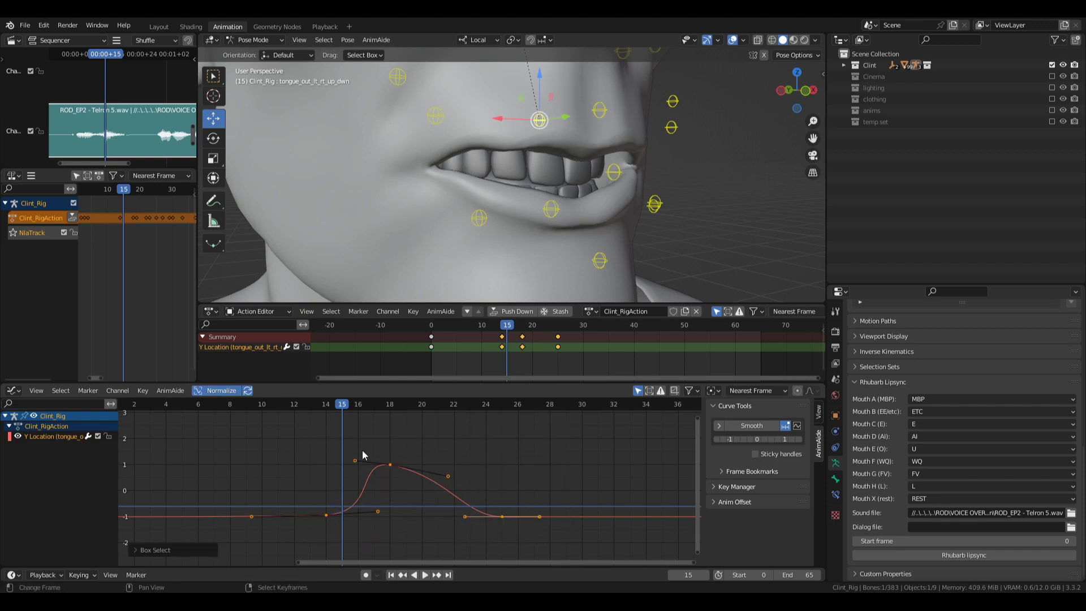
click(91, 148)
key(g)
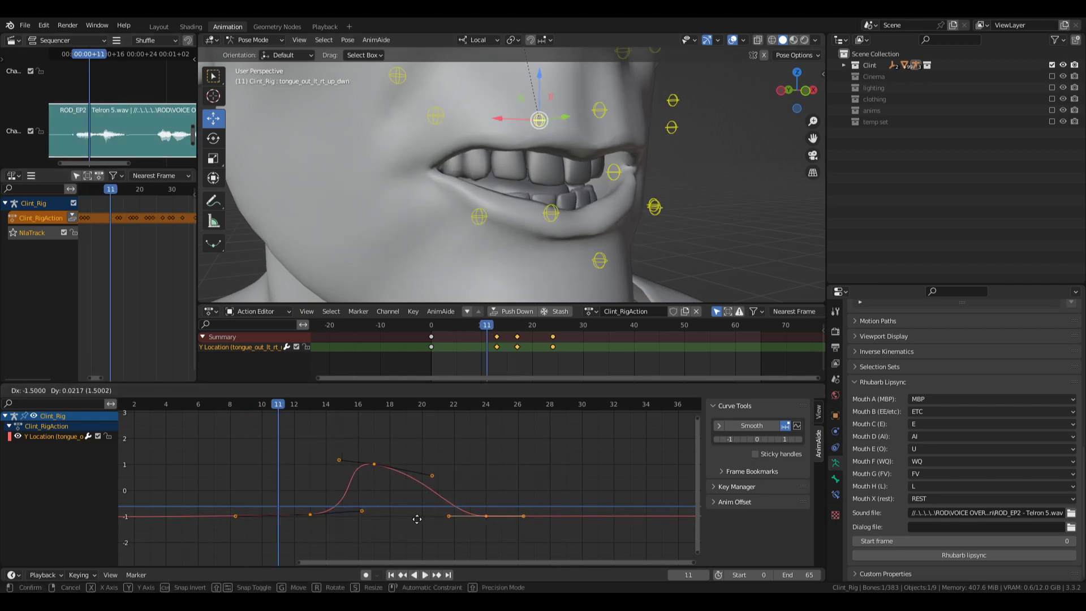
key(x)
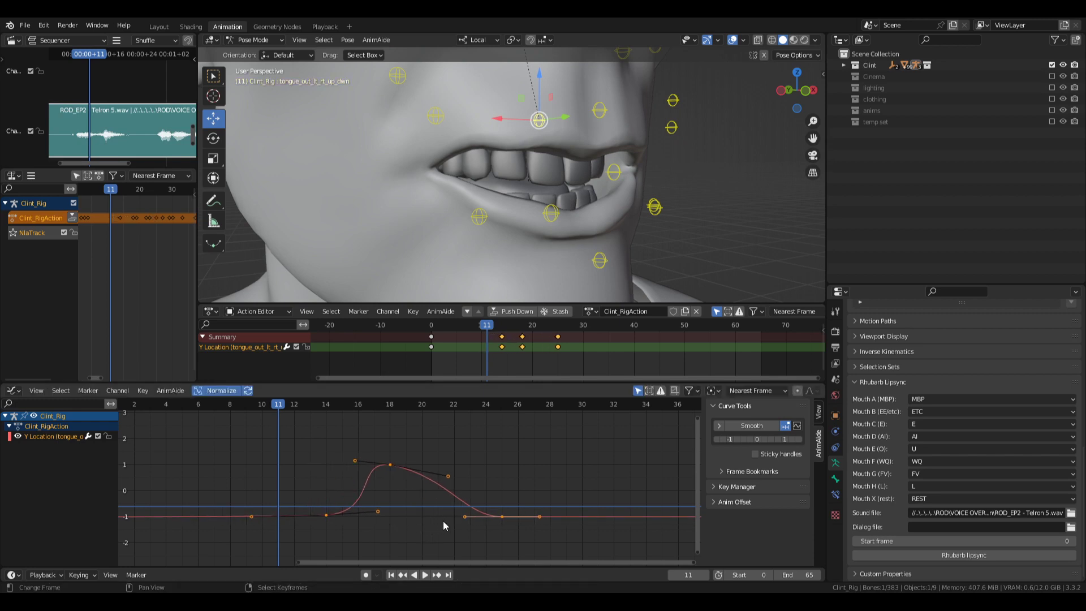
click(395, 527)
key(space)
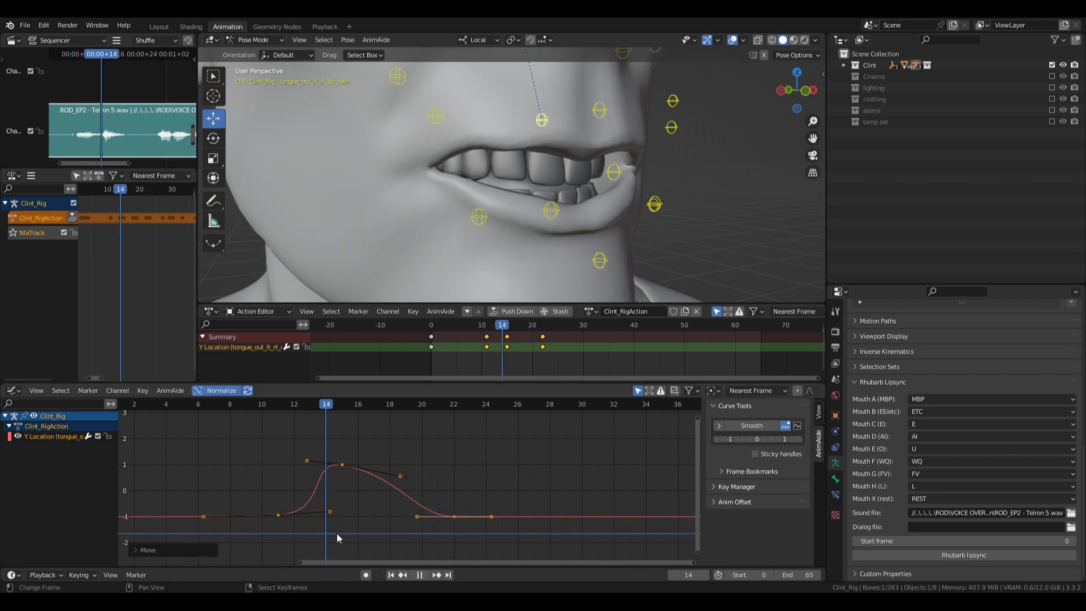
- Move the three tongue keyframes another three frames earlier, to frames 8, 12 and 19, and replay the mouth motion
click(255, 533)
mouse_move(255, 533)
mouse_down()
mouse_move(424, 531)
mouse_move(269, 530)
mouse_up()
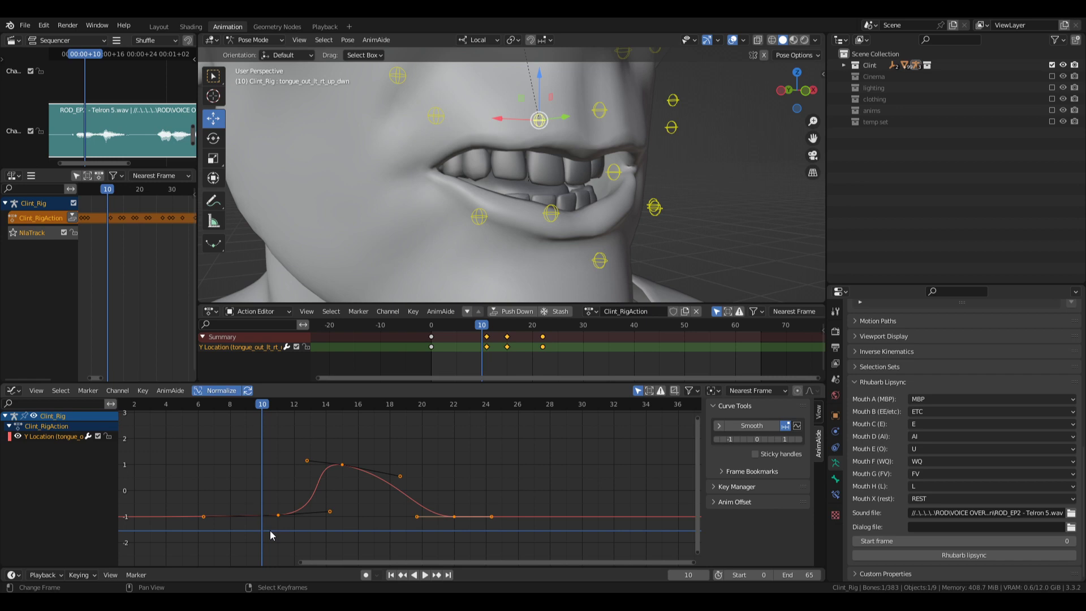
mouse_move(270, 535)
mouse_down()
mouse_move(195, 535)
mouse_move(334, 528)
mouse_move(199, 534)
mouse_move(282, 517)
mouse_up()
key(g)
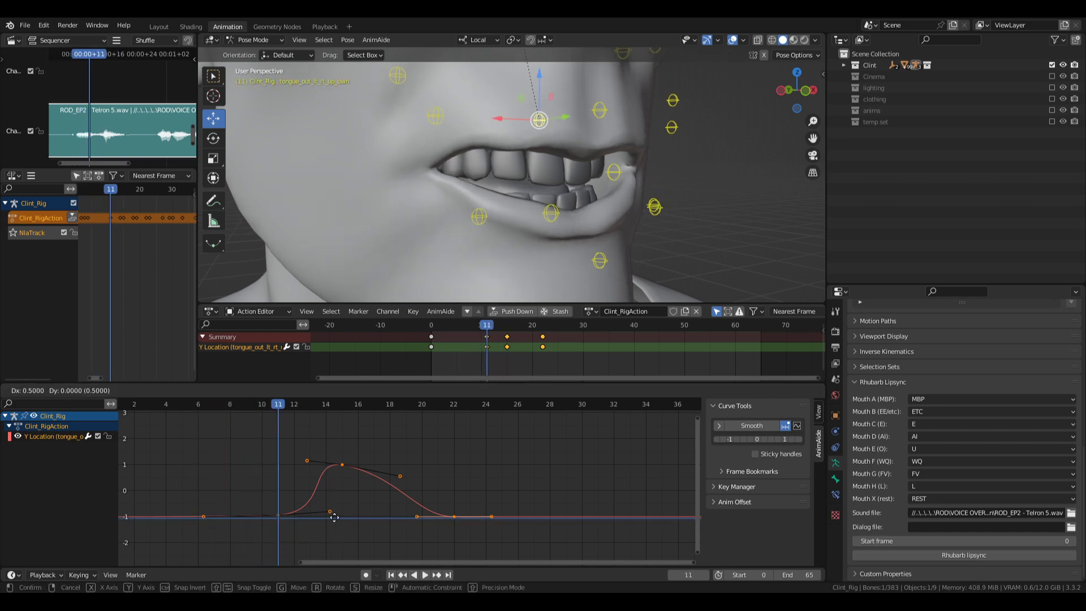
click(281, 520)
click(184, 520)
key(space)
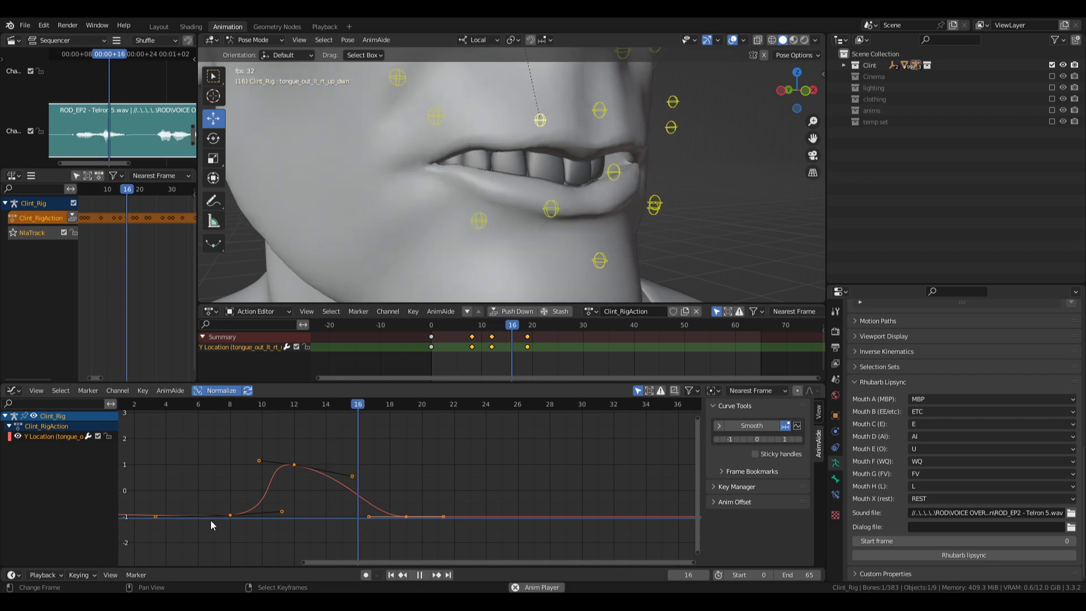
key(space)
mouse_move(210, 524)
mouse_down()
mouse_move(464, 525)
mouse_move(229, 520)
mouse_up()
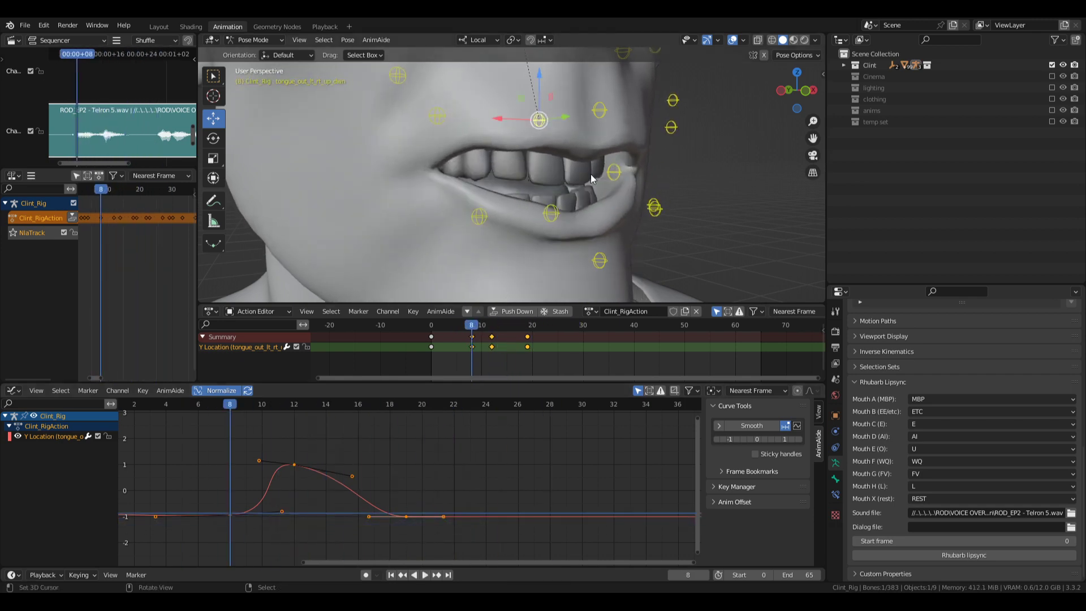
- Deselect all controls, save the file, and play the animation with the whole face in view
key(alt+a)
scroll(591, 178, down, 5)
middle_drag(591, 178, 546, 194)
middle_drag(337, 496, 517, 497)
ctrl+middle_drag(517, 497, 543, 497)
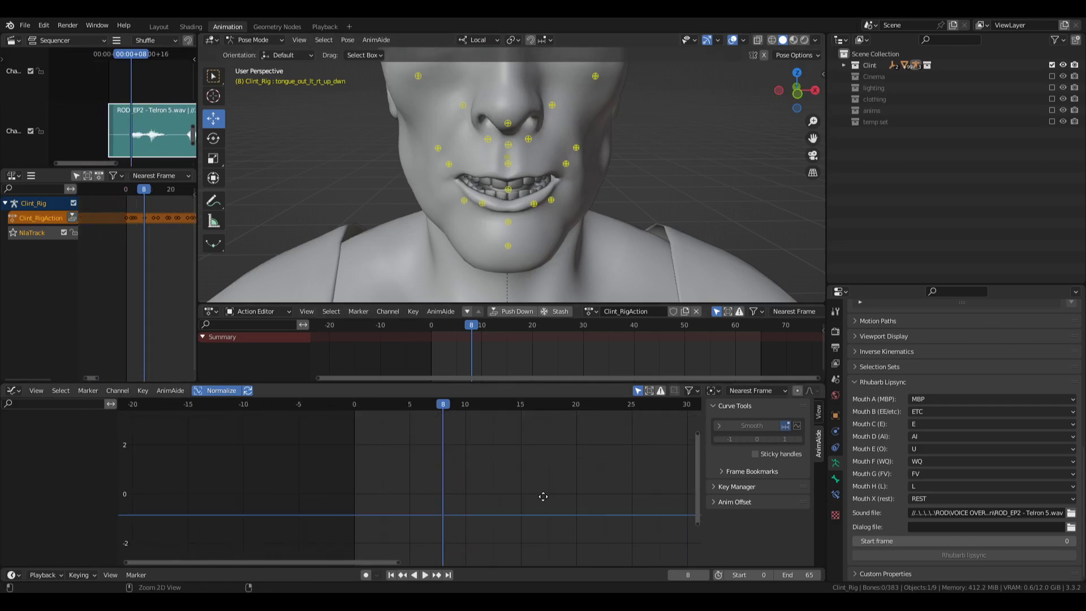
click(326, 480)
middle_drag(561, 223, 592, 199)
key(space)
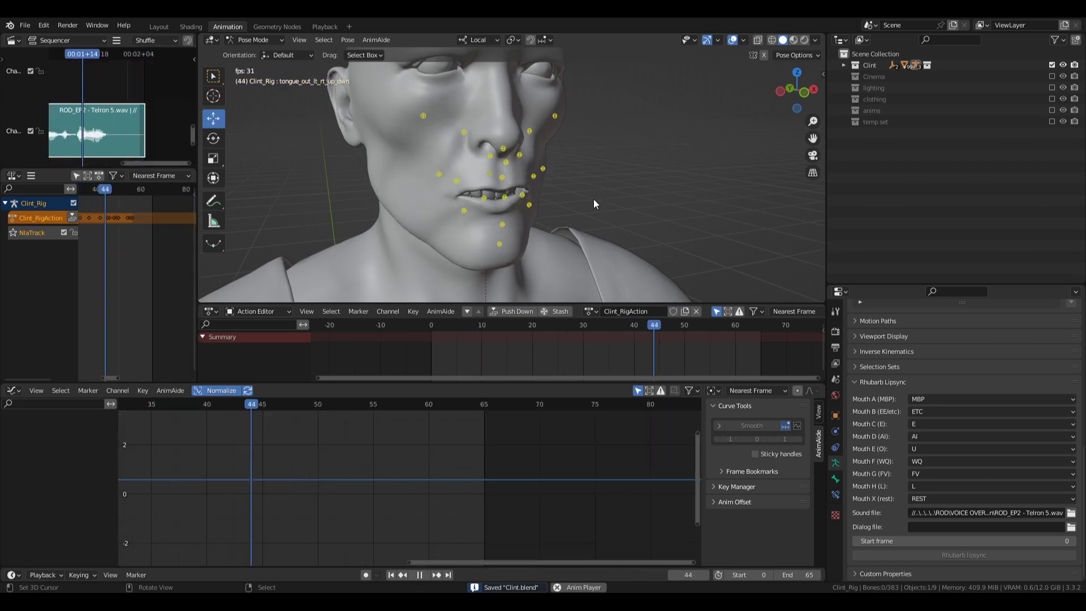
mouse_move(547, 217)
middle_down()
mouse_move(497, 209)
mouse_move(570, 214)
mouse_move(575, 180)
mouse_move(636, 198)
mouse_move(637, 181)
mouse_move(561, 202)
mouse_move(595, 233)
mouse_move(506, 217)
mouse_move(580, 217)
mouse_move(518, 218)
mouse_move(547, 219)
middle_up()
key(Escape)
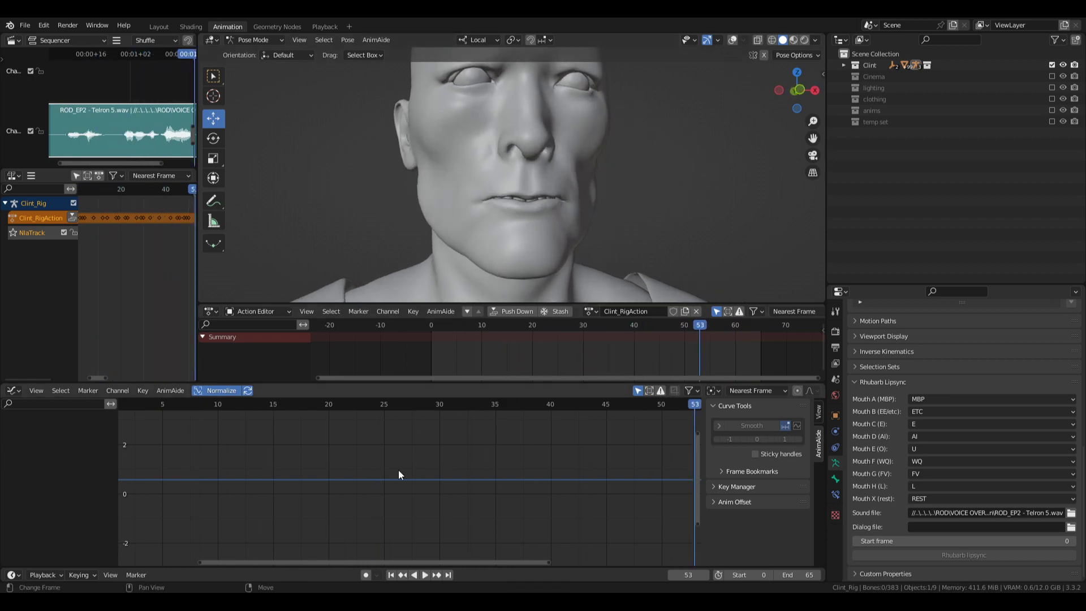
- Return to frame 0, reselect all facial controls, and fit their curves in the Graph Editor
click(390, 574)
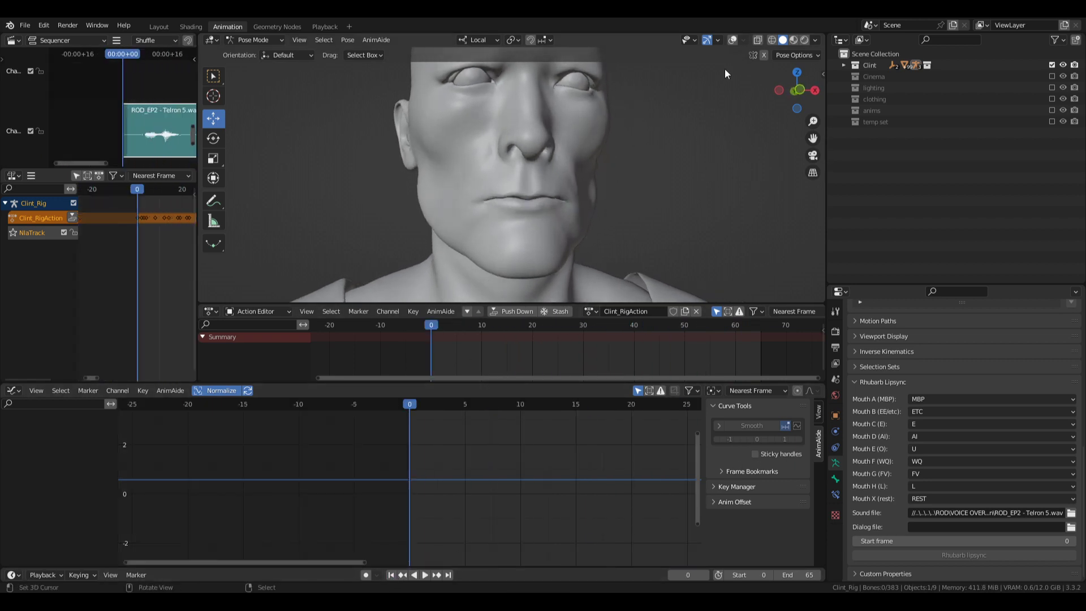
key(a)
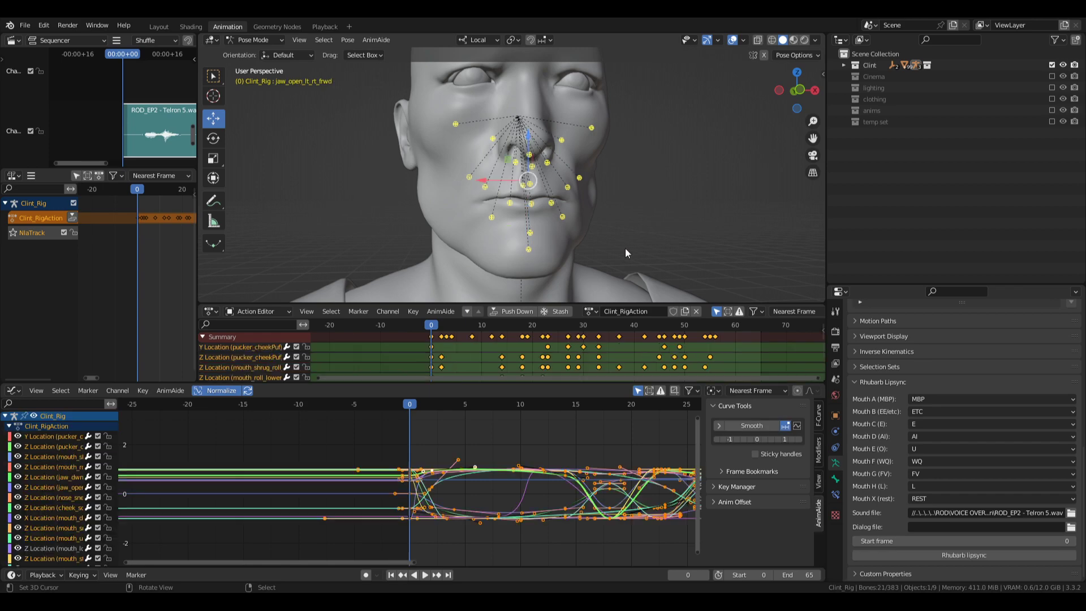
key(Home)
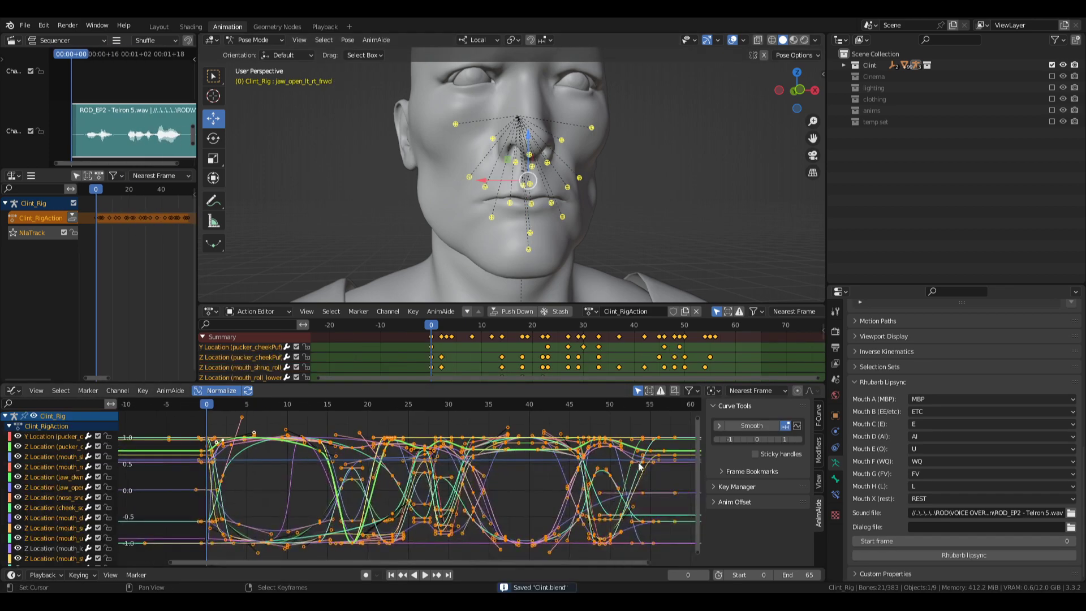
- Try a Scale Average of about -38% on all facial curves while the animation plays
click(797, 426)
click(824, 263)
click(797, 425)
click(822, 327)
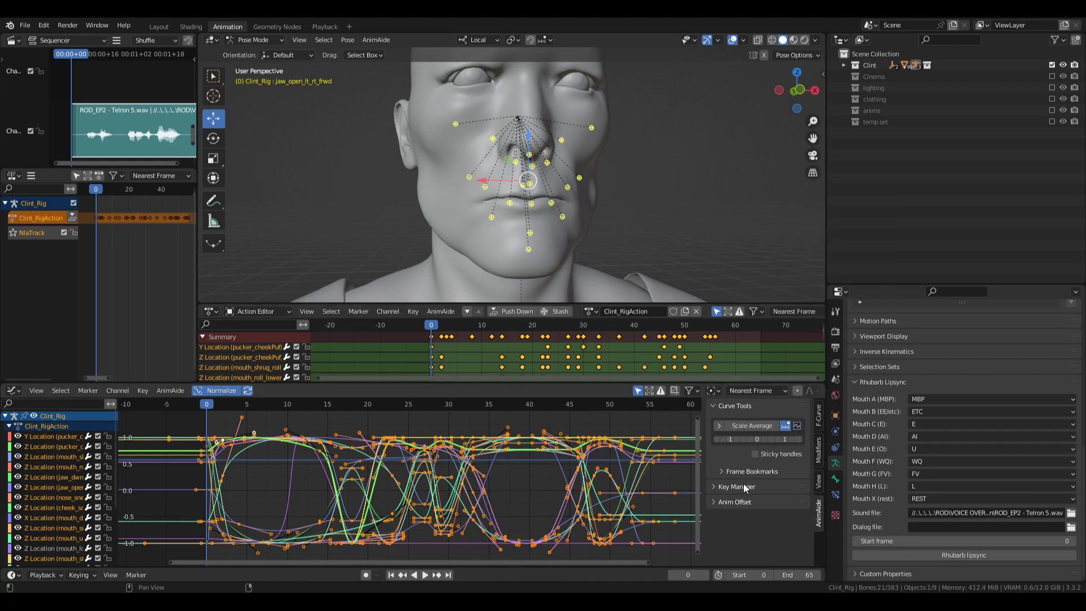
key(space)
click(751, 425)
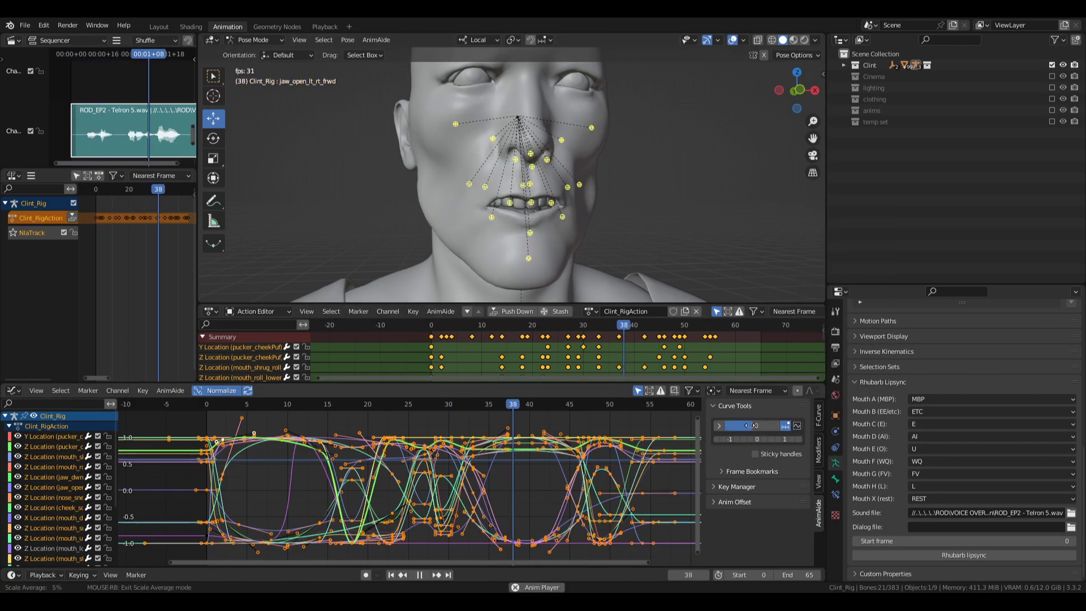
drag(757, 425, 647, 432)
right_click(648, 432)
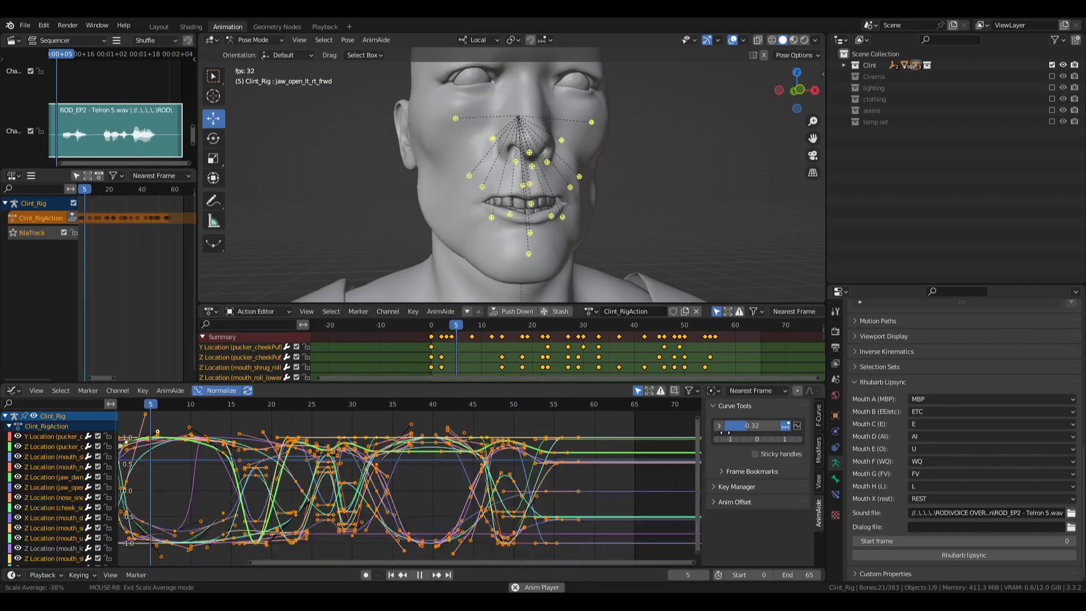
- Adjust all facial curves with the Push Pull curve tool and review the looping playback from a slightly turned view
click(797, 425)
click(821, 264)
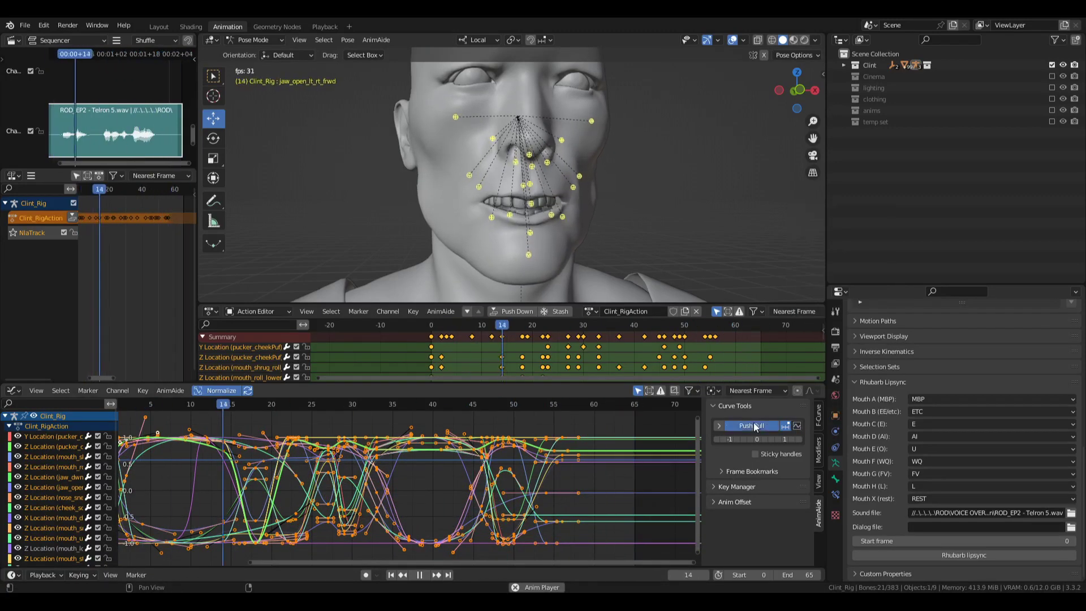
mouse_move(753, 424)
mouse_down()
mouse_move(818, 424)
mouse_move(671, 444)
mouse_move(765, 442)
mouse_up()
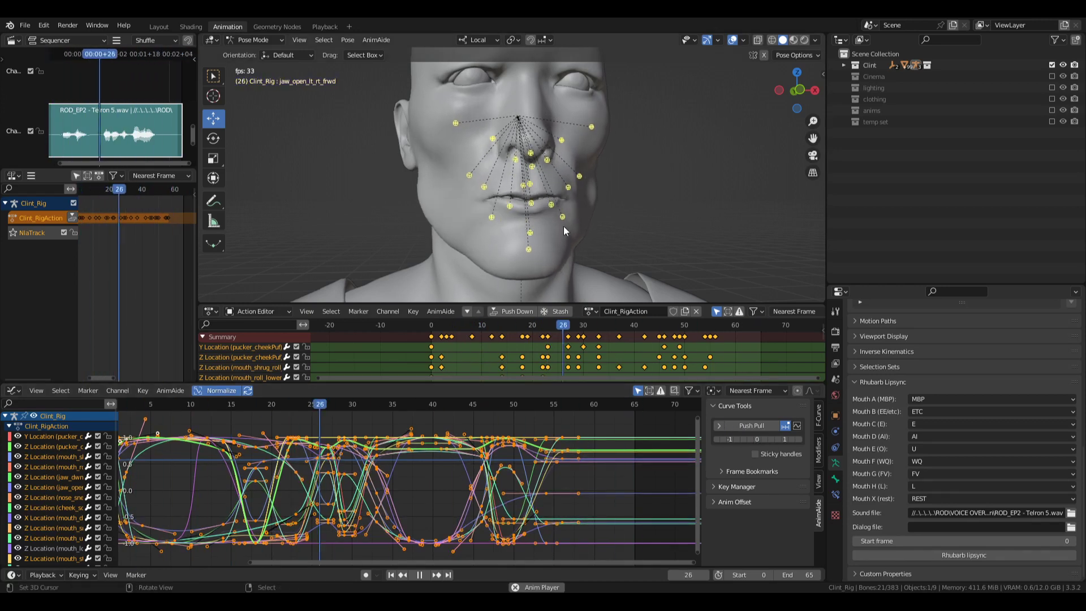
mouse_move(563, 226)
middle_down()
mouse_move(606, 229)
mouse_move(574, 227)
middle_up()
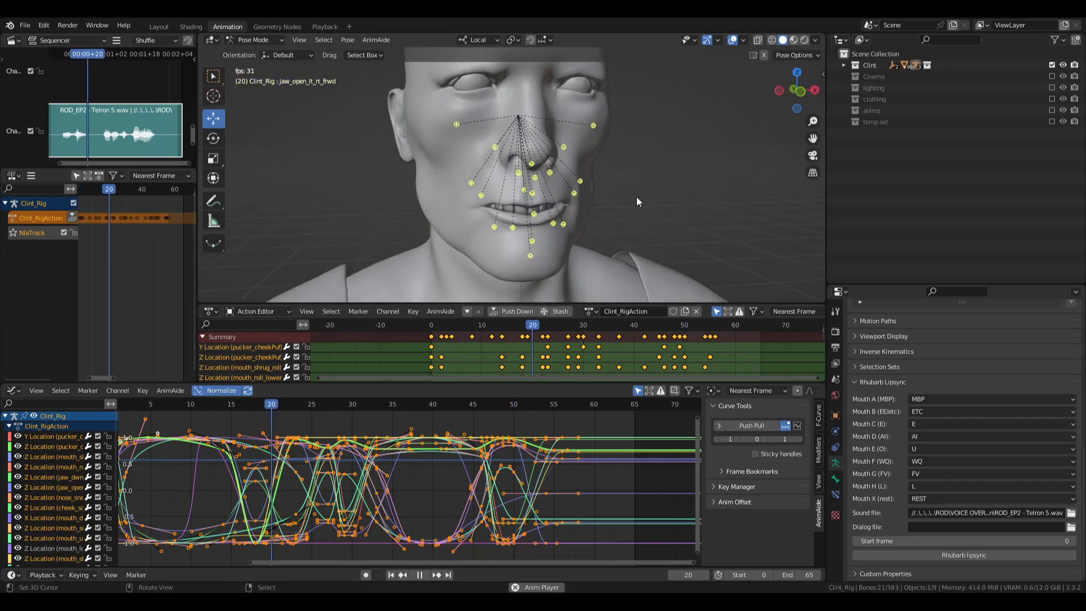
- Try the Smooth curve tool at about 11% on all facial curves
click(797, 425)
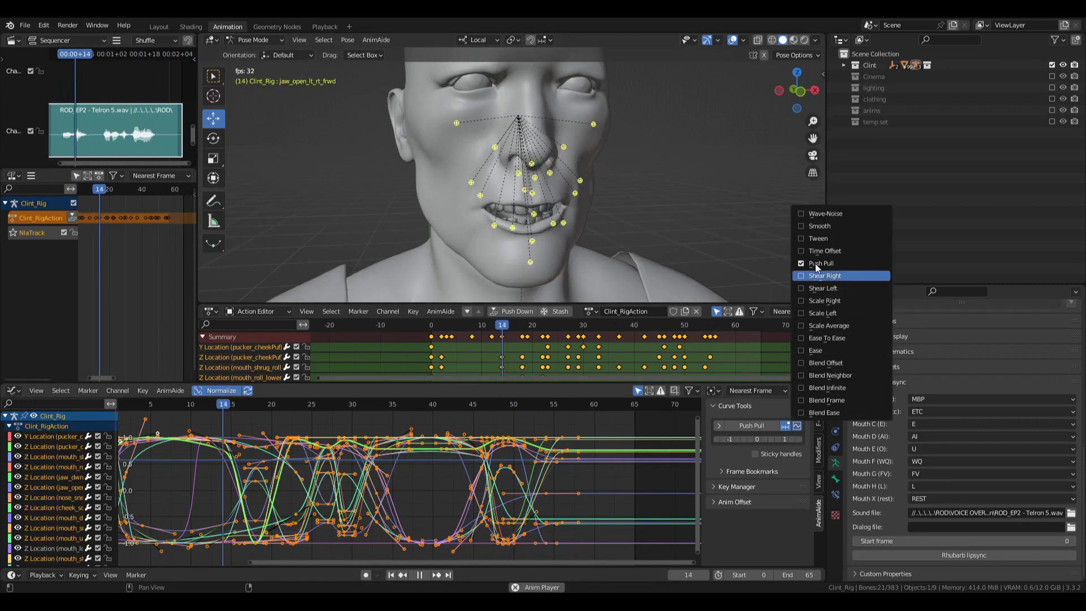
click(816, 226)
click(745, 426)
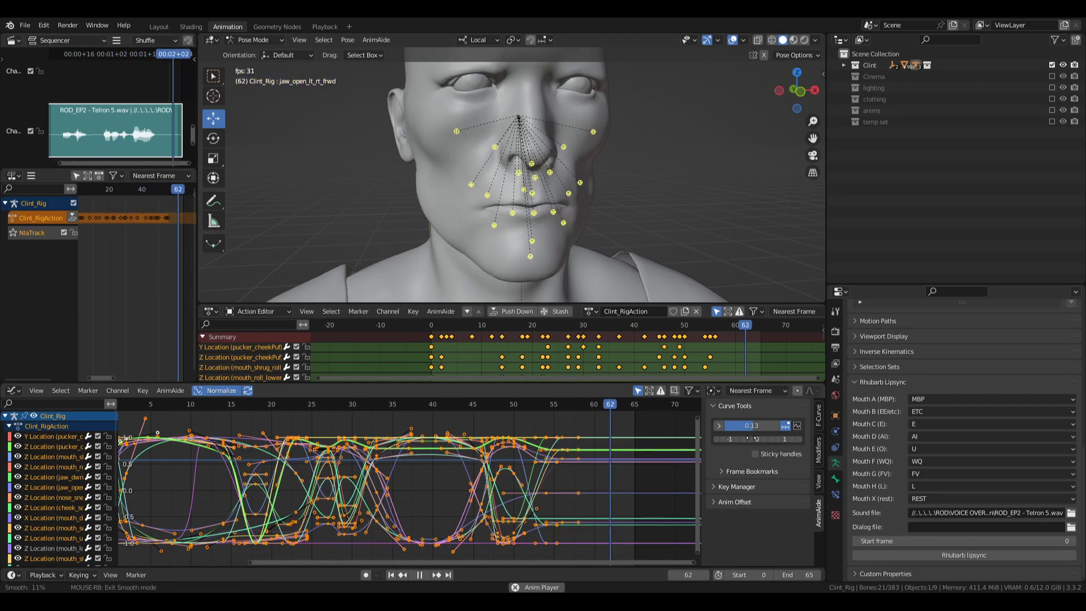
right_click(748, 437)
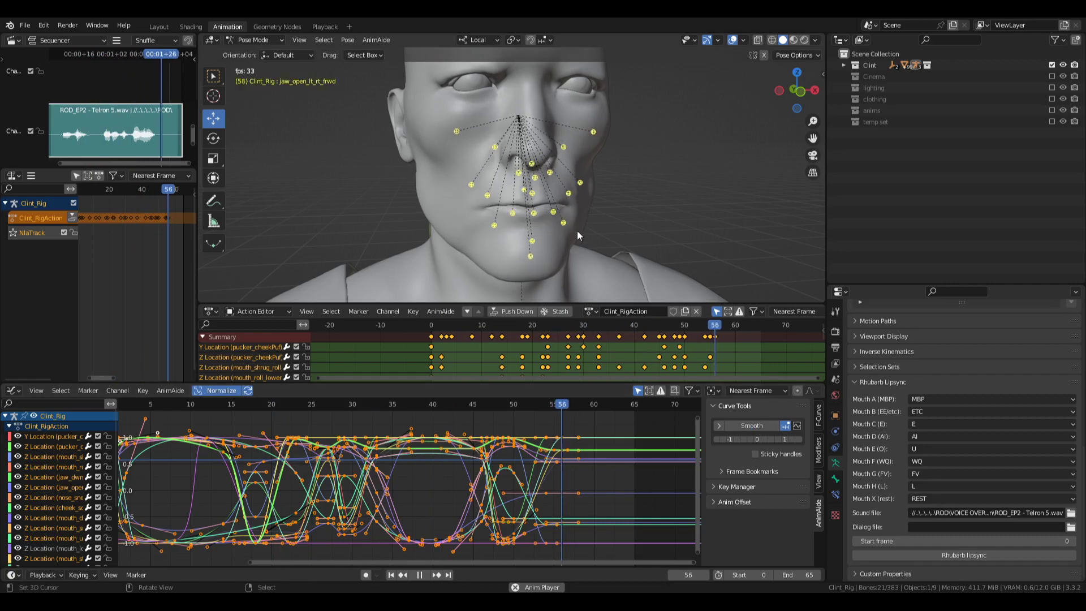
- Deselect all controls, hide the viewport overlays, and return the stopped playback to frame 0
middle_drag(542, 233, 597, 210)
key(alt+a)
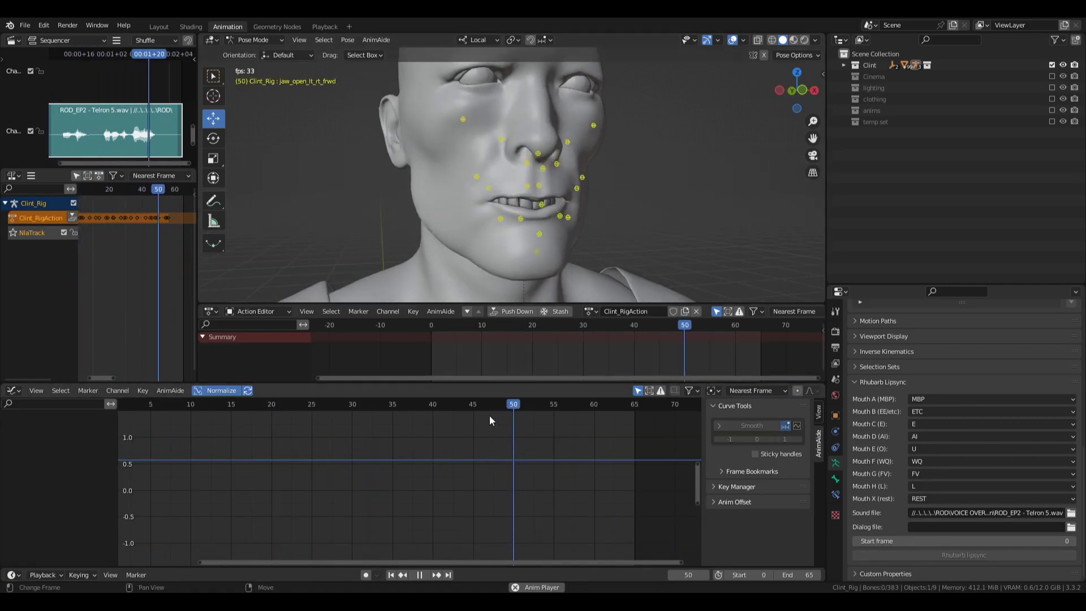
click(732, 40)
key(space)
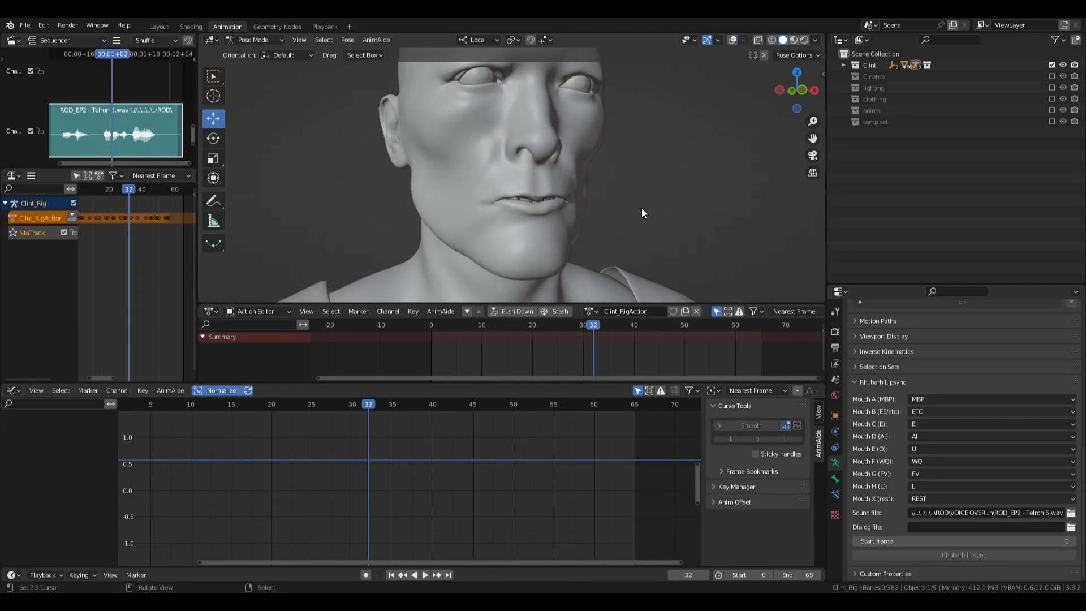
middle_drag(342, 522, 425, 524)
key(Home)
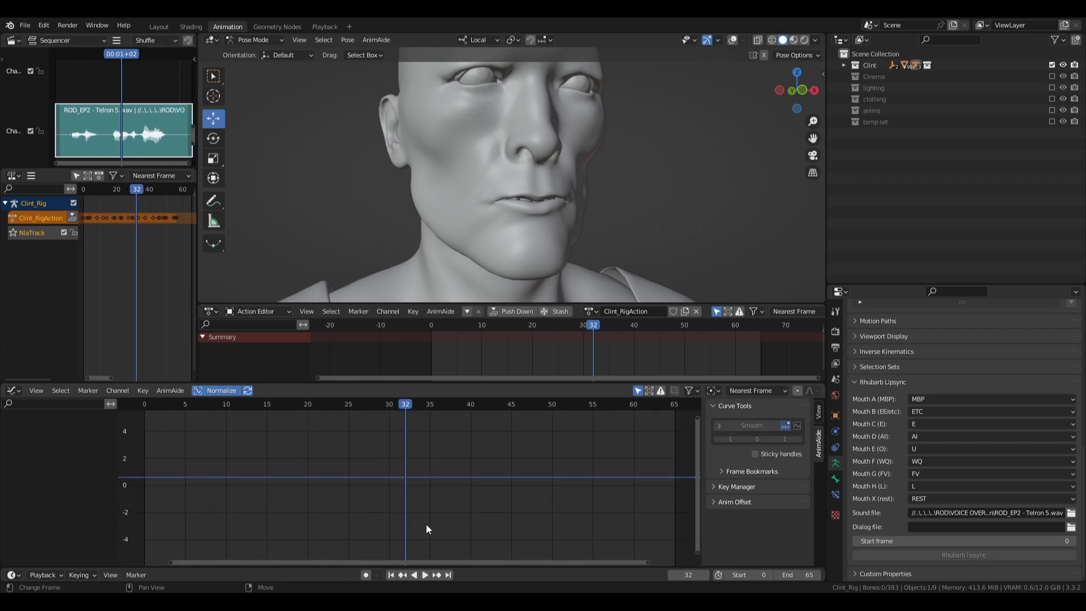
click(390, 574)
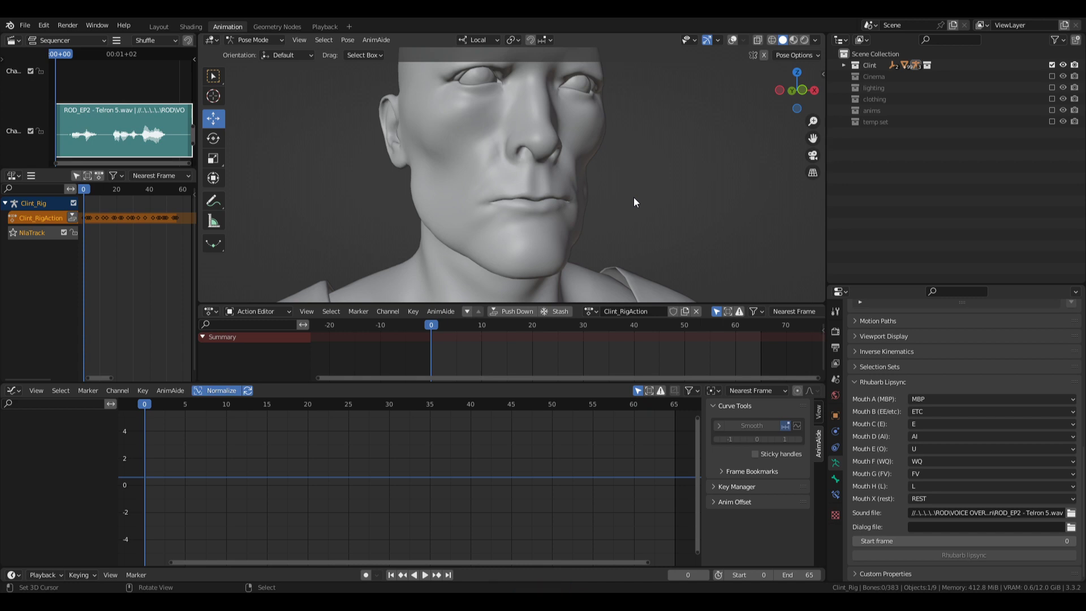
- Save the file and play the animation without overlays to review the mouth movement
mouse_move(633, 198)
middle_down()
mouse_move(654, 224)
mouse_move(616, 197)
mouse_move(625, 179)
mouse_move(613, 192)
middle_up()
key(ctrl+s)
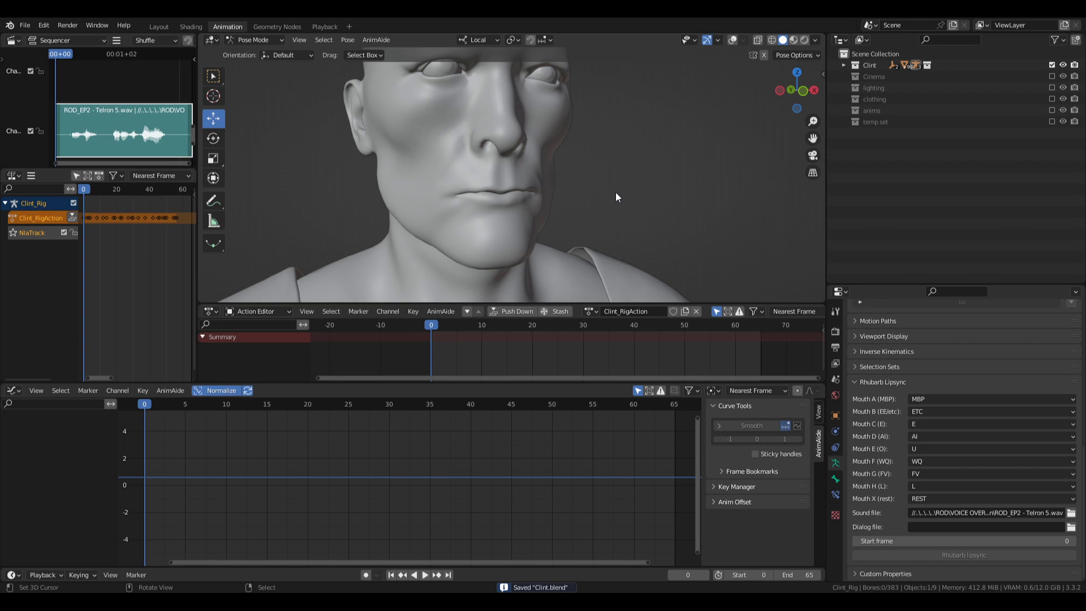
key(space)
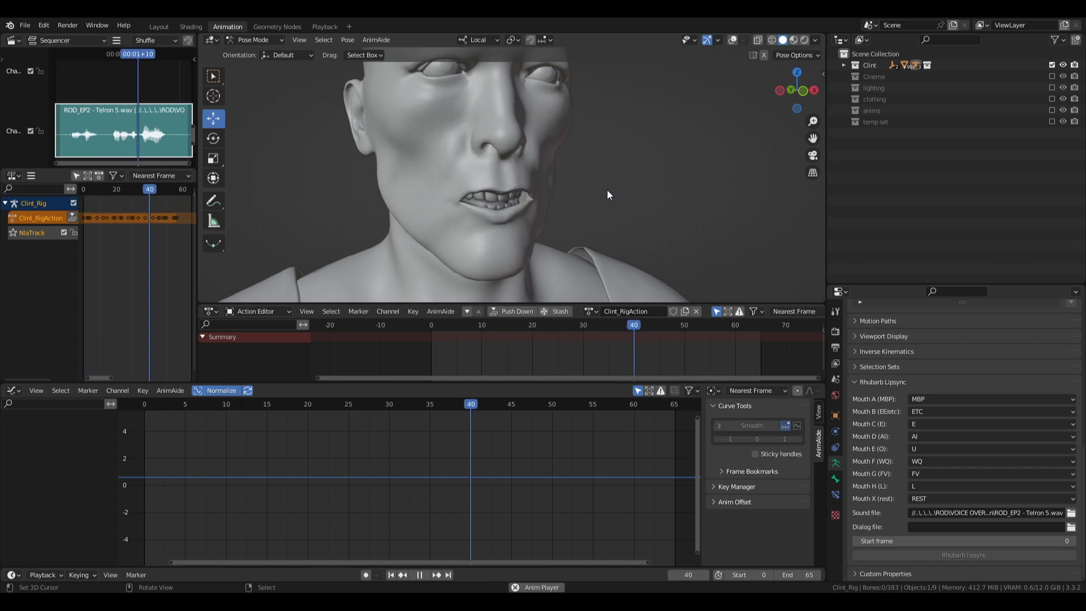
key(space)
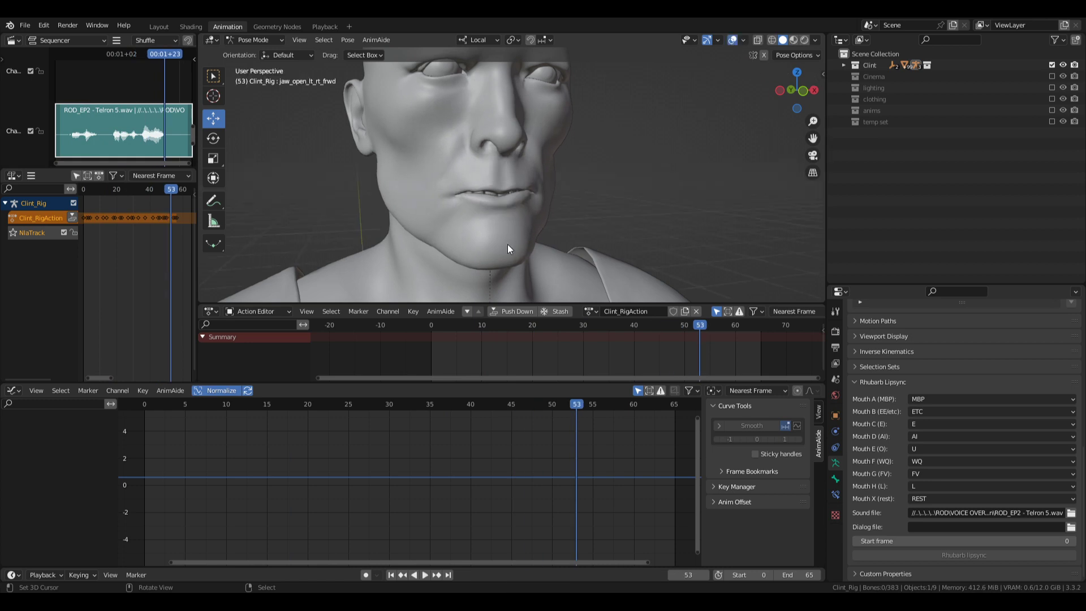
- Select the jaw_open_lt_rt_frwd control, fit its curve in the Graph Editor, and go to frame 9
click(505, 237)
middle_drag(505, 237, 610, 237)
key(Home)
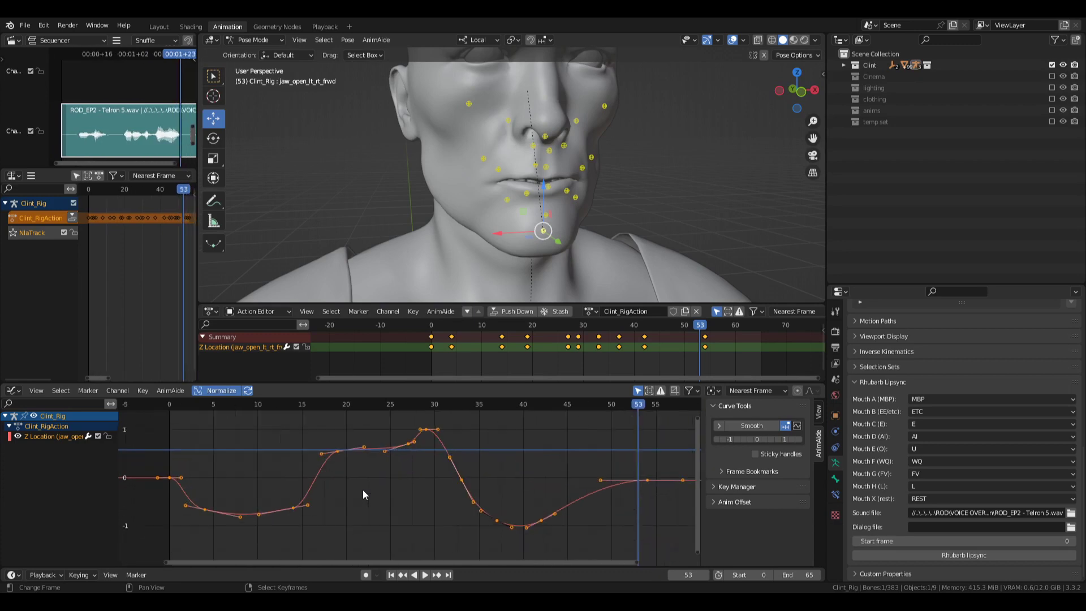
drag(175, 473, 283, 475)
- Deepen the jaw curve's first valley by applying Push Pull to the keys at frames 4 and 14
drag(375, 504, 183, 553)
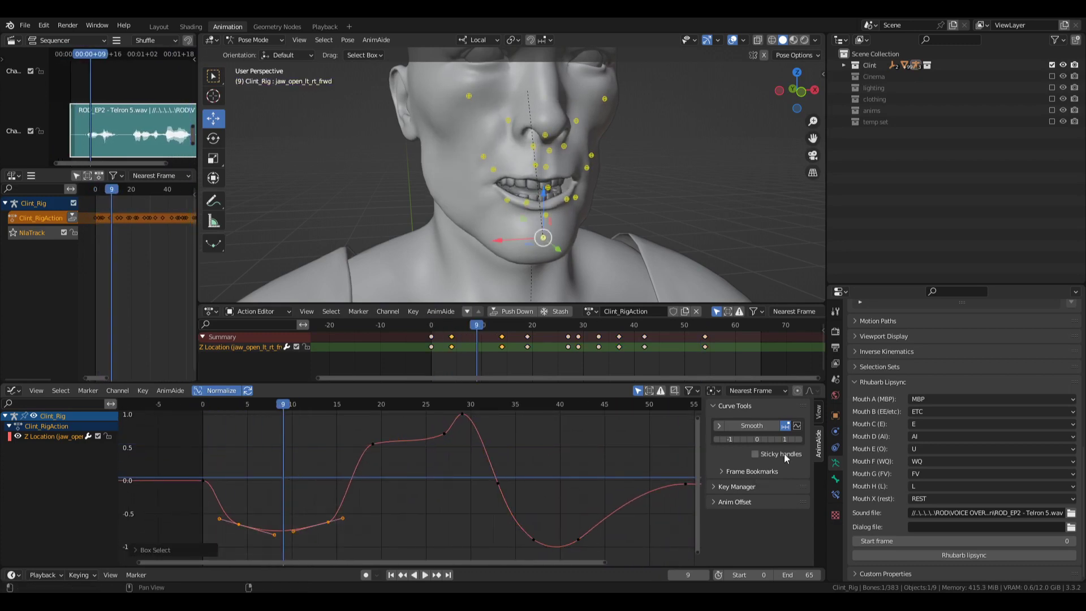
click(797, 426)
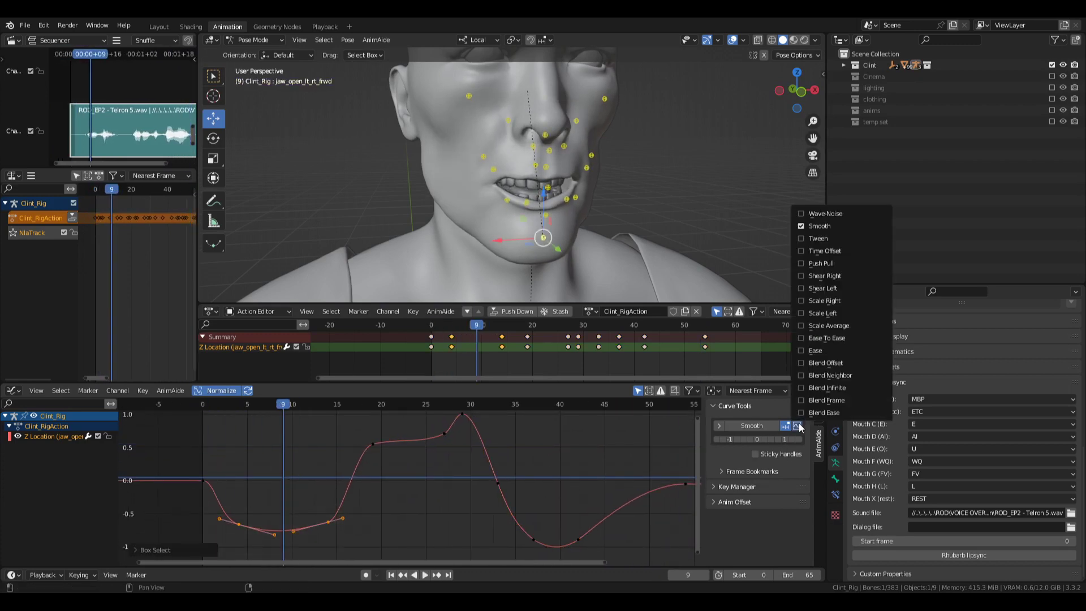
click(834, 263)
drag(748, 426, 769, 426)
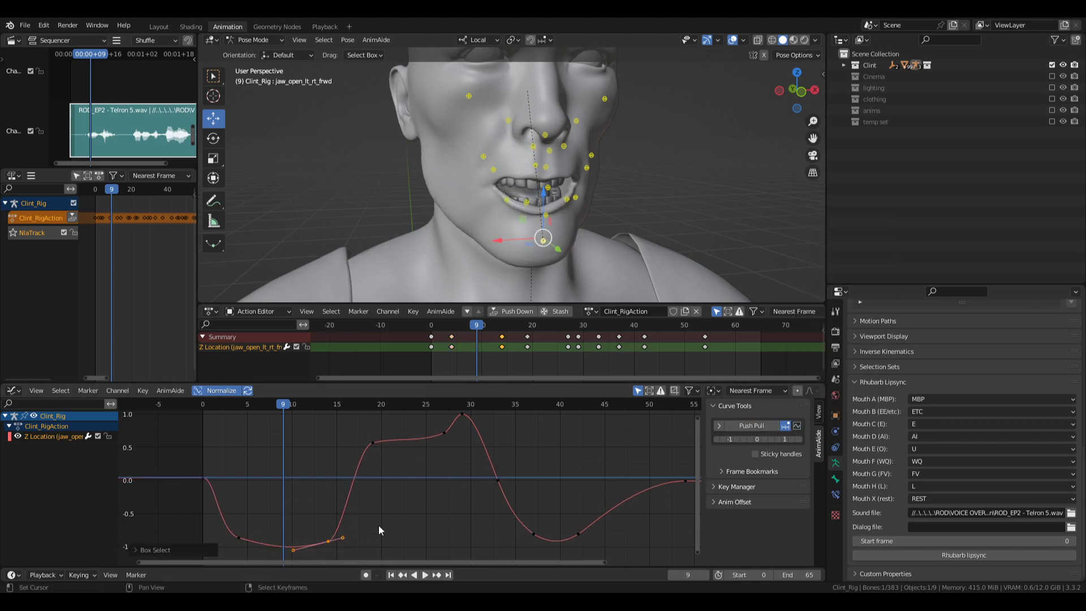
- Move the jaw curve's key at frame 14 to frame 12, keeping its value
key(g)
key(x)
click(363, 525)
middle_drag(349, 534, 375, 526)
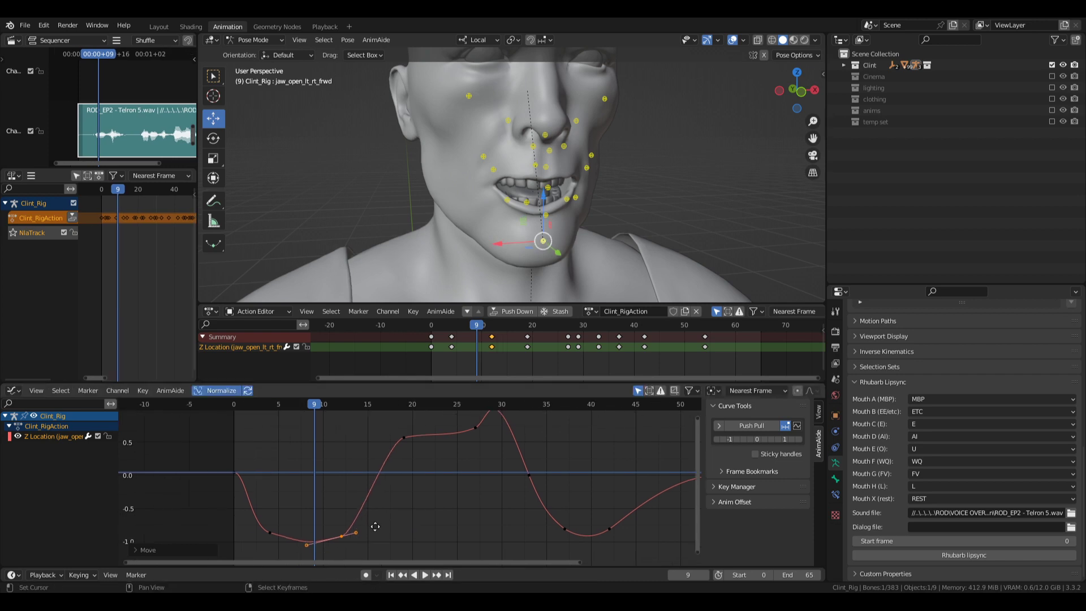
key(KP_Decimal)
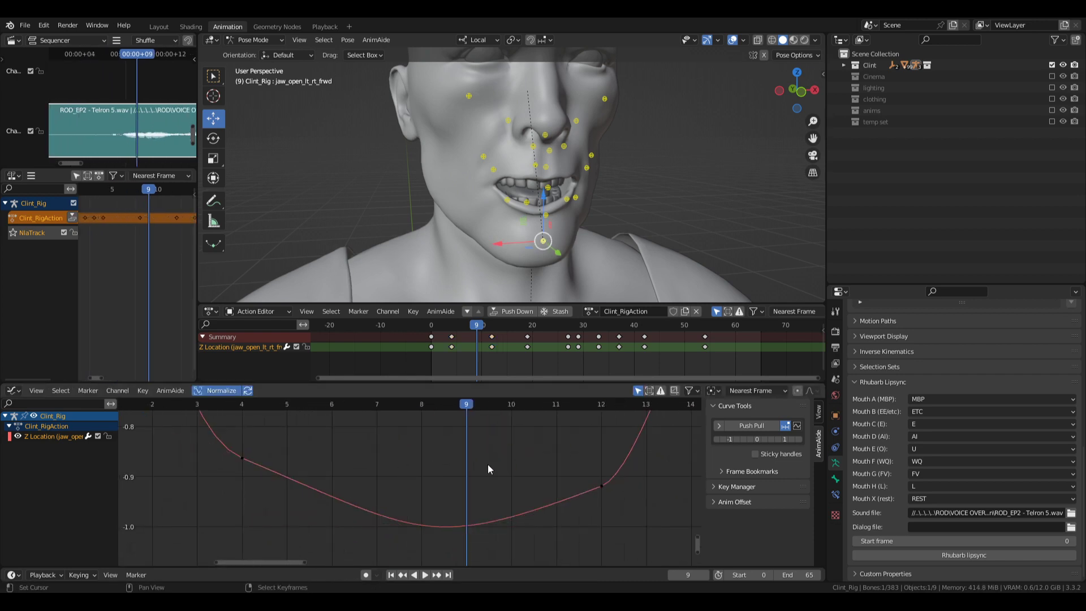
- Change the handle type of the jaw curve's frame 12 key, pull its incoming handle to frame 9, and steepen its outgoing handle
key(v)
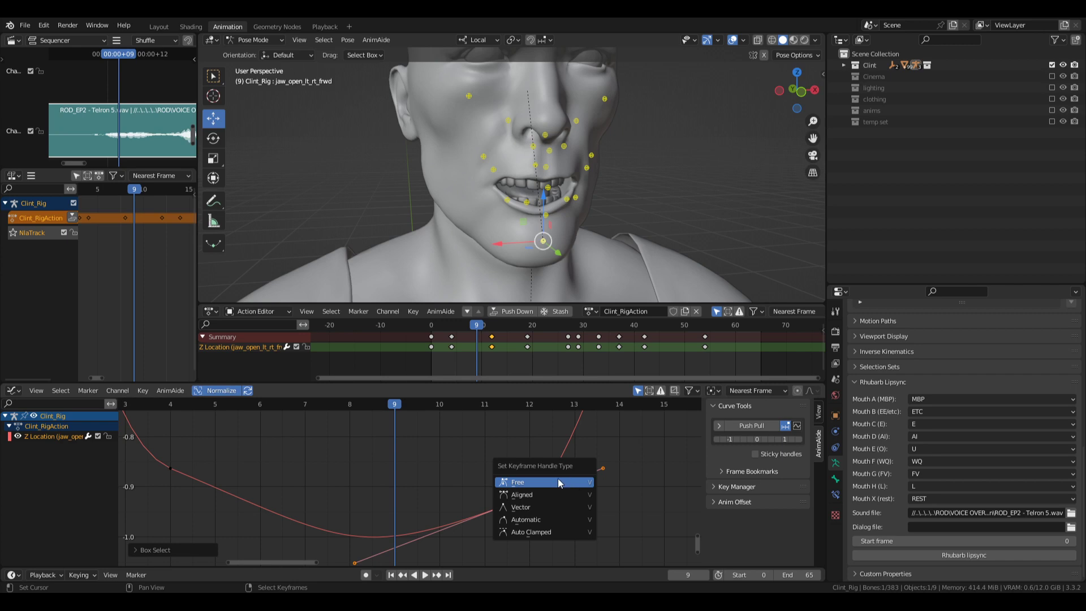
click(558, 479)
key(v)
click(385, 452)
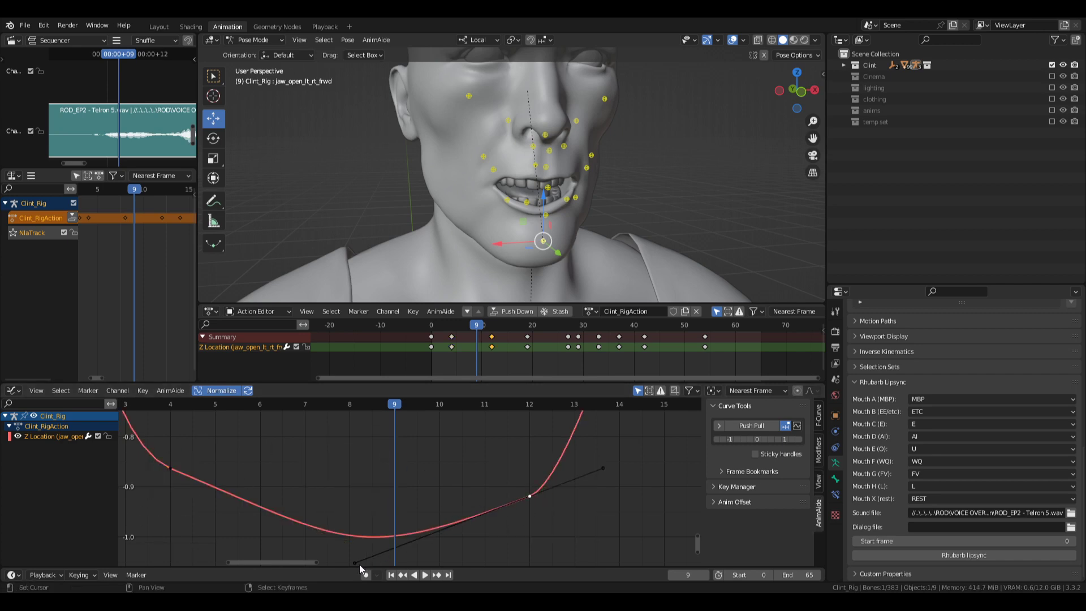
middle_drag(359, 566, 366, 541)
key(g)
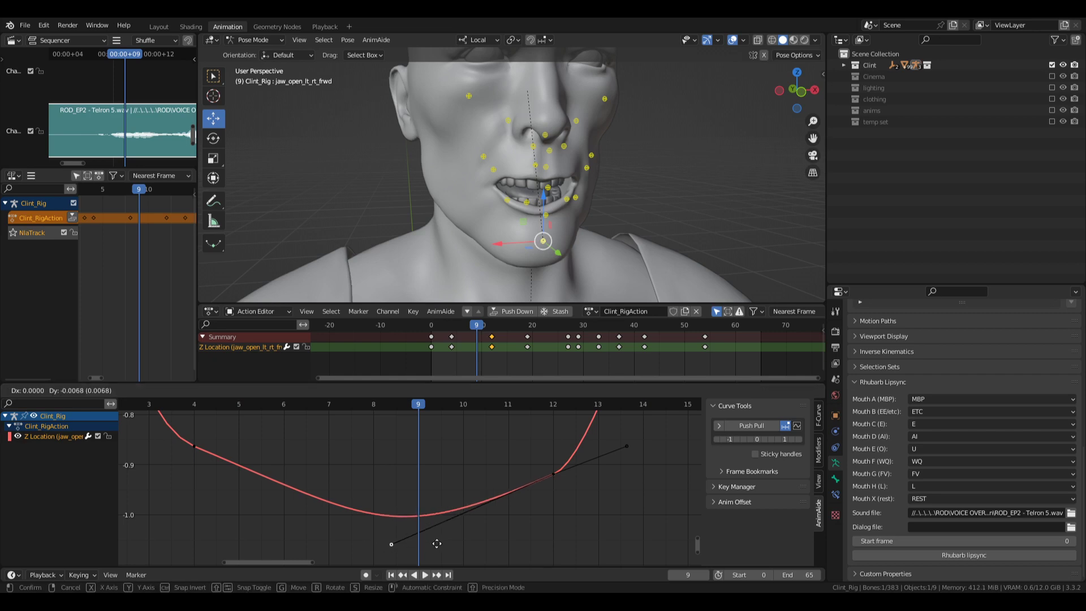
click(457, 546)
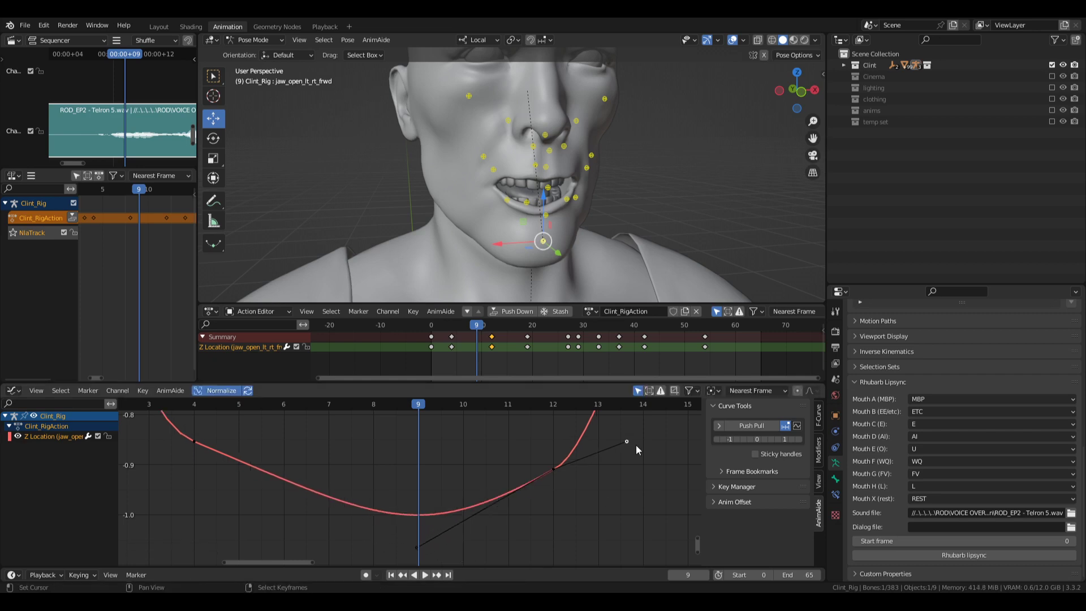
middle_drag(635, 449, 531, 500)
key(g)
click(591, 432)
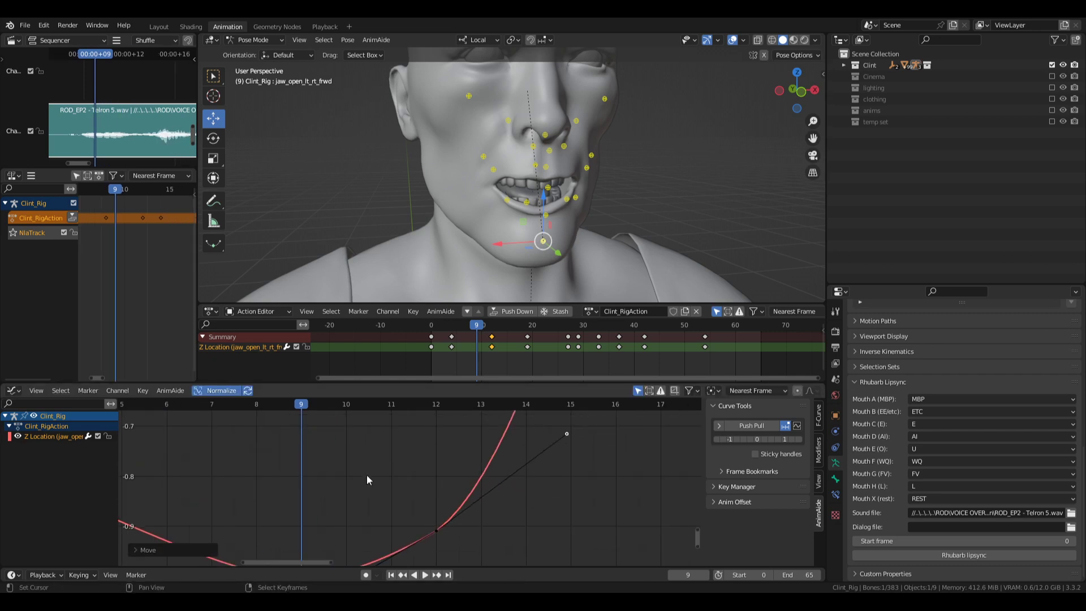
- Steepen both handles of the jaw curve's frame 4 key to round the valley's entry
scroll(364, 480, down, 3)
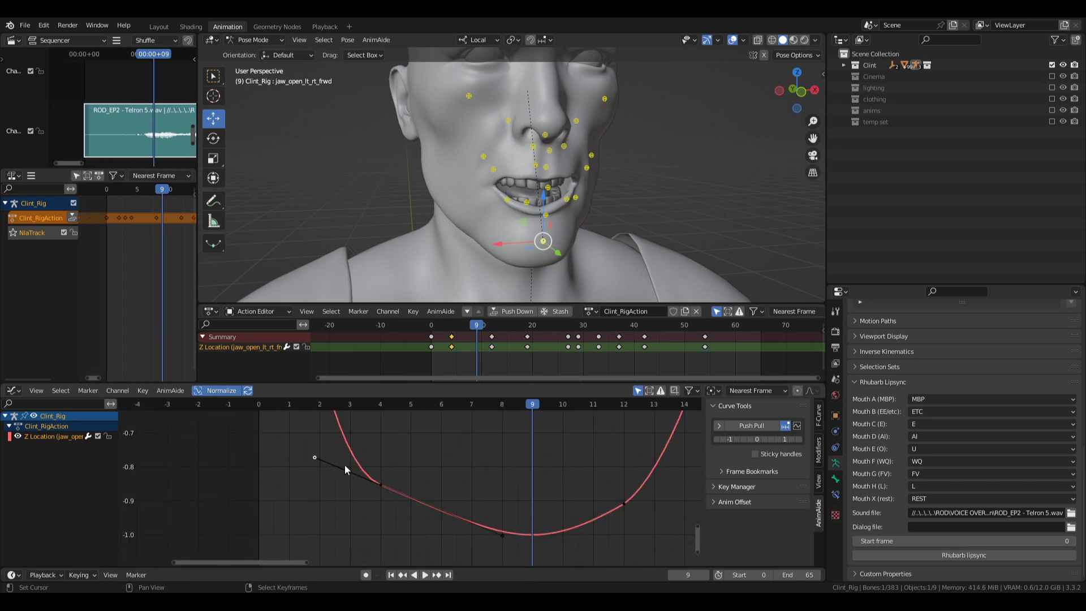
key(g)
click(368, 462)
drag(500, 536, 470, 557)
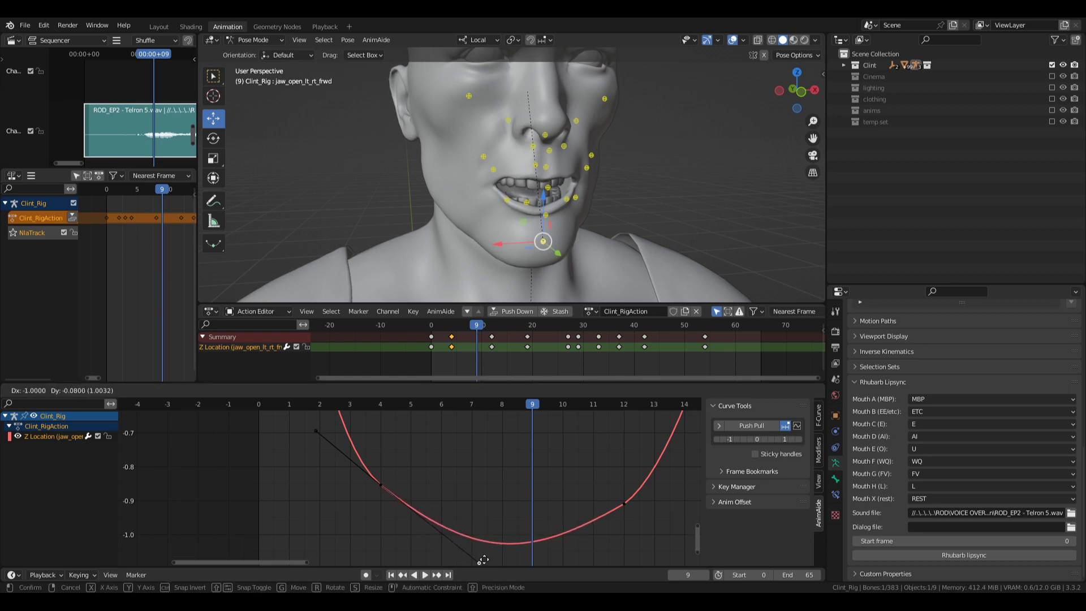
click(486, 407)
- Return to frame 0 with more of the jaw curve in view and save the file
ctrl+middle_drag(473, 451, 492, 494)
click(290, 430)
key(ctrl+s)
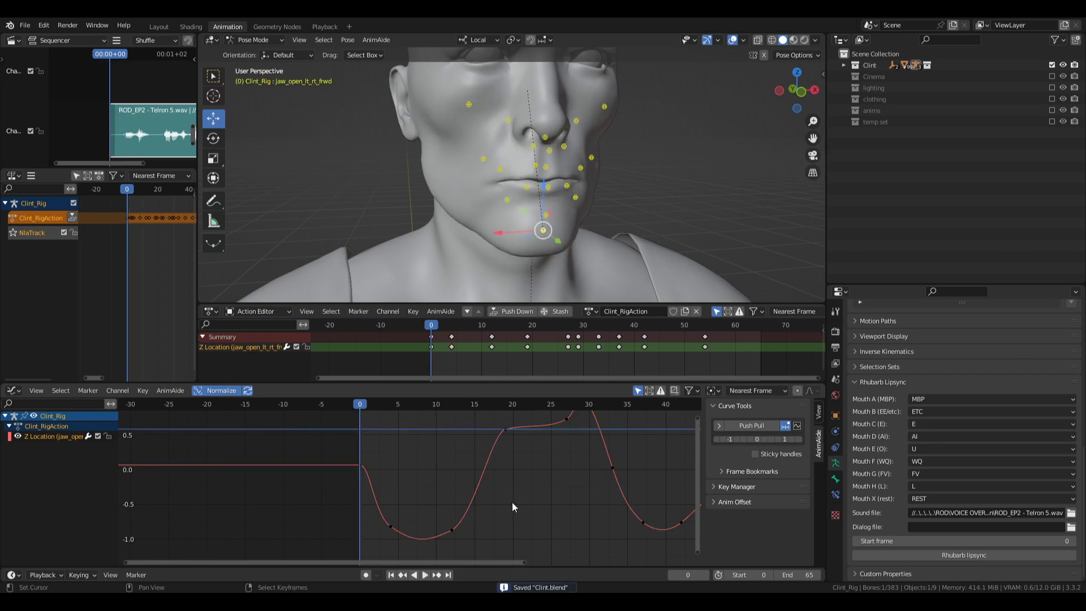
- Shorten the frame 4 key's handles on the jaw curve to about frames 3 and 6, leaving the key deselected
drag(314, 446, 492, 547)
key(KP_Decimal)
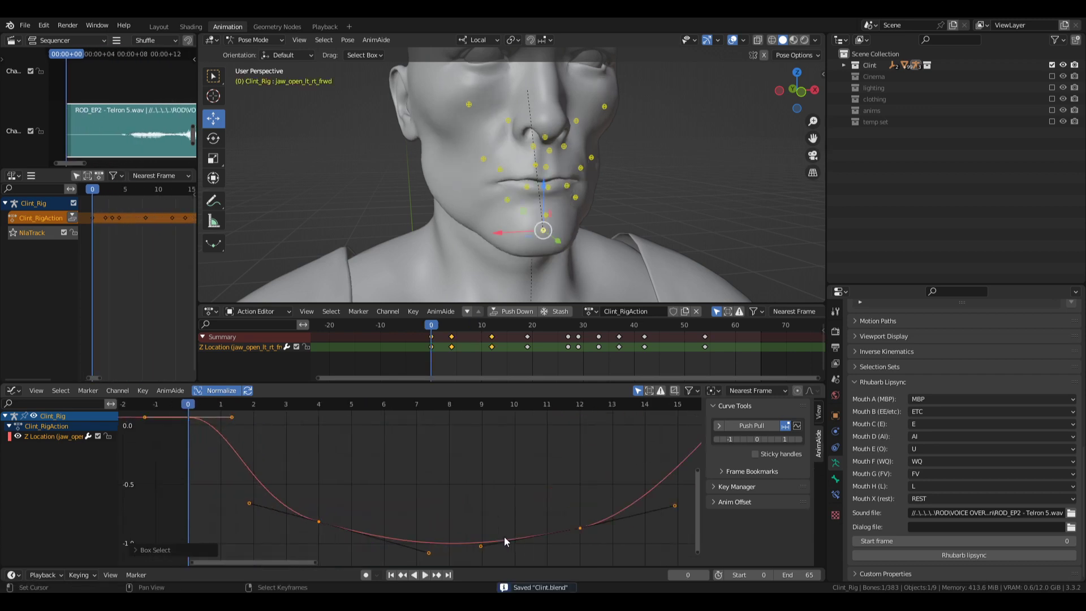
middle_drag(420, 498, 452, 473)
click(284, 475)
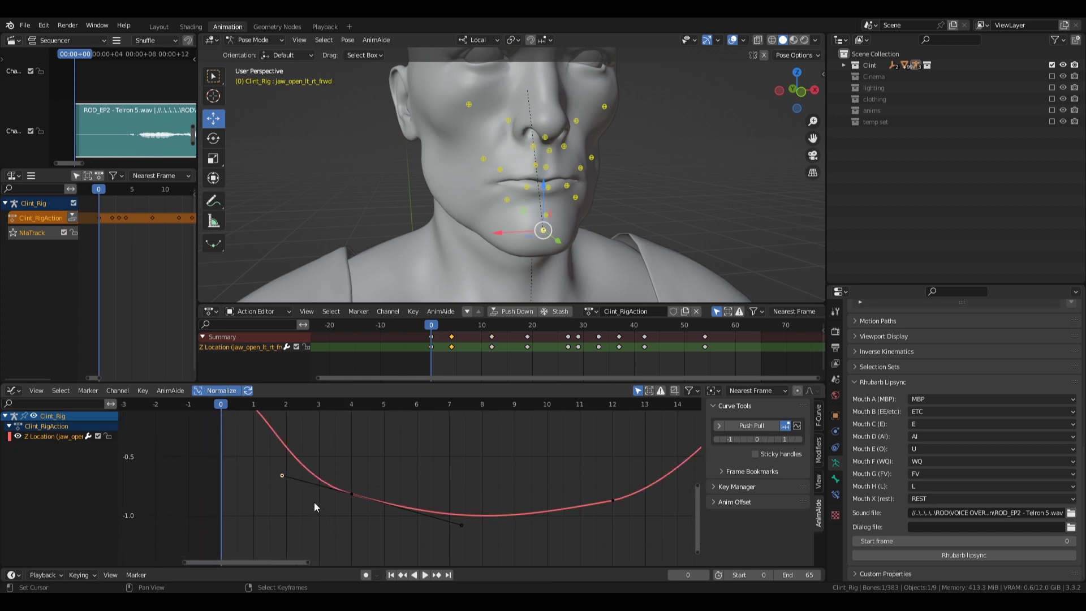
key(g)
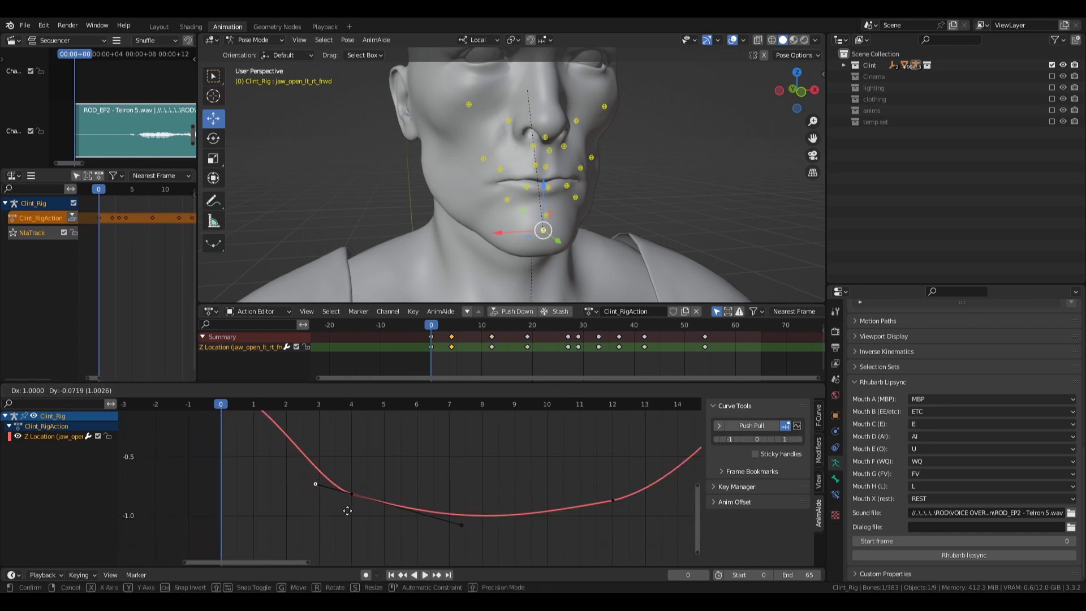
click(343, 505)
click(459, 526)
key(g)
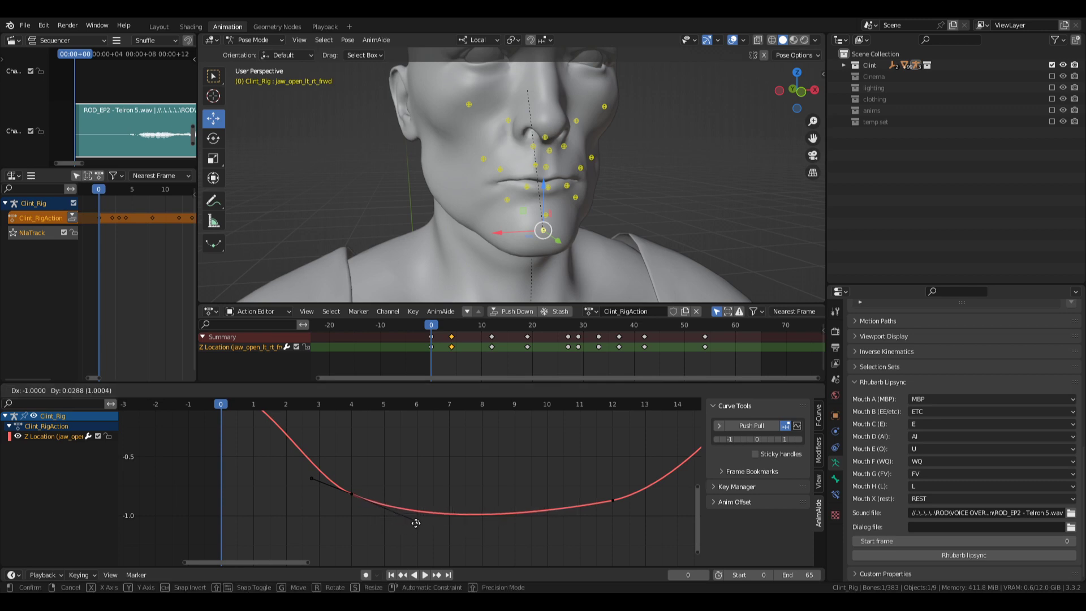
click(421, 522)
right_drag(517, 517, 515, 522)
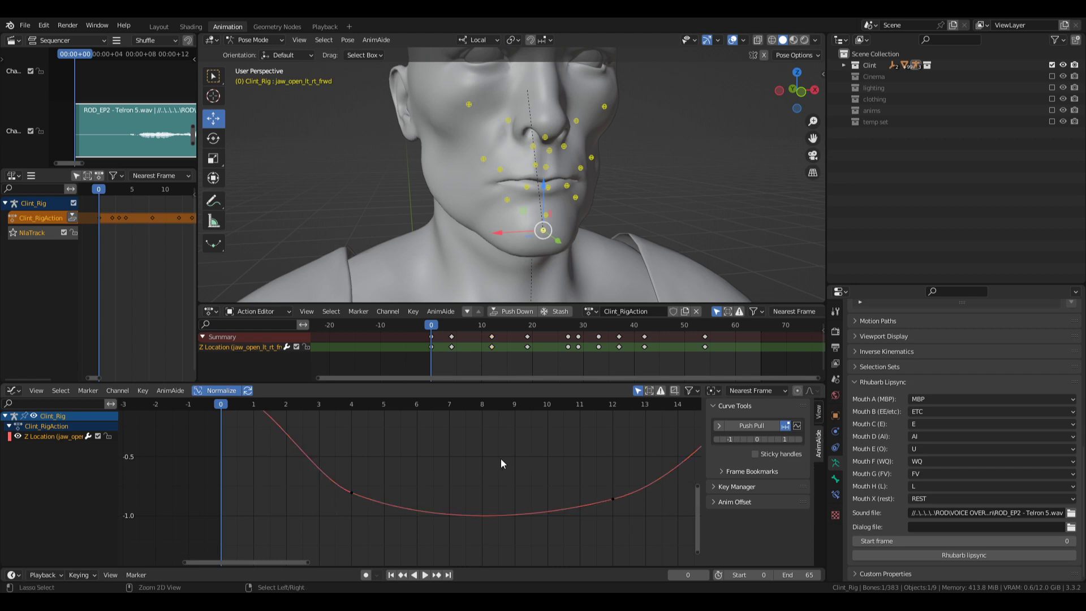
- Save the file with the whole jaw curve in view, play the animation, and stop at frame 21
key(Home)
key(Home)
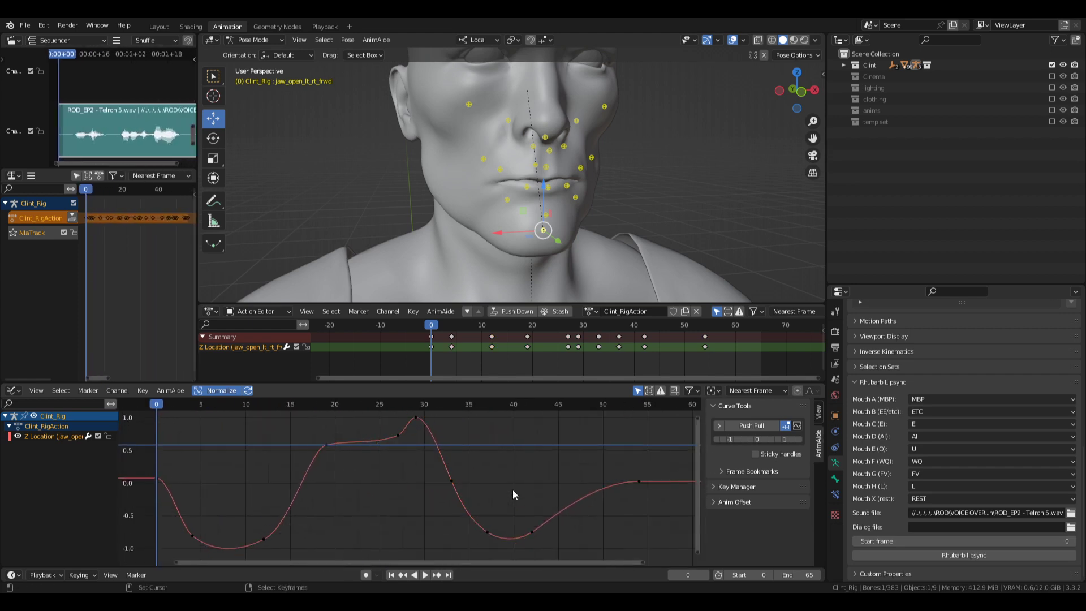
key(ctrl+s)
key(space)
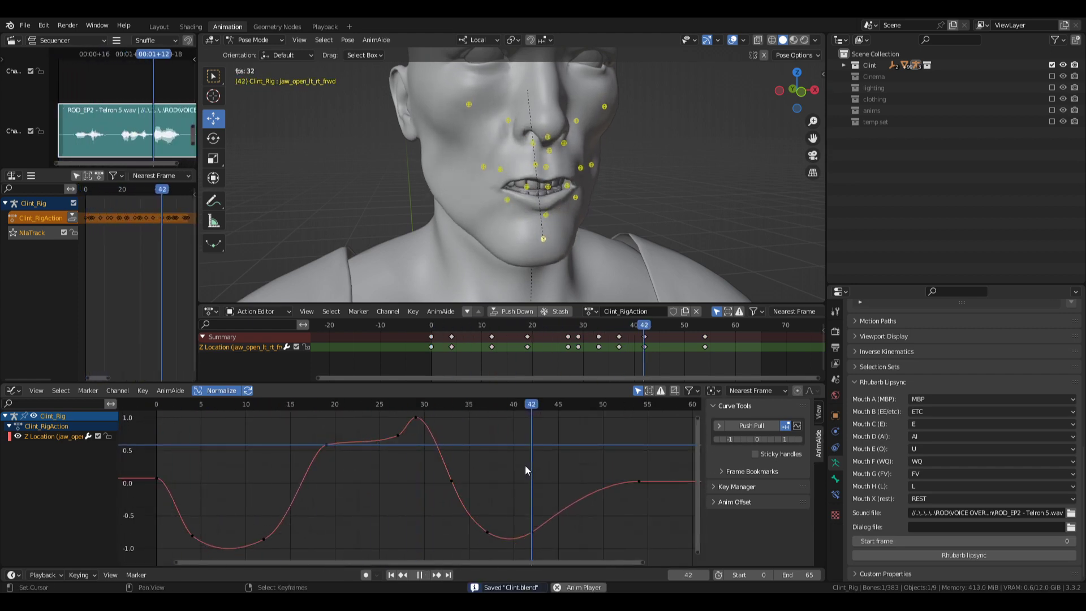
drag(290, 494, 334, 488)
key(space)
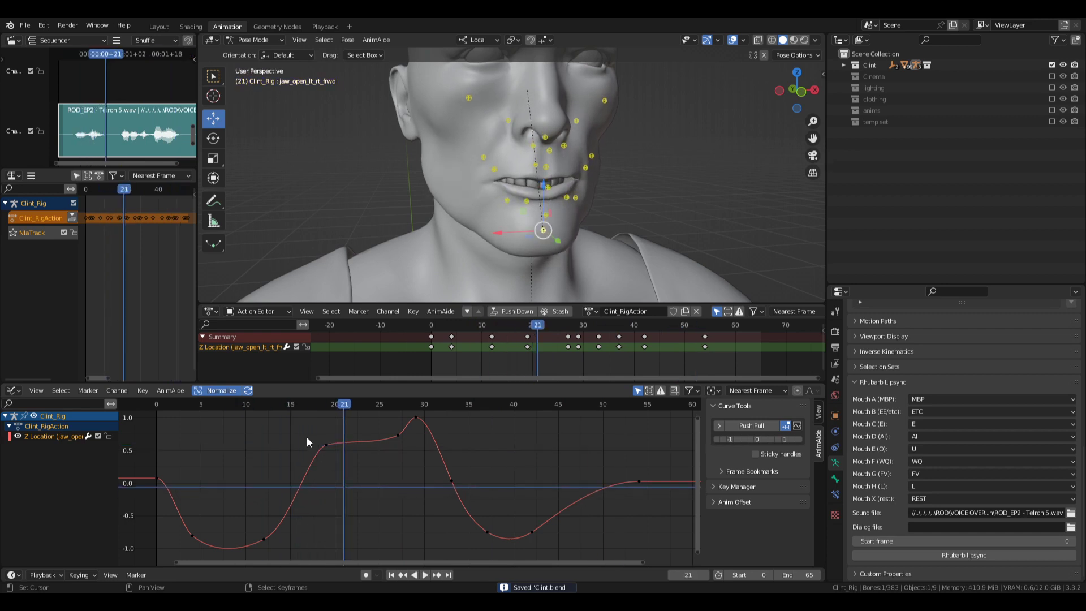
- Lower the jaw curve's keys at frames 19 and 27 by about 0.05
drag(309, 428, 404, 456)
key(g)
key(y)
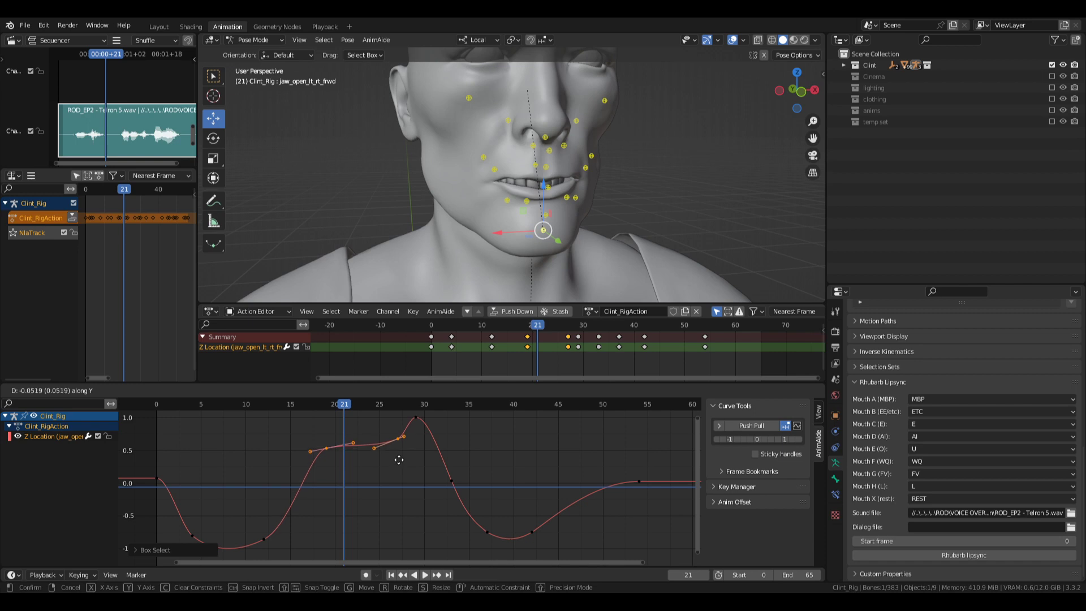
click(399, 460)
- Return to frame 0, deselect the jaw curve's keys, and save the file
drag(254, 471, 149, 475)
key(alt+a)
key(ctrl+s)
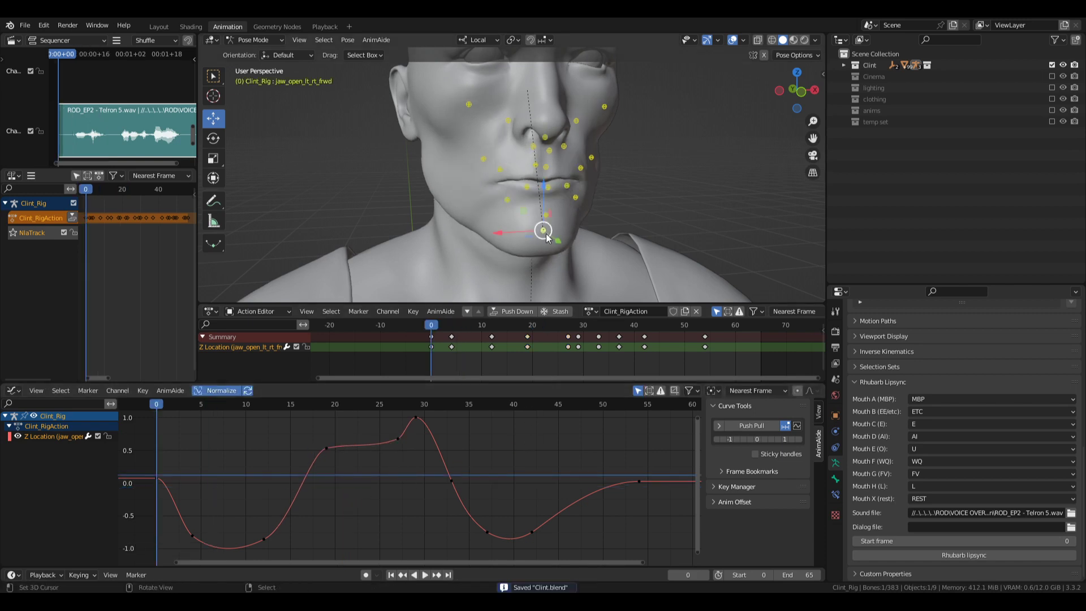
- Raise the jaw_dwn_mouth_clsd curve's key at frame 18 to about 0.25, deselect it, and return to frame 0
click(545, 216)
drag(299, 464, 345, 490)
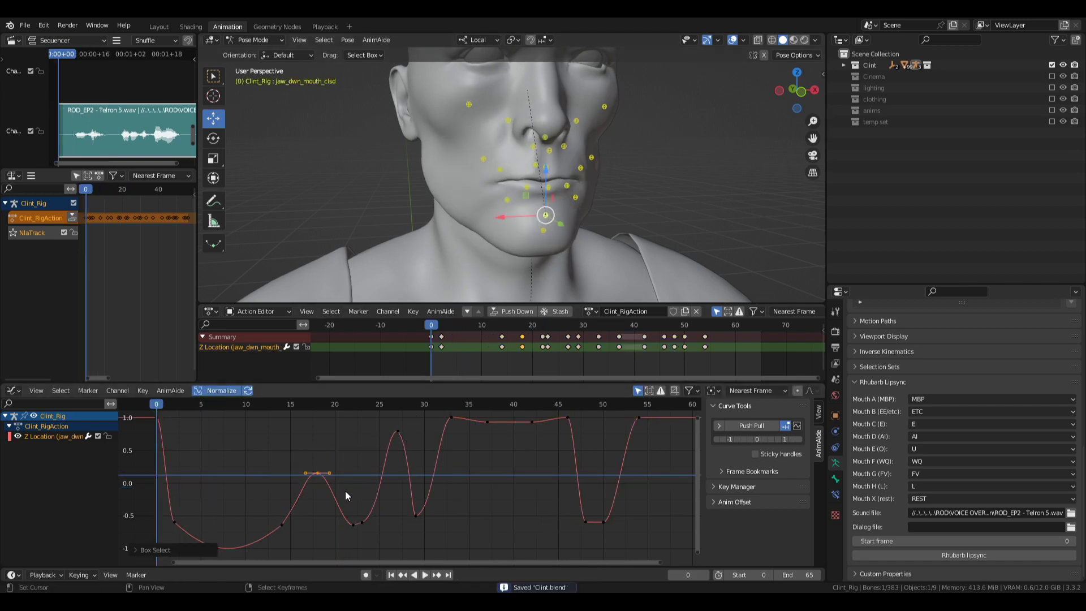
key(space)
key(space)
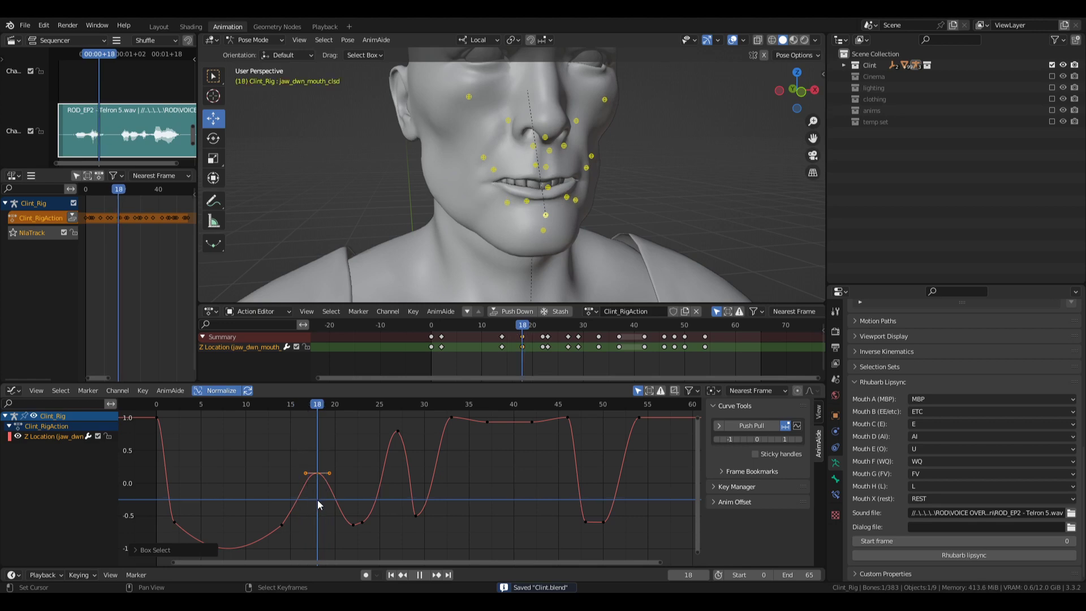
key(g)
key(y)
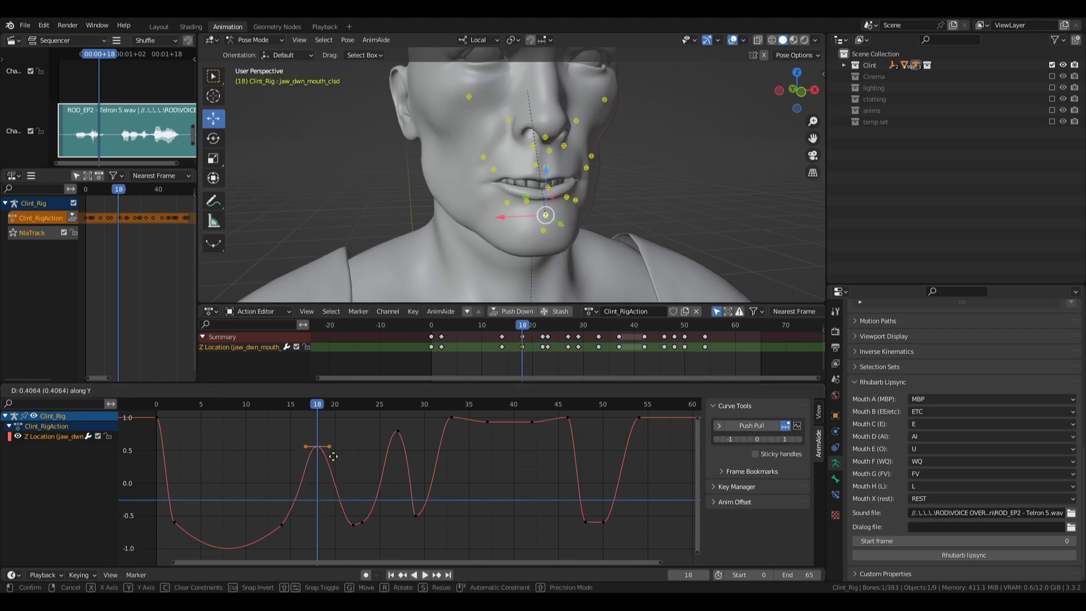
mouse_move(334, 471)
click(345, 499)
click(124, 485)
right_drag(476, 493, 486, 497)
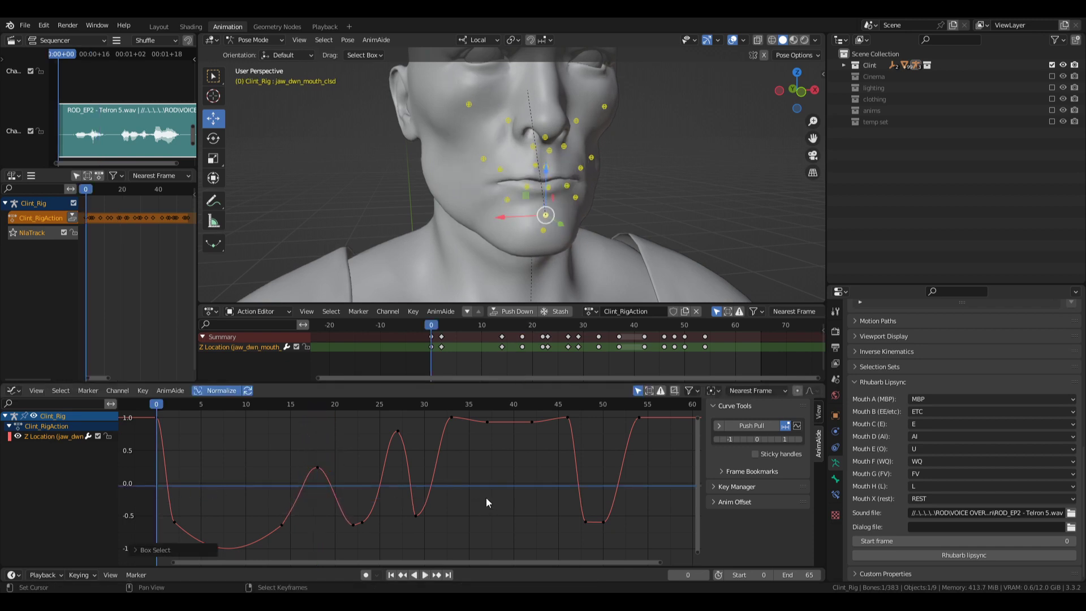
- Save the file and play the animation, stopping at frame 16
key(ctrl+s)
key(space)
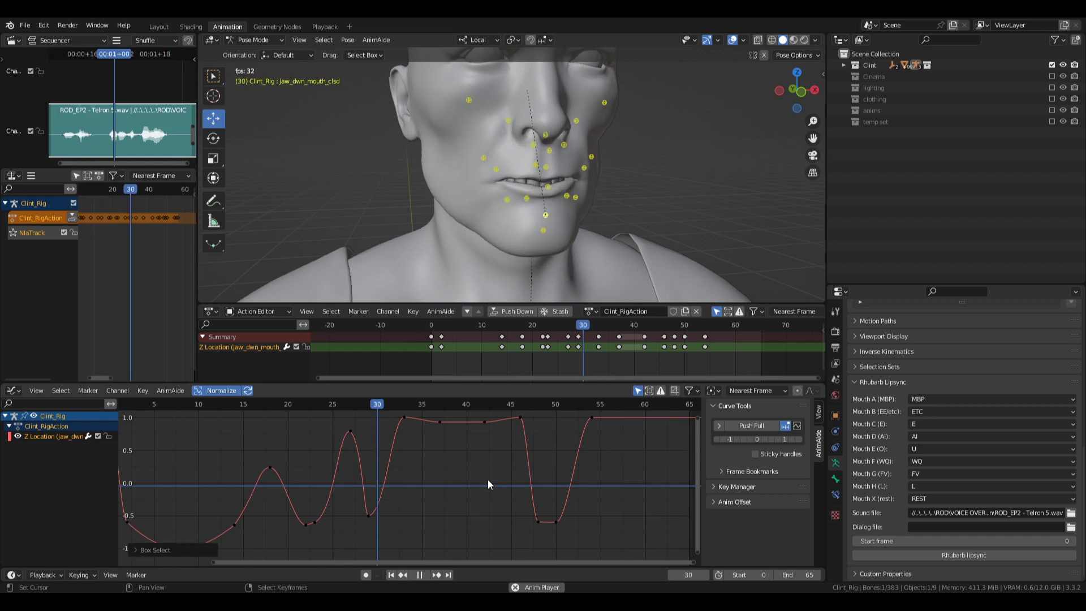
key(space)
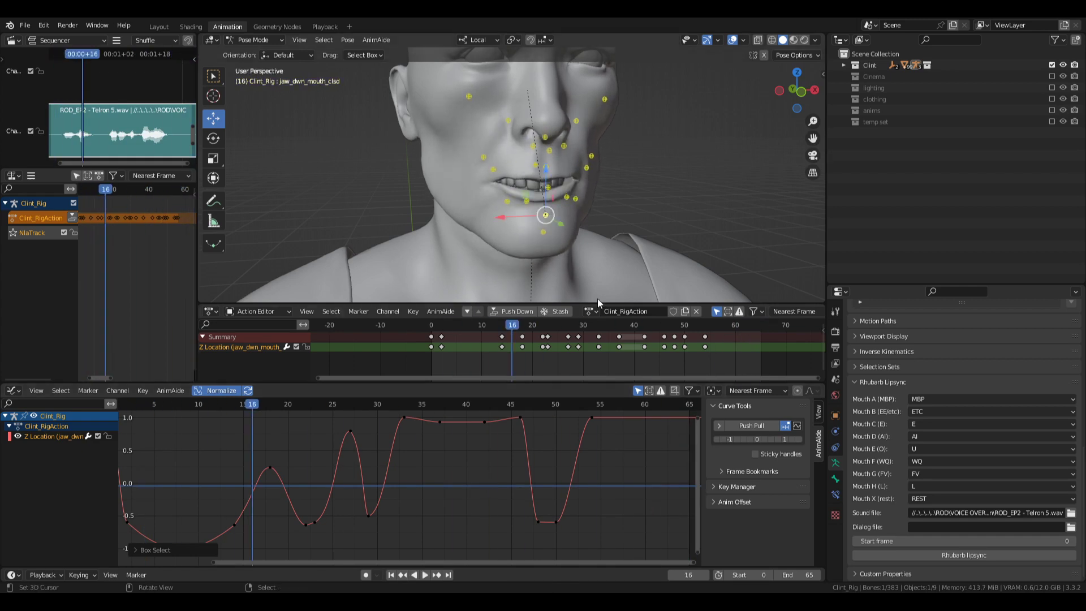
- Exaggerate the X location keys at frames 0, 3 and 23 of mouth_dimple_L and mouth_dimple_R with Push Pull
middle_drag(597, 299, 598, 257)
click(570, 168)
shift+click(472, 168)
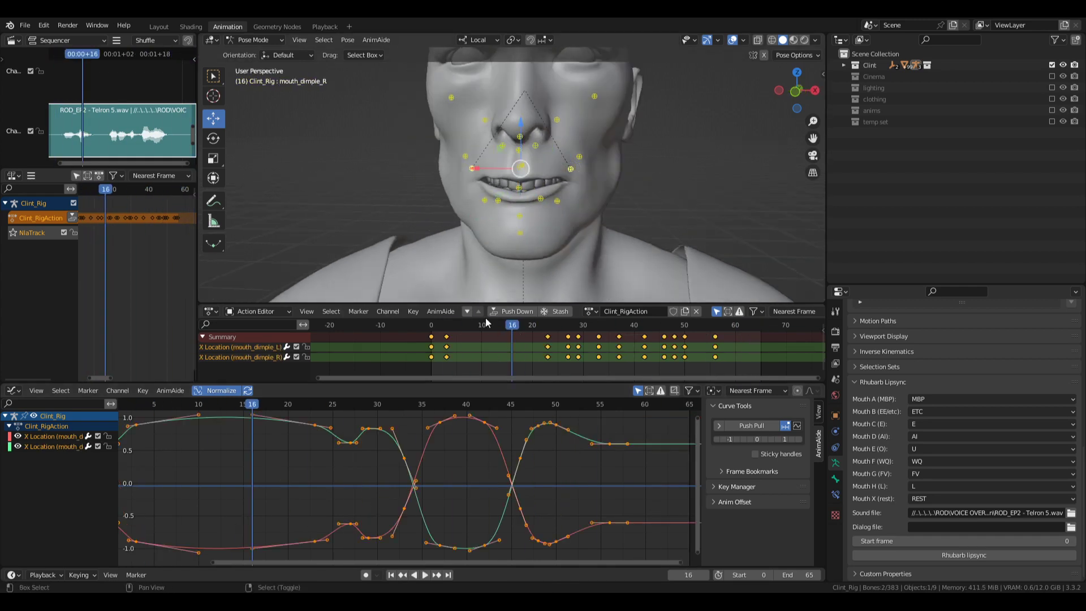
ctrl+scroll(283, 468, left, 5)
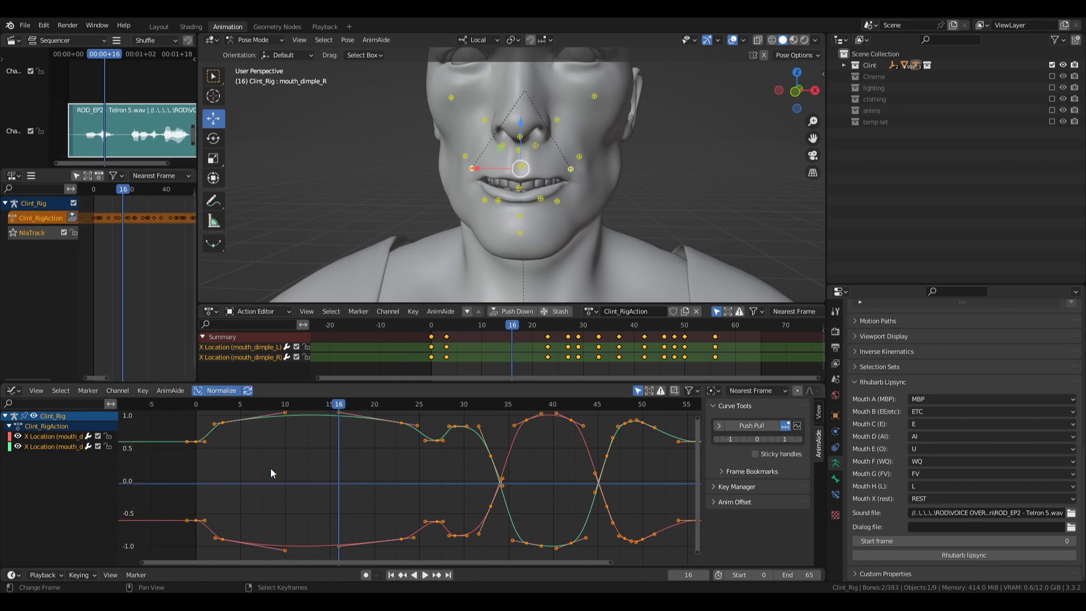
drag(180, 419, 431, 577)
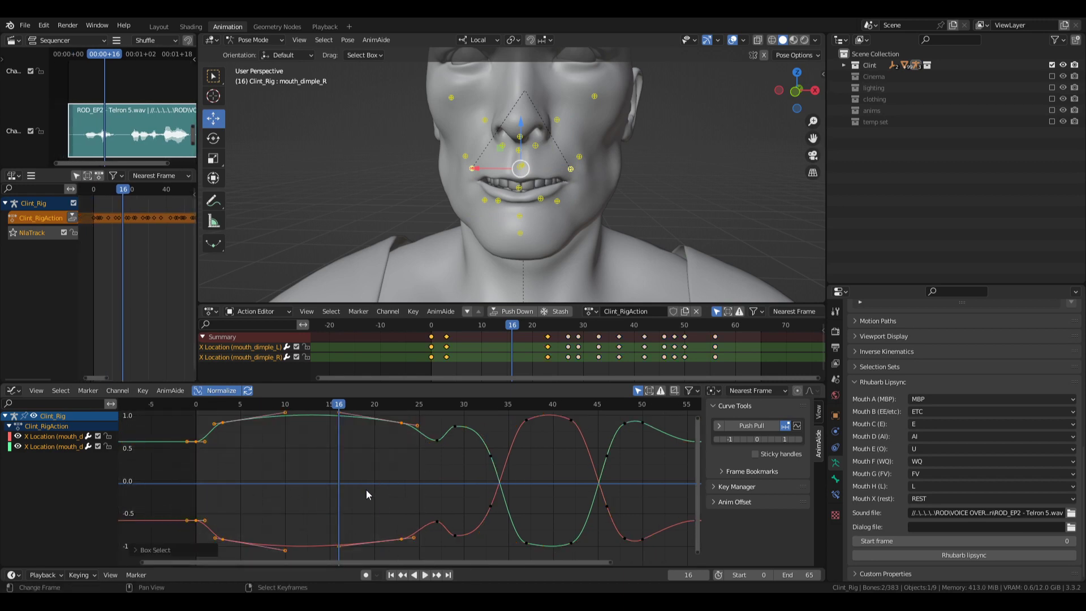
click(752, 425)
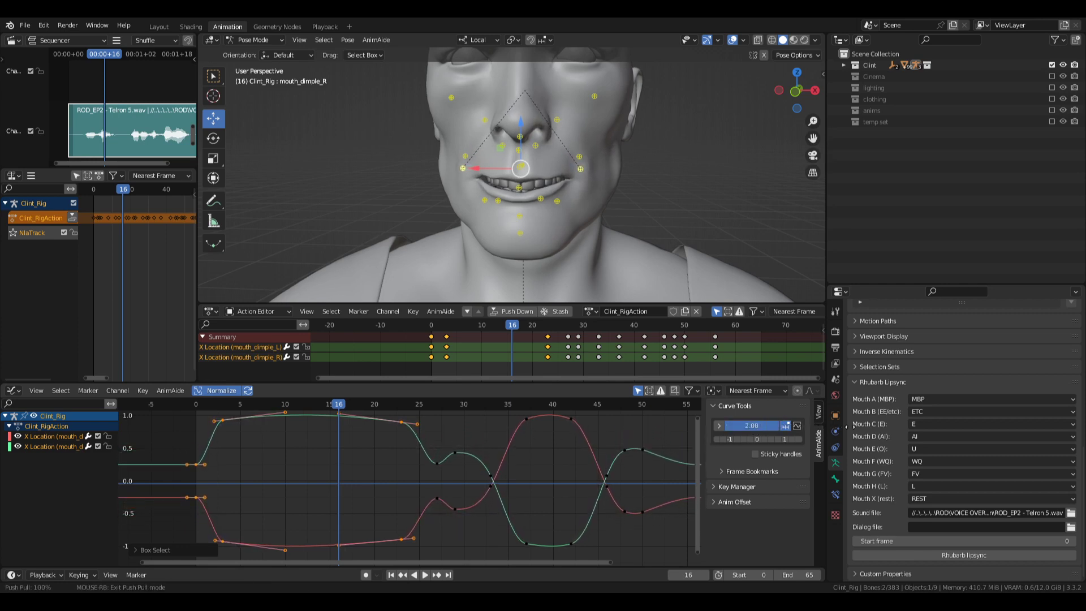
right_click(203, 471)
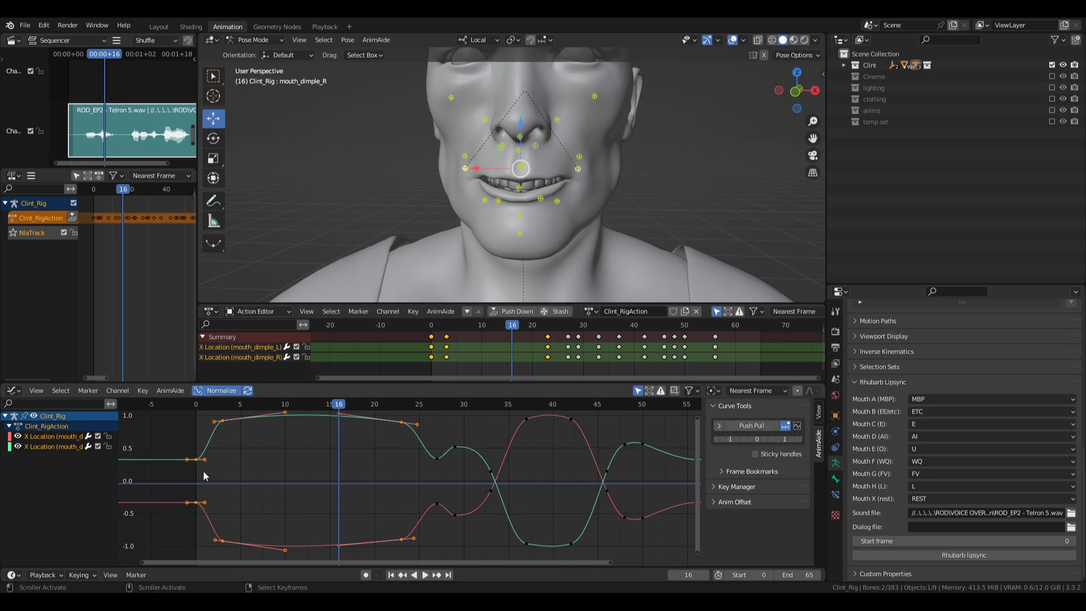
- Play the animation from the start to review the mouth corners, and stop at frame 40
key(shift+Left)
key(space)
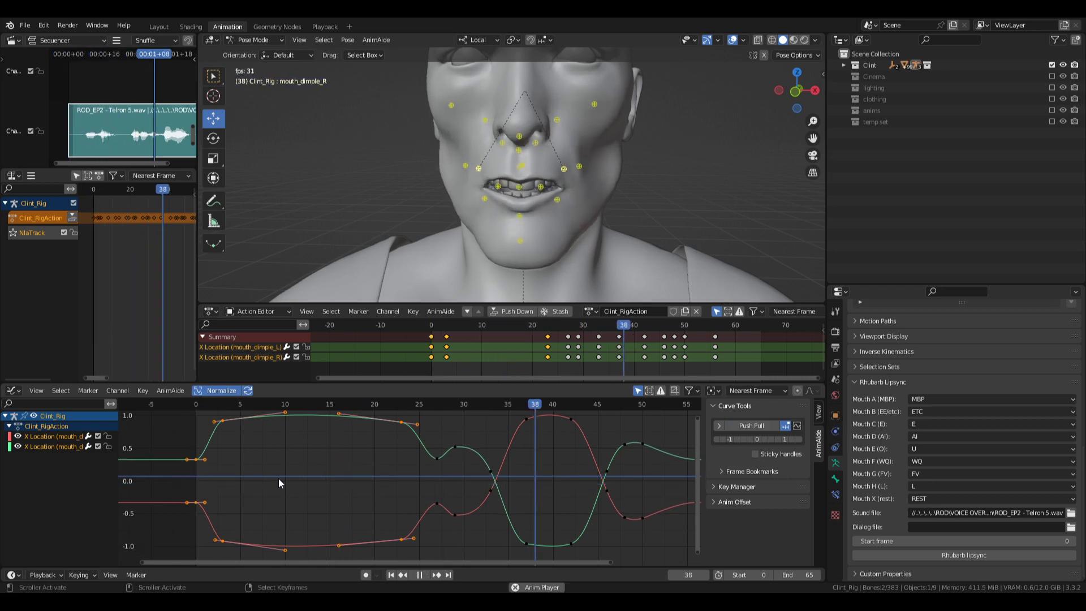
key(space)
drag(300, 477, 554, 459)
drag(513, 405, 591, 566)
click(760, 430)
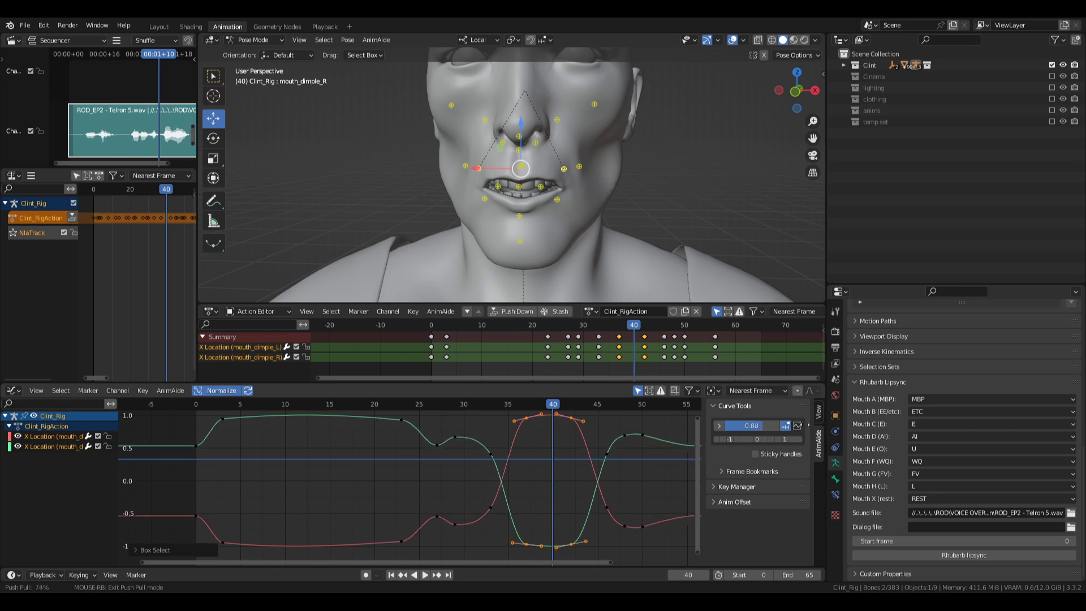
right_click(684, 454)
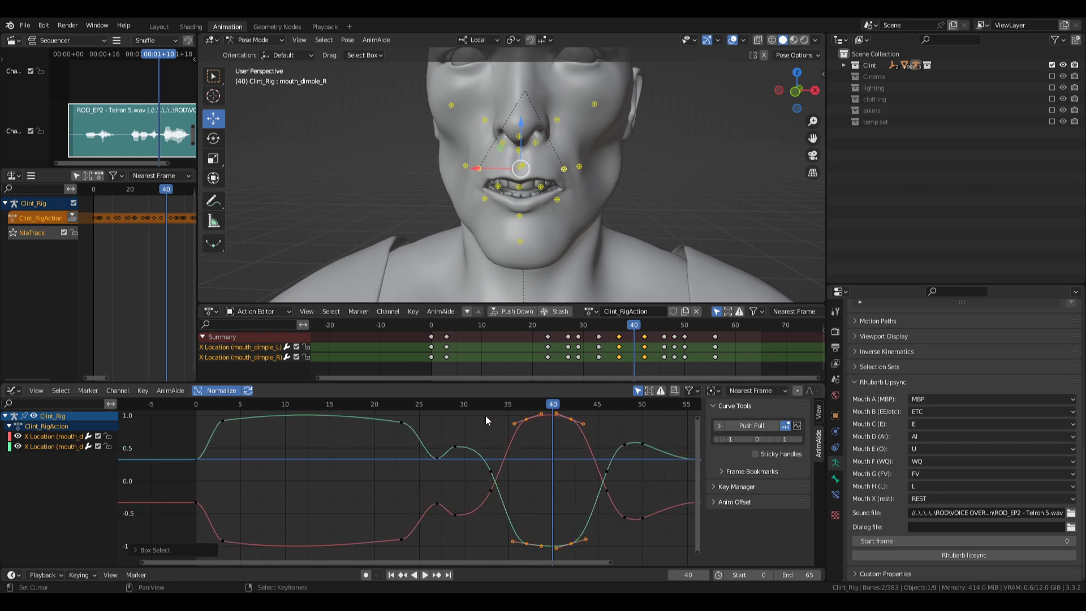
drag(485, 414, 611, 548)
click(747, 425)
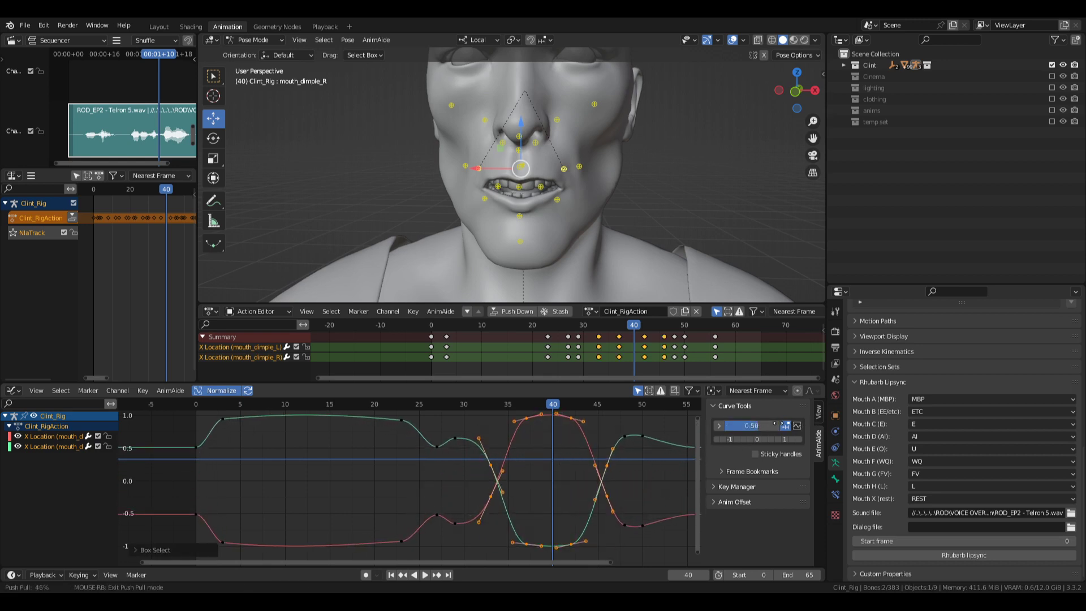
click(736, 430)
- Exaggerate the keys around frame 49 on both mouth dimple curves to about ±0.75 with Push Pull
drag(362, 469, 633, 466)
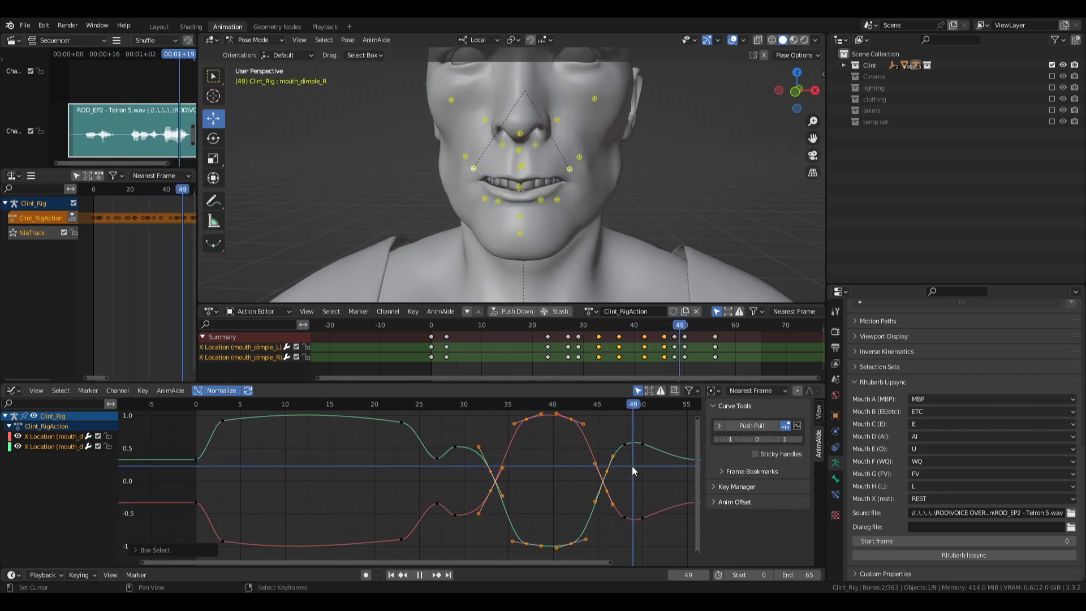
drag(613, 421, 674, 519)
drag(752, 429, 780, 430)
click(374, 454)
- Review the playback, save the file at frame 0, replay the animation from a three-quarter view, and stop at frame 44
key(space)
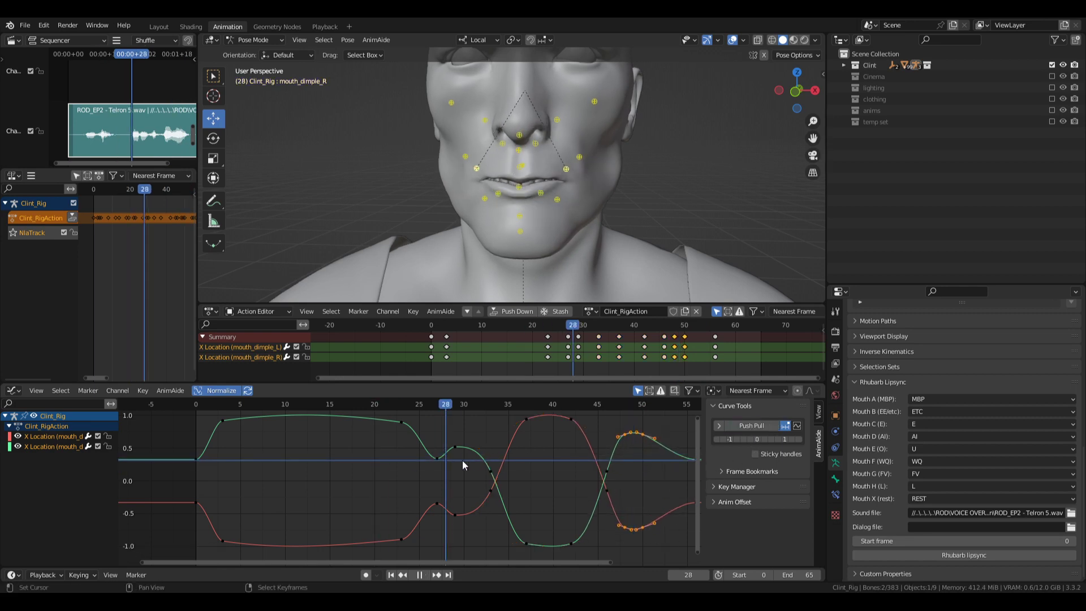
key(space)
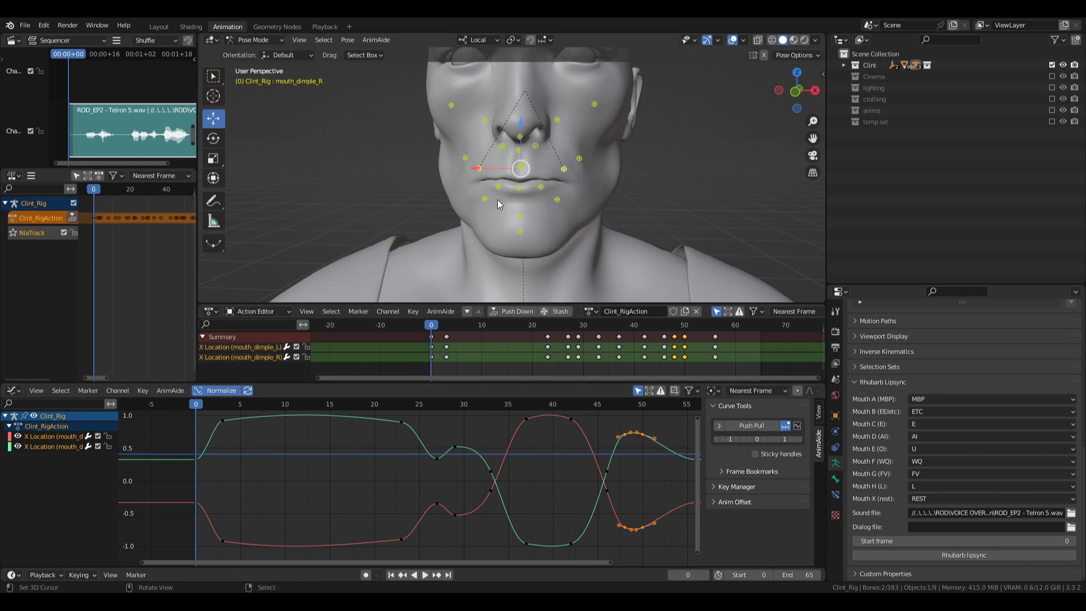
middle_drag(497, 199, 573, 209)
key(ctrl+s)
key(space)
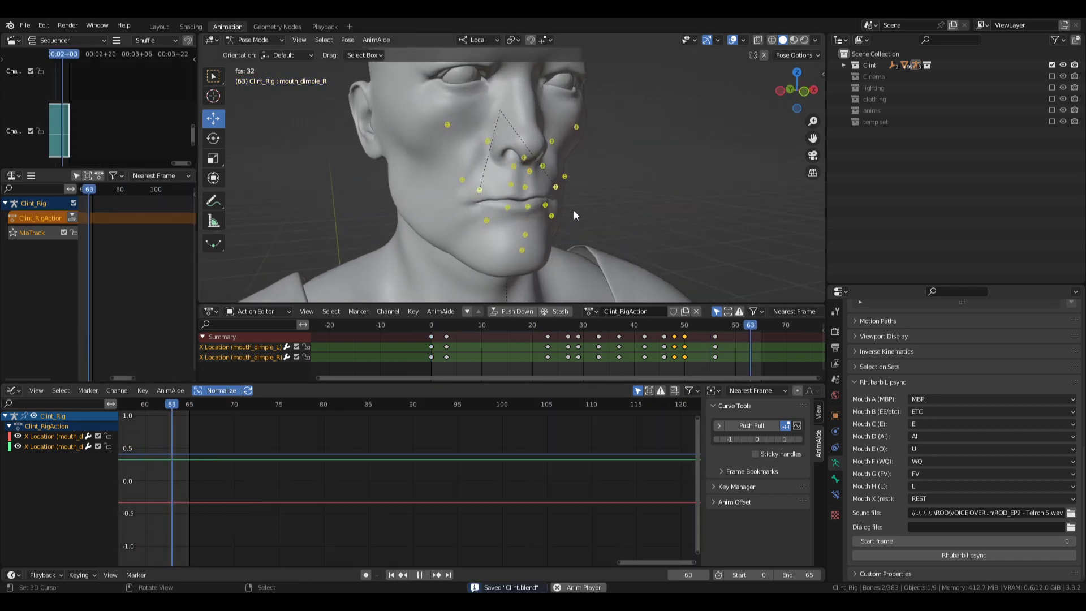
mouse_move(573, 209)
middle_down()
mouse_move(605, 218)
mouse_move(590, 220)
middle_up()
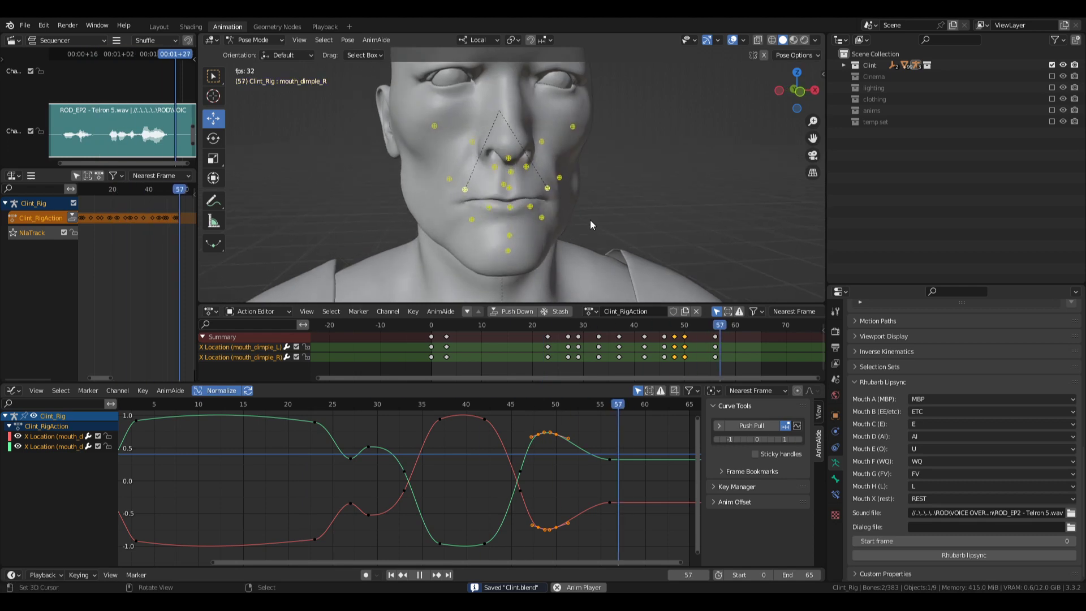
key(space)
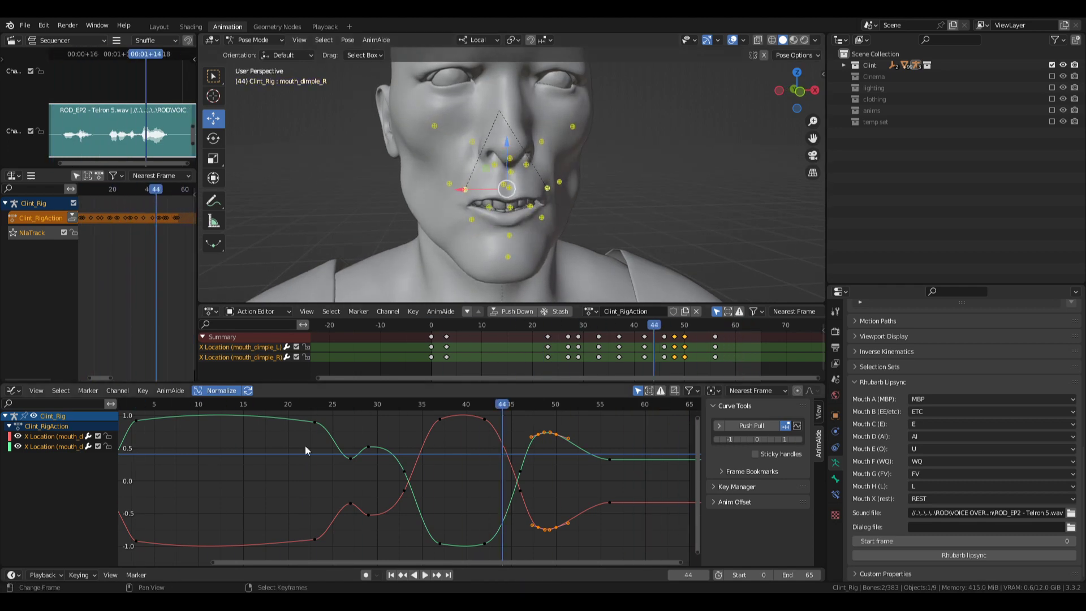
- Soften the keys at frames 0, 3 and 23 on both mouth dimple curves with Push Pull, and deselect all keys
middle_drag(224, 490, 300, 489)
drag(171, 413, 423, 558)
drag(468, 471, 333, 481)
drag(767, 425, 744, 425)
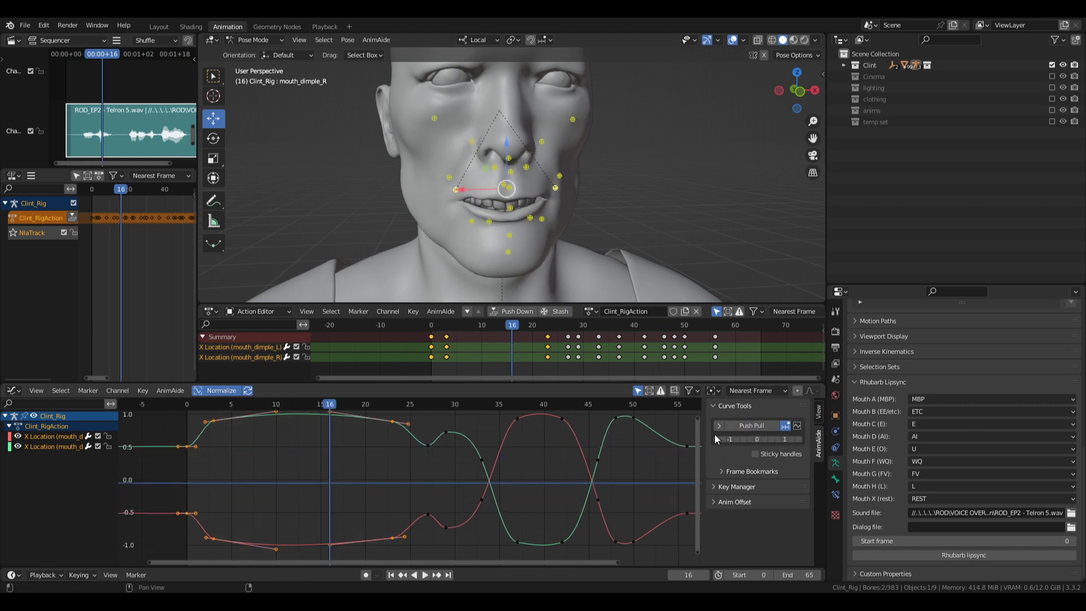
click(181, 466)
key(alt+a)
- Save the file and play the animation while viewing the face from the side, stopping at frame 53
key(ctrl+s)
key(space)
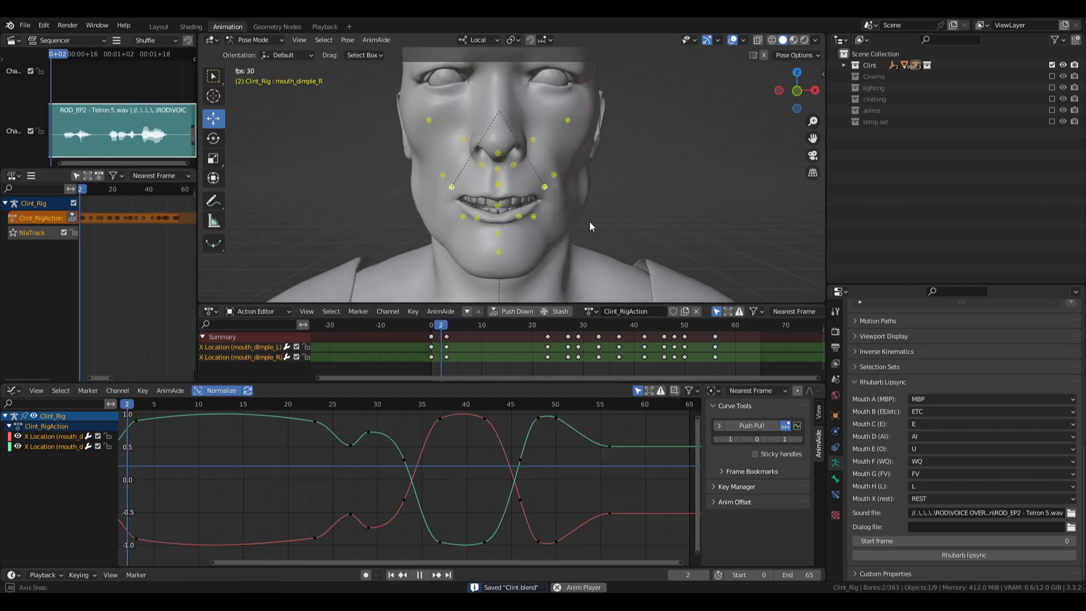
middle_drag(589, 221, 633, 218)
key(space)
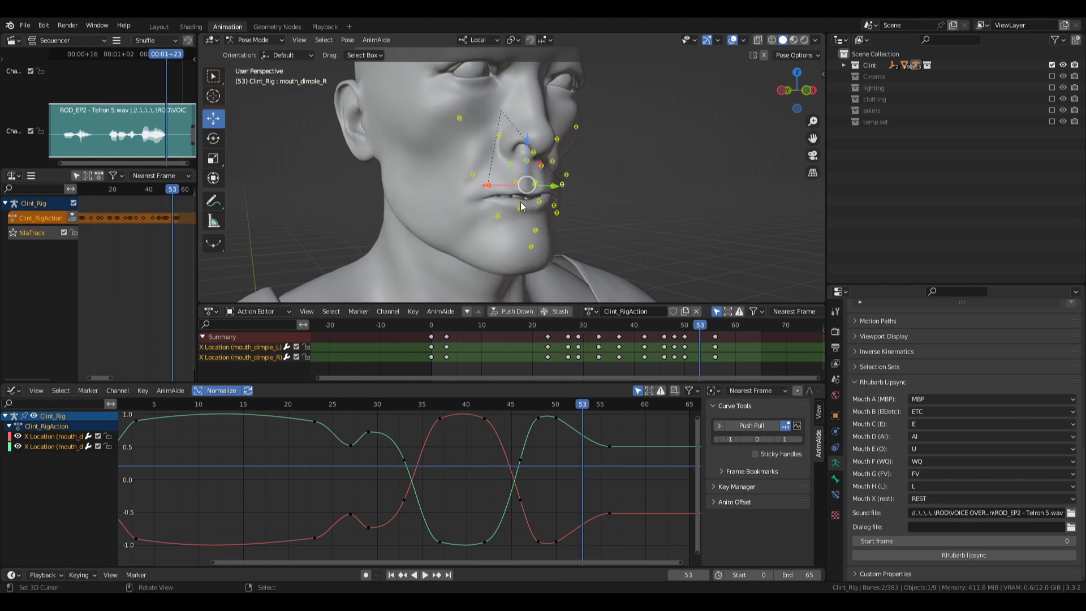
- Apply Push Pull to the tongue_out_lt_rt_up_dwn Y location keys at frames 8, 12 and 19, and deselect them
click(521, 188)
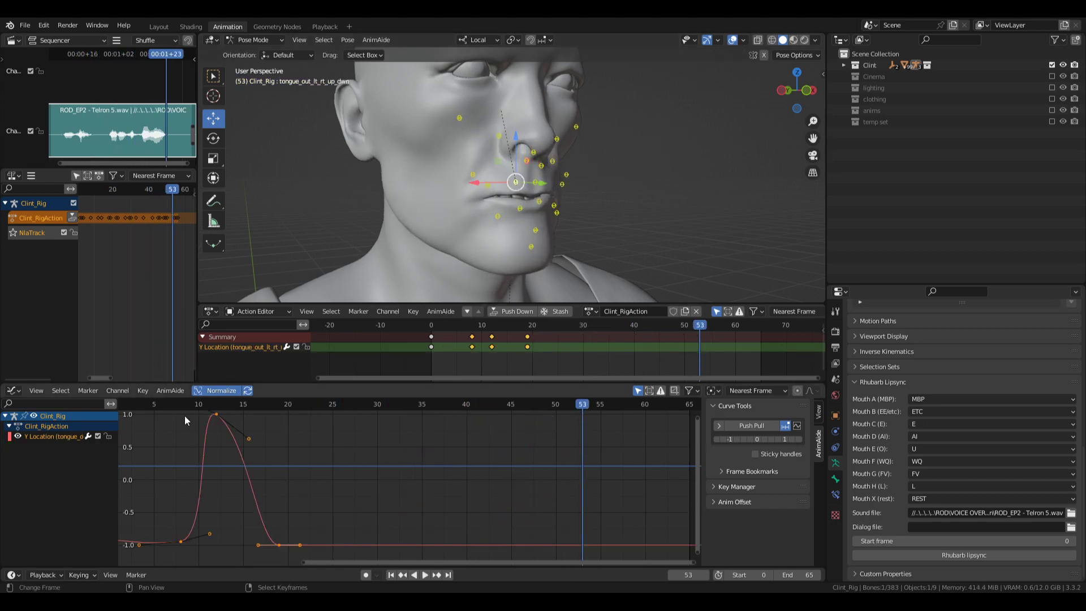
drag(185, 416, 289, 443)
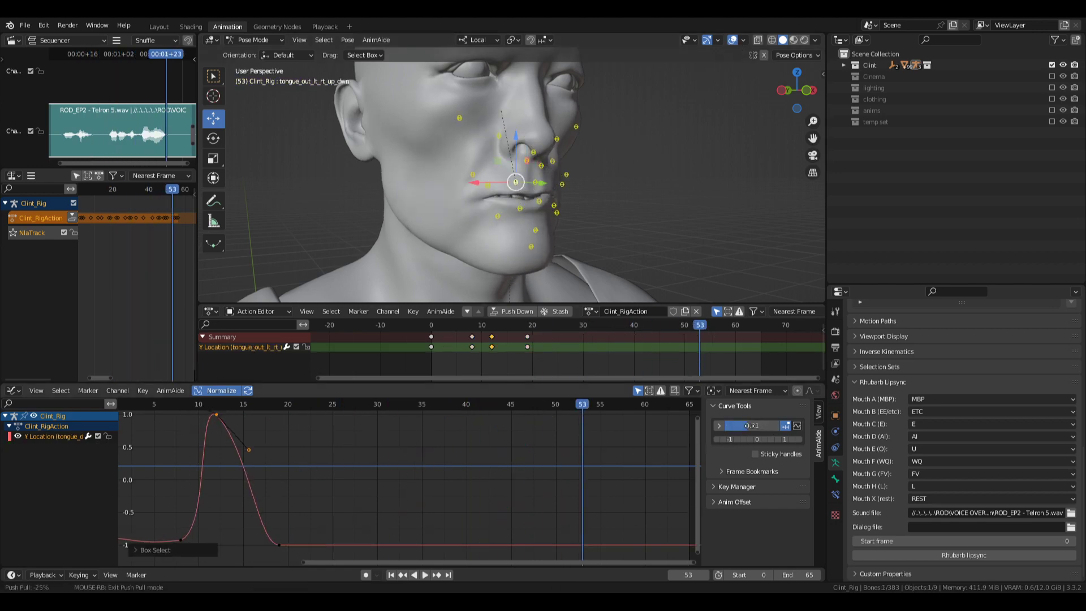
middle_drag(153, 406, 213, 430)
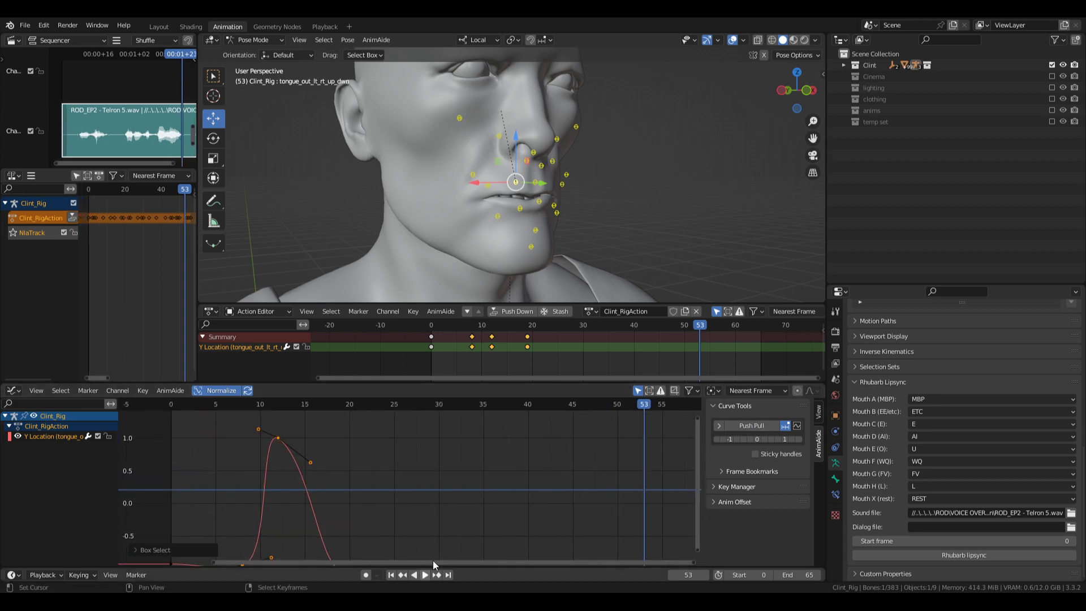
click(763, 428)
right_click(533, 472)
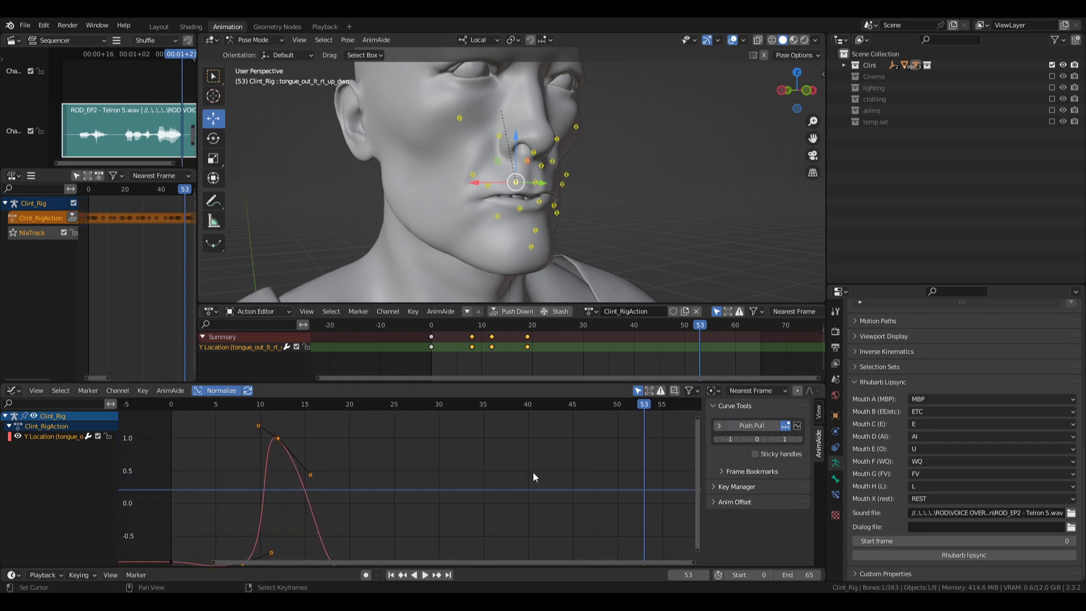
click(174, 474)
- Play the animation to check the tongue motion, return to frame 0, and save the file
key(space)
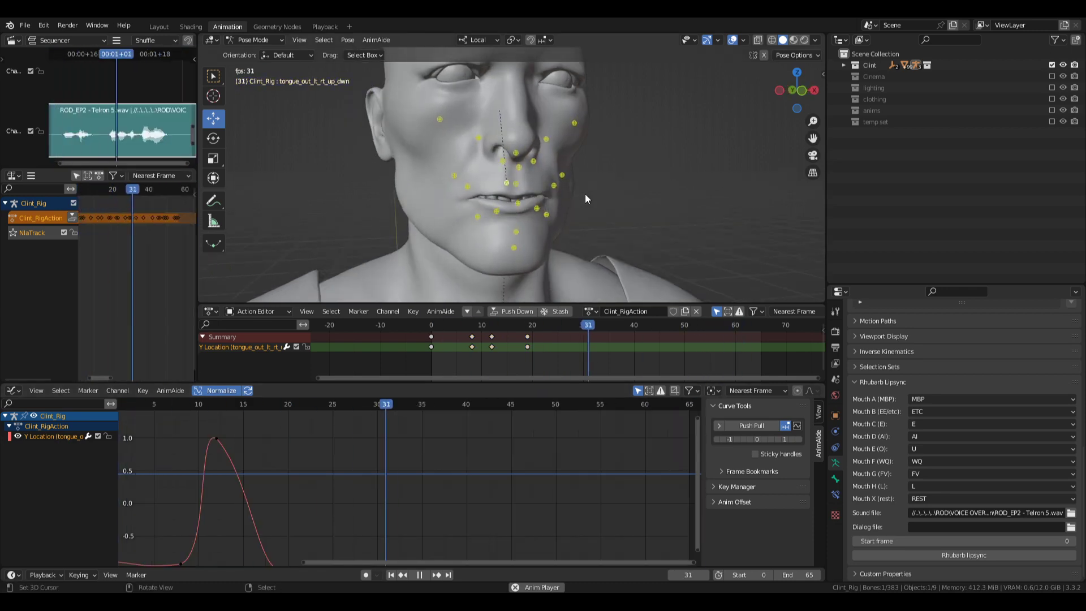
key(space)
click(391, 574)
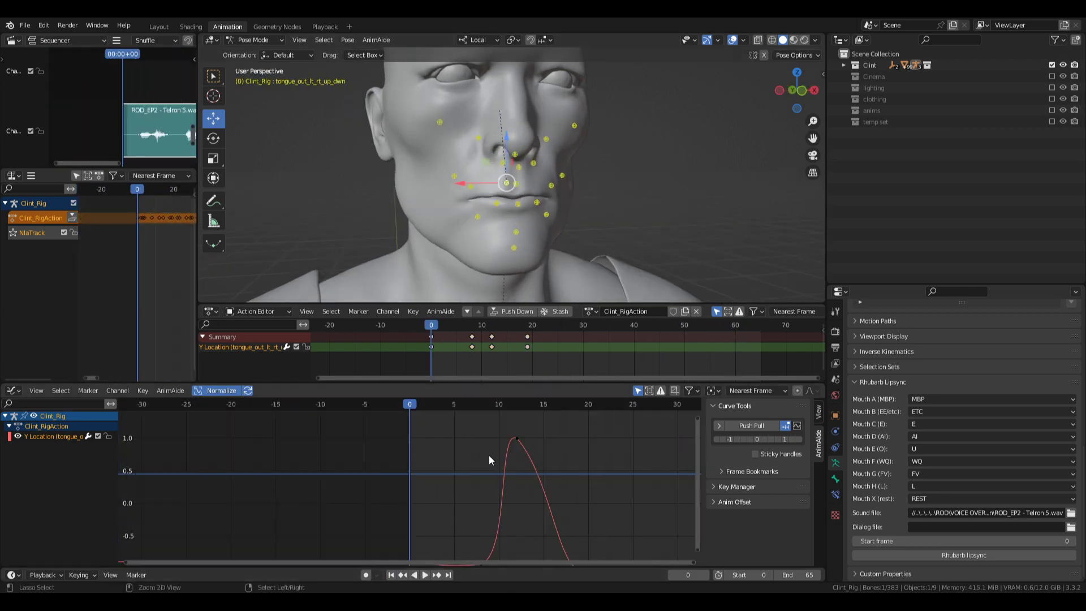
key(ctrl+s)
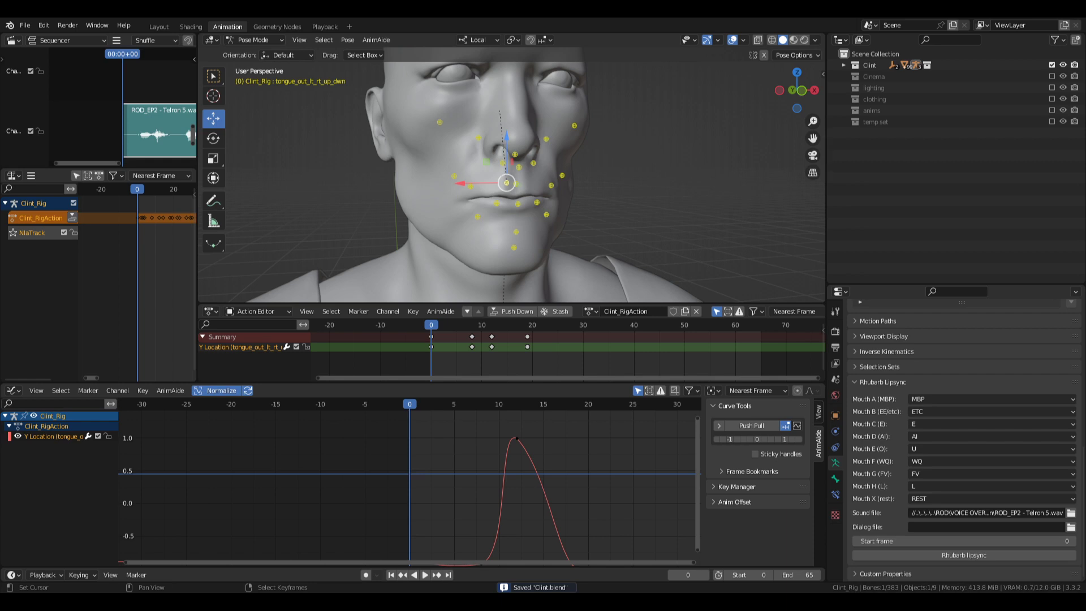
middle_drag(465, 214, 608, 219)
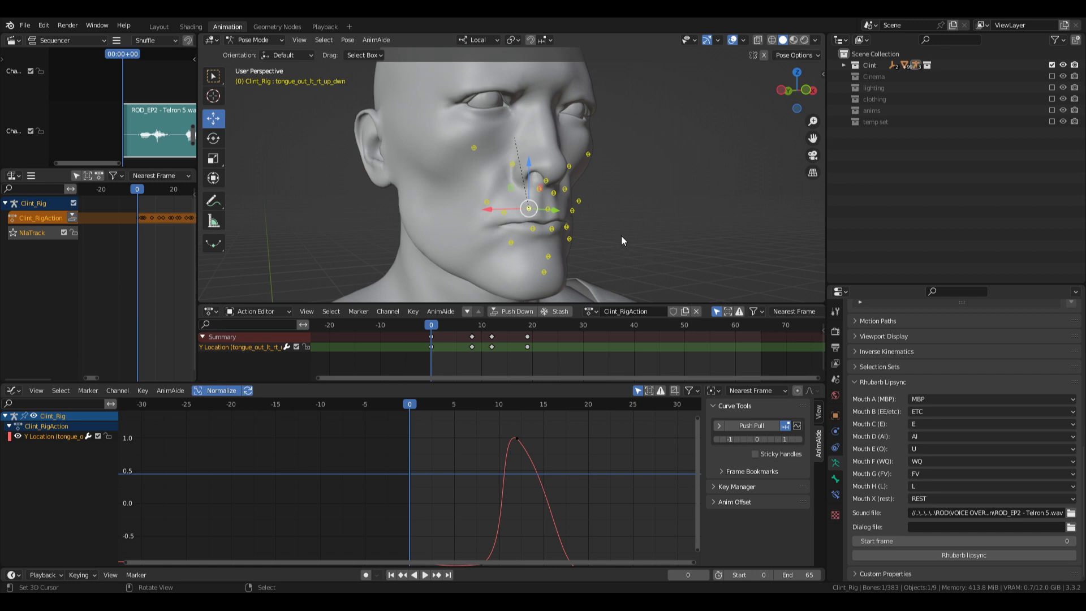
- Open the recent file CoffeeShop.1.blend and show the HG_Body object's modifiers
click(25, 26)
mouse_move(83, 61)
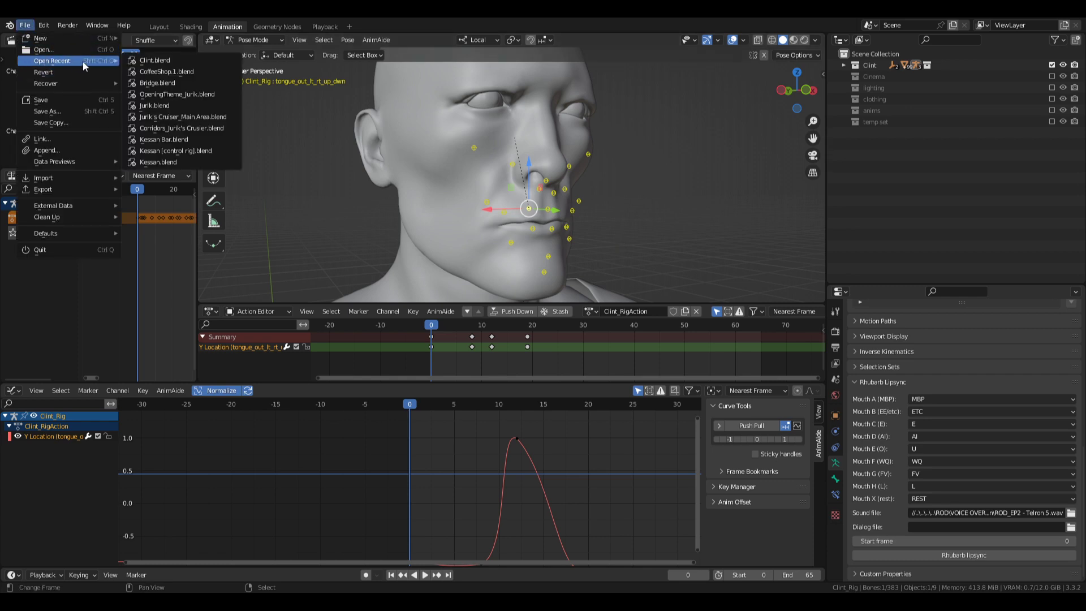
click(165, 72)
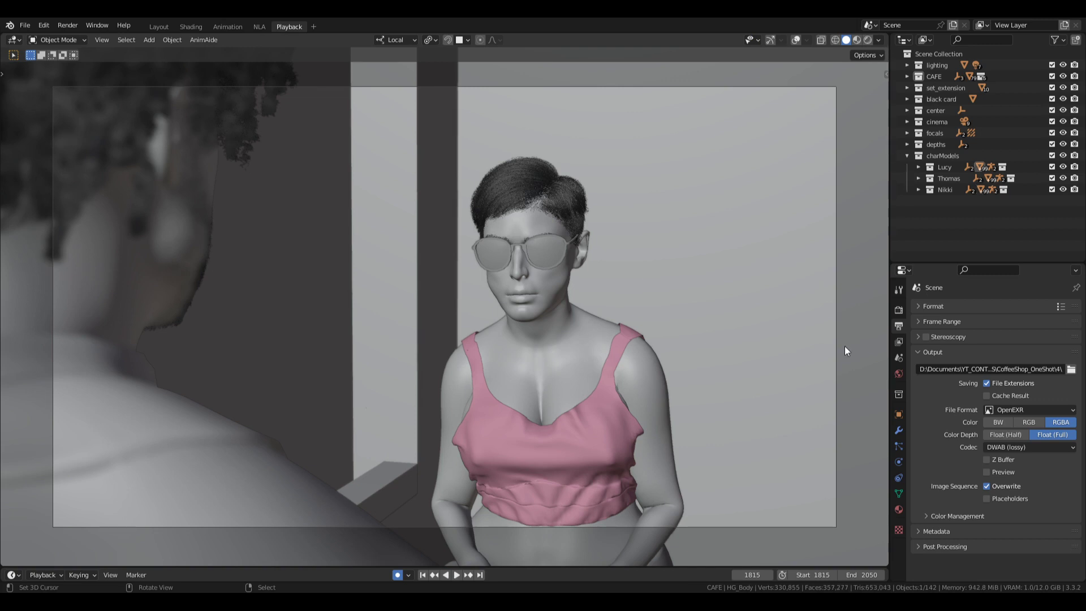
click(896, 432)
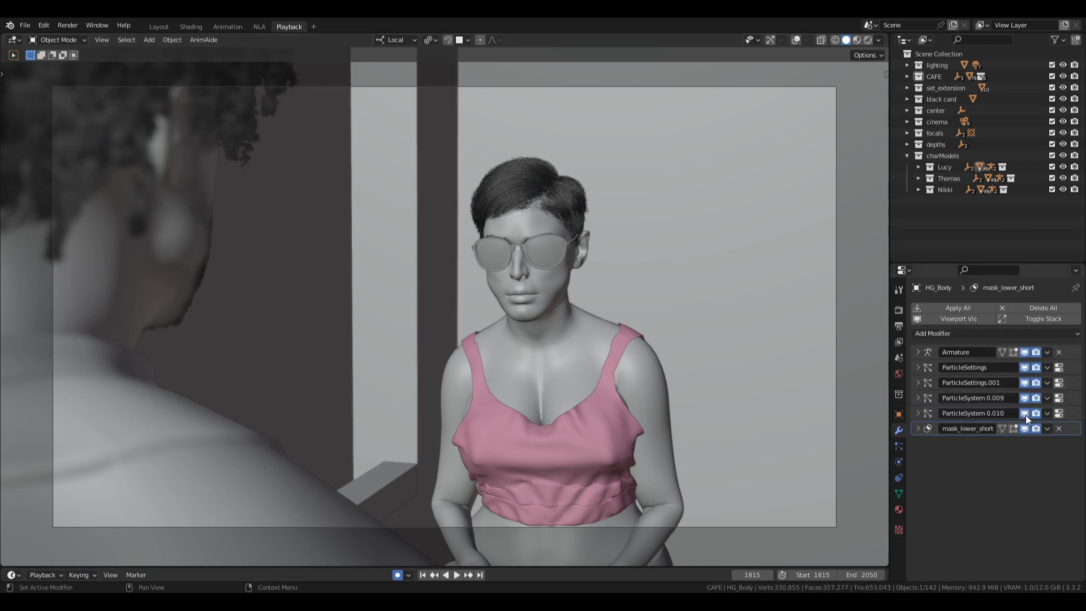
- Turn off viewport display of HG_Body's four particle system modifiers, and switch to the Animation workspace
drag(1026, 415, 1026, 369)
click(216, 27)
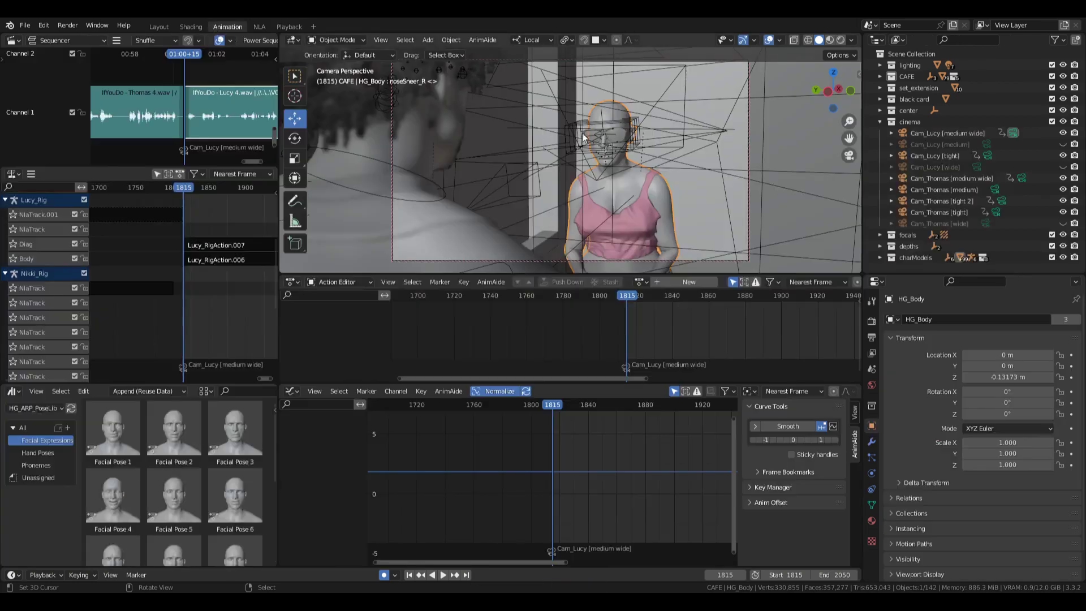
- Put Lucy_Rig in Pose Mode, enter tweak mode on the Diag track's Lucy_RigAction.007 strip, and frame its keys
click(603, 150)
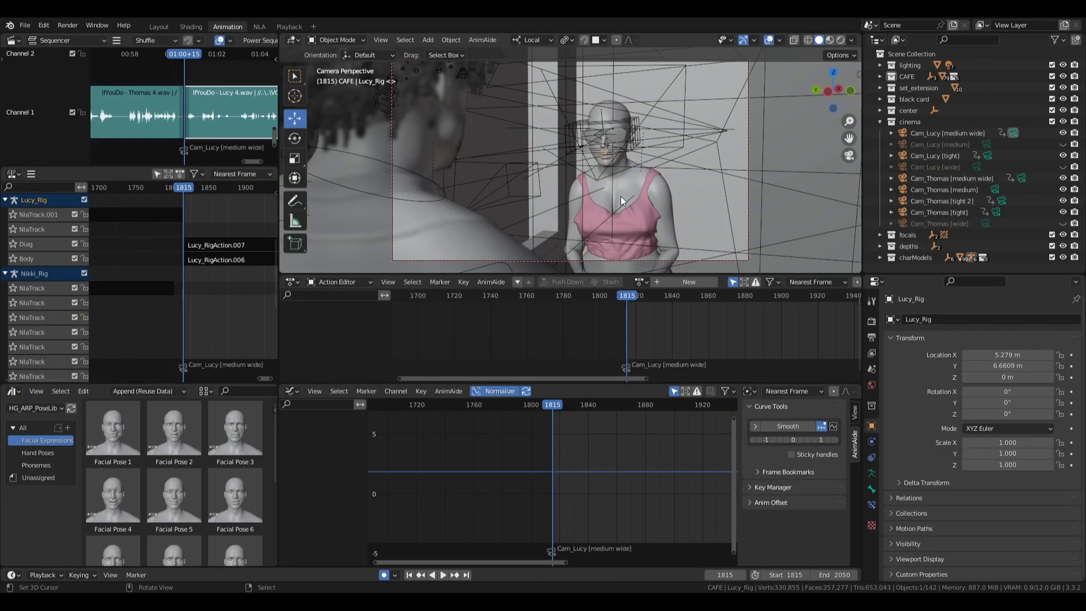
key(ctrl+Tab)
key(KP_Decimal)
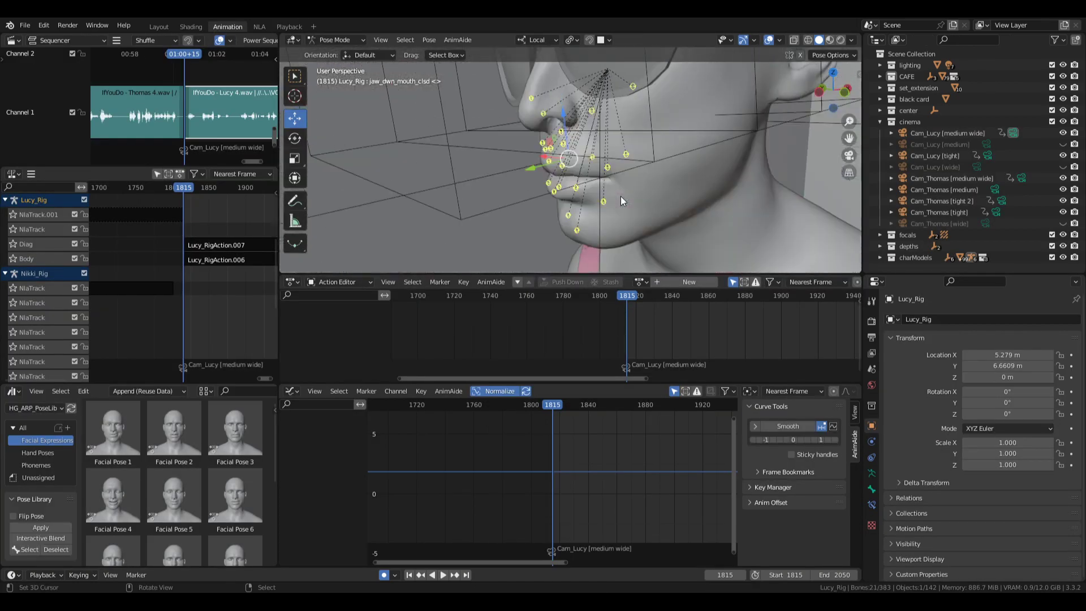
middle_drag(620, 196, 555, 198)
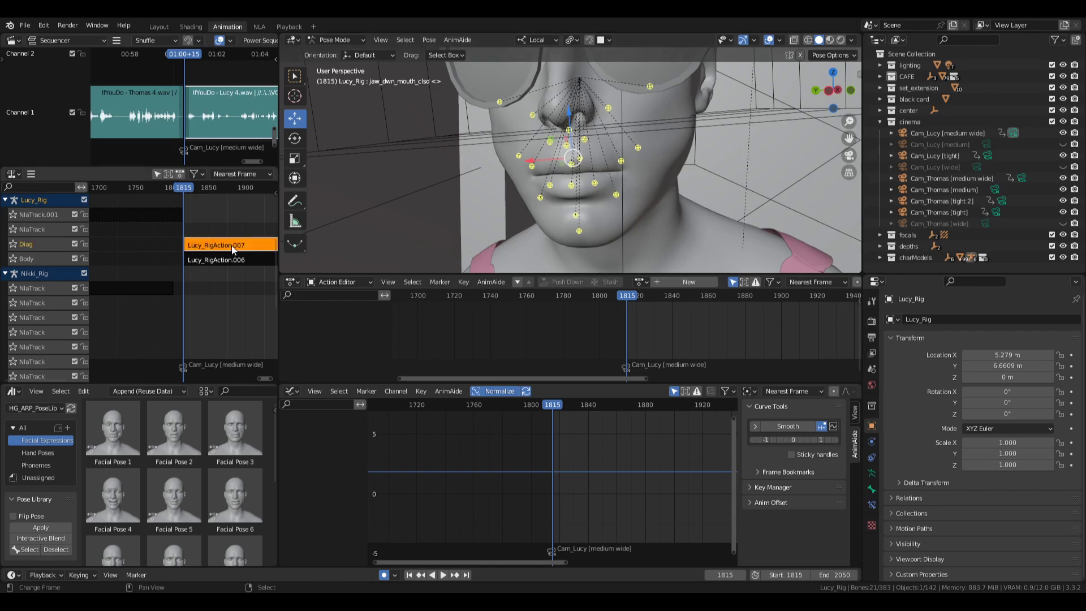
key(Tab)
key(Home)
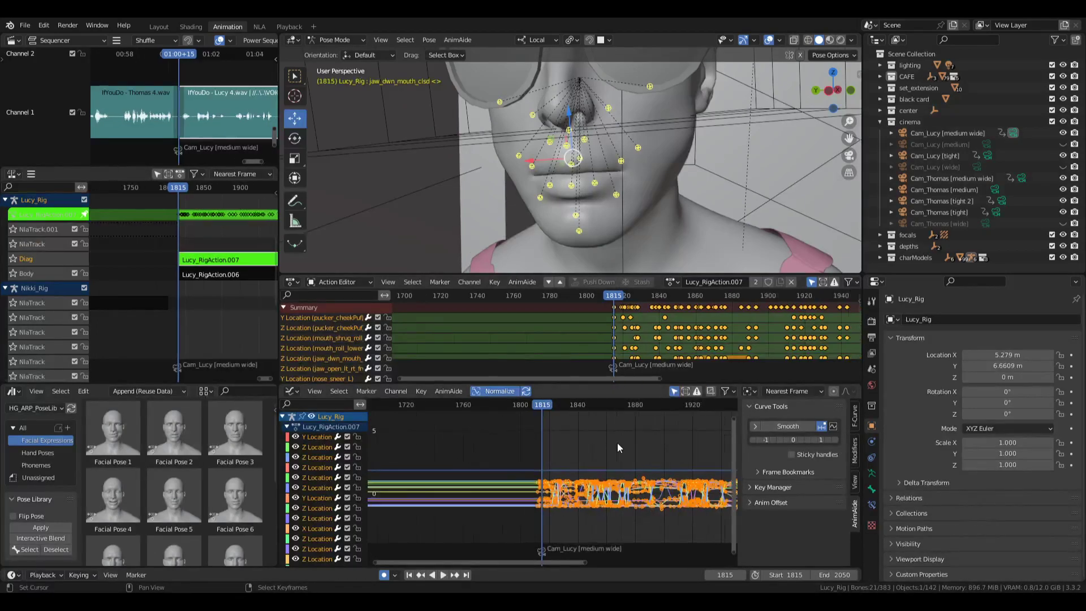
middle_drag(578, 199, 616, 185)
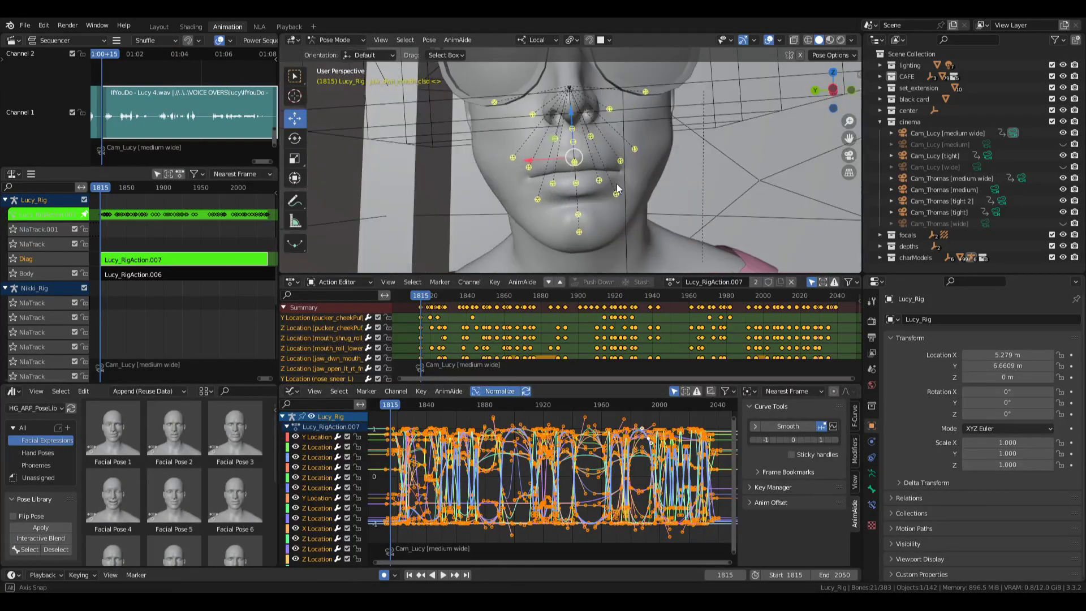
- Mute Lucy_Rig's Body track in the NLA editor and save the file
click(76, 273)
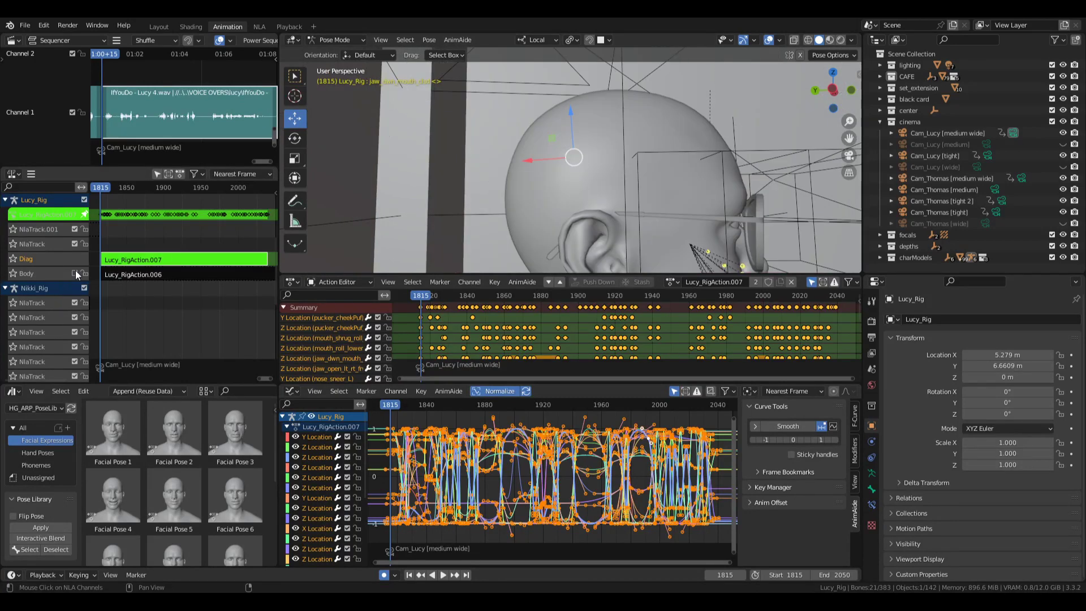
middle_drag(605, 171, 626, 182)
key(ctrl+s)
- Play the animation while viewing Lucy's face from the front, stopping at frame 1861
scroll(627, 179, up, 1)
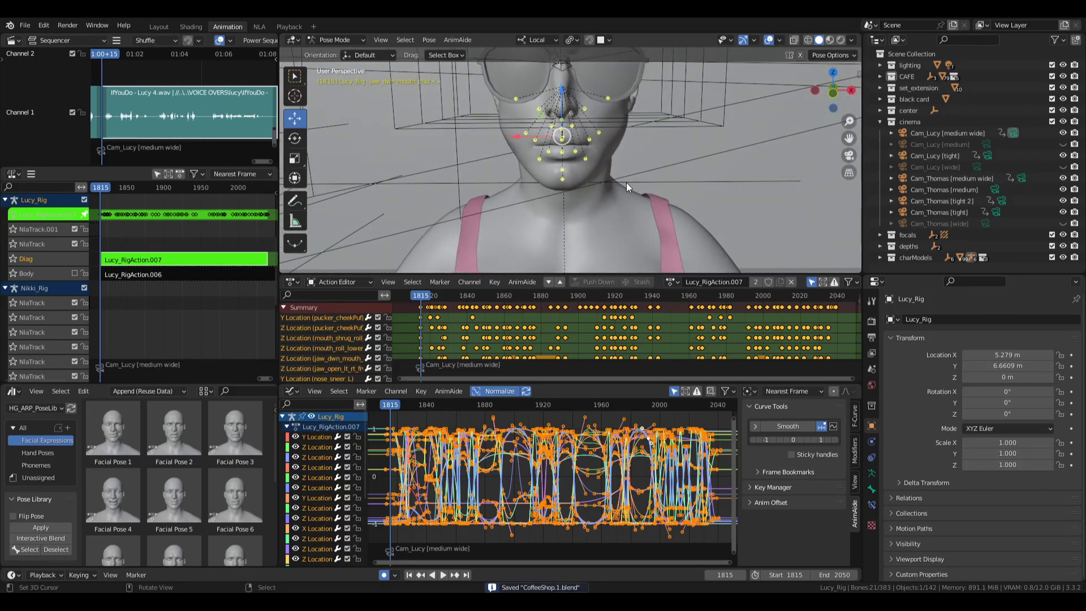
key(space)
key(space)
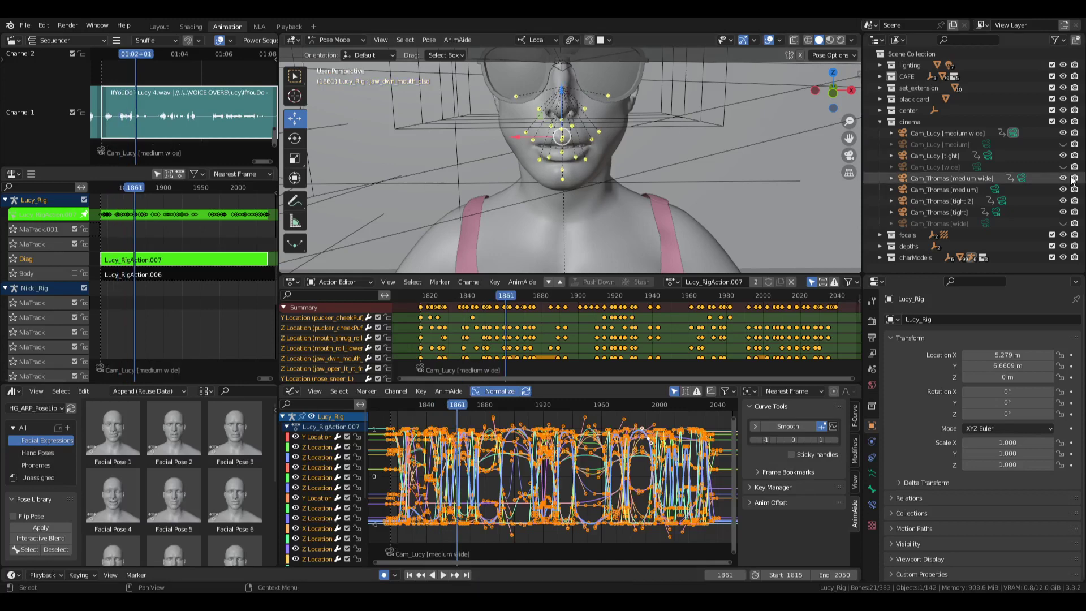
- Expand the charModels collection, collapse the cinema collection, and return Lucy_Rig to Object Mode
click(880, 257)
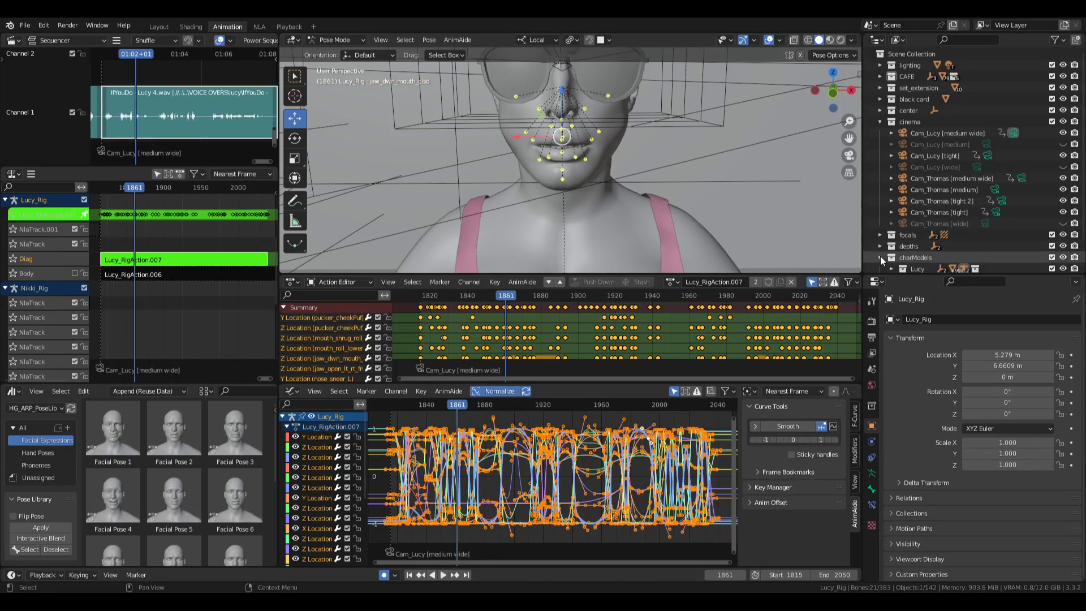
click(880, 122)
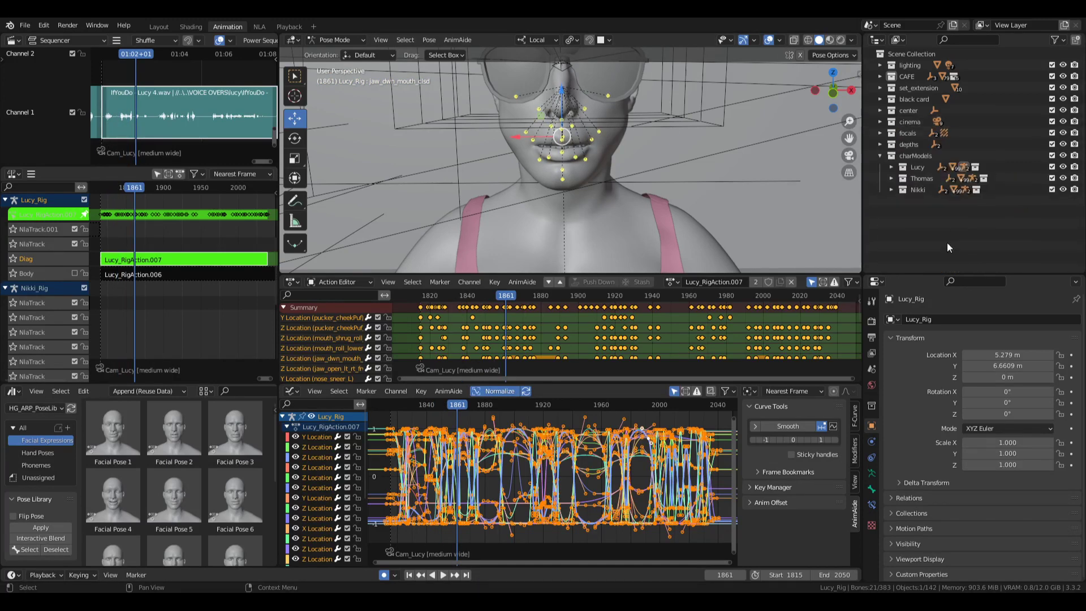
click(954, 191)
click(956, 200)
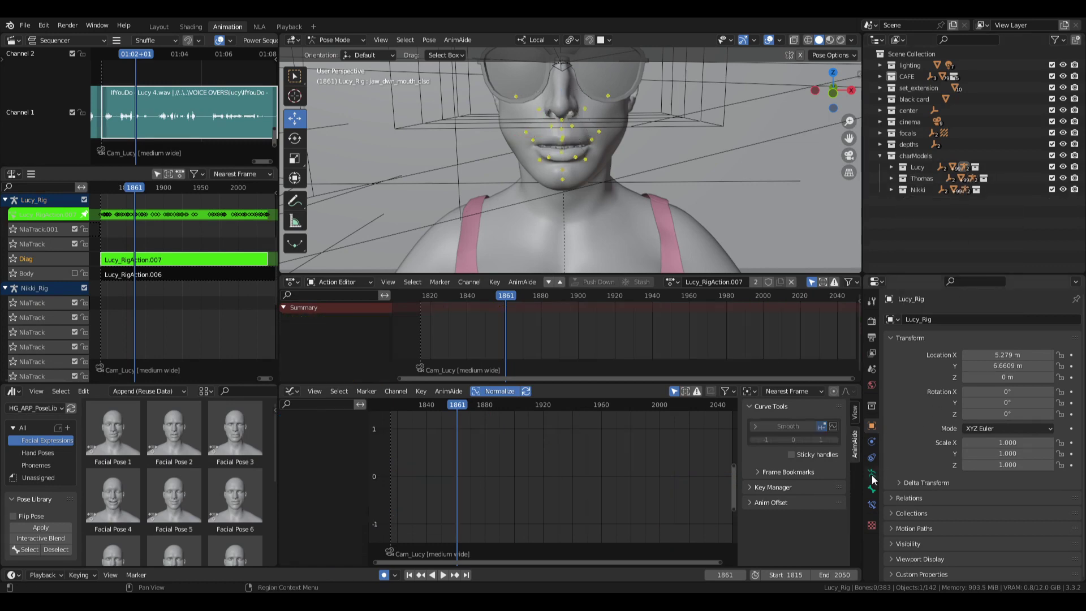
key(ctrl+Tab)
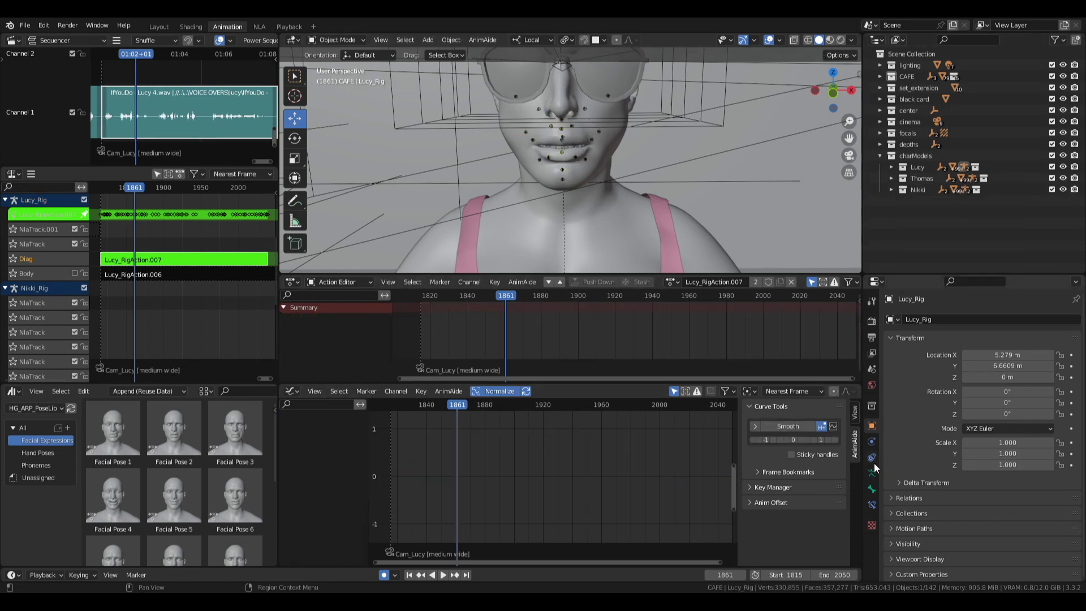
- Turn off viewport display of all particle system modifiers on Nikki's HG_Body.002 and Thomas's HG_Body.001
click(955, 190)
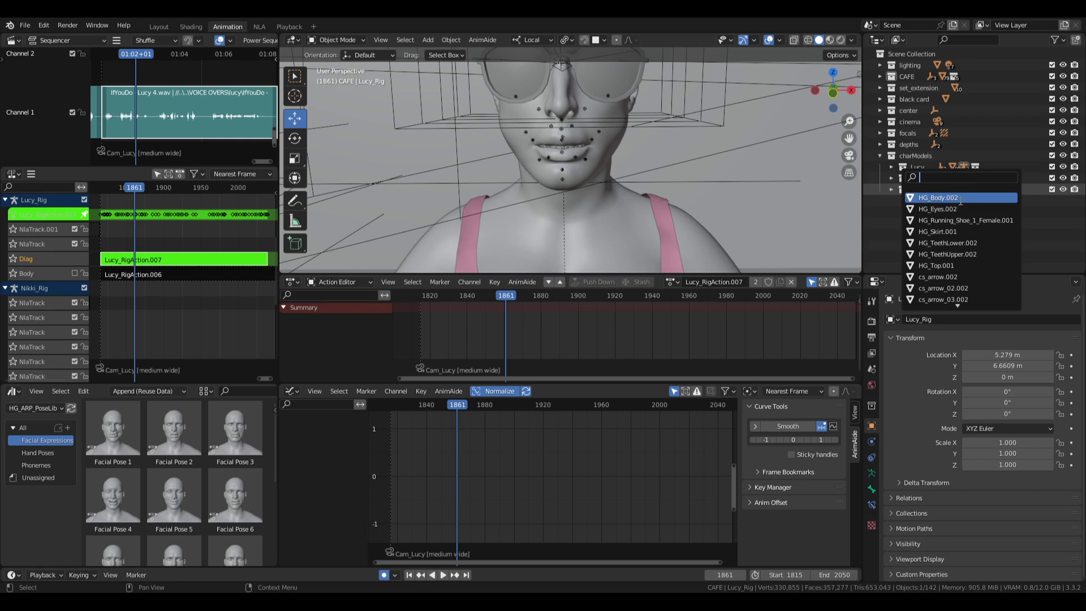
click(955, 203)
click(871, 442)
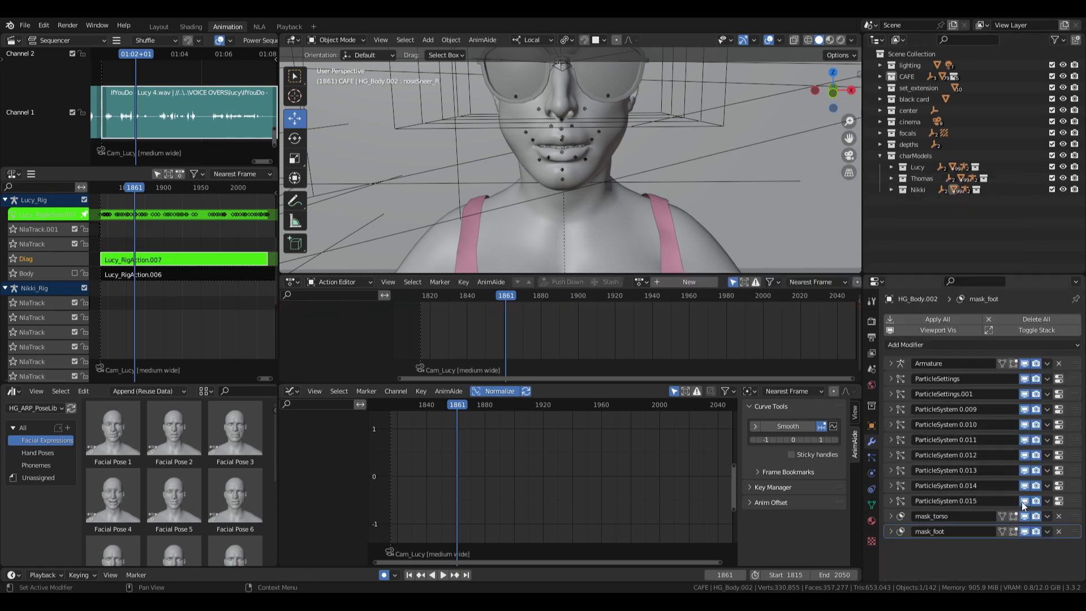
click(961, 178)
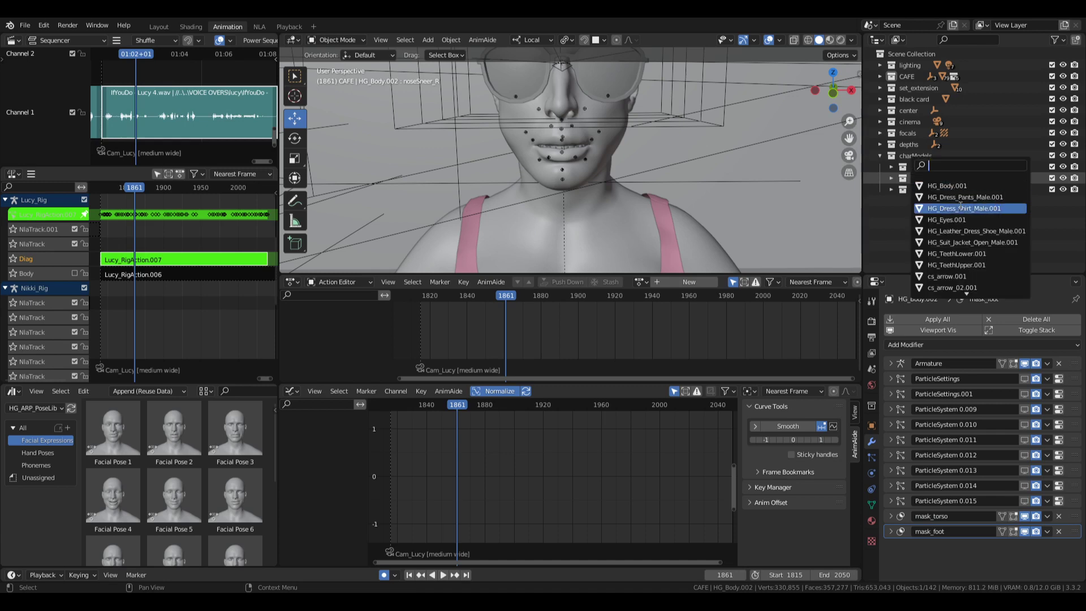
click(968, 189)
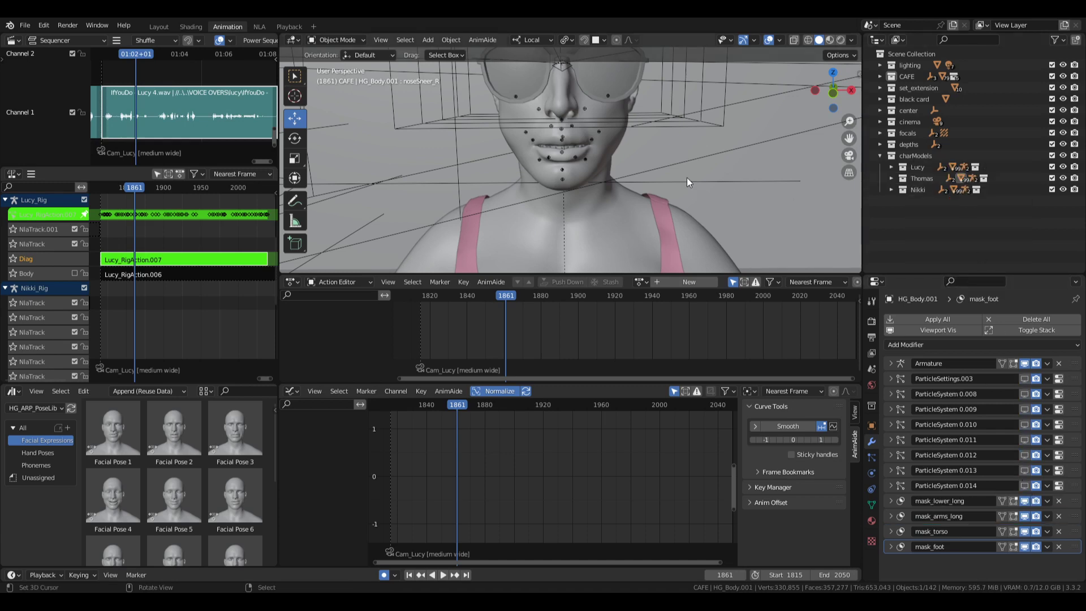
- Put Lucy_Rig back in Pose Mode with its face controls selected, return to frame 1815, and save the file
right_click(591, 141)
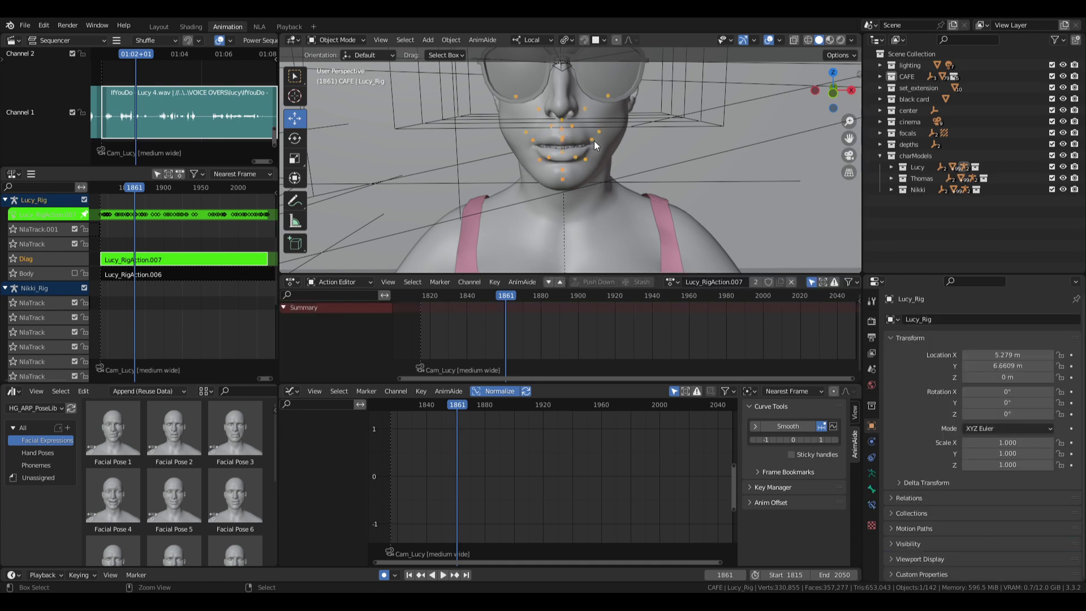
key(ctrl+Tab)
key(a)
drag(410, 461, 356, 461)
scroll(590, 194, up, 3)
shift+middle_drag(589, 190, 624, 197)
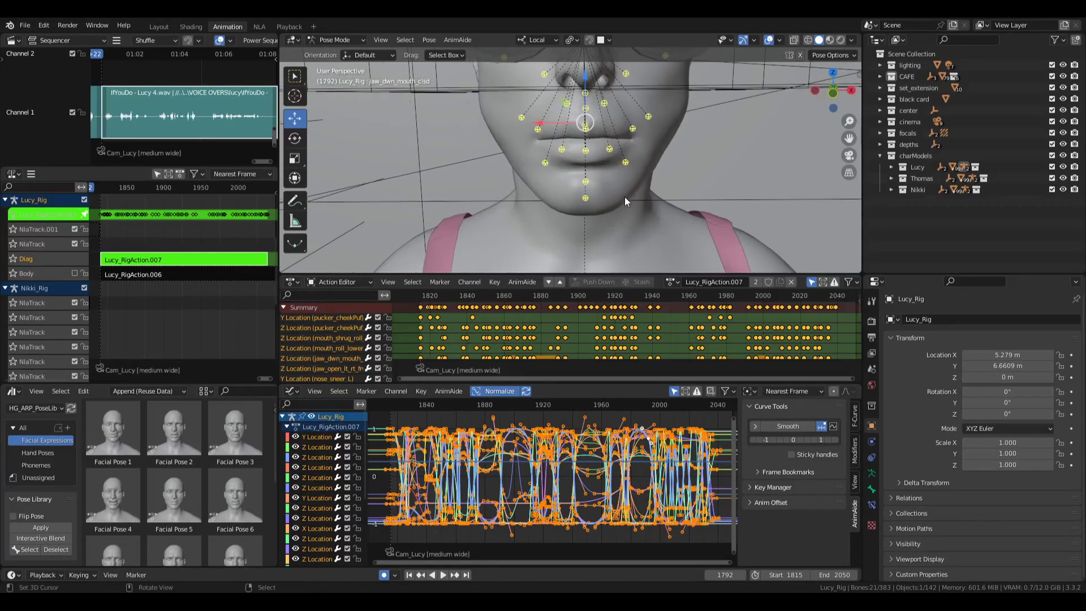
click(409, 576)
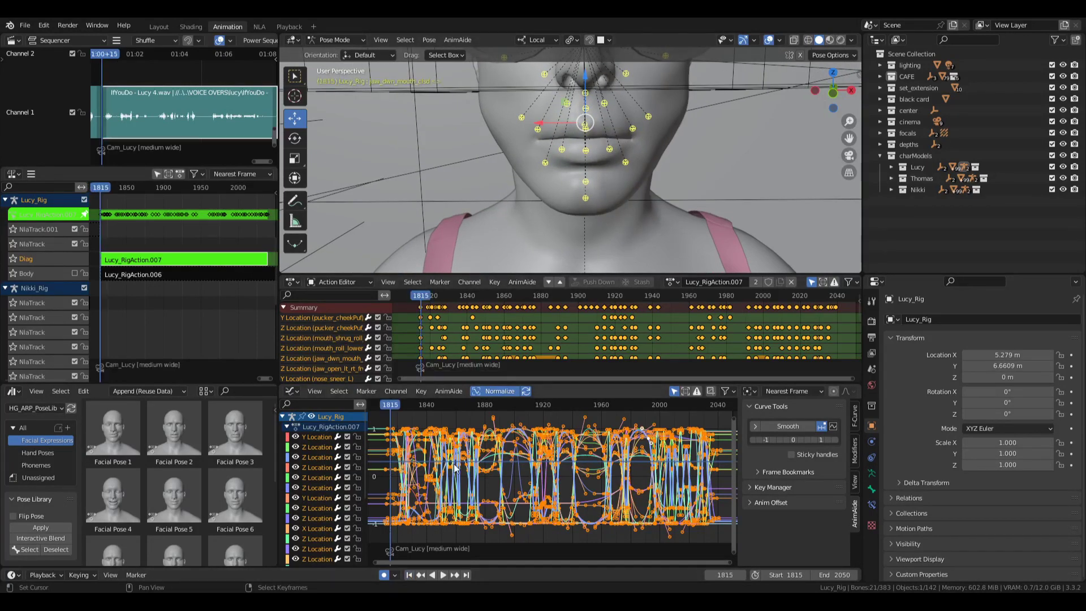
key(ctrl+s)
- Play the lip sync with the viewport overlays hidden, stop near the end, and return to frame 1815
key(space)
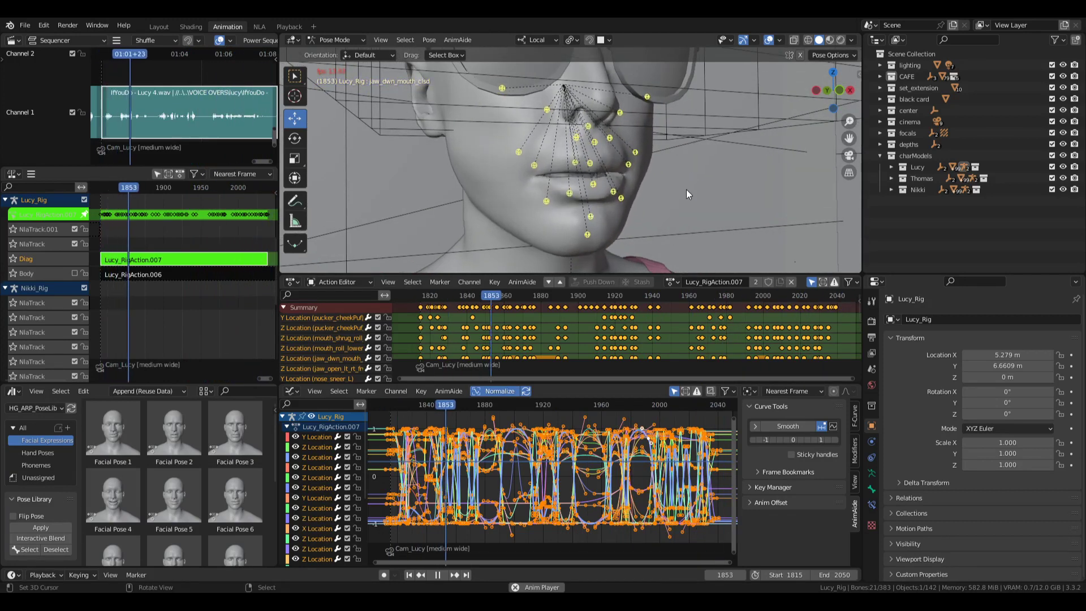
click(768, 41)
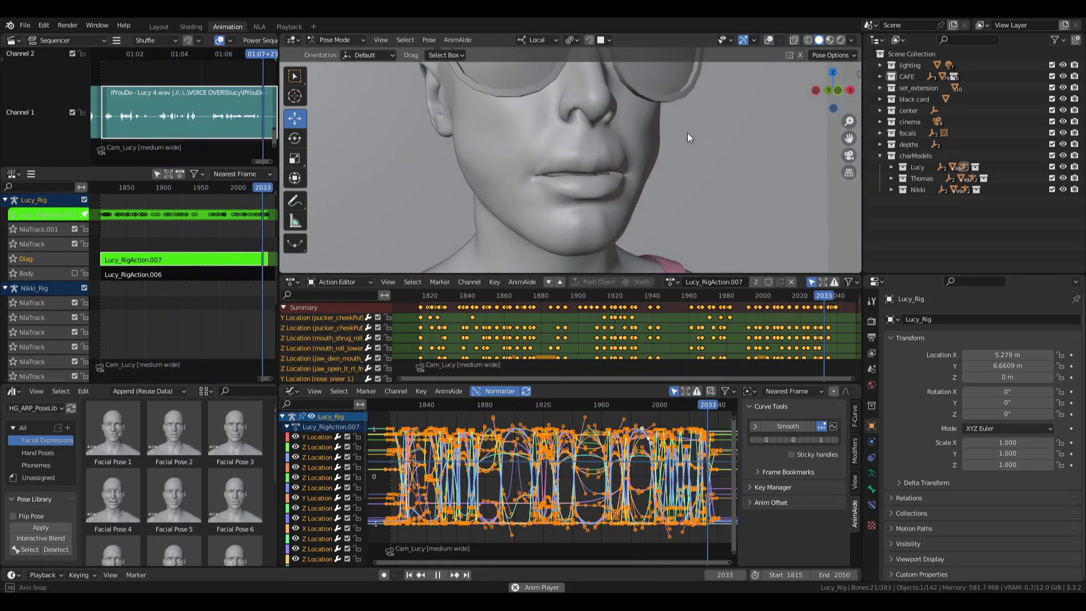
key(space)
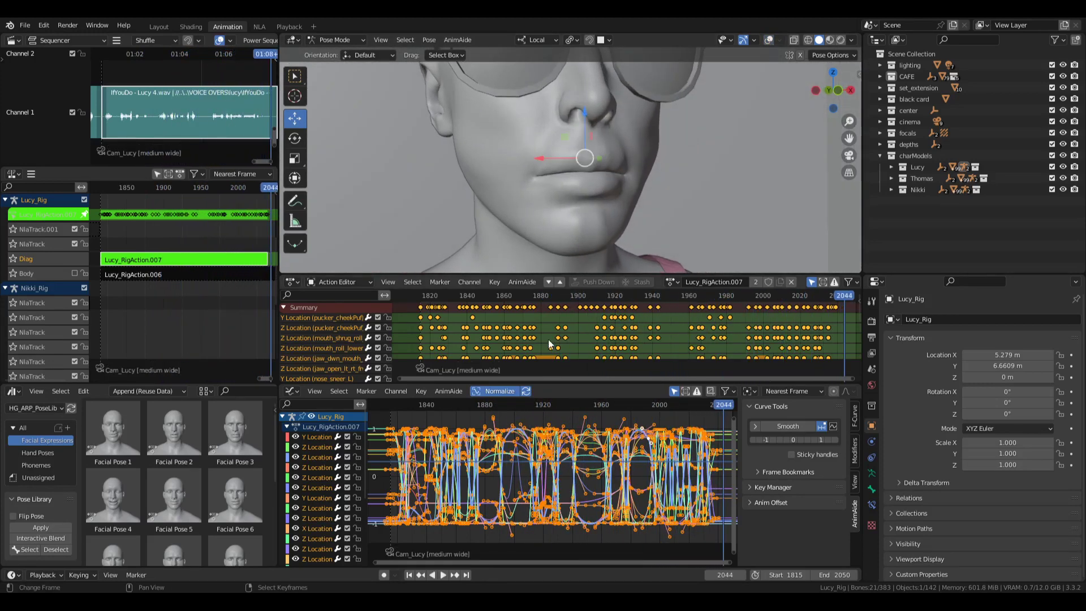
click(410, 575)
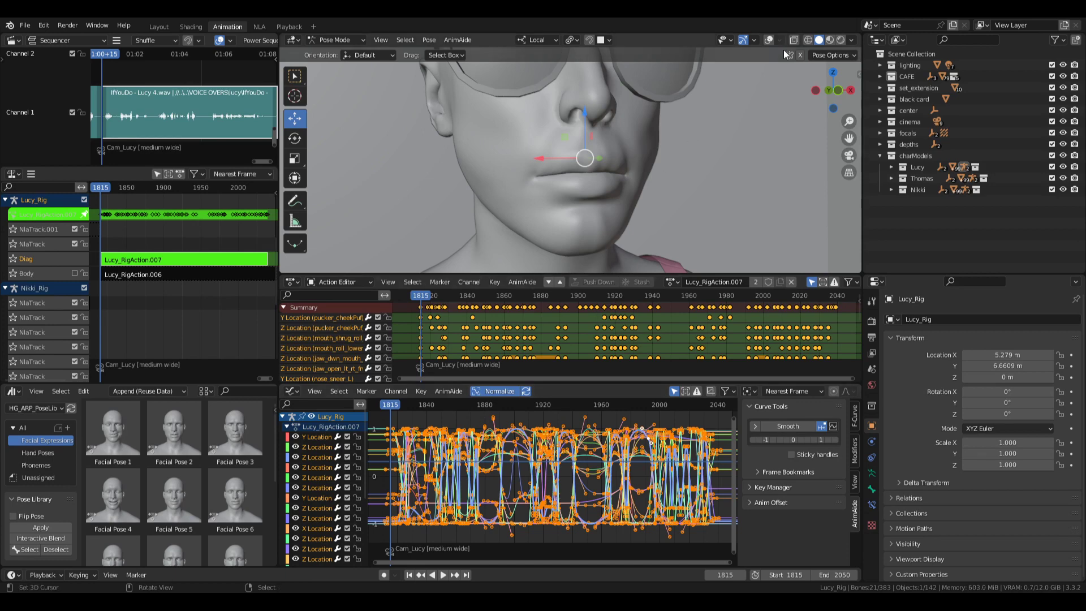
- Show the overlays, select the jaw_open_lt_rt_frwd control, and view its Z Location curve around frames 1820 to 1900
click(769, 39)
click(586, 235)
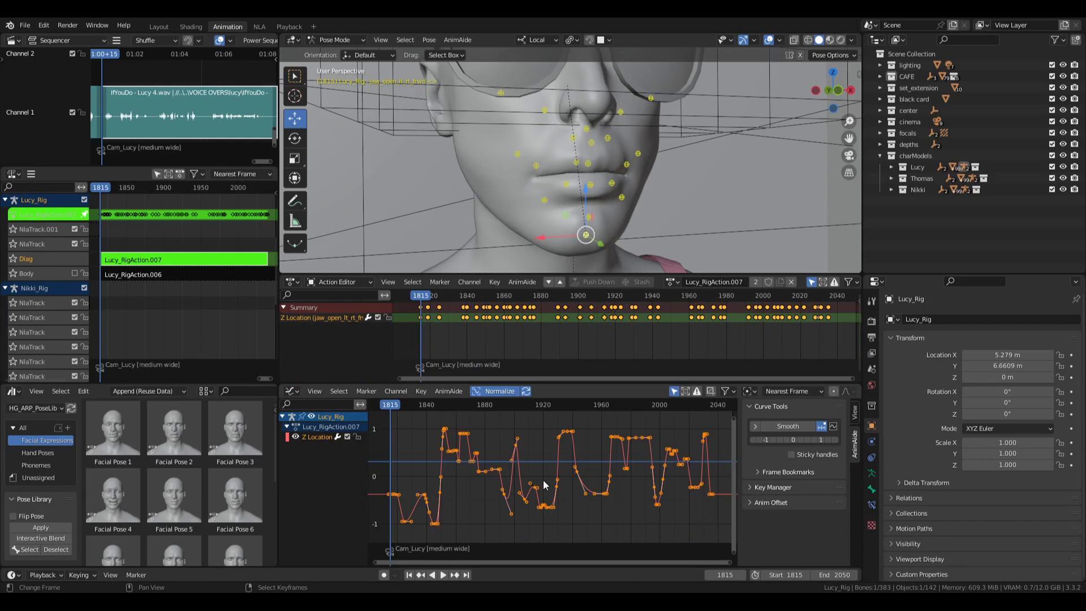
key(Home)
key(alt+a)
ctrl+middle_drag(514, 493, 649, 472)
drag(648, 473, 521, 420)
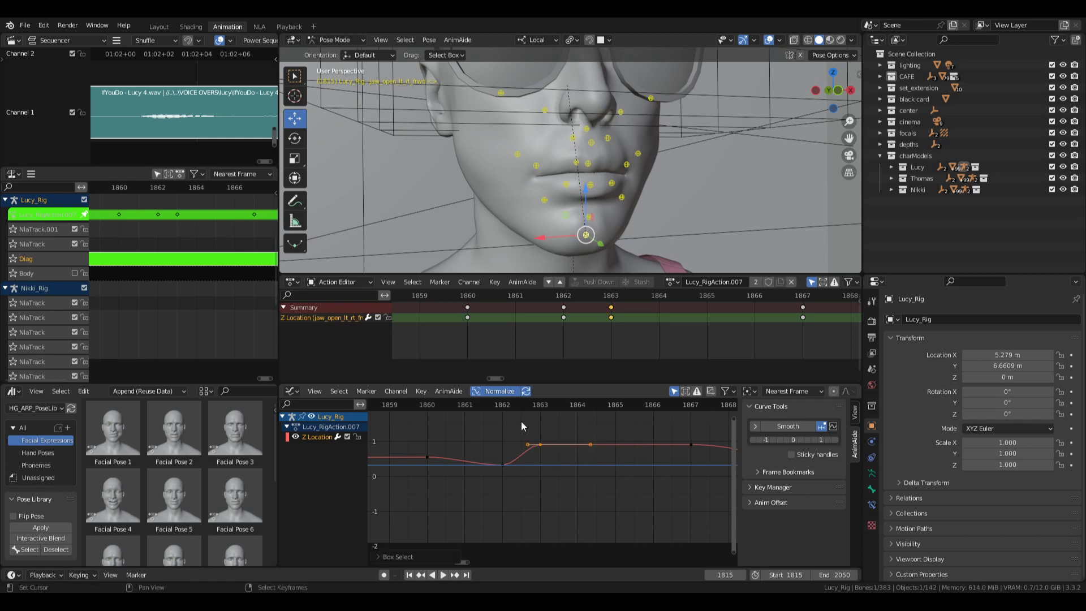
ctrl+middle_drag(639, 470, 619, 485)
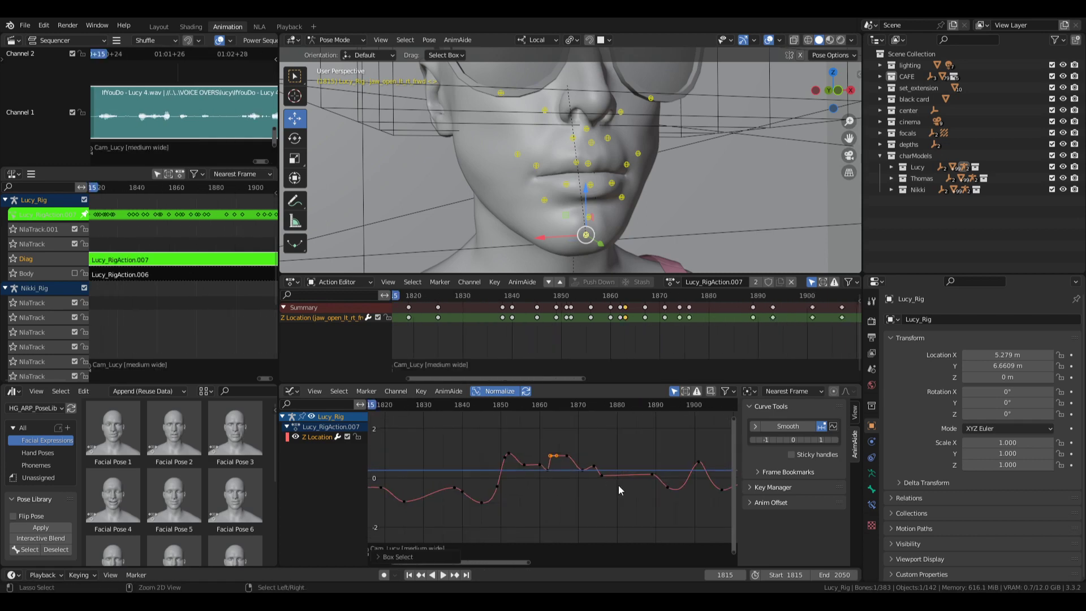
- Play and scrub through the jaw motion to examine the opening around frame 1850
click(525, 481)
key(space)
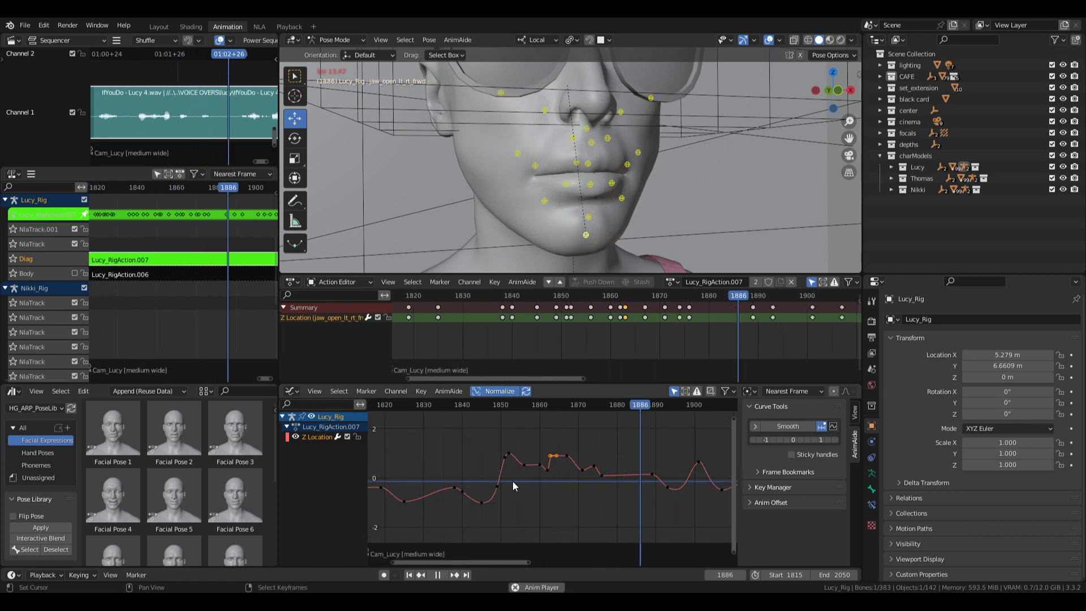
key(Escape)
drag(548, 476, 565, 477)
drag(481, 482, 501, 469)
key(space)
key(space)
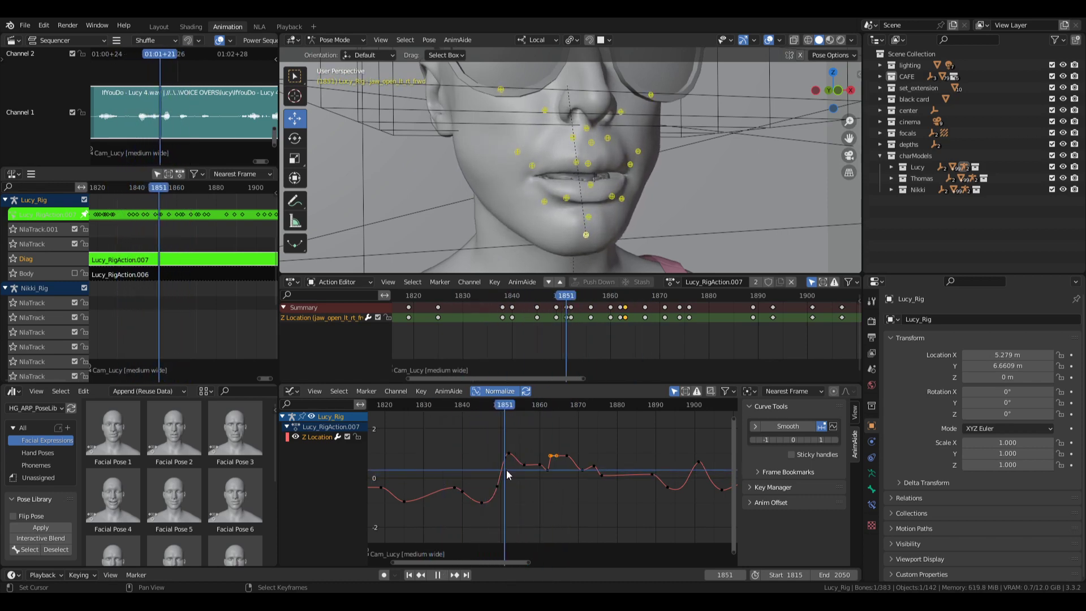
- Set the handle type of the jaw Z Location keys at frames 1845 and 1849 to Free
key(b)
drag(447, 434, 544, 541)
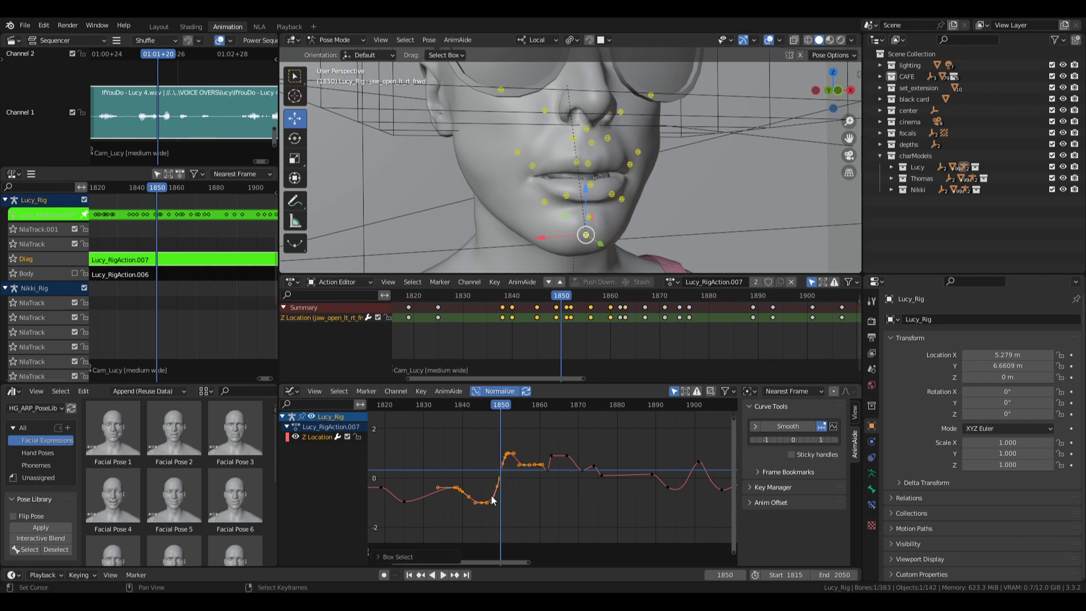
key(KP_Decimal)
key(alt+a)
middle_drag(642, 510, 610, 470)
key(b)
drag(474, 441, 596, 524)
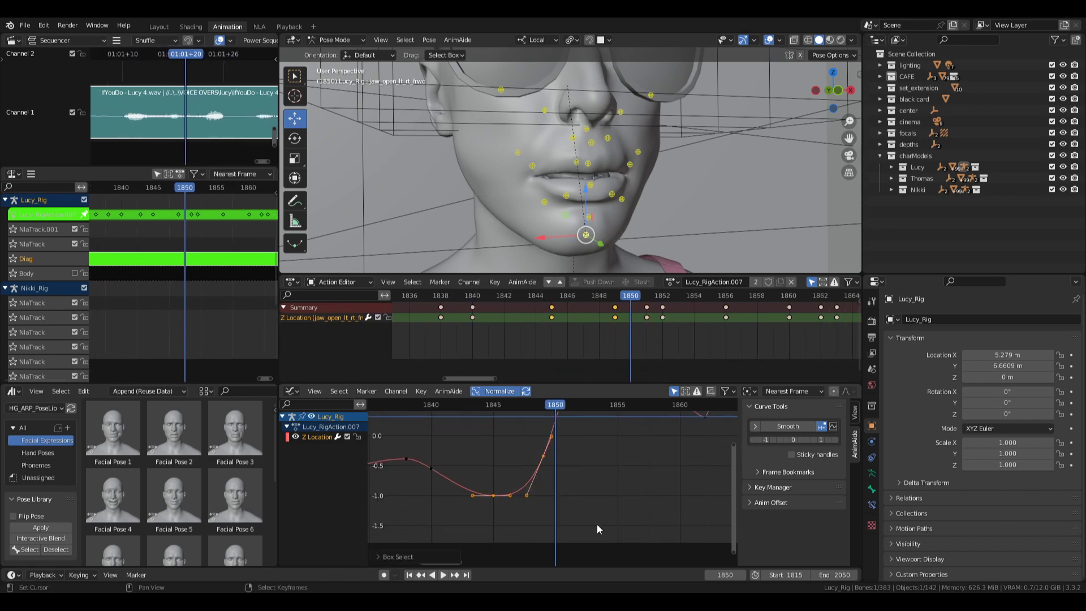
key(v)
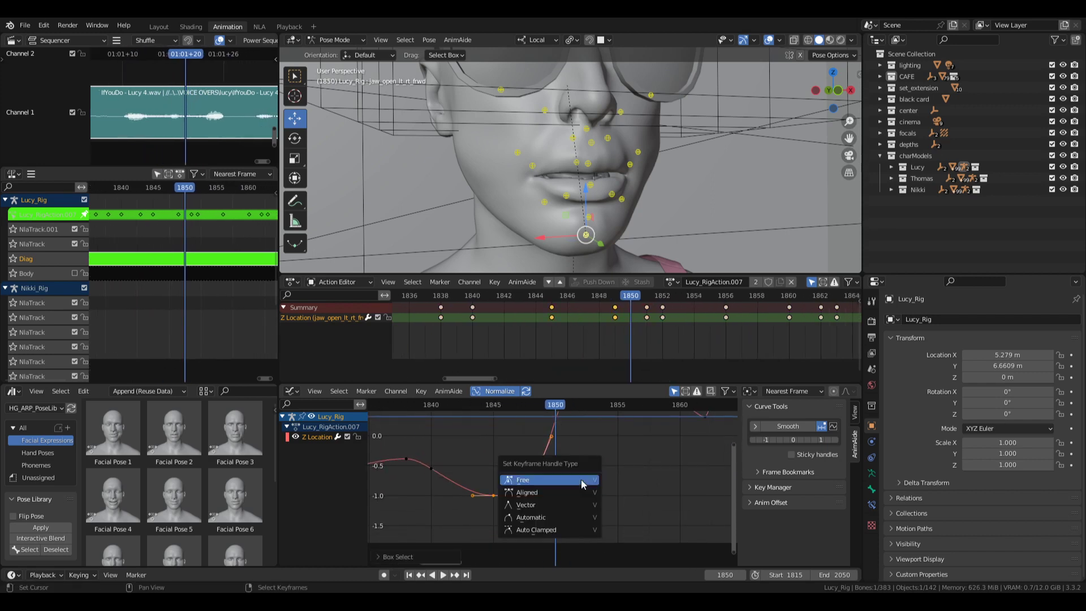
click(574, 480)
- Reshape the jaw Z Location curve at frame 1845 by moving the key's outgoing handle slightly down and its incoming handle up
scroll(570, 480, up, 1)
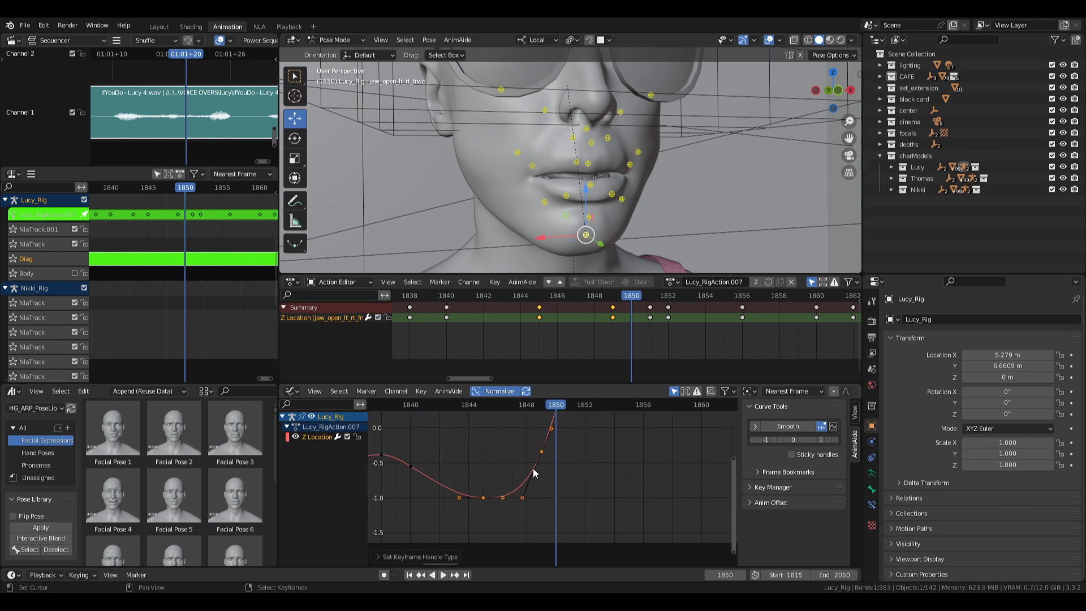
click(512, 500)
key(g)
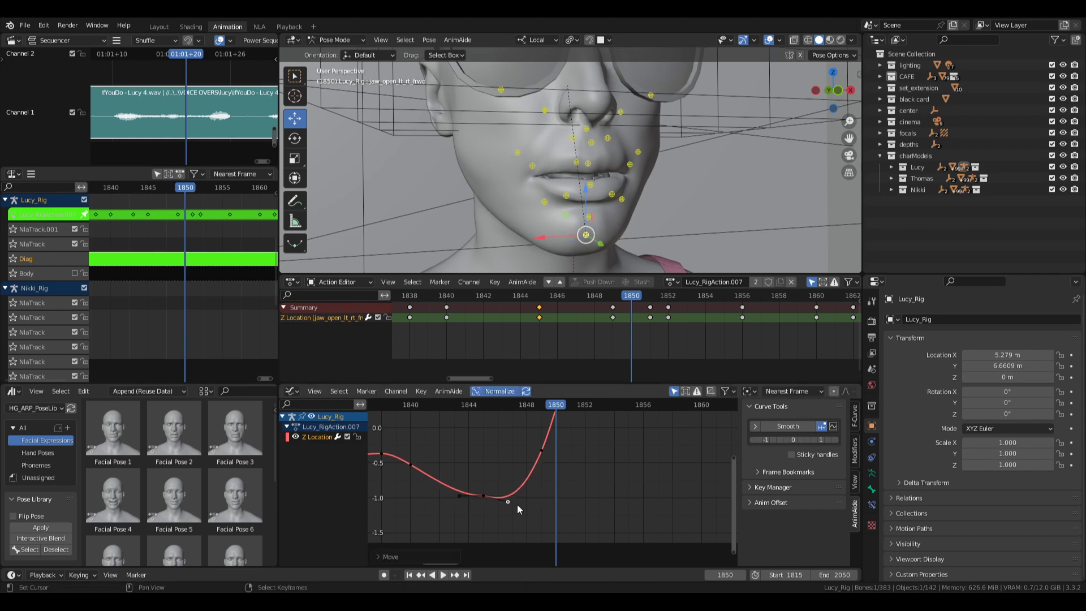
click(463, 497)
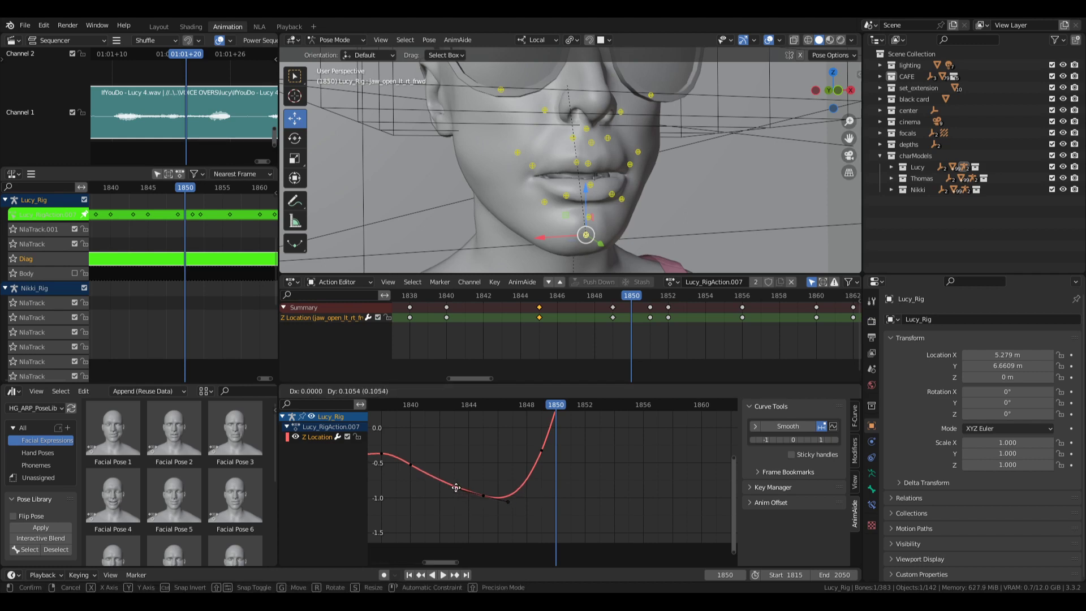
- Change the handle type of the jaw Z Location key at frame 1849 and move that key vertically upward
click(538, 453)
middle_drag(559, 439, 578, 474)
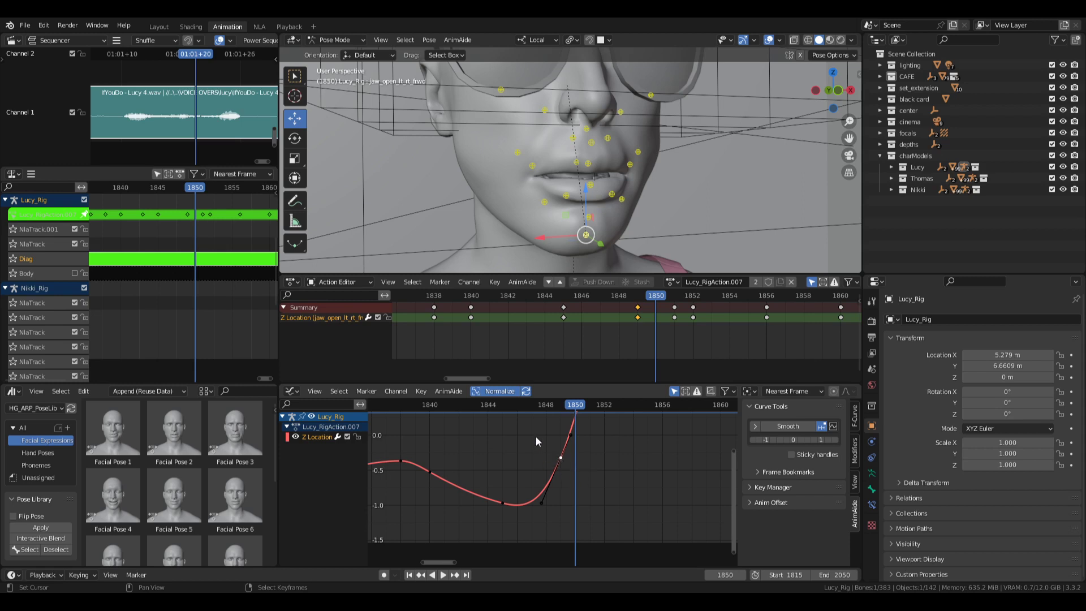
key(v)
click(577, 533)
key(g)
key(y)
click(582, 459)
- Refine the two handles of the jaw Z Location key at frame 1845 to flatten the curve through its low point
right_click(502, 505)
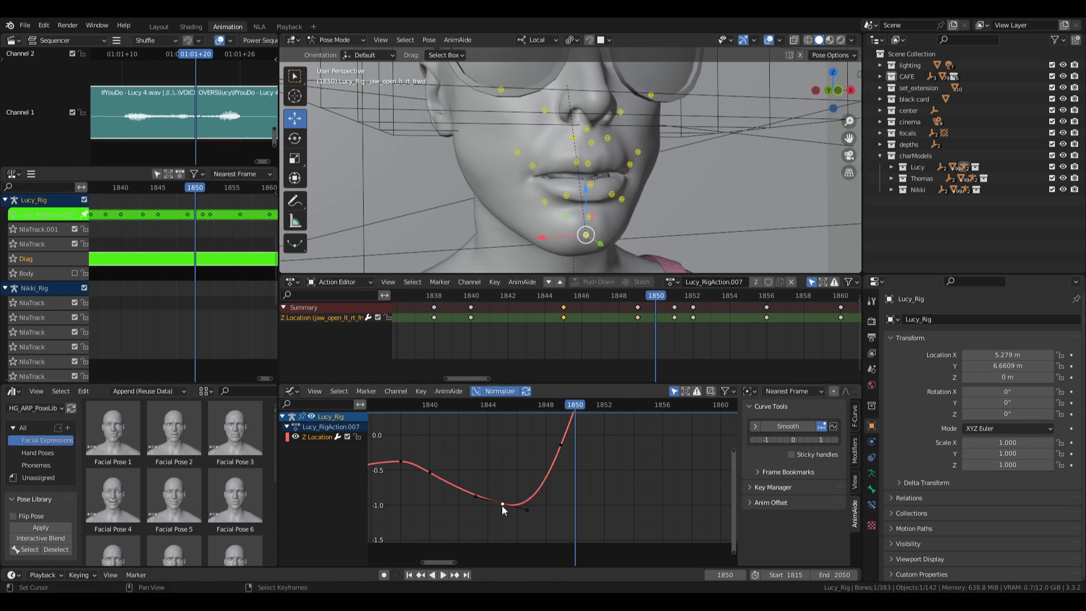
key(g)
click(518, 508)
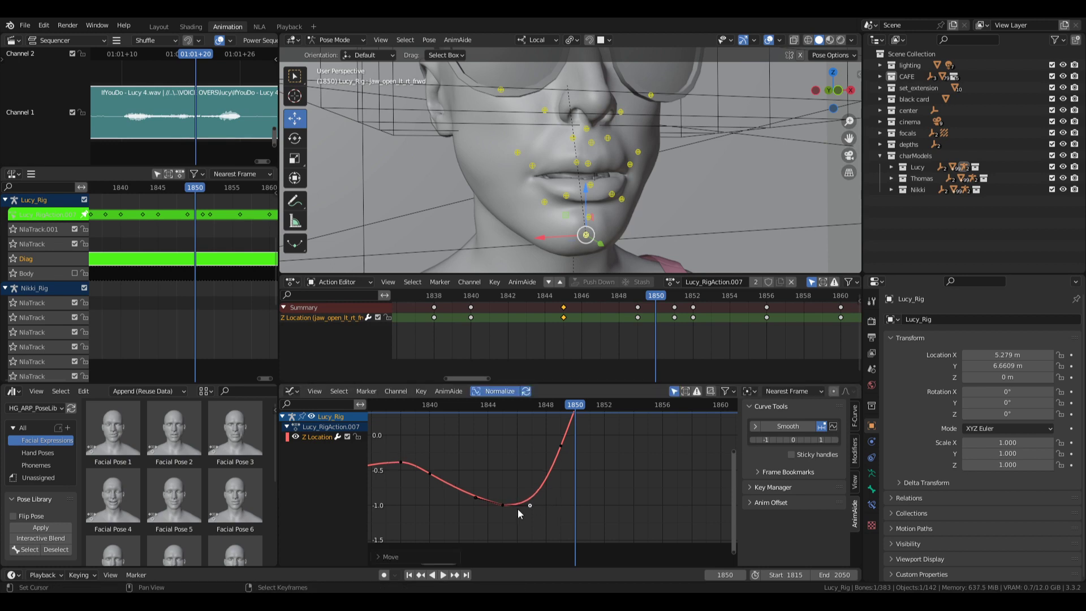
right_click(474, 498)
key(g)
click(473, 506)
- Play back the reshaped jaw motion and examine the keys at frames 1851 and 1852 on the Z Location curve
right_click(412, 508)
key(space)
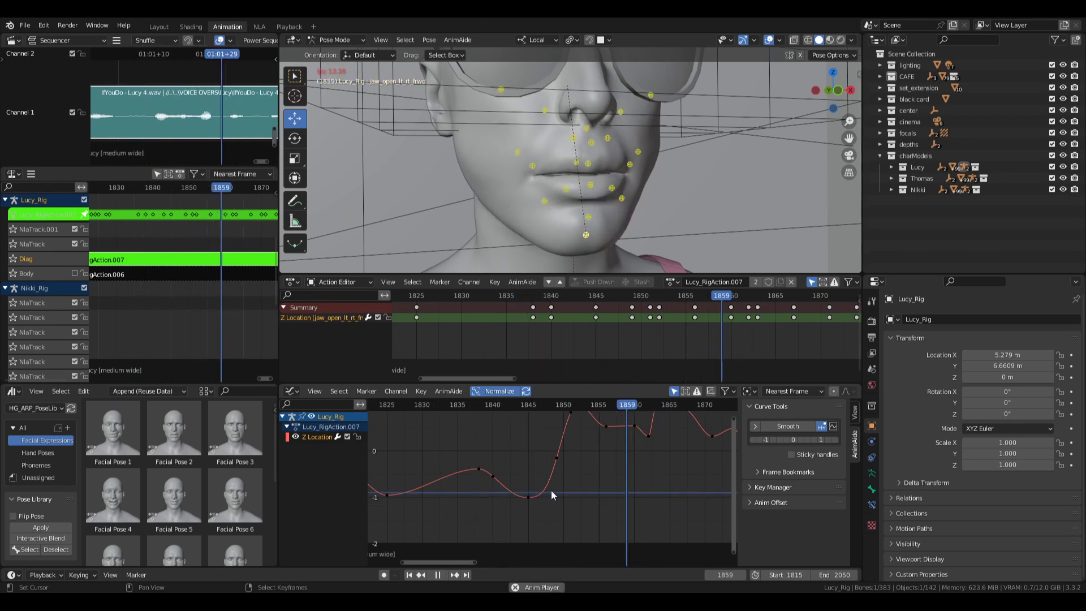
key(space)
middle_drag(569, 433, 561, 469)
drag(547, 429, 578, 467)
click(436, 464)
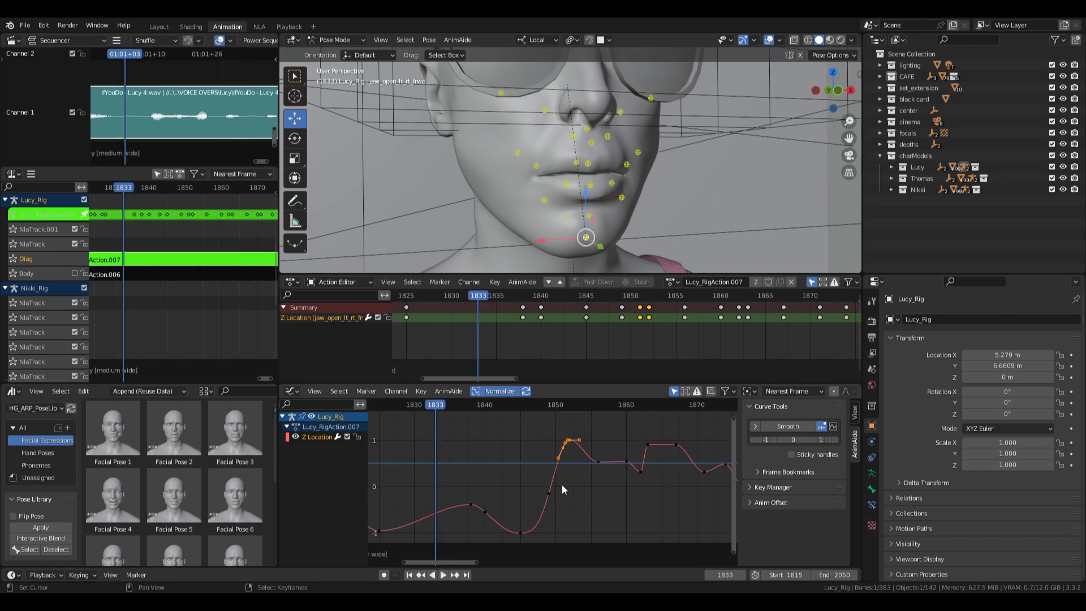
key(alt+a)
- Exit tweak mode on Lucy_Rig's Diag action and enable the rig's Body track with the playhead at frame 1815
ctrl+middle_drag(632, 467, 577, 482)
key(Tab)
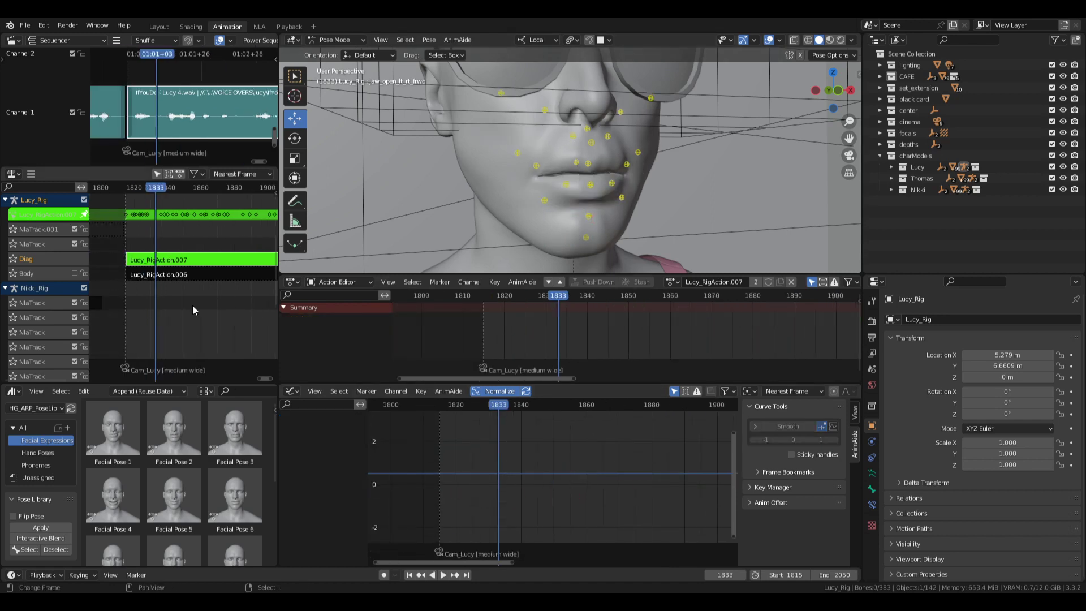
click(123, 277)
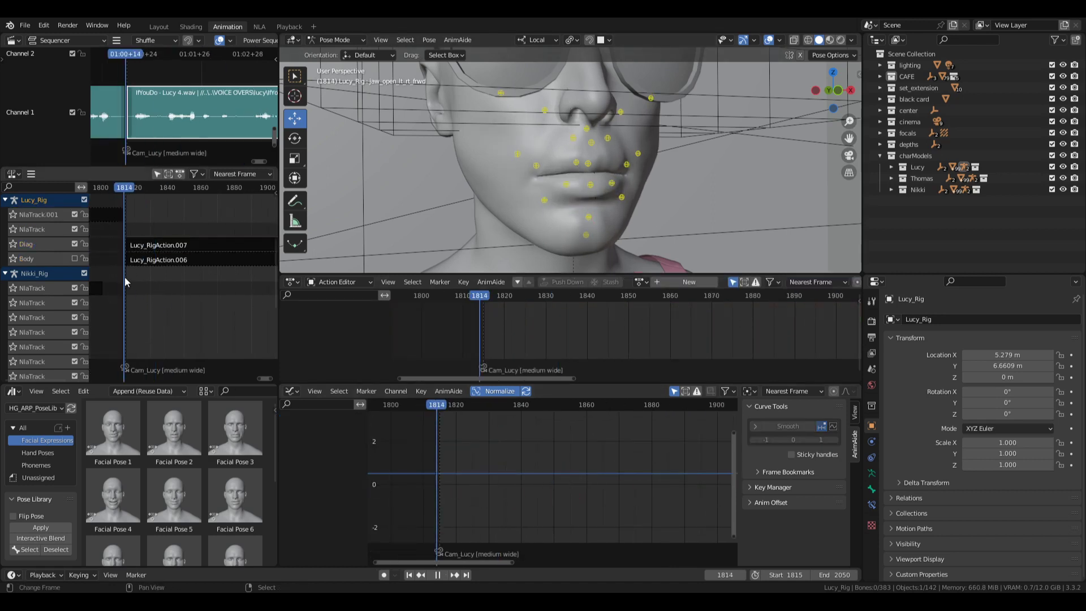
click(409, 575)
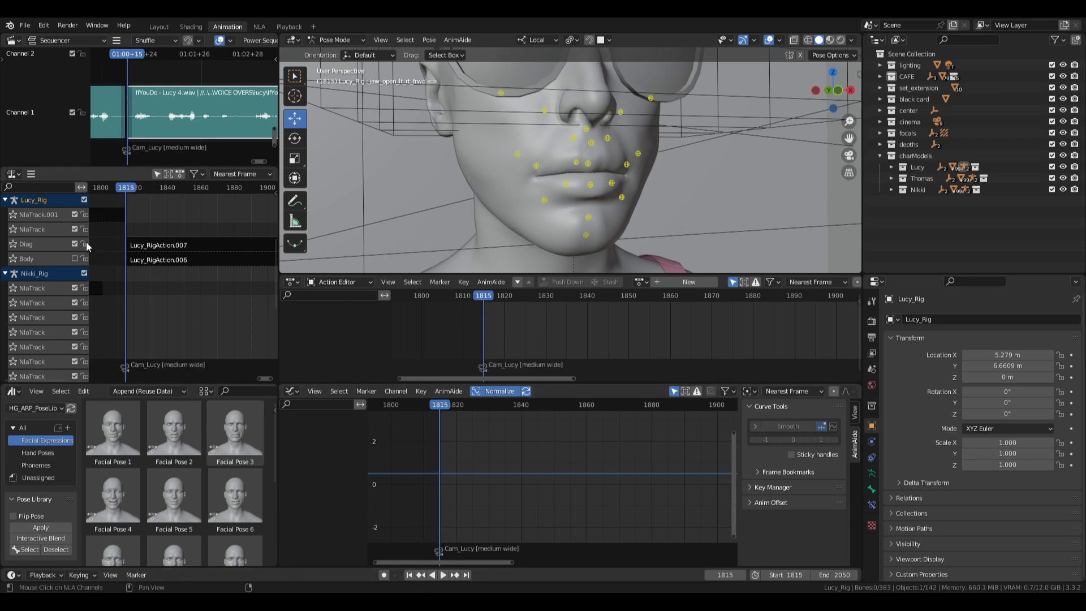
click(74, 259)
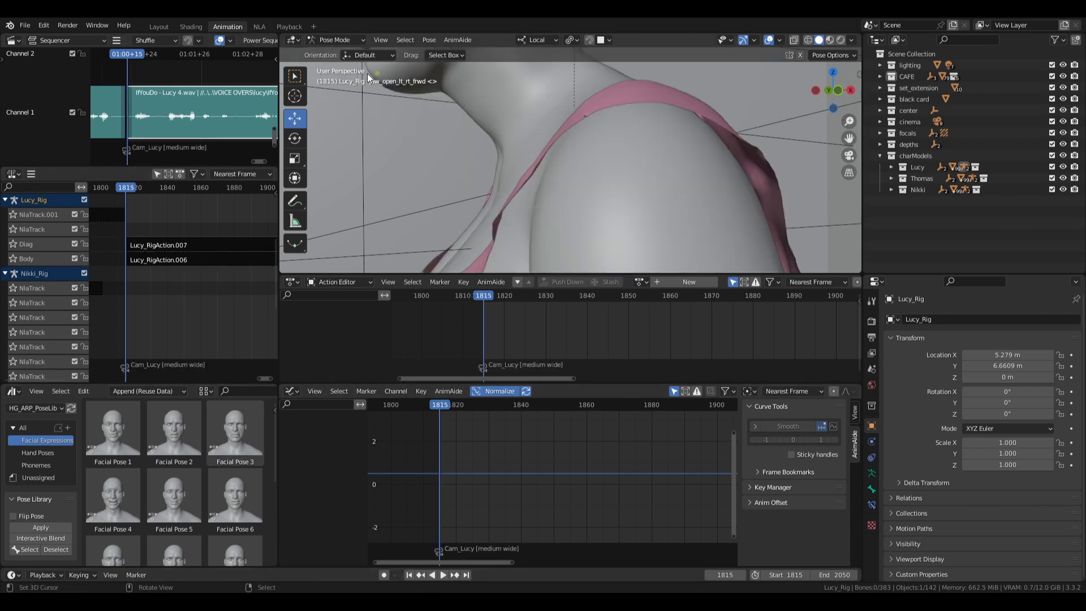
- Switch to the Playback workspace, select the center point object in place of Lucy_Rig, and save the file
click(284, 23)
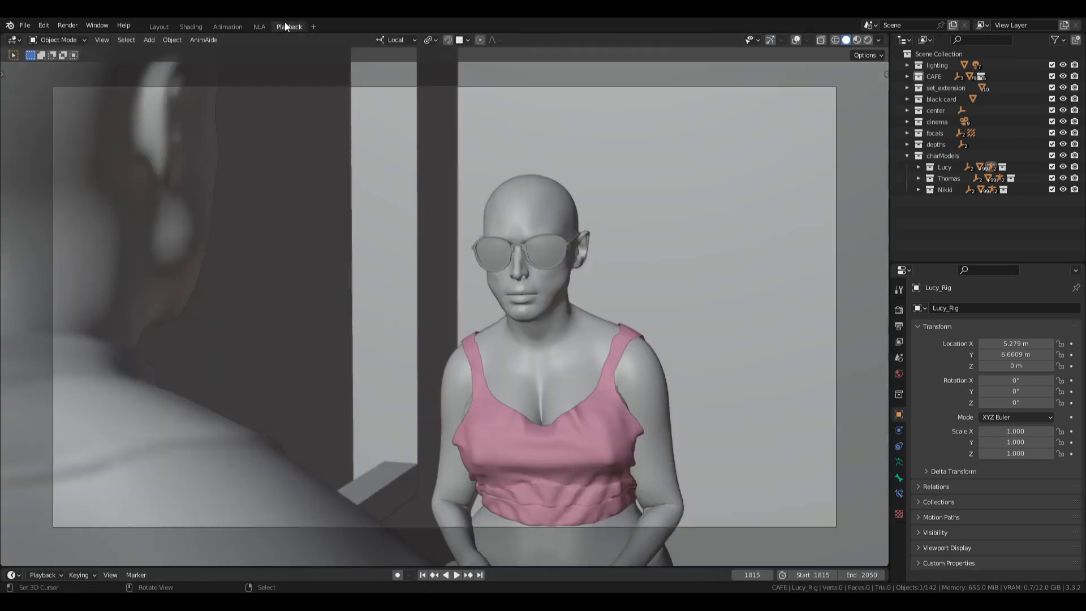
click(961, 144)
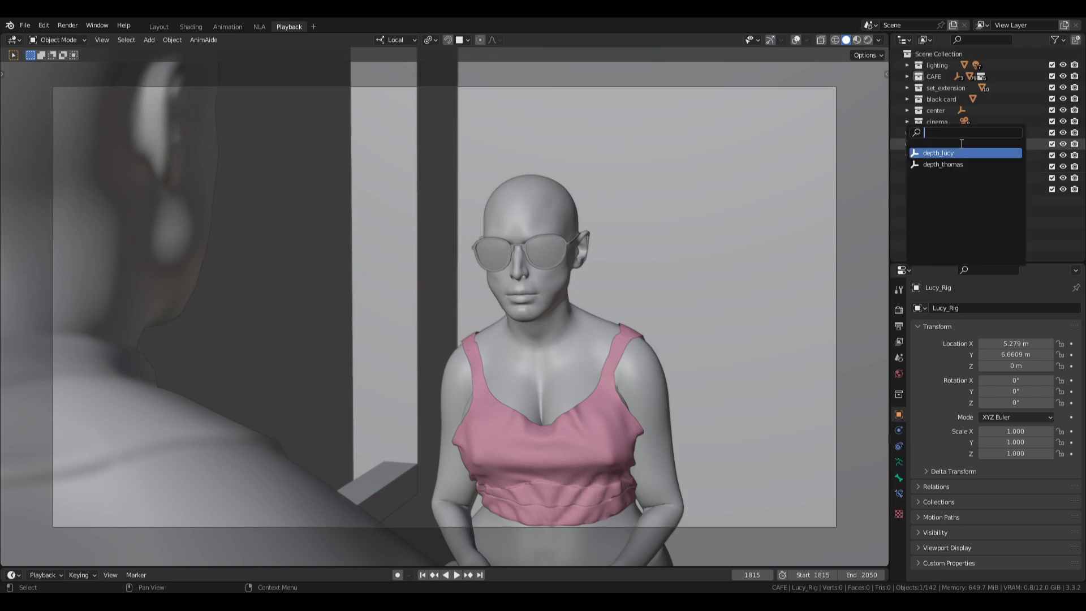
click(961, 110)
key(ctrl+s)
- Play the shot through the camera with body and lip-sync animation, return to frame 1815, and save the file
key(space)
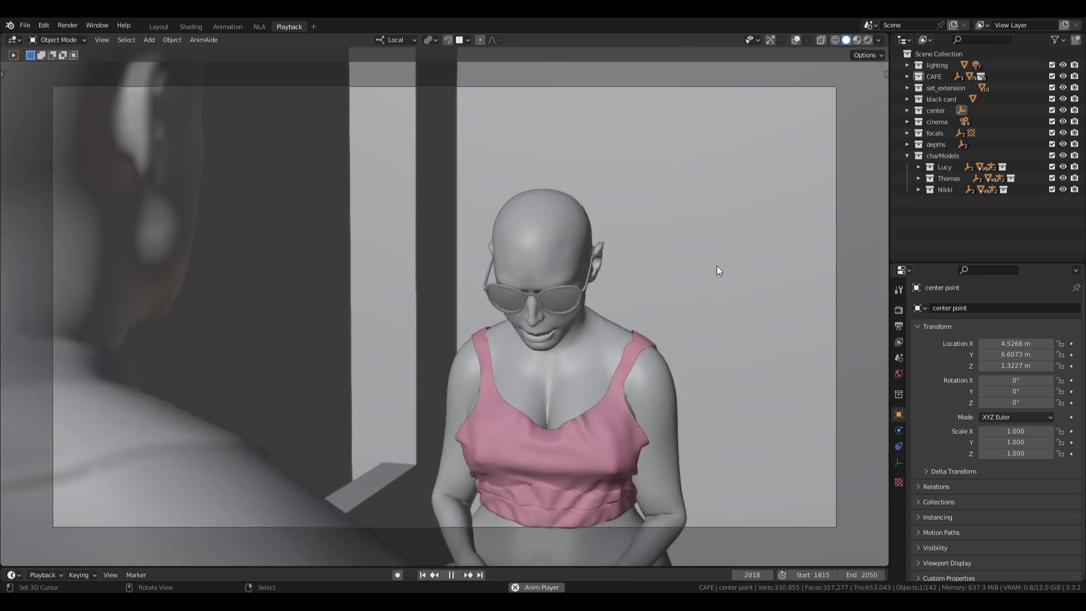
click(450, 575)
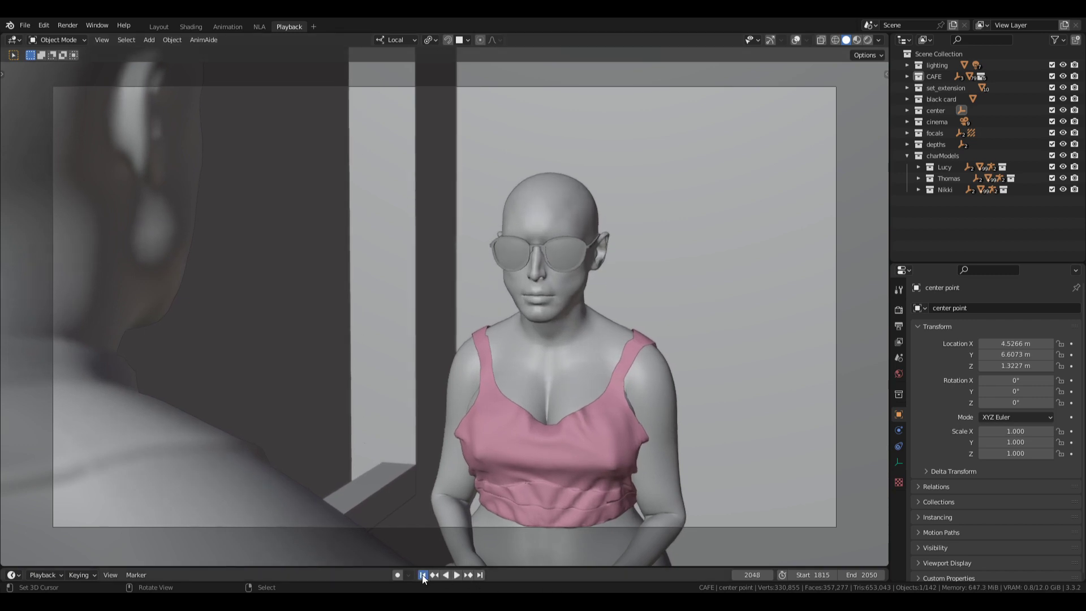
click(422, 574)
key(ctrl+s)
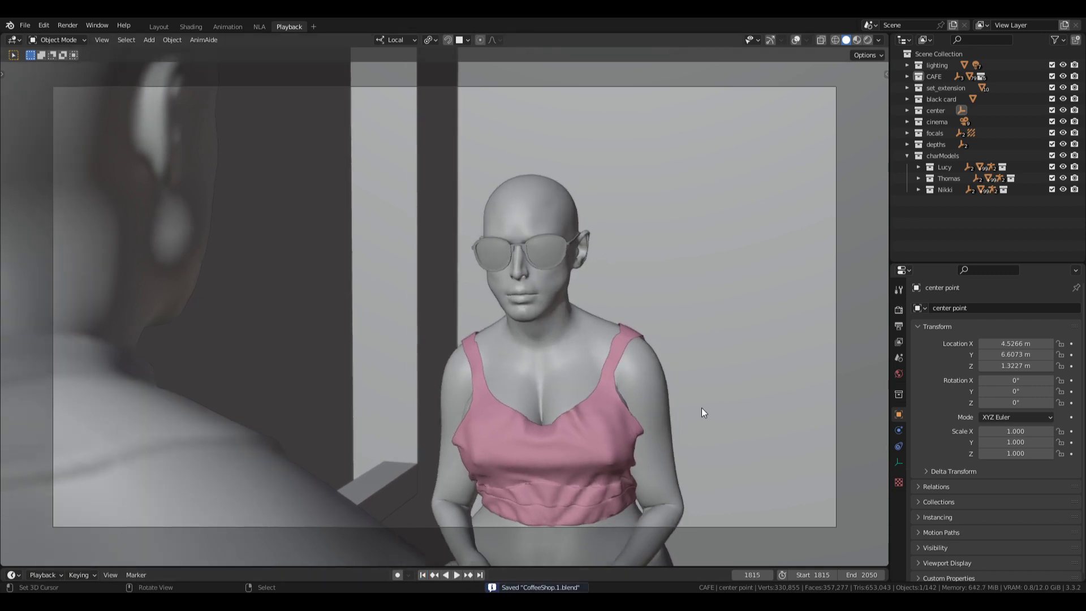
- Open the recent file Clint.blend and view Clint's face from slightly lower
click(25, 24)
mouse_move(65, 61)
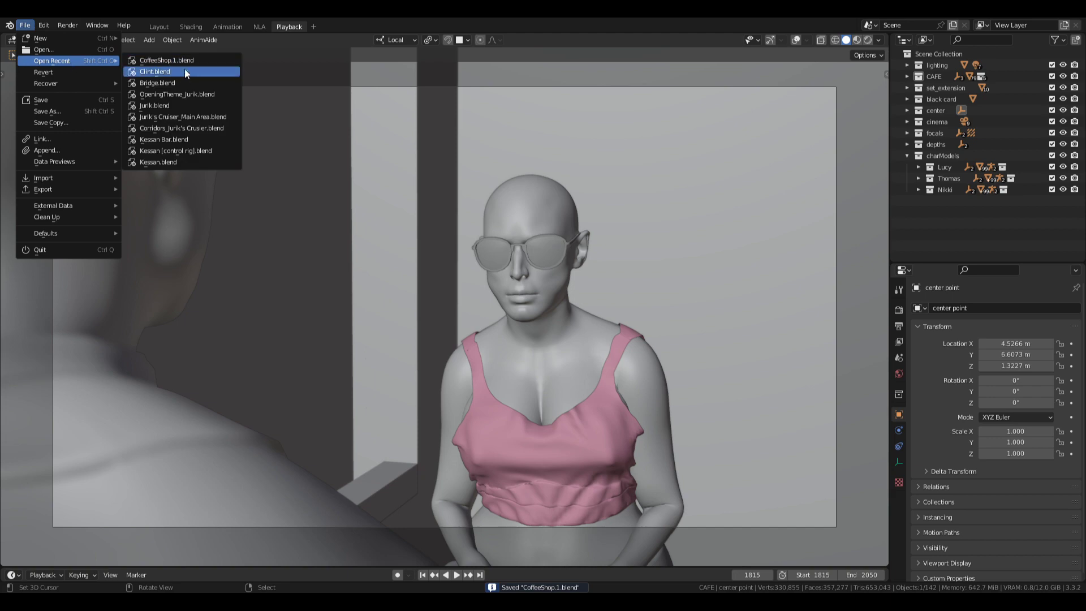
click(185, 71)
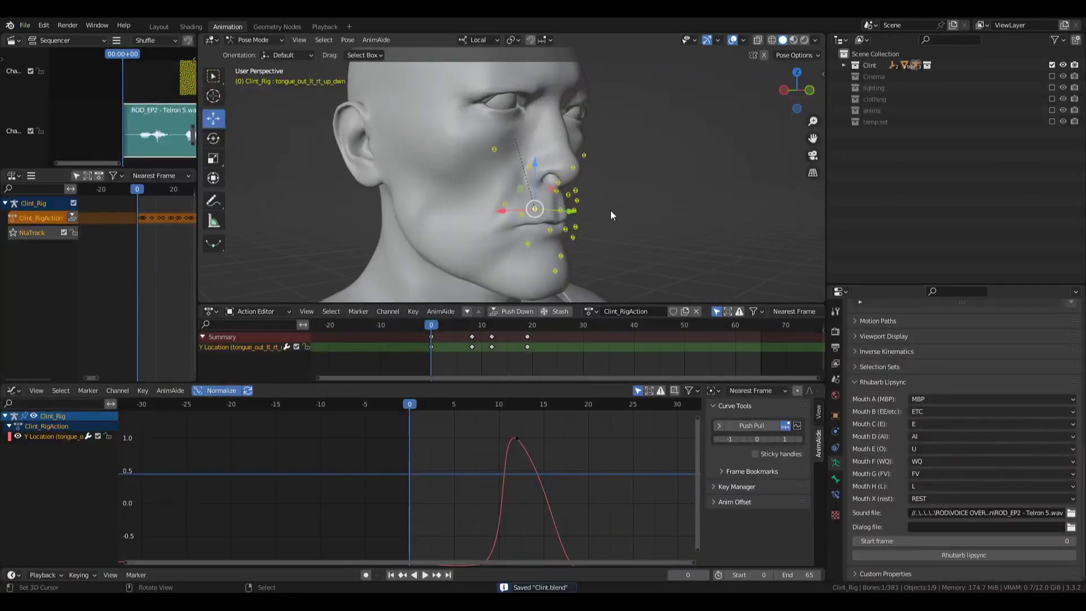
middle_drag(611, 211, 605, 197)
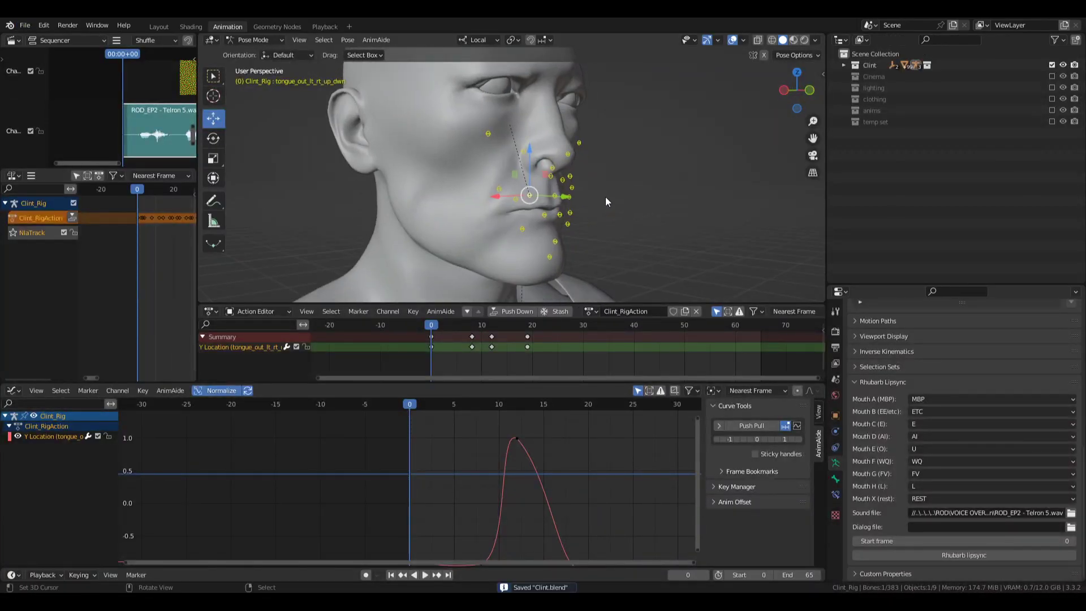